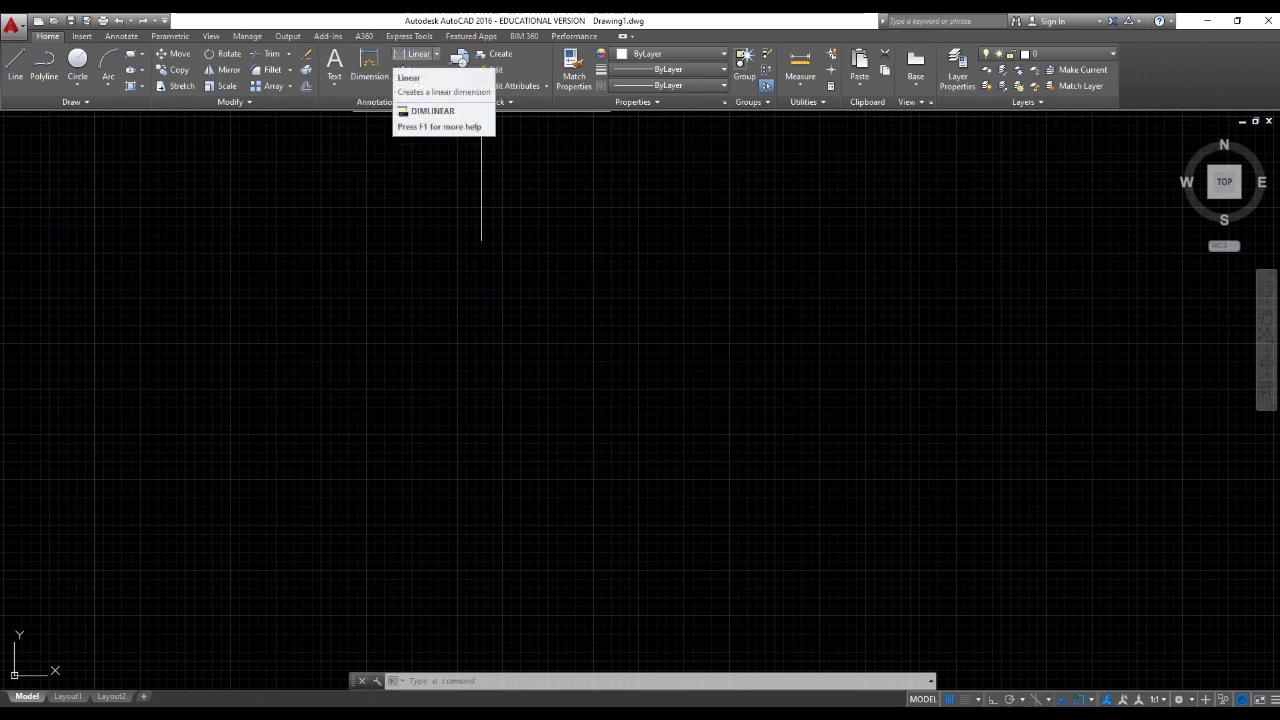
{"action": "left_click", "coordinate": [436, 54]}
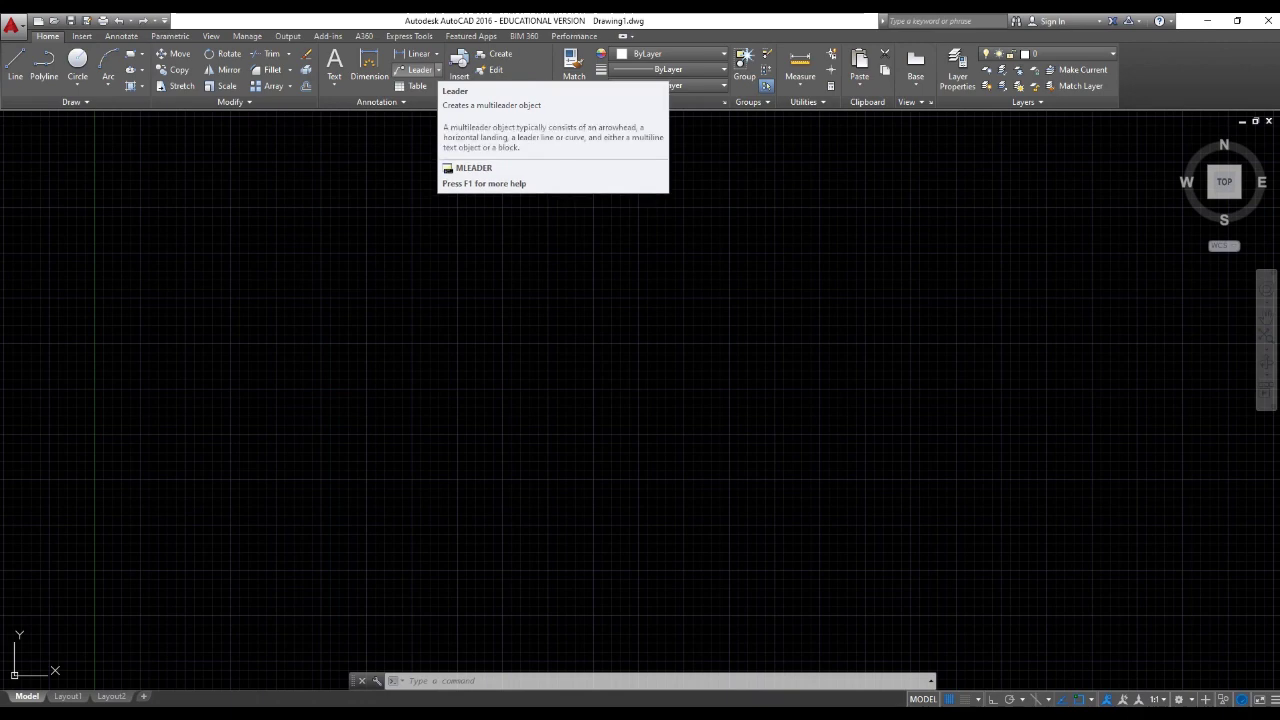
{"action": "left_click", "coordinate": [437, 70]}
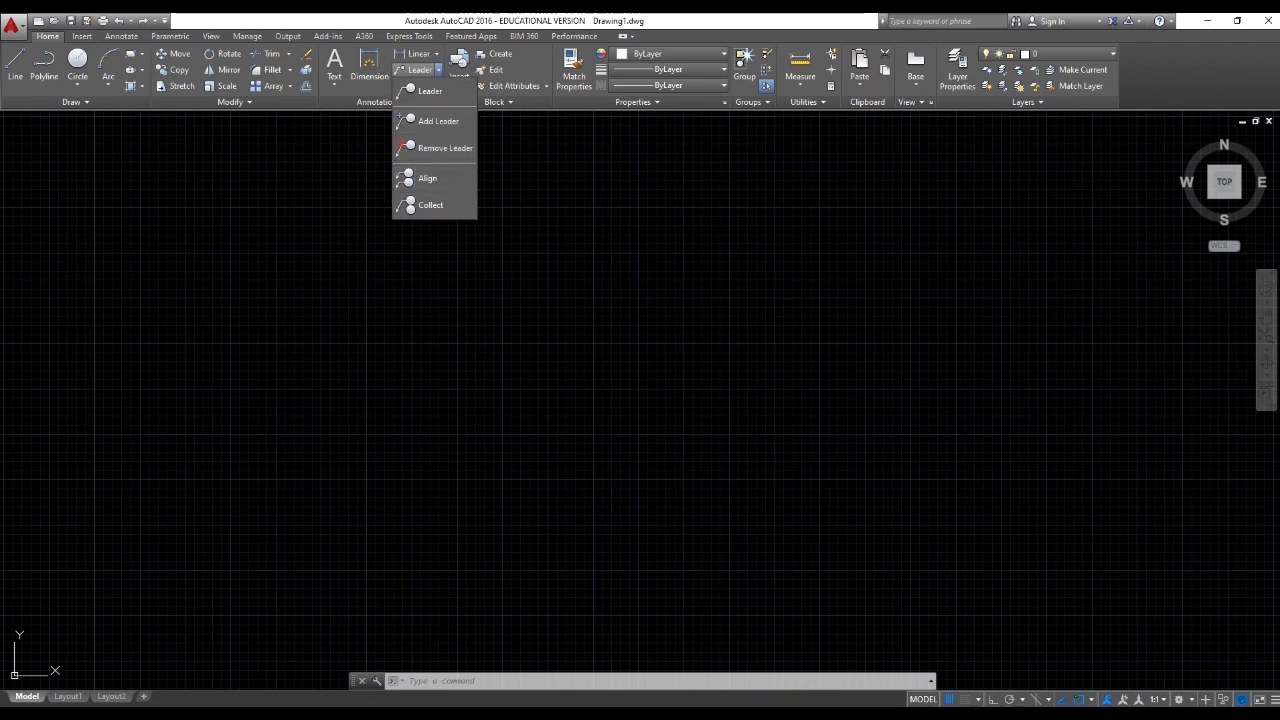
{"action": "left_click", "coordinate": [437, 70]}
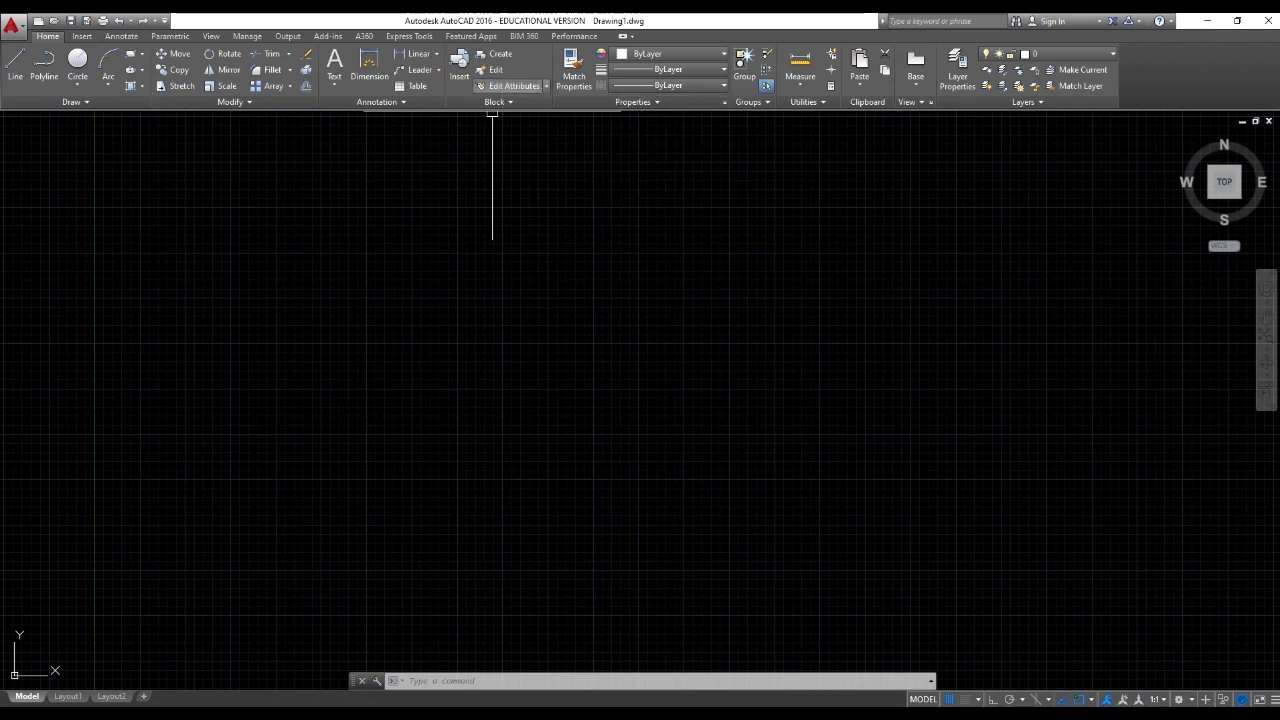
{"action": "left_click", "coordinate": [546, 86]}
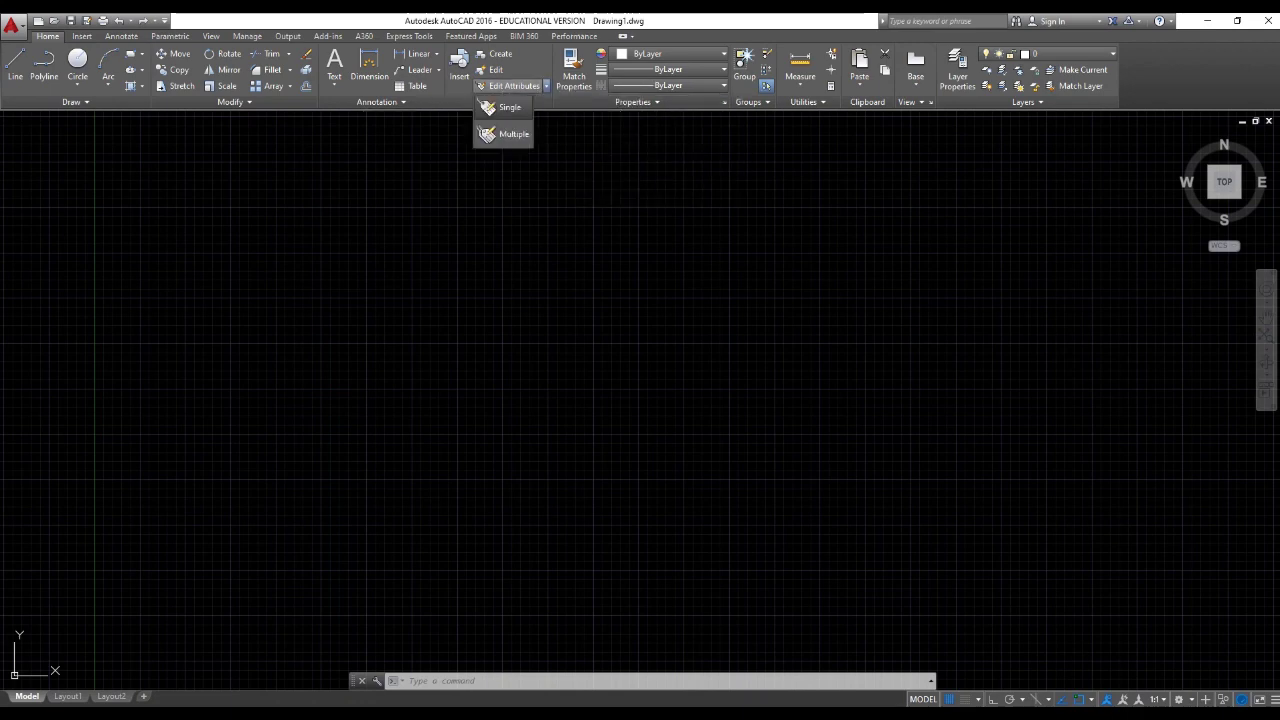
{"action": "left_click", "coordinate": [546, 86]}
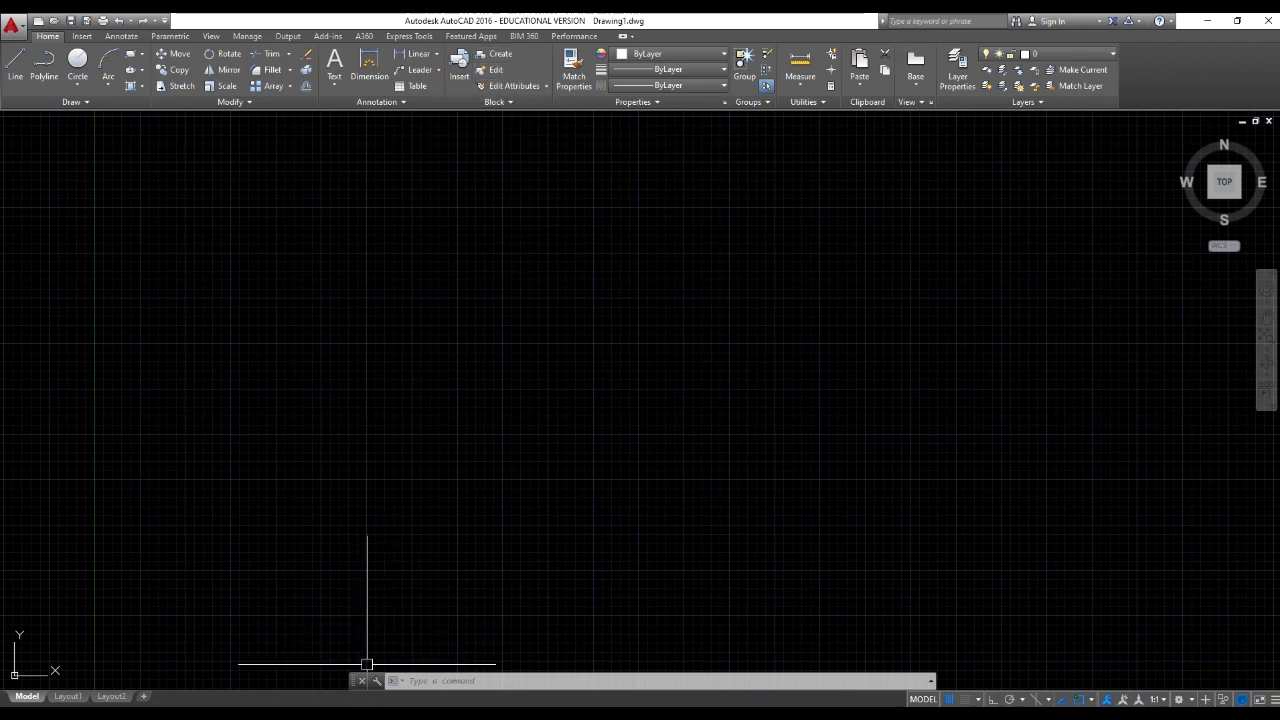
{"action": "key", "text": "Delete"}
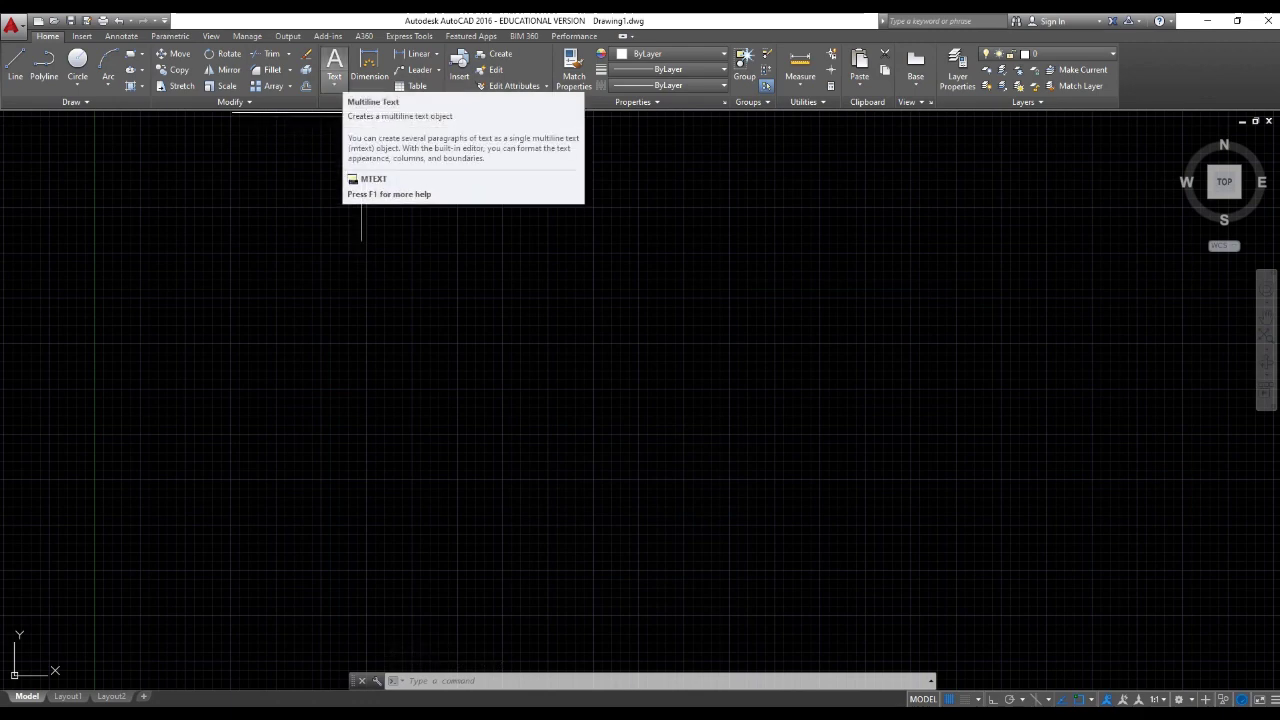
Start a multiline text object by defining an empty text box in the upper middle of the drawing area
{"action": "left_click", "coordinate": [334, 80]}
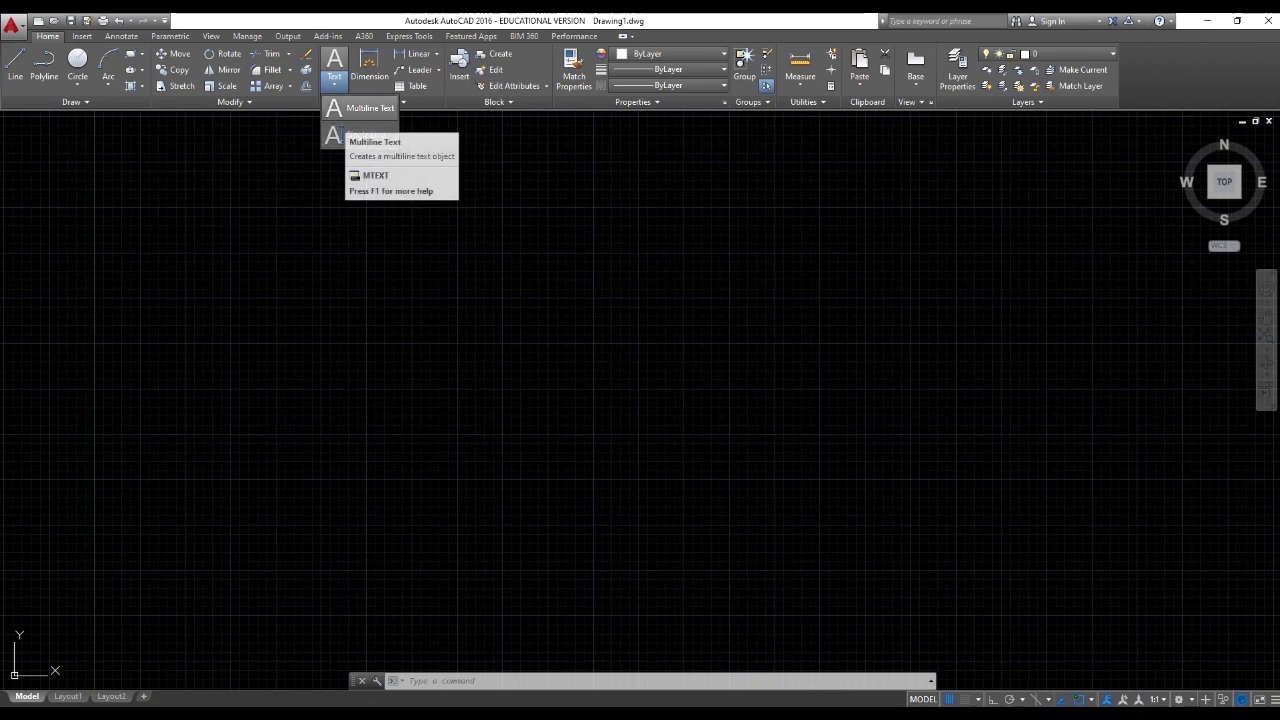
{"action": "left_click", "coordinate": [350, 108]}
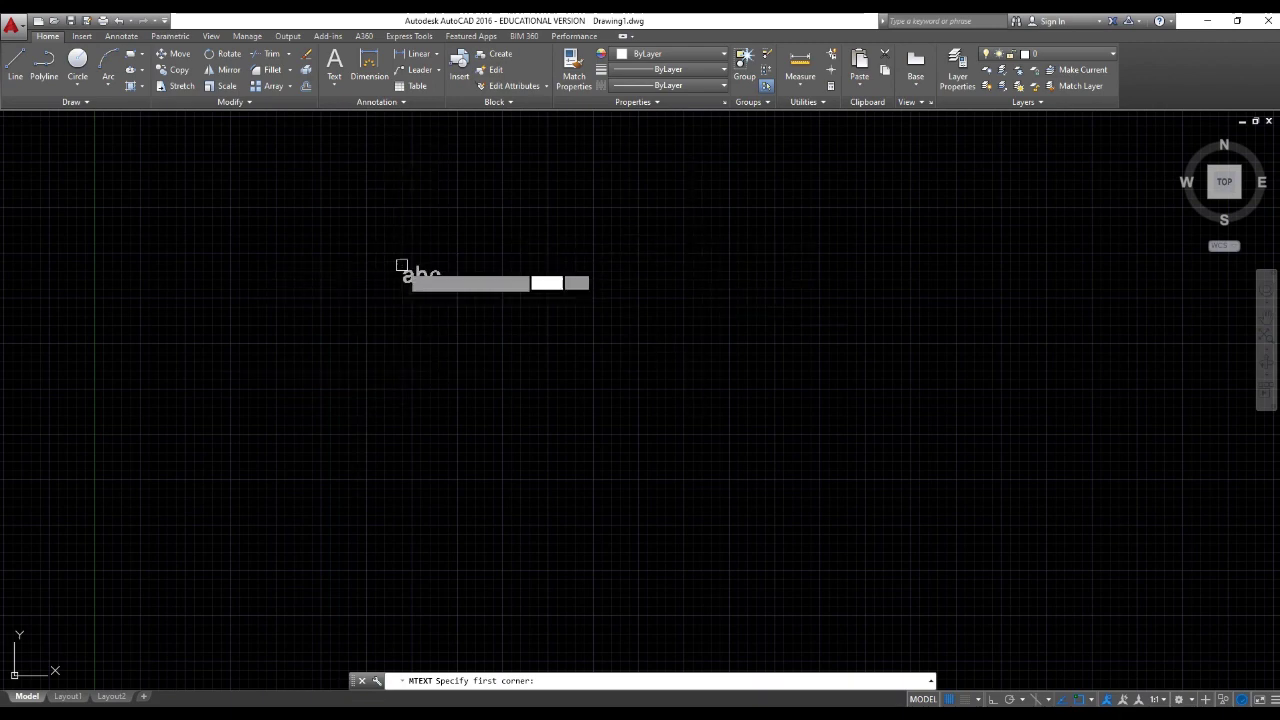
{"action": "left_click", "coordinate": [402, 265]}
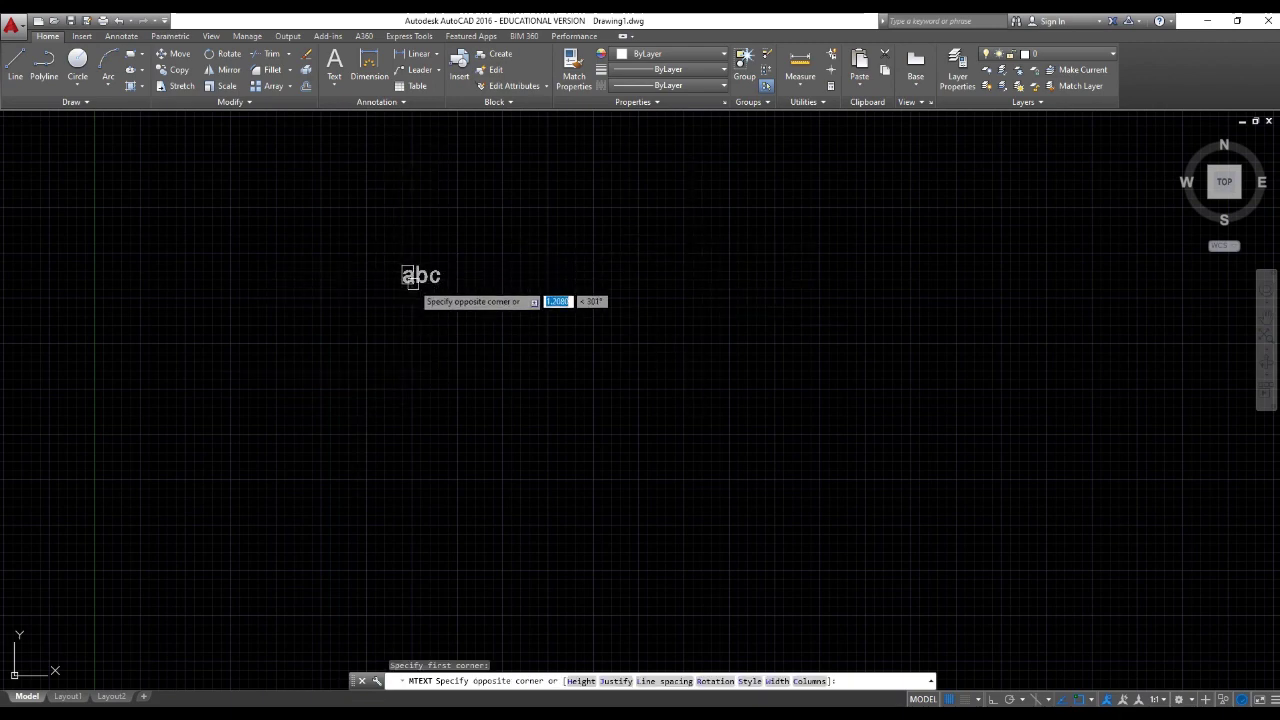
{"action": "left_click", "coordinate": [535, 284]}
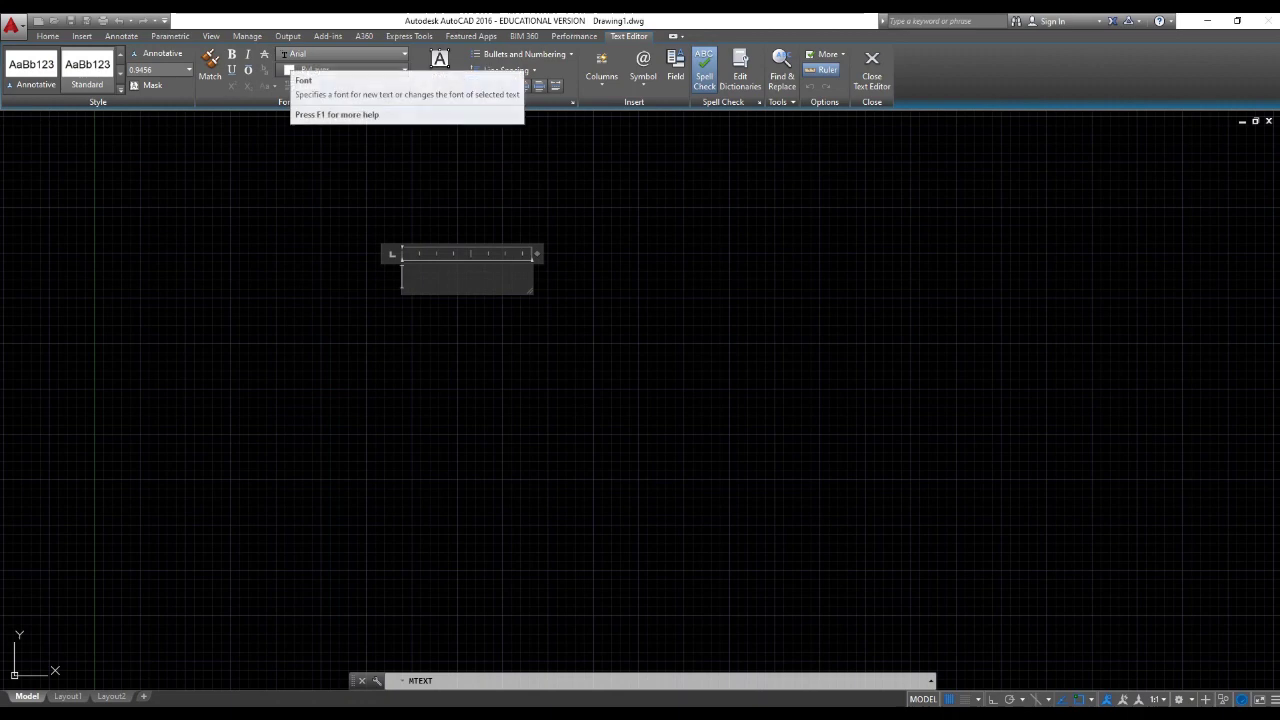
Look through the available fonts and the text colour choices of the multiline text editor
{"action": "left_click", "coordinate": [345, 53]}
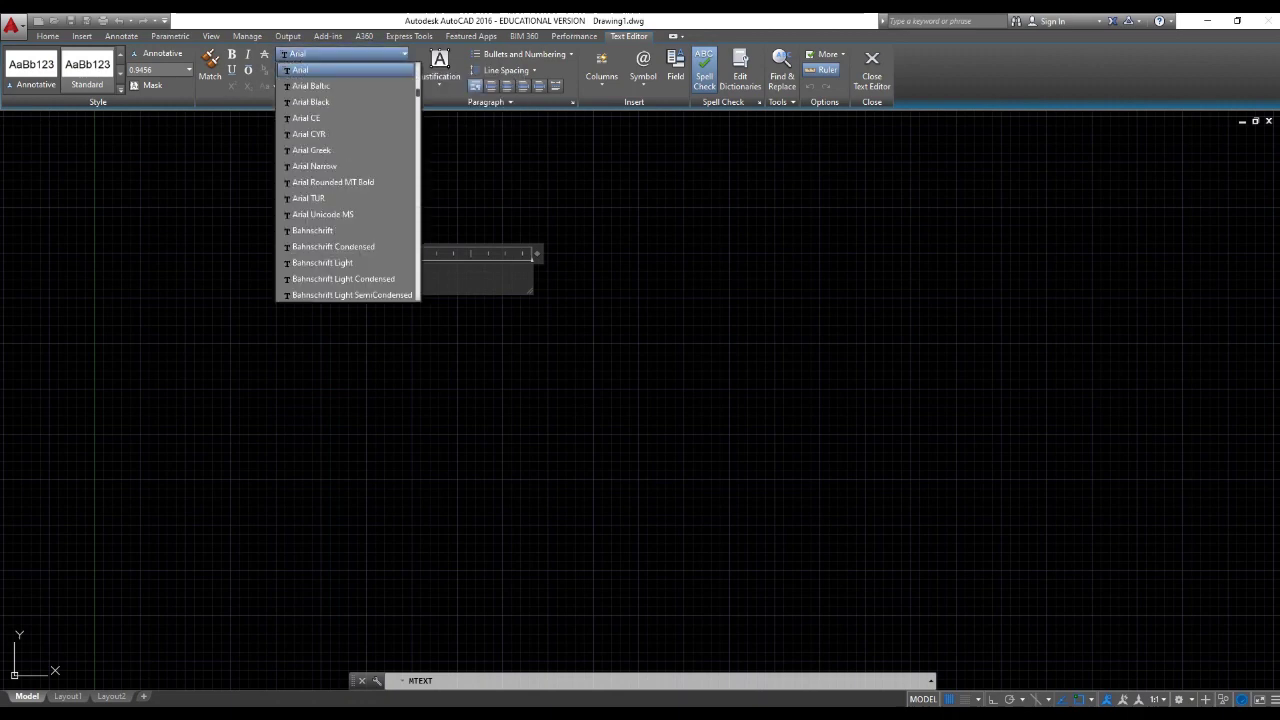
{"action": "scroll", "coordinate": [345, 150], "scroll_direction": "down", "scroll_amount": 1}
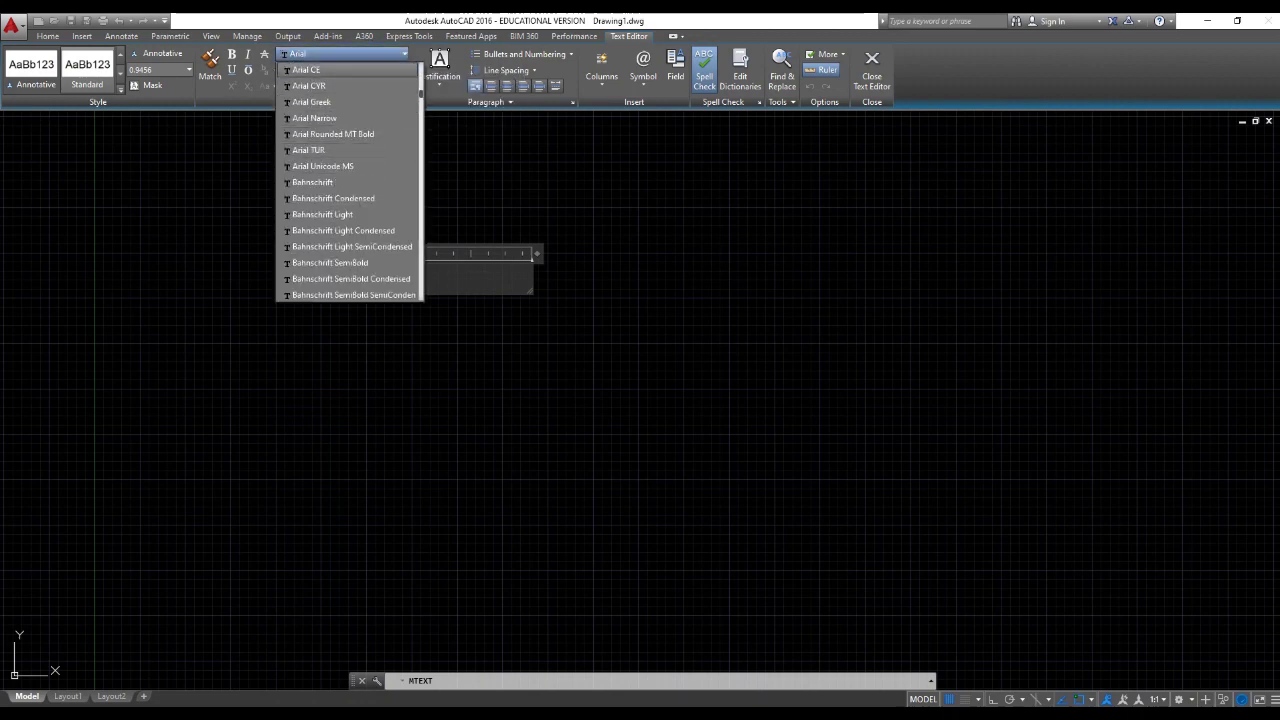
{"action": "left_click", "coordinate": [345, 86]}
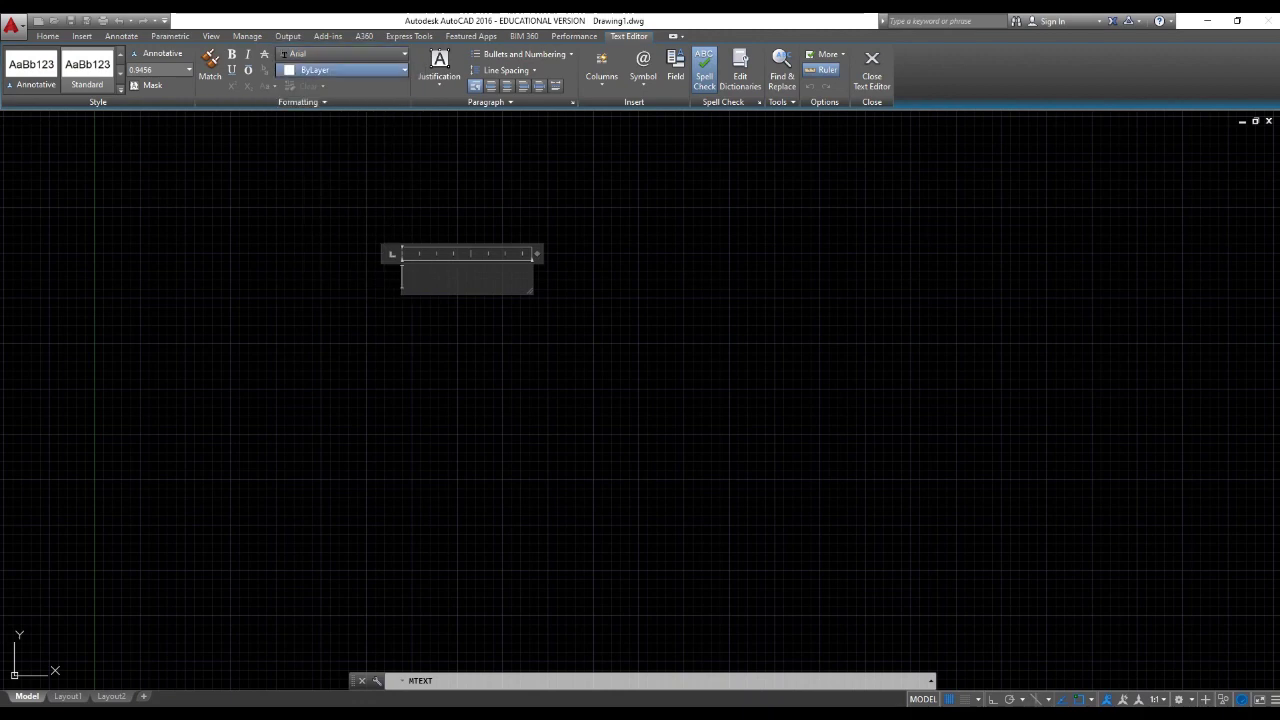
{"action": "left_click", "coordinate": [345, 70]}
{"action": "left_click", "coordinate": [345, 70]}
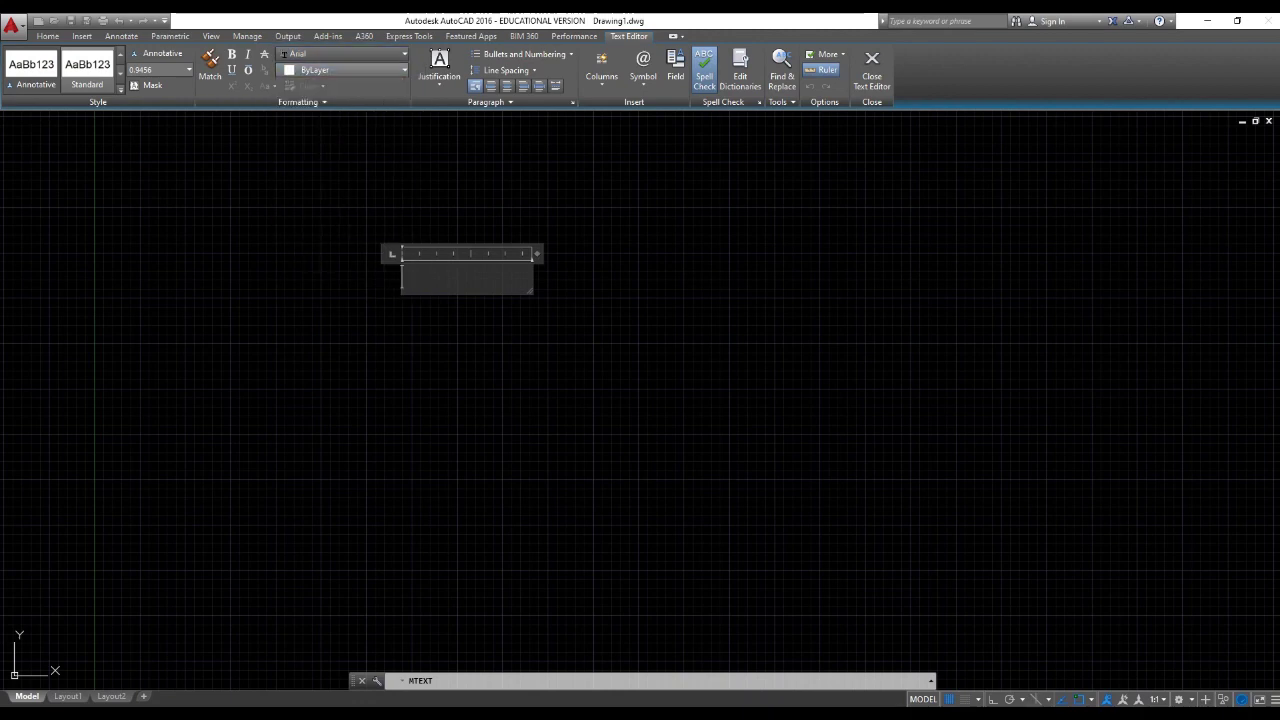
{"action": "left_click", "coordinate": [345, 70]}
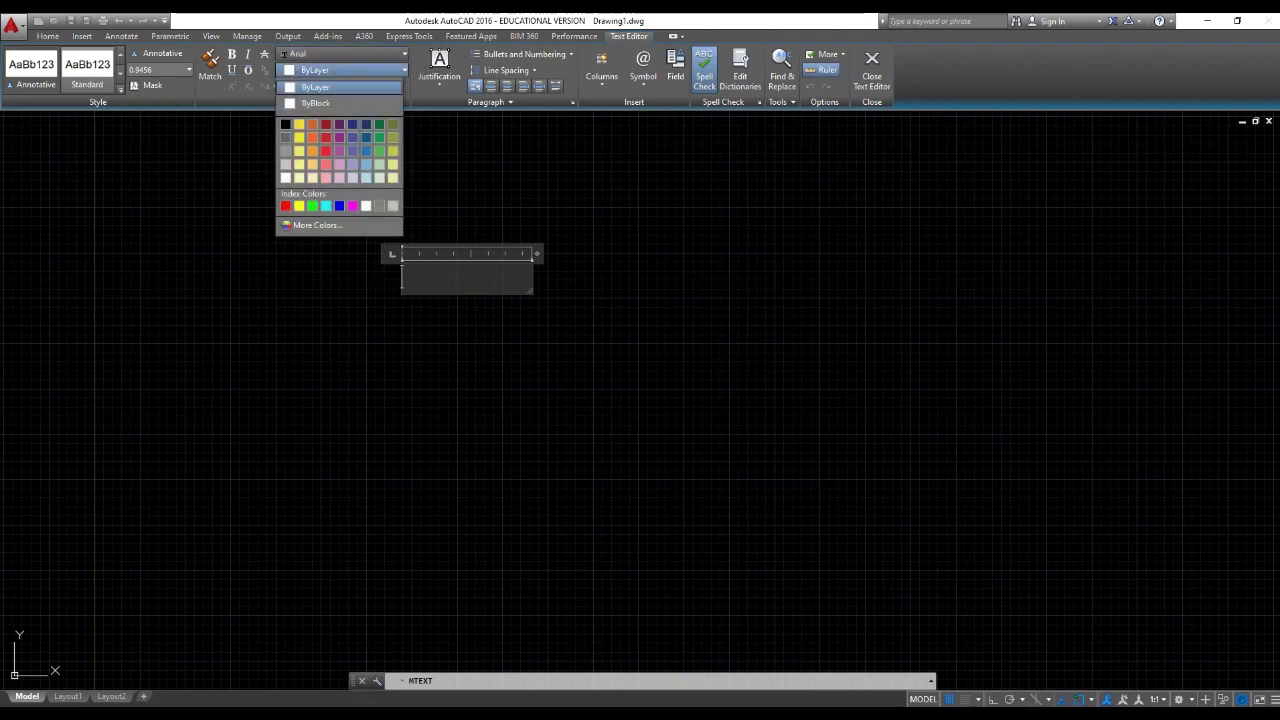
{"action": "left_click", "coordinate": [345, 70]}
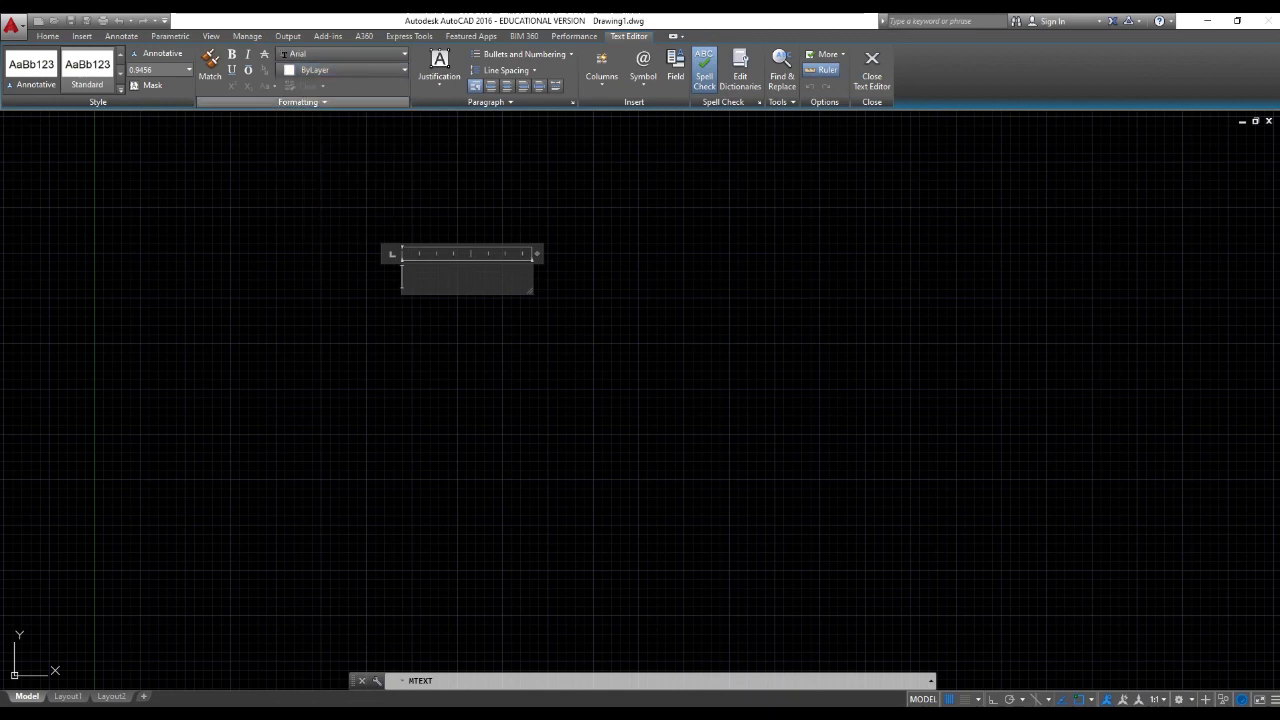
Examine the formatting, paragraph, justification, symbol, extra and ruler options of the text editor, and close it without entering text
{"action": "left_click", "coordinate": [302, 102]}
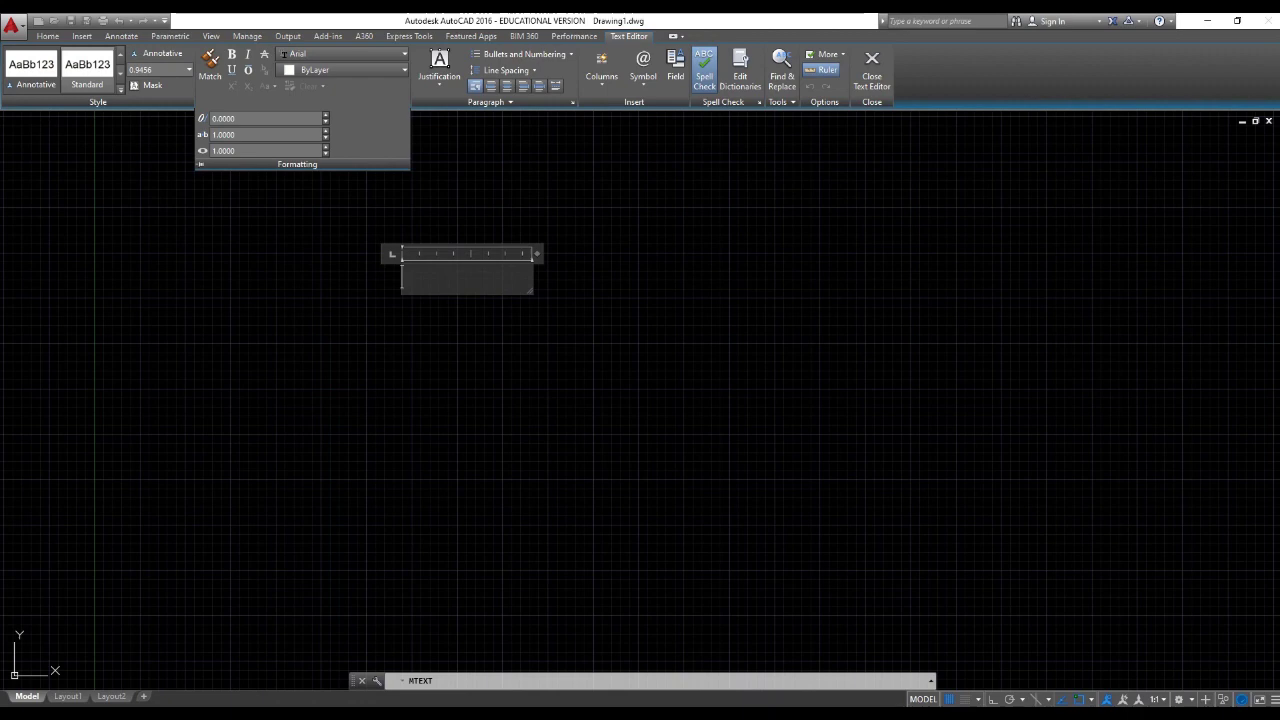
{"action": "left_click", "coordinate": [490, 102]}
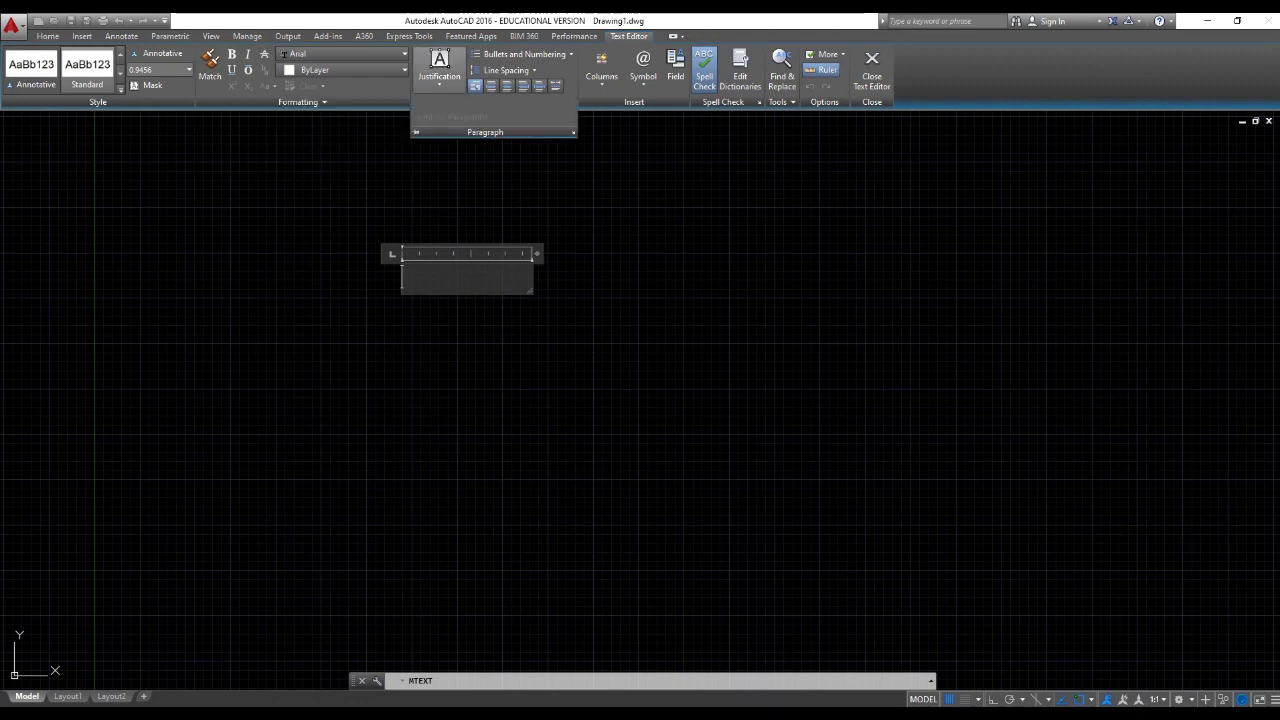
{"action": "left_click", "coordinate": [439, 66]}
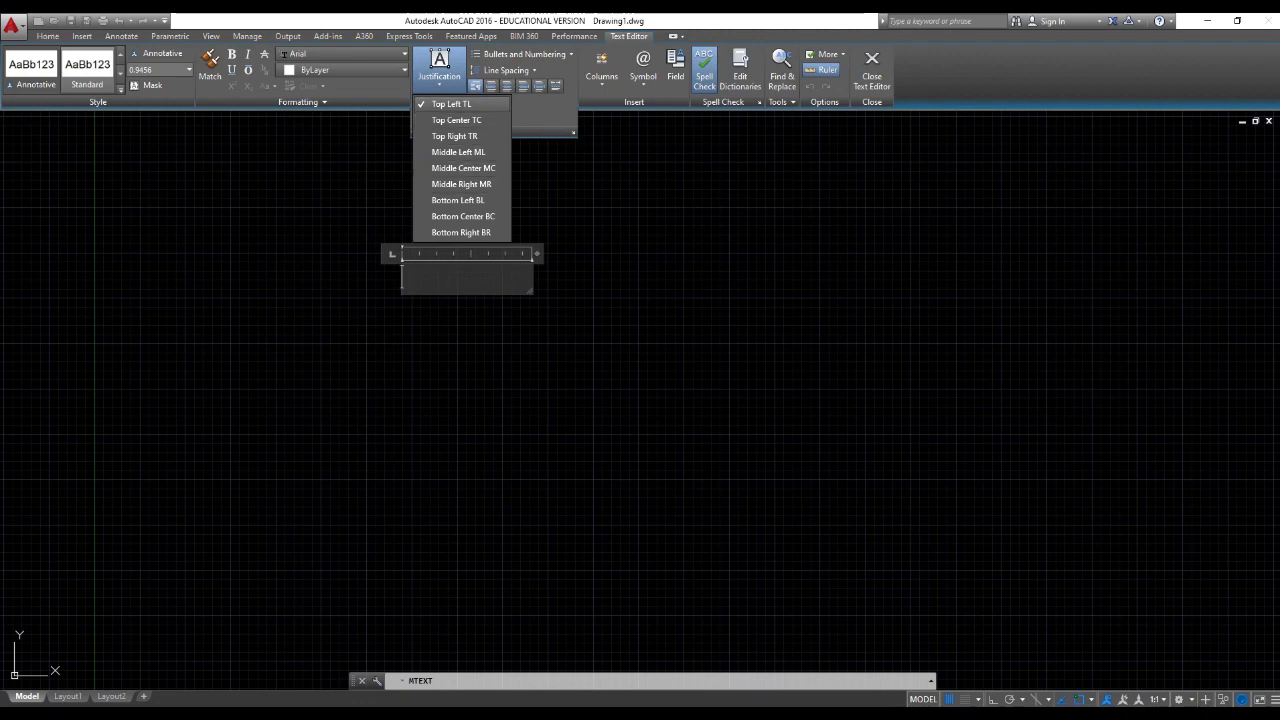
{"action": "left_click", "coordinate": [439, 68]}
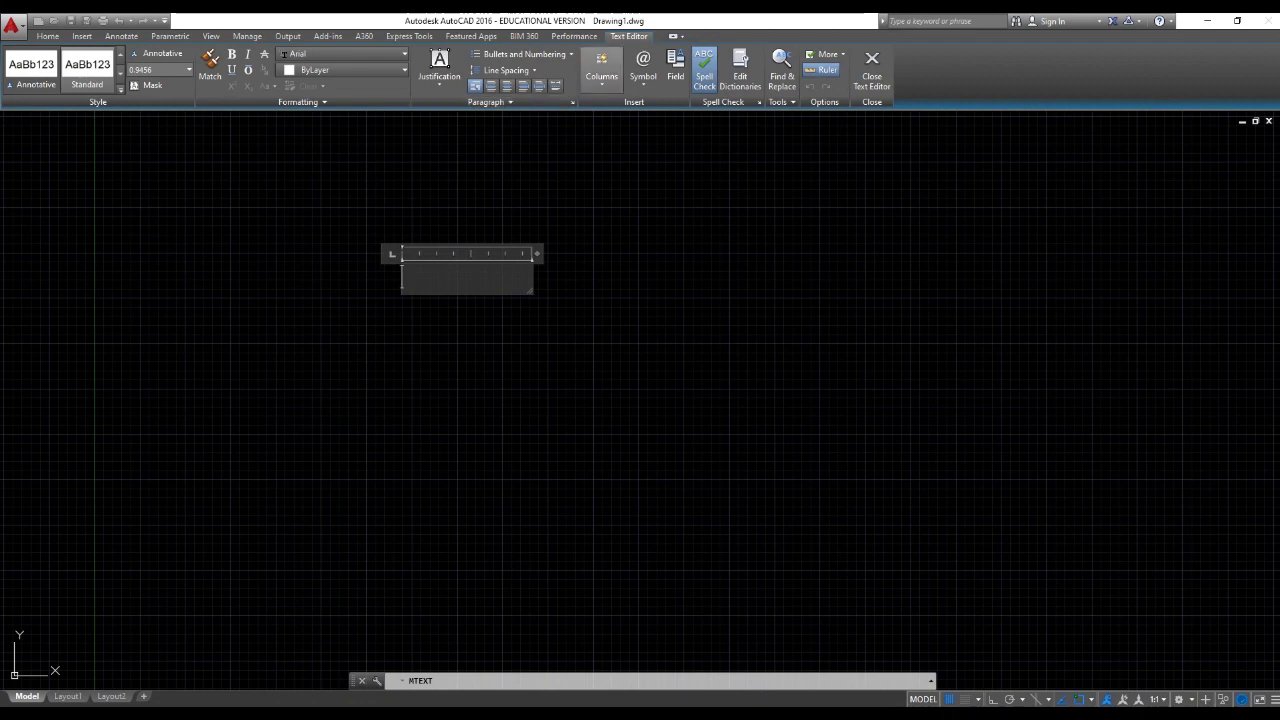
{"action": "left_click", "coordinate": [643, 68]}
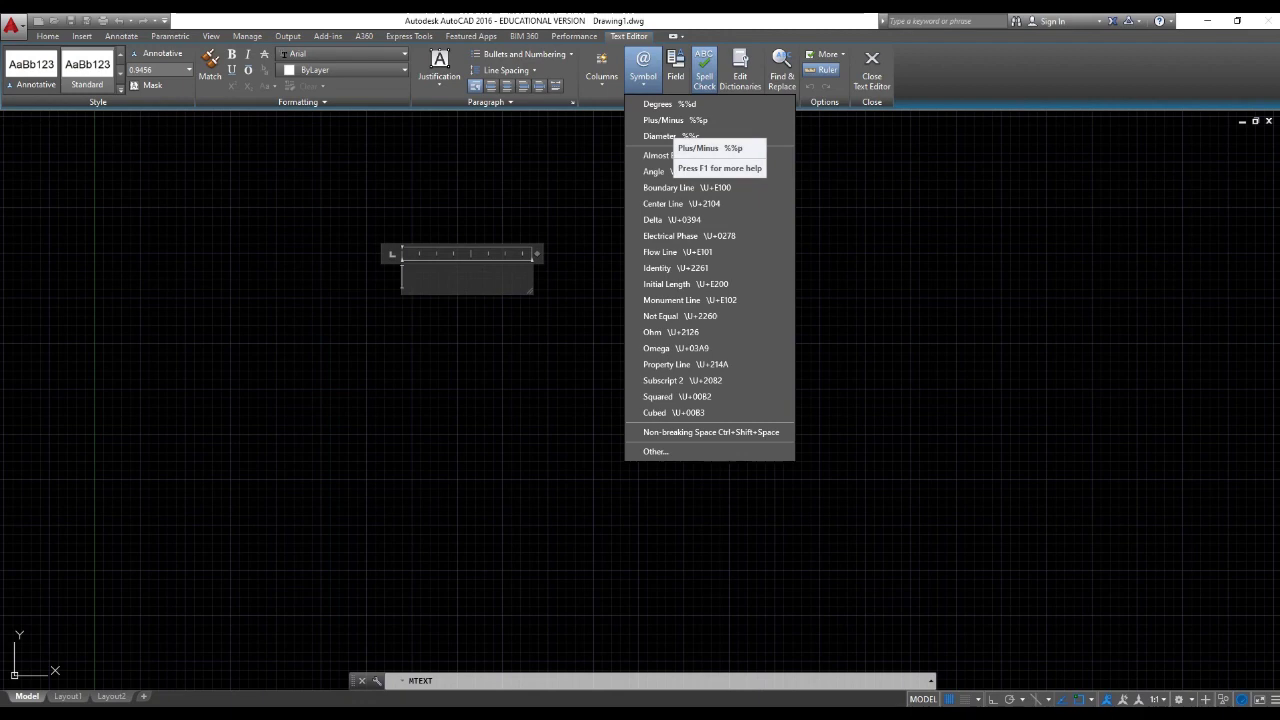
{"action": "left_click", "coordinate": [704, 76]}
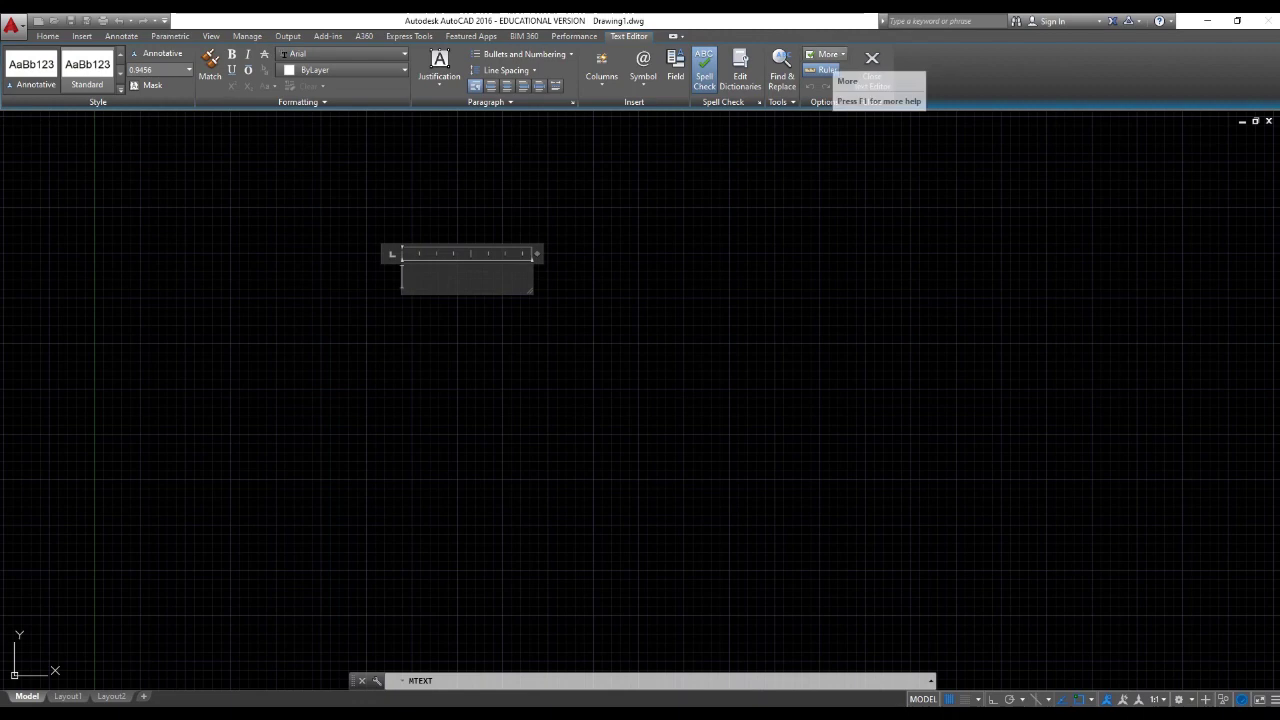
{"action": "left_click", "coordinate": [826, 54]}
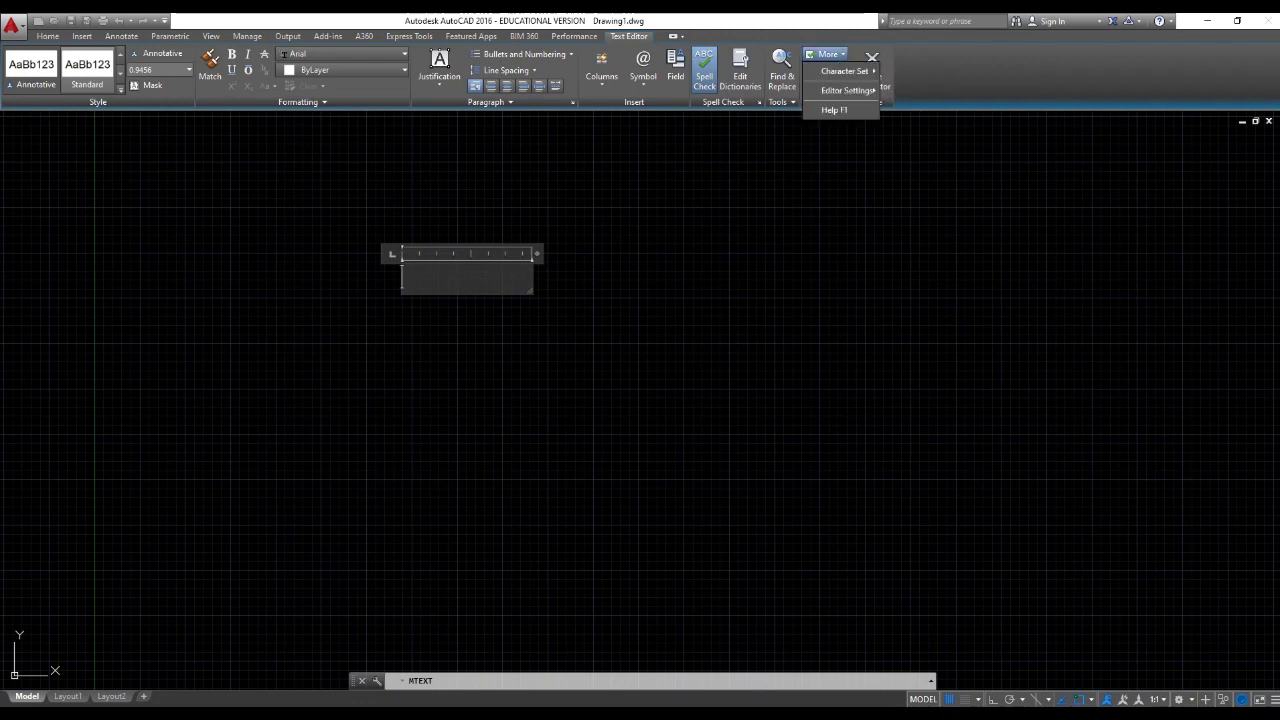
{"action": "left_click", "coordinate": [826, 54]}
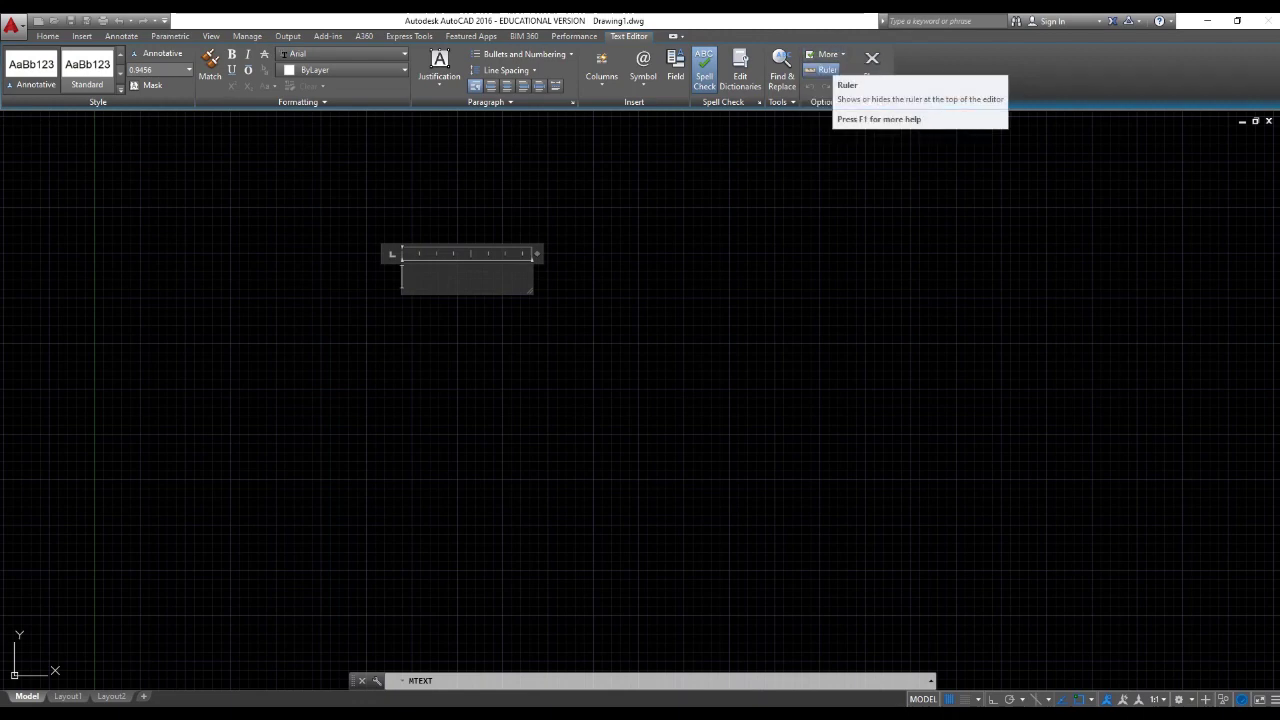
{"action": "left_click", "coordinate": [824, 69]}
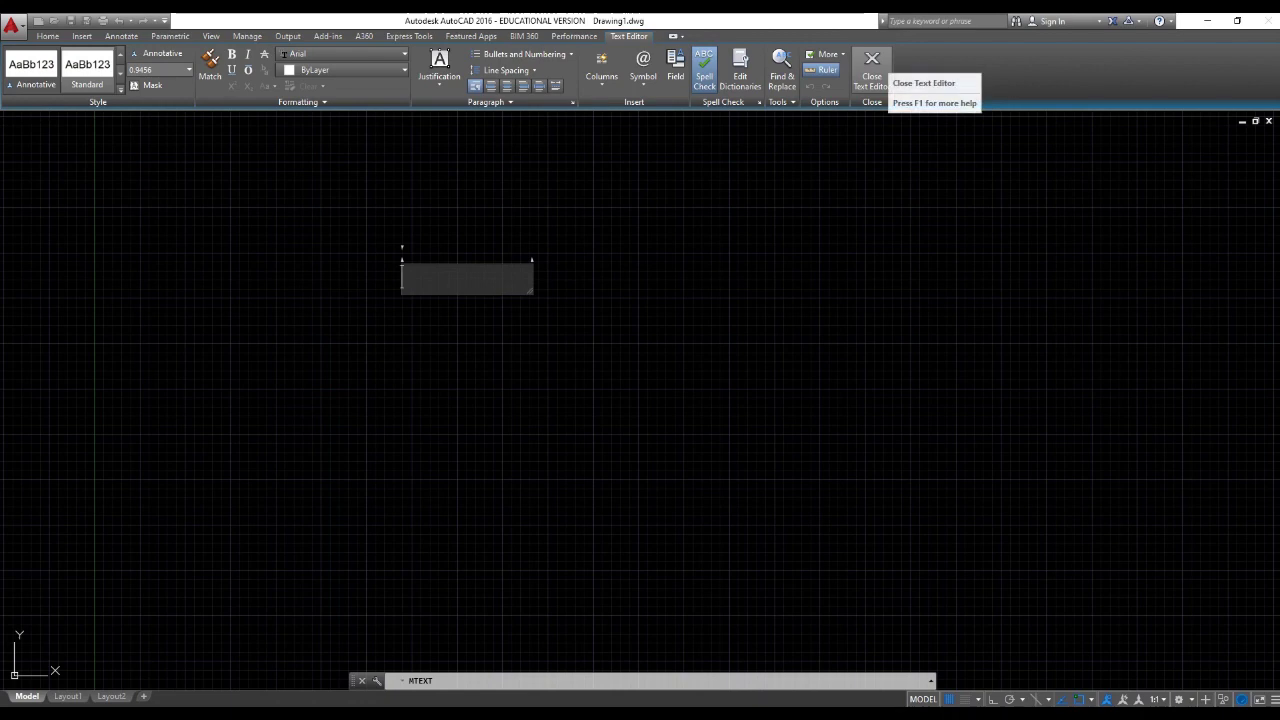
{"action": "left_click", "coordinate": [872, 64]}
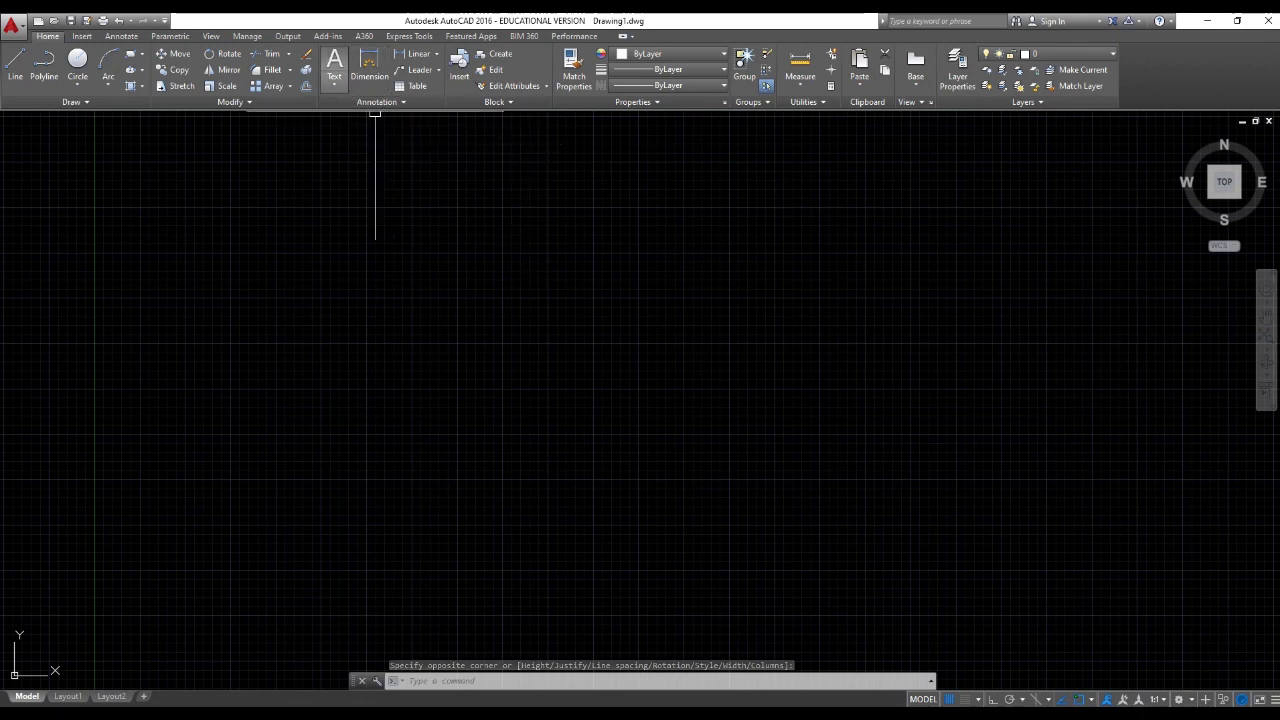
Create the multiline text "aplikasi komputer" in the upper middle of the drawing and widen its box to fit one line
{"action": "left_click", "coordinate": [334, 82]}
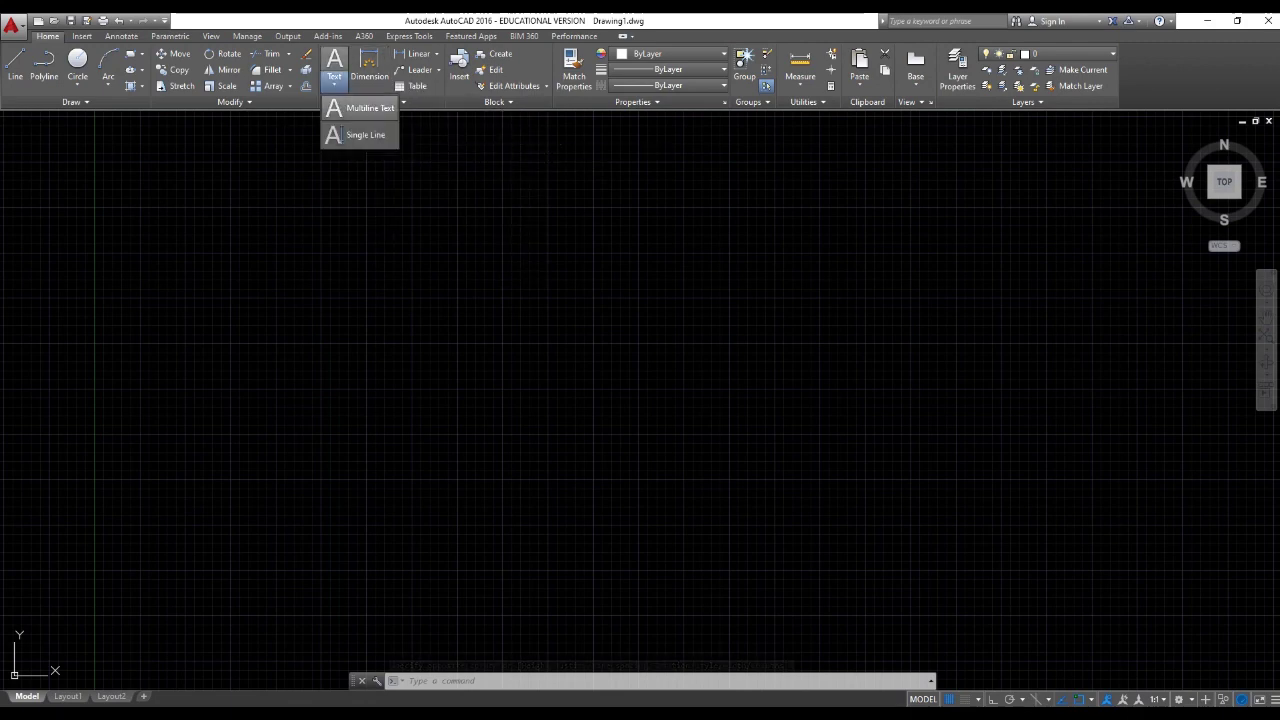
{"action": "left_click", "coordinate": [366, 108]}
{"action": "left_click", "coordinate": [388, 247]}
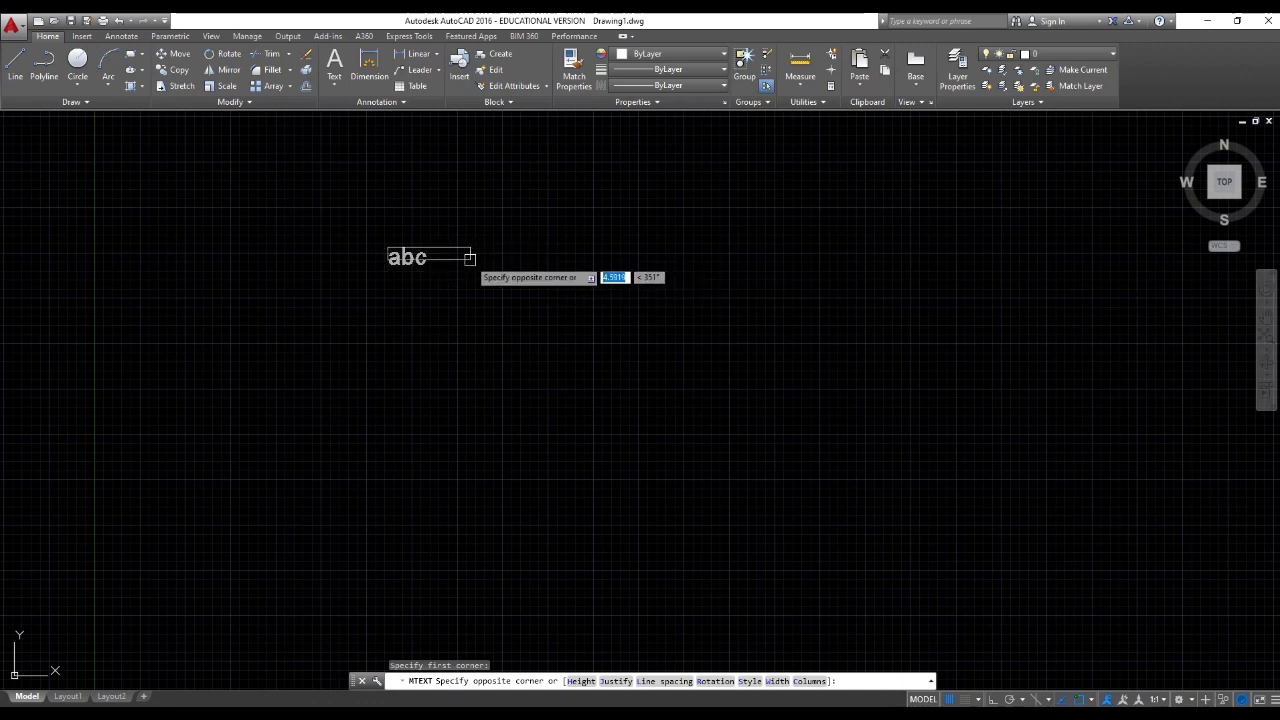
{"action": "left_click", "coordinate": [472, 249]}
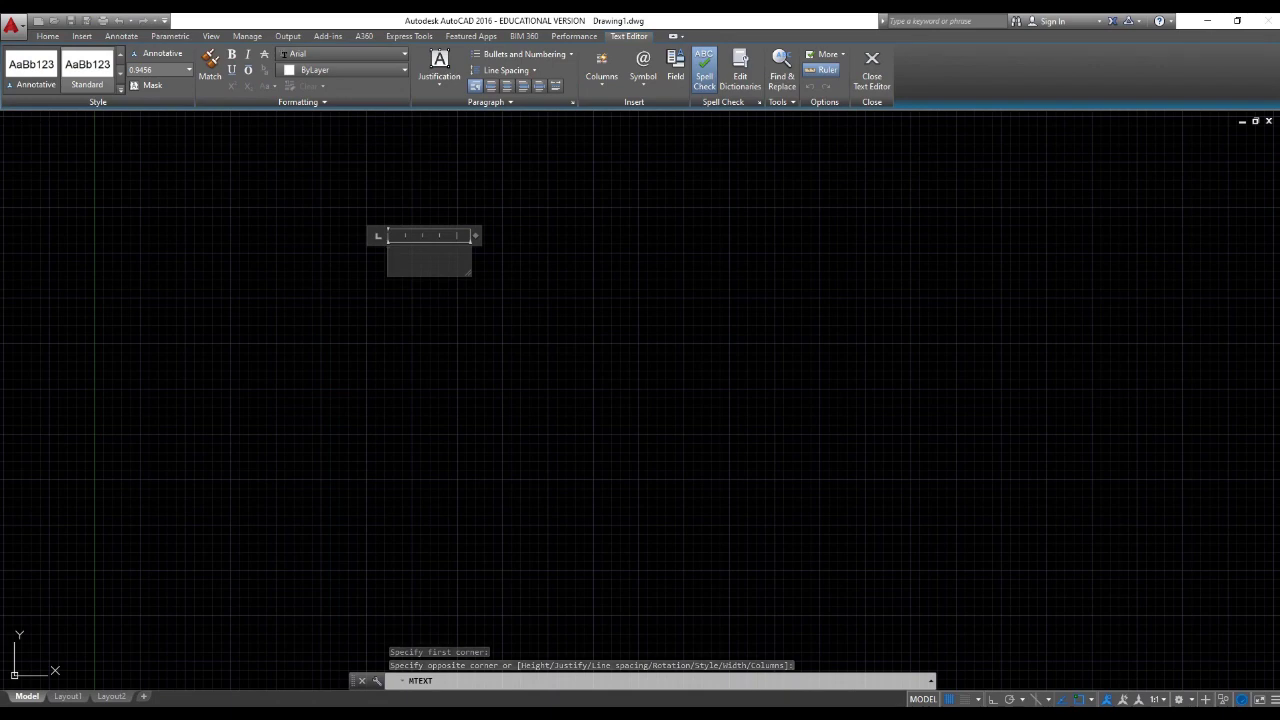
{"action": "type", "text": "apl"}
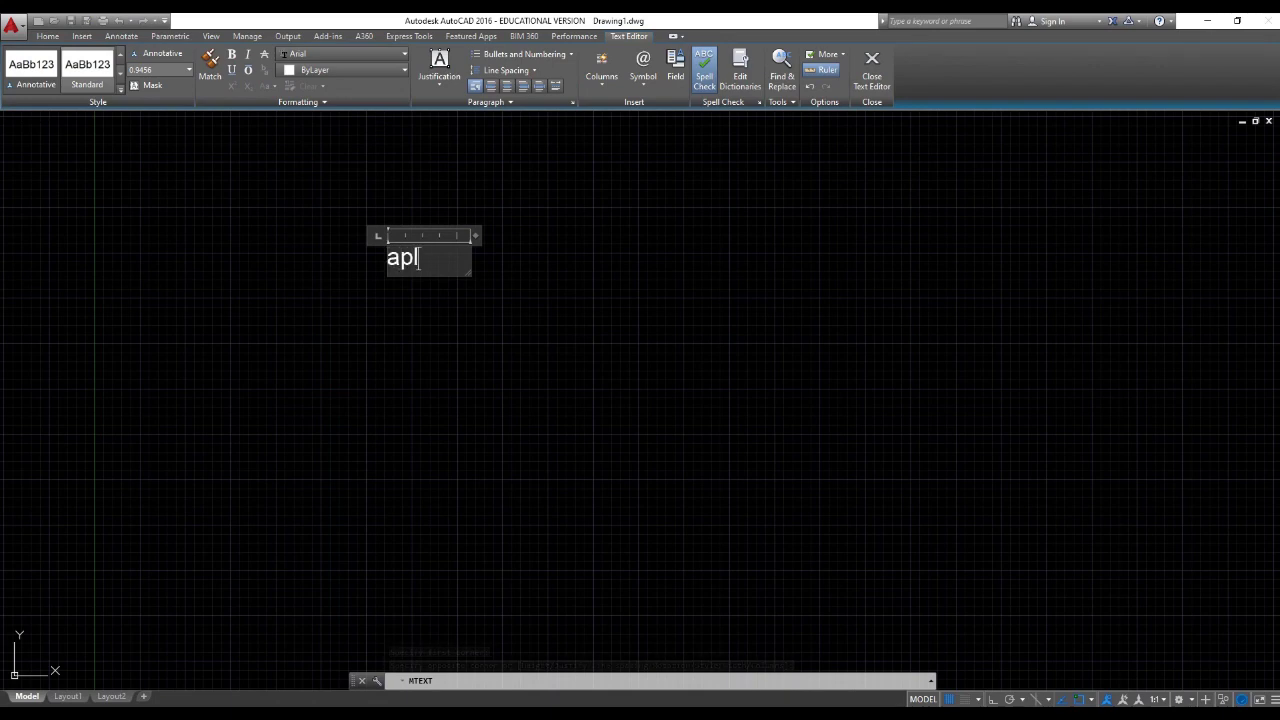
{"action": "type", "text": "ikasi komp"}
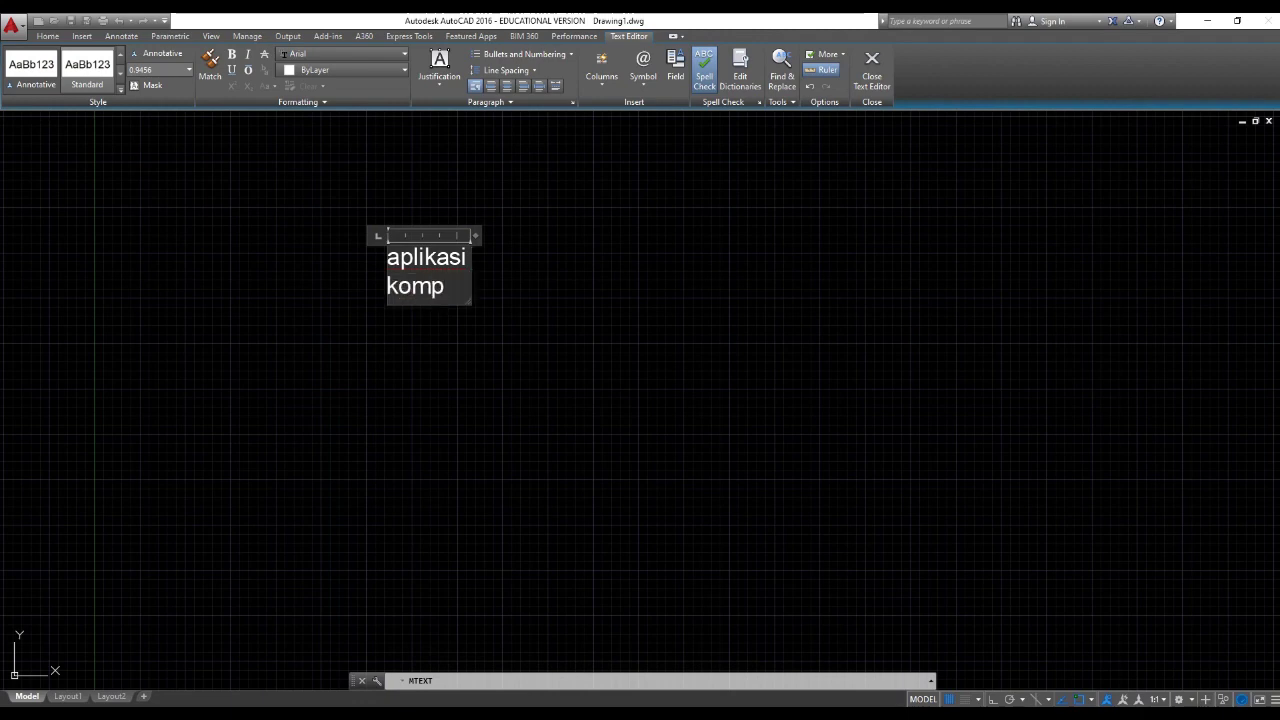
{"action": "type", "text": "uter"}
{"action": "left_click_drag", "start_coordinate": [475, 235], "coordinate": [587, 235]}
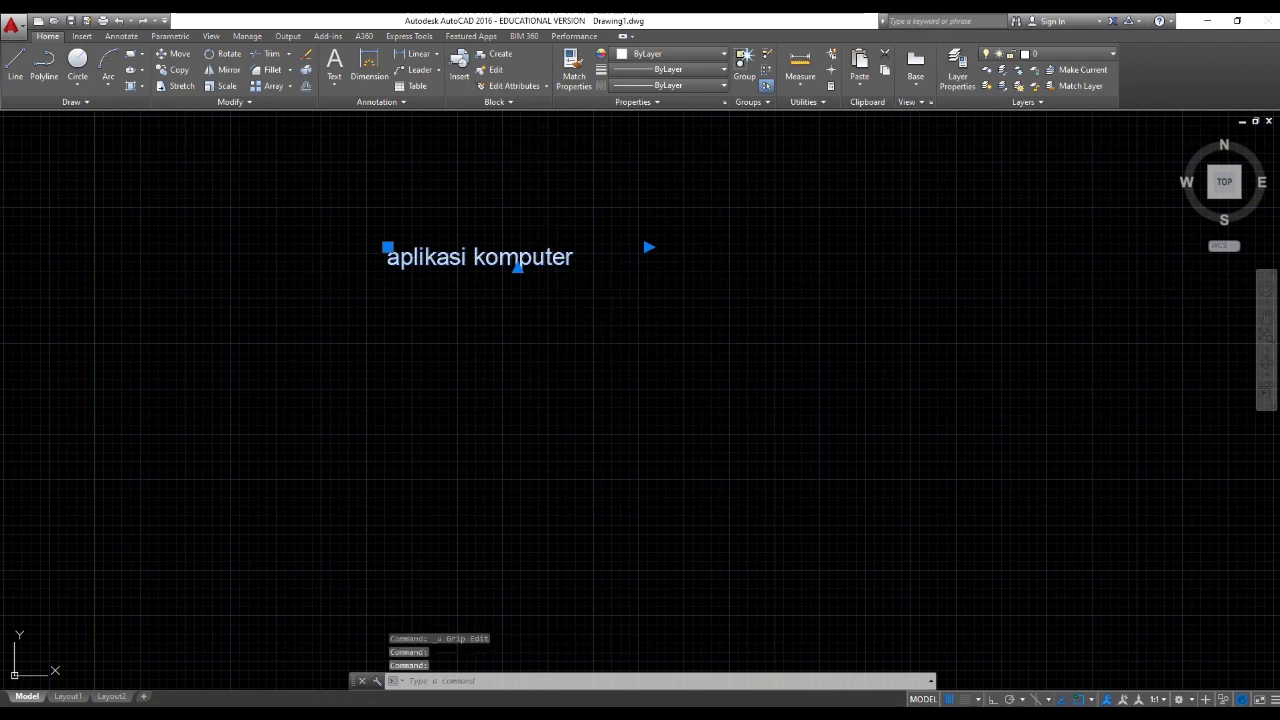
{"action": "double_click", "coordinate": [542, 258]}
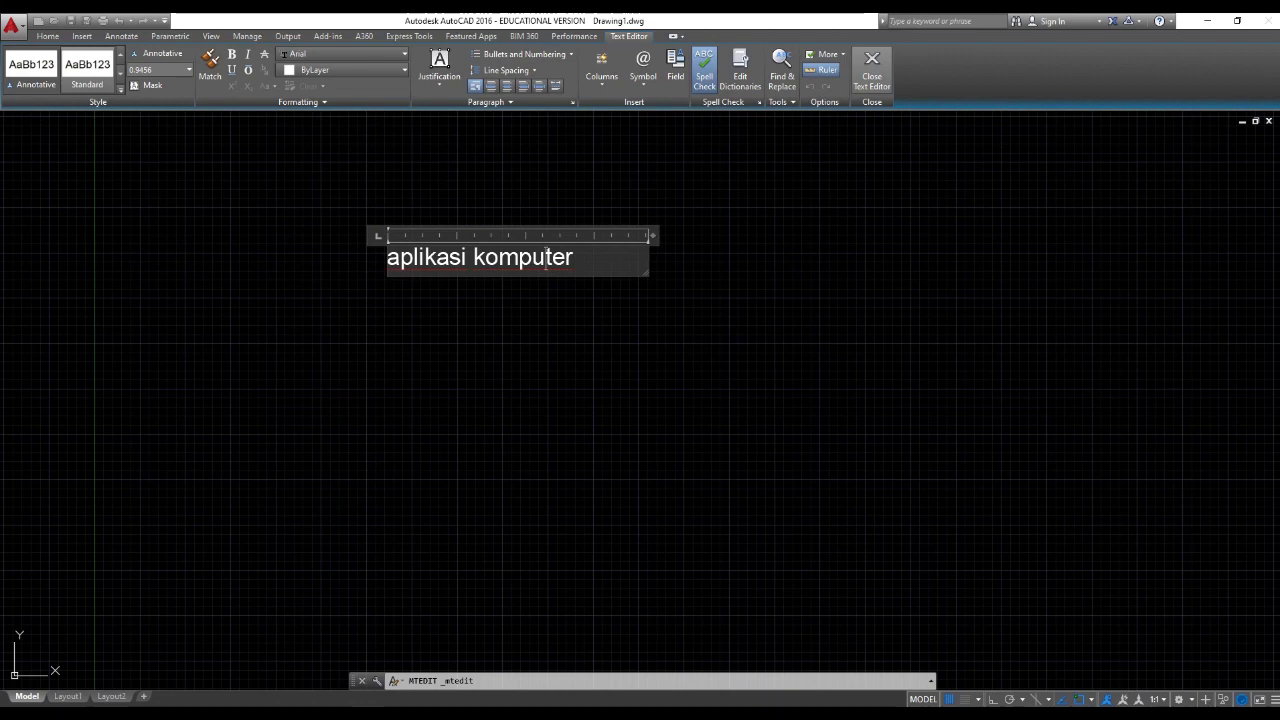
{"action": "left_click", "coordinate": [872, 66]}
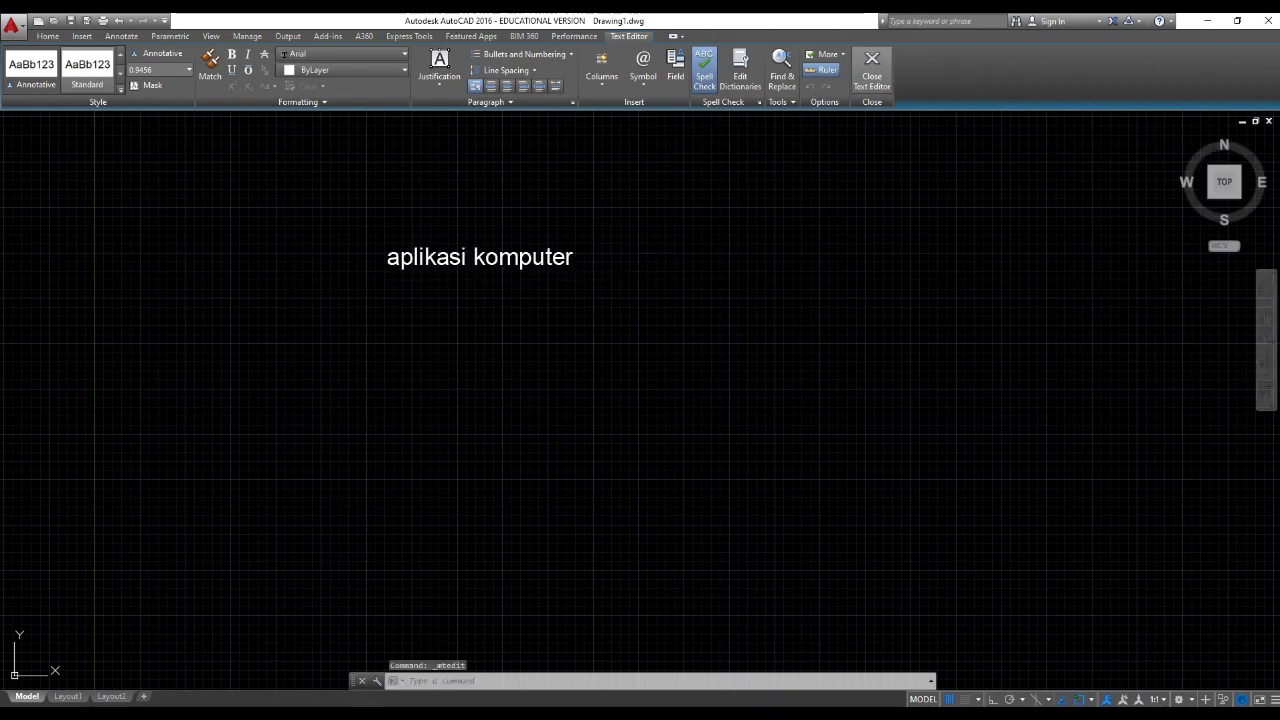
{"action": "double_click", "coordinate": [555, 262]}
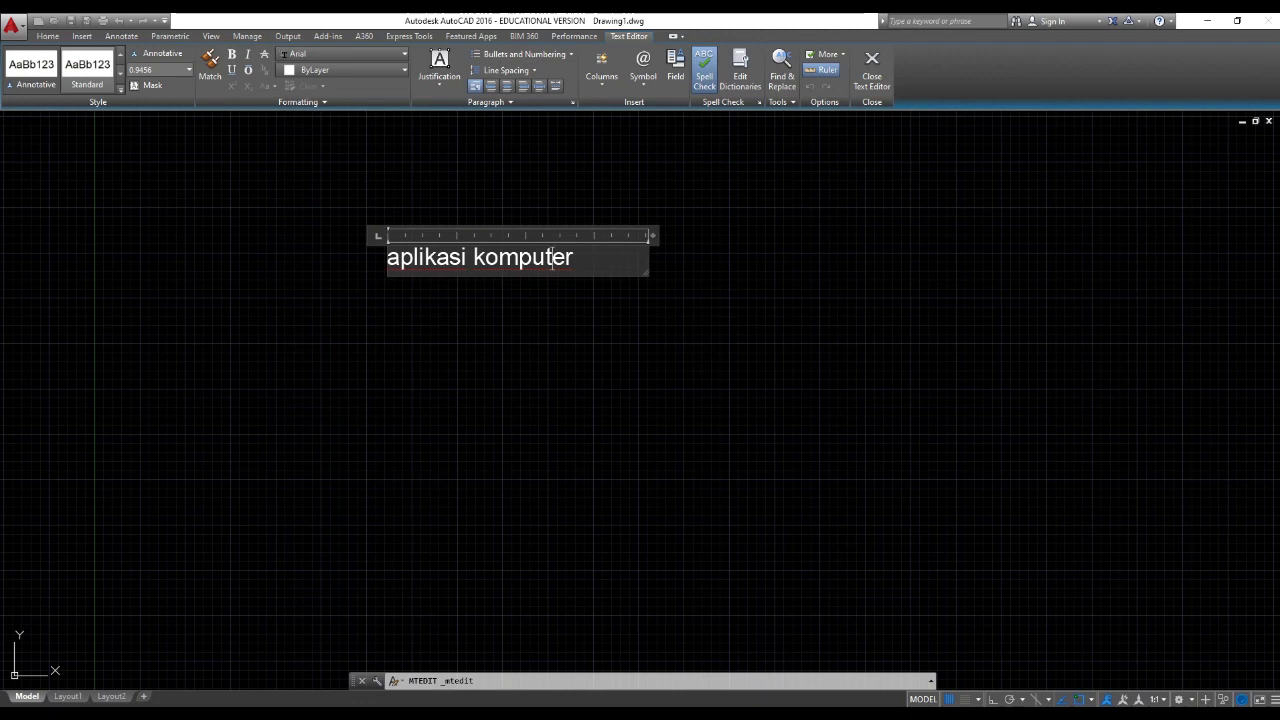
{"action": "key", "text": "Escape"}
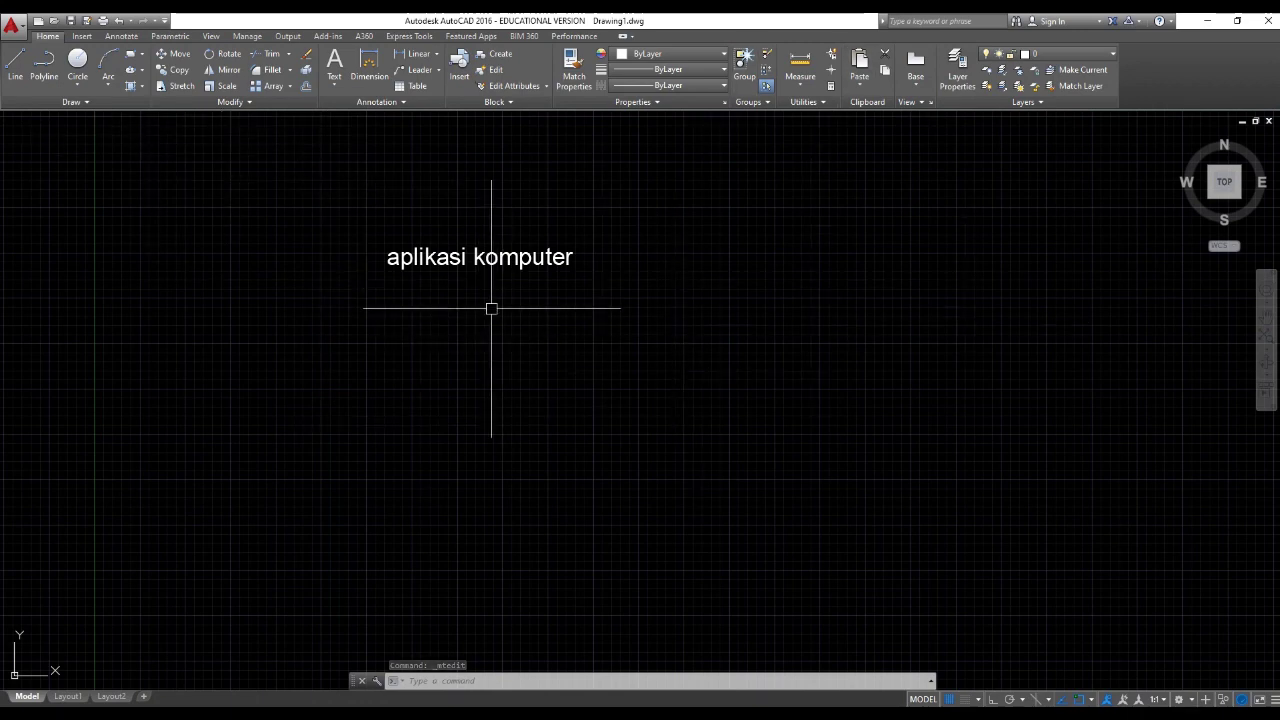
Open the multiline text for editing and format the word "aplikasi" as bold, italic, underlined and overlined
{"action": "left_click", "coordinate": [491, 257]}
{"action": "double_click", "coordinate": [485, 260]}
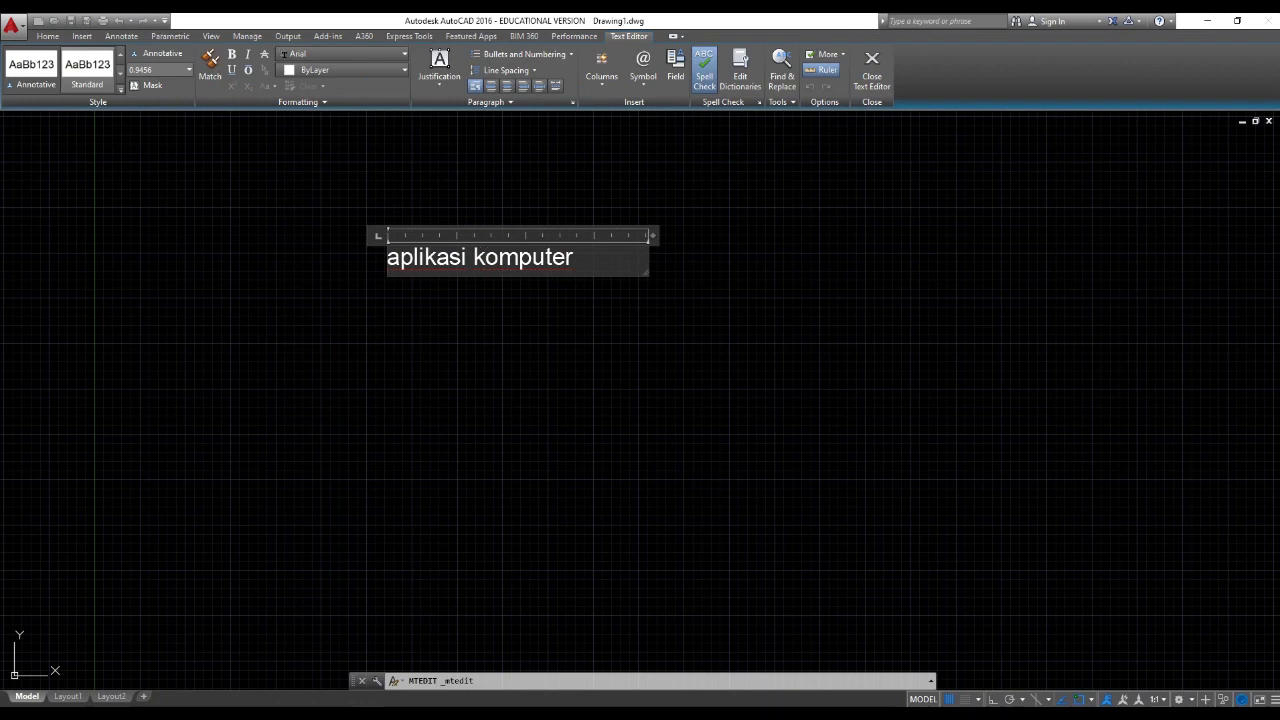
{"action": "double_click", "coordinate": [436, 258]}
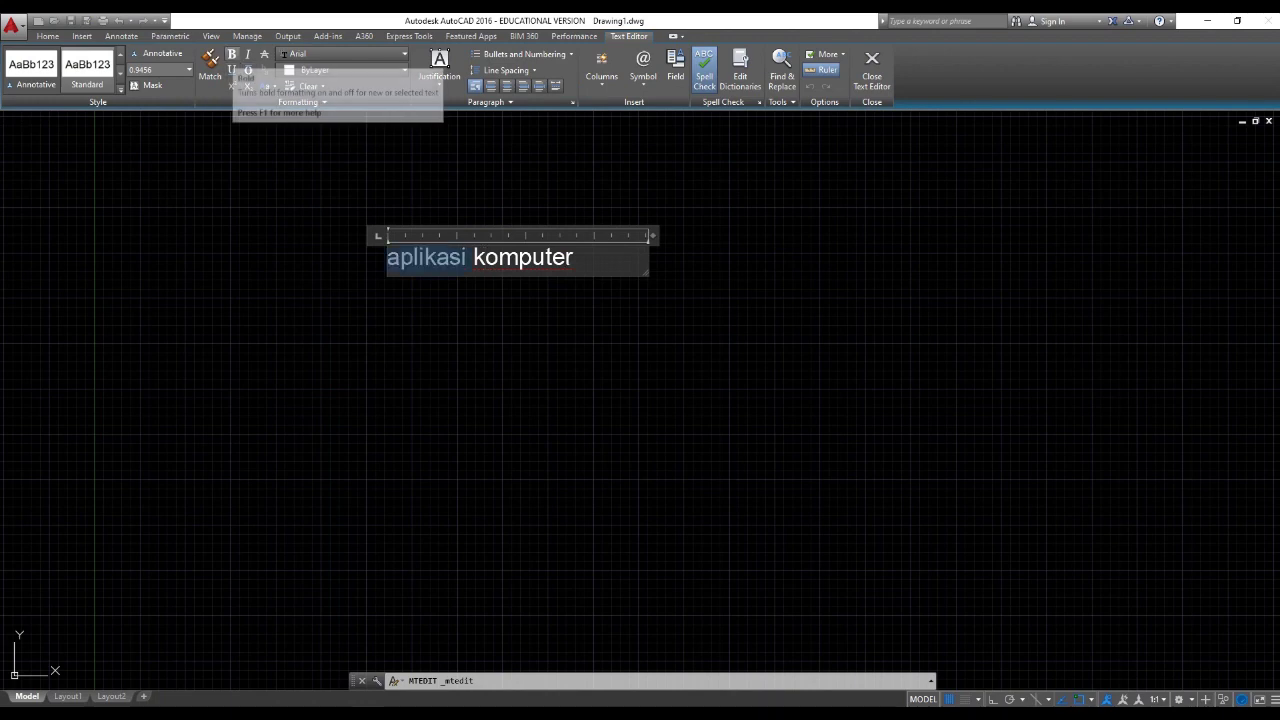
{"action": "left_click", "coordinate": [232, 54]}
{"action": "key", "text": "Right"}
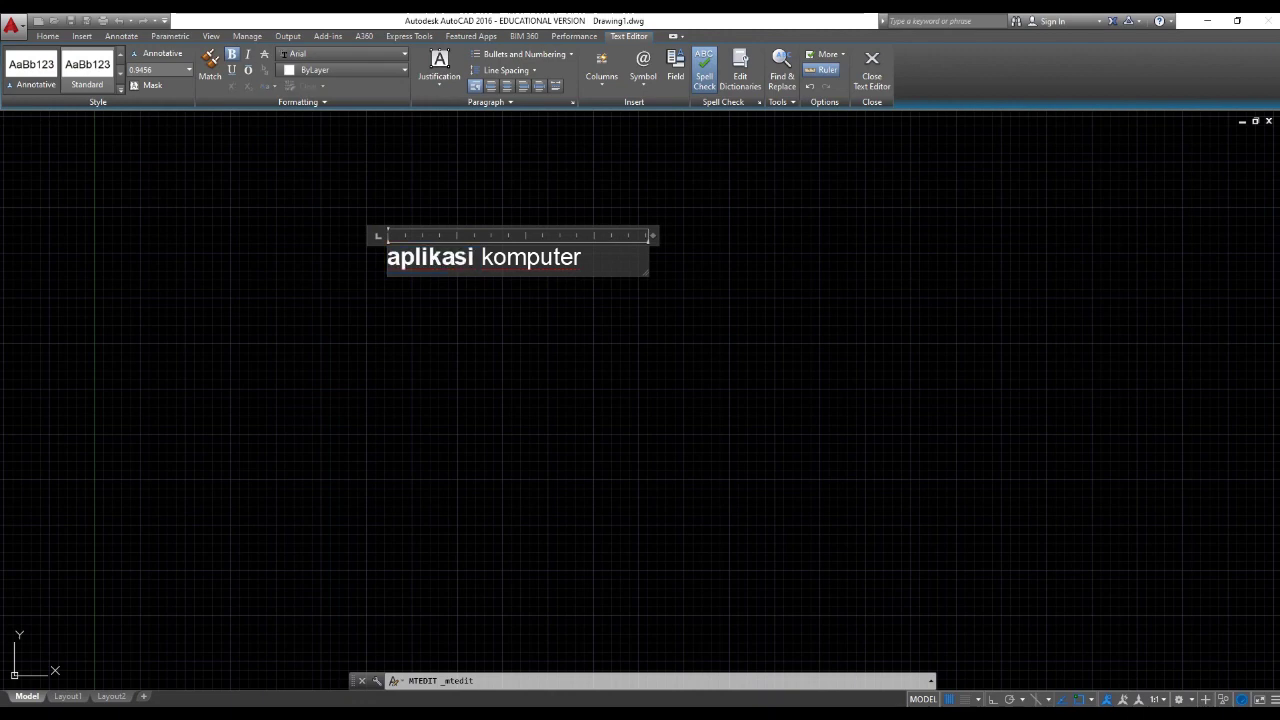
{"action": "double_click", "coordinate": [455, 258]}
{"action": "left_click", "coordinate": [248, 54]}
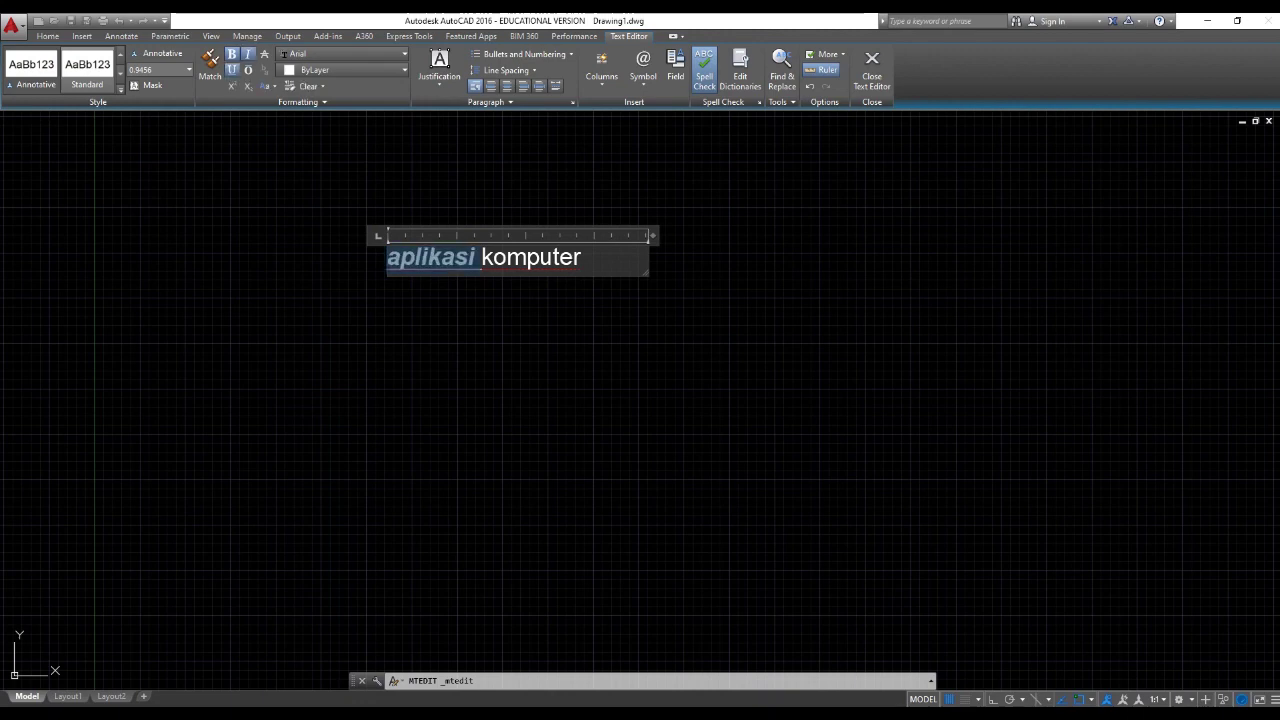
{"action": "left_click", "coordinate": [248, 70]}
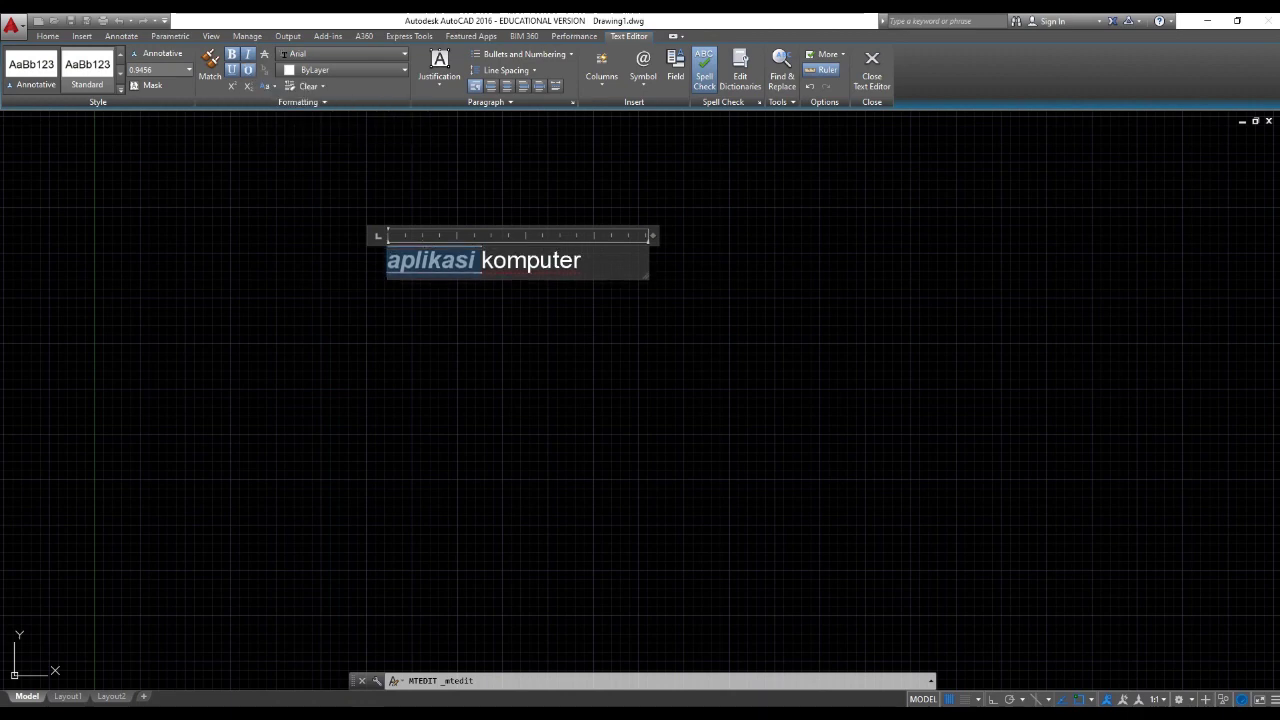
{"action": "left_click", "coordinate": [507, 262]}
Change the font of the word "komputer" in the multiline text to Times New Roman
{"action": "double_click", "coordinate": [444, 258]}
{"action": "double_click", "coordinate": [531, 260]}
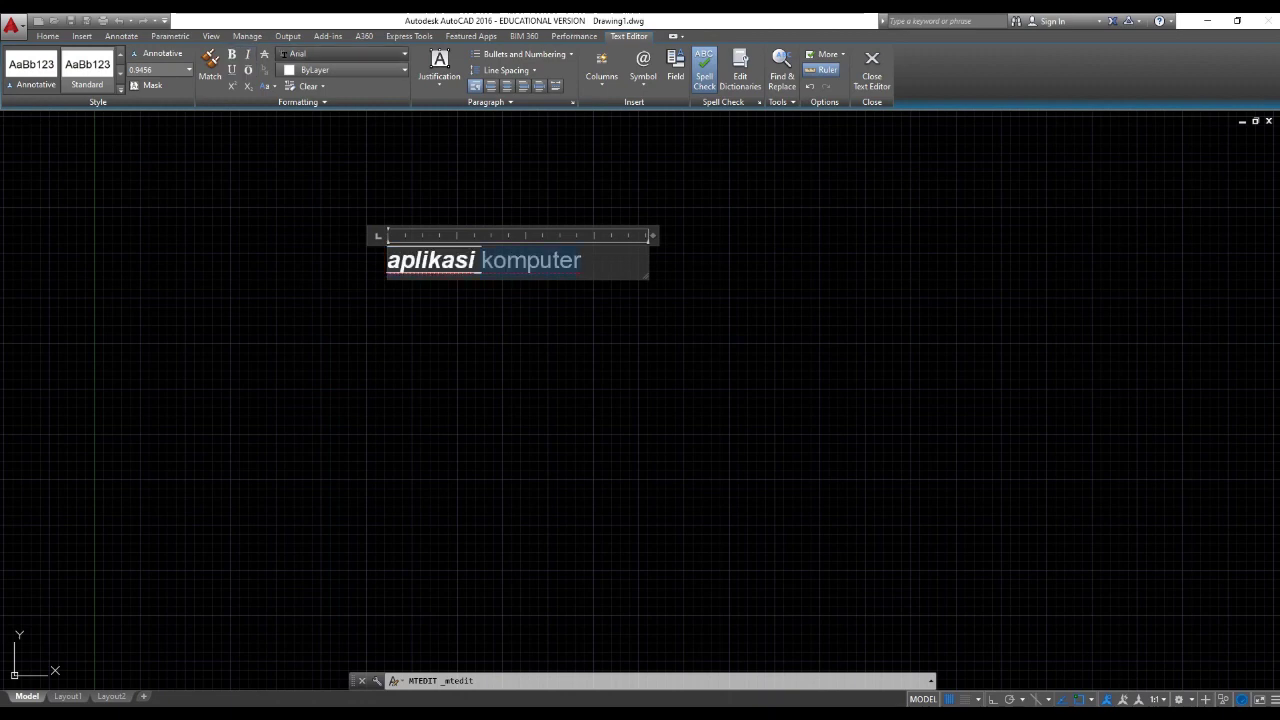
{"action": "left_click", "coordinate": [343, 54]}
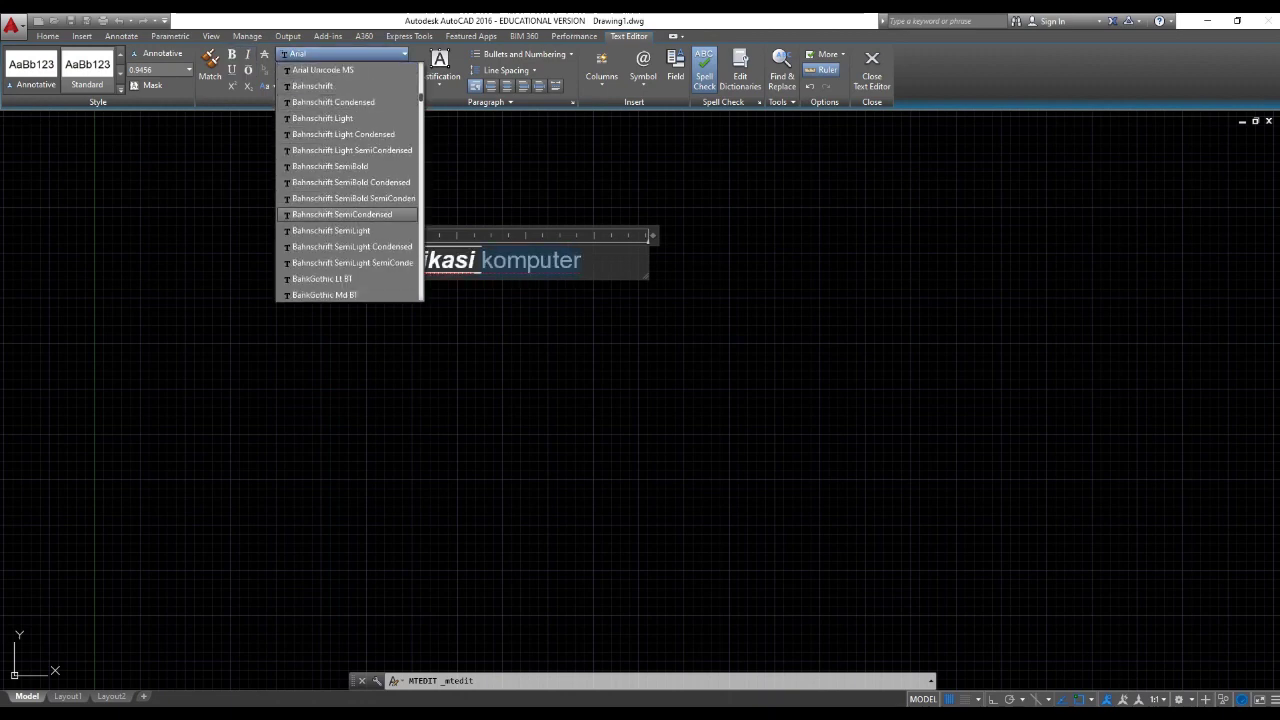
{"action": "scroll", "coordinate": [348, 180], "scroll_direction": "up", "scroll_amount": 3}
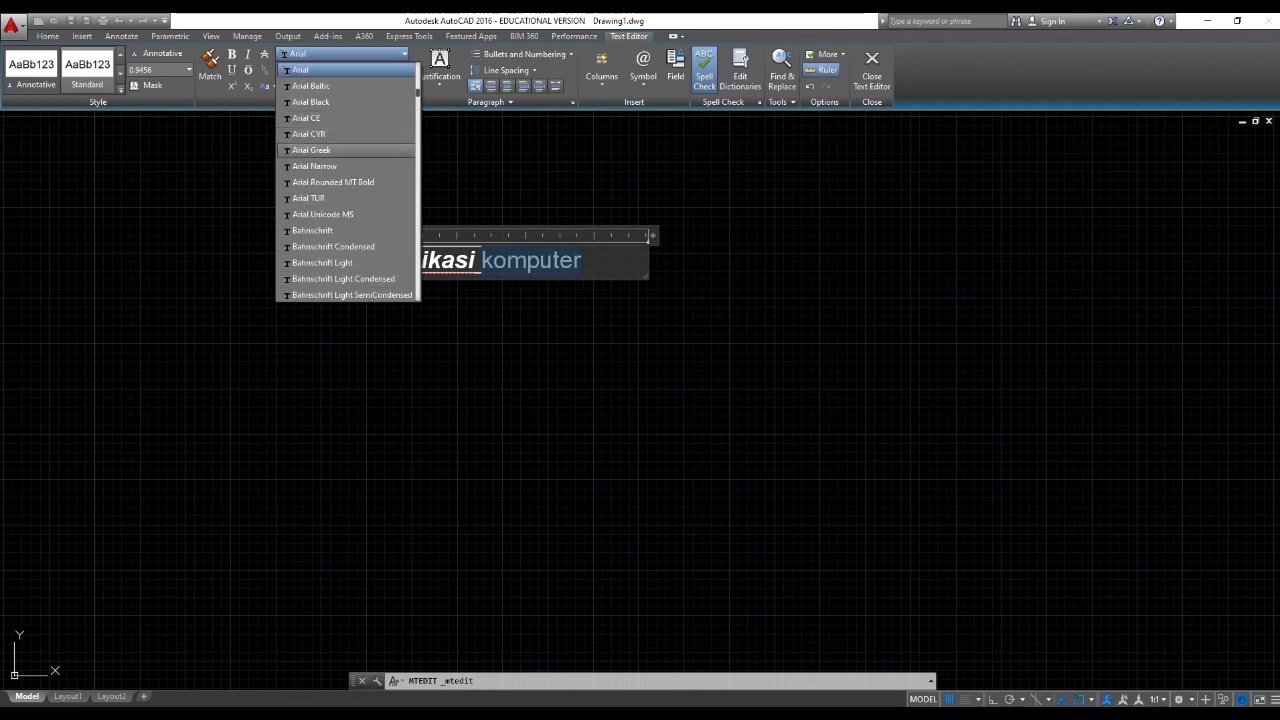
{"action": "scroll", "coordinate": [348, 180], "scroll_direction": "down", "scroll_amount": 10}
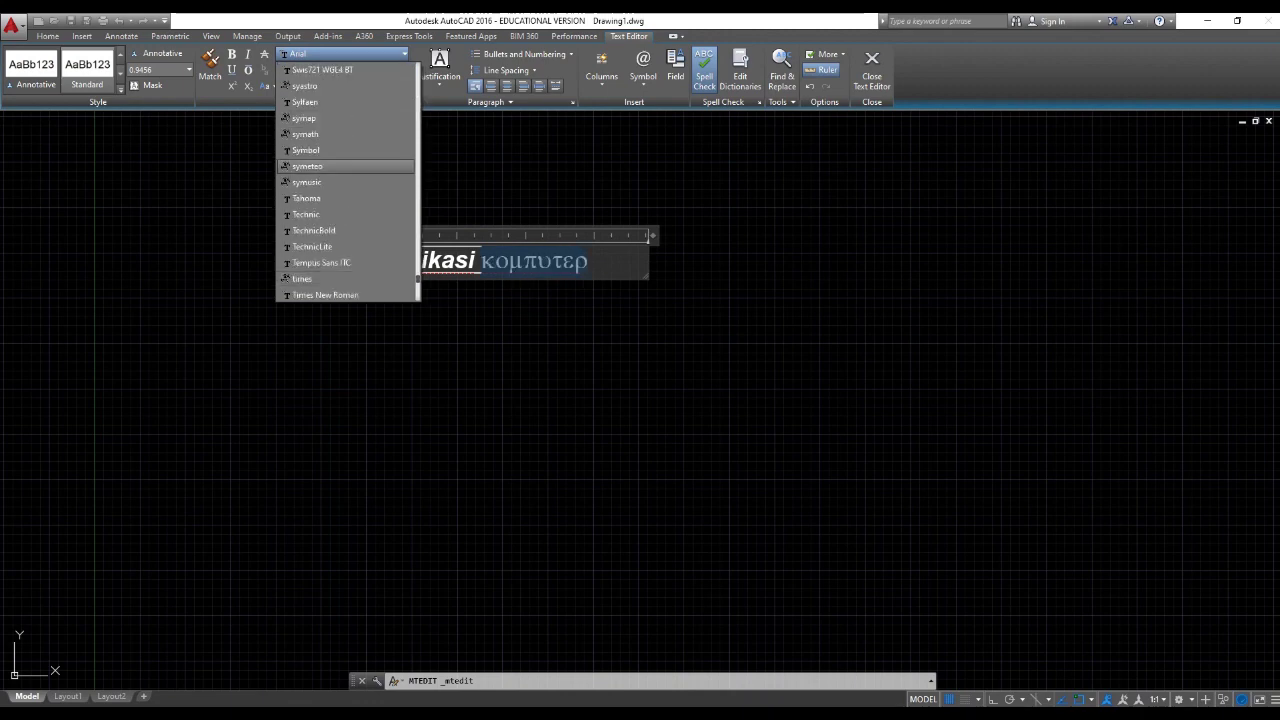
{"action": "left_click", "coordinate": [325, 295]}
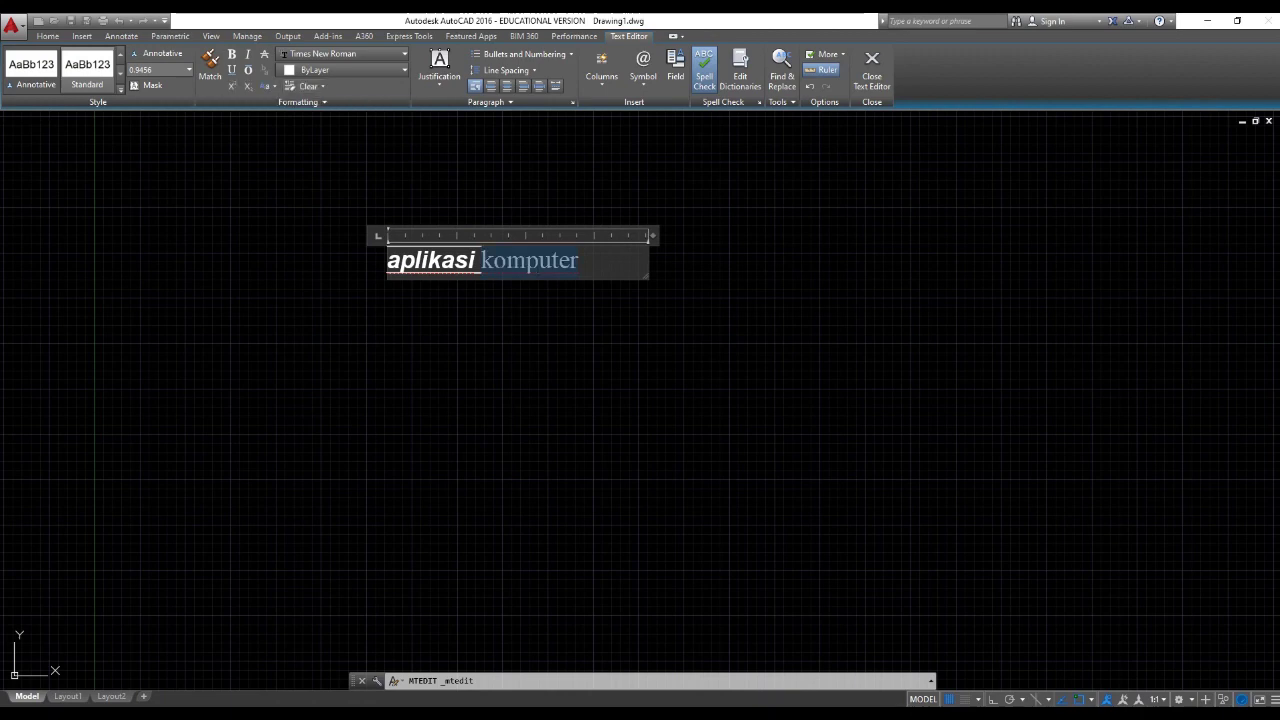
Try a text height of 10 on the word "komputer" and settle on a height of 5
{"action": "left_click", "coordinate": [160, 70]}
{"action": "type", "text": "10"}
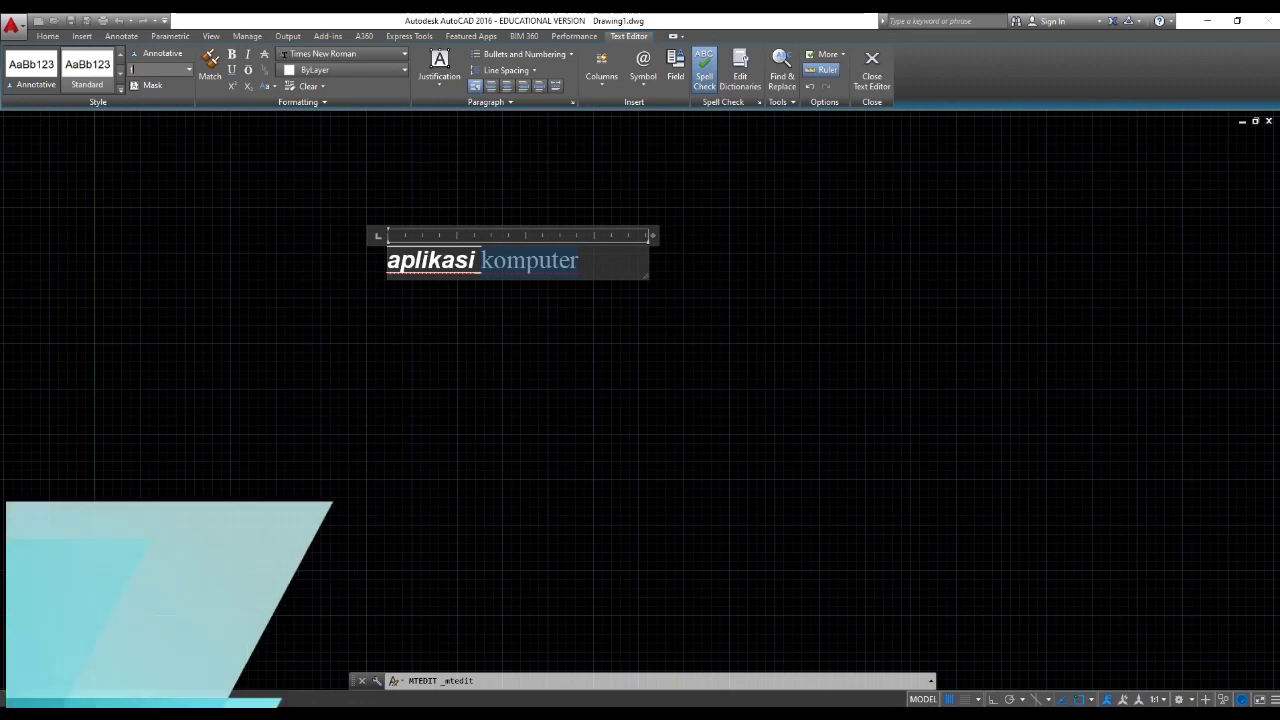
{"action": "key", "text": "Return"}
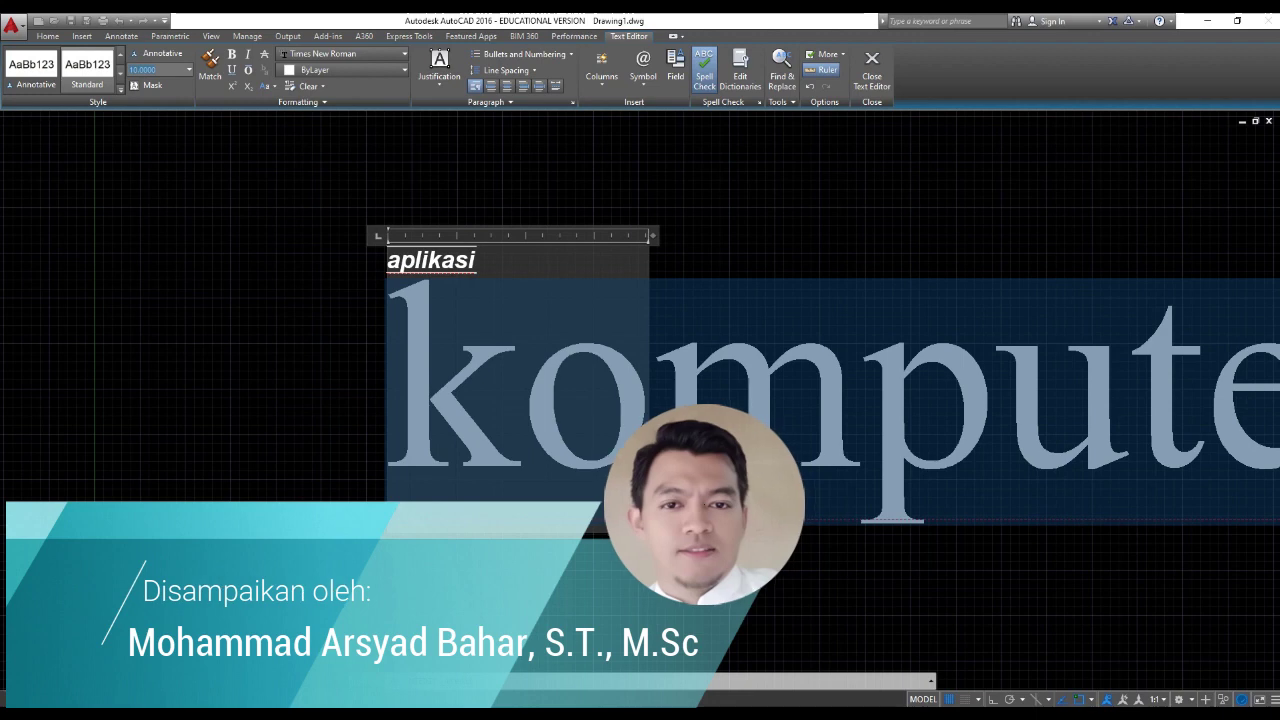
{"action": "key", "text": "Return"}
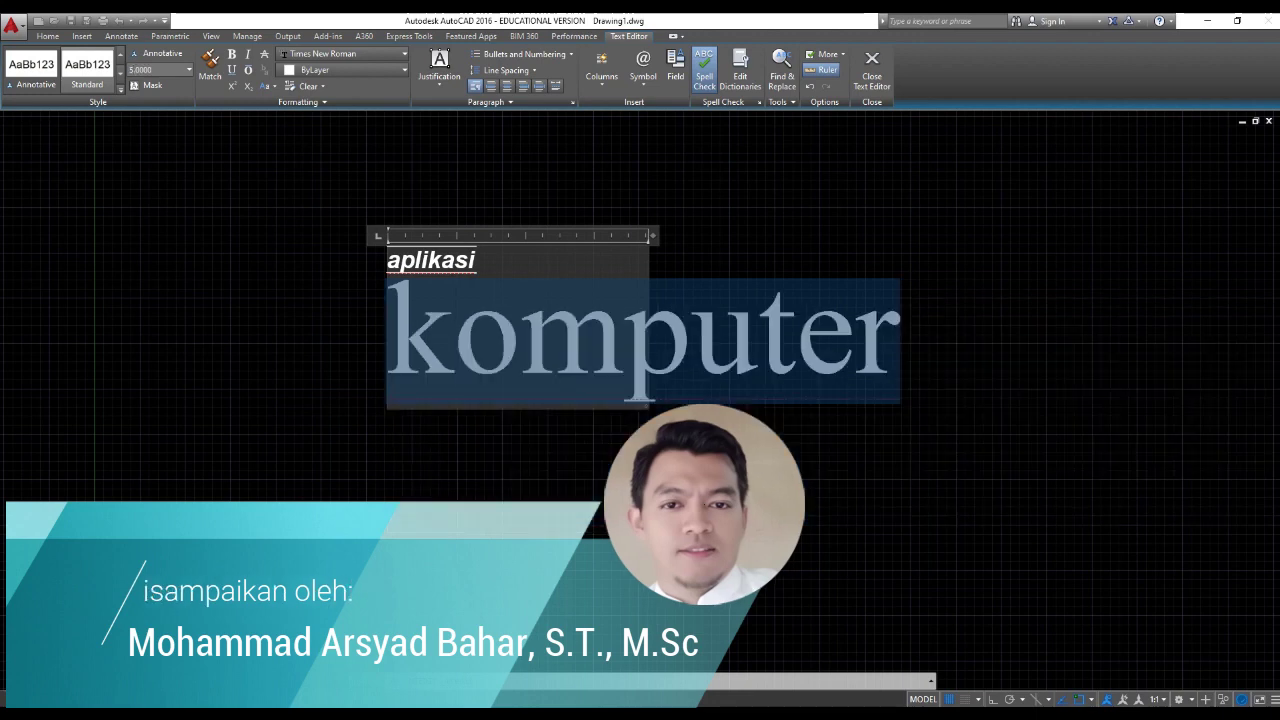
Colour the word "komputer" orange (242,103,34), widen the text box to fit both words on one line, and finish editing
{"action": "left_click", "coordinate": [345, 70]}
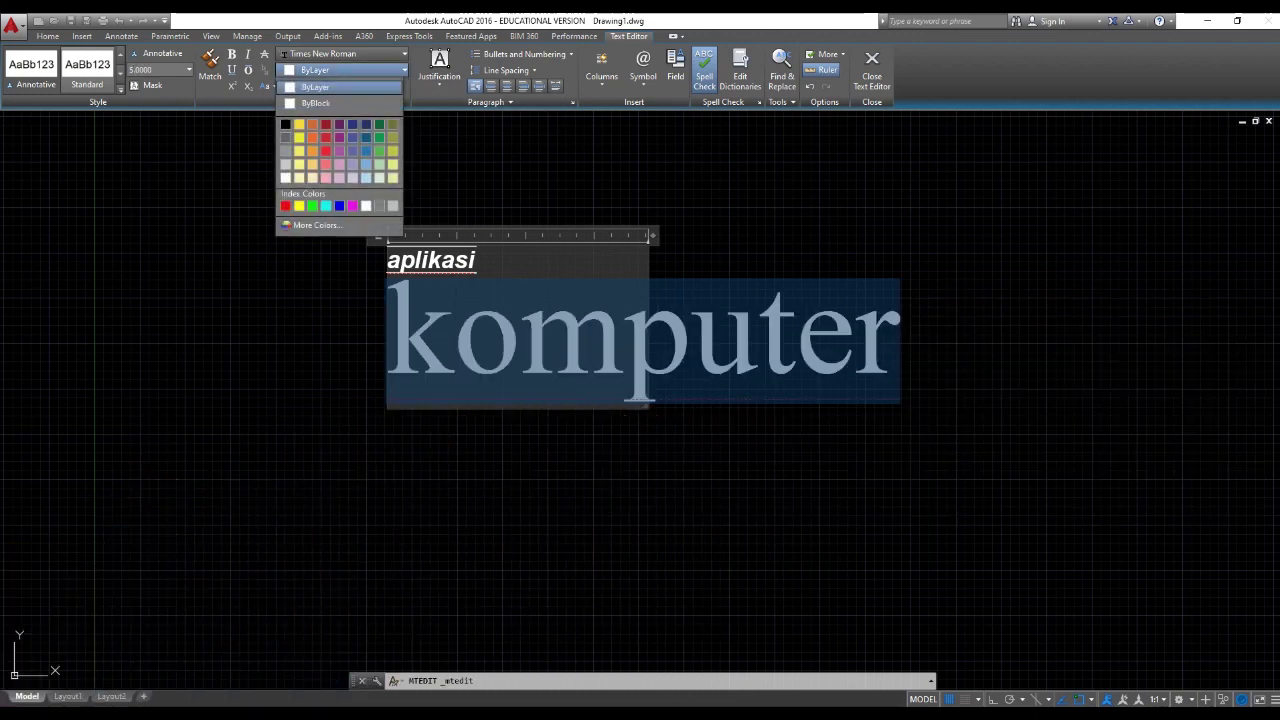
{"action": "left_click", "coordinate": [312, 137]}
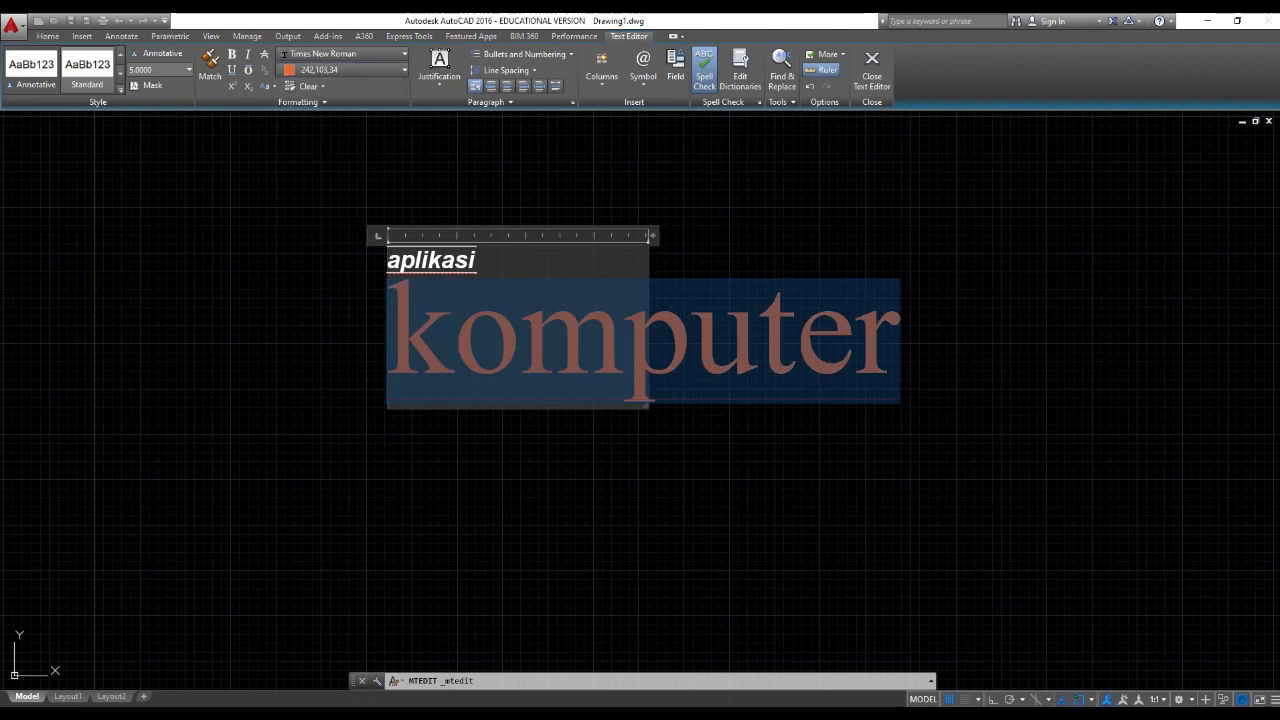
{"action": "left_click_drag", "start_coordinate": [652, 235], "coordinate": [1122, 235]}
{"action": "left_click", "coordinate": [714, 409]}
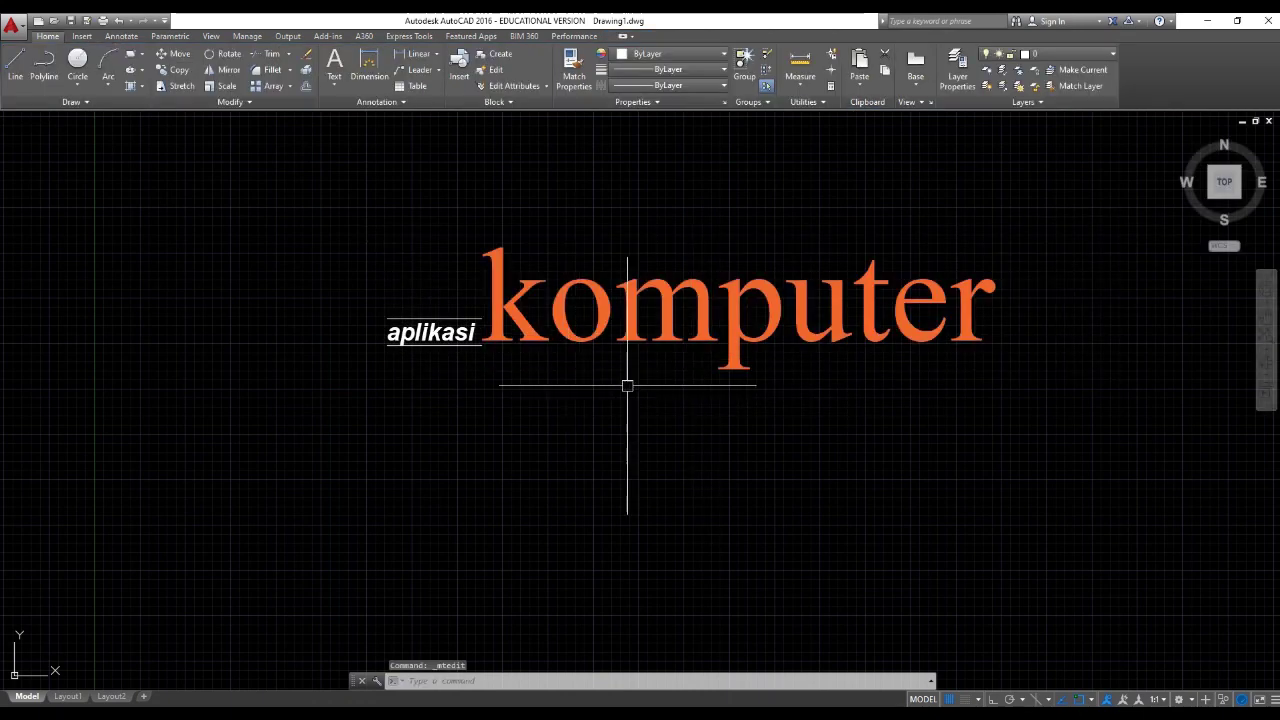
Reopen the multiline text and add a second line "± 16°" using the plus/minus and degrees symbols
{"action": "middle_click_drag", "start_coordinate": [586, 400], "coordinate": [543, 403]}
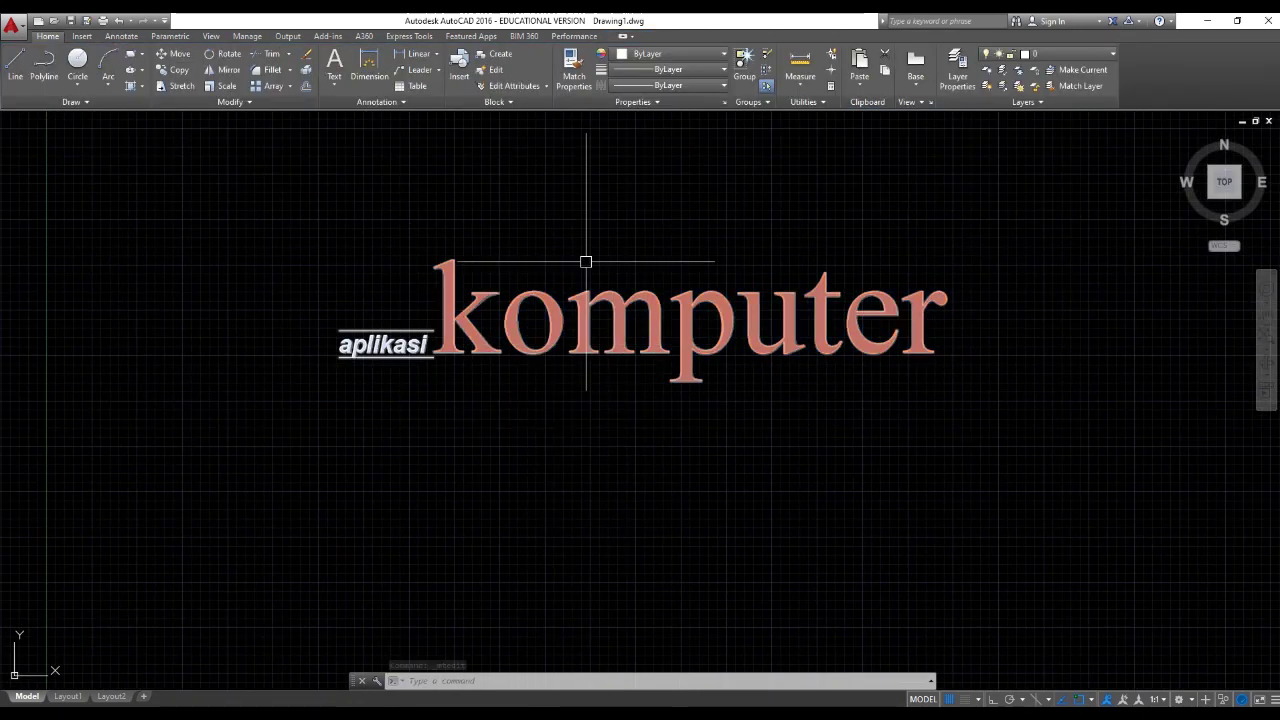
{"action": "left_click", "coordinate": [664, 318]}
{"action": "double_click", "coordinate": [671, 318]}
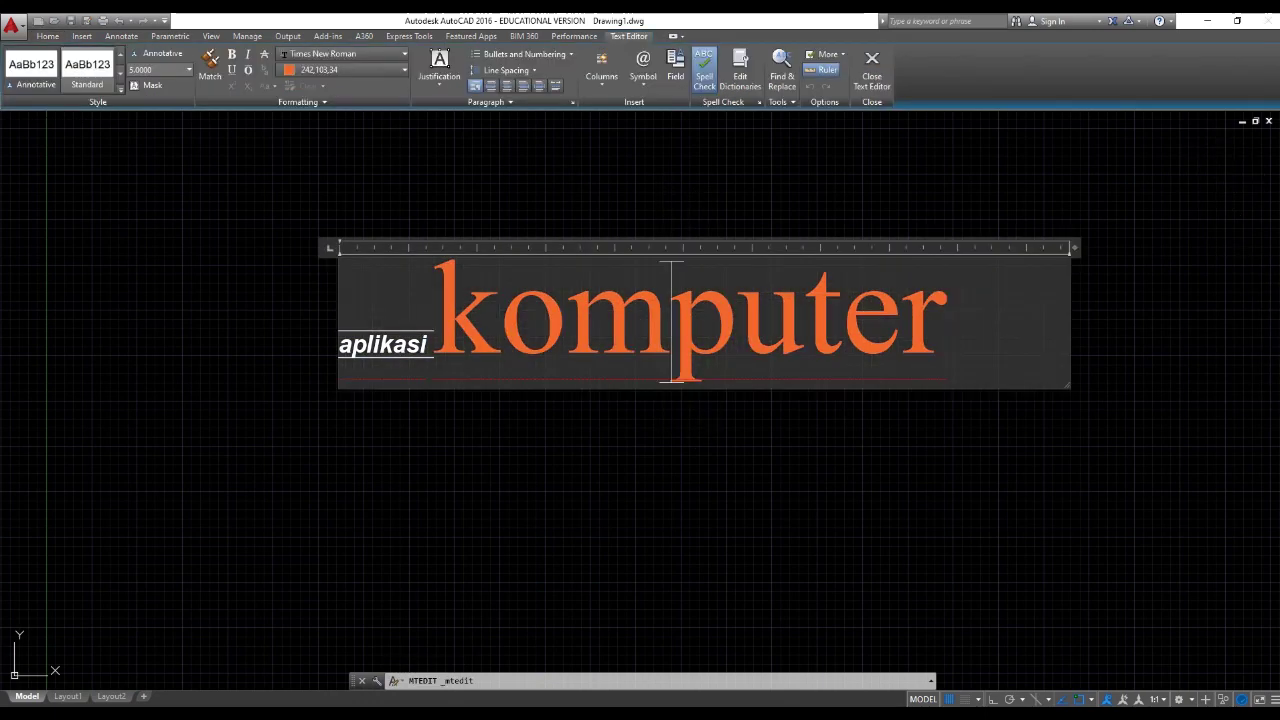
{"action": "left_click", "coordinate": [947, 322]}
{"action": "key", "text": "Return"}
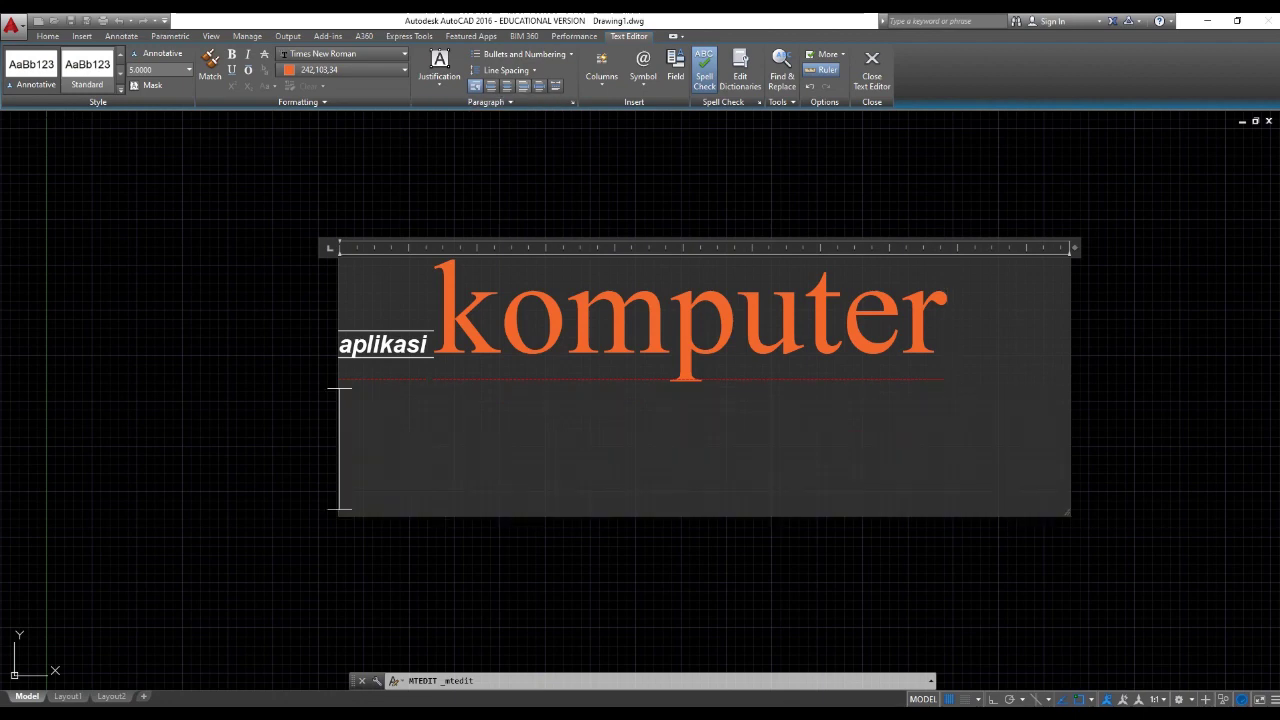
{"action": "left_click", "coordinate": [643, 68]}
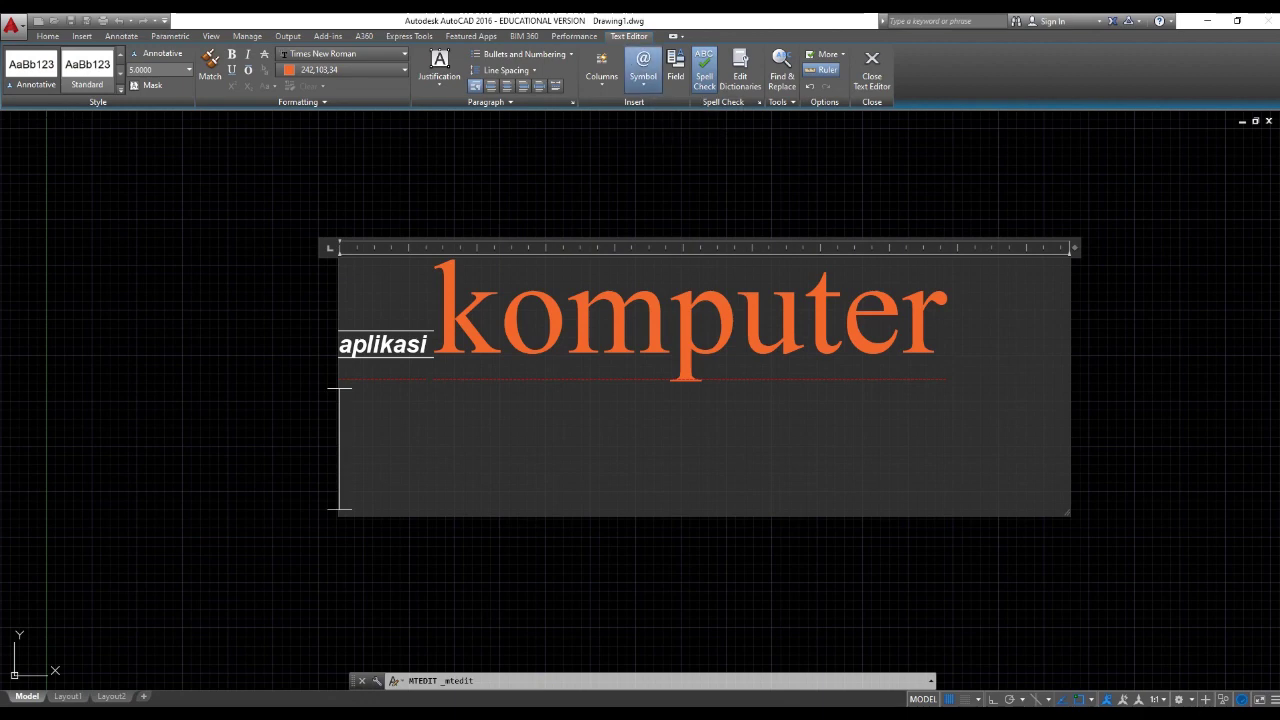
{"action": "left_click", "coordinate": [672, 120]}
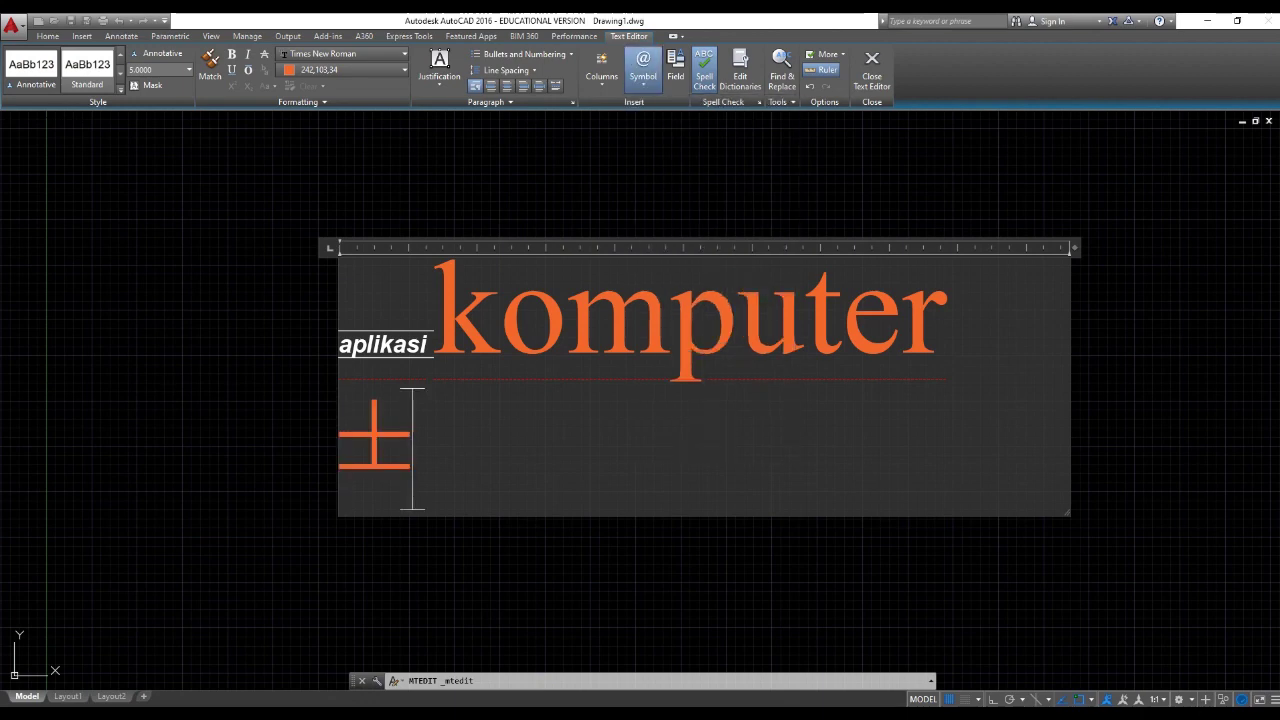
{"action": "left_click", "coordinate": [643, 68]}
{"action": "left_click", "coordinate": [658, 104]}
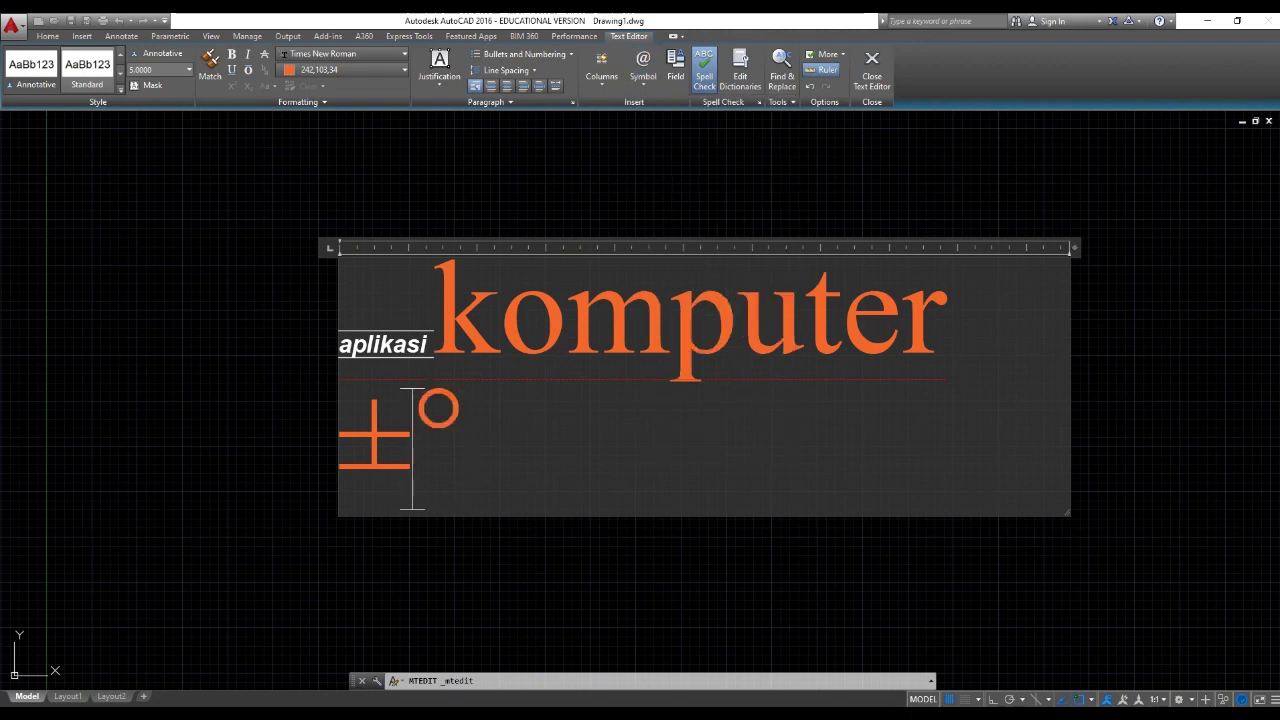
{"action": "type", "text": "16"}
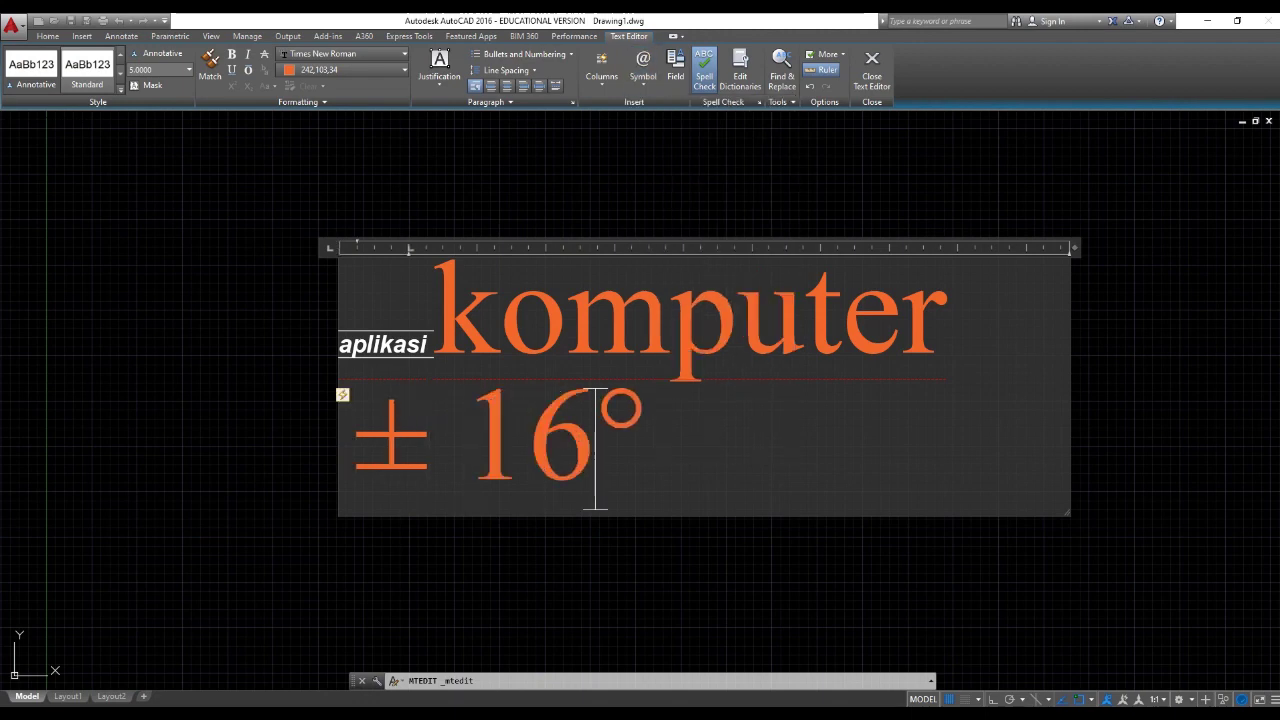
Delete the degree symbol after 16, re-enter it with the control code %%d, and finish editing the text
{"action": "key", "text": "shift+Right"}
{"action": "key", "text": "Right"}
{"action": "key", "text": "Left"}
{"action": "key", "text": "shift+Right"}
{"action": "key", "text": "Delete"}
{"action": "left_click", "coordinate": [643, 68]}
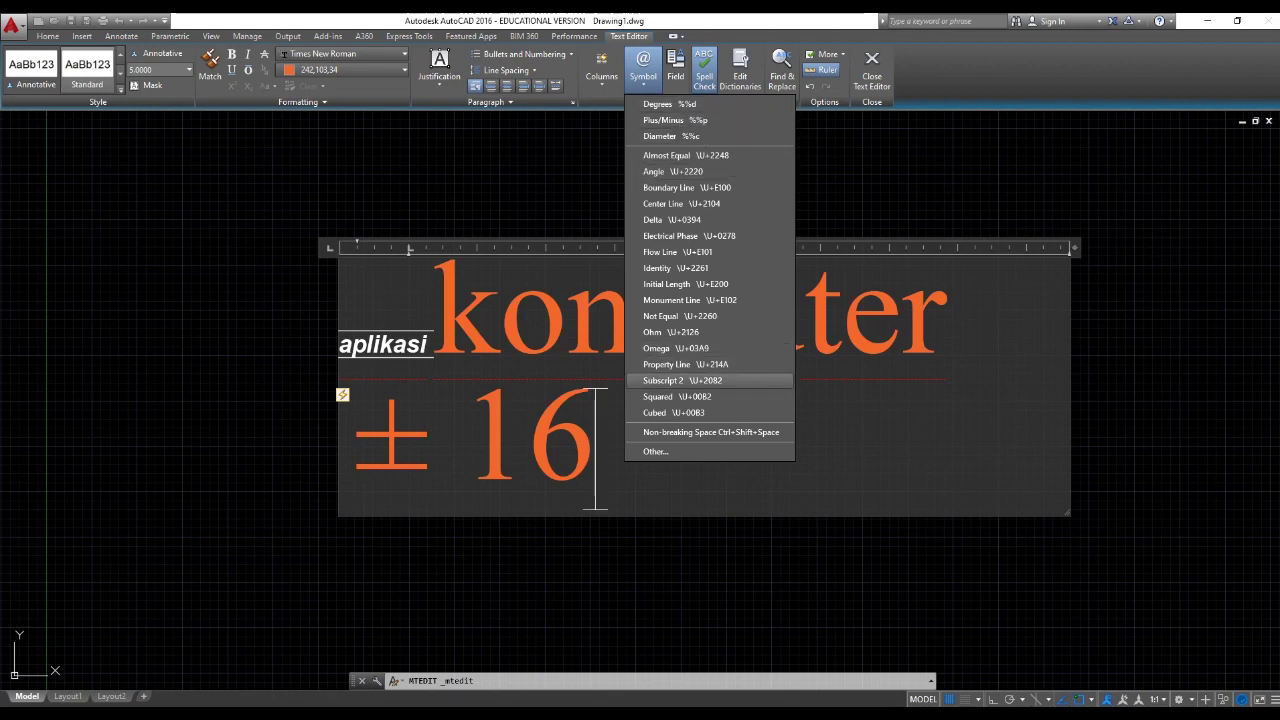
{"action": "left_click", "coordinate": [672, 451]}
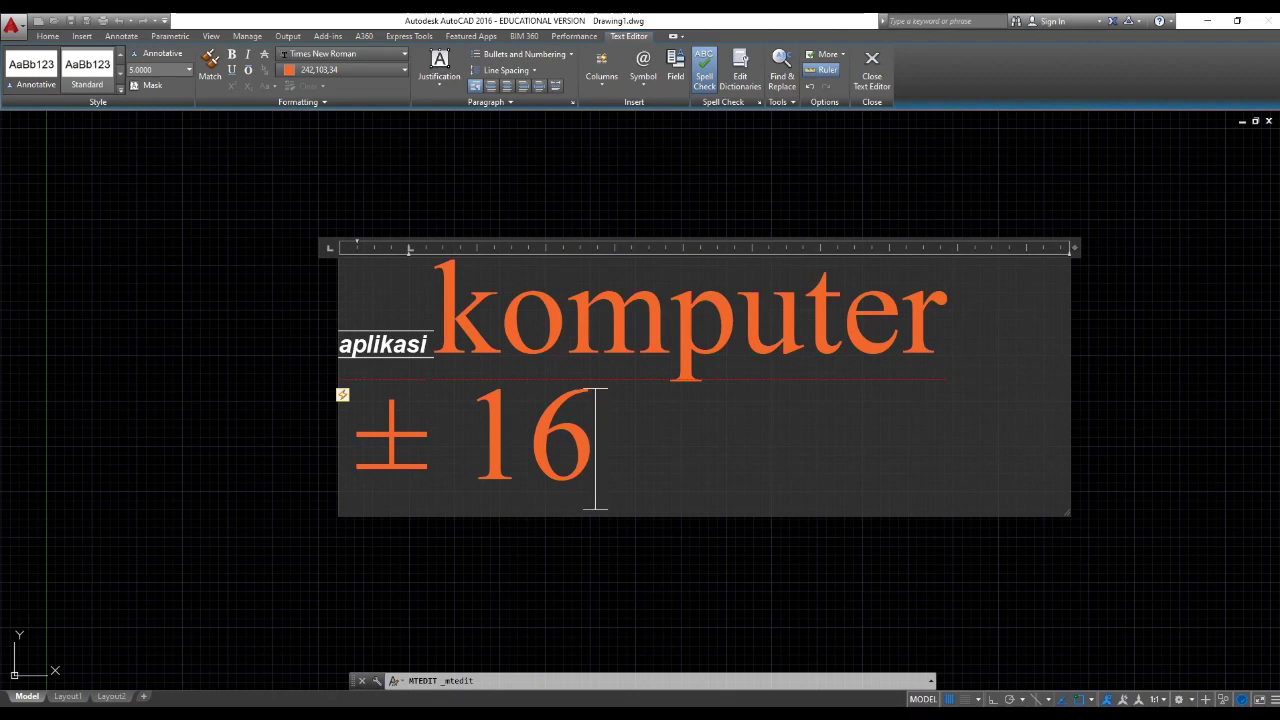
{"action": "type", "text": "%%"}
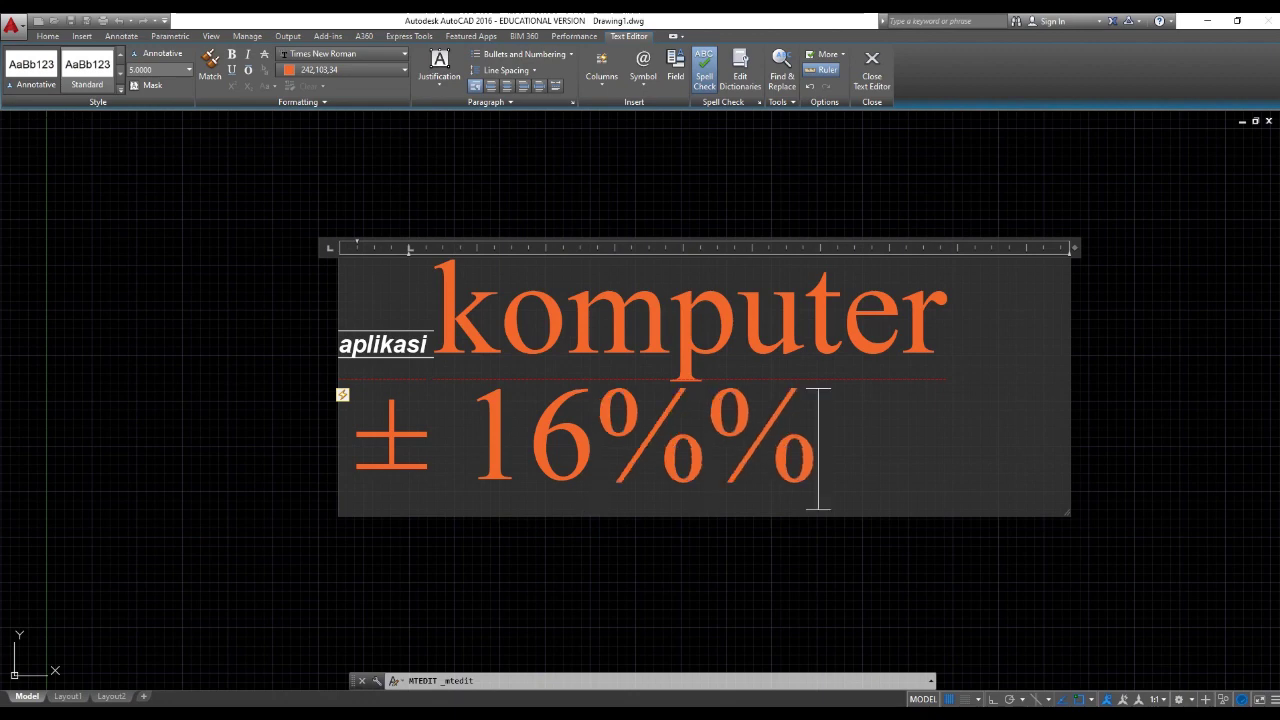
{"action": "type", "text": "d"}
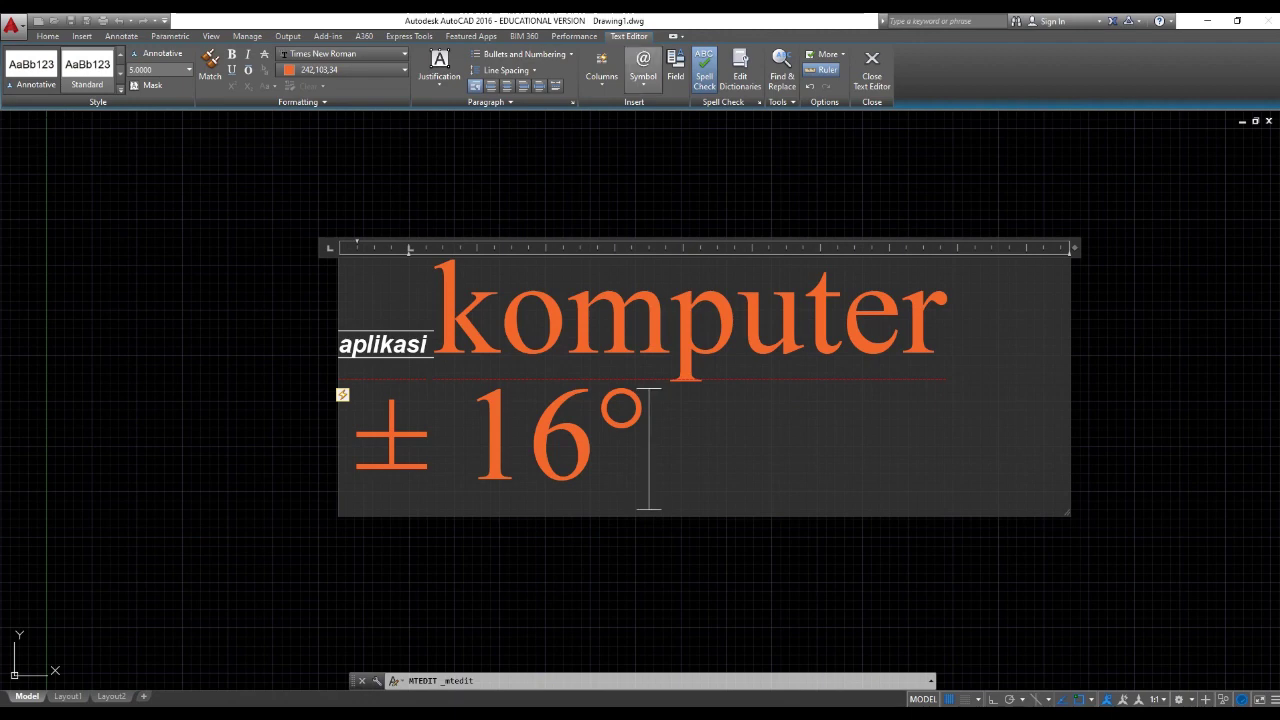
{"action": "left_click", "coordinate": [643, 65]}
{"action": "left_click", "coordinate": [643, 65]}
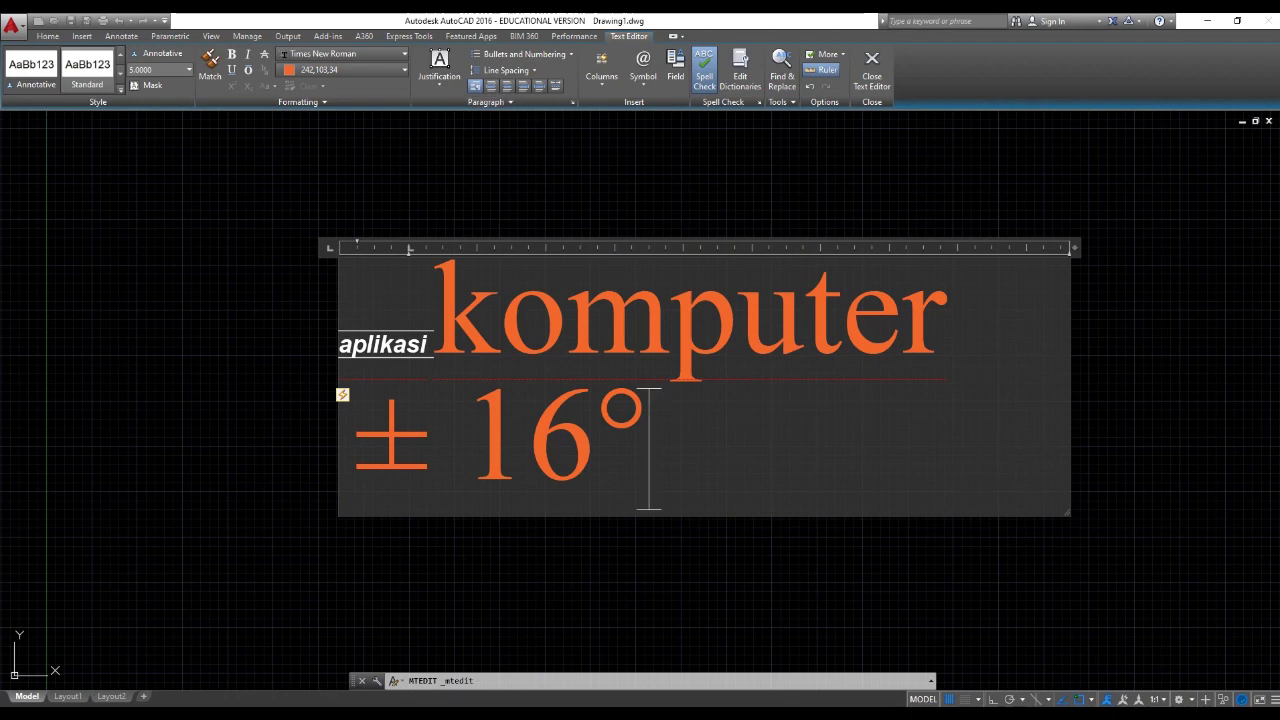
{"action": "left_click", "coordinate": [872, 70]}
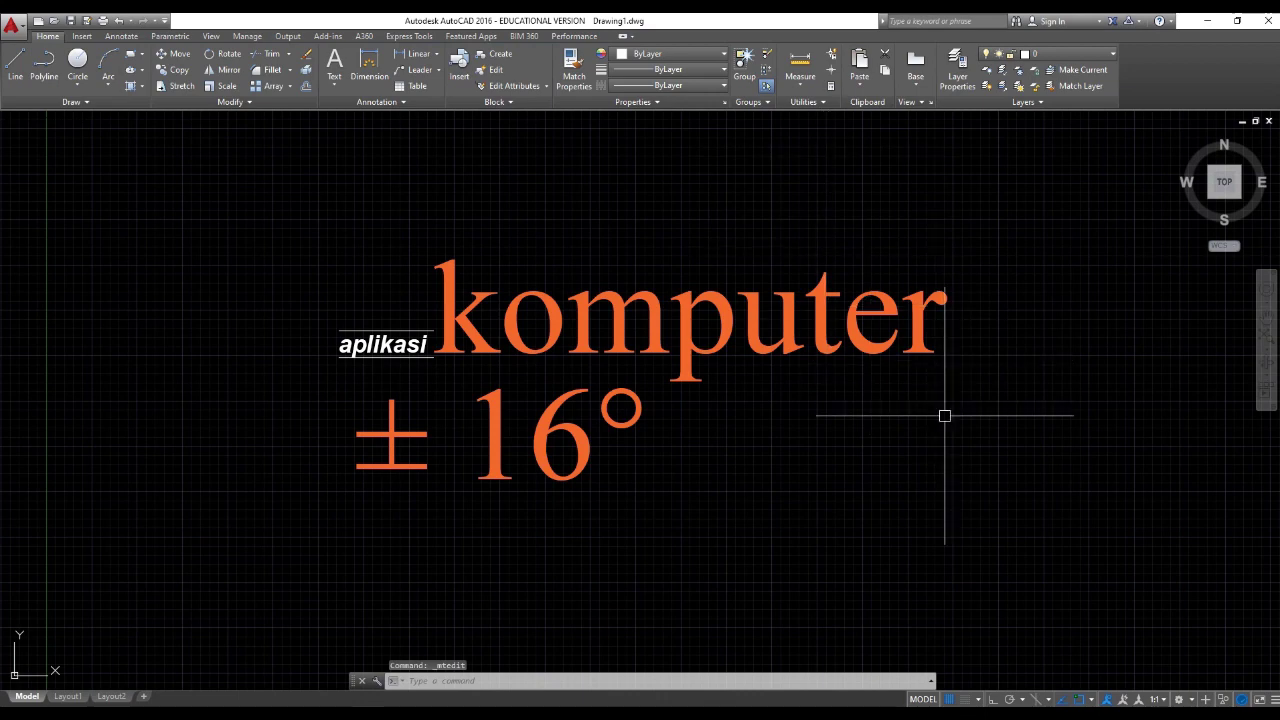
{"action": "middle_click_drag", "start_coordinate": [860, 447], "coordinate": [836, 447]}
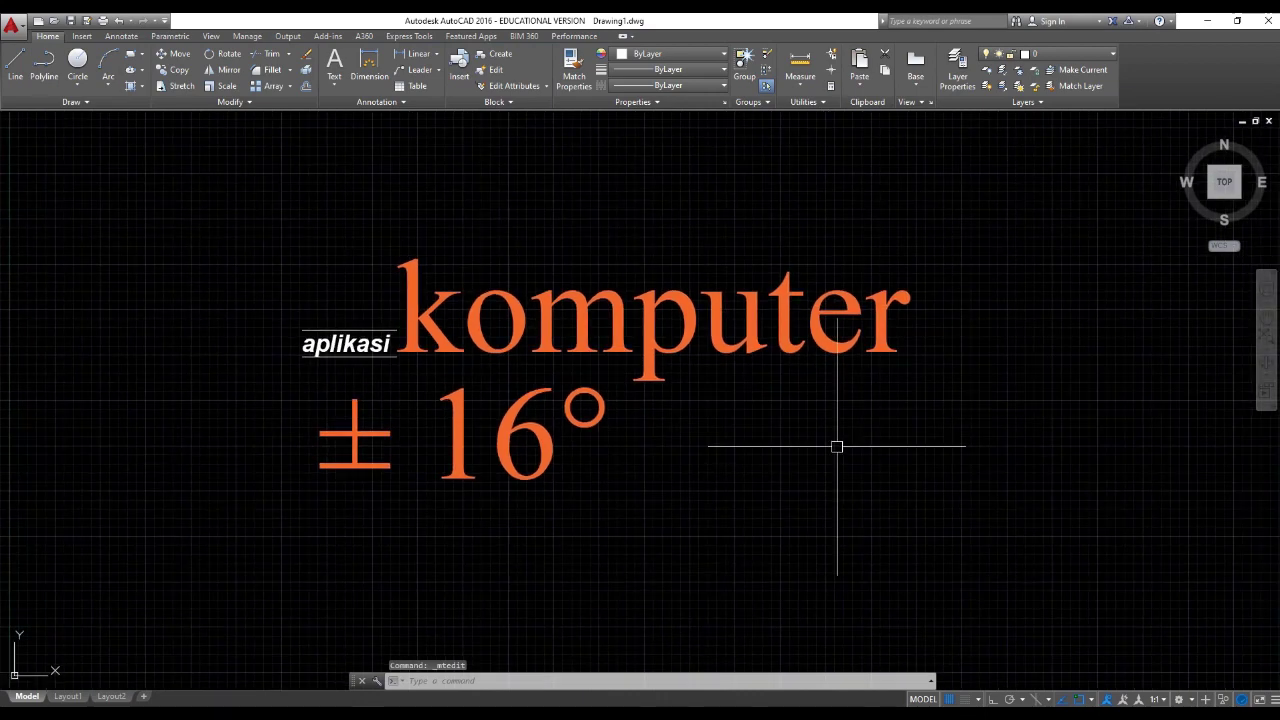
{"action": "type", "text": "mt"}
{"action": "key", "text": "Return"}
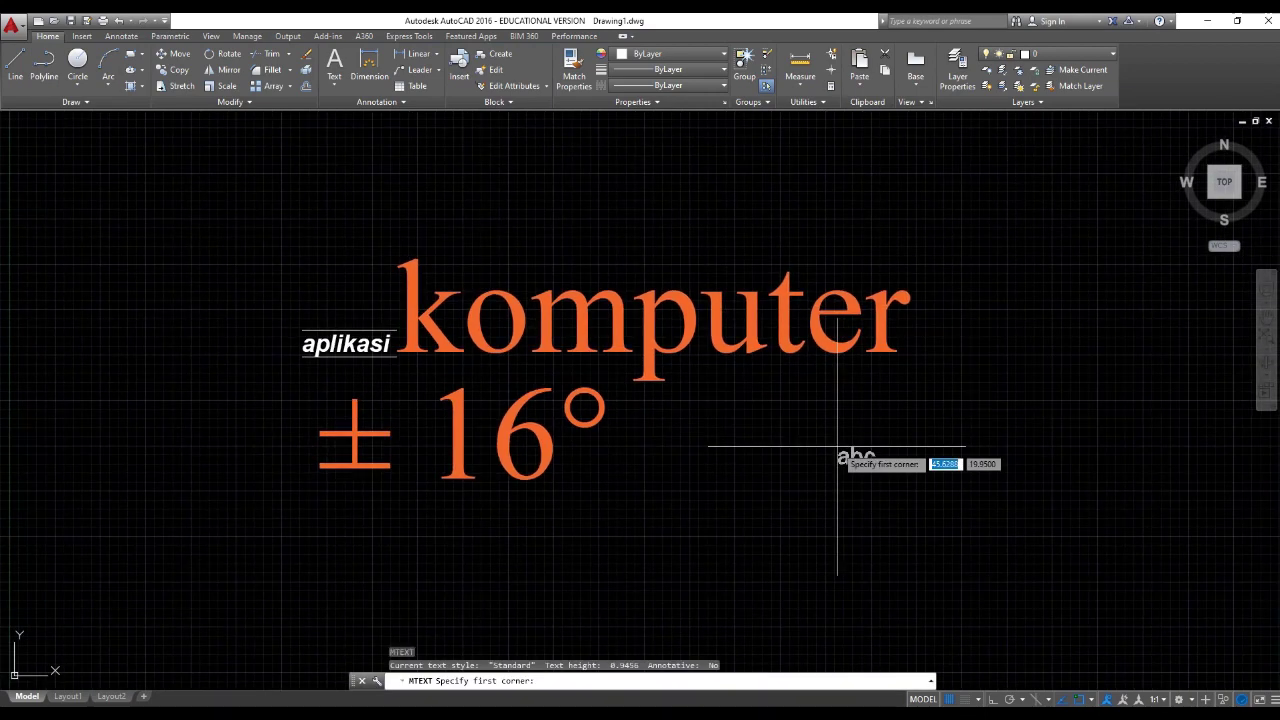
{"action": "key", "text": "Escape"}
{"action": "type", "text": "t"}
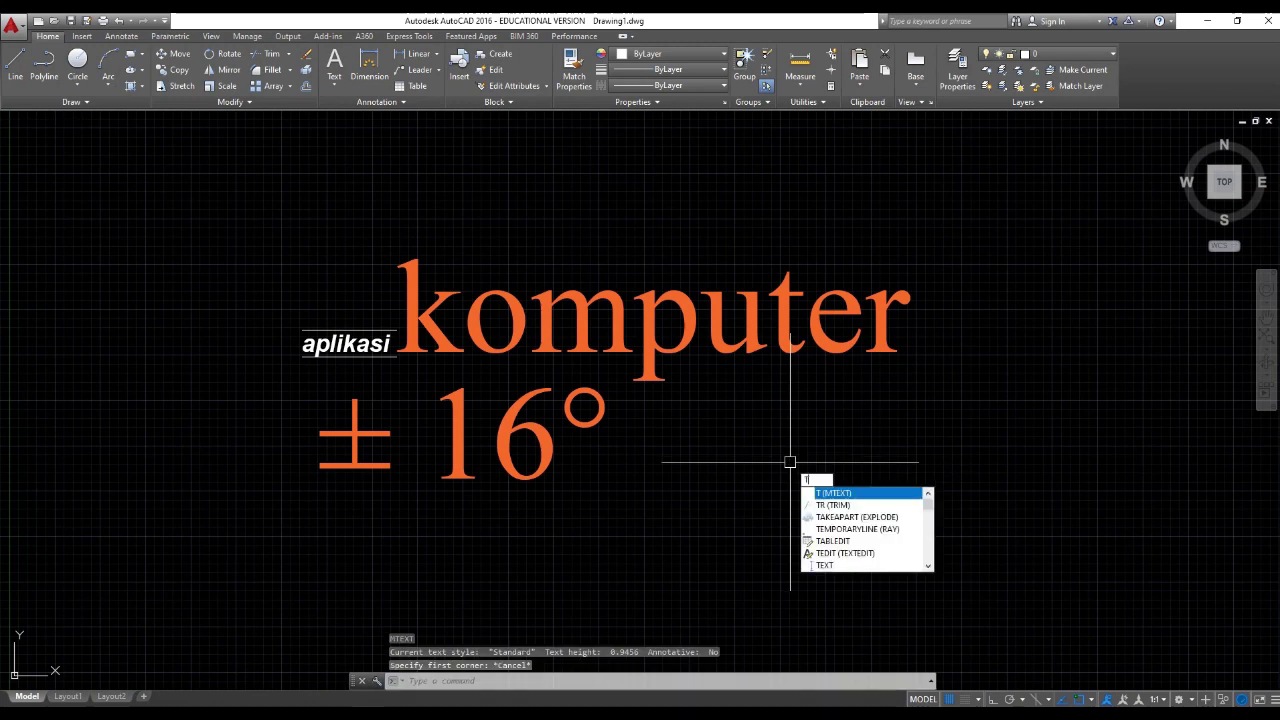
{"action": "key", "text": "BackSpace"}
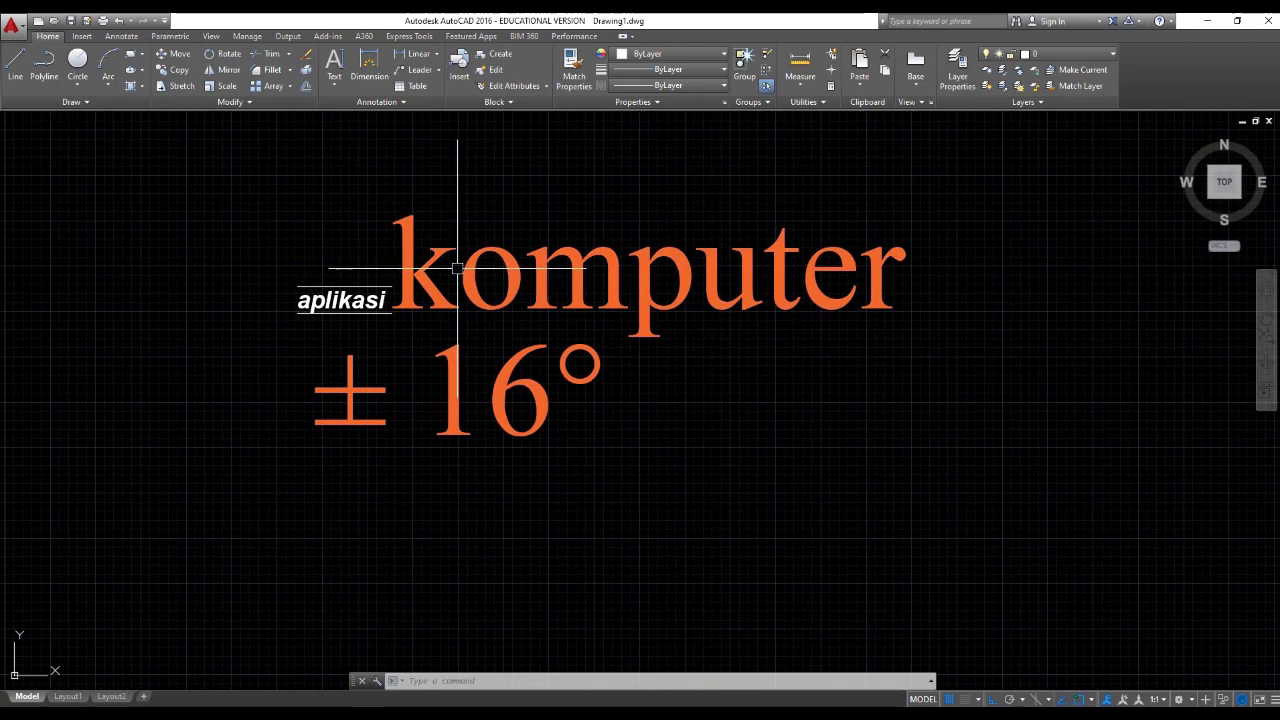
{"action": "left_click", "coordinate": [334, 84]}
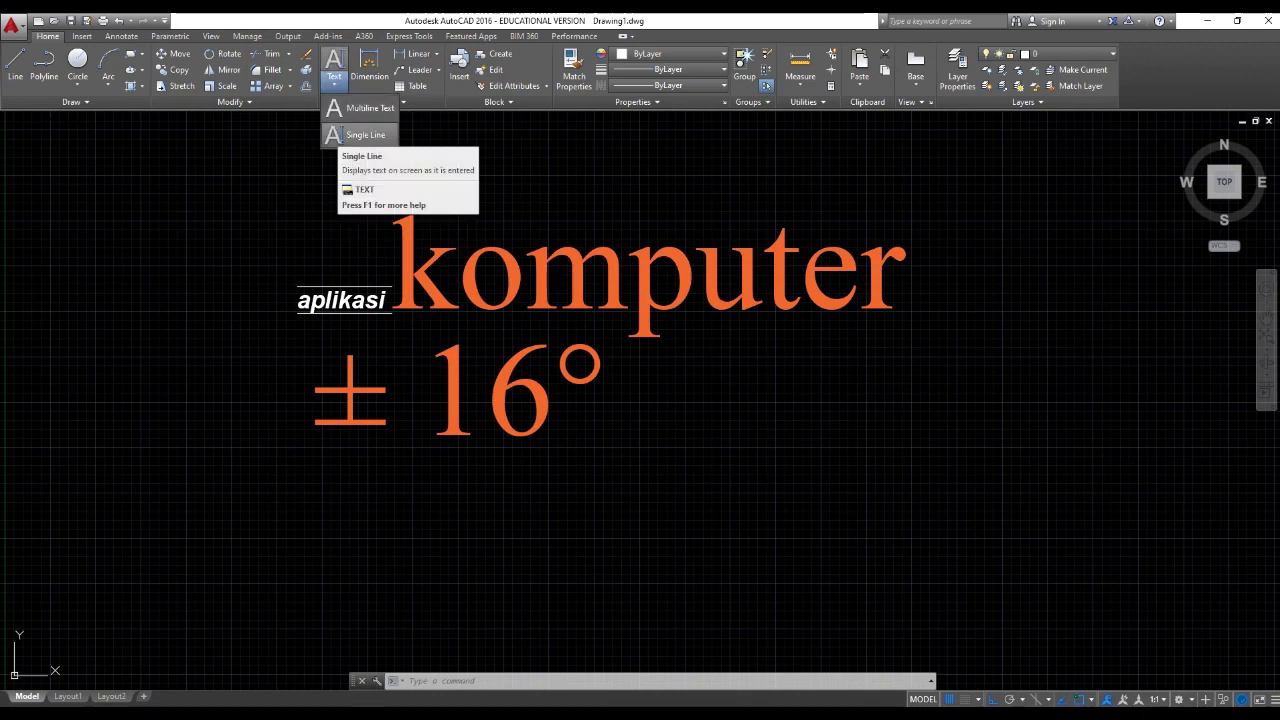
{"action": "left_click", "coordinate": [358, 134]}
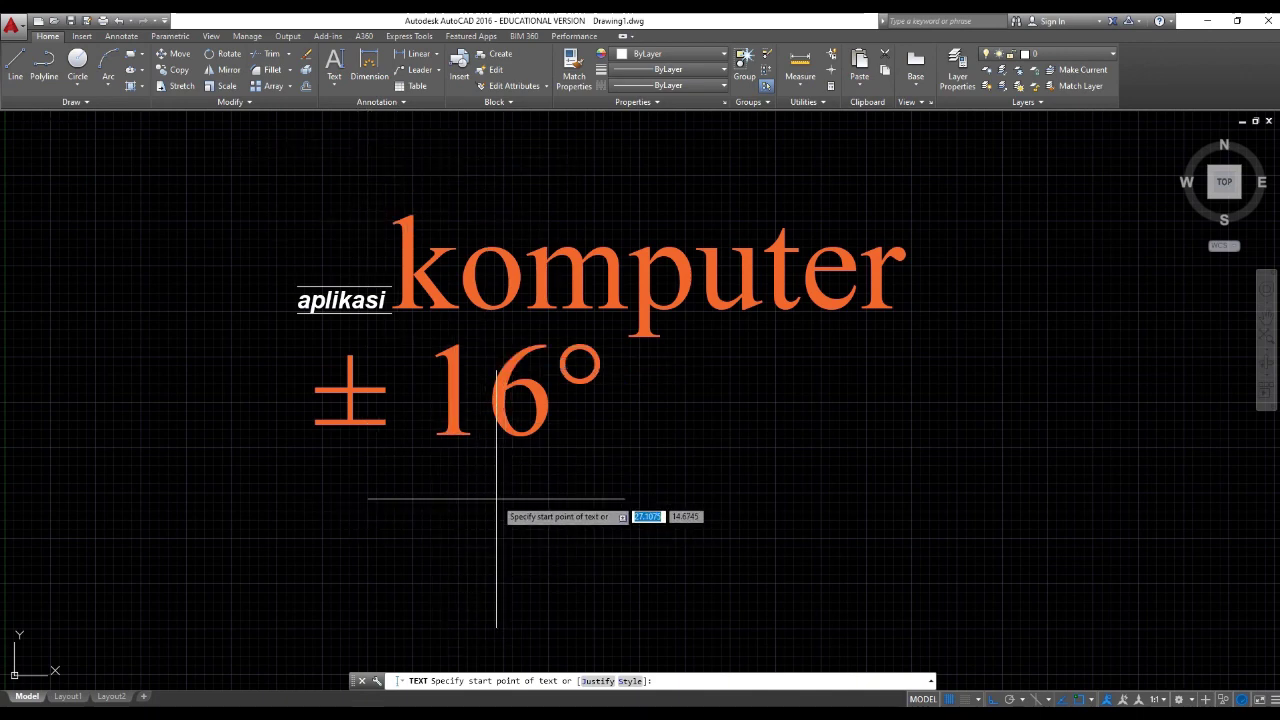
{"action": "left_click", "coordinate": [334, 84]}
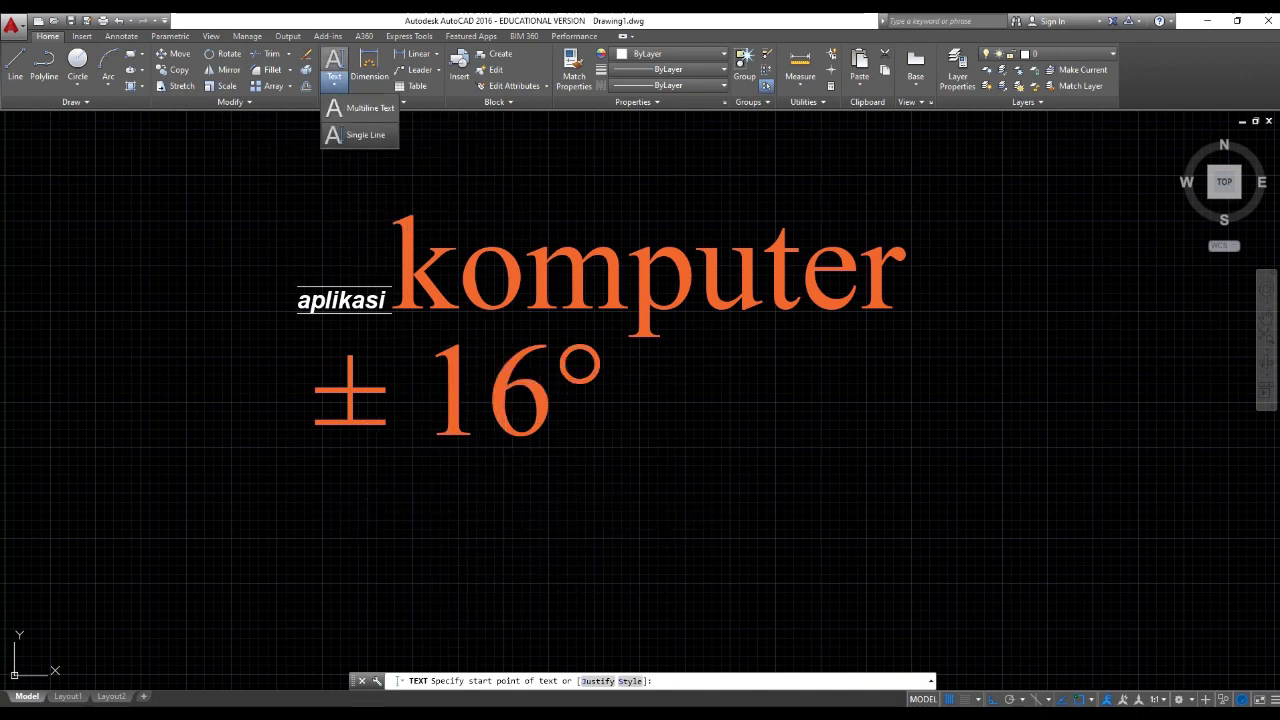
{"action": "left_click", "coordinate": [362, 108]}
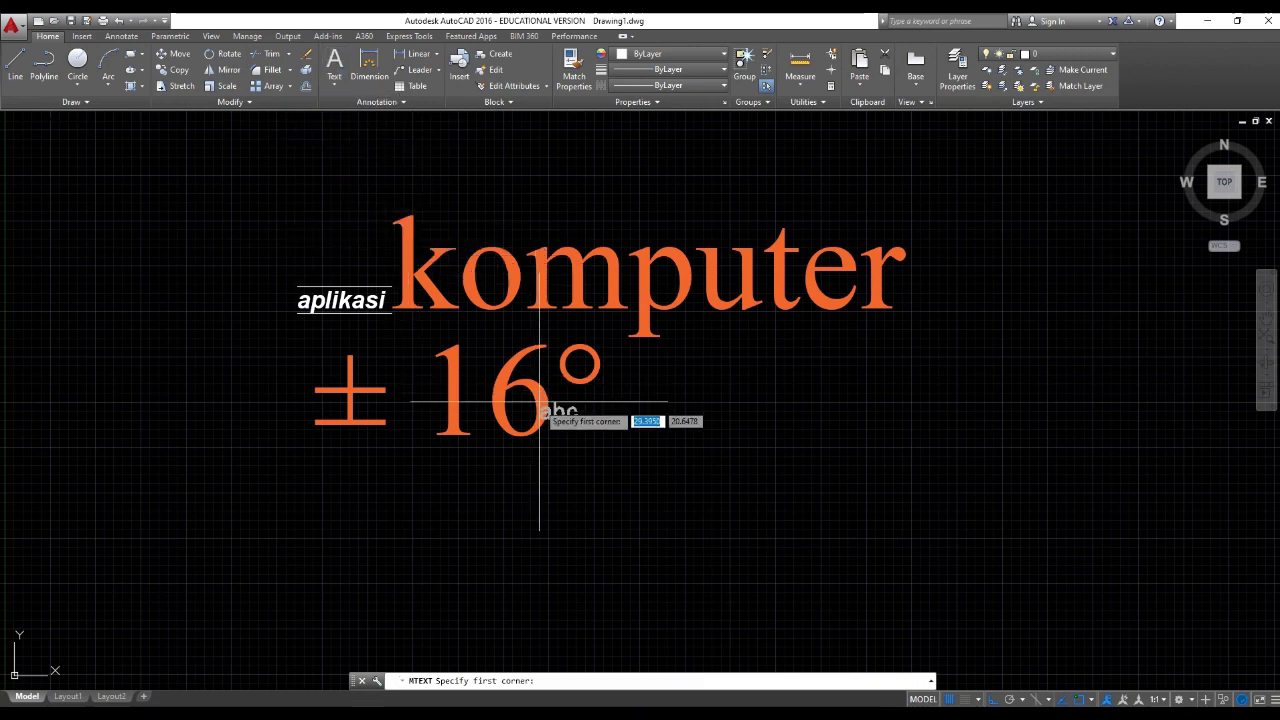
{"action": "left_click", "coordinate": [334, 84]}
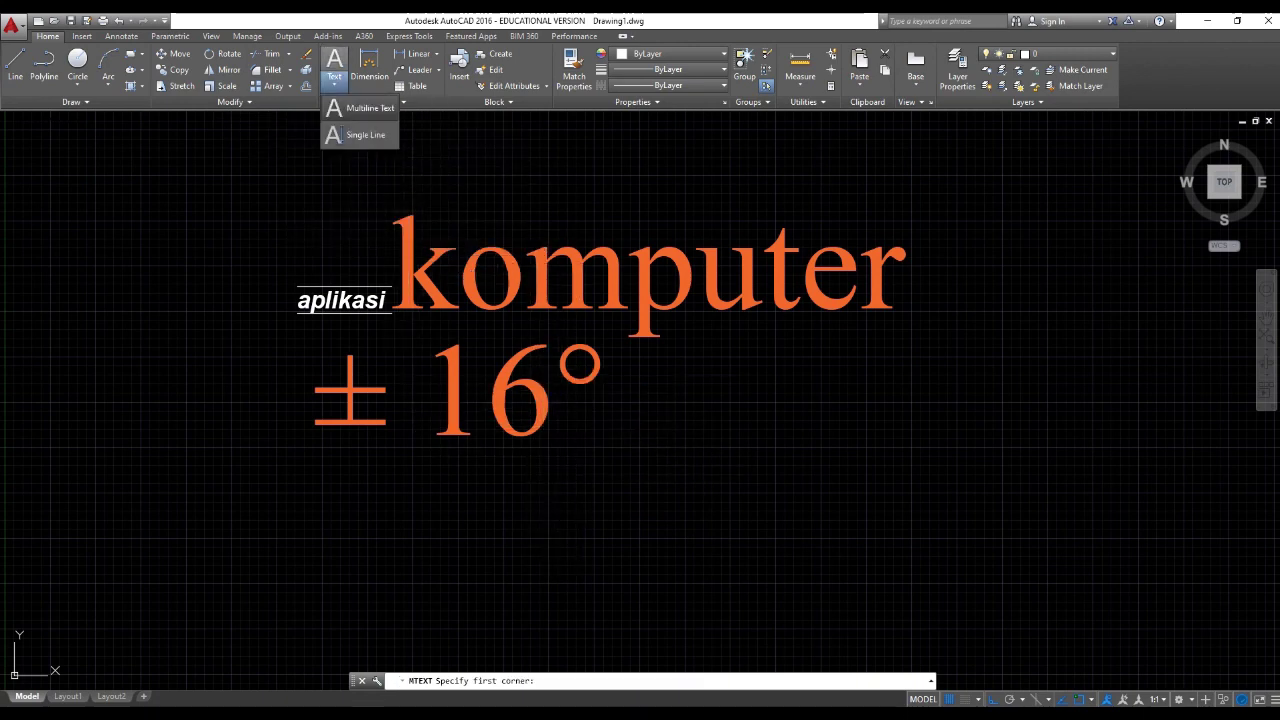
Try single-line text "sada" below the "± 16°" line, with its height picked by a second point, and discard it
{"action": "left_click", "coordinate": [365, 134]}
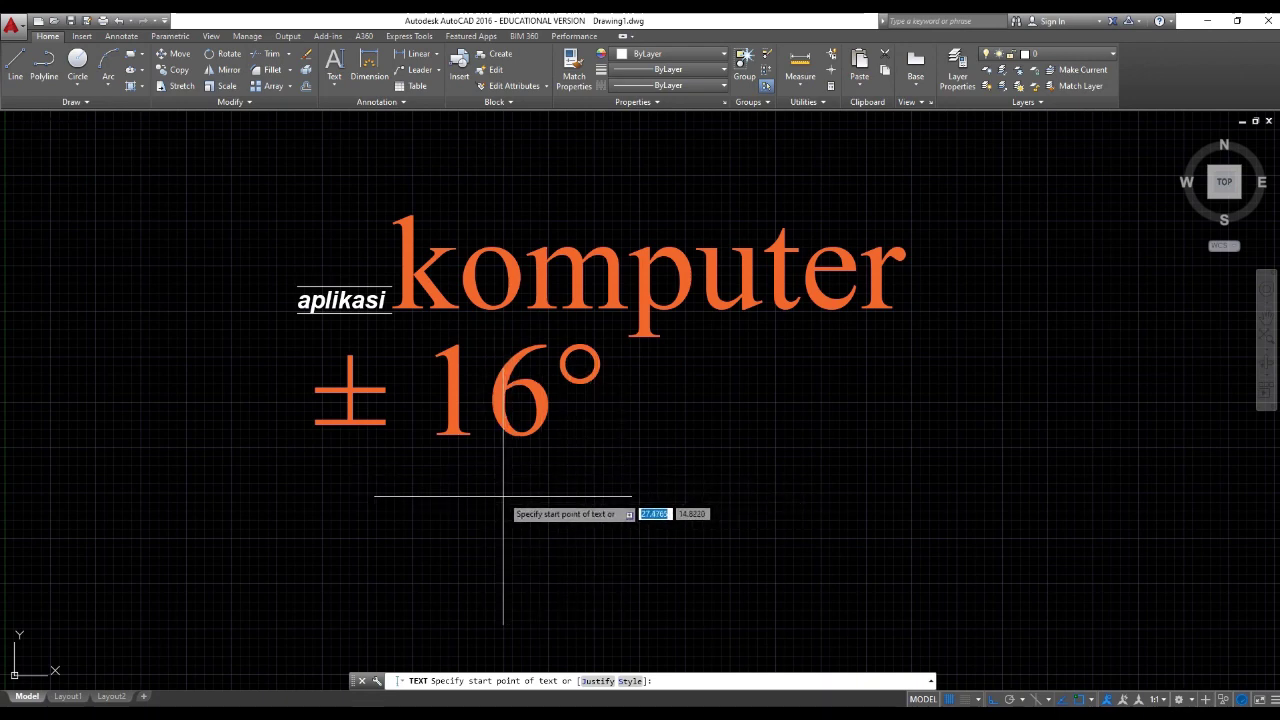
{"action": "left_click", "coordinate": [502, 496]}
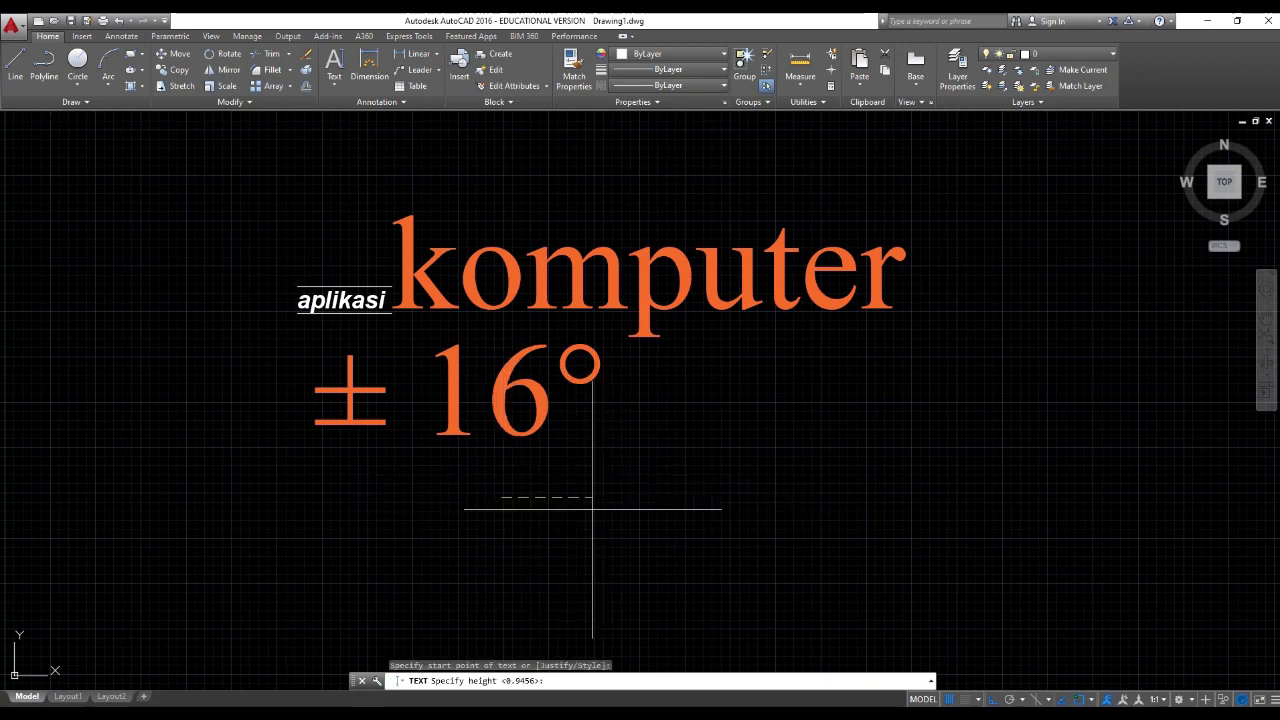
{"action": "left_click", "coordinate": [761, 497]}
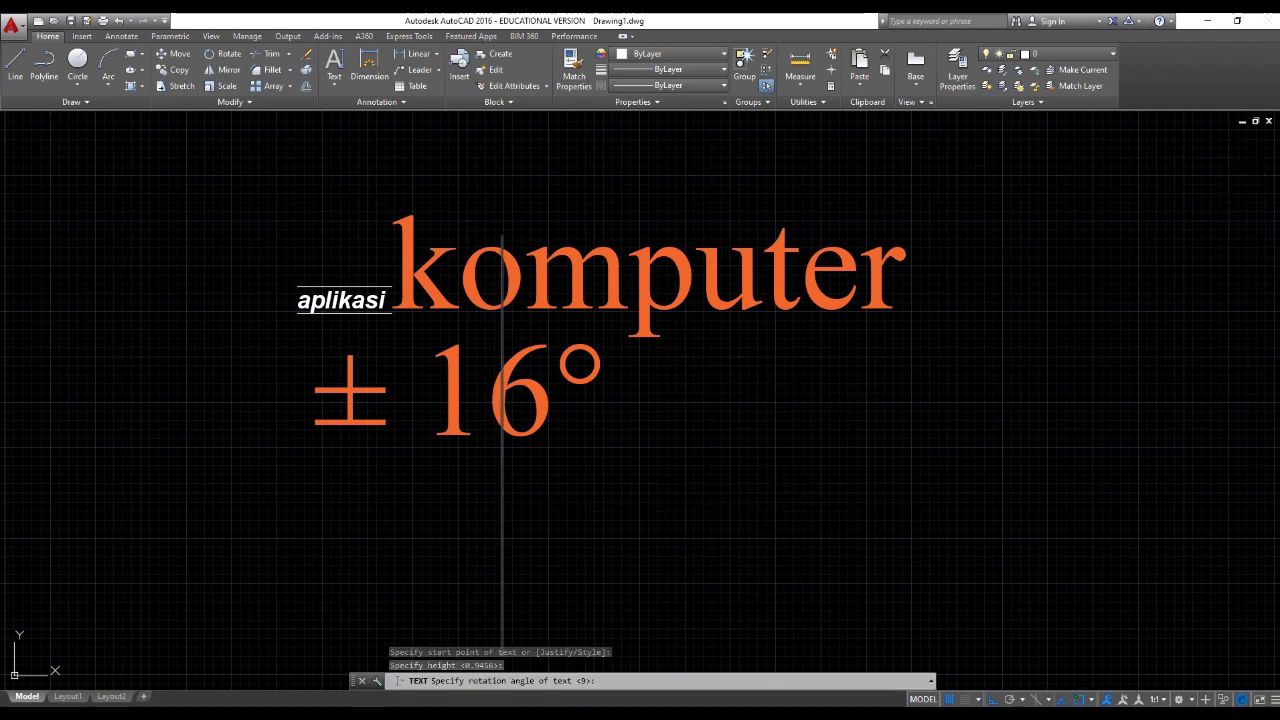
{"action": "type", "text": "sada"}
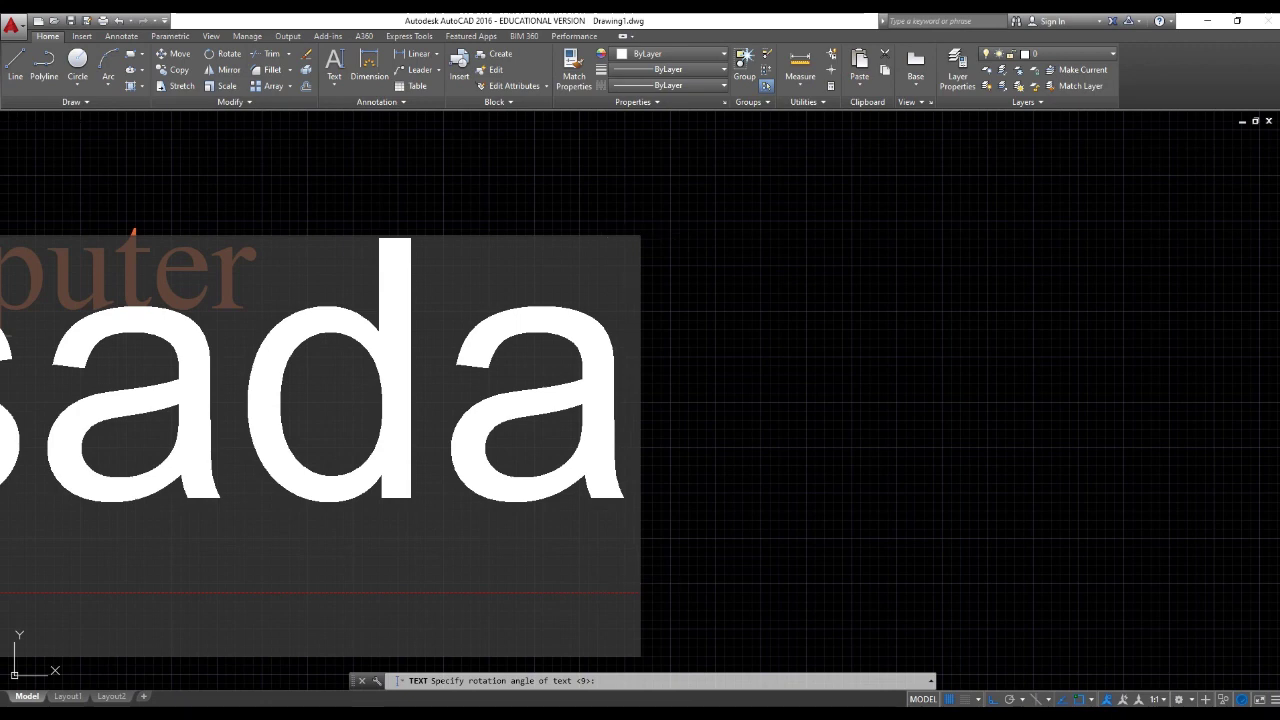
{"action": "key", "text": "BackSpace"}
{"action": "key", "text": "BackSpace"}
{"action": "key", "text": "BackSpace"}
{"action": "key", "text": "BackSpace"}
{"action": "key", "text": "Escape"}
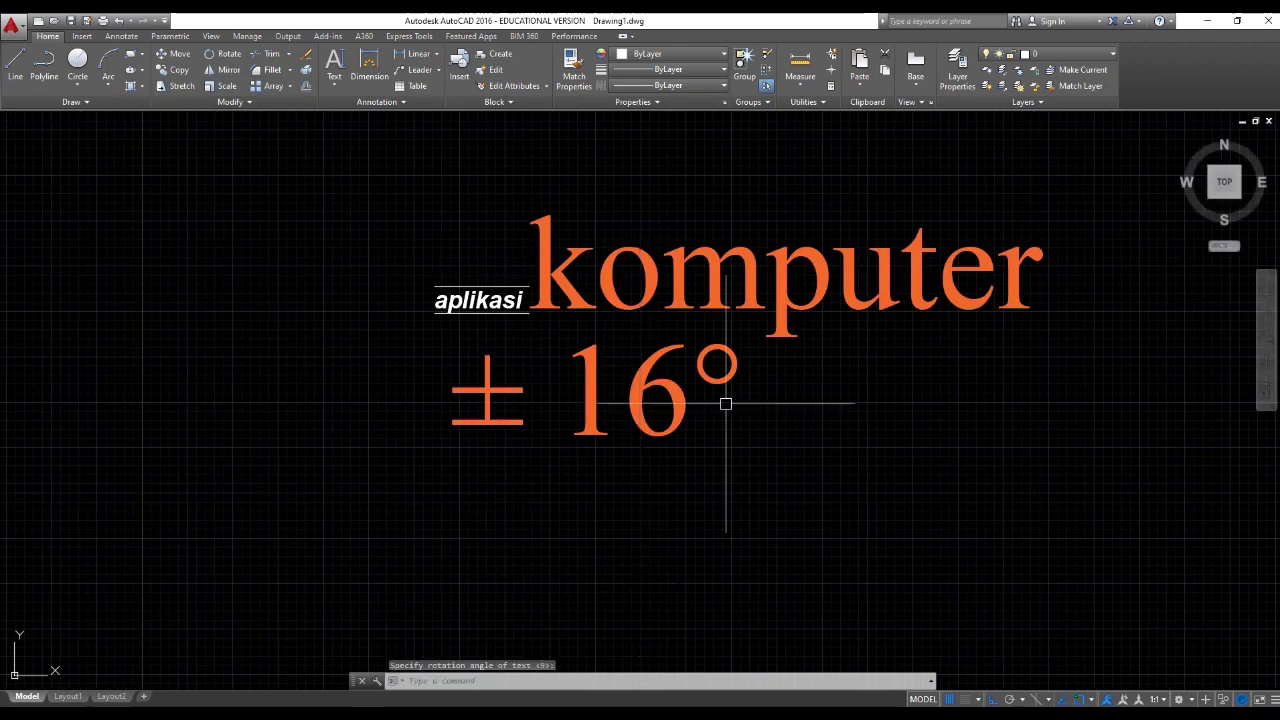
Add single-line text "arsitektur" about 2.73 high with 0 rotation below the "± 16°" line
{"action": "left_click", "coordinate": [334, 85]}
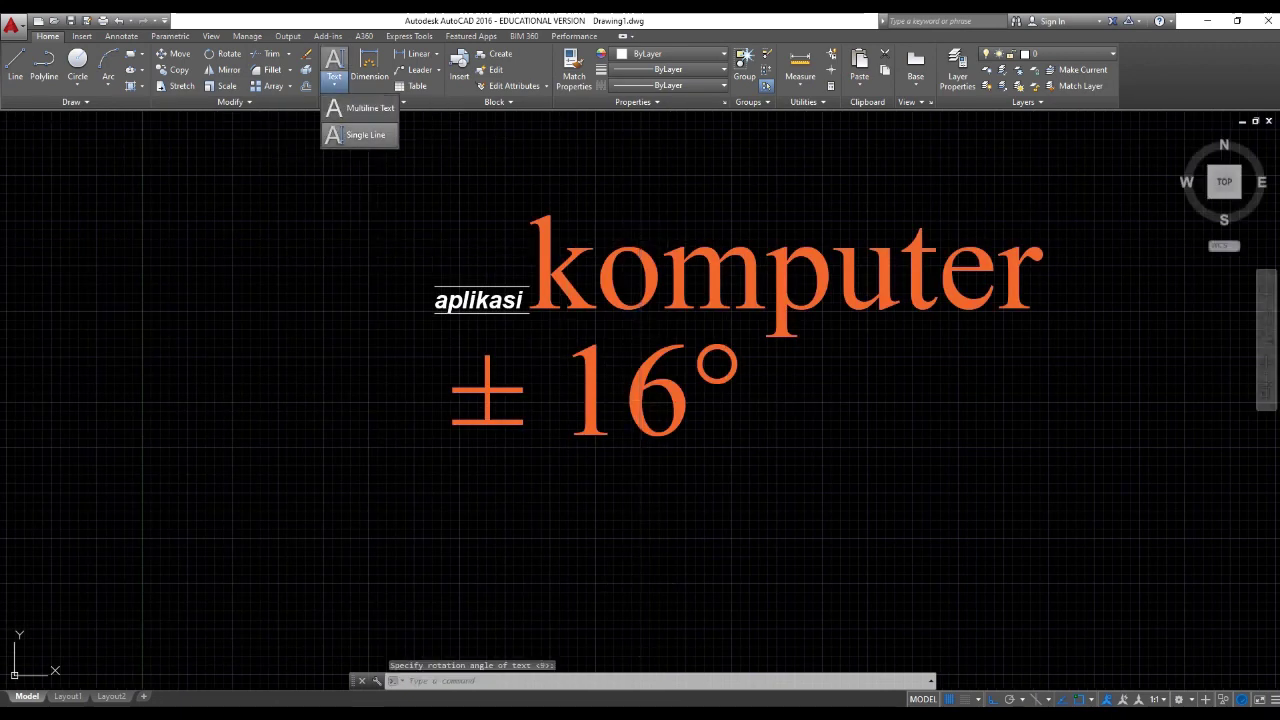
{"action": "left_click", "coordinate": [360, 134]}
{"action": "left_click", "coordinate": [584, 530]}
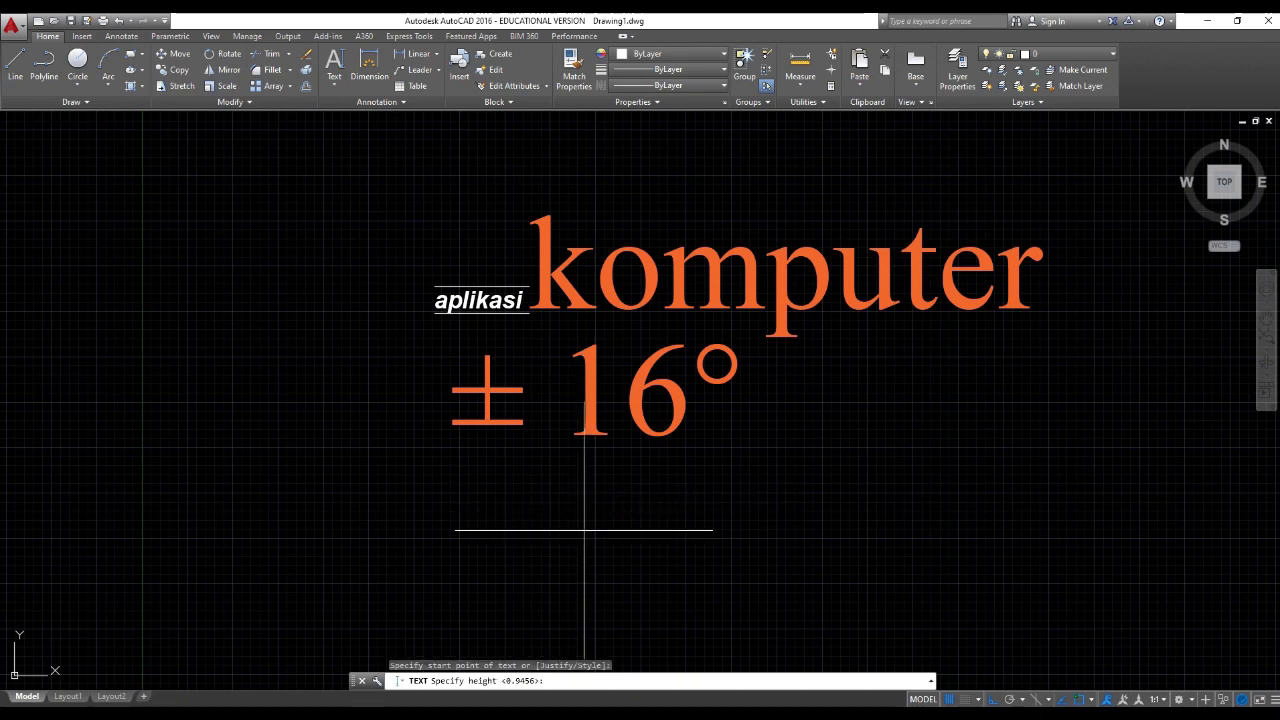
{"action": "key", "text": "Return"}
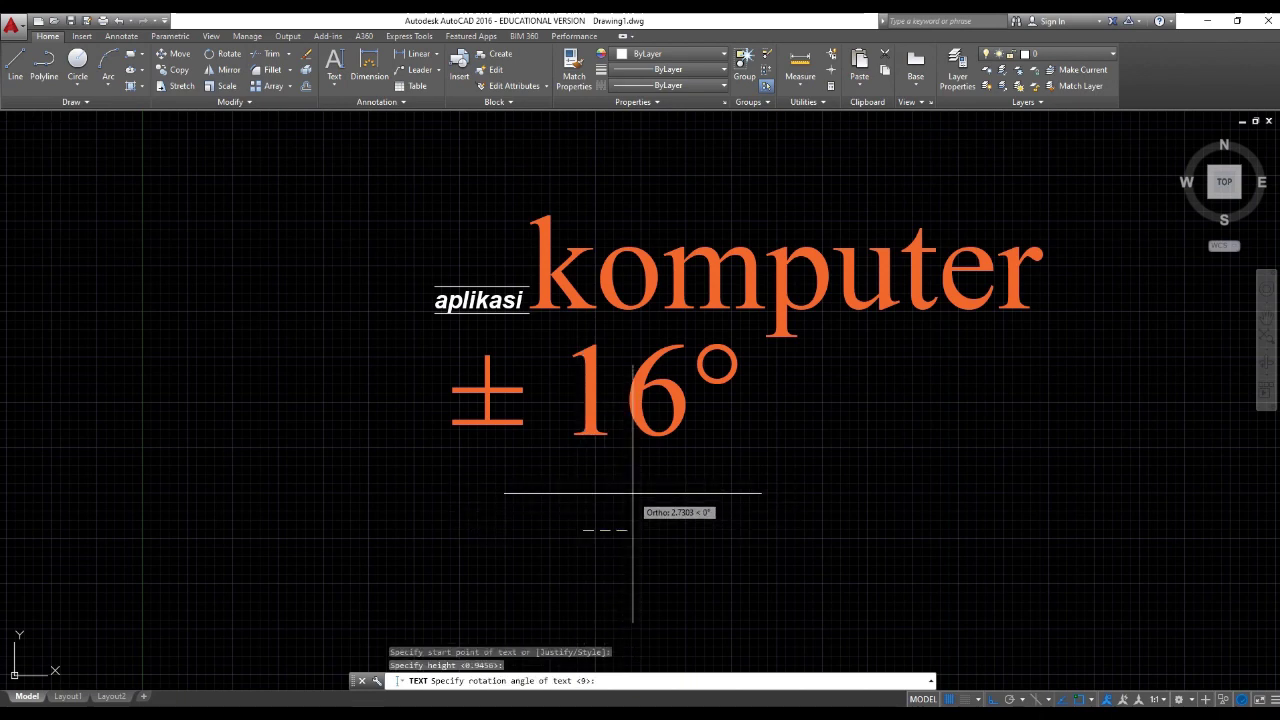
{"action": "key", "text": "Return"}
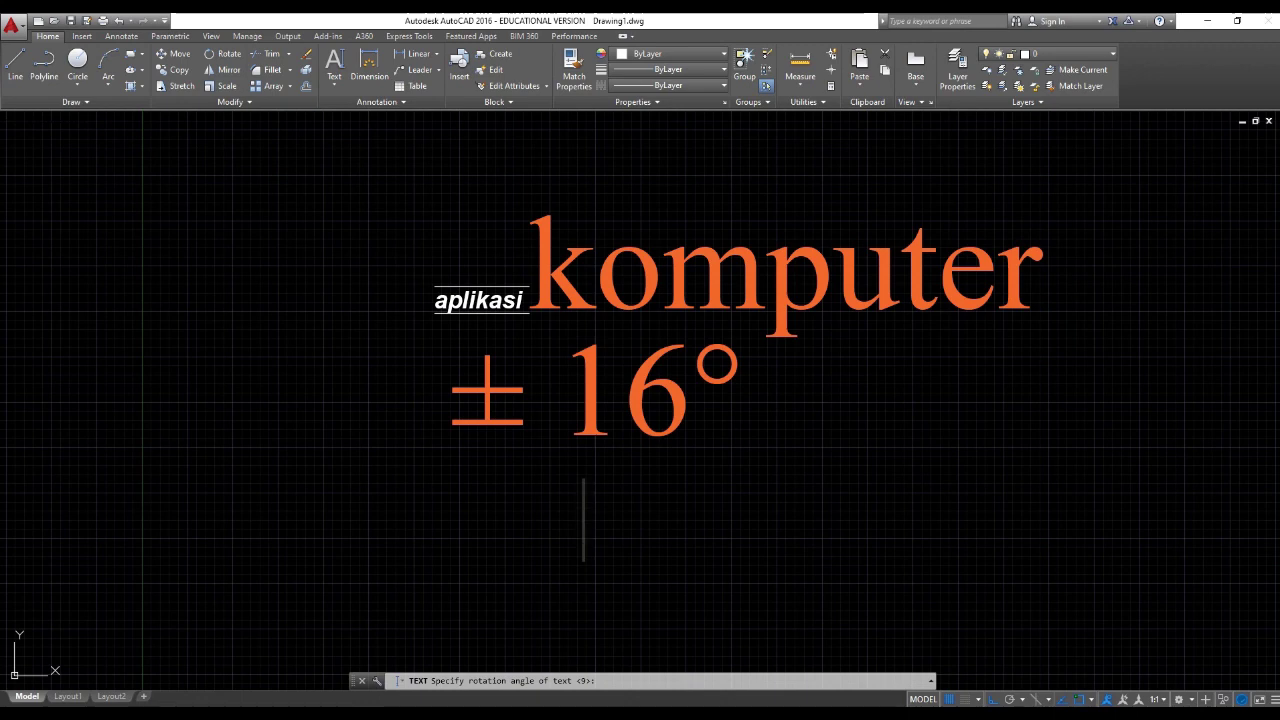
{"action": "type", "text": "arsitektur"}
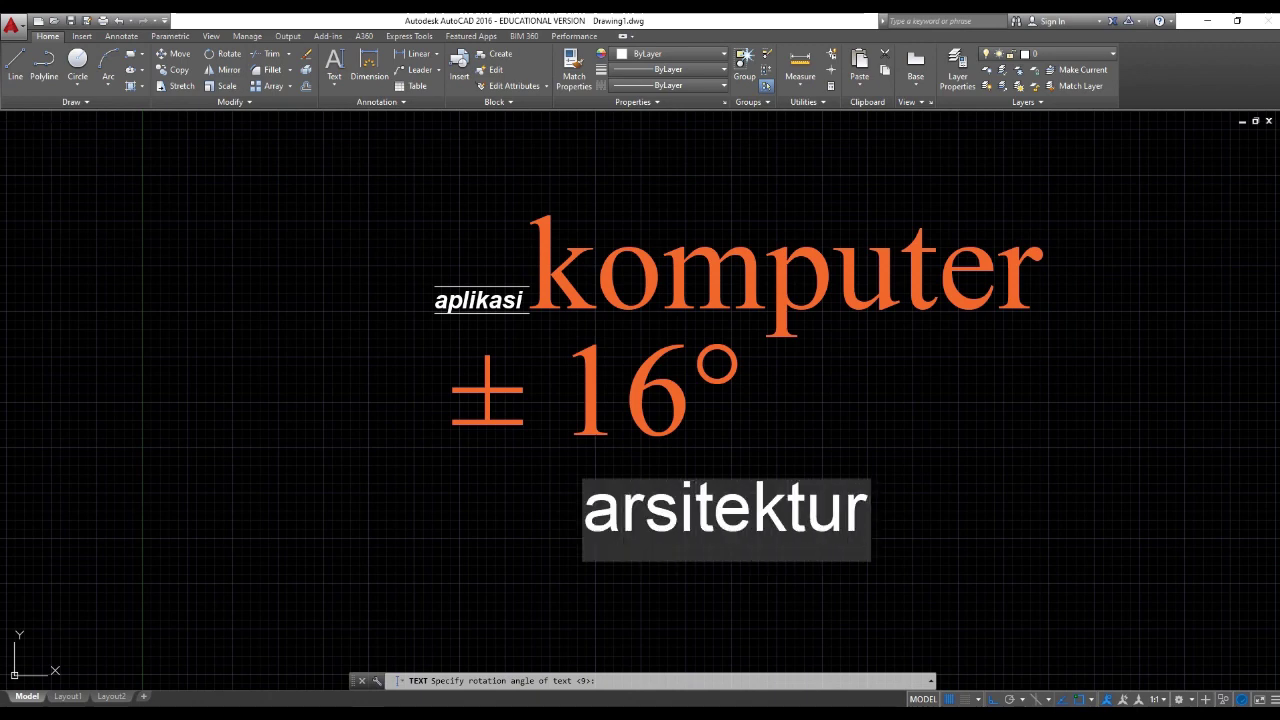
{"action": "key", "text": "Return"}
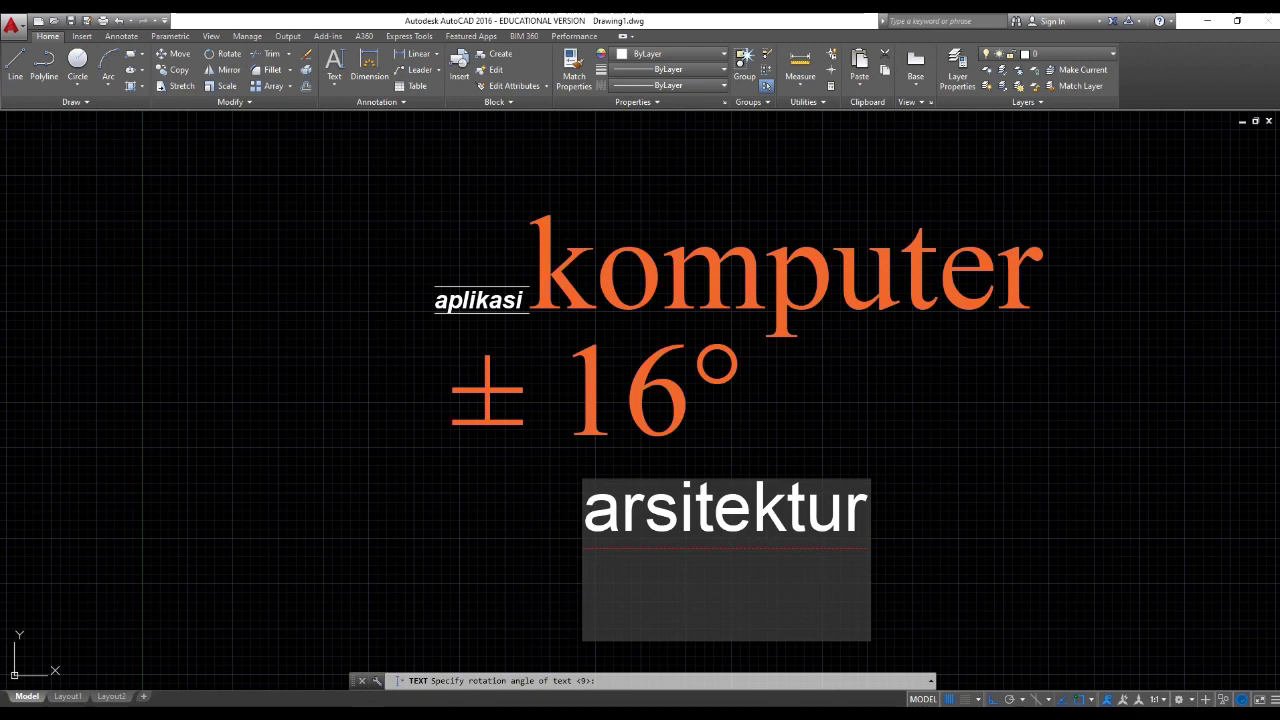
{"action": "key", "text": "Escape"}
{"action": "key", "text": "Escape"}
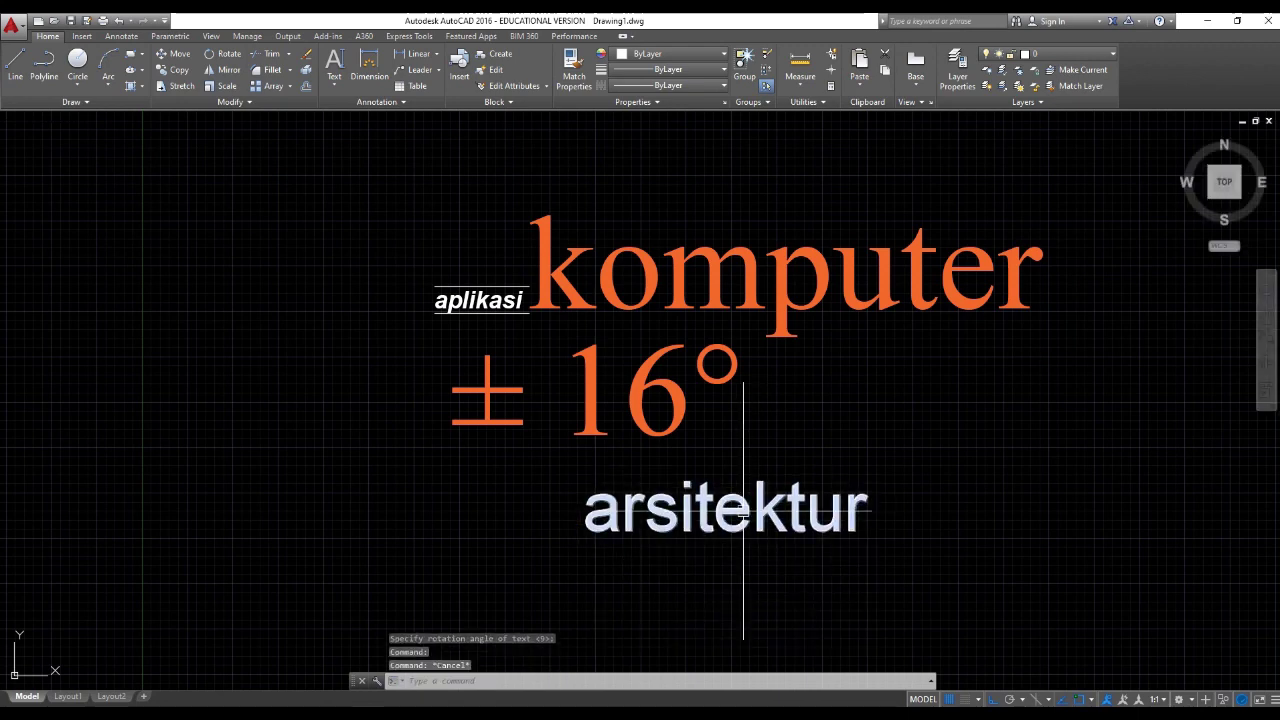
Open the single-line text "arsitektur" and the multiline text in turn to compare their editing options, changing nothing
{"action": "left_click", "coordinate": [740, 510]}
{"action": "key", "text": "Escape"}
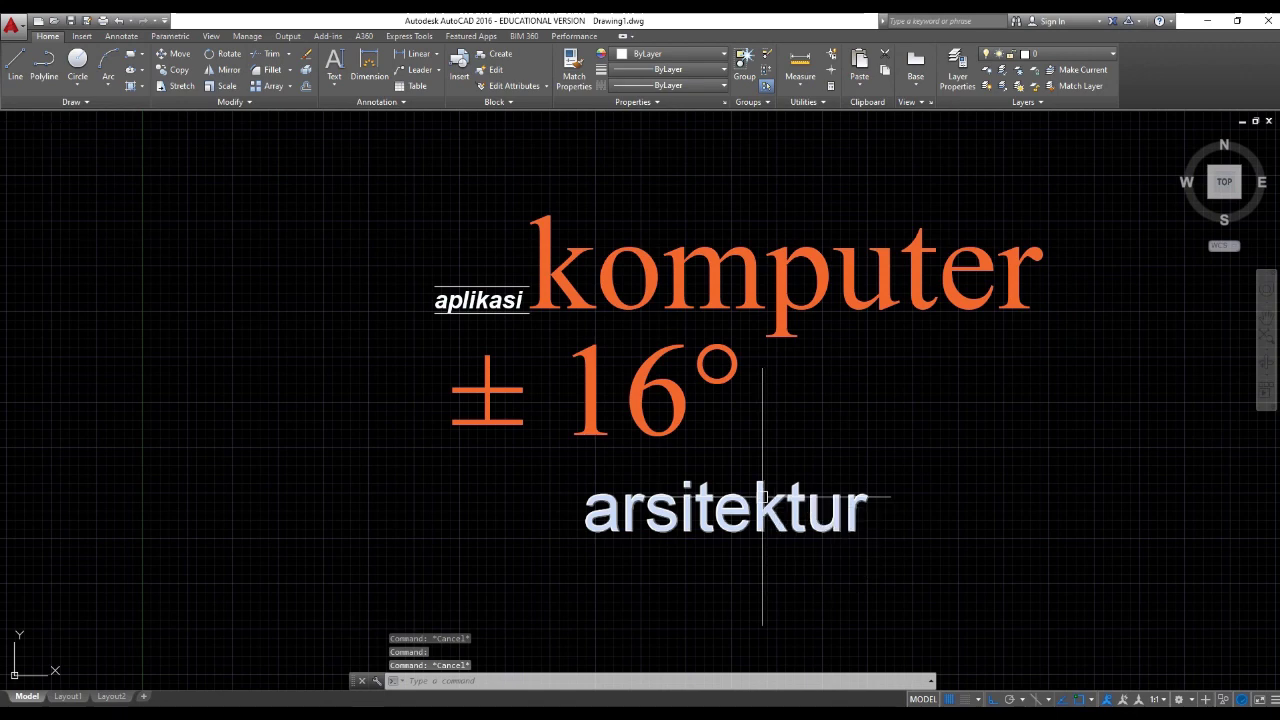
{"action": "double_click", "coordinate": [588, 518]}
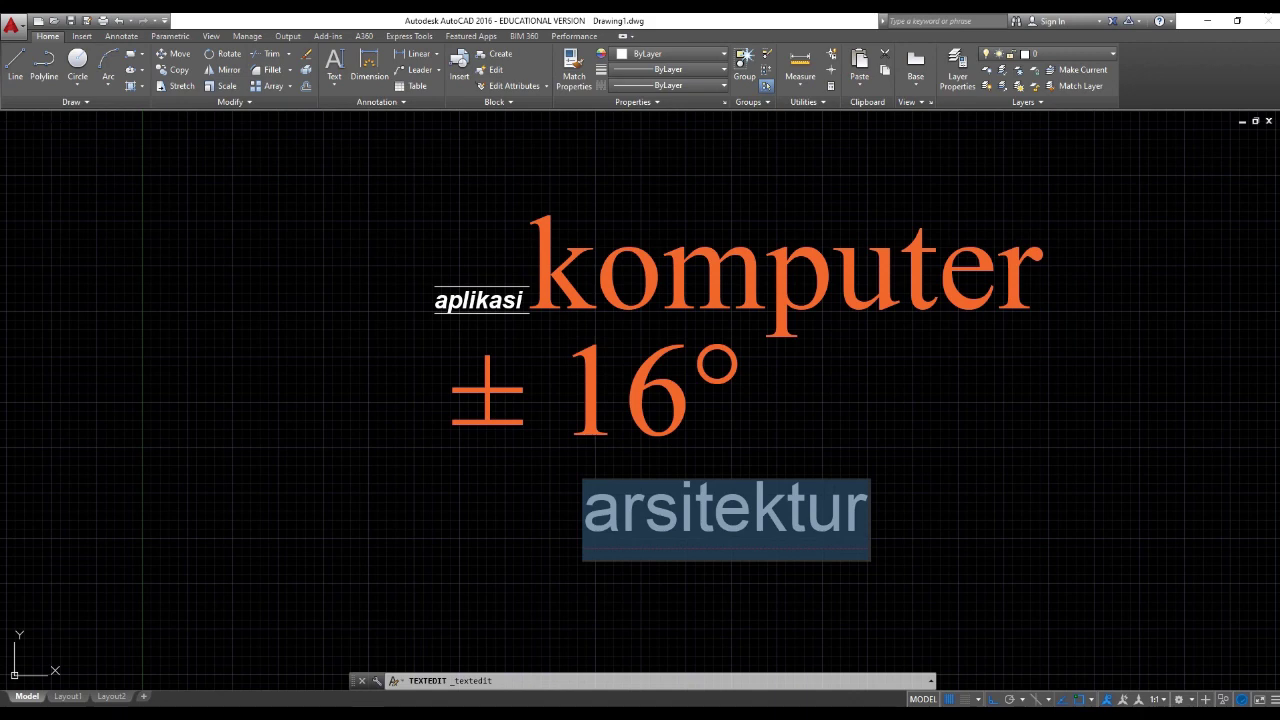
{"action": "key", "text": "Escape"}
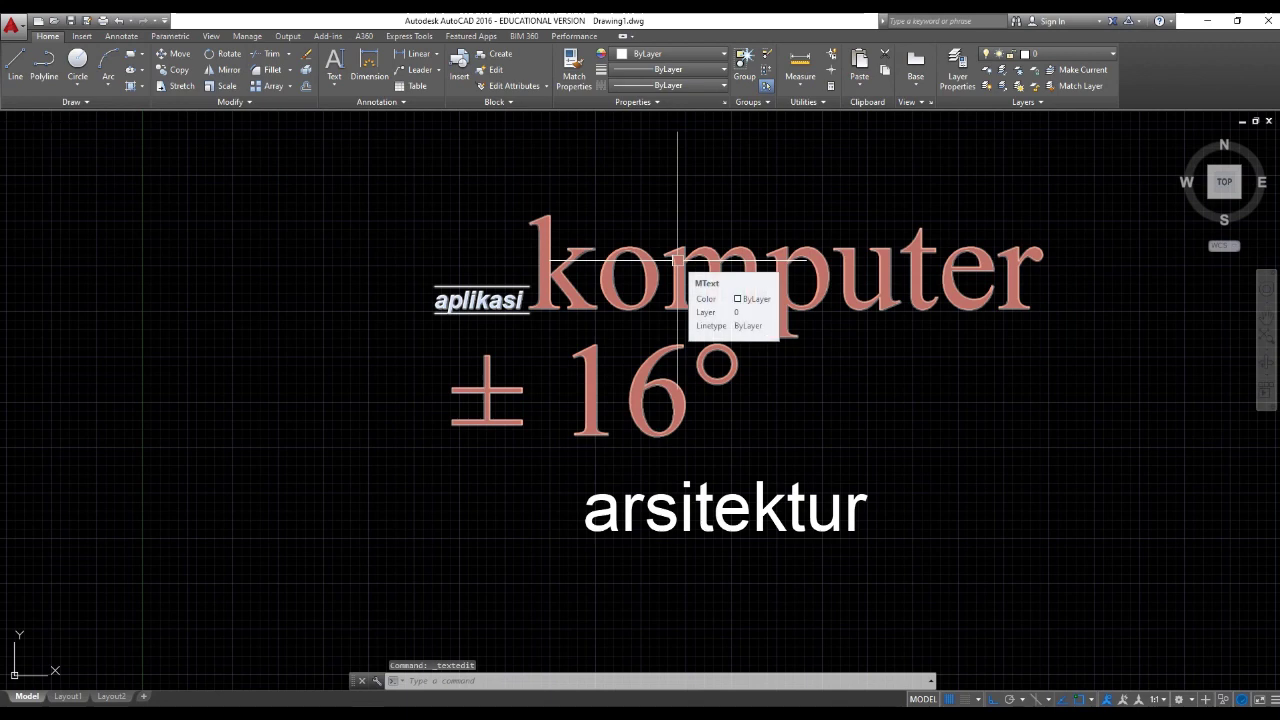
{"action": "double_click", "coordinate": [678, 260]}
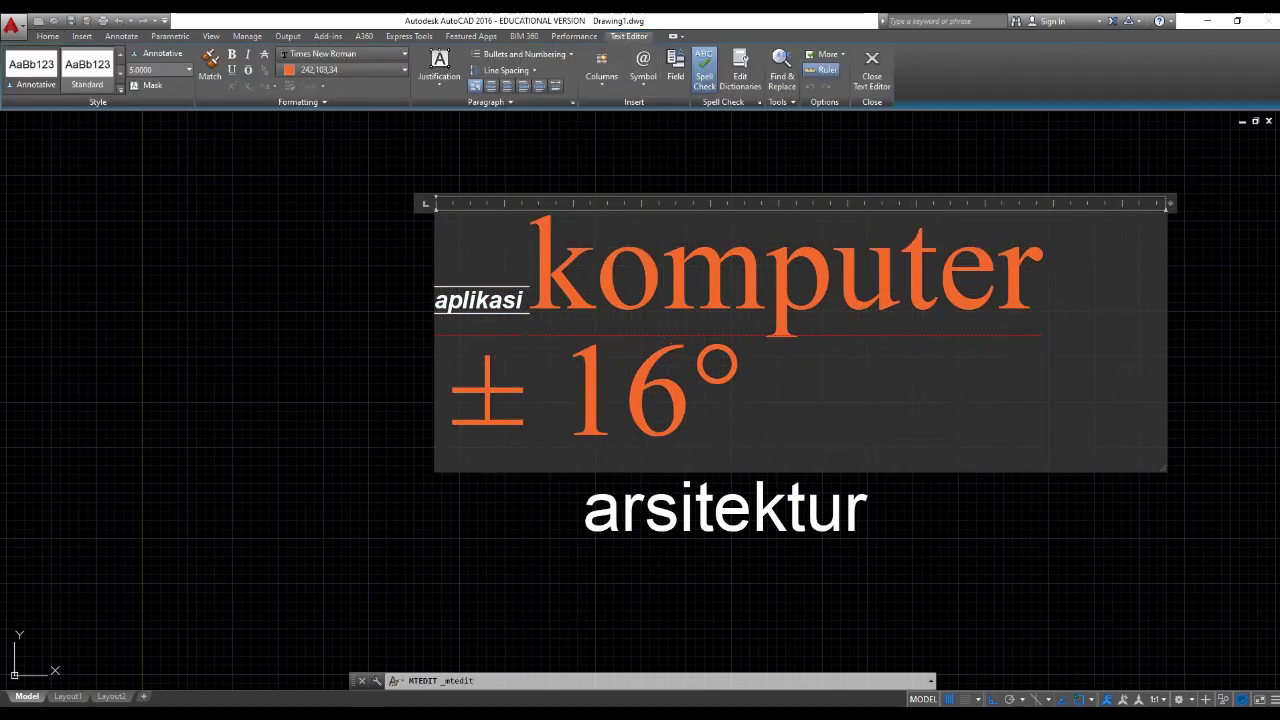
{"action": "left_click", "coordinate": [668, 495]}
Show the full properties of the "arsitektur" text and set its colour to Red
{"action": "left_click", "coordinate": [672, 515]}
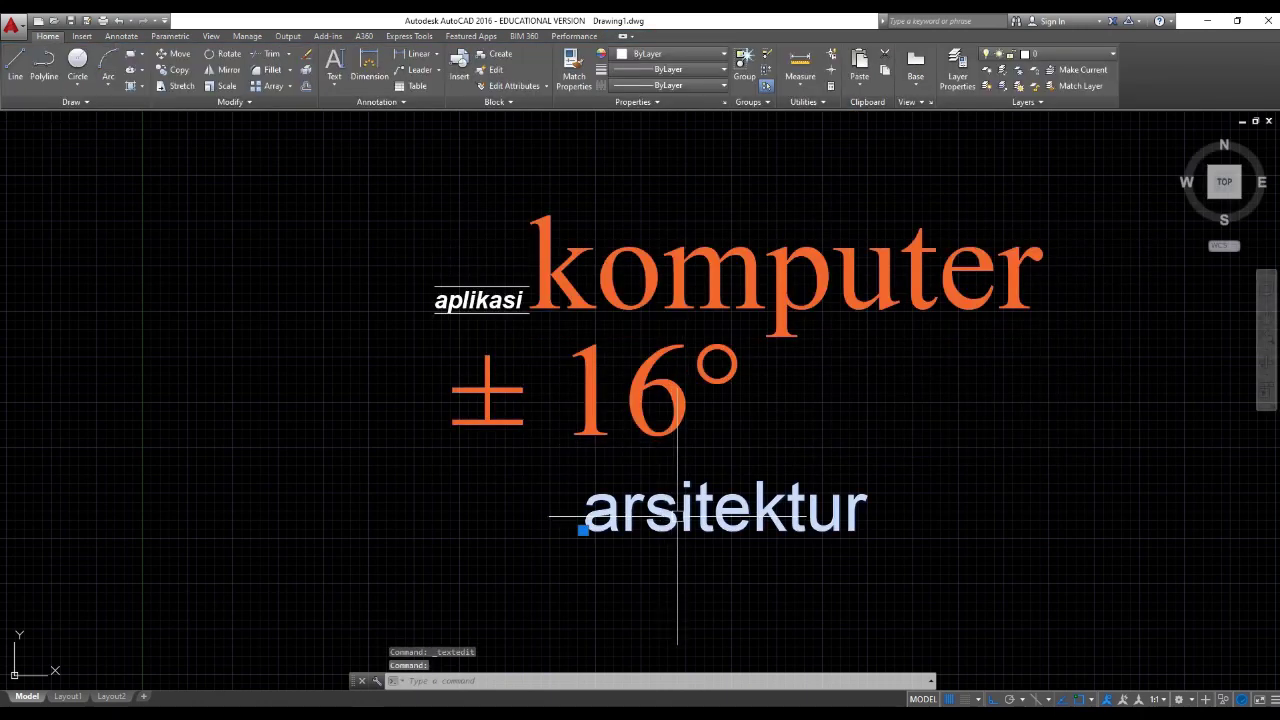
{"action": "left_click", "coordinate": [673, 516]}
{"action": "right_click", "coordinate": [673, 516]}
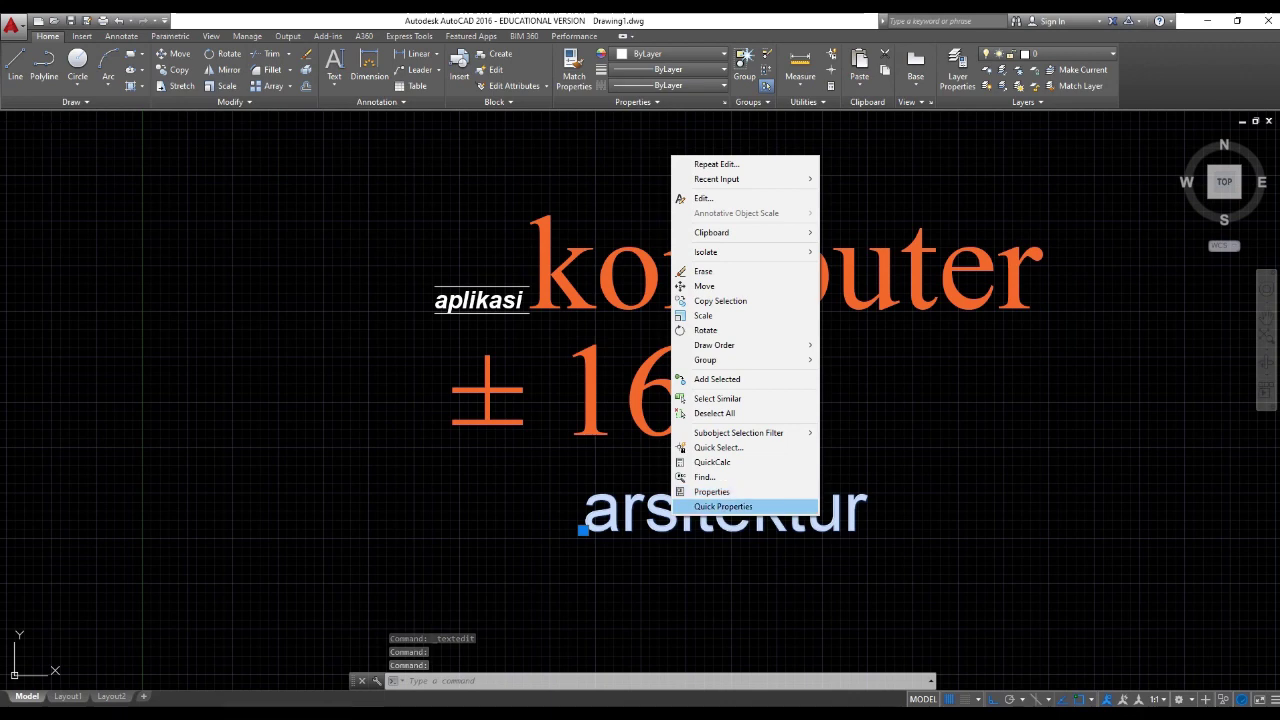
{"action": "left_click", "coordinate": [711, 491]}
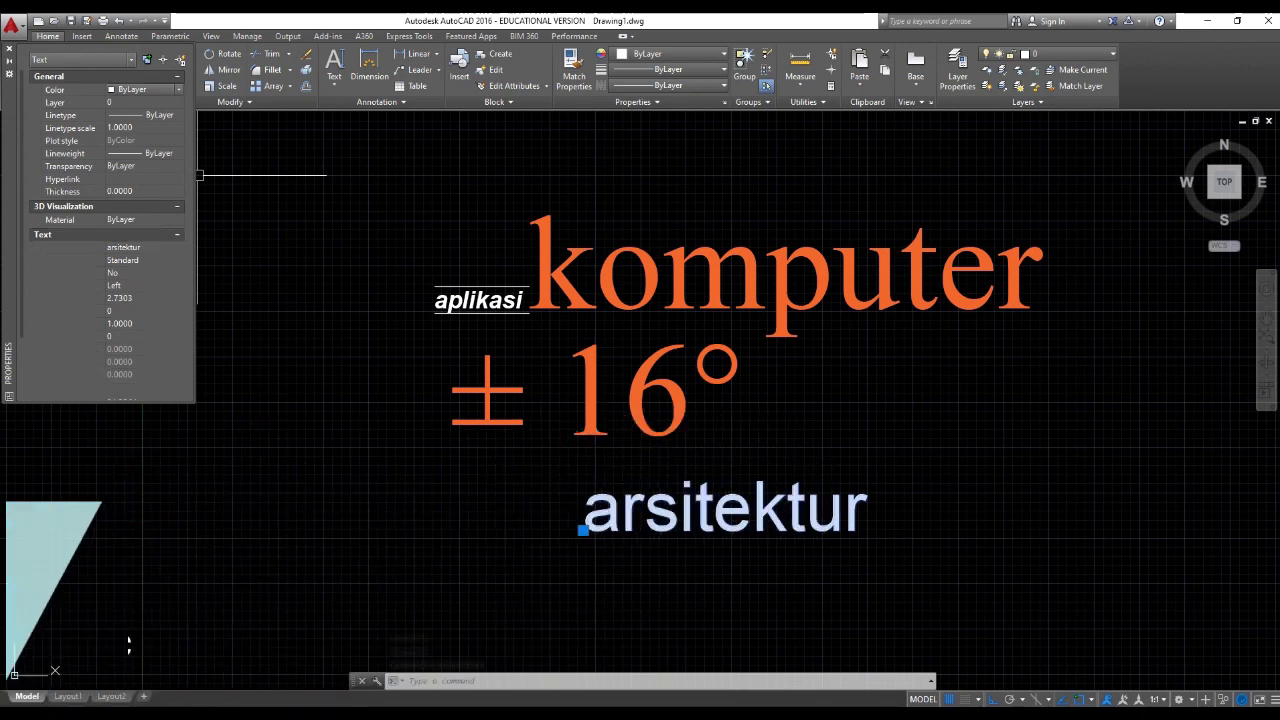
{"action": "left_click", "coordinate": [145, 89]}
{"action": "left_click", "coordinate": [125, 125]}
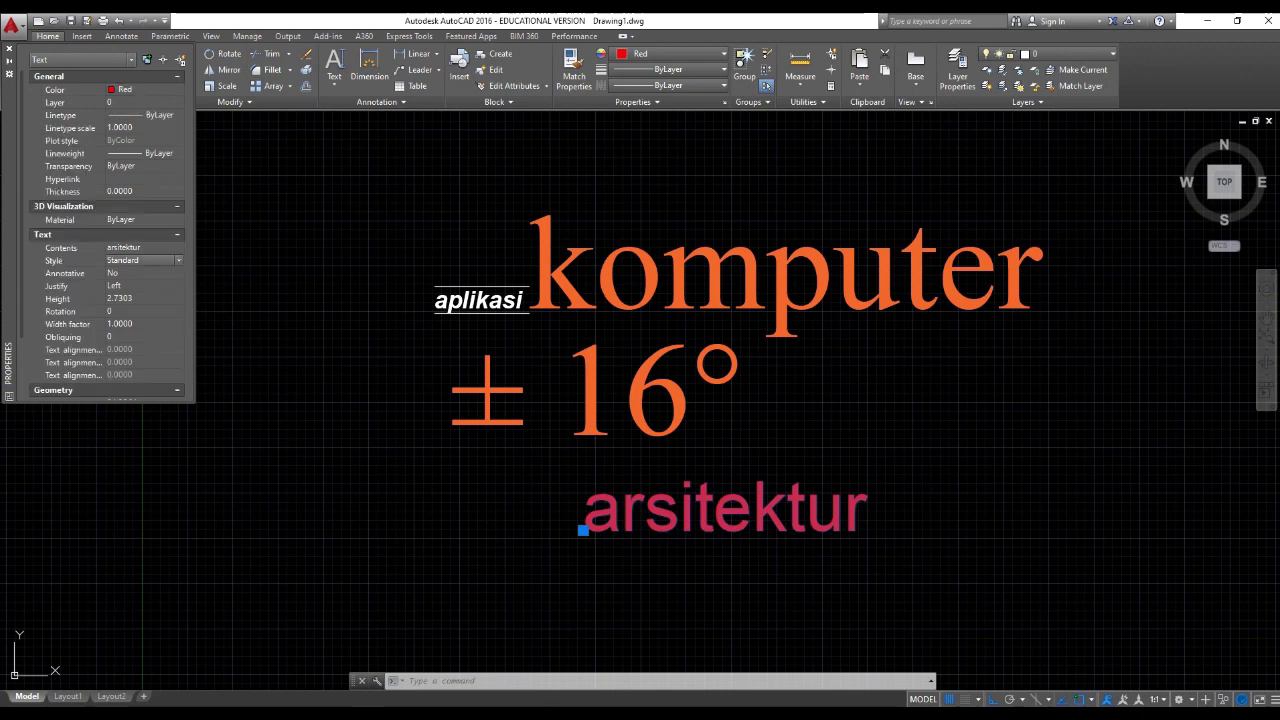
Set the height of the "arsitektur" text to 5, deselect it and close its properties
{"action": "left_click", "coordinate": [134, 299]}
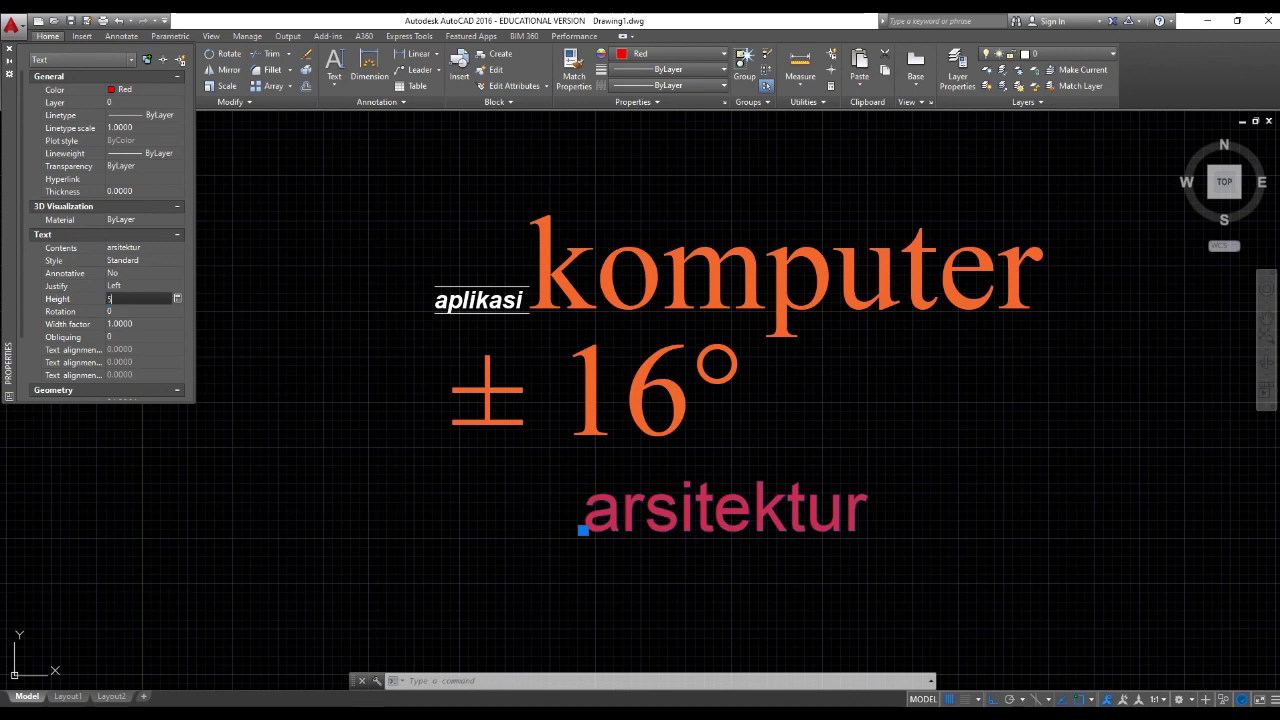
{"action": "type", "text": "5"}
{"action": "key", "text": "Tab"}
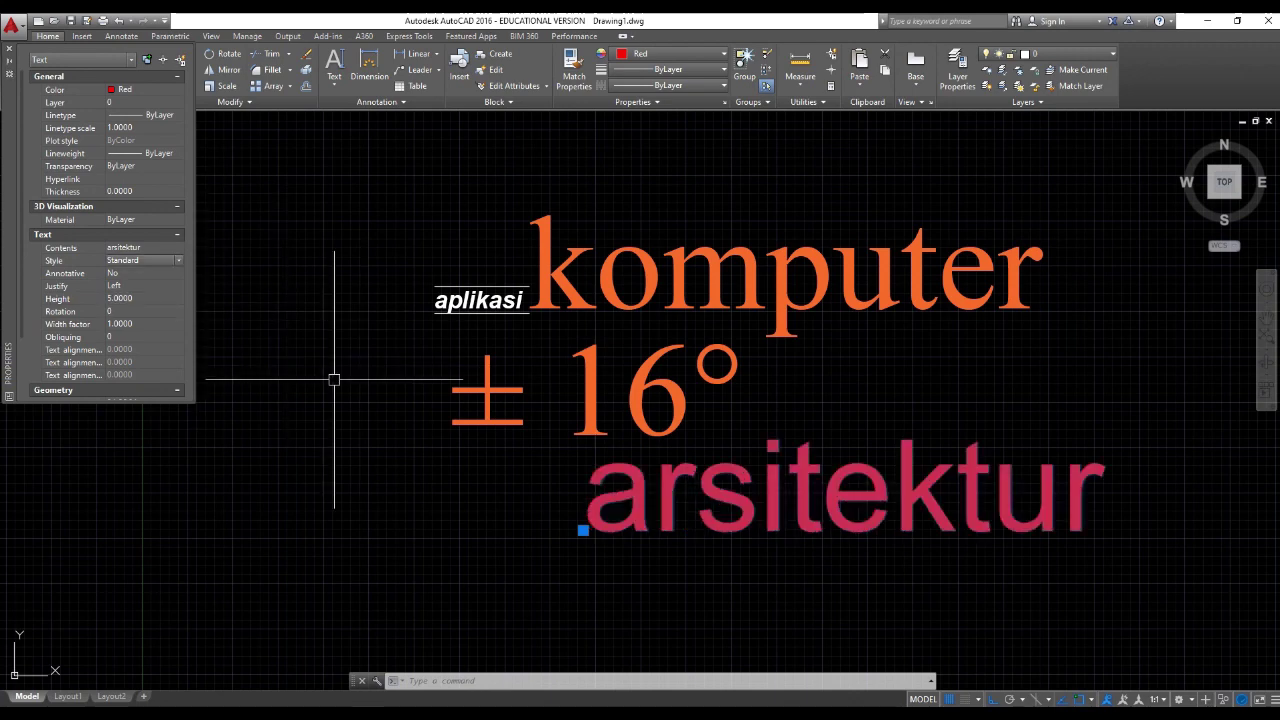
{"action": "key", "text": "Escape"}
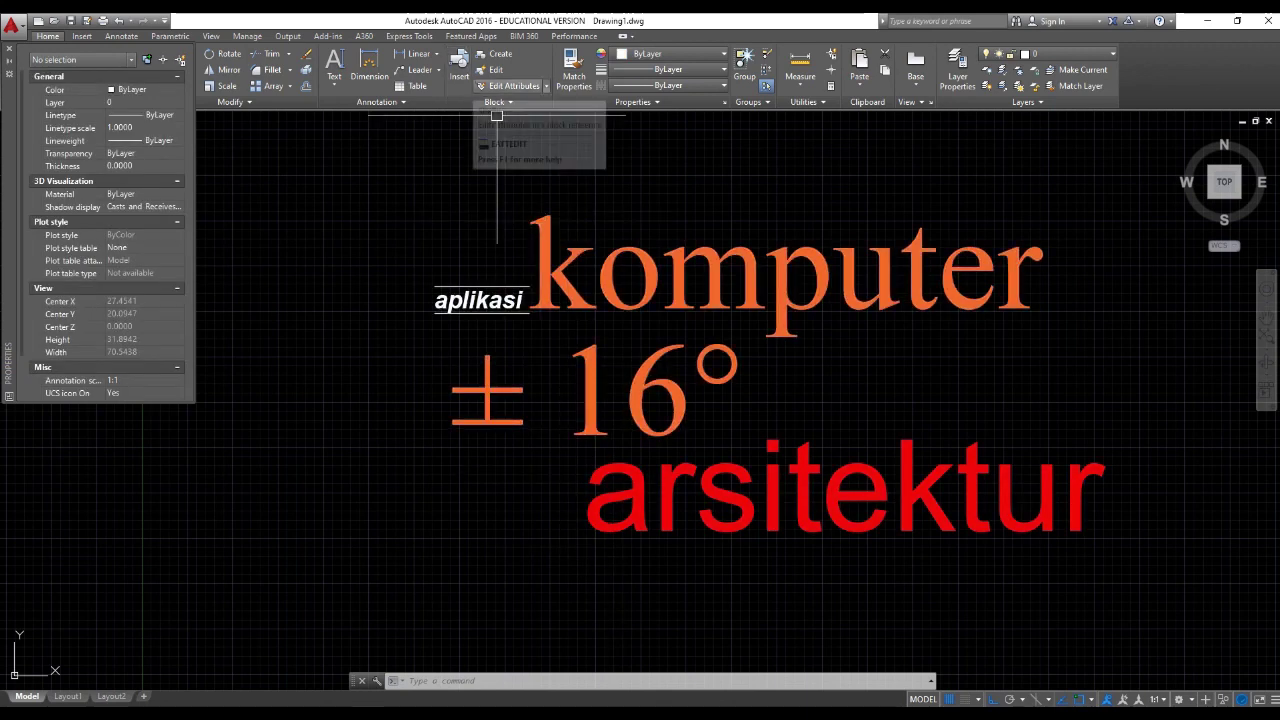
{"action": "key", "text": "ctrl+1"}
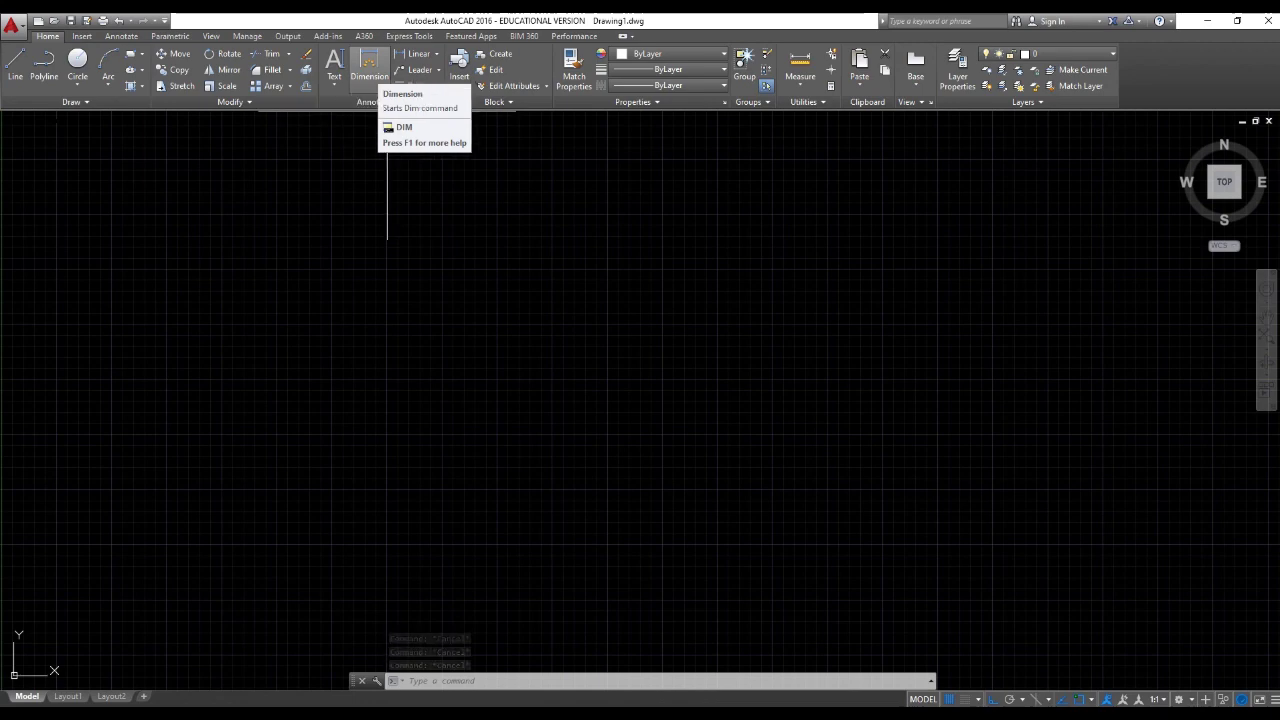
Place a horizontal linear dimension about 67.74 long between two free points in the empty drawing area
{"action": "left_click", "coordinate": [436, 53]}
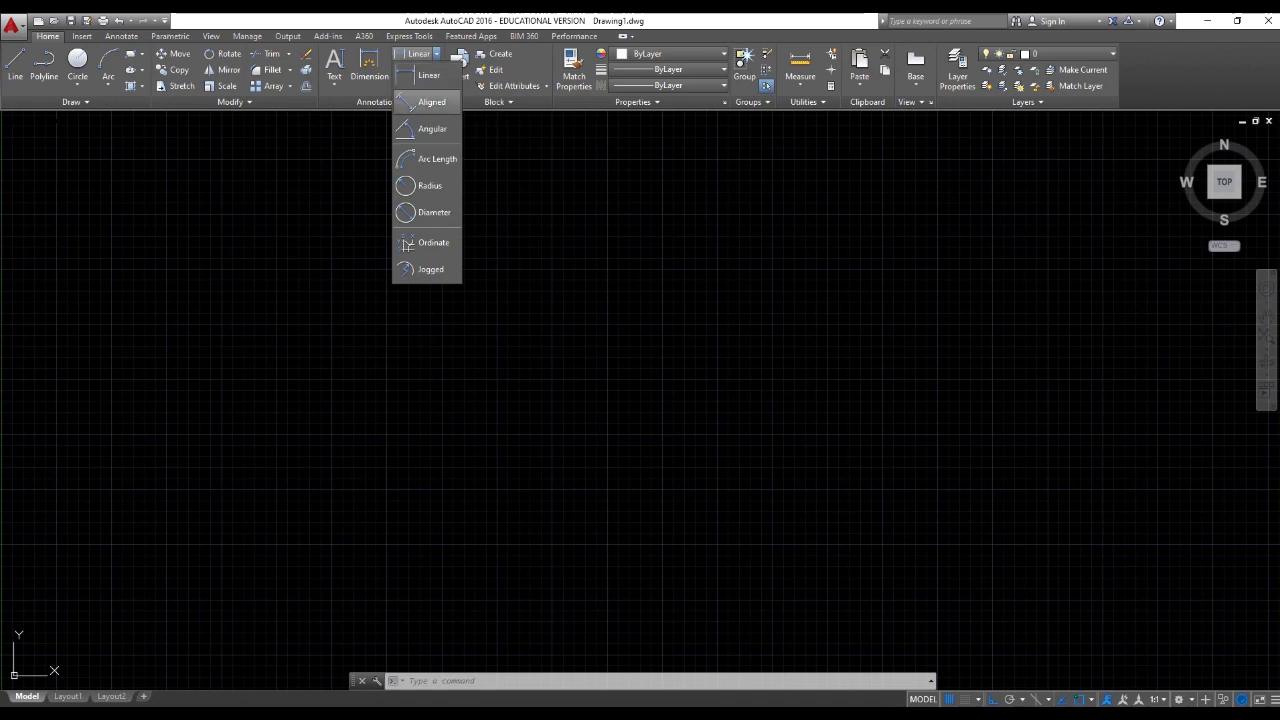
{"action": "key", "text": "Escape"}
{"action": "key", "text": "Escape"}
{"action": "key", "text": "Escape"}
{"action": "type", "text": "dl"}
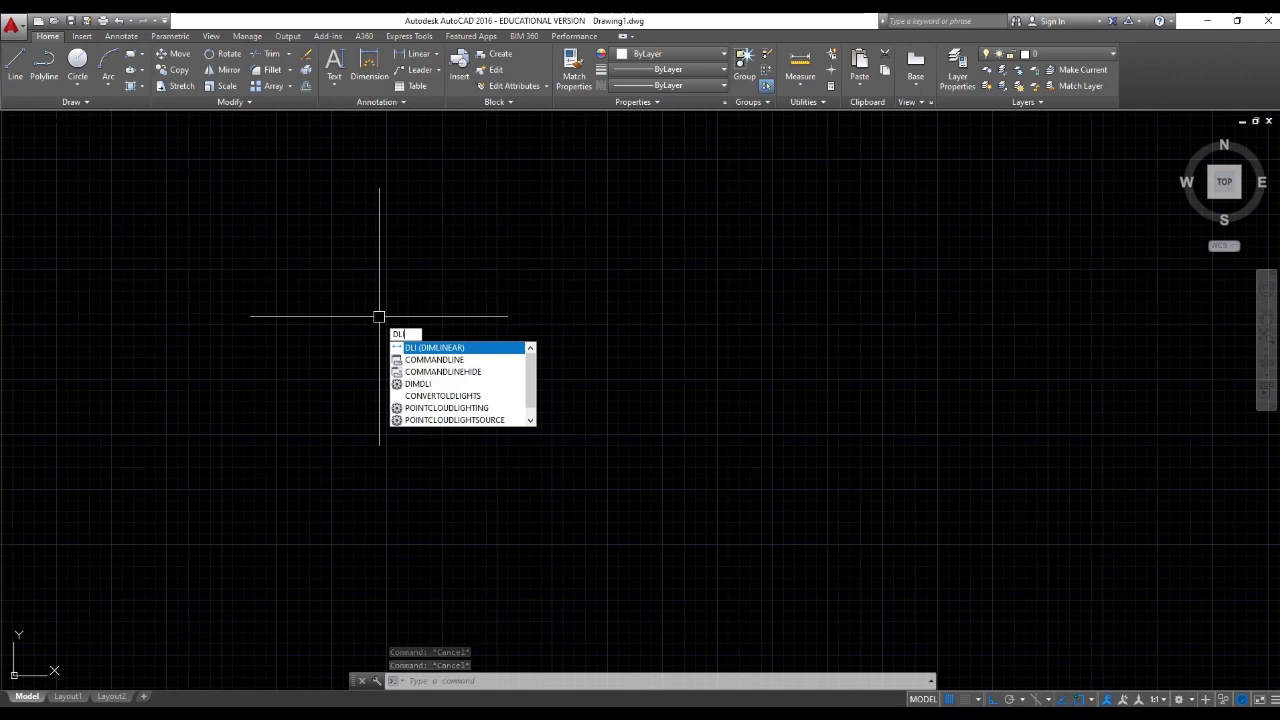
{"action": "key", "text": "Return"}
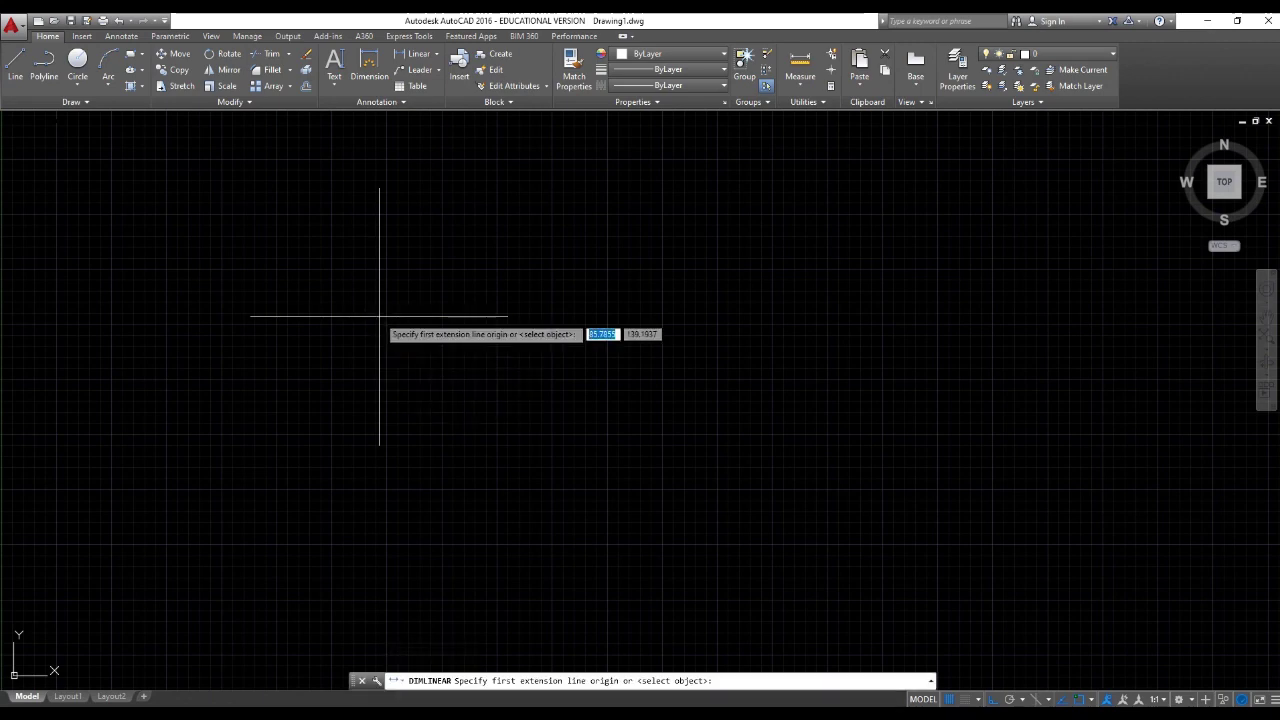
{"action": "left_click", "coordinate": [390, 339]}
{"action": "left_click", "coordinate": [689, 339]}
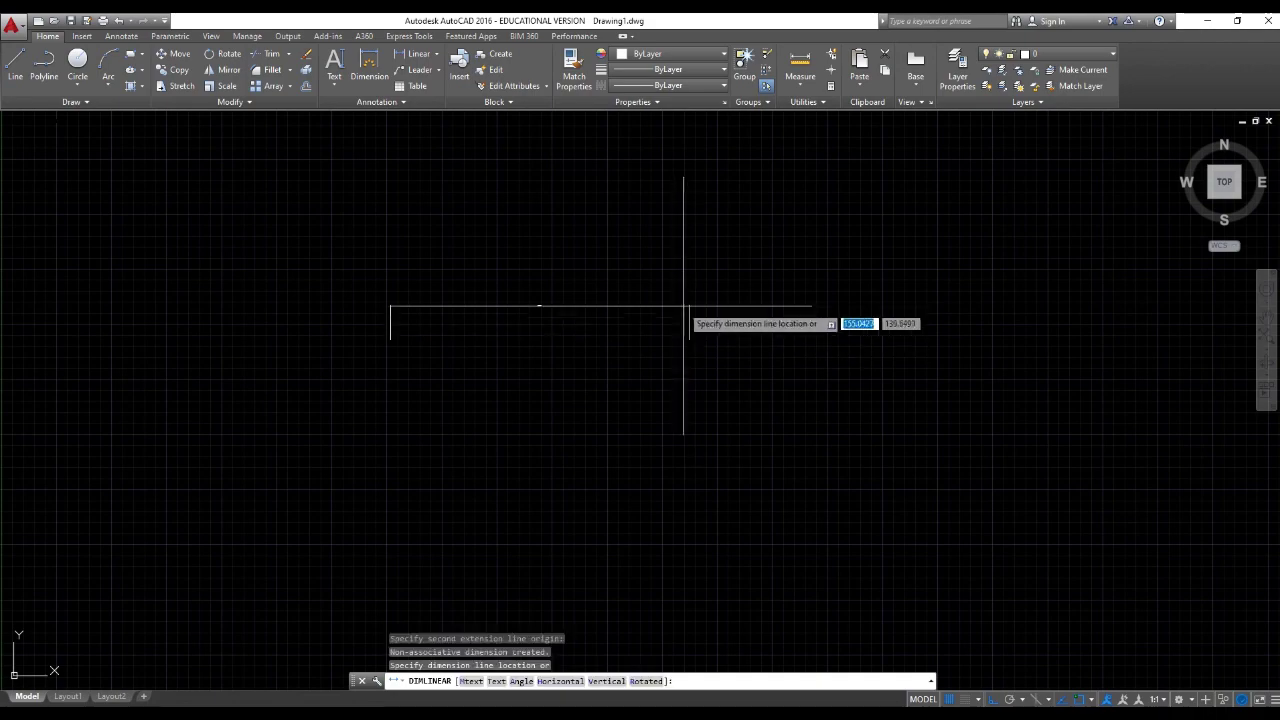
{"action": "left_click", "coordinate": [683, 289]}
Inspect the horizontal linear dimension and its text closely, select it and delete it
{"action": "scroll", "coordinate": [545, 295], "scroll_direction": "up", "scroll_amount": 4}
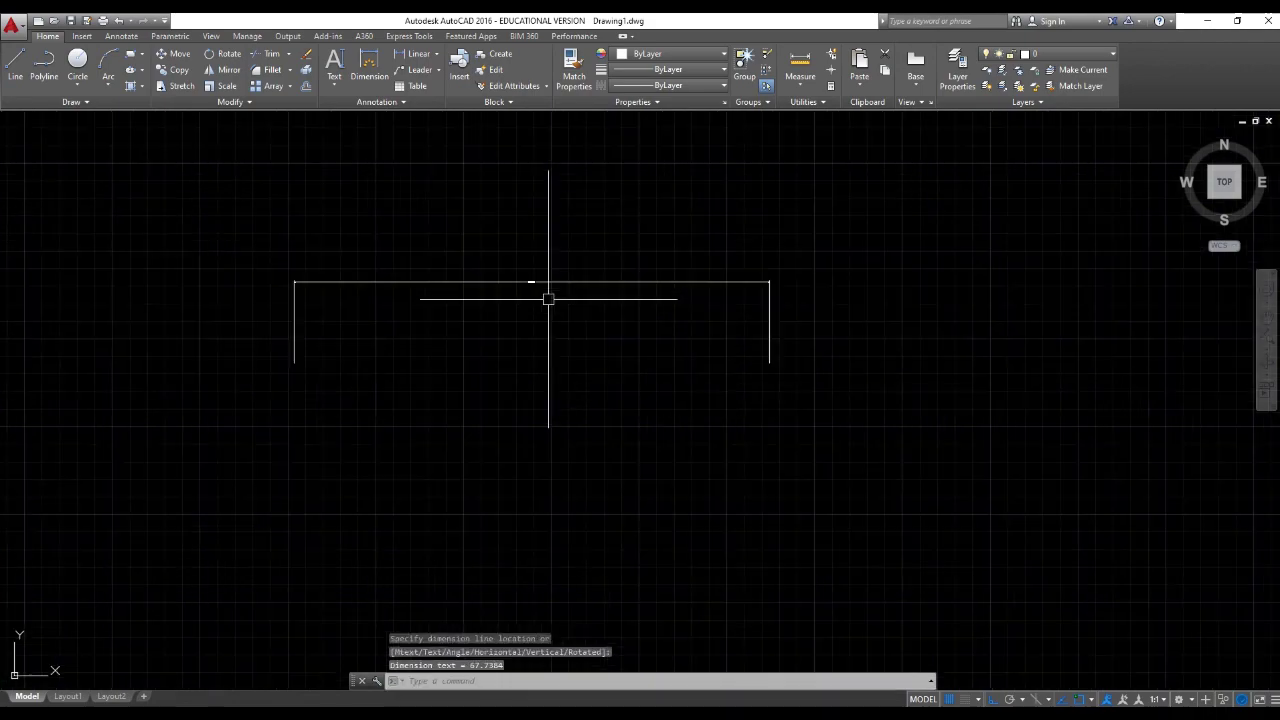
{"action": "scroll", "coordinate": [538, 295], "scroll_direction": "up", "scroll_amount": 4}
{"action": "scroll", "coordinate": [538, 295], "scroll_direction": "down", "scroll_amount": 8}
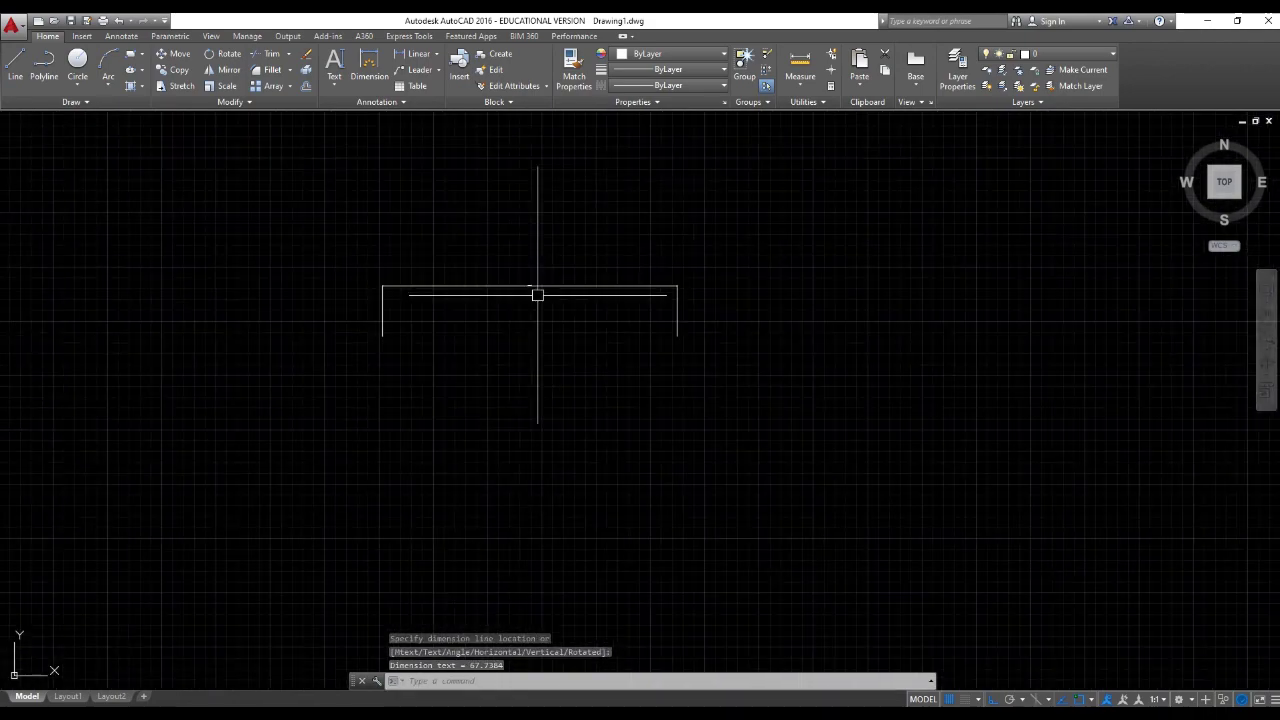
{"action": "scroll", "coordinate": [537, 291], "scroll_direction": "up", "scroll_amount": 6}
{"action": "middle_click_drag", "start_coordinate": [504, 301], "coordinate": [563, 291]}
{"action": "scroll", "coordinate": [554, 291], "scroll_direction": "down", "scroll_amount": 2}
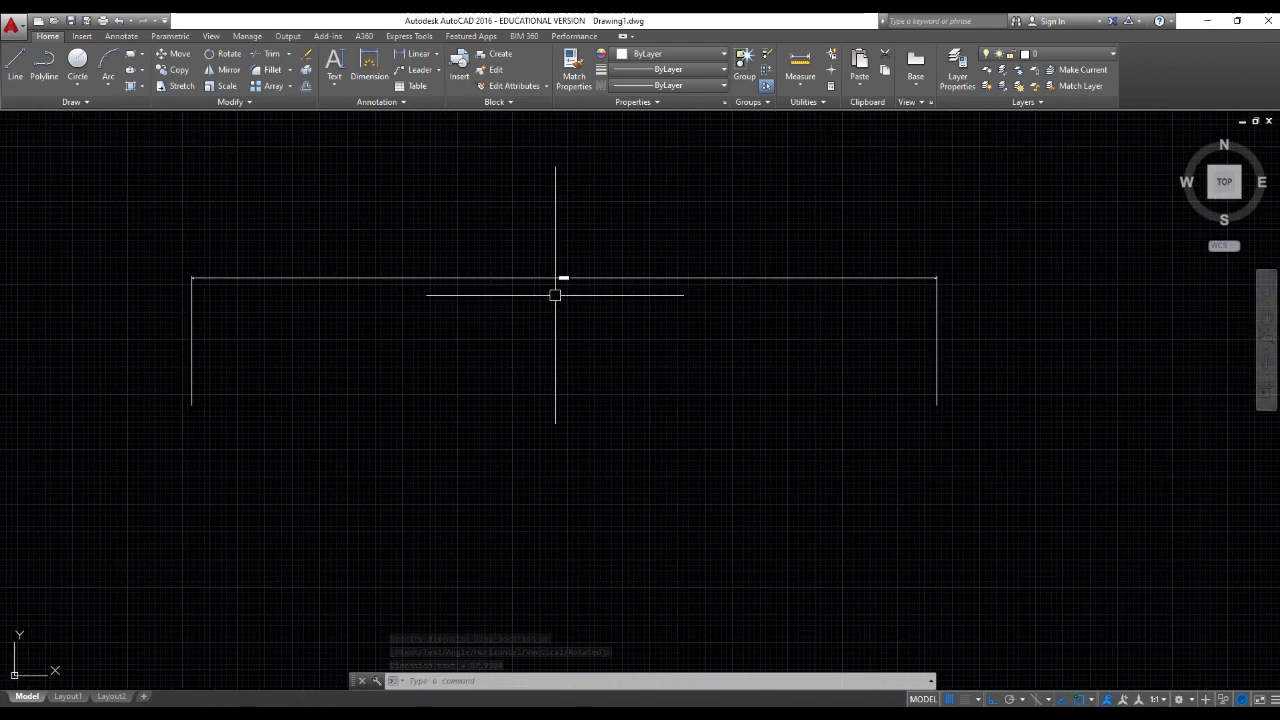
{"action": "key", "text": "Escape"}
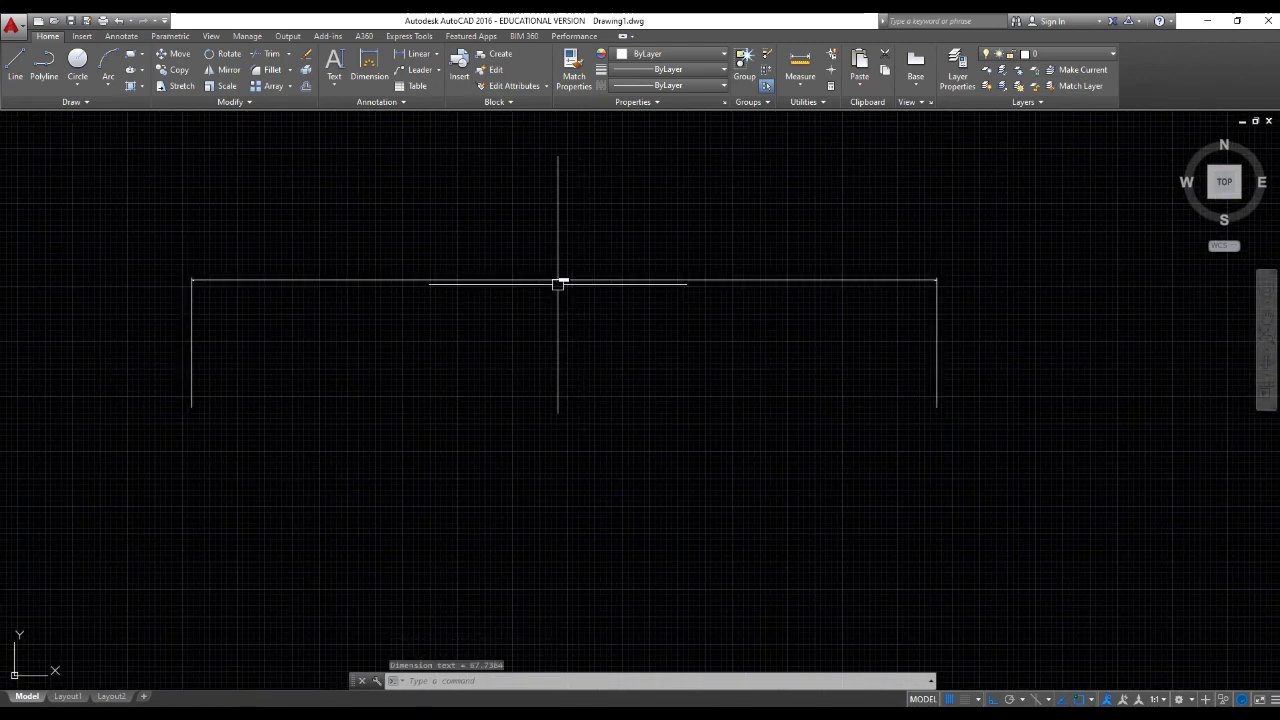
{"action": "key", "text": "Escape"}
{"action": "left_click", "coordinate": [500, 206]}
{"action": "left_click", "coordinate": [446, 345]}
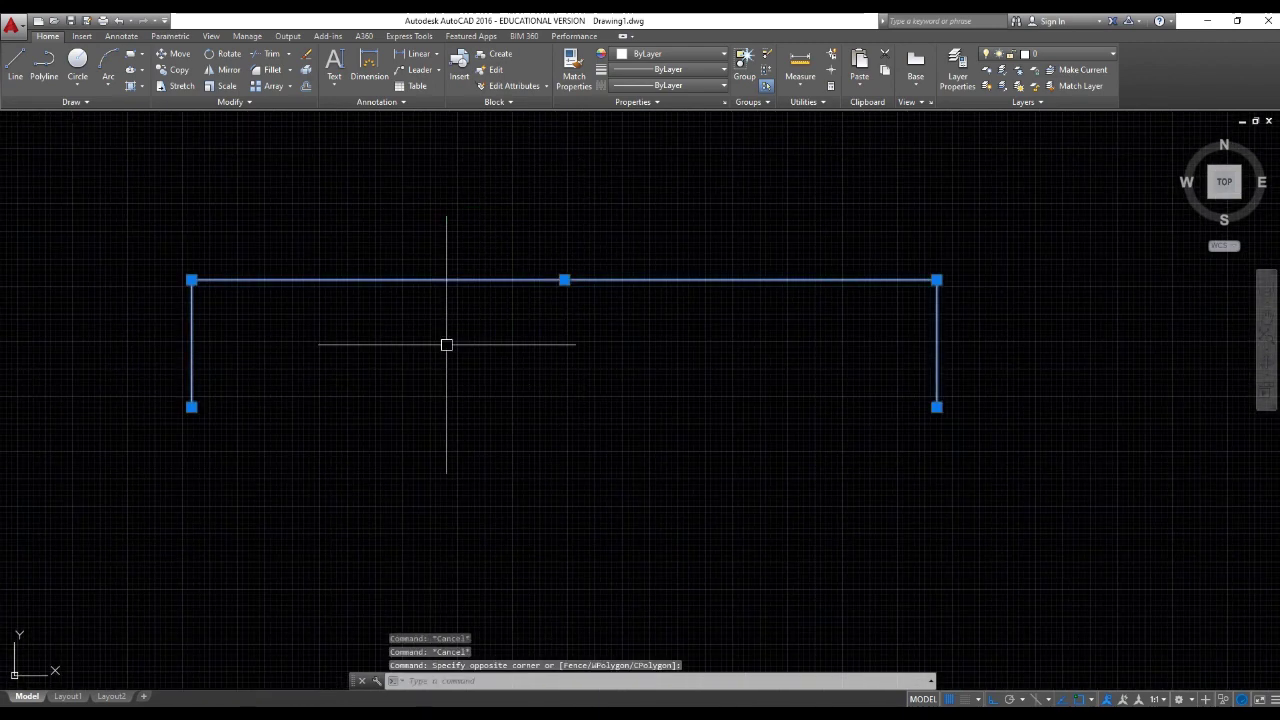
{"action": "key", "text": "Escape"}
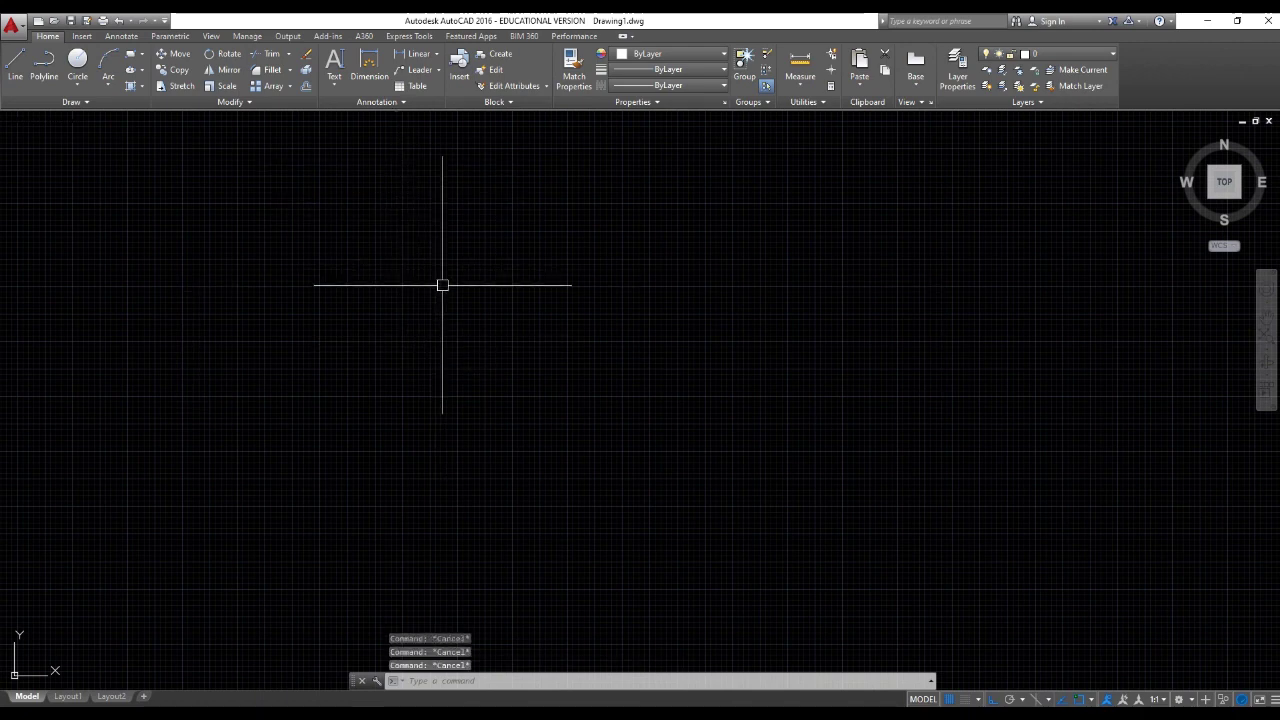
Create a new dimension style named "Aplikasi Komputer" based on Standard for all dimensions
{"action": "type", "text": "D"}
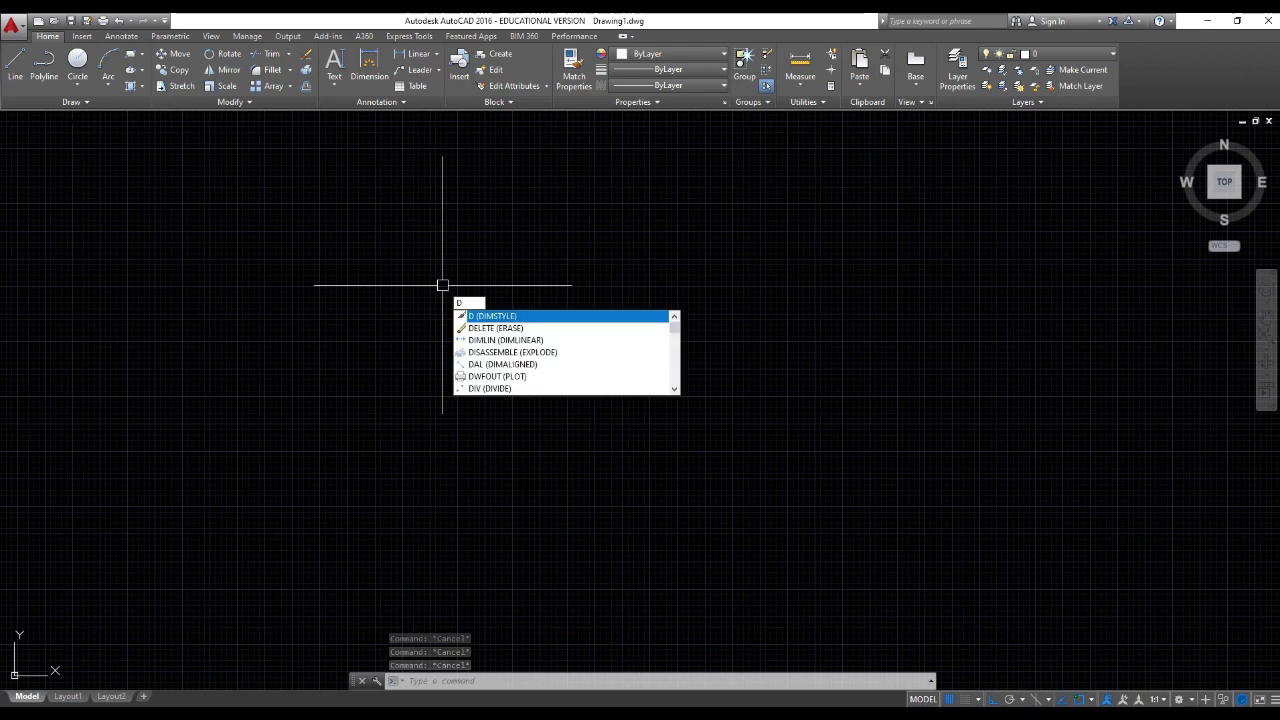
{"action": "key", "text": "Return"}
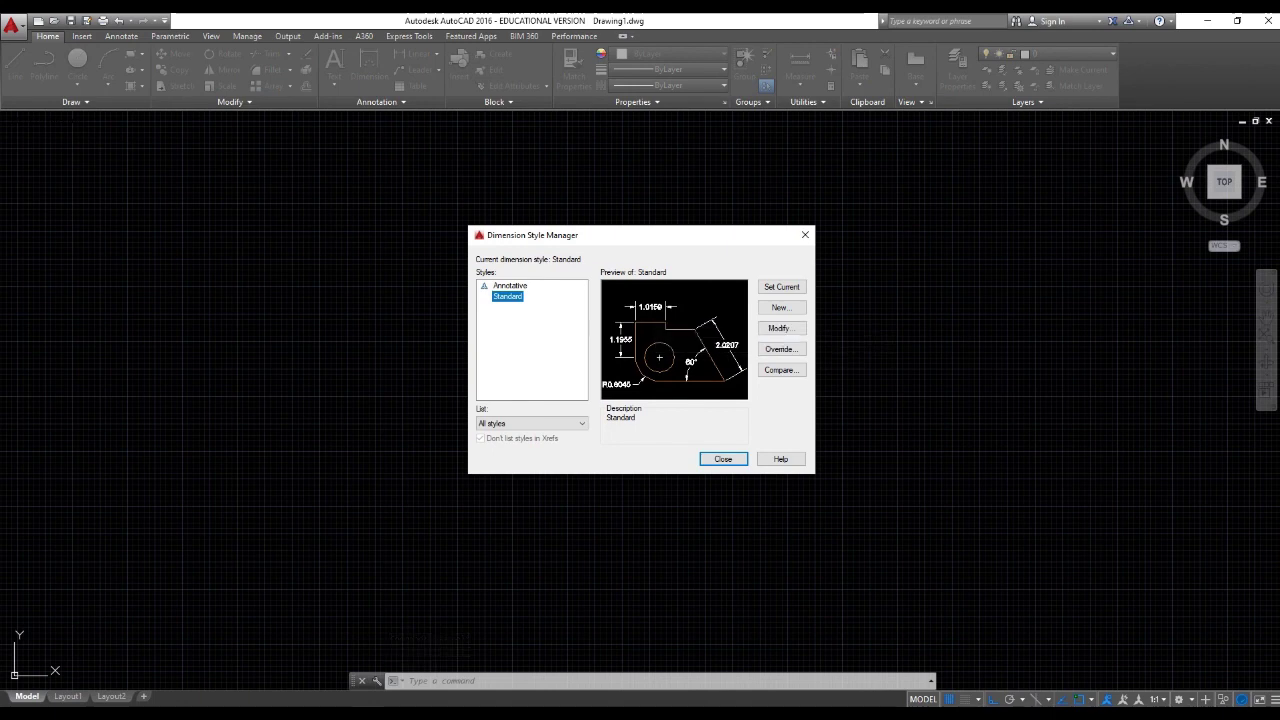
{"action": "left_click", "coordinate": [781, 328]}
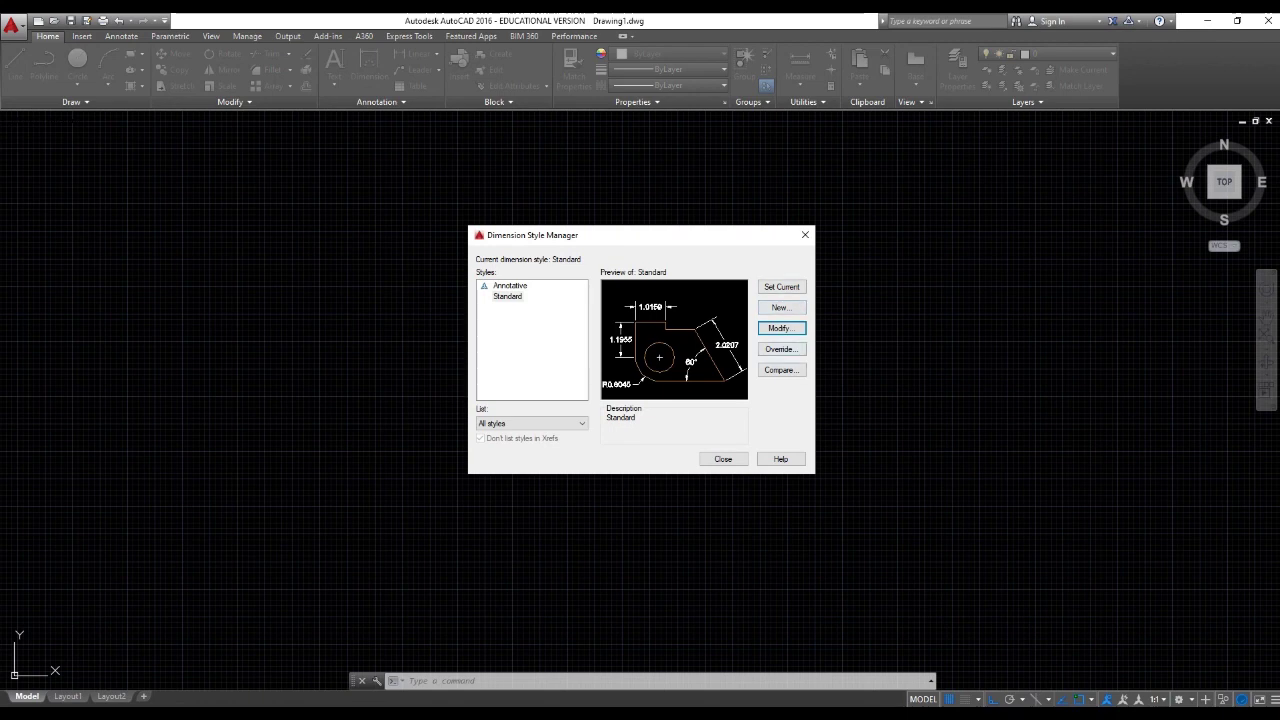
{"action": "left_click", "coordinate": [781, 307]}
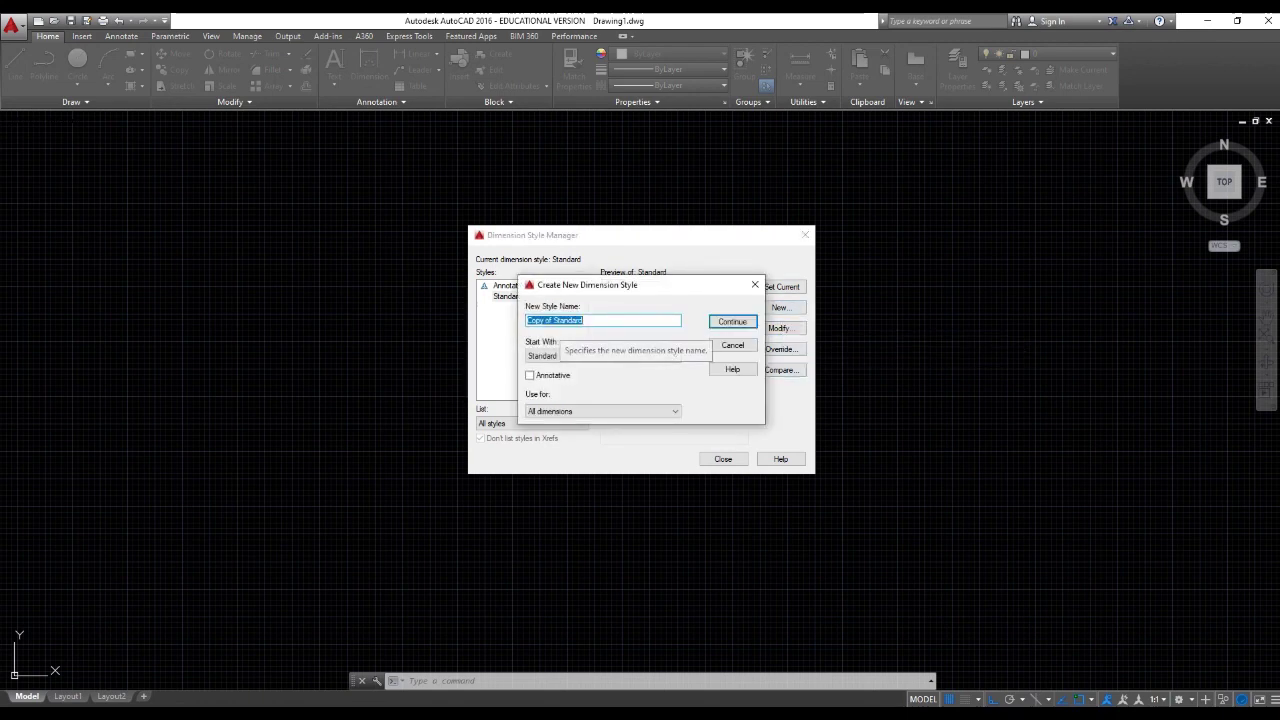
{"action": "type", "text": "aplikasi"}
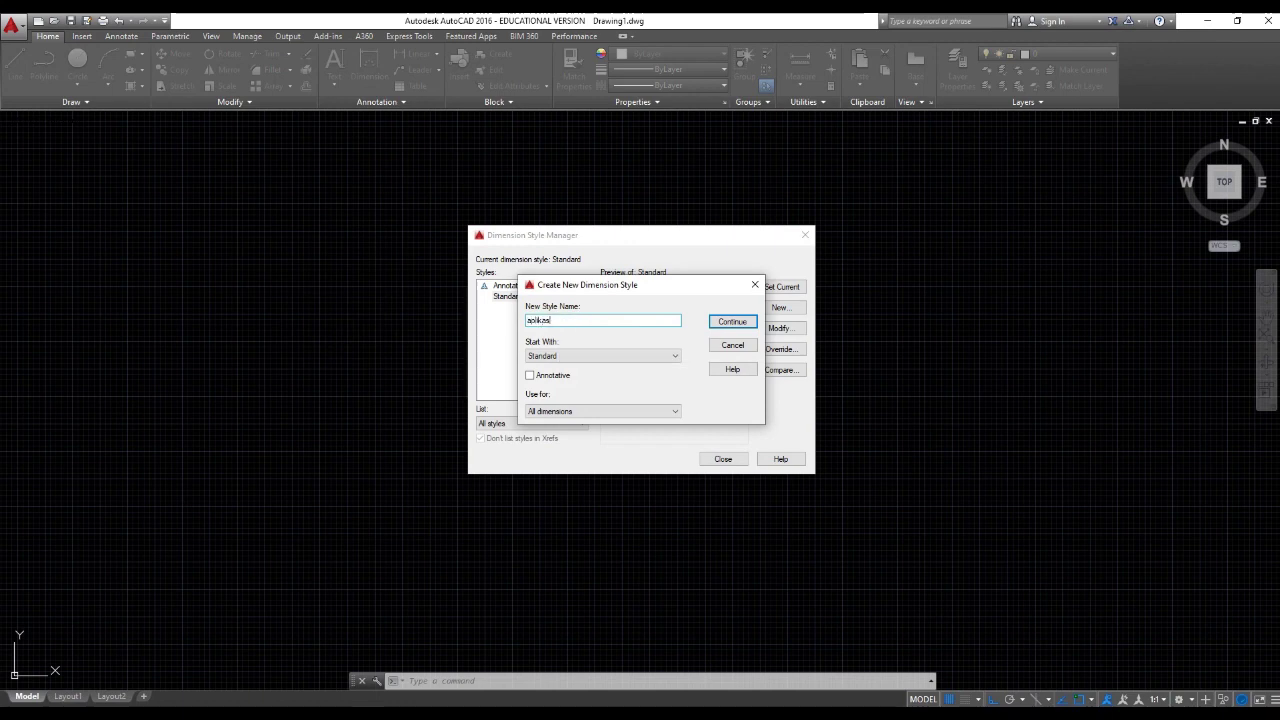
{"action": "type", "text": " komputer"}
{"action": "key", "text": "Return"}
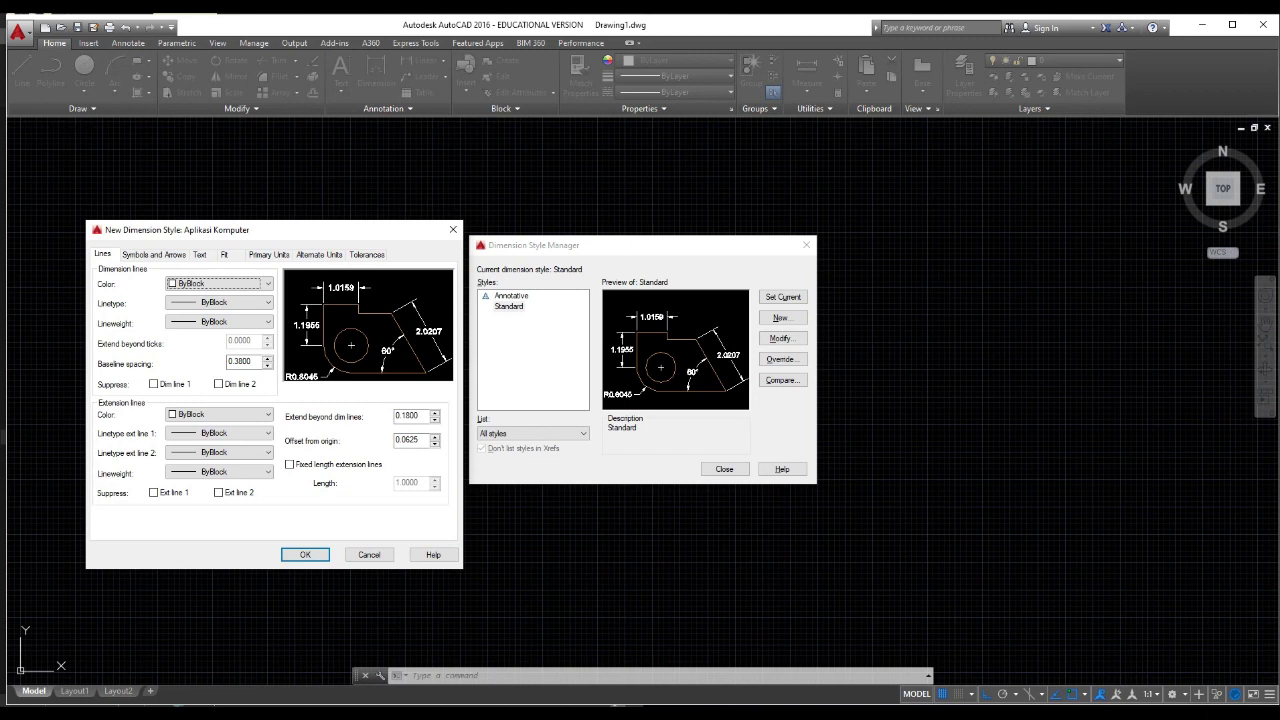
Set the dimension lines' colour and lineweight to ByLayer in the Aplikasi Komputer style
{"action": "left_click_drag", "start_coordinate": [290, 230], "coordinate": [285, 228]}
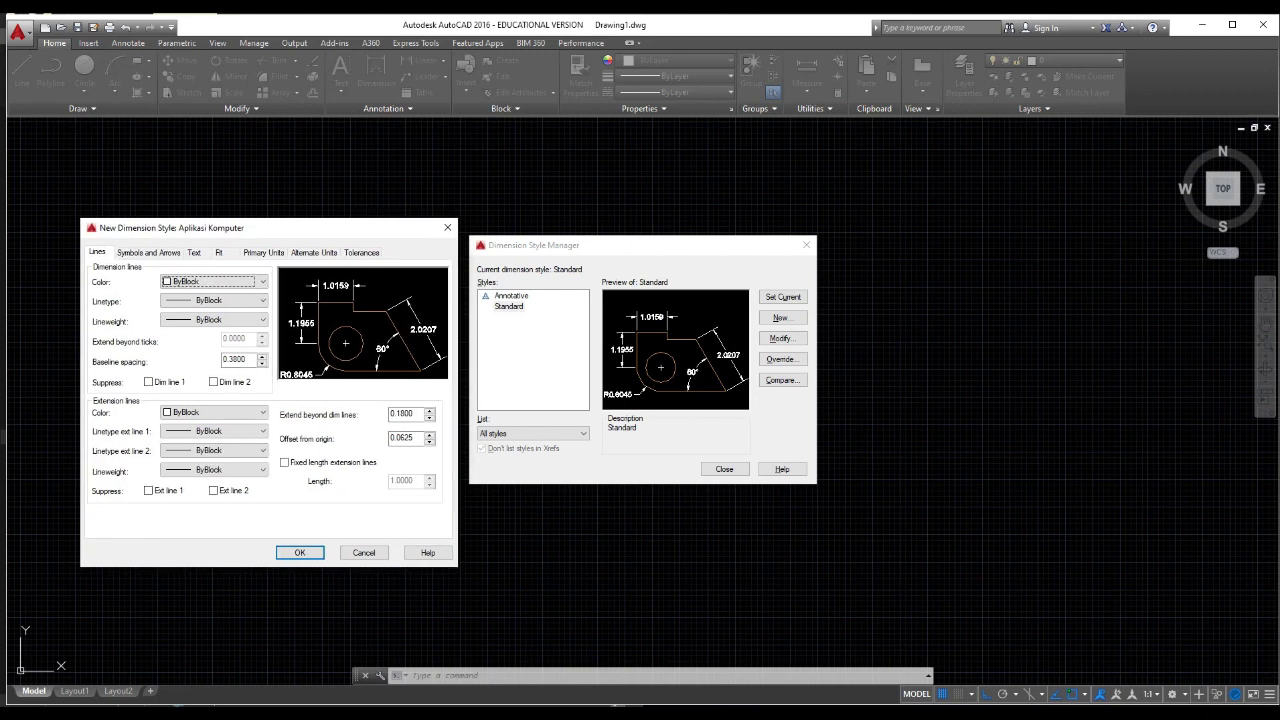
{"action": "left_click", "coordinate": [213, 281]}
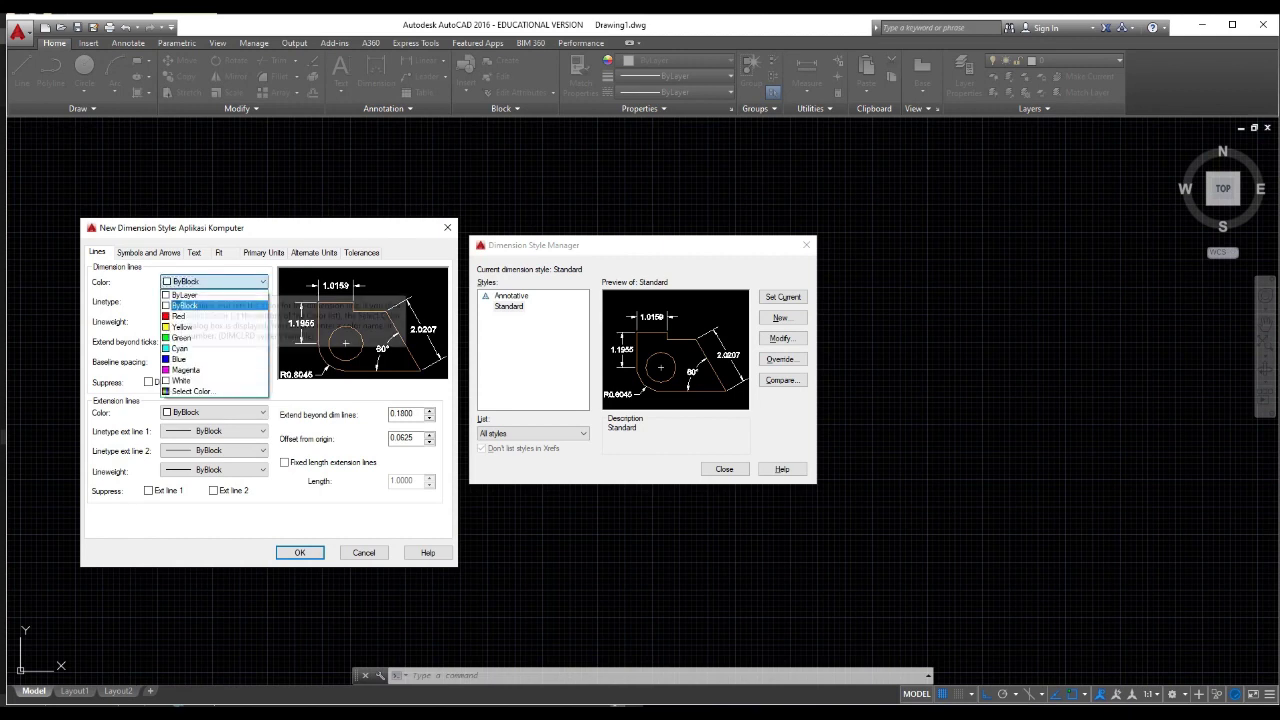
{"action": "left_click", "coordinate": [200, 300]}
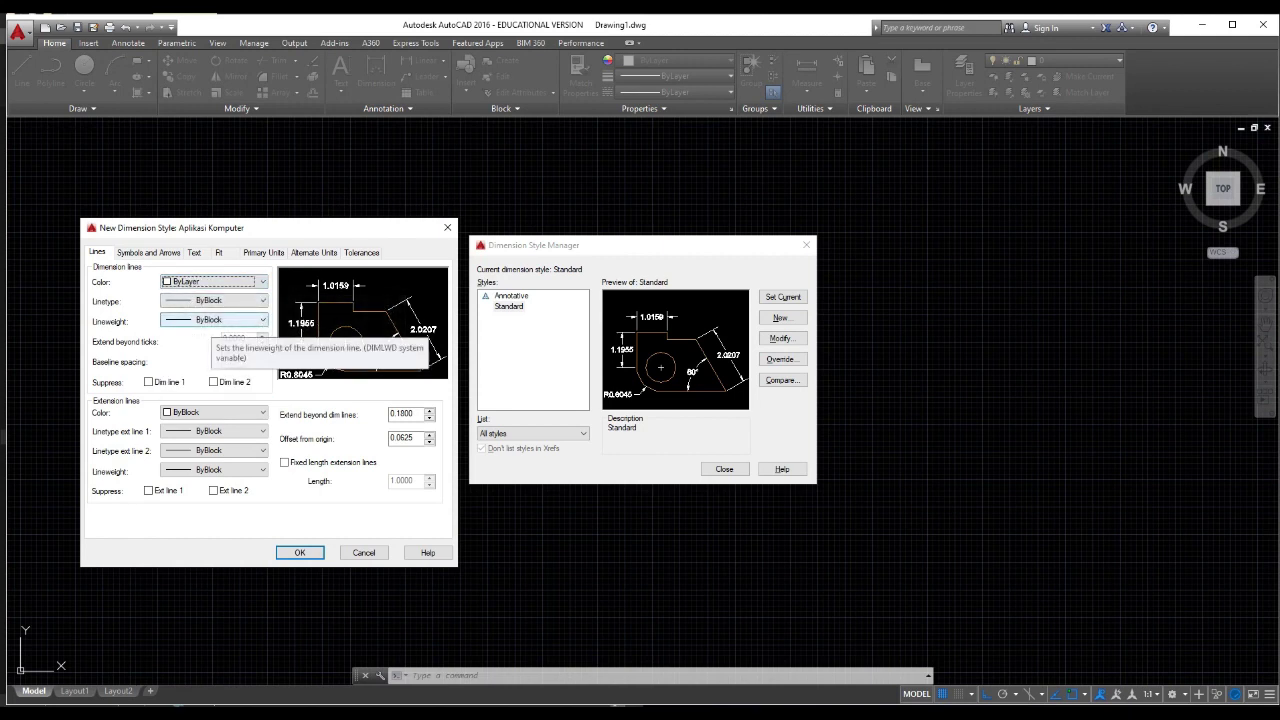
{"action": "left_click", "coordinate": [213, 319]}
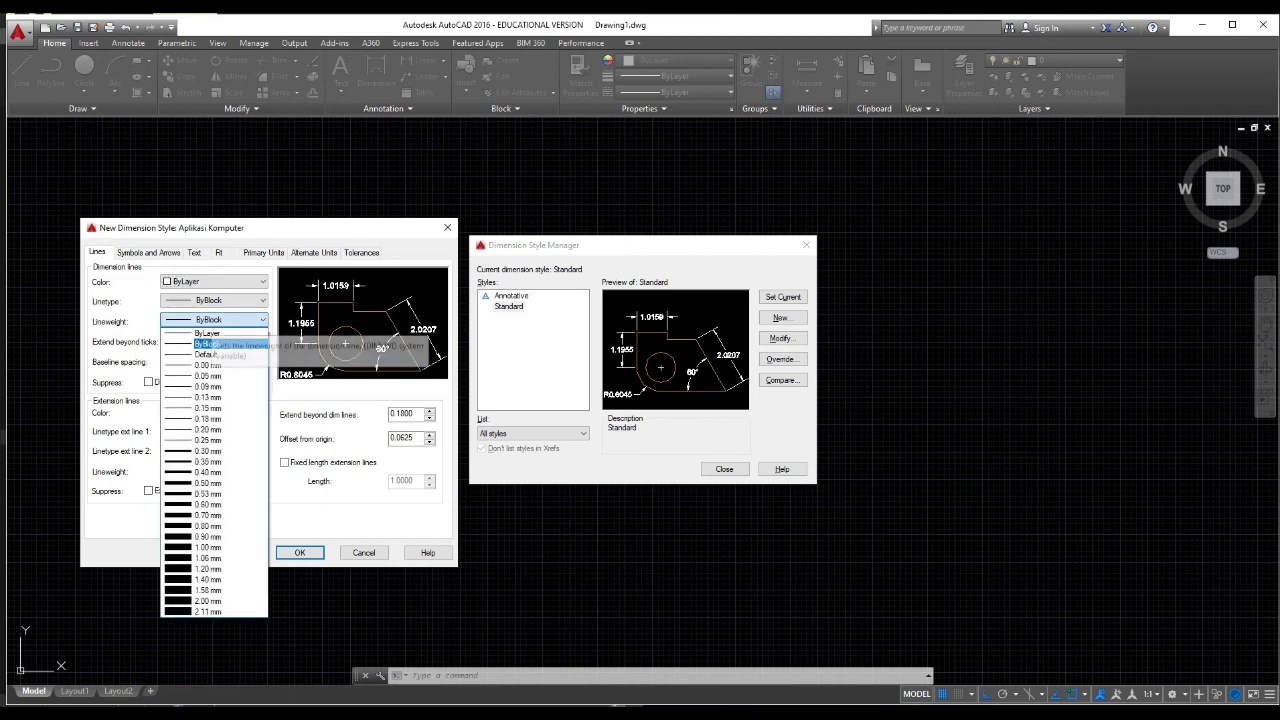
{"action": "left_click", "coordinate": [207, 332]}
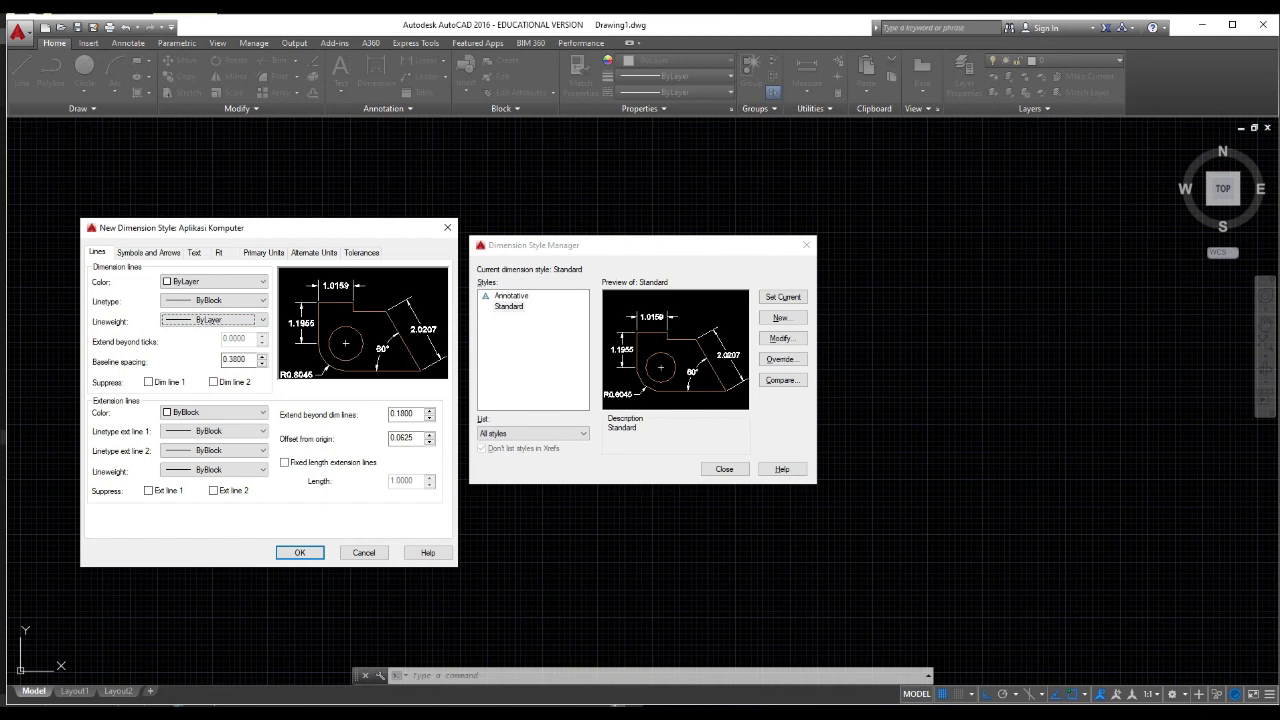
Set the baseline spacing to 100, and the extension lines to extend 80 beyond dim lines with a 50 offset from origin
{"action": "key", "text": "Tab"}
{"action": "type", "text": "100"}
{"action": "key", "text": "Tab"}
{"action": "type", "text": "80"}
{"action": "key", "text": "Tab"}
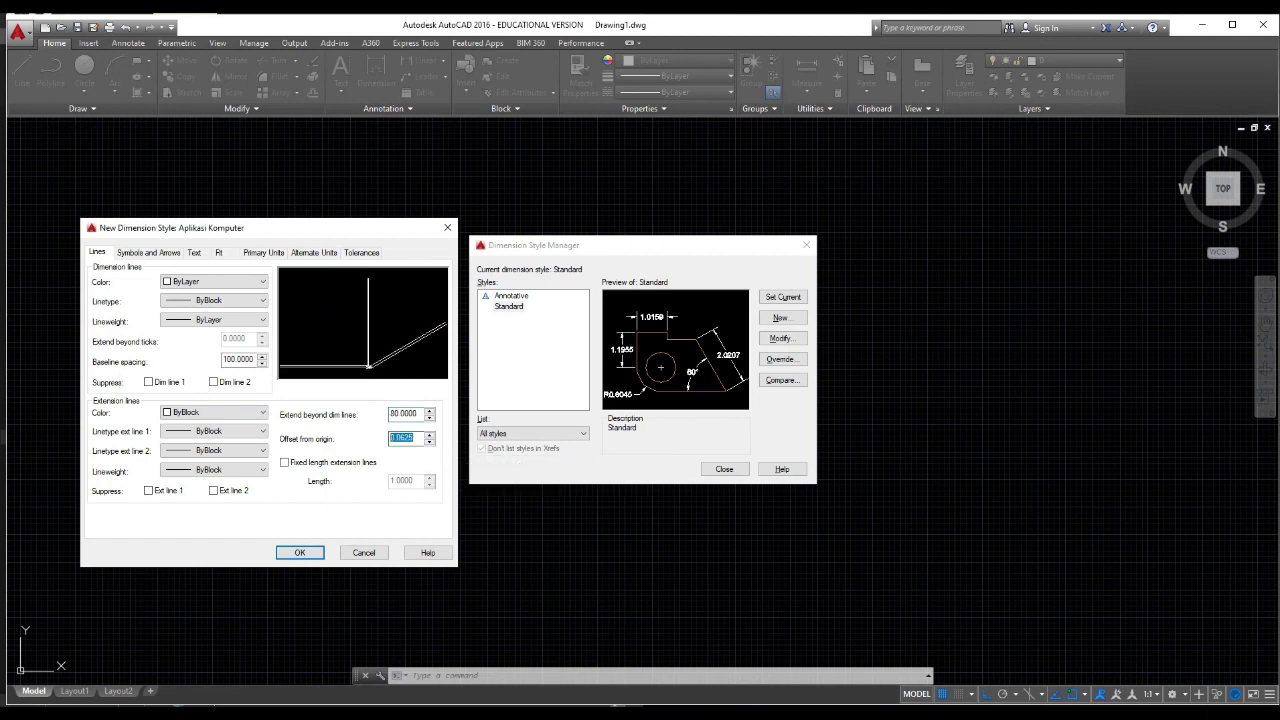
{"action": "type", "text": "50"}
Set the first and second arrowheads to Architectural tick, the leader arrowhead to Dot and the arrow size to 100
{"action": "left_click", "coordinate": [148, 252]}
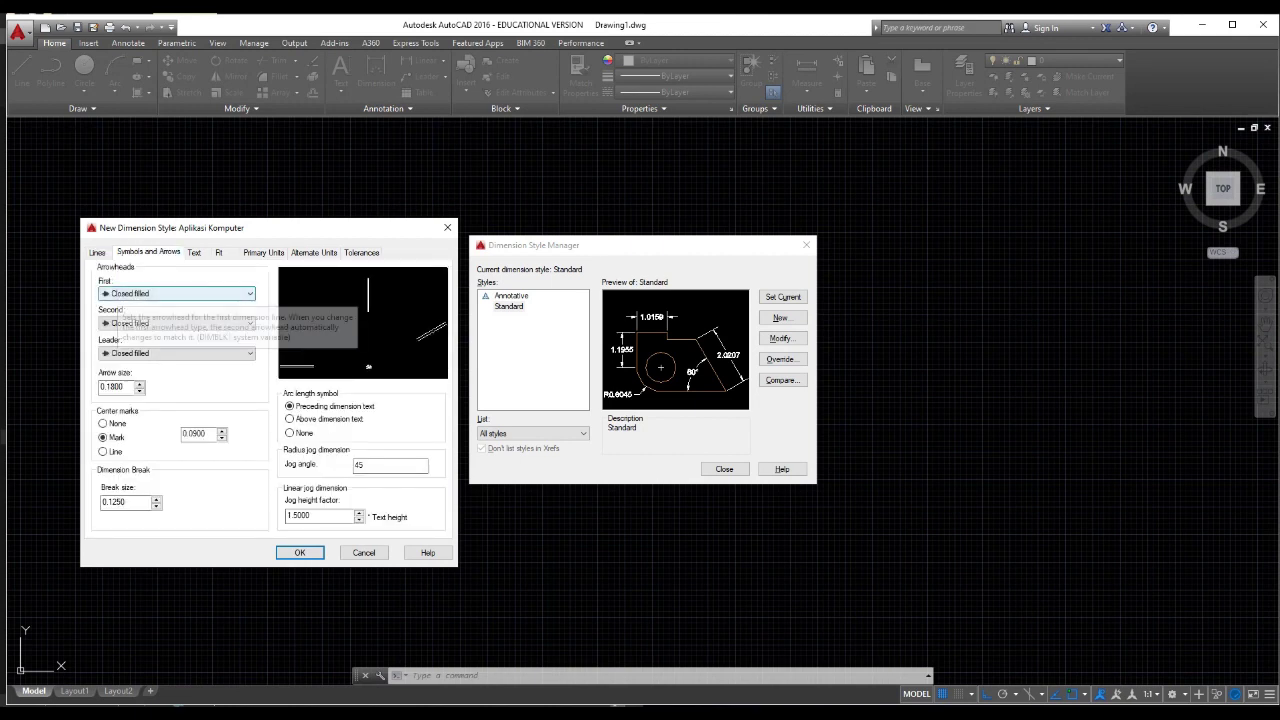
{"action": "left_click", "coordinate": [125, 293]}
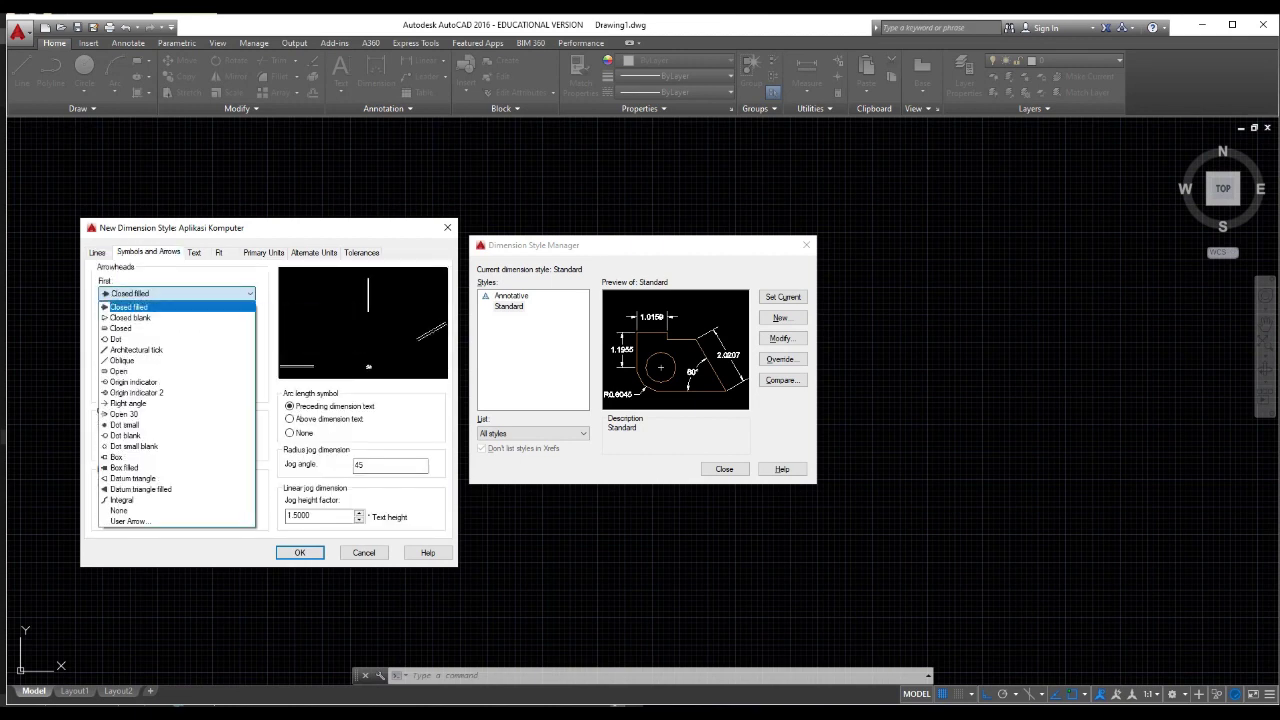
{"action": "left_click", "coordinate": [140, 349]}
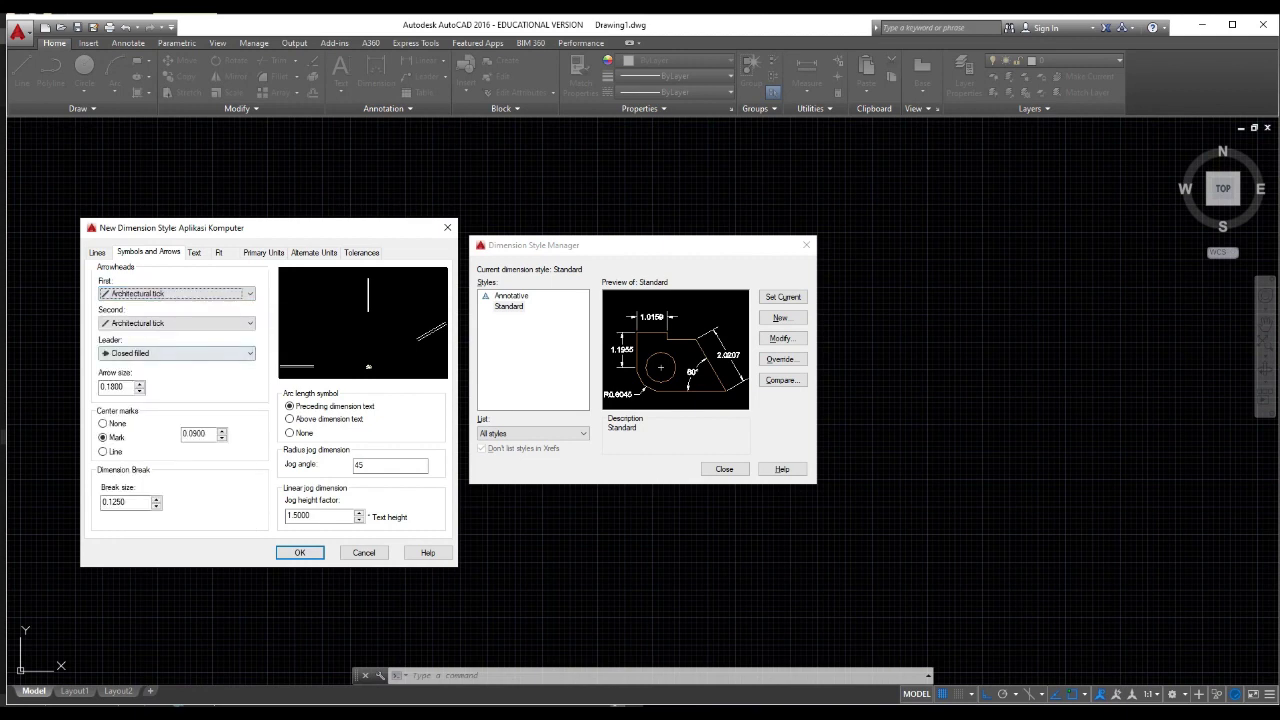
{"action": "left_click", "coordinate": [132, 354]}
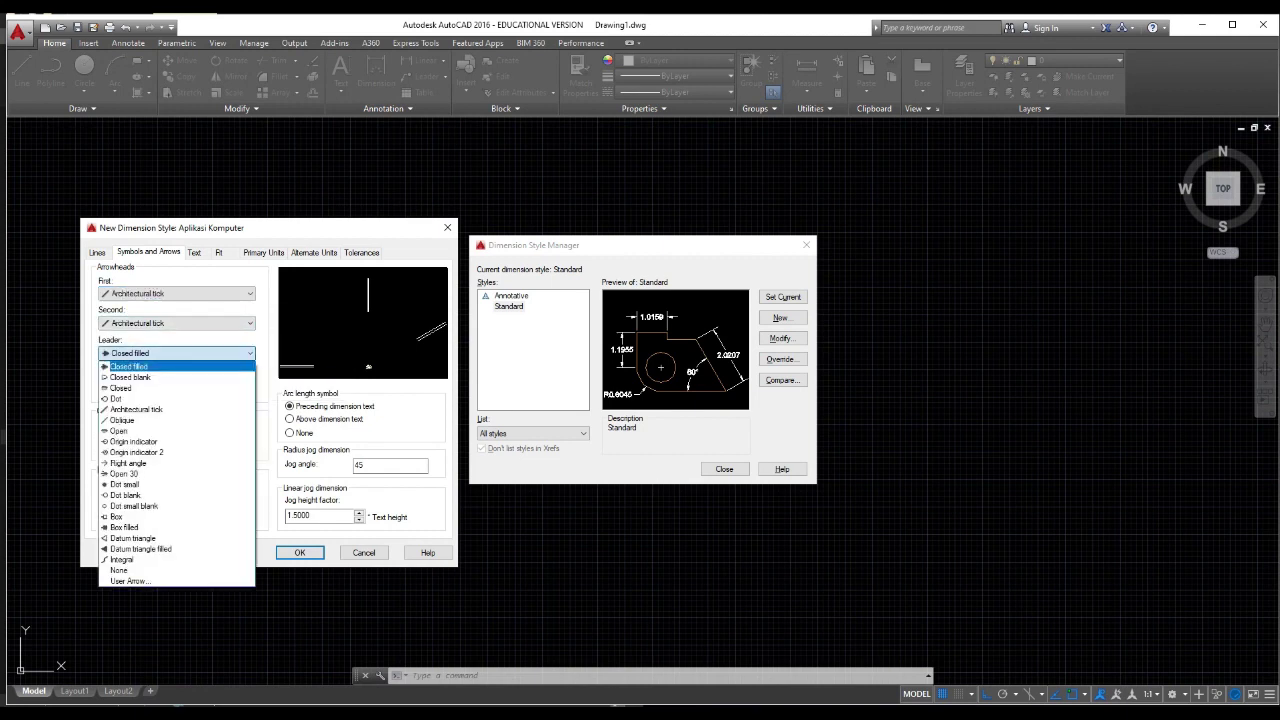
{"action": "left_click", "coordinate": [130, 400]}
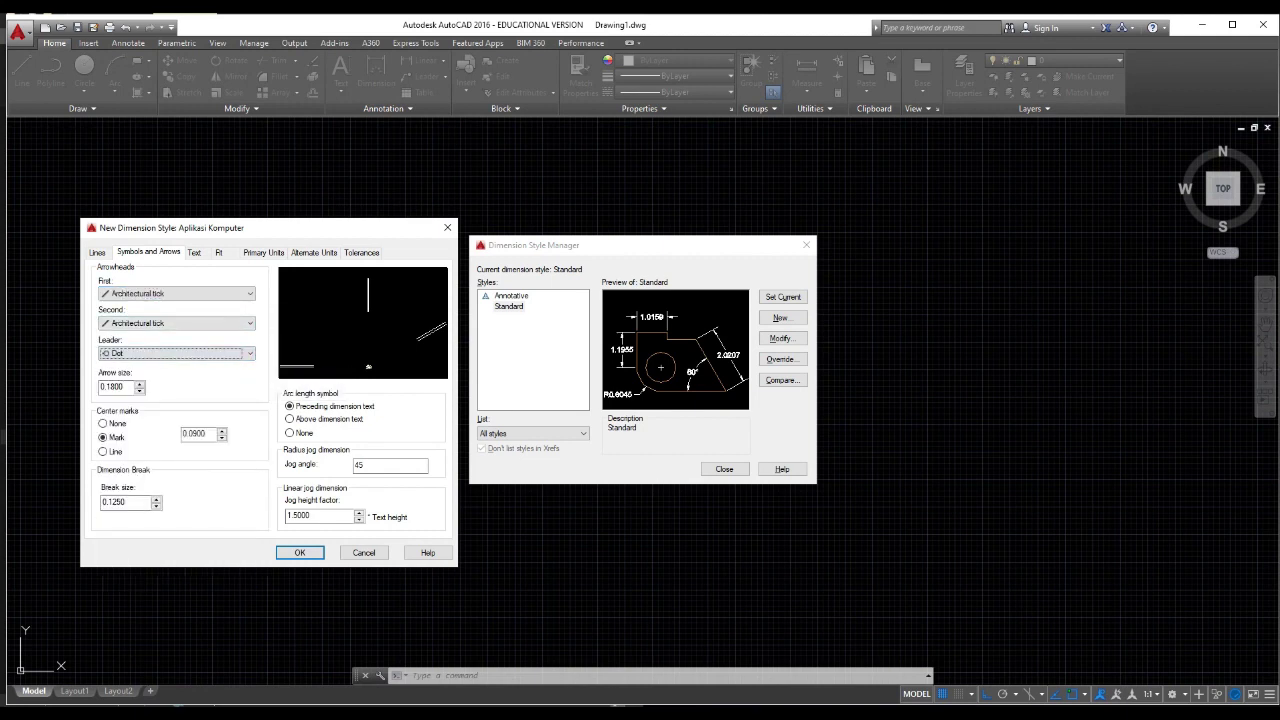
{"action": "left_click", "coordinate": [116, 386]}
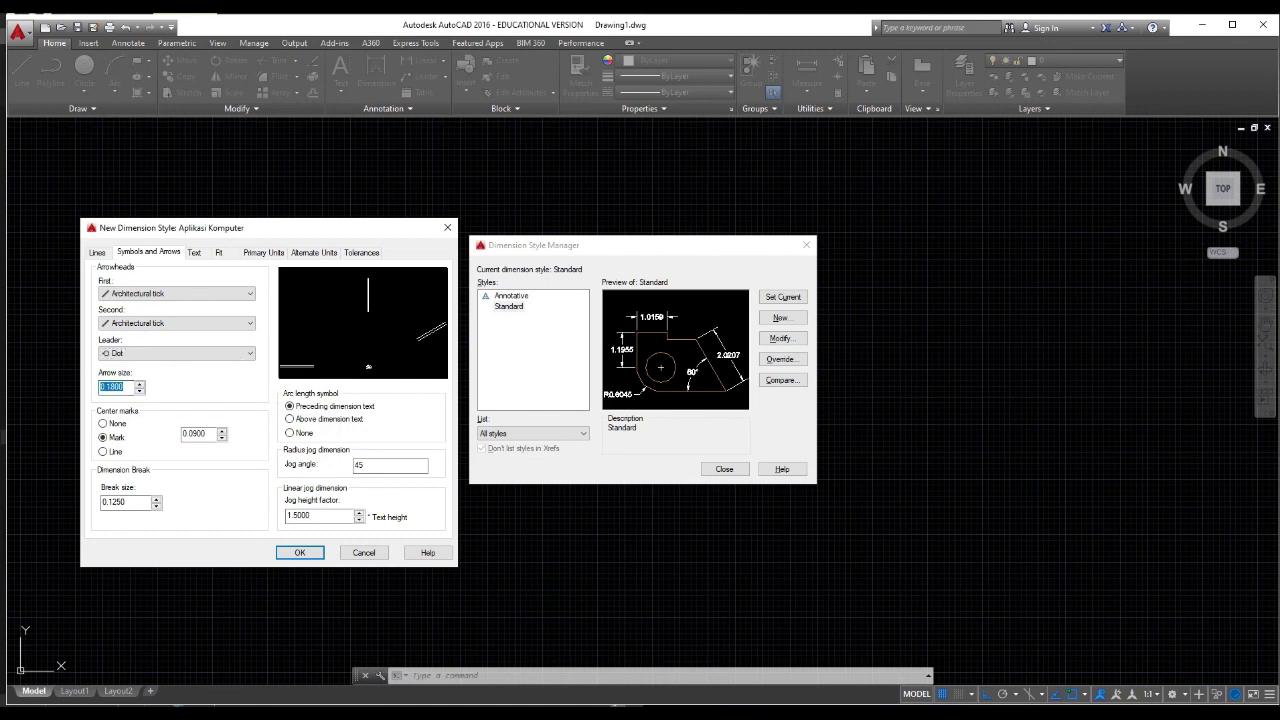
{"action": "type", "text": "100"}
Look through the dimension style's text style choices and the Standard text style's available fonts, changing nothing
{"action": "left_click", "coordinate": [195, 252]}
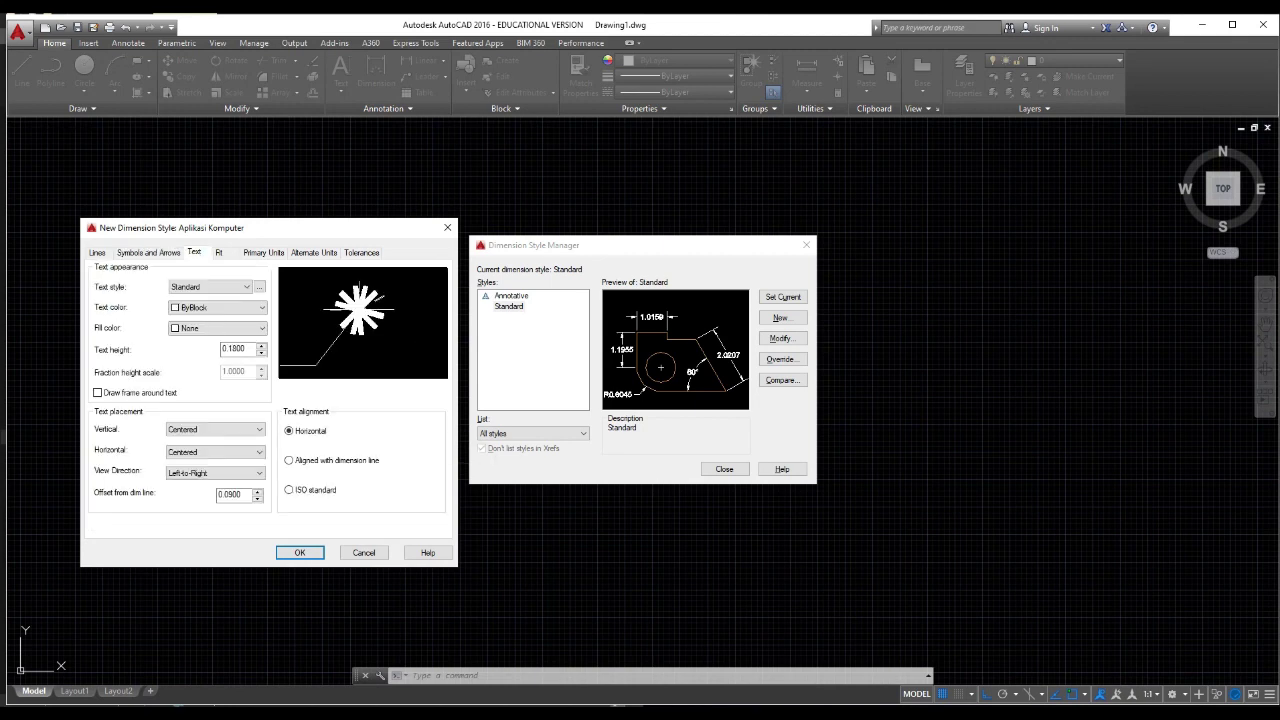
{"action": "left_click", "coordinate": [210, 287]}
{"action": "left_click", "coordinate": [210, 297]}
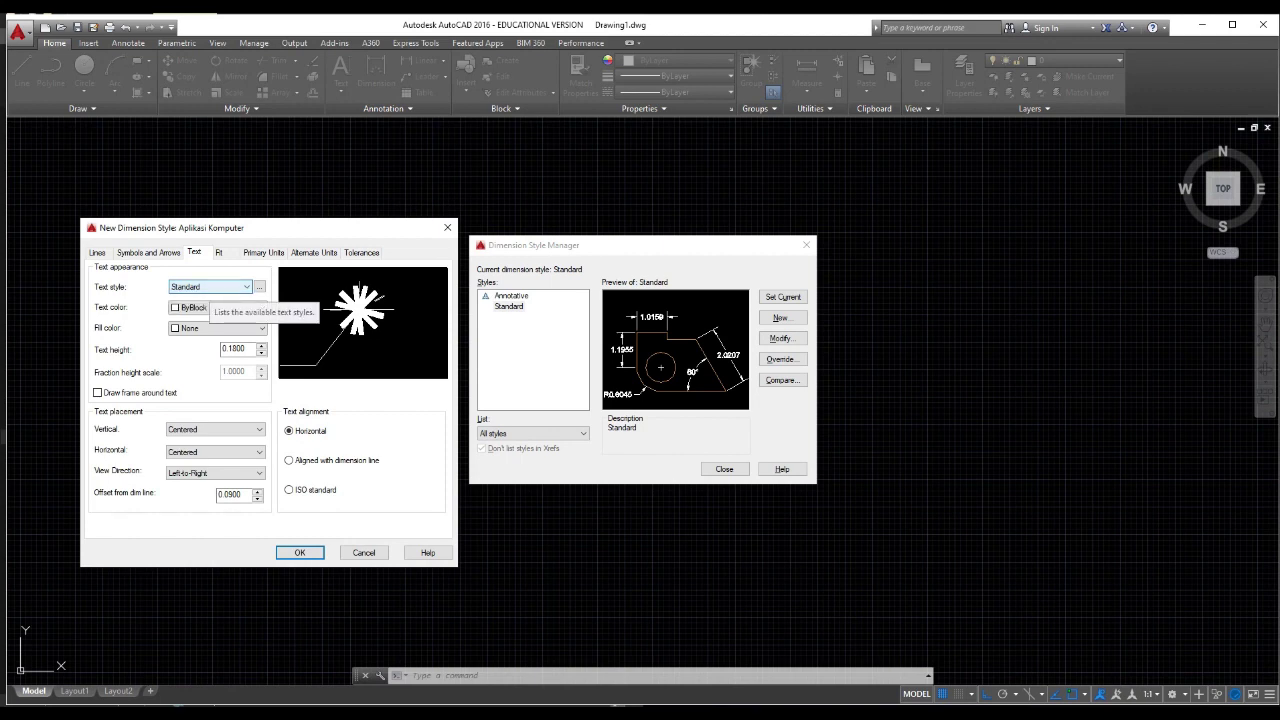
{"action": "left_click", "coordinate": [259, 287]}
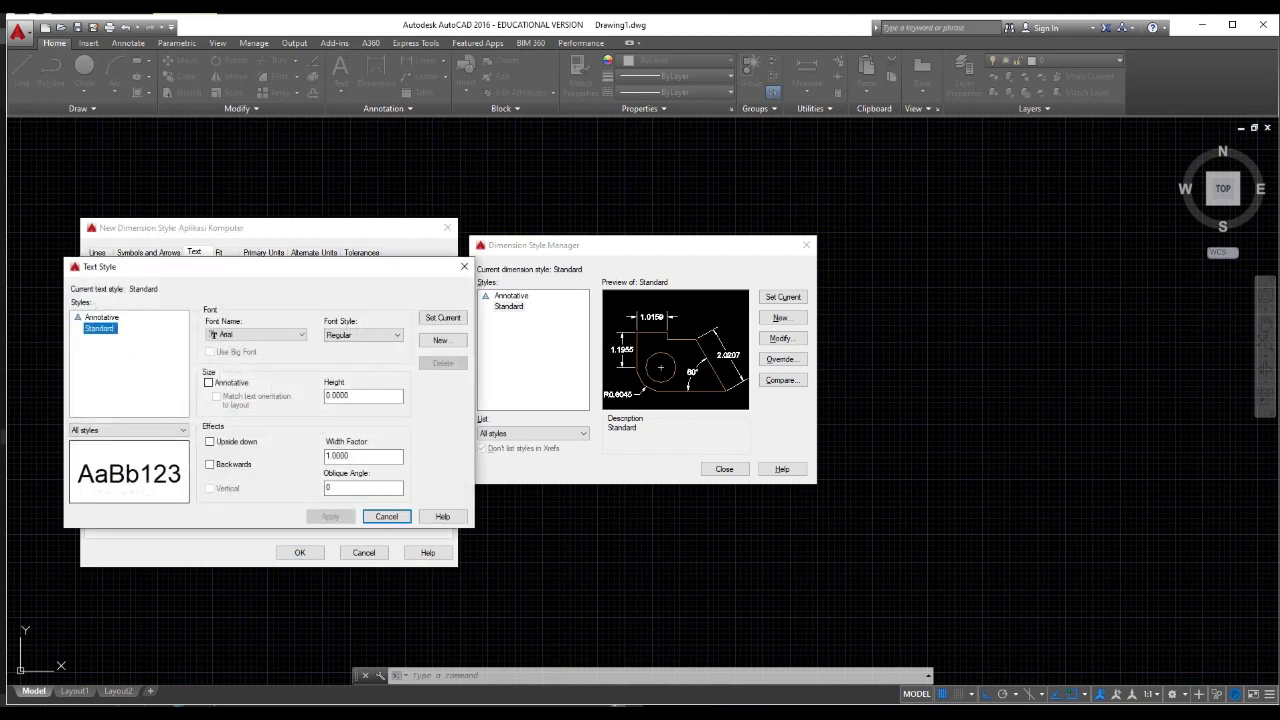
{"action": "left_click", "coordinate": [213, 334]}
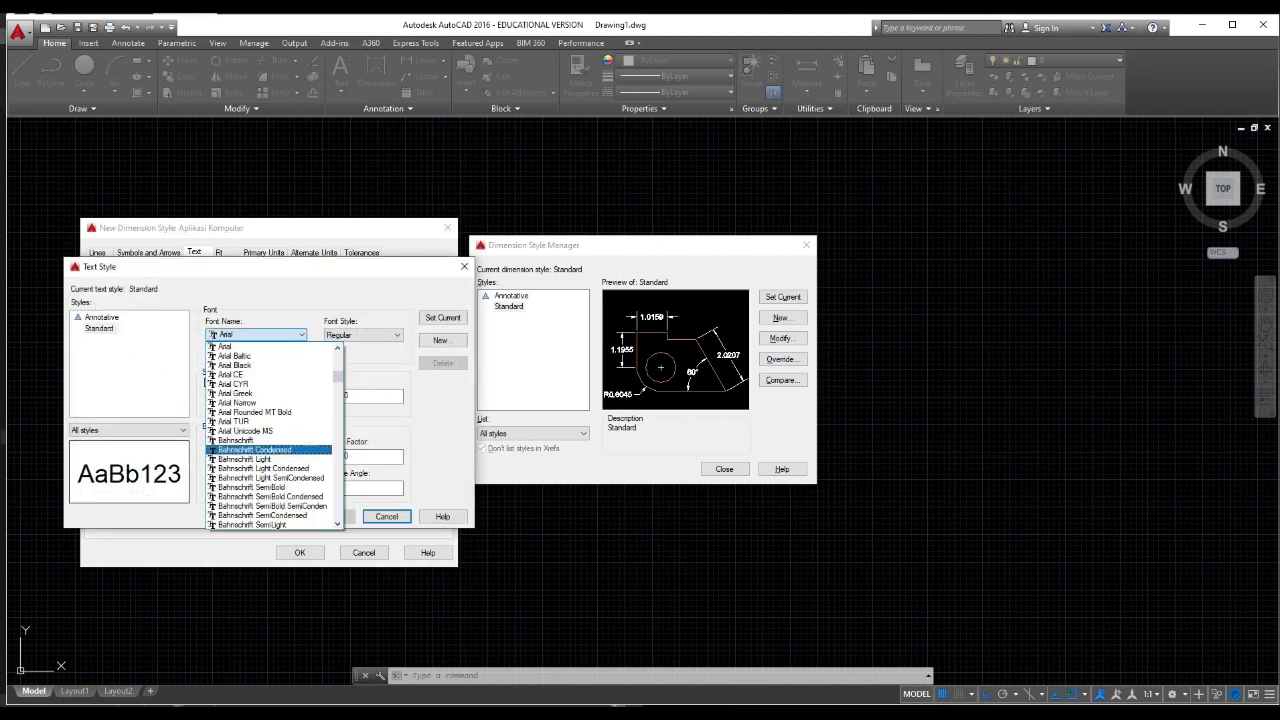
{"action": "key", "text": "Escape"}
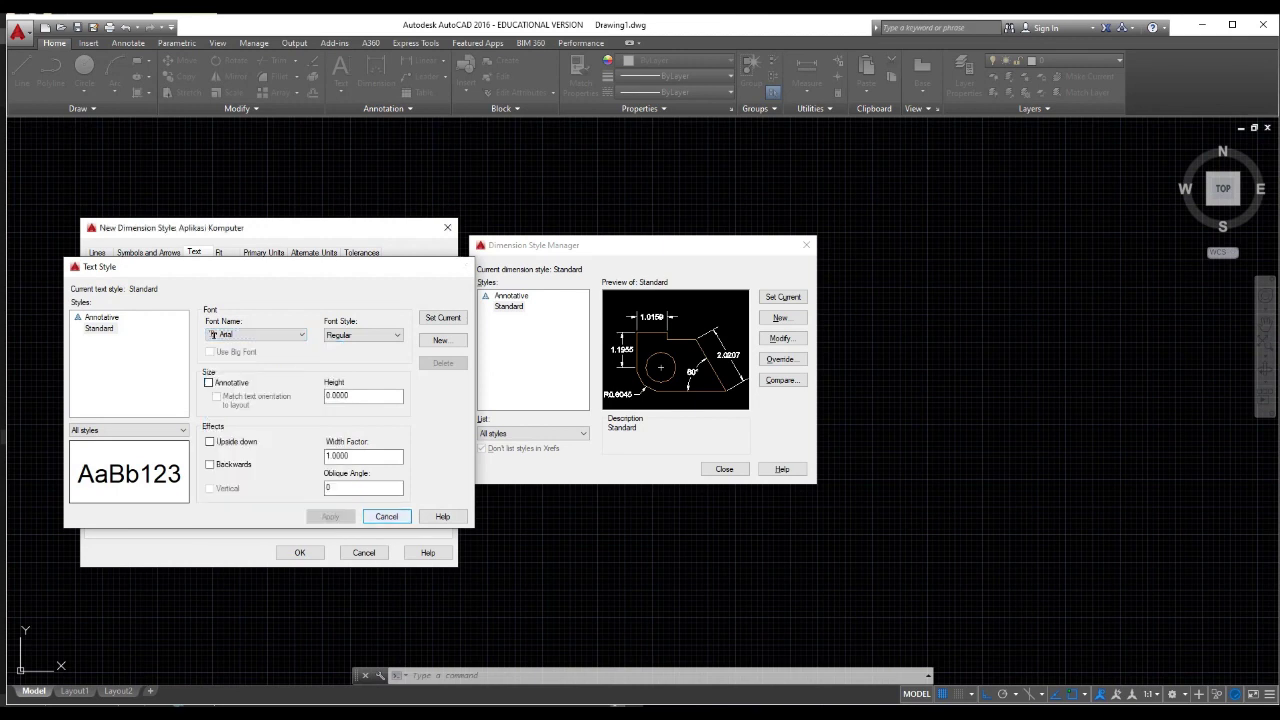
{"action": "key", "text": "Escape"}
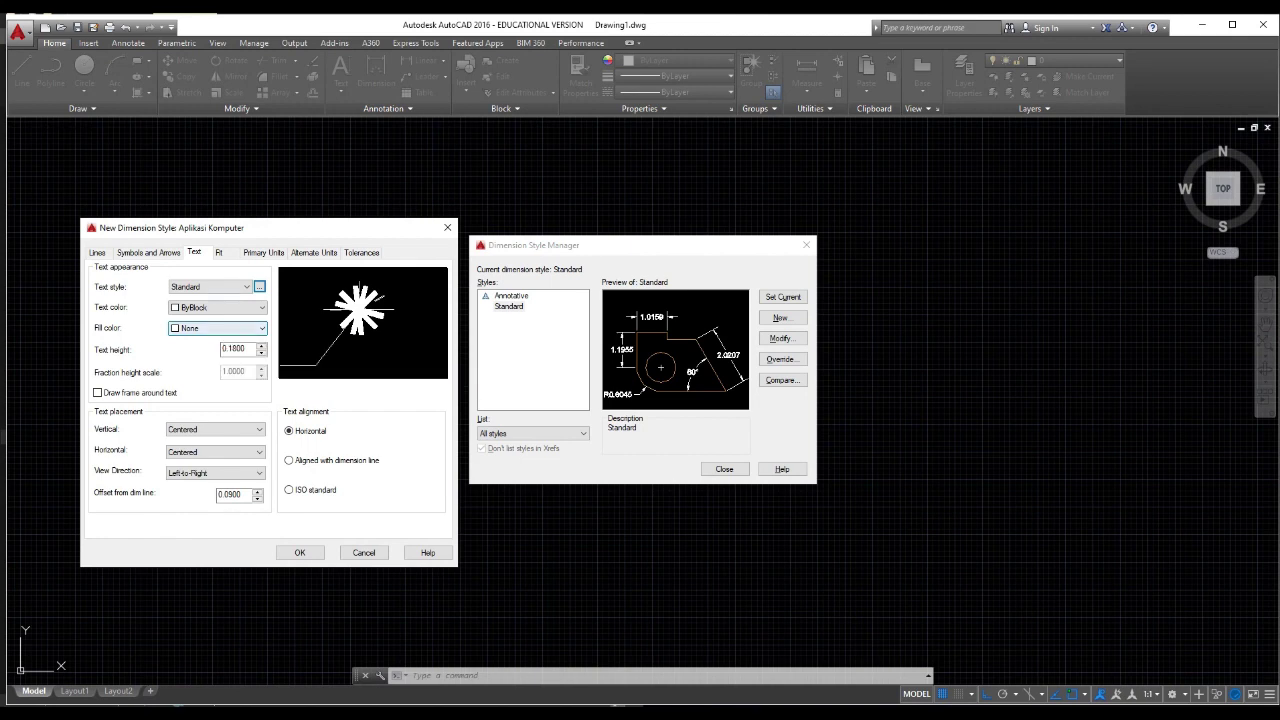
Set the dimension text colour to Green, the text height to 225 and the offset from the dimension line to 50
{"action": "left_click", "coordinate": [217, 307]}
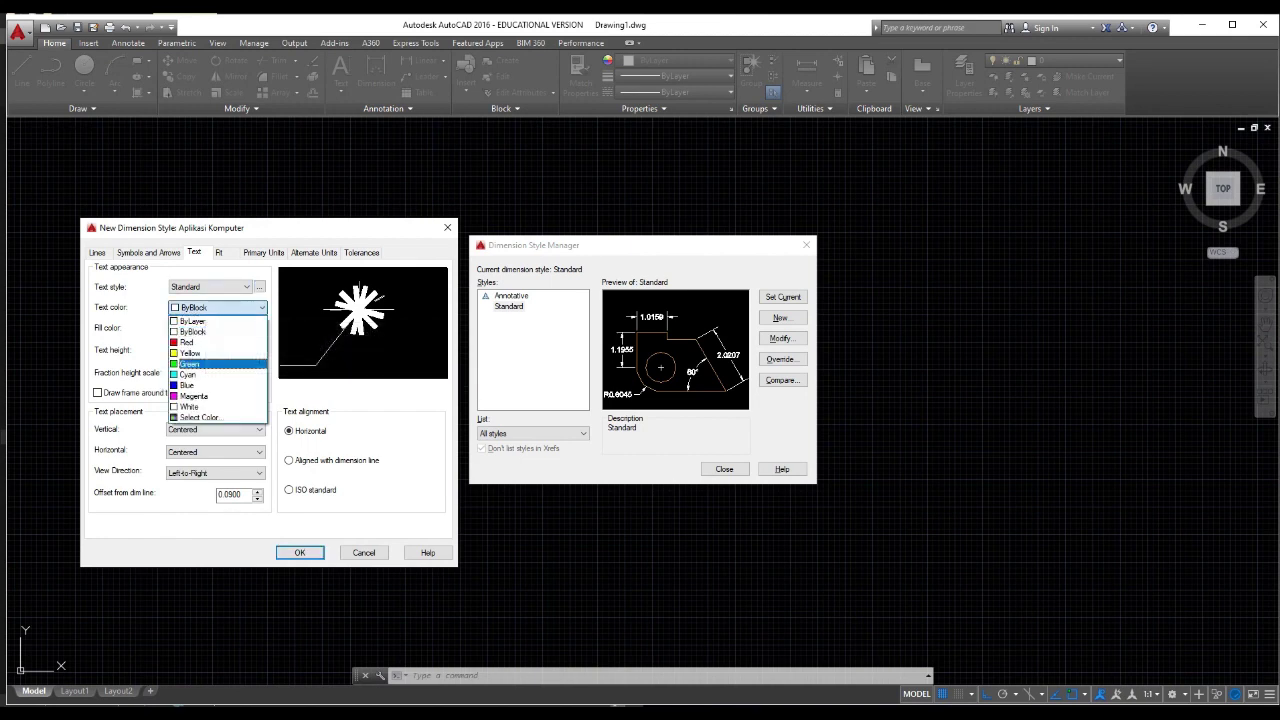
{"action": "left_click", "coordinate": [190, 363]}
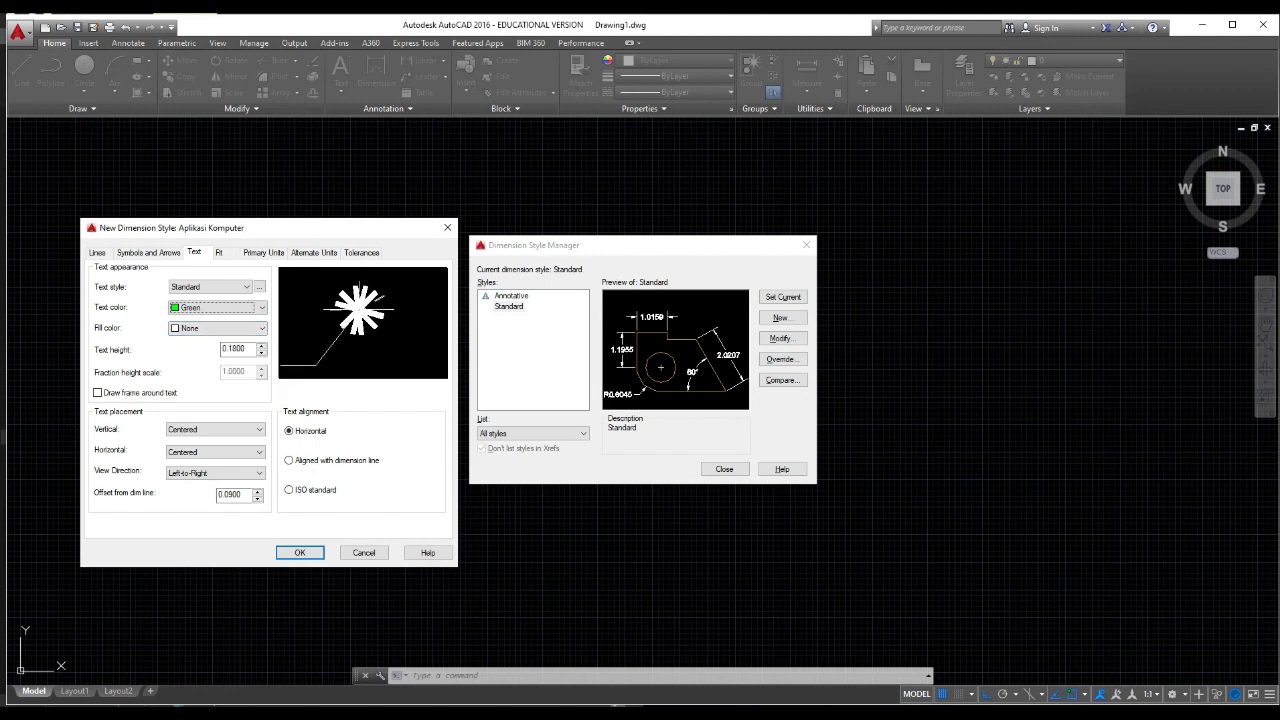
{"action": "left_click_drag", "start_coordinate": [247, 349], "coordinate": [219, 349]}
{"action": "type", "text": "225"}
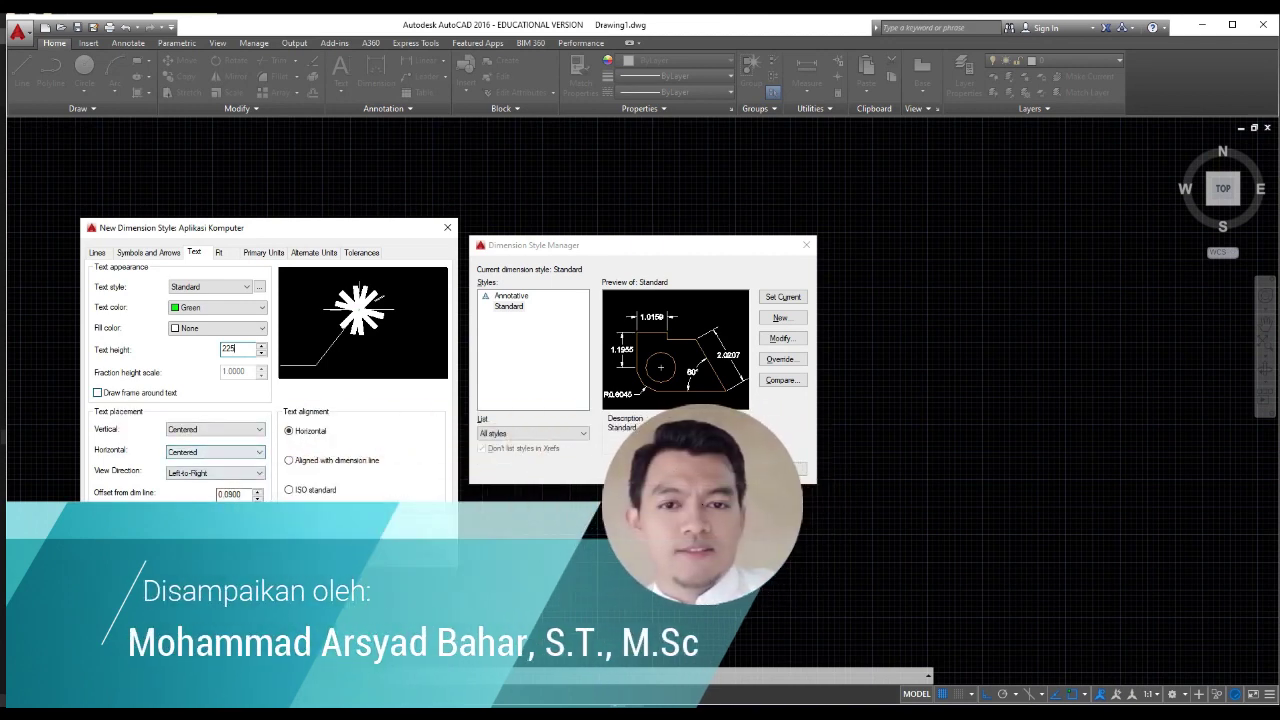
{"action": "double_click", "coordinate": [230, 494]}
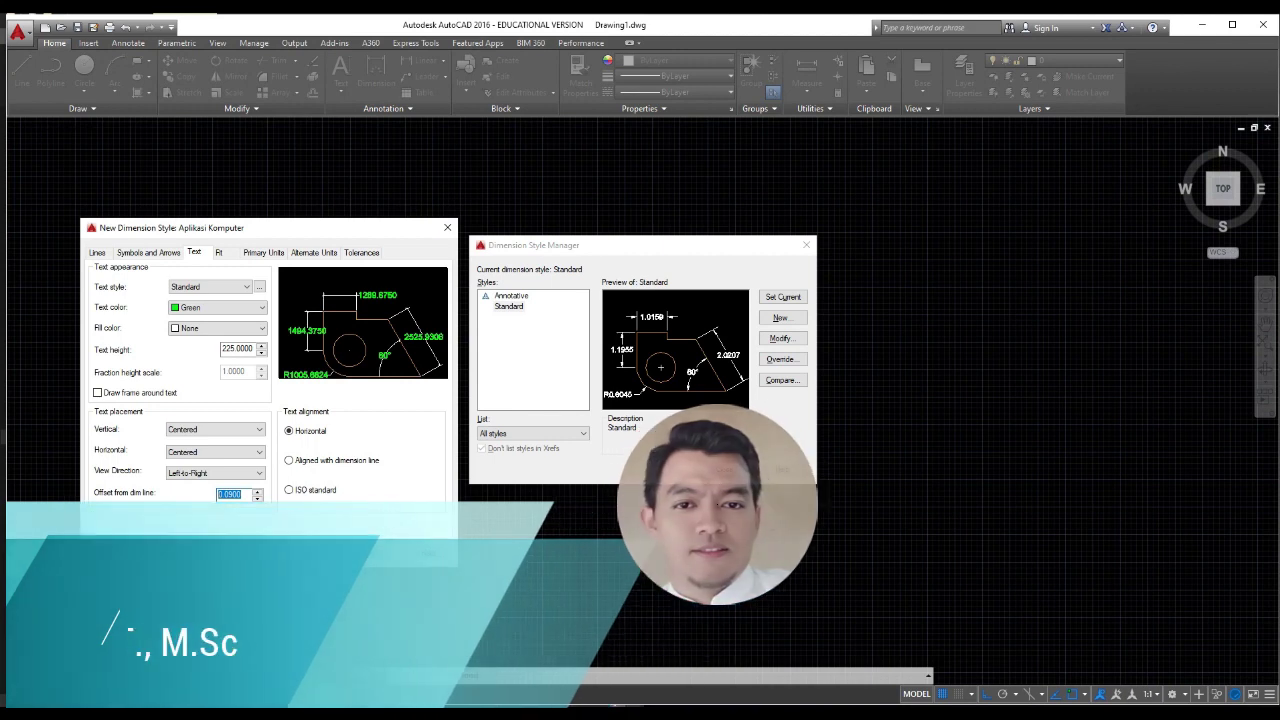
{"action": "type", "text": "50"}
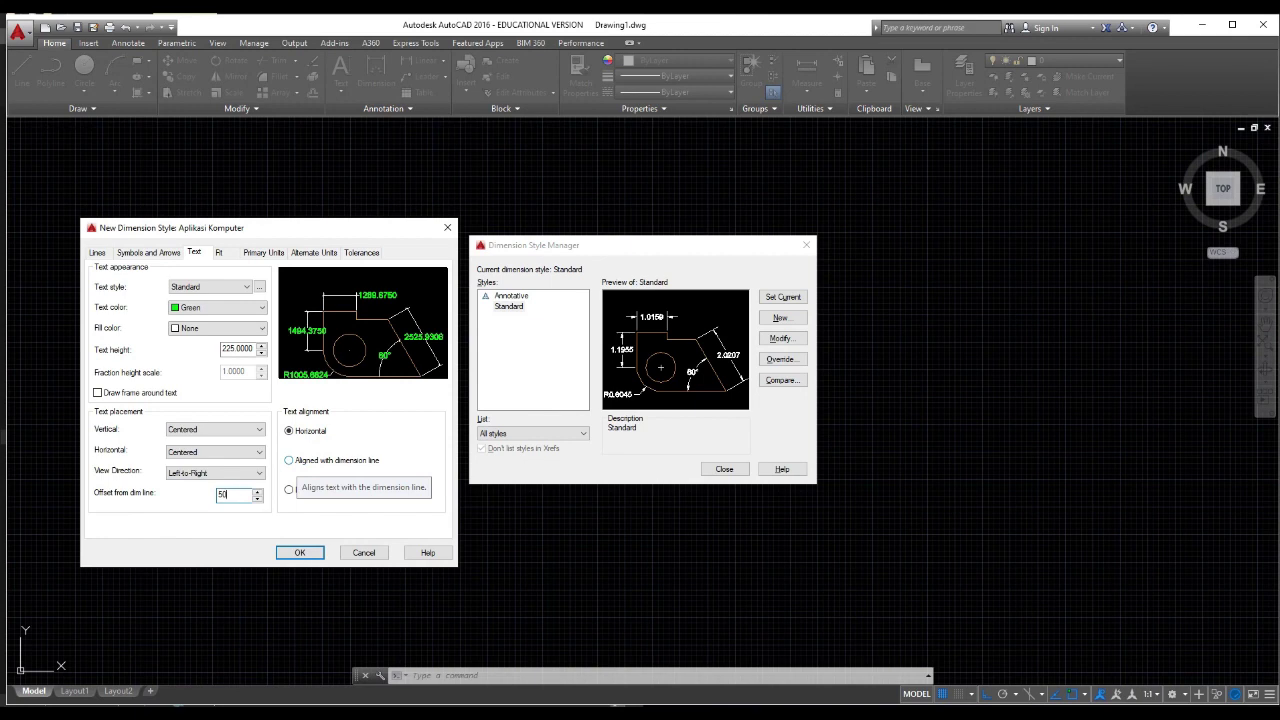
Try the Horizontal and ISO standard text alignments in the preview and settle on Aligned with dimension line
{"action": "left_click", "coordinate": [289, 460]}
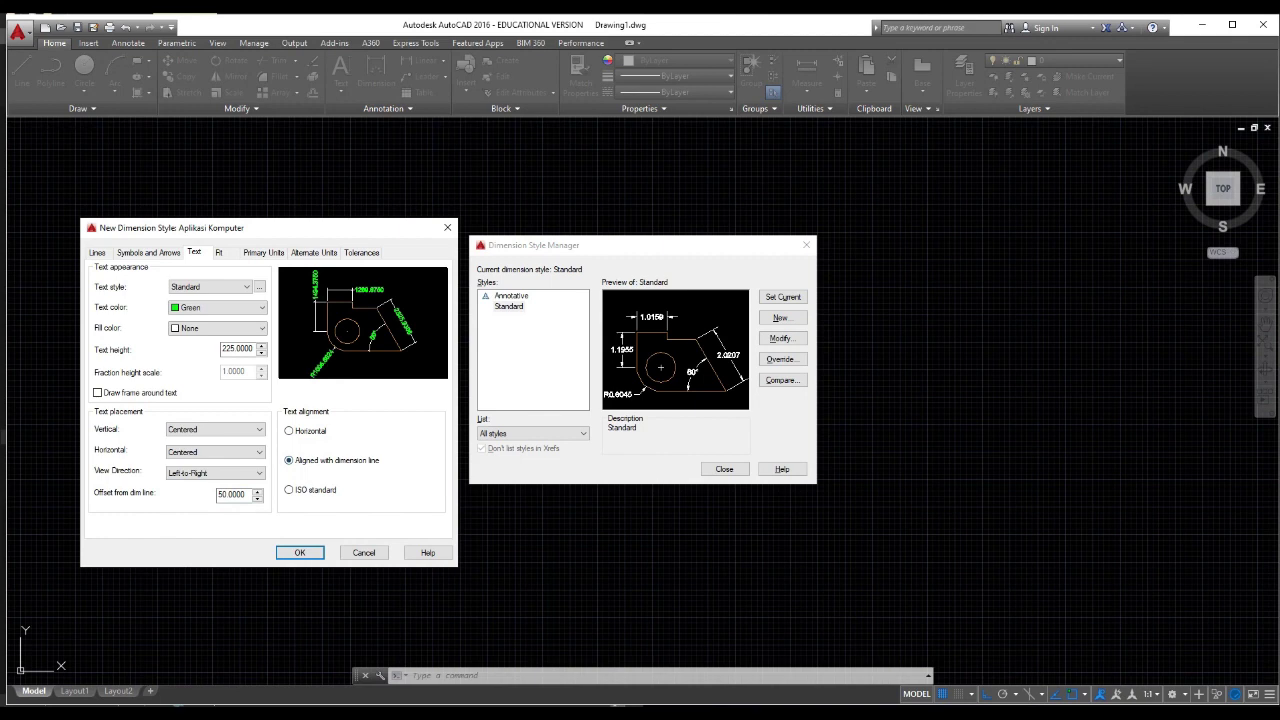
{"action": "left_click", "coordinate": [289, 431]}
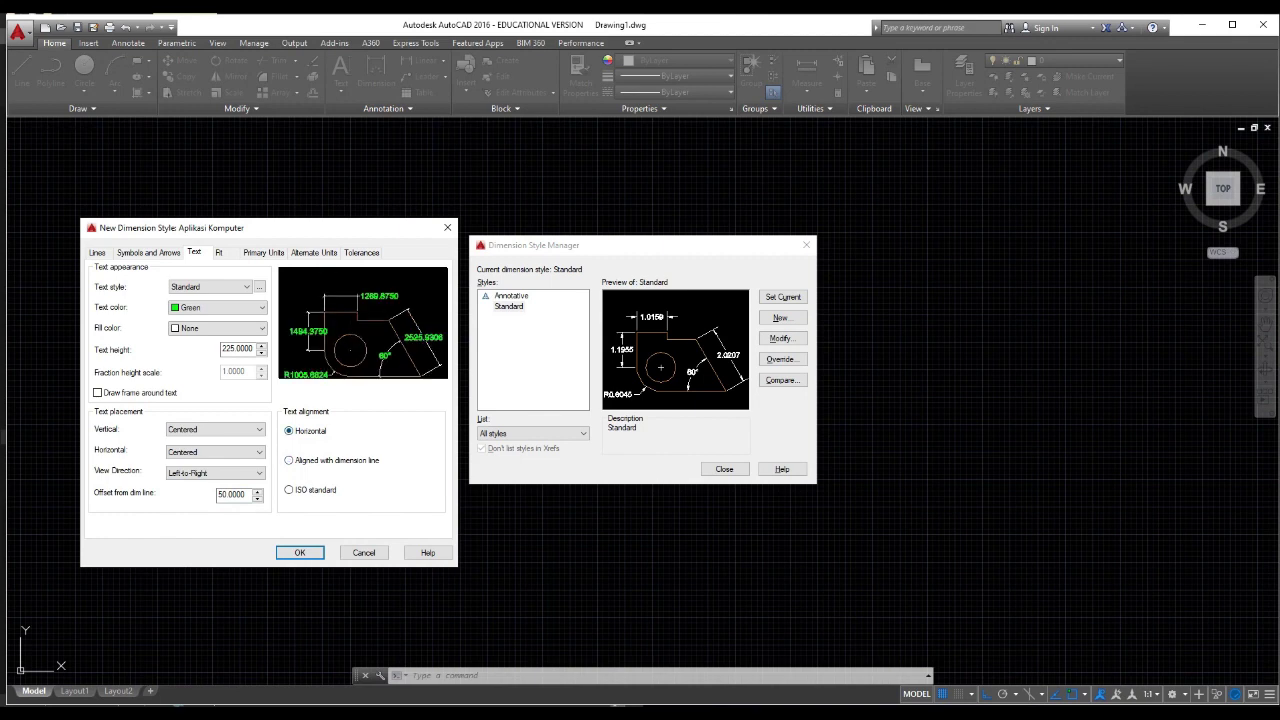
{"action": "left_click", "coordinate": [289, 461]}
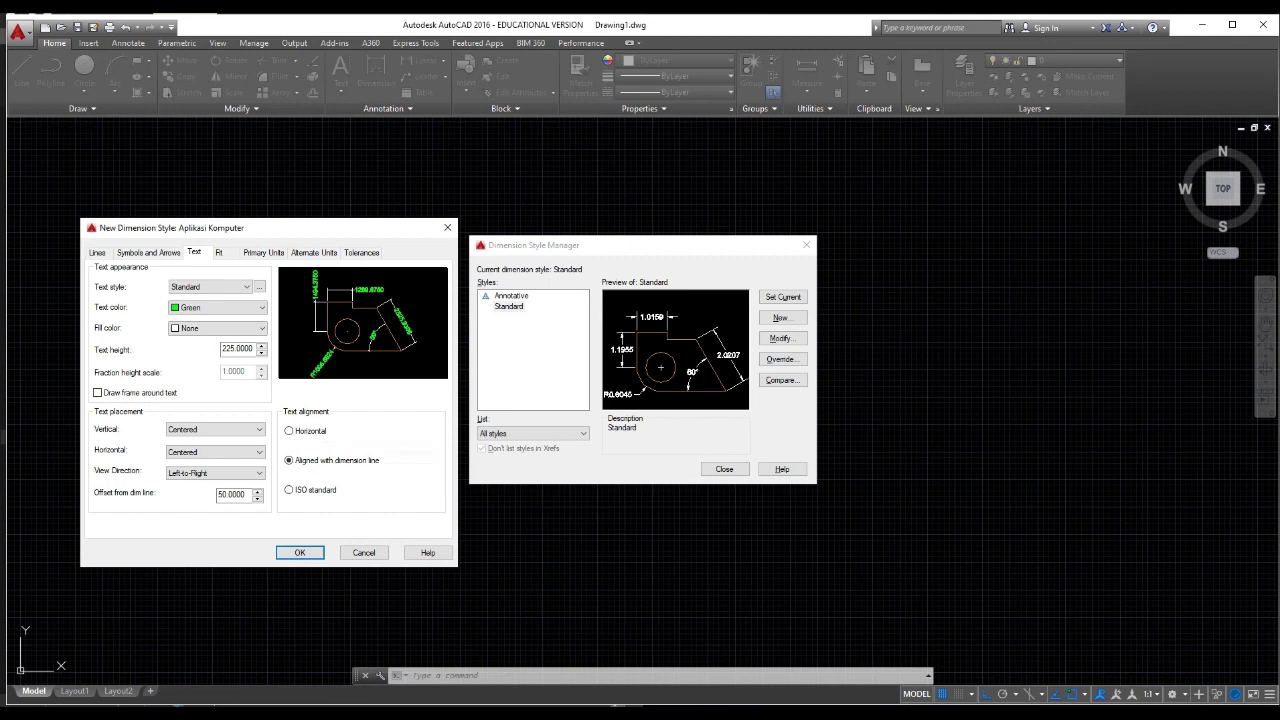
{"action": "left_click", "coordinate": [289, 431]}
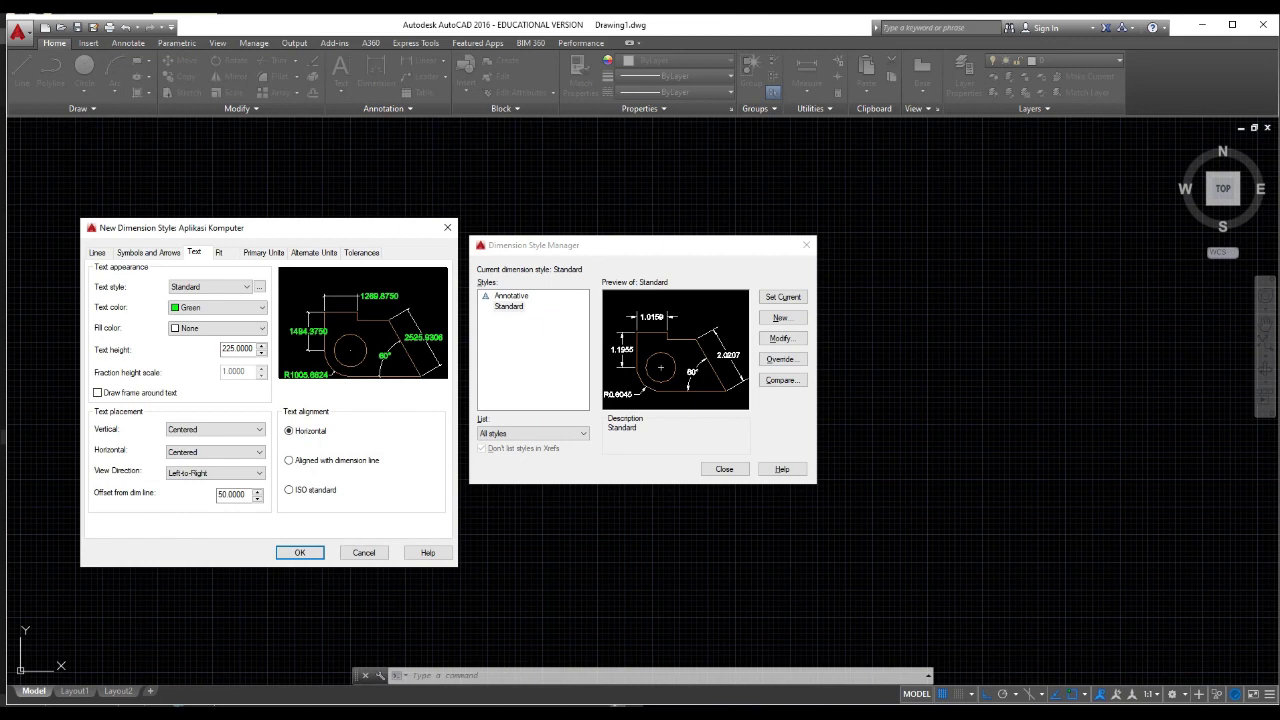
{"action": "left_click", "coordinate": [318, 460]}
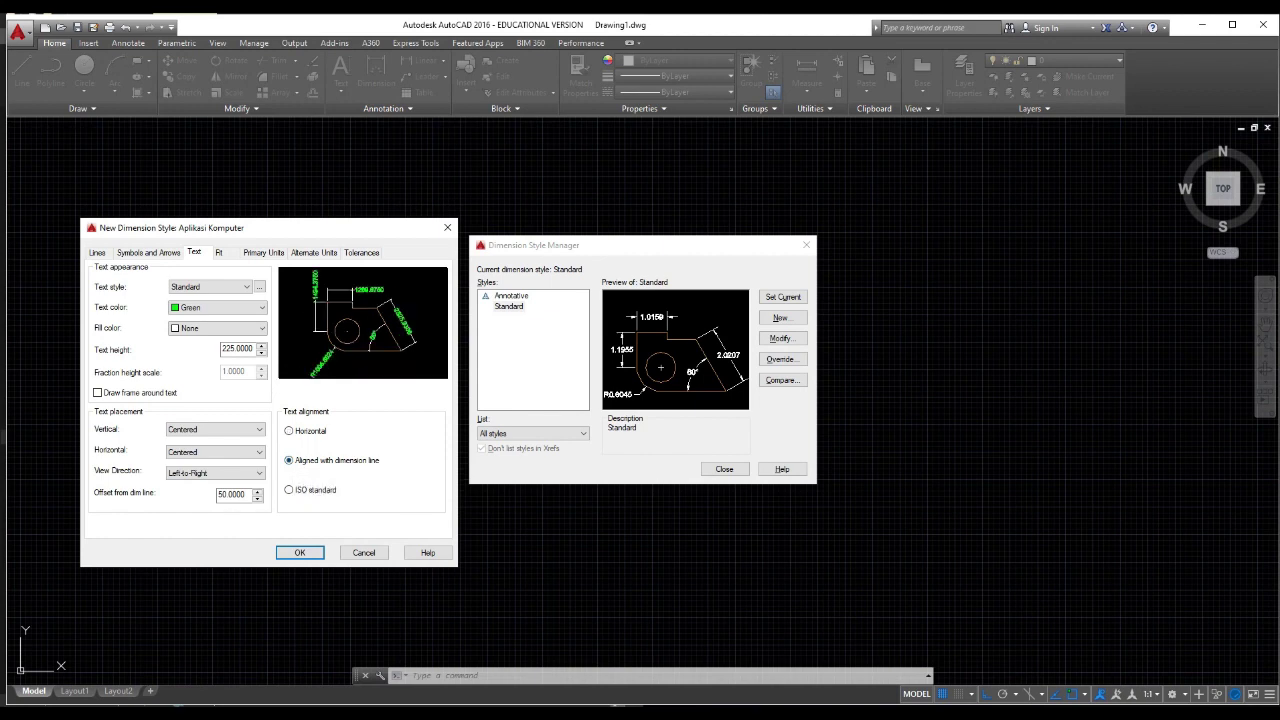
{"action": "left_click", "coordinate": [300, 490]}
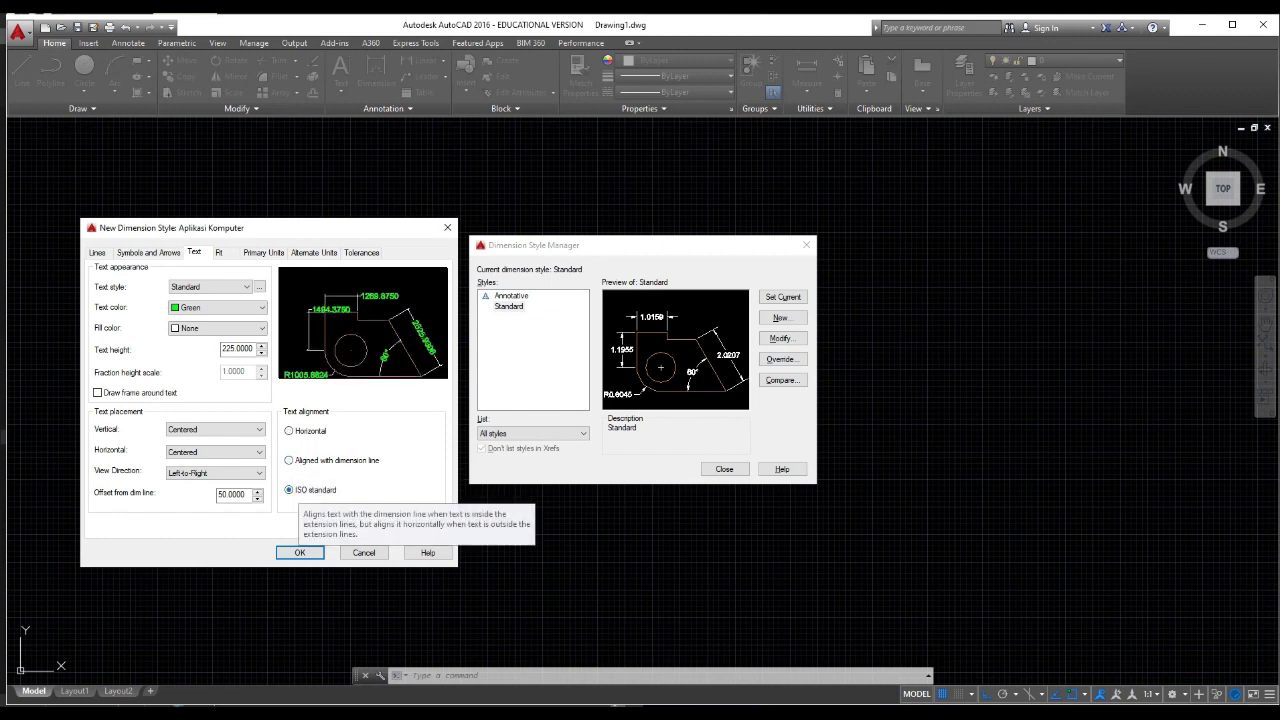
{"action": "left_click", "coordinate": [289, 460]}
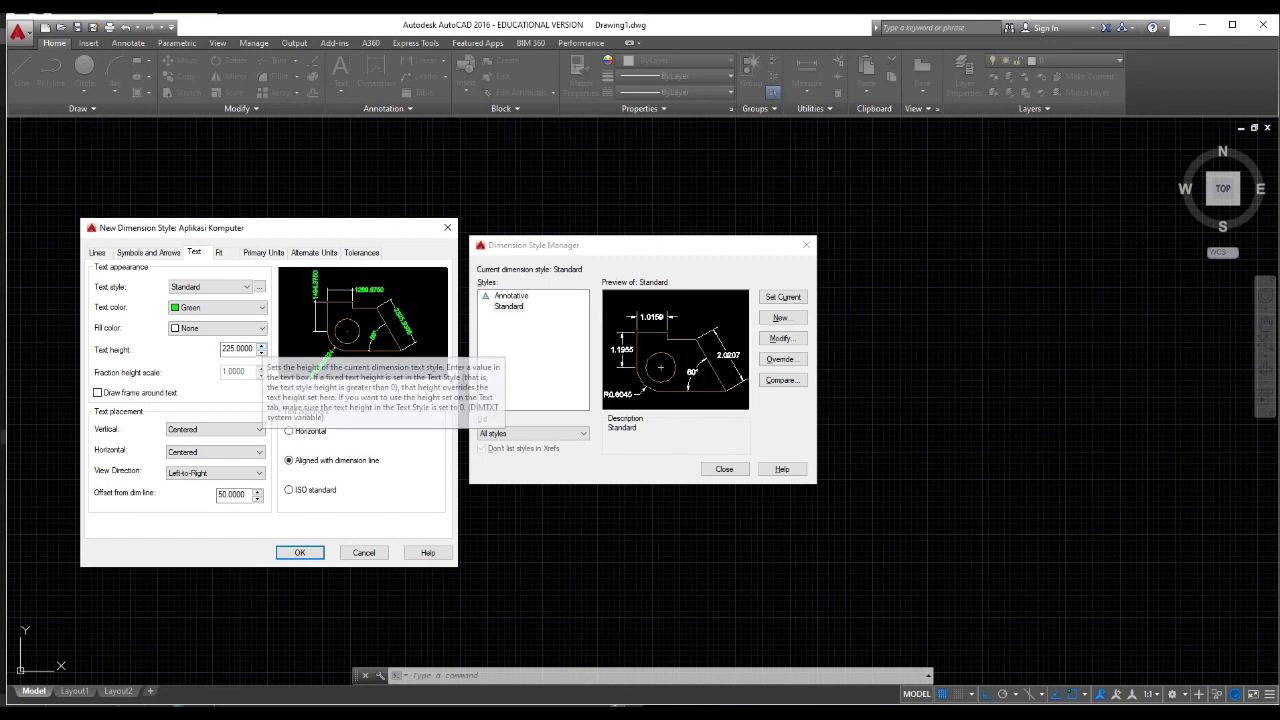
Set the linear dimension precision to 0.00 in the primary units and save the Aplikasi Komputer style
{"action": "left_click", "coordinate": [219, 252]}
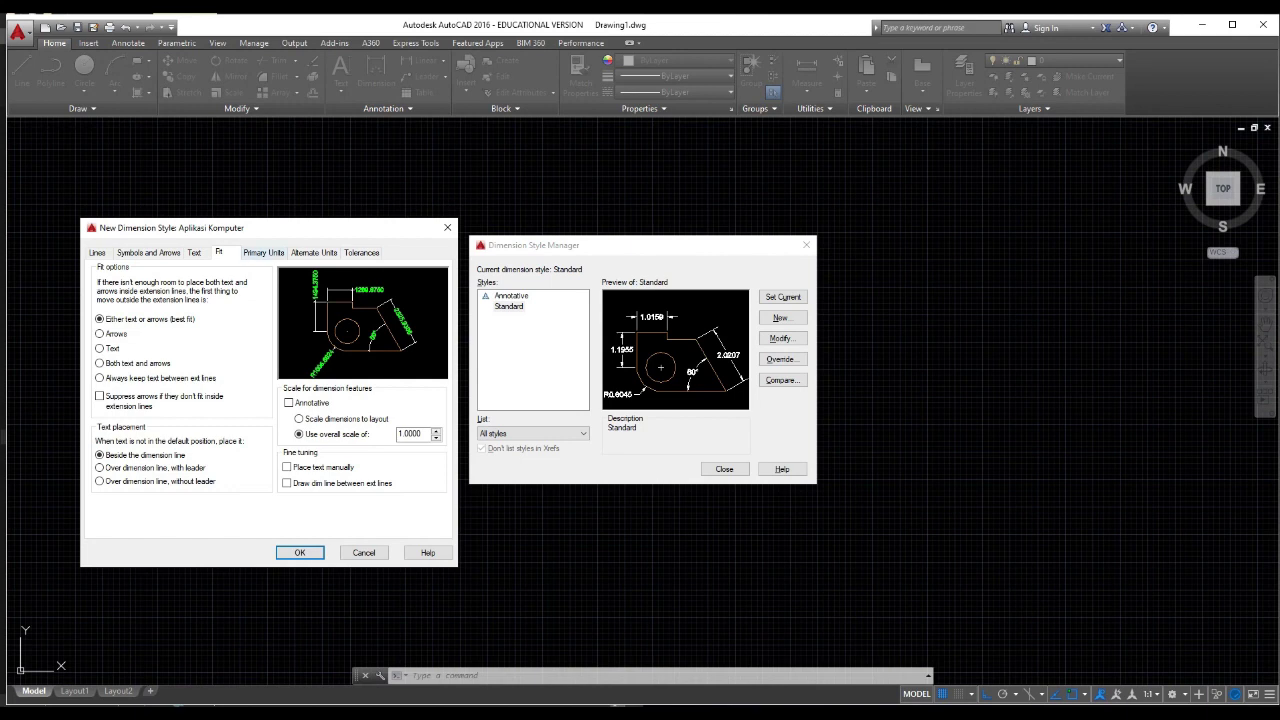
{"action": "left_click", "coordinate": [264, 253]}
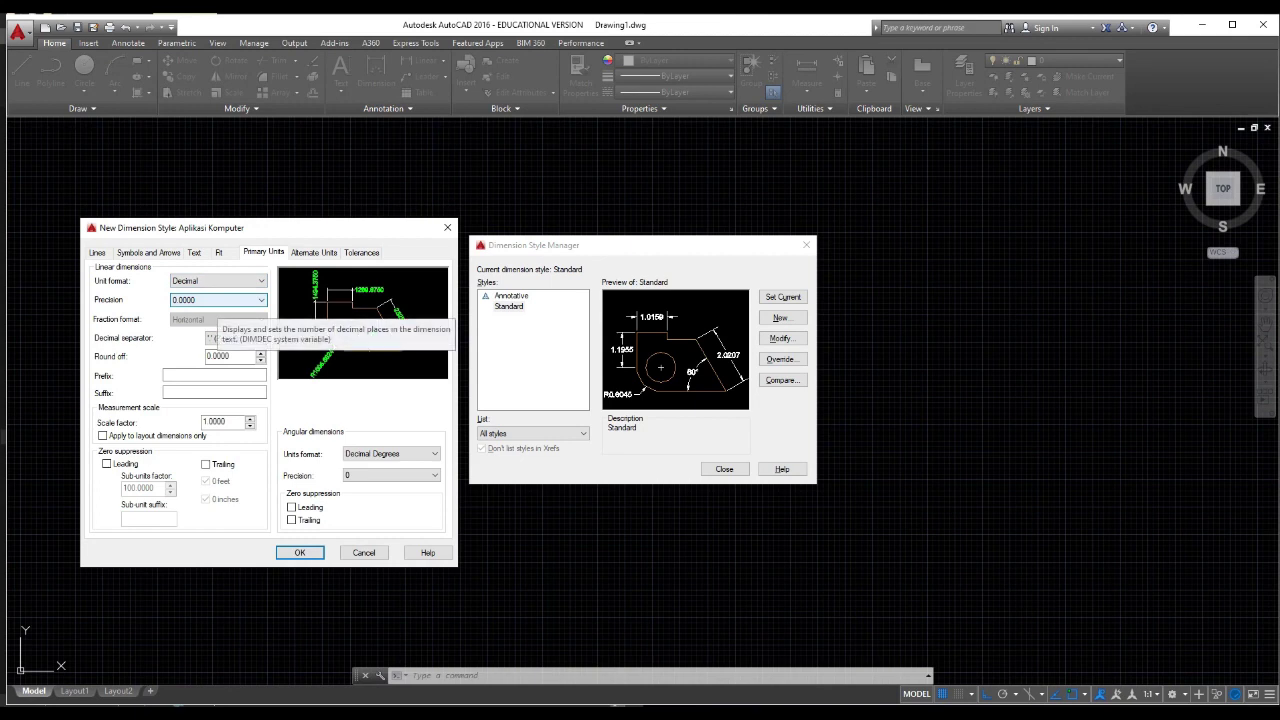
{"action": "left_click", "coordinate": [218, 300]}
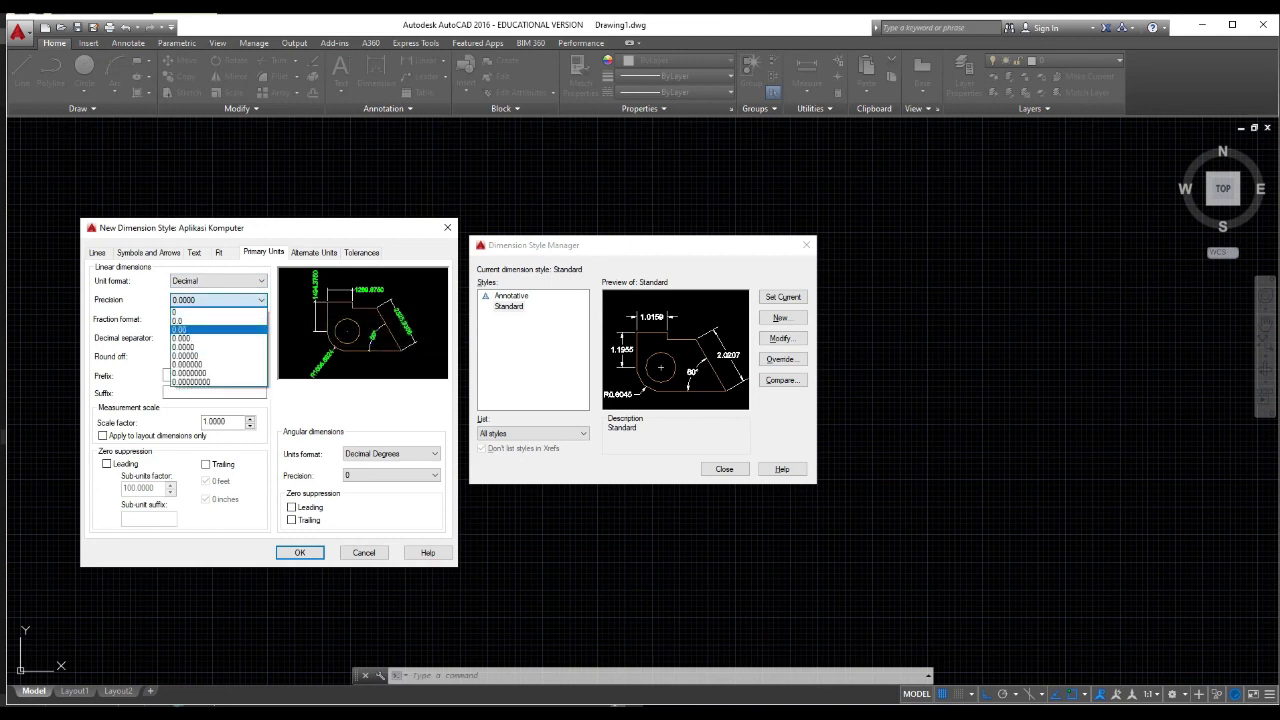
{"action": "left_click", "coordinate": [200, 329]}
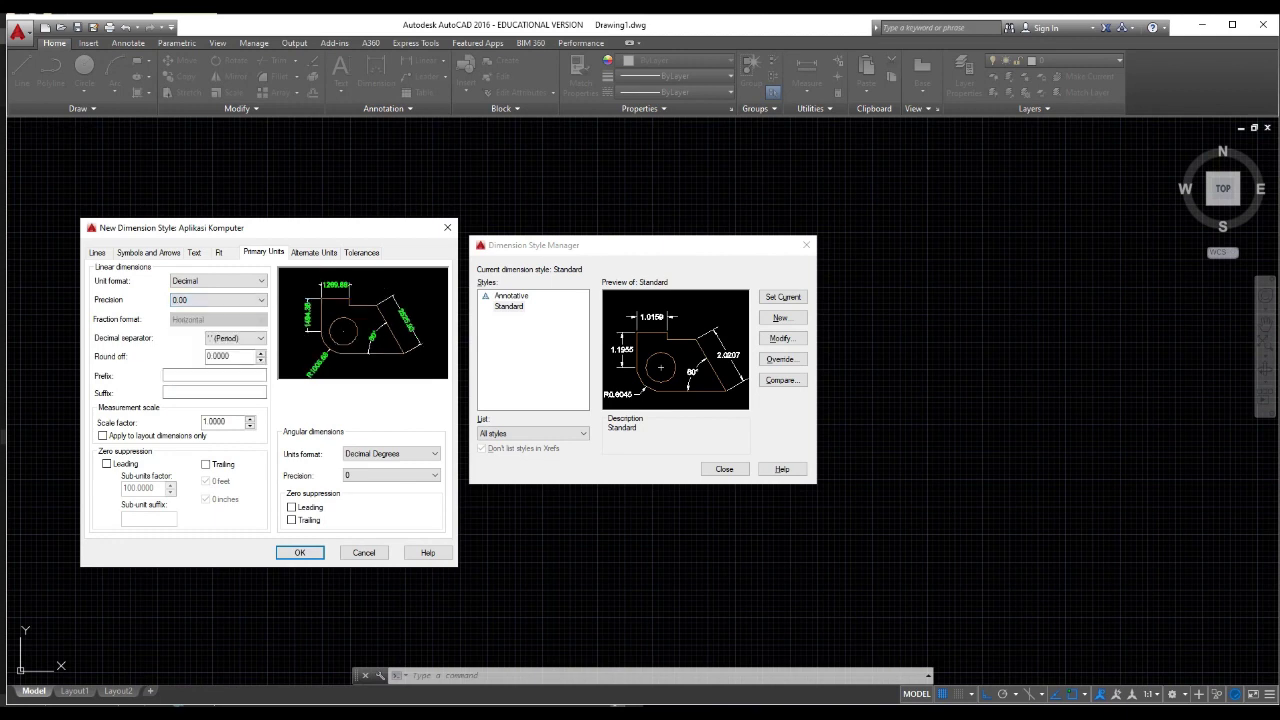
{"action": "double_click", "coordinate": [219, 357]}
{"action": "left_click", "coordinate": [313, 252]}
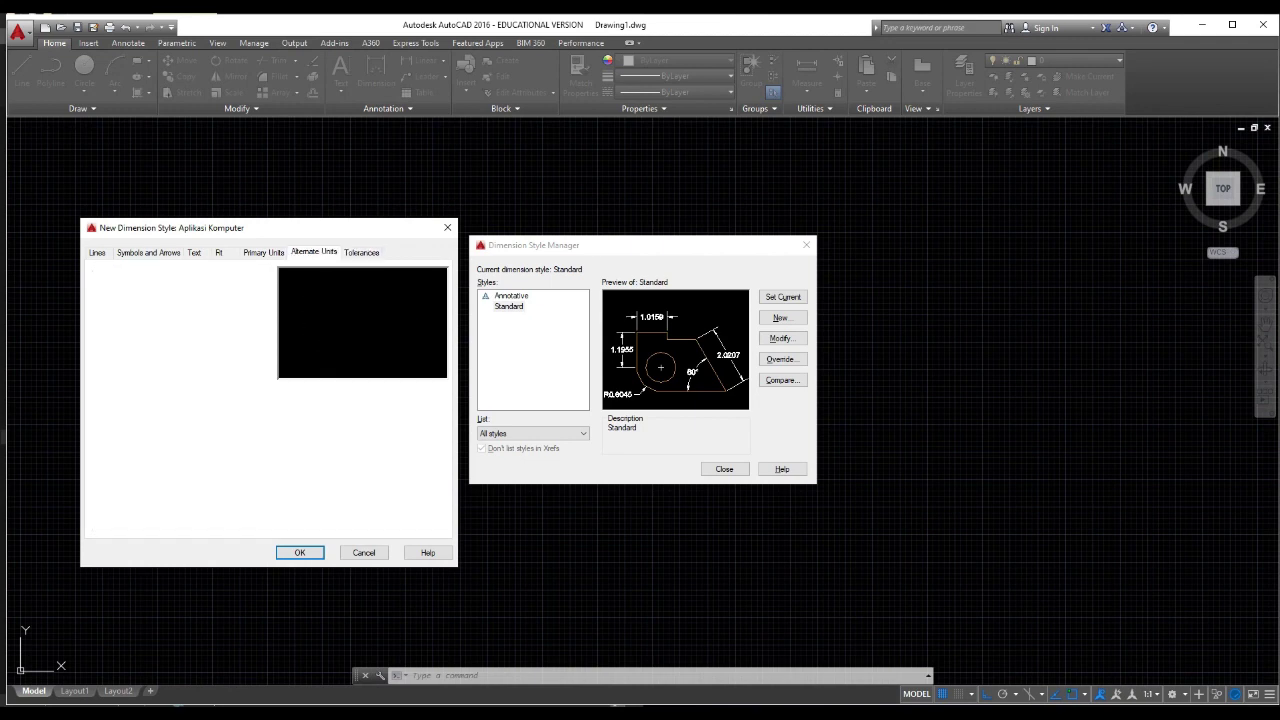
{"action": "left_click", "coordinate": [299, 552]}
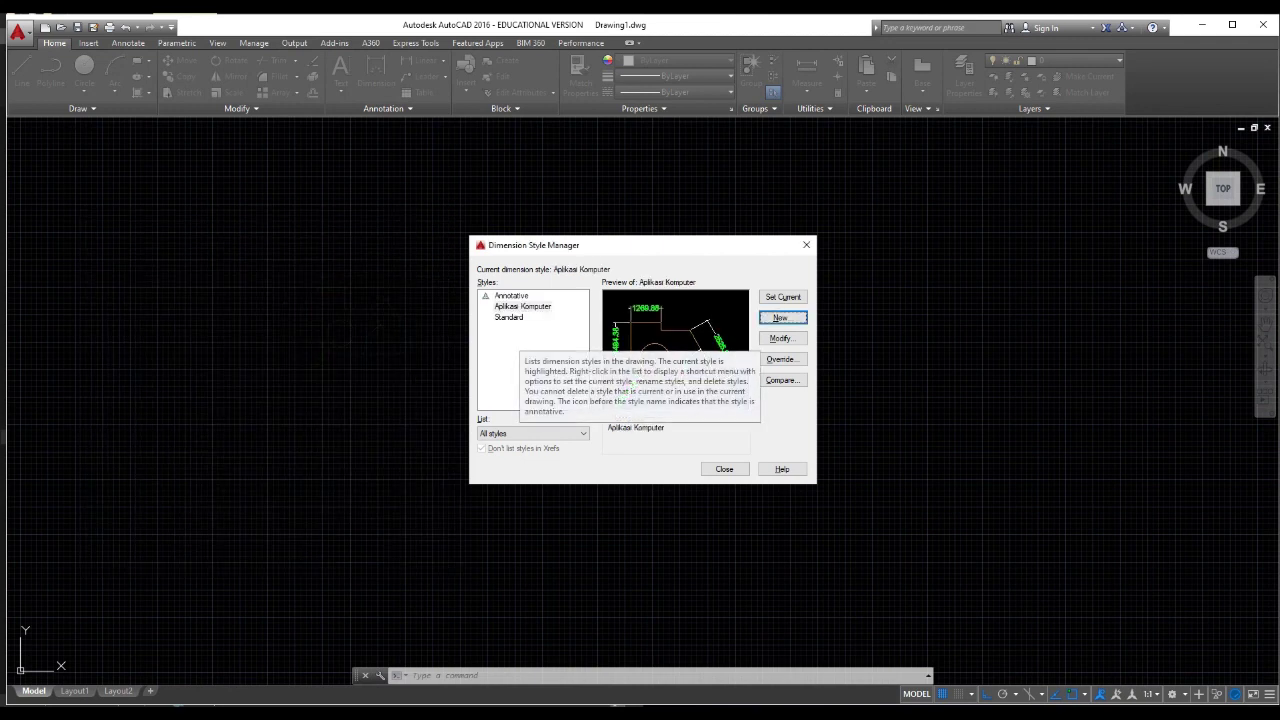
Compare the previews of the listed dimension styles, make Aplikasi Komputer the current style and close the style manager
{"action": "left_click", "coordinate": [509, 317]}
{"action": "left_click", "coordinate": [522, 307]}
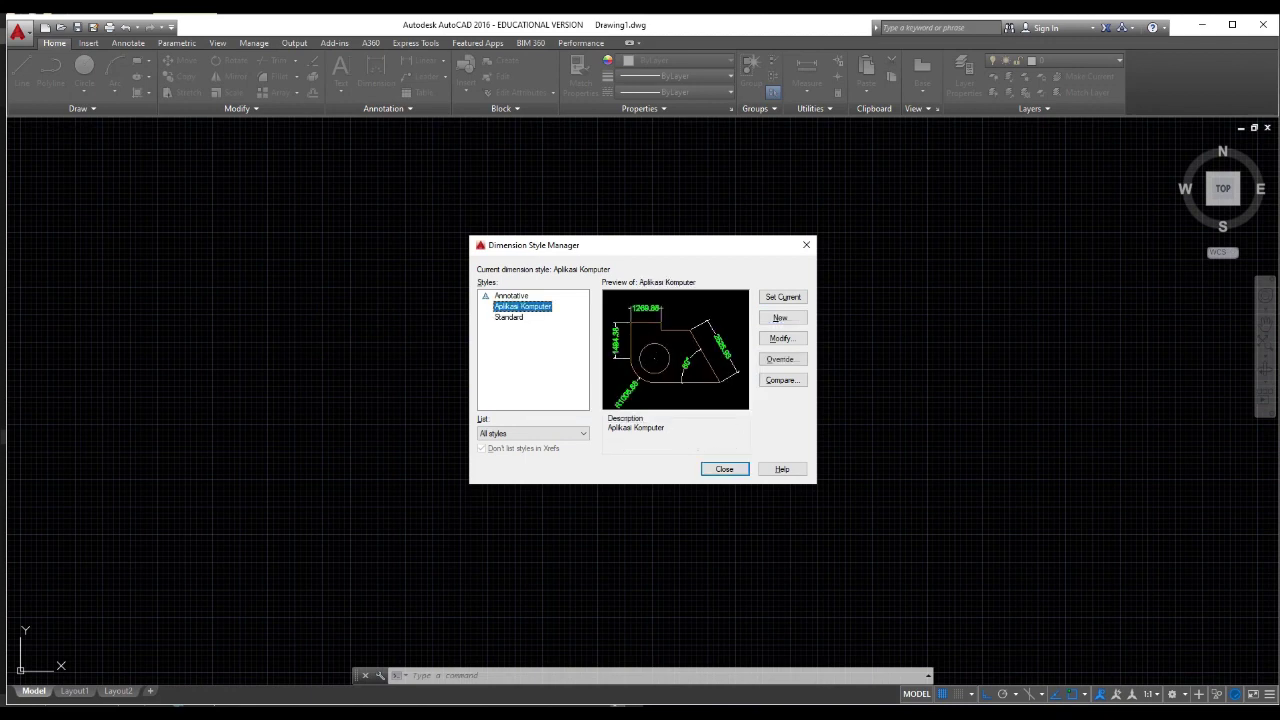
{"action": "left_click", "coordinate": [512, 296]}
{"action": "left_click", "coordinate": [522, 307]}
{"action": "left_click", "coordinate": [509, 317]}
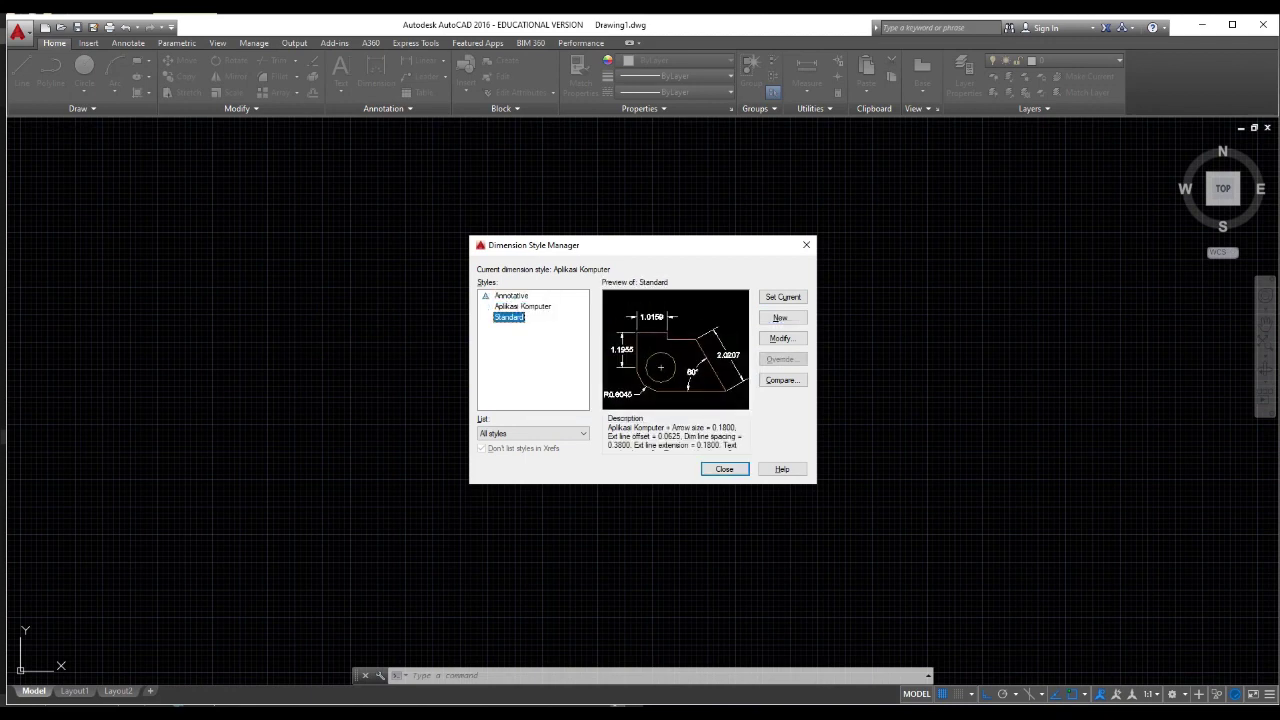
{"action": "left_click", "coordinate": [522, 307]}
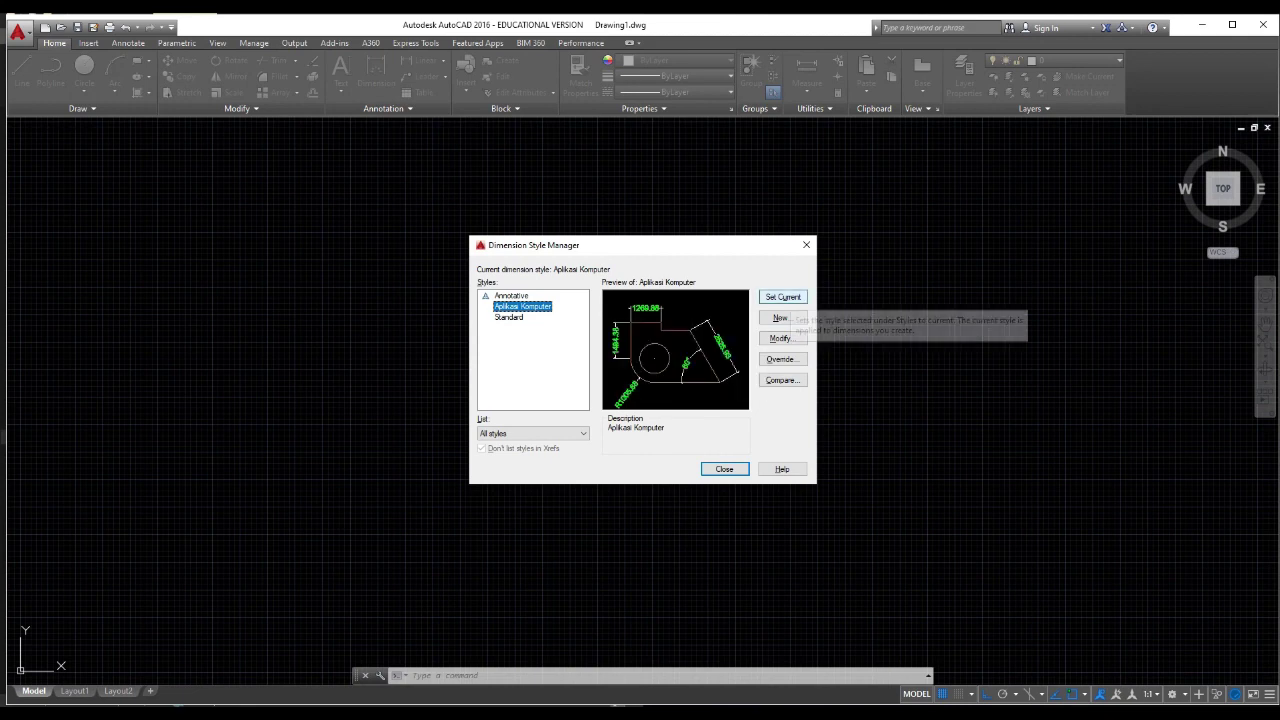
{"action": "left_click", "coordinate": [783, 297]}
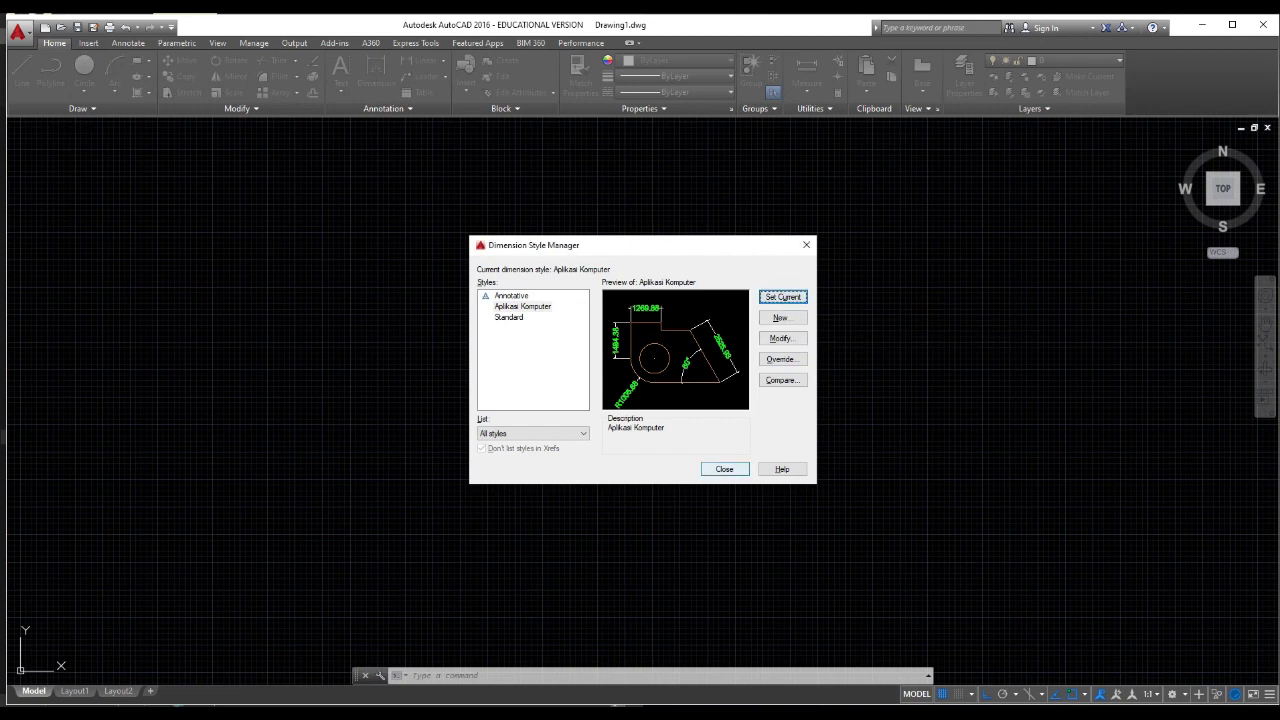
{"action": "left_click", "coordinate": [725, 469]}
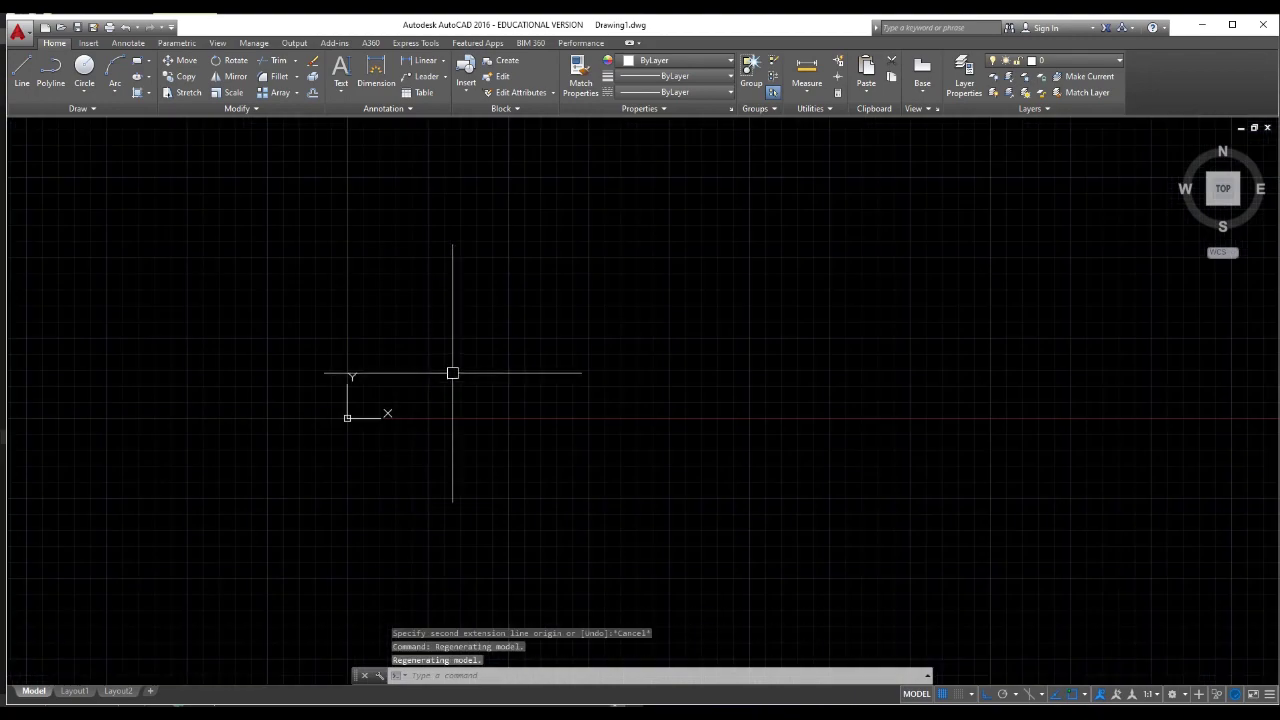
Place a horizontal test dimension about 2517 units long in the empty drawing, with its dimension line above the measured points
{"action": "middle_click_drag", "start_coordinate": [453, 373], "coordinate": [384, 385]}
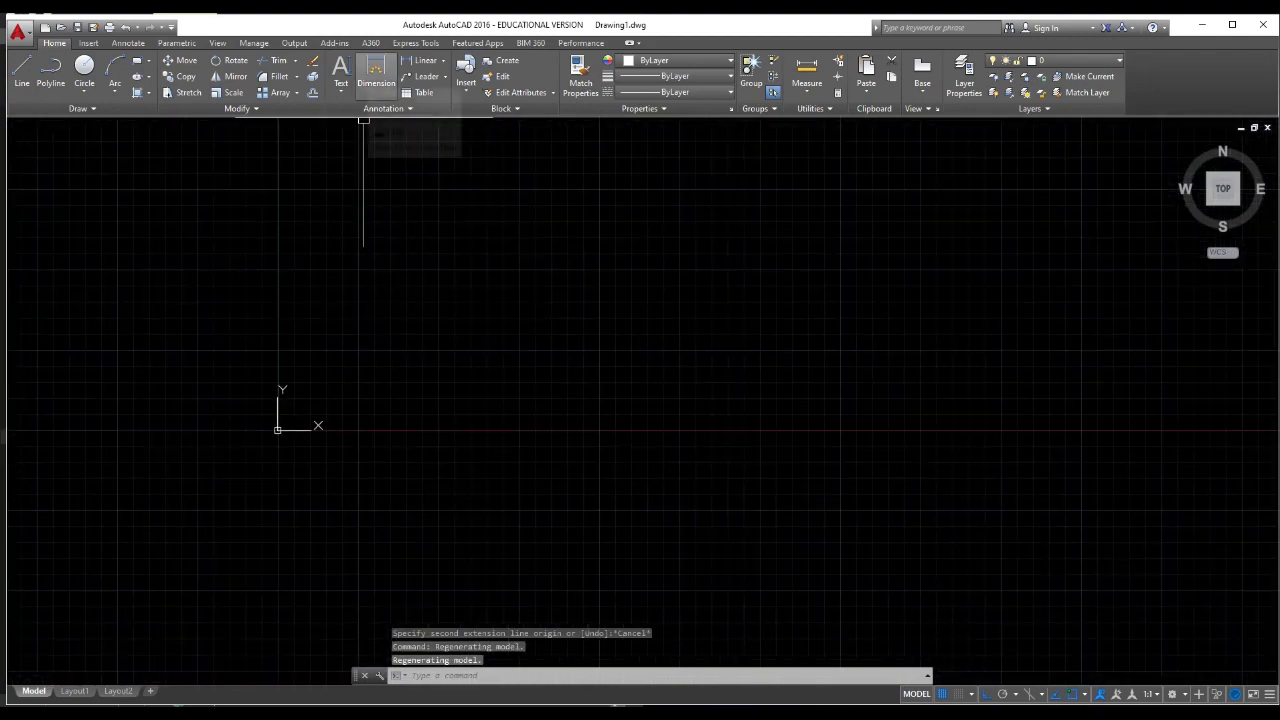
{"action": "left_click", "coordinate": [374, 74]}
{"action": "left_click", "coordinate": [397, 391]}
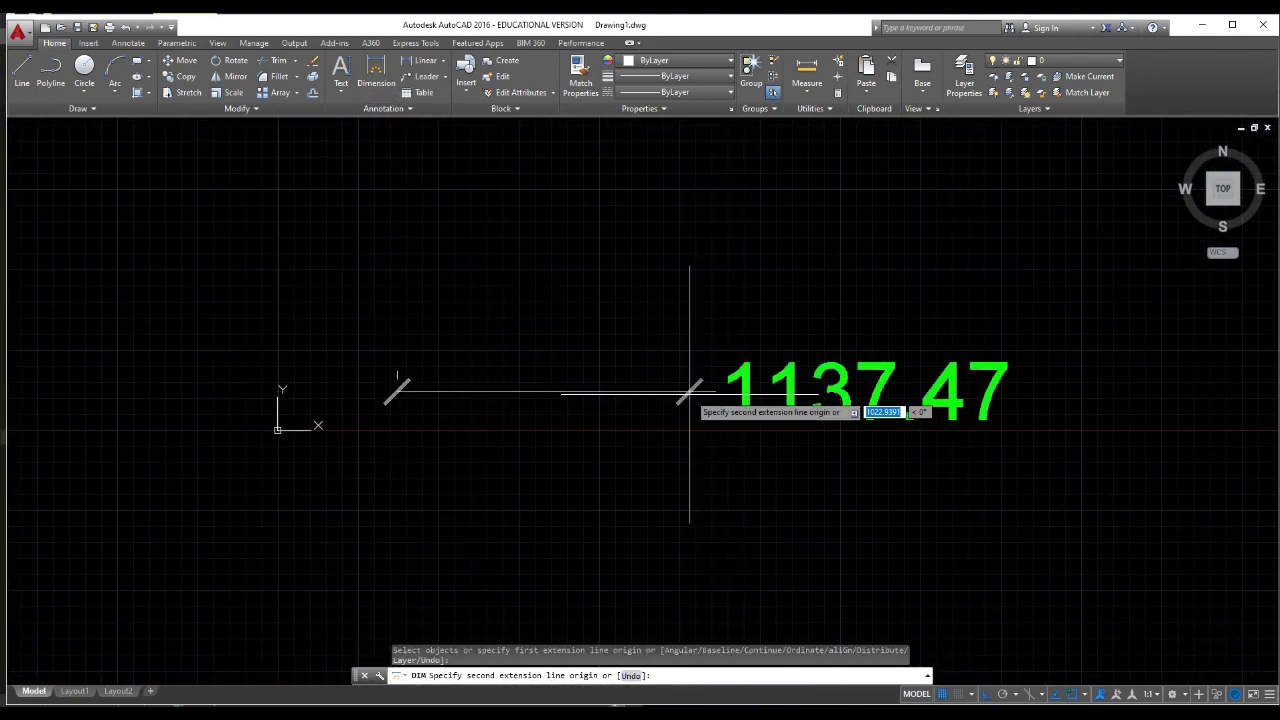
{"action": "left_click", "coordinate": [1044, 391]}
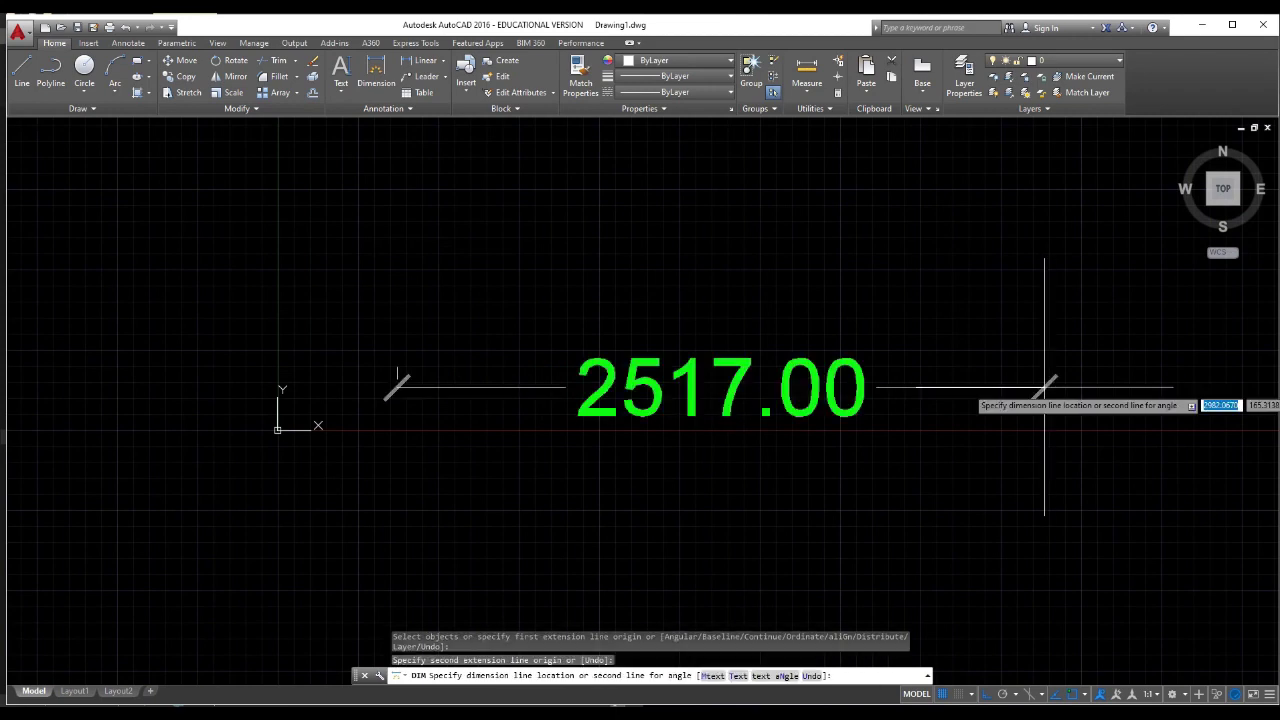
{"action": "left_click", "coordinate": [1037, 243]}
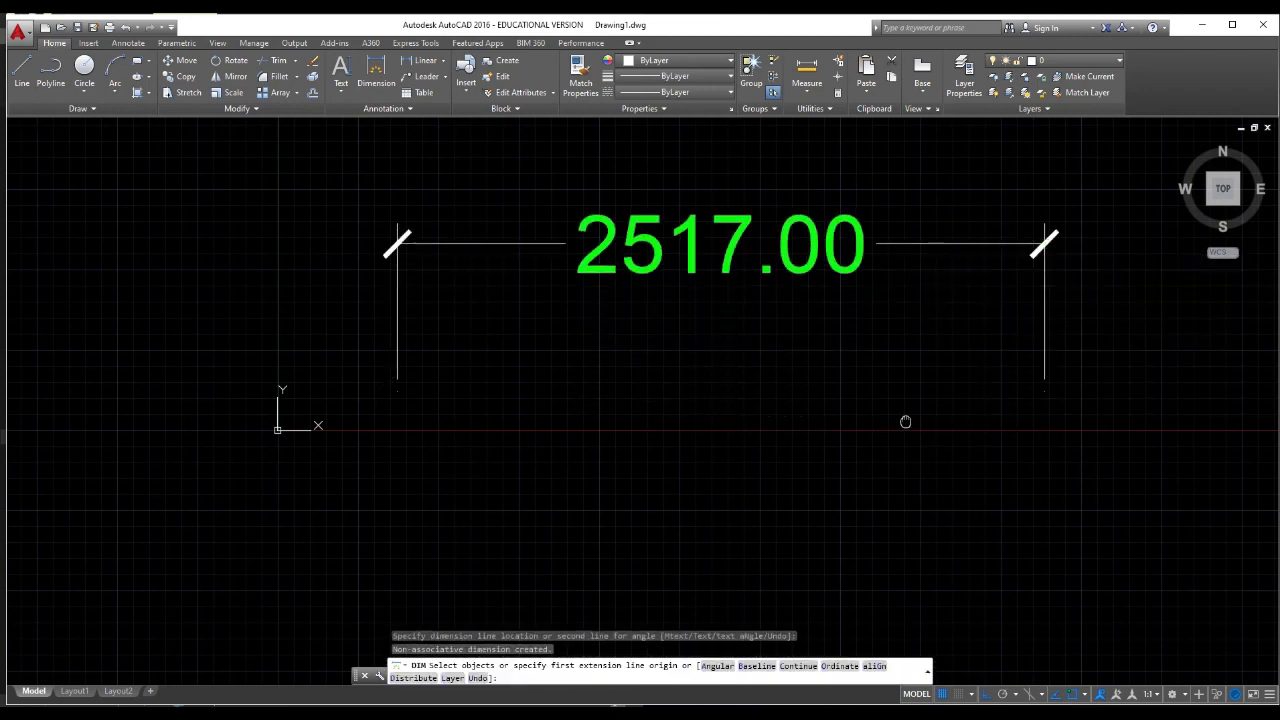
{"action": "middle_click_drag", "start_coordinate": [906, 420], "coordinate": [779, 463]}
{"action": "key", "text": "Escape"}
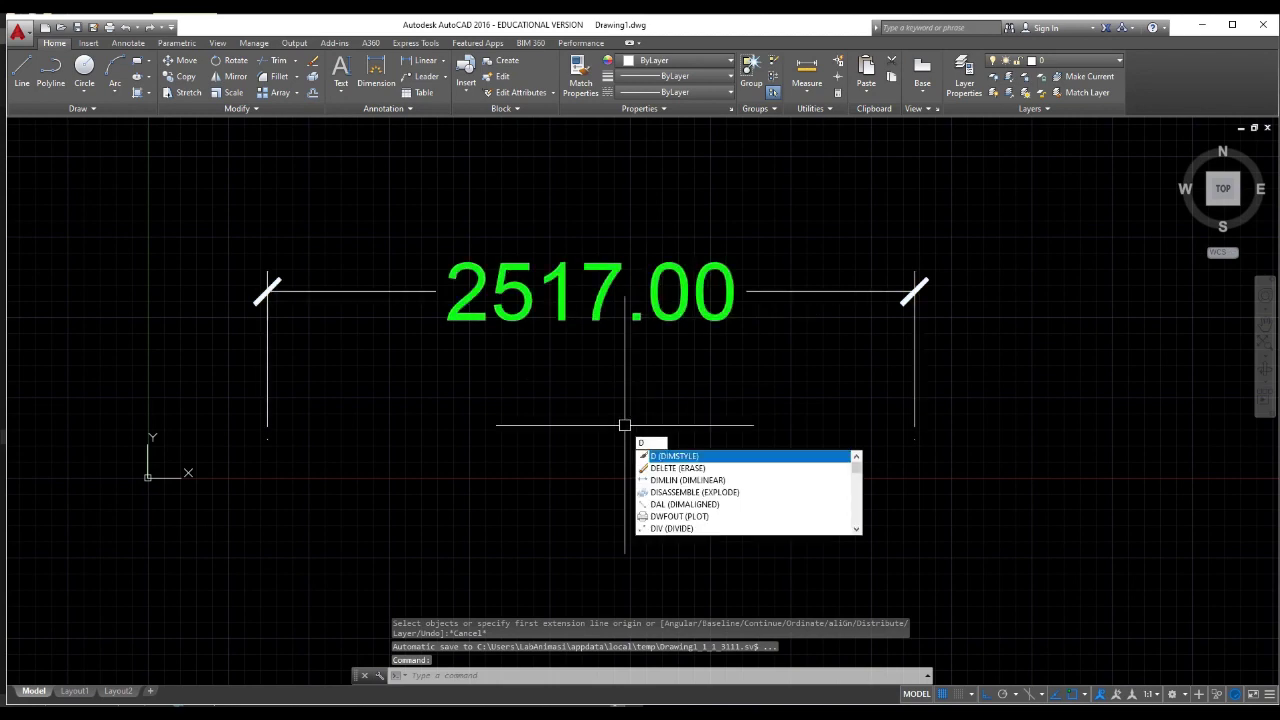
Modify the Aplikasi Komputer dimension style to use a text height of 200 and close the style manager
{"action": "key", "text": "Return"}
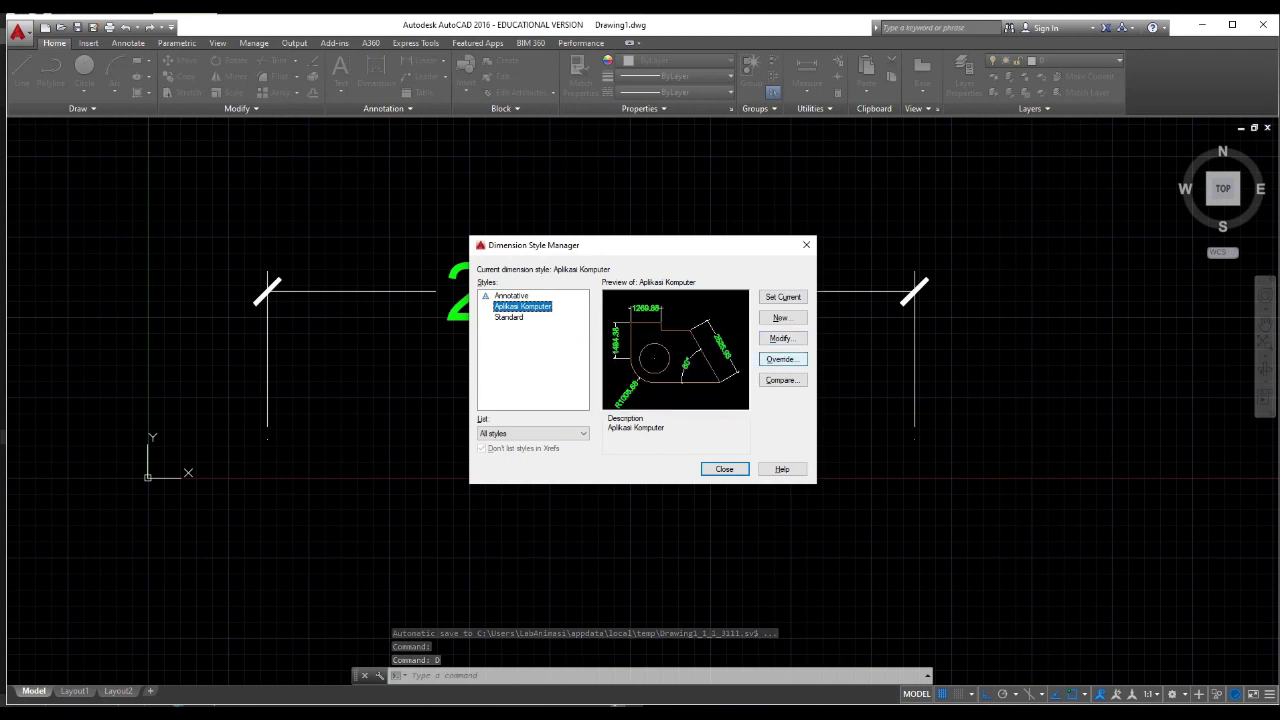
{"action": "left_click", "coordinate": [782, 338]}
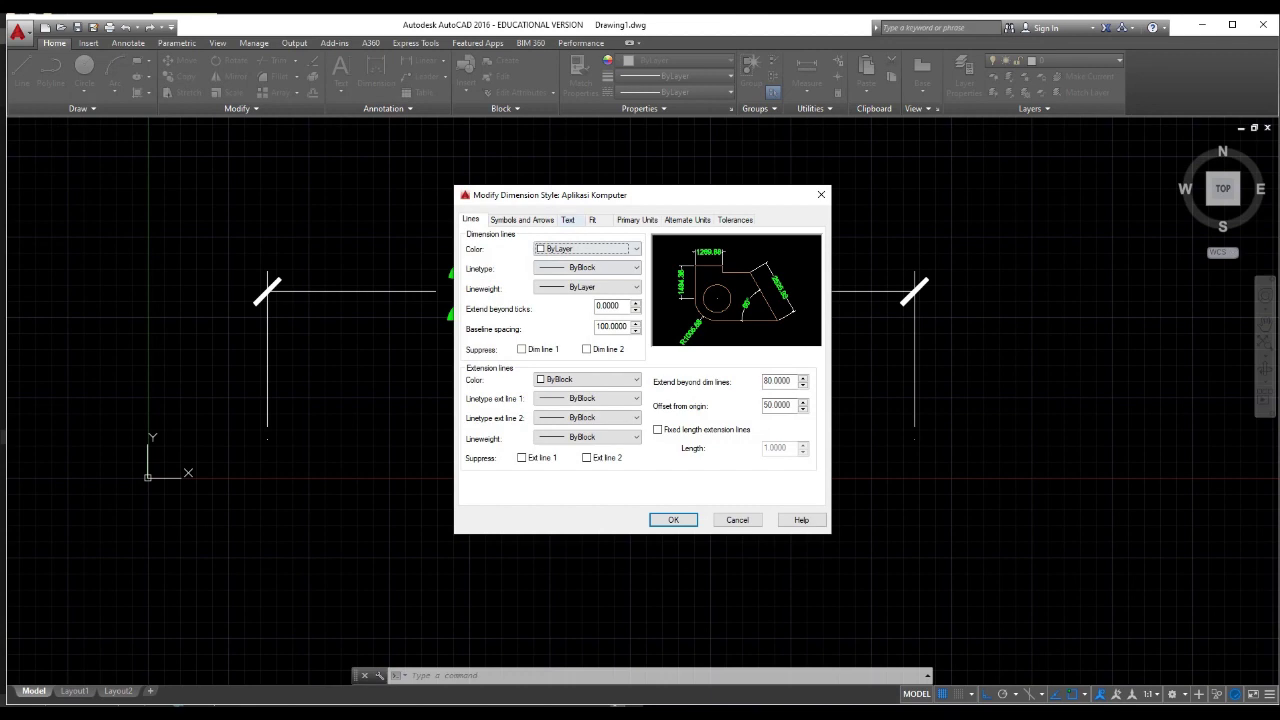
{"action": "left_click", "coordinate": [567, 219]}
{"action": "left_click_drag", "start_coordinate": [627, 316], "coordinate": [614, 316]}
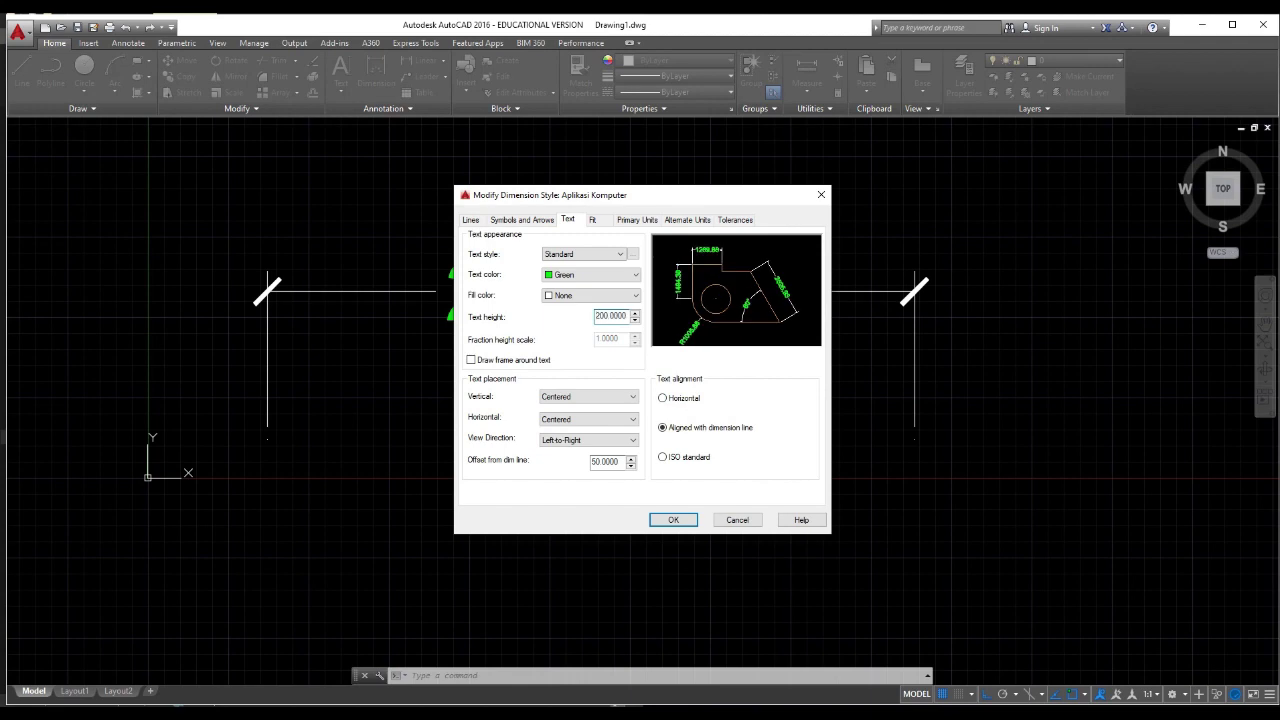
{"action": "key", "text": "Return"}
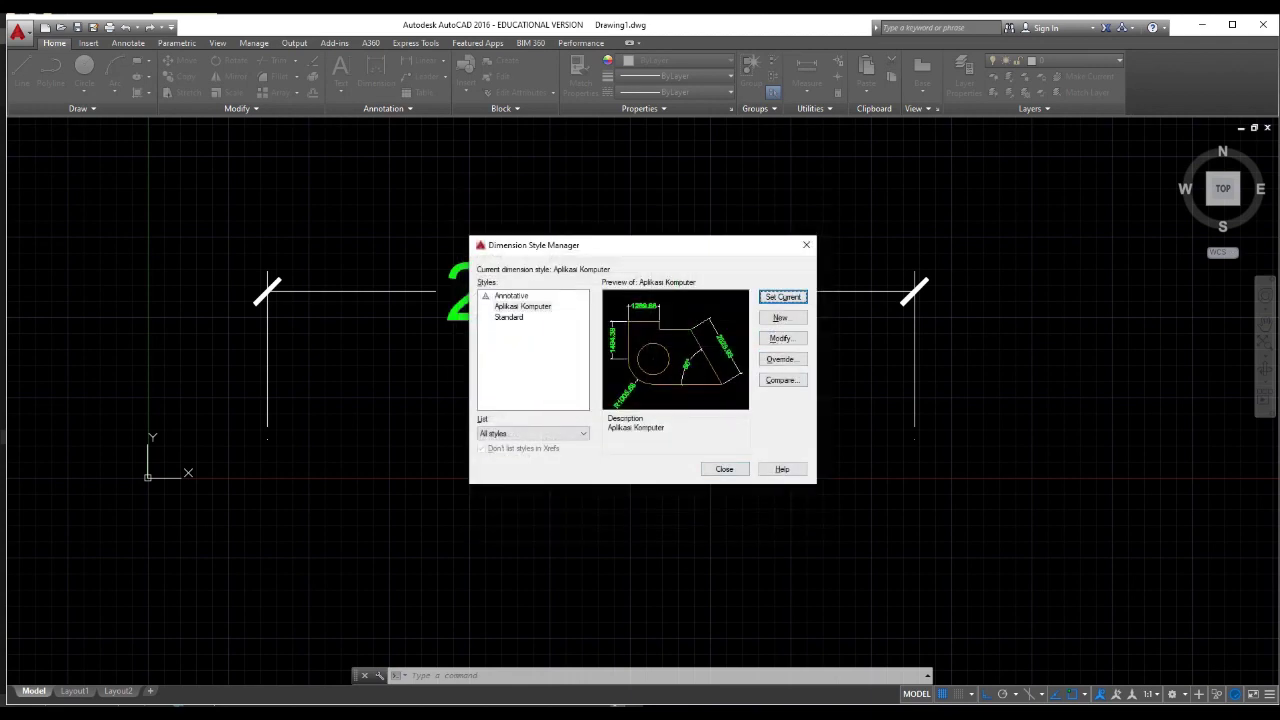
{"action": "key", "text": "Return"}
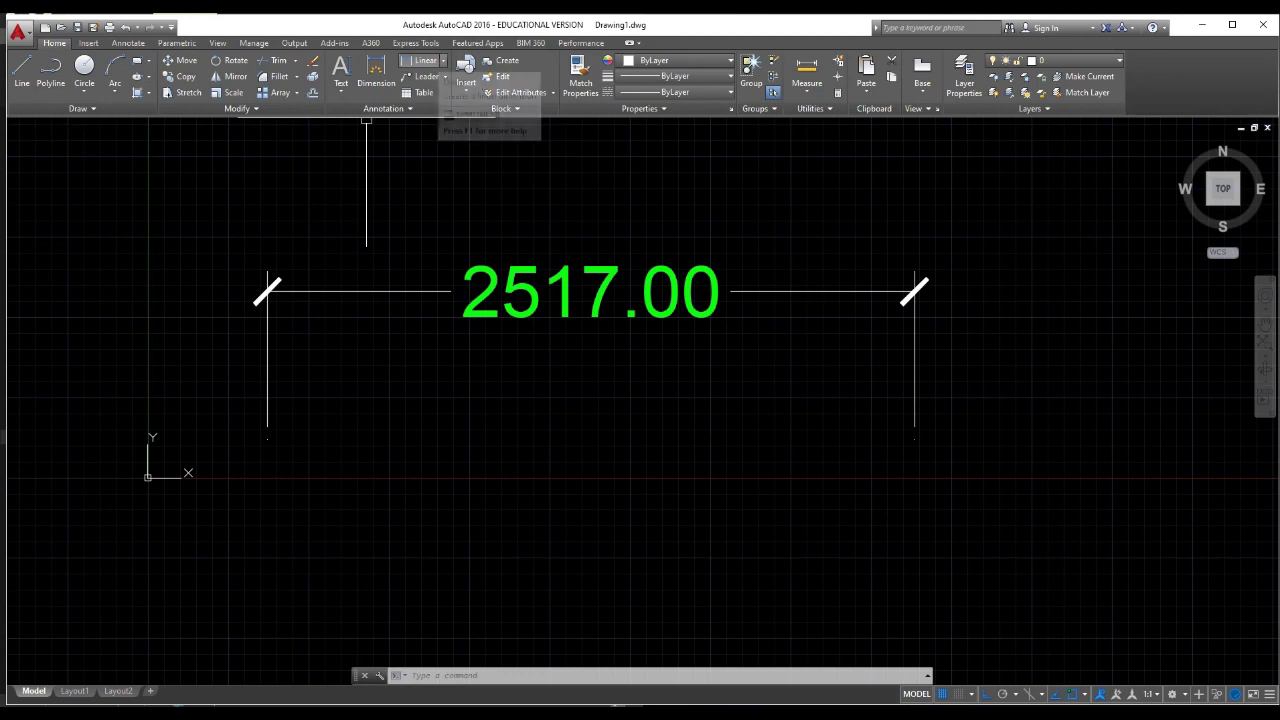
{"action": "left_click", "coordinate": [443, 60]}
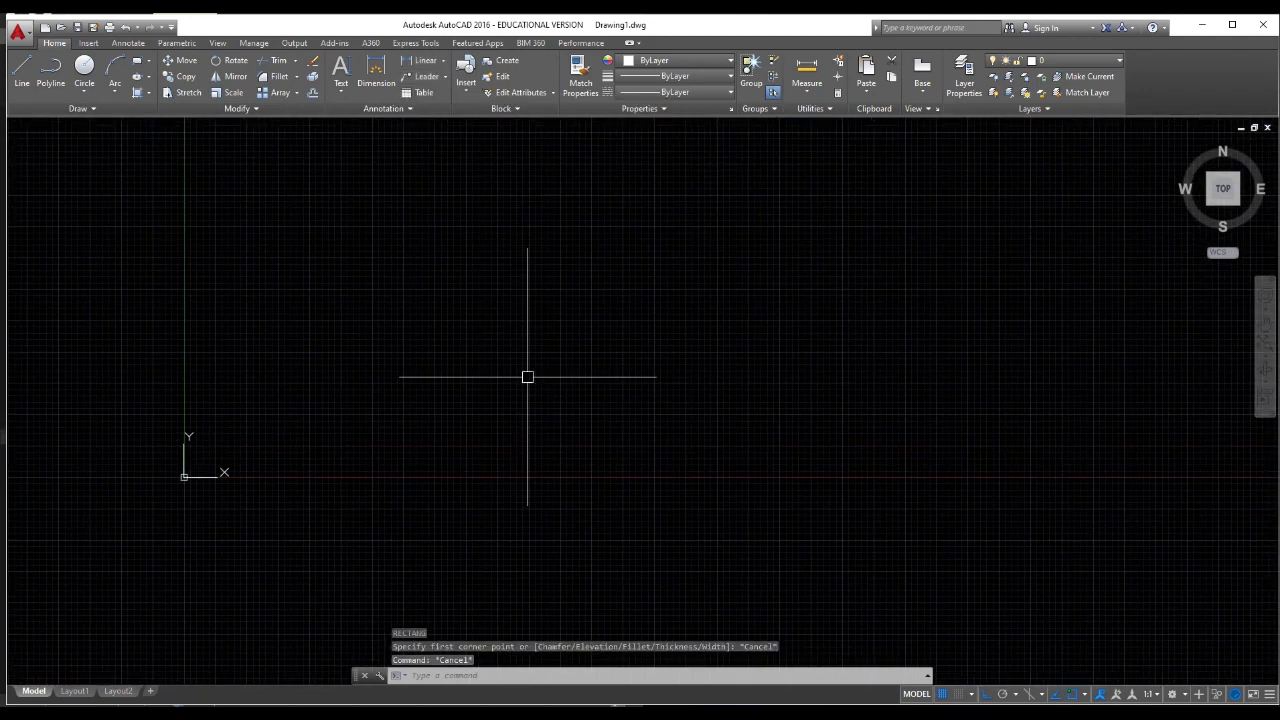
Draw a rectangle 5000 units wide and 2500 units high in the empty drawing area
{"action": "type", "text": "rec"}
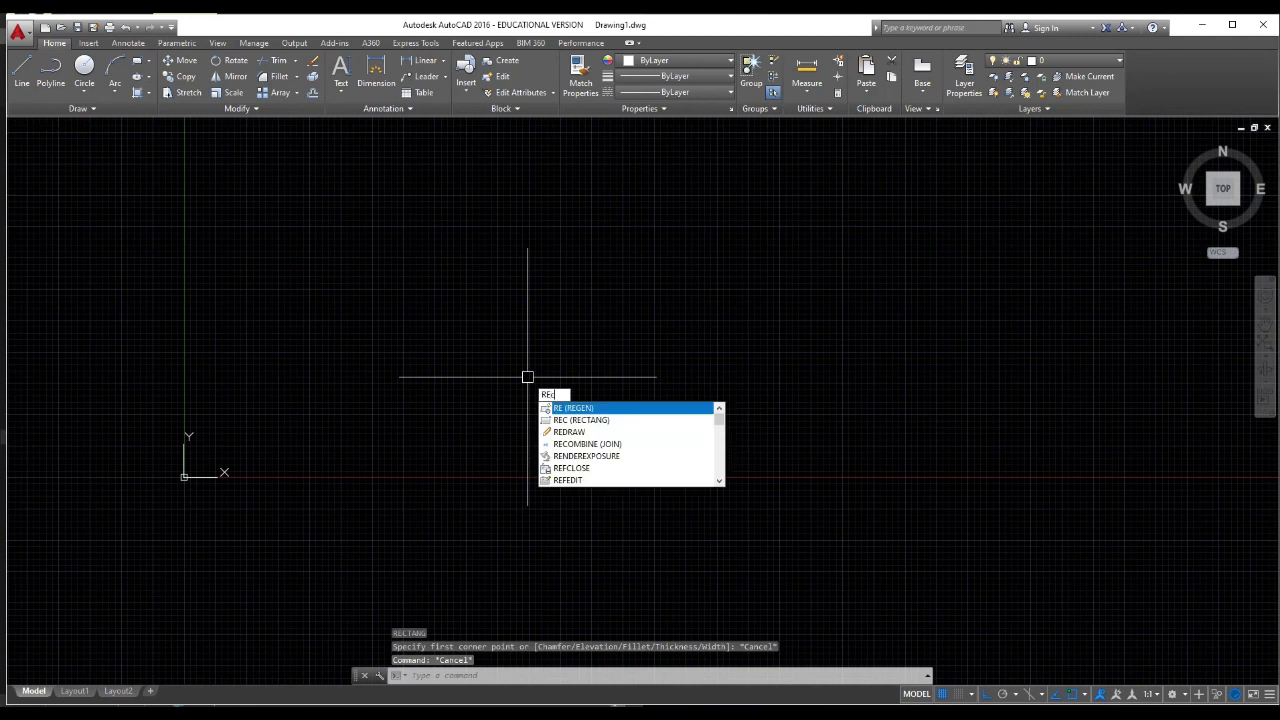
{"action": "key", "text": "Return"}
{"action": "left_click", "coordinate": [392, 270]}
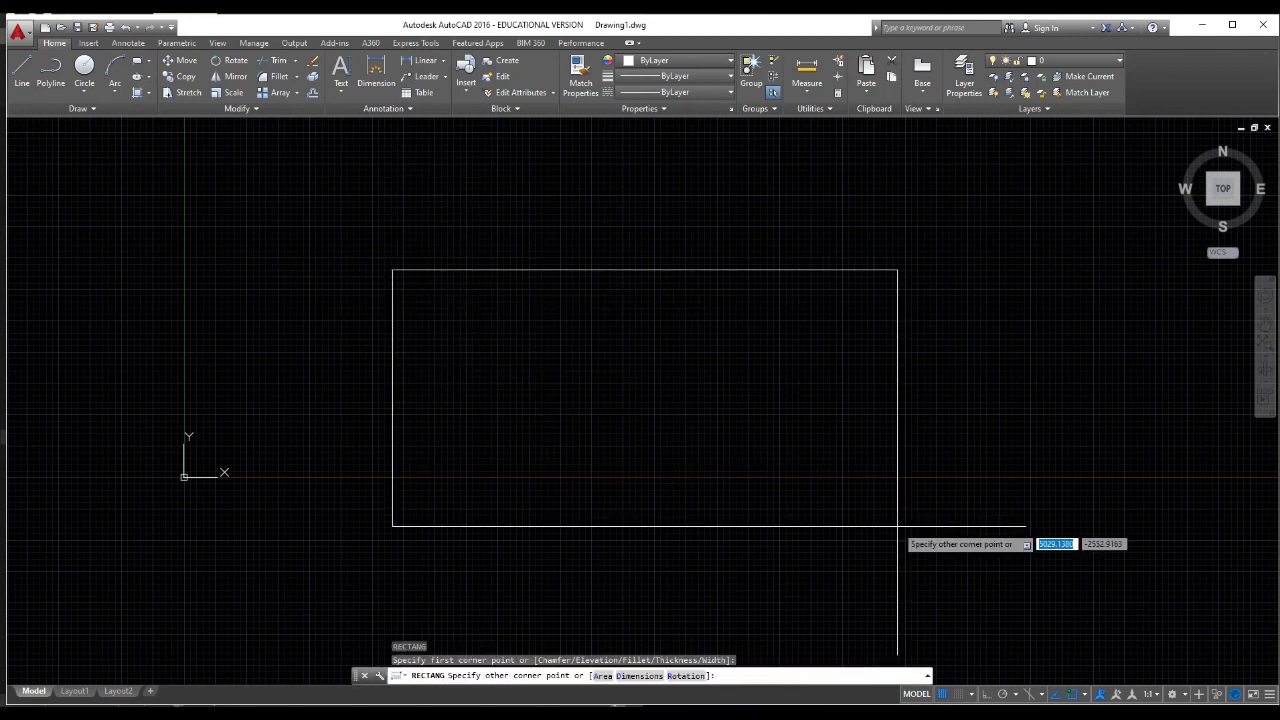
{"action": "key", "text": "Tab"}
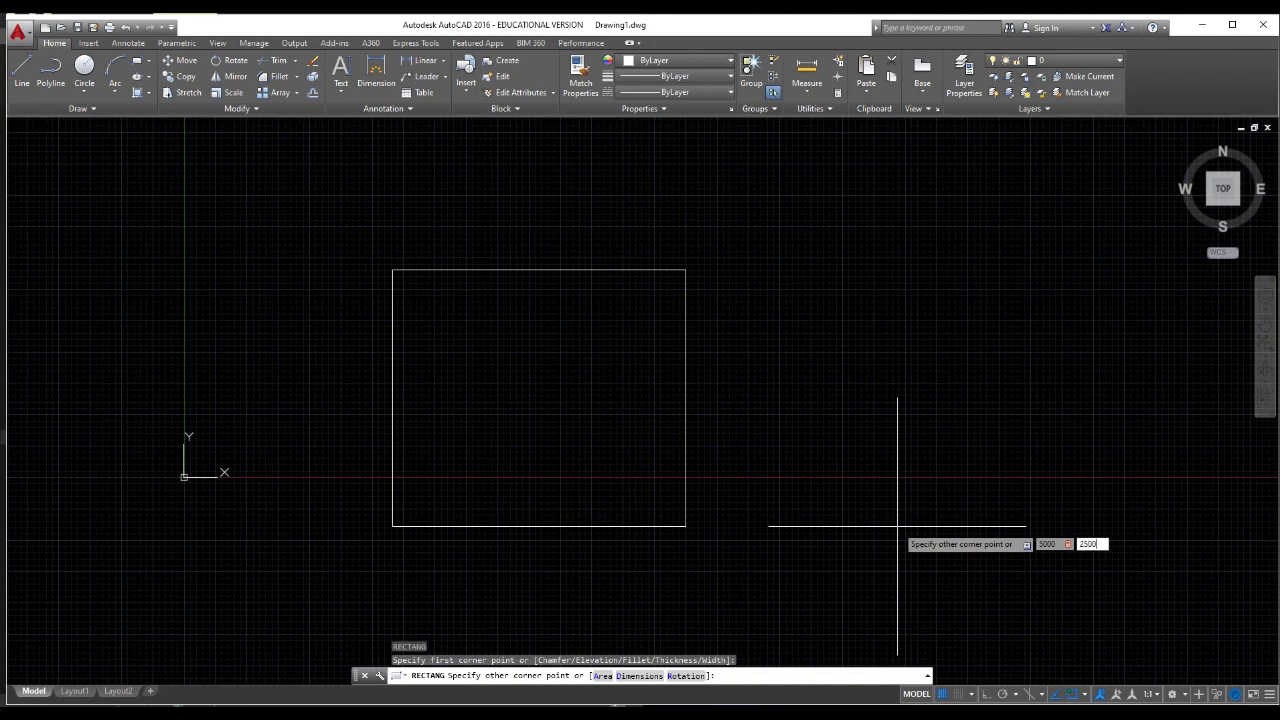
{"action": "key", "text": "Return"}
{"action": "middle_click_drag", "start_coordinate": [883, 409], "coordinate": [895, 505]}
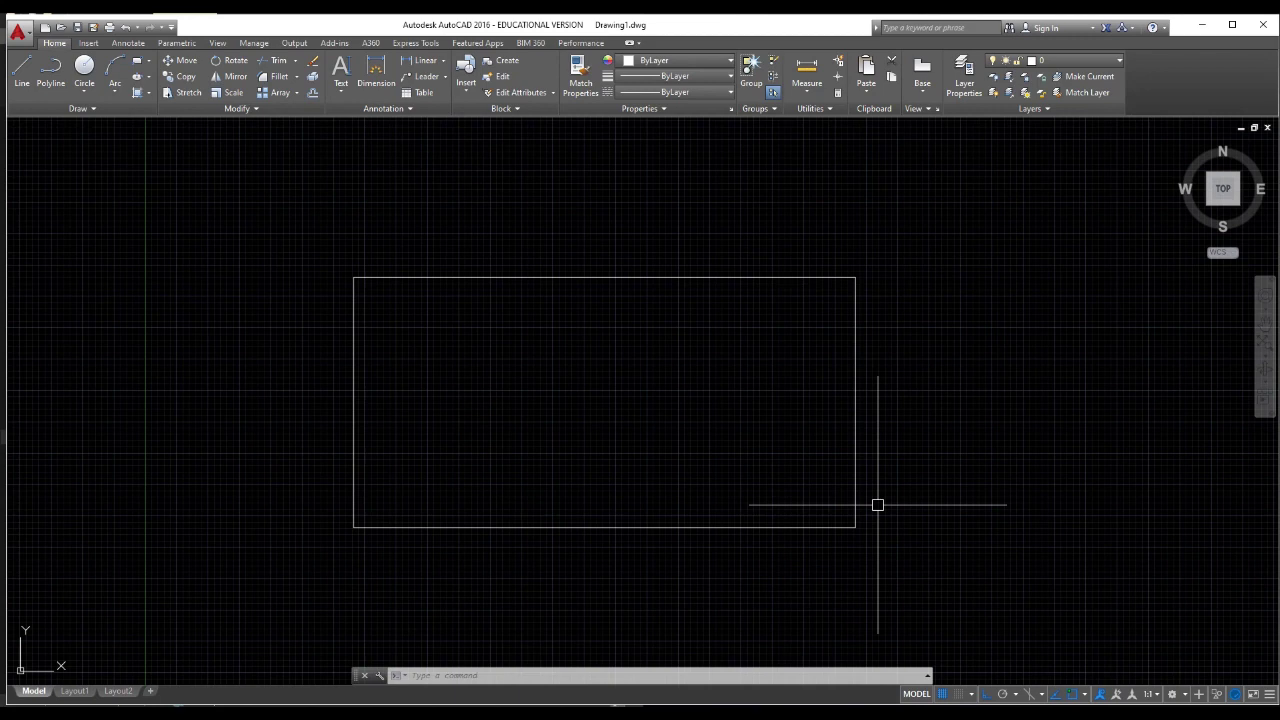
Add a linear dimension to the rectangle's top edge, placing its dimension line above the edge
{"action": "left_click", "coordinate": [443, 60]}
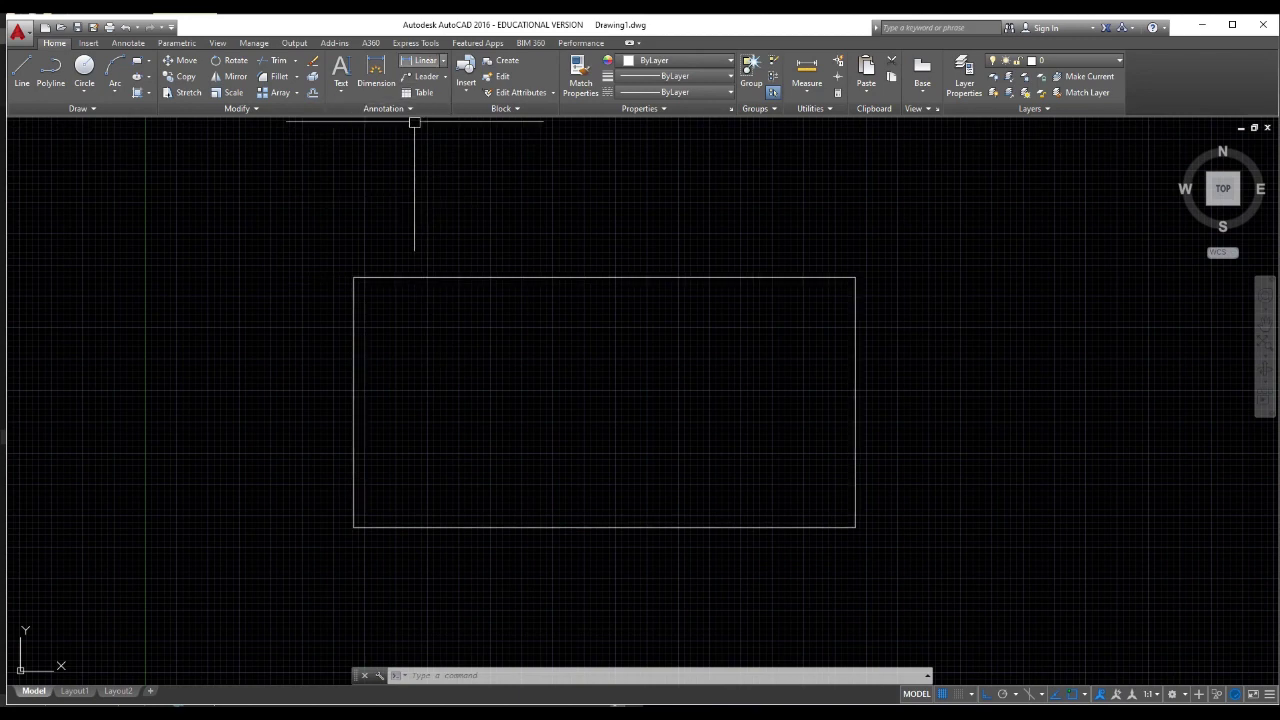
{"action": "left_click", "coordinate": [443, 60]}
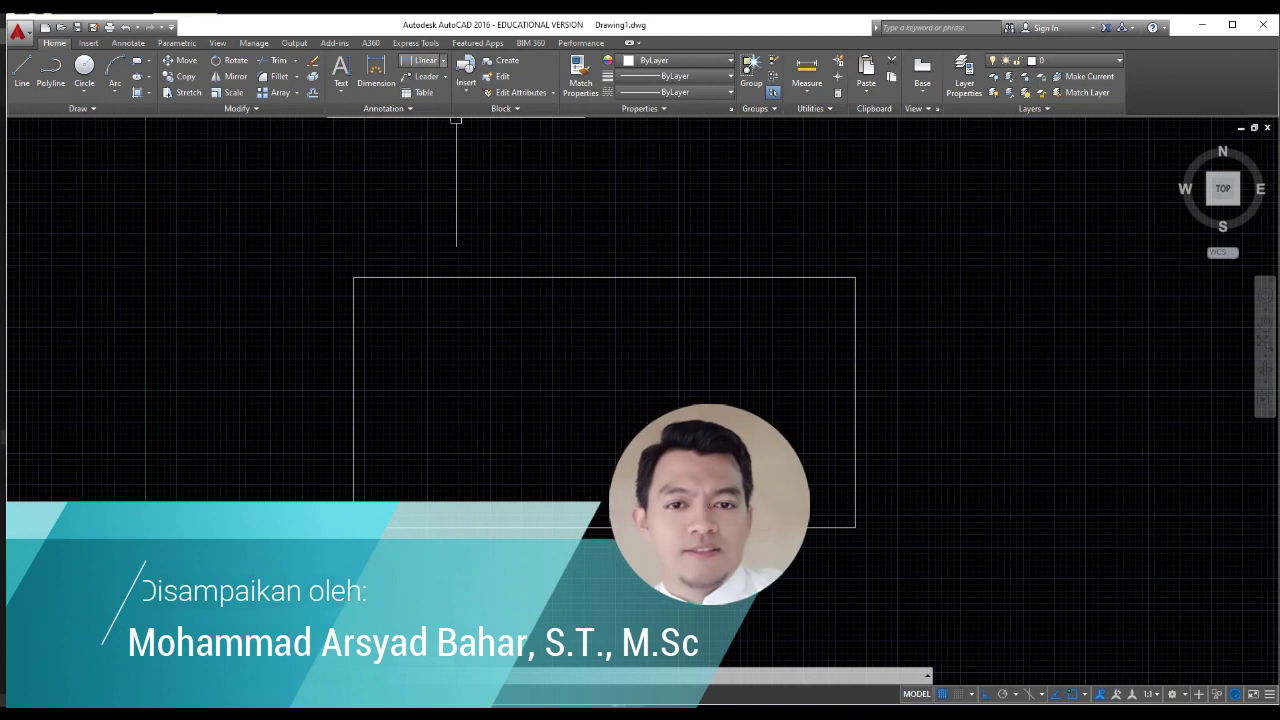
{"action": "left_click", "coordinate": [443, 60]}
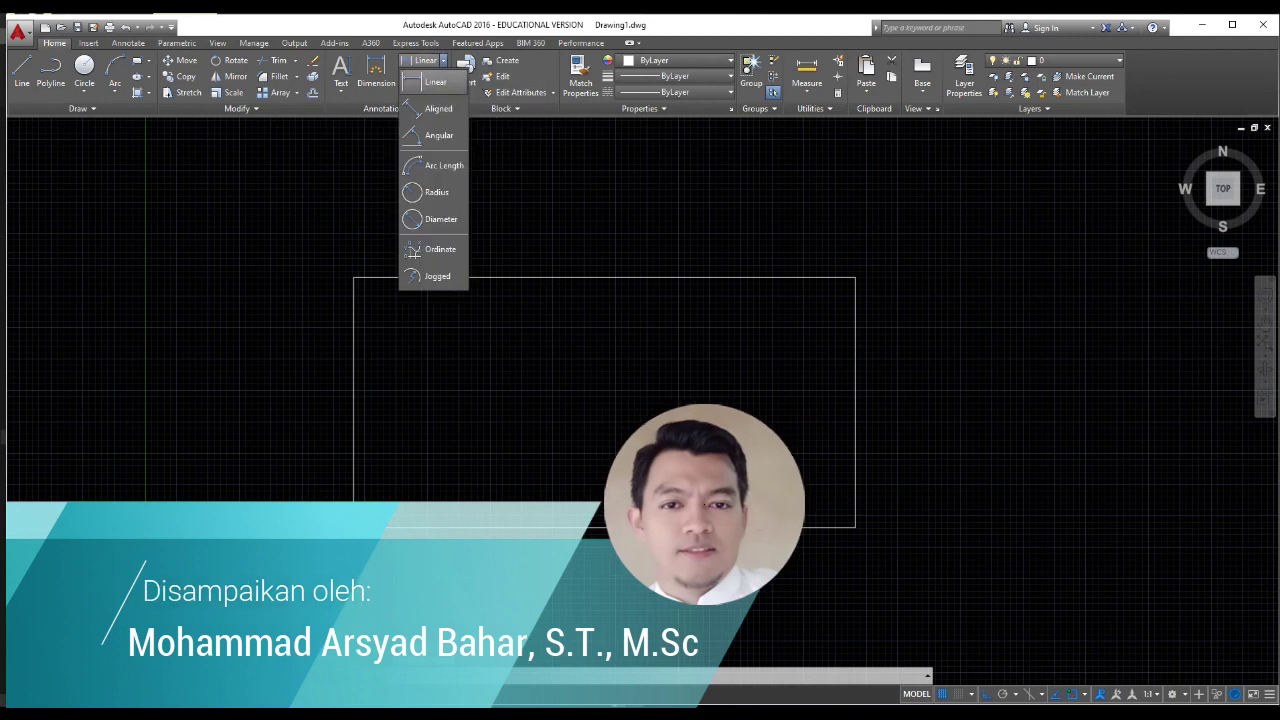
{"action": "left_click", "coordinate": [425, 60]}
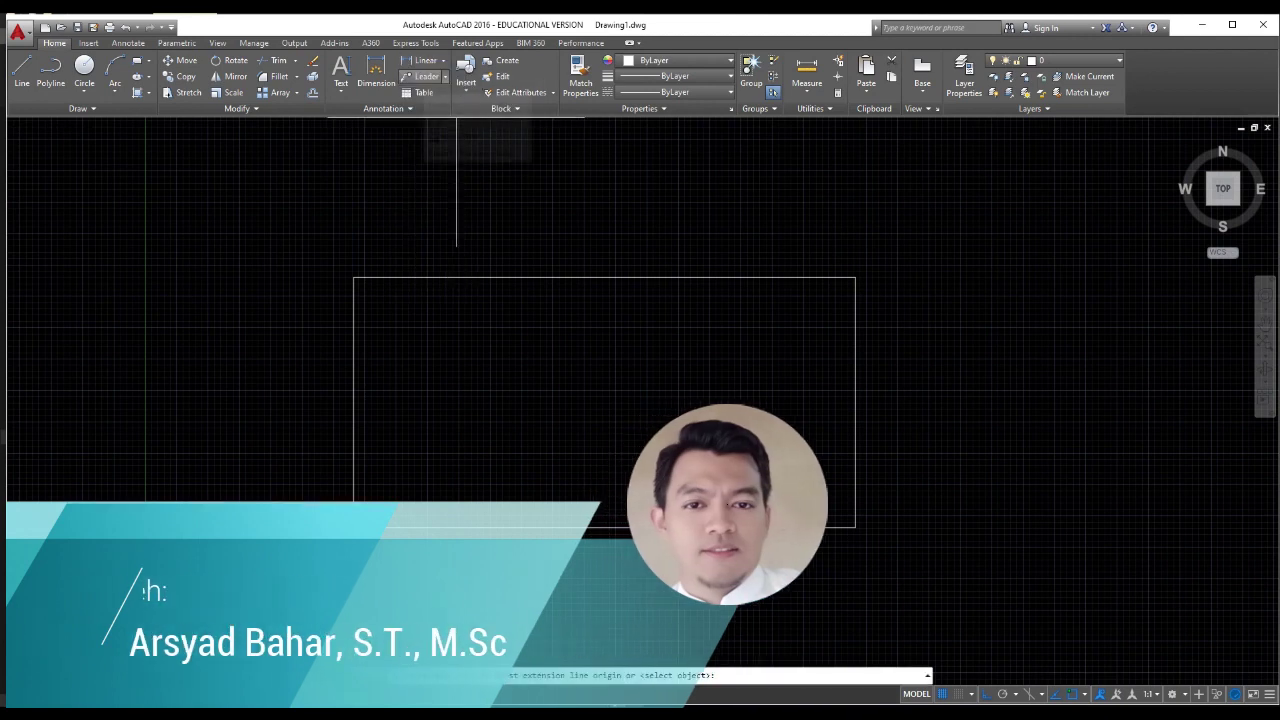
{"action": "left_click", "coordinate": [353, 277]}
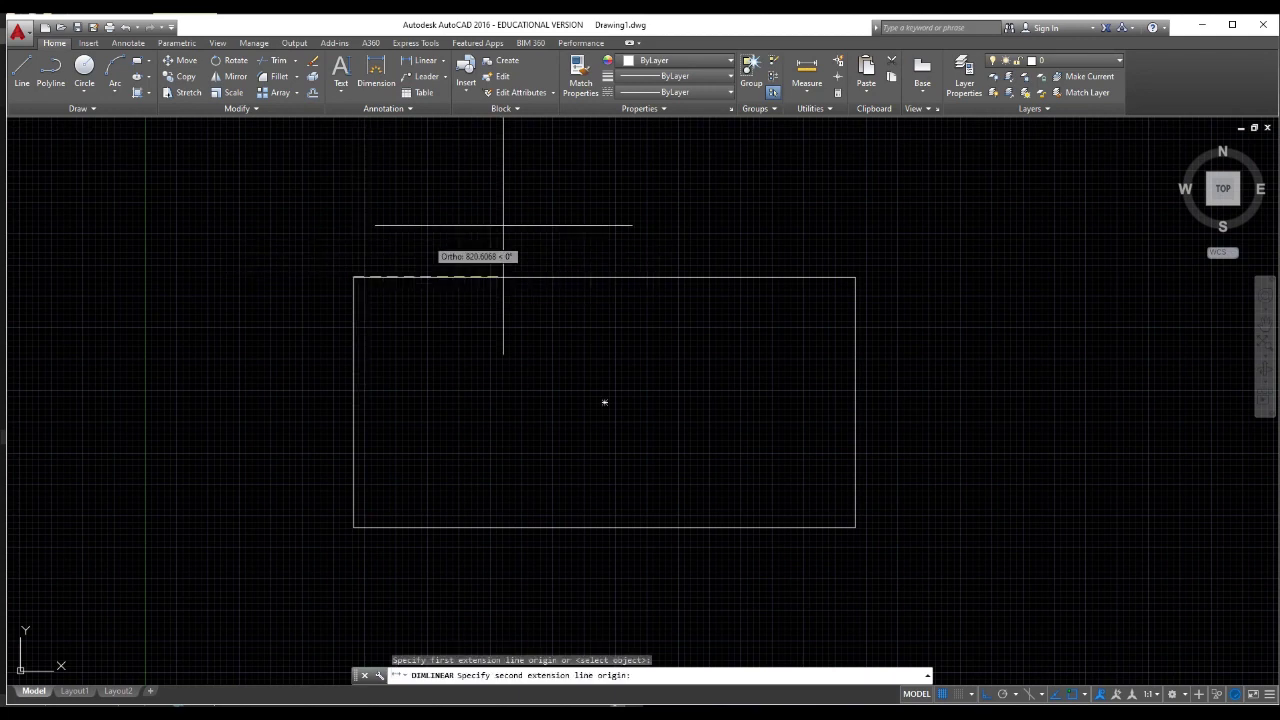
{"action": "left_click", "coordinate": [855, 276]}
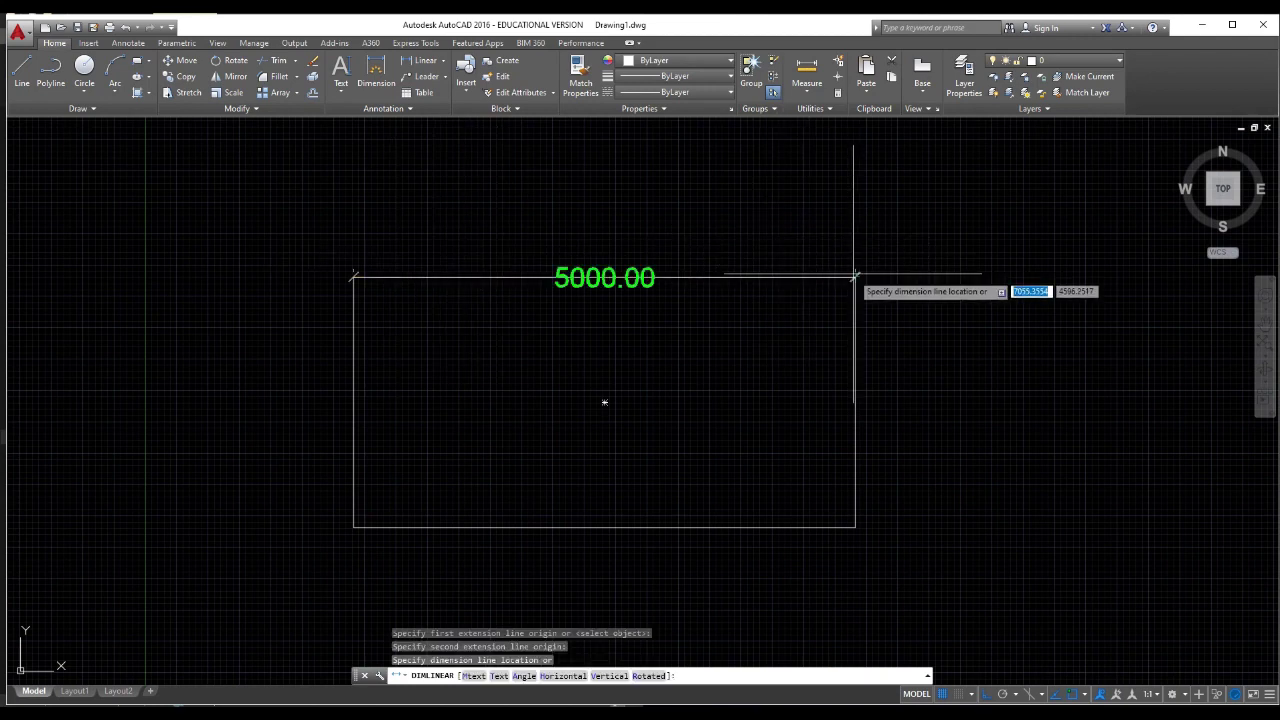
{"action": "left_click", "coordinate": [852, 197]}
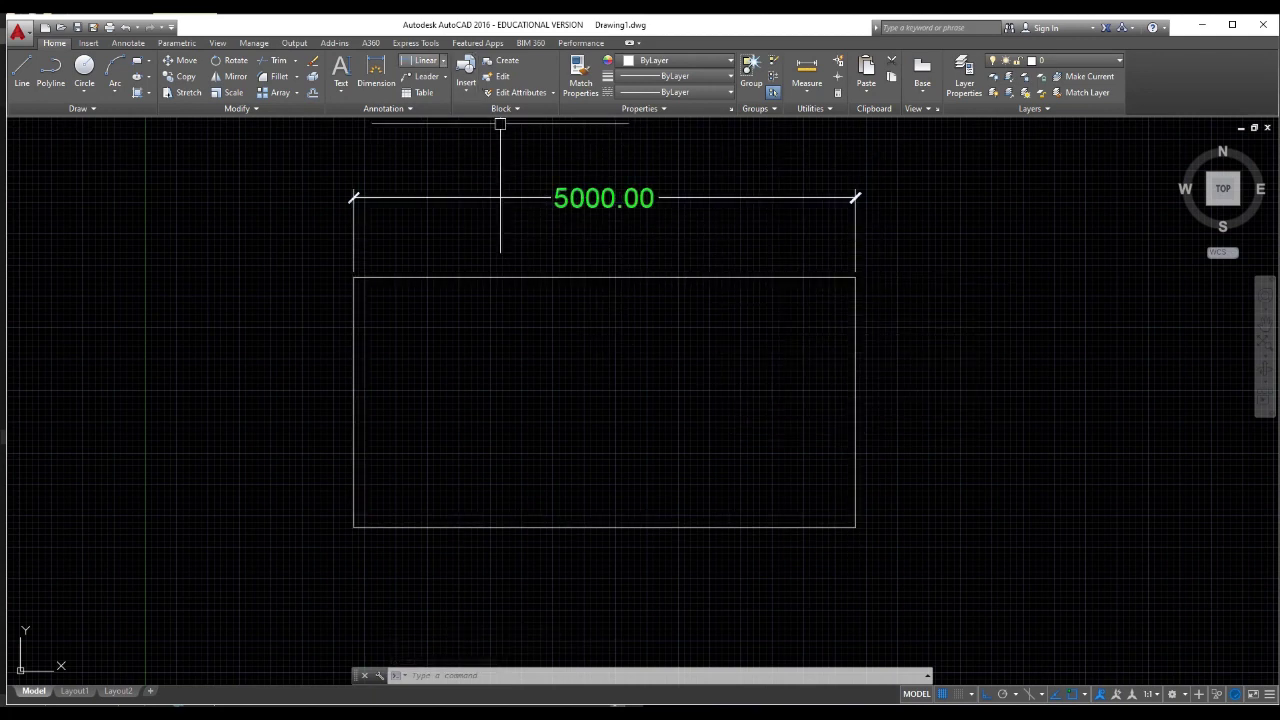
Add a vertical linear dimension between the corners of the rectangle's right edge, placing it outside the shape
{"action": "left_click", "coordinate": [443, 60]}
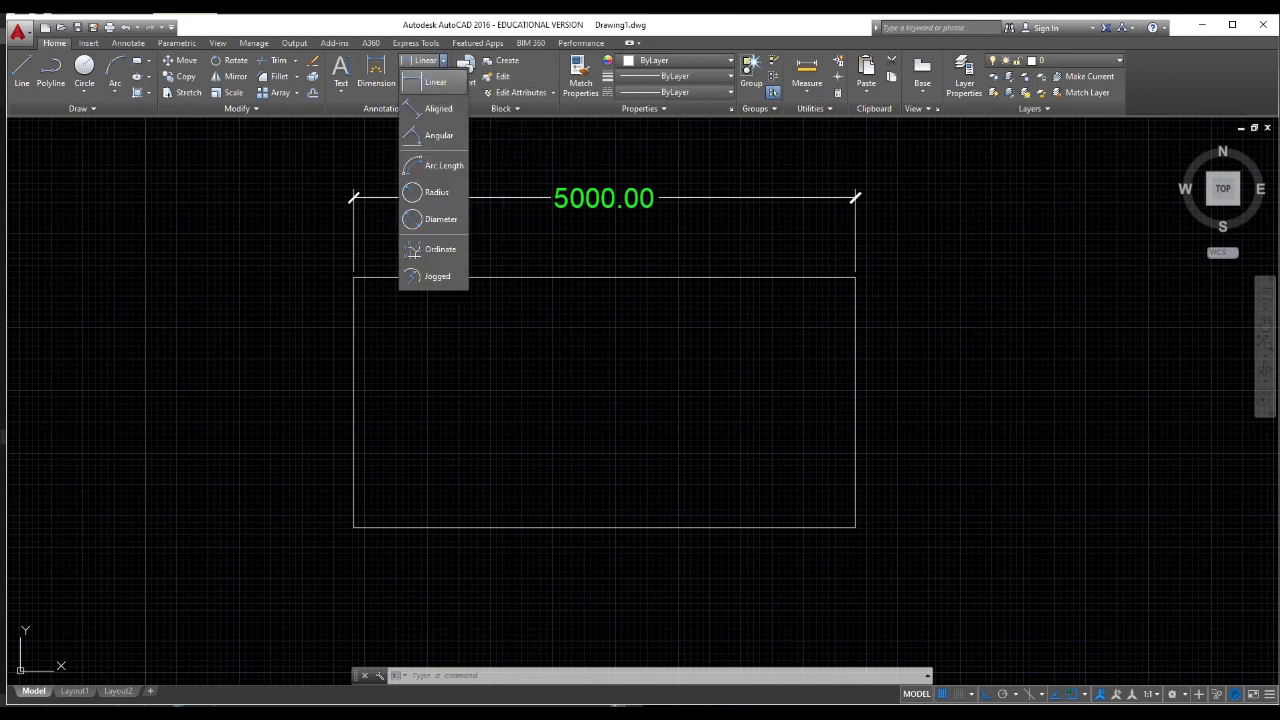
{"action": "key", "text": "Escape"}
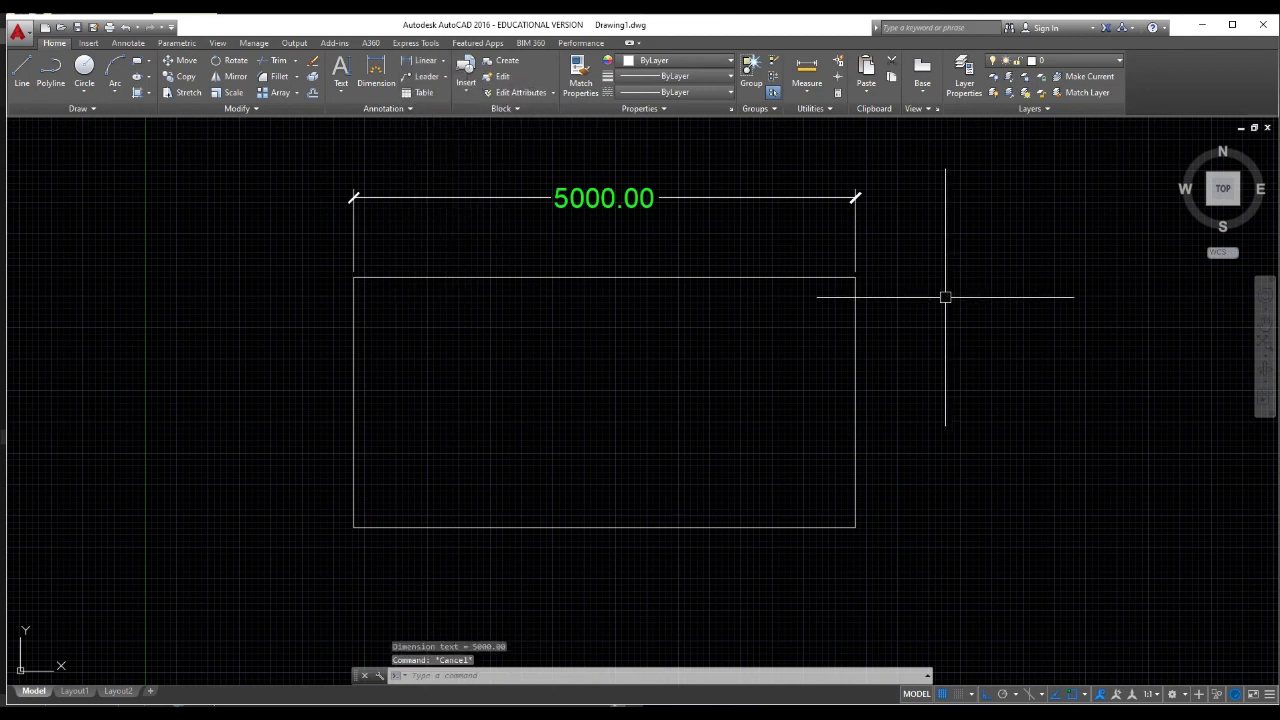
{"action": "type", "text": "dli"}
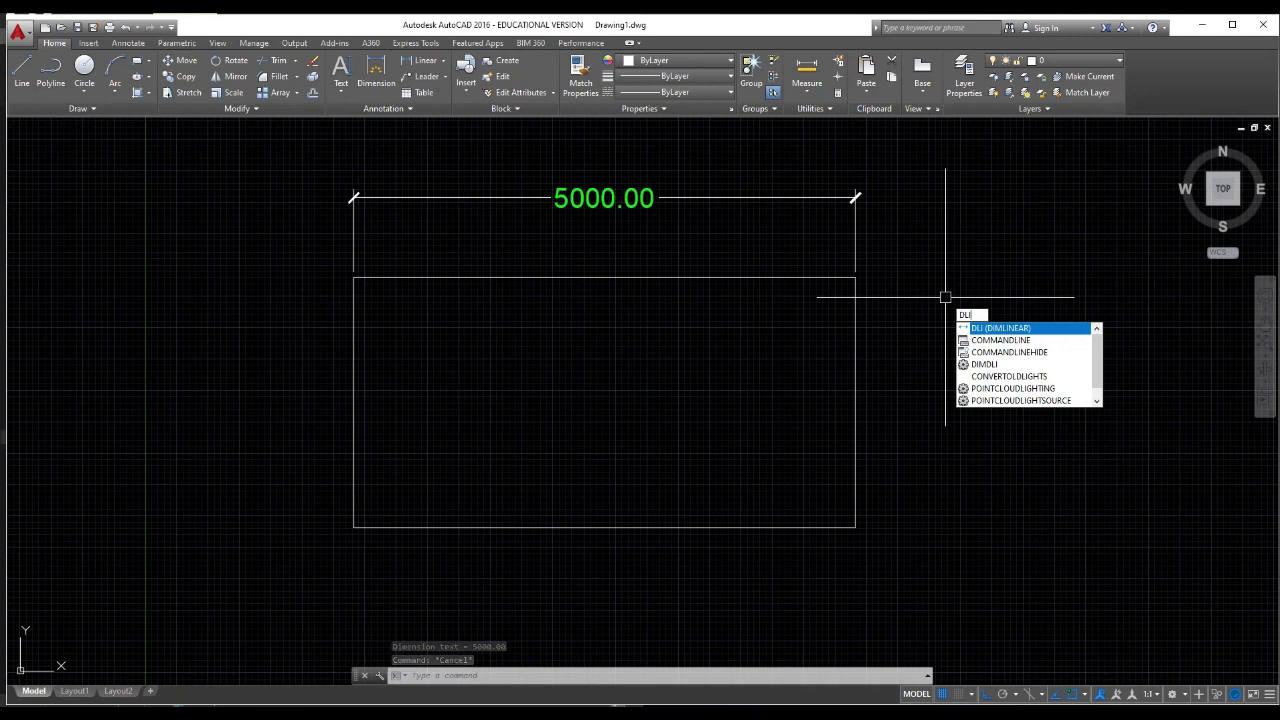
{"action": "key", "text": "Return"}
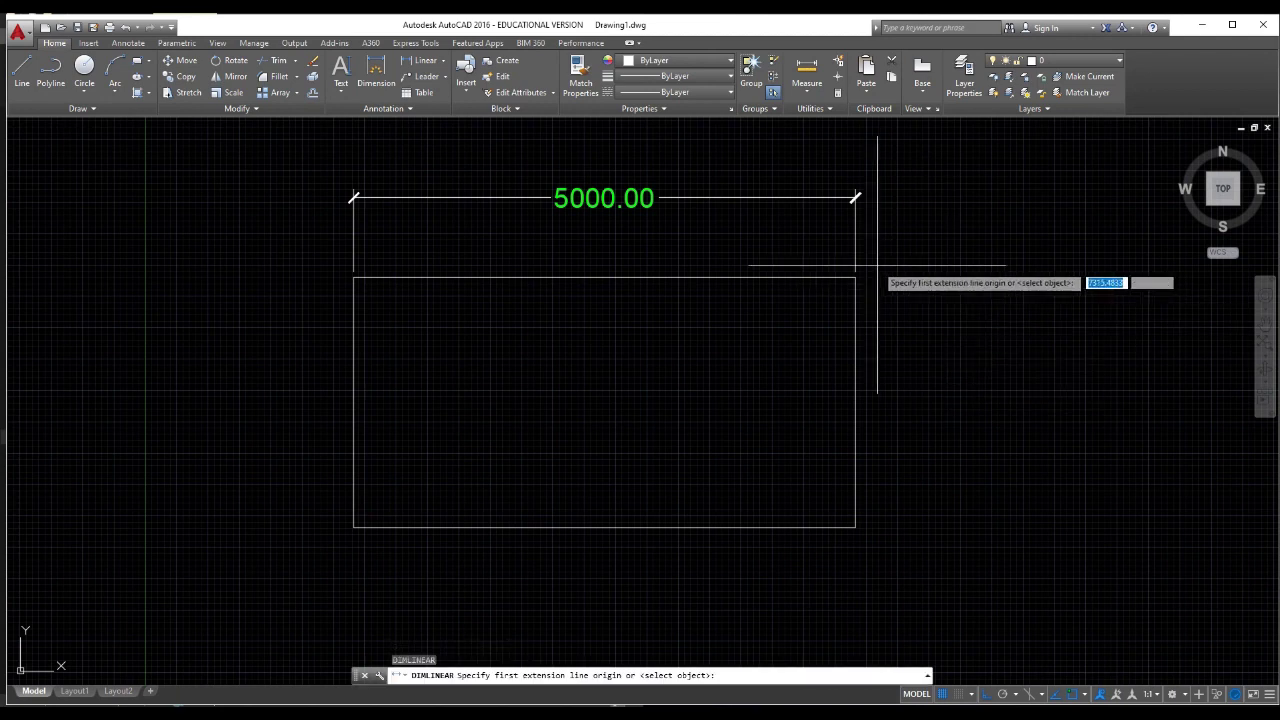
{"action": "left_click", "coordinate": [856, 278]}
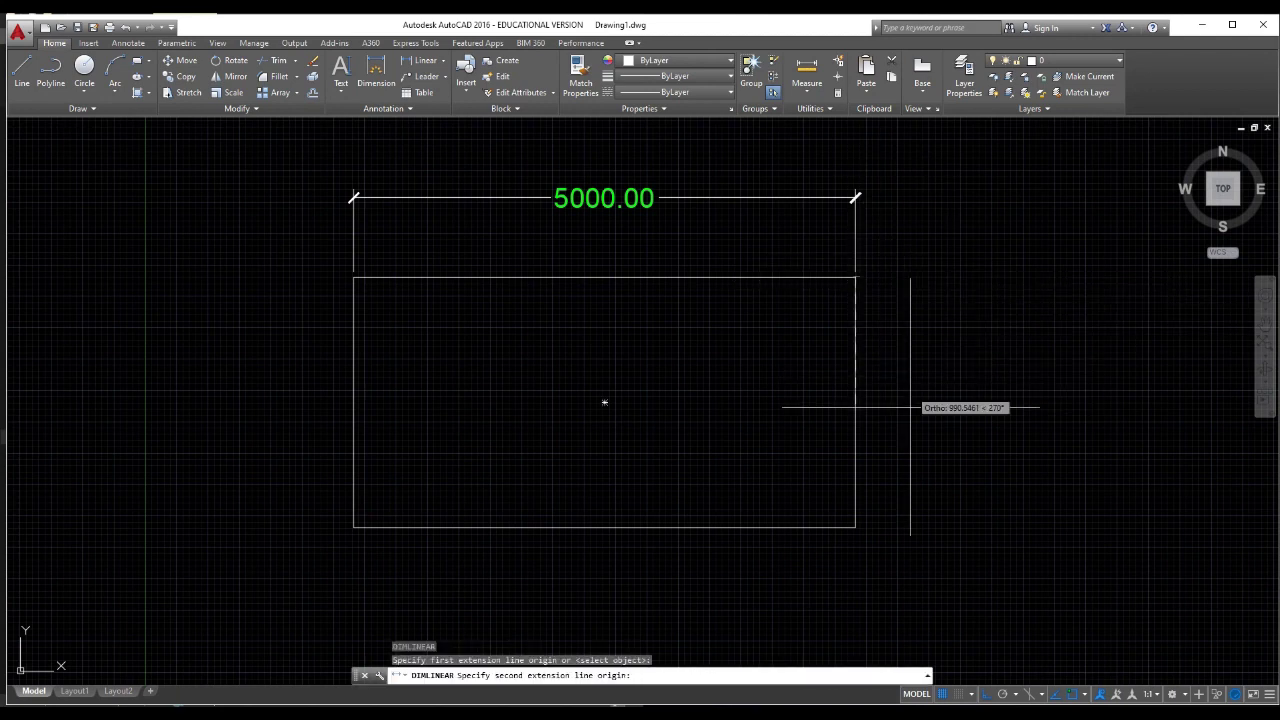
{"action": "left_click", "coordinate": [856, 527]}
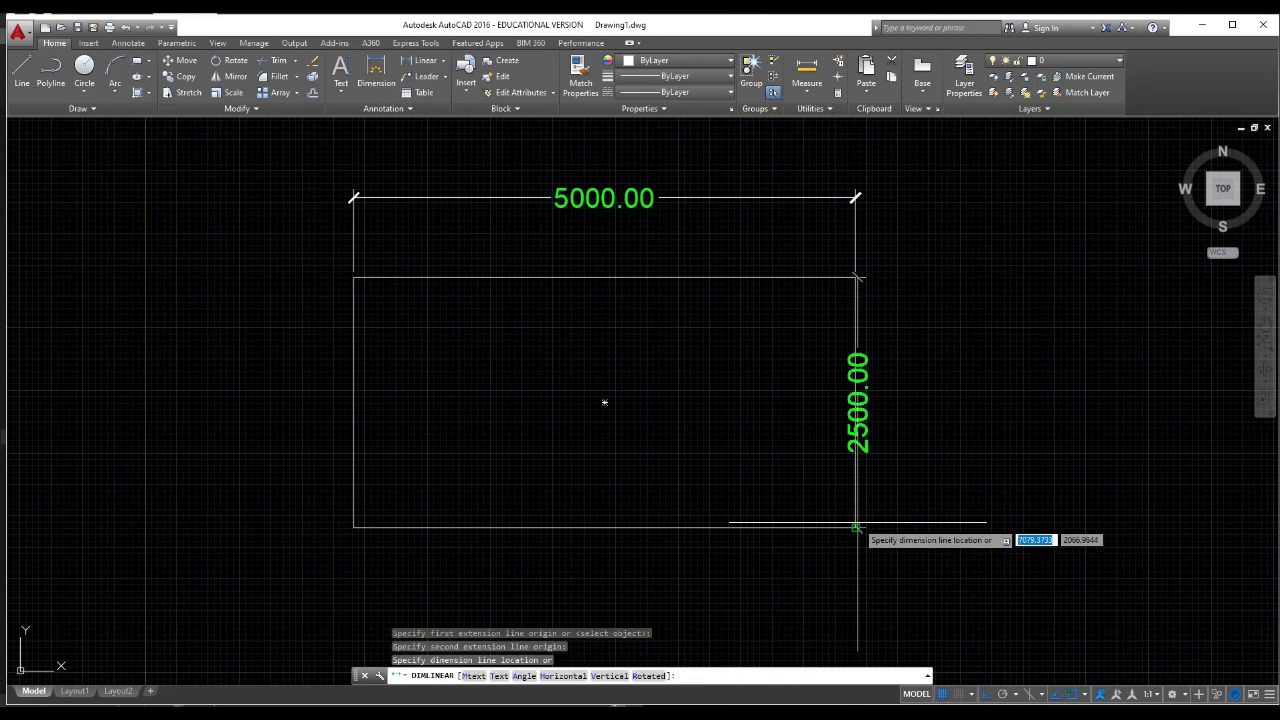
{"action": "left_click", "coordinate": [958, 527]}
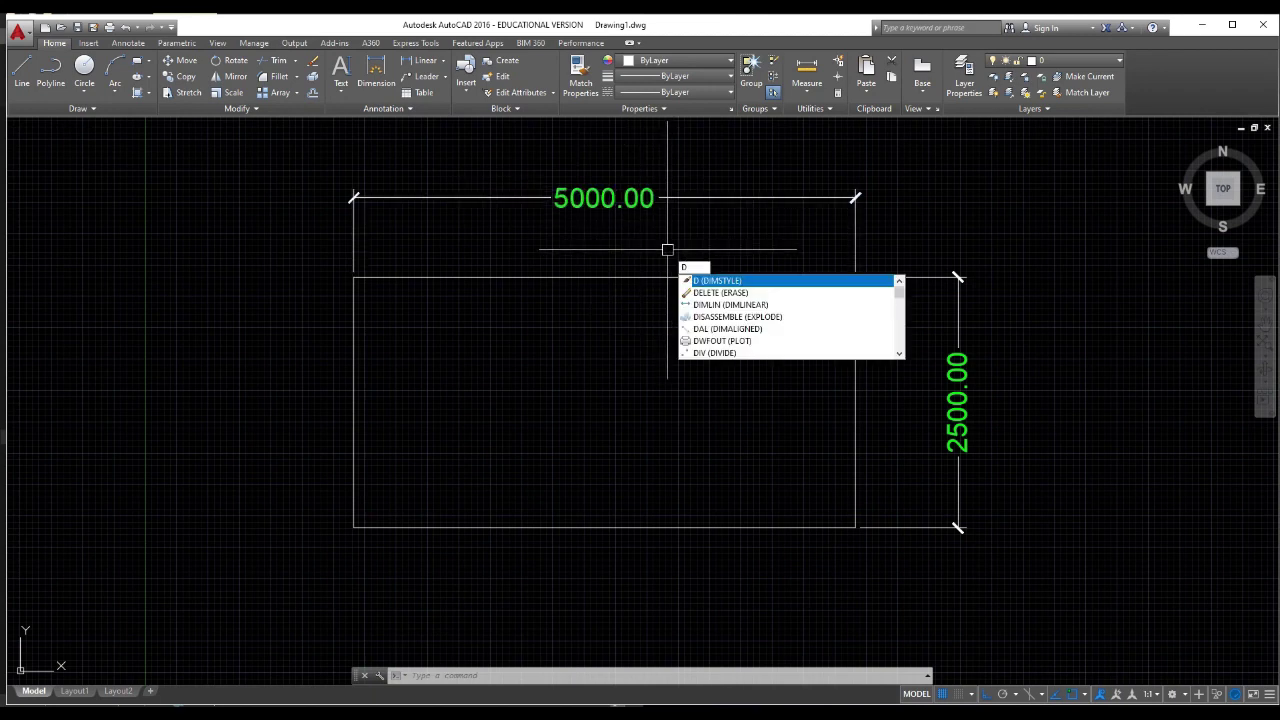
Modify the Aplikasi Komputer dimension style to use a measurement scale factor of 0.1 and close the style manager
{"action": "key", "text": "Escape"}
{"action": "type", "text": "D"}
{"action": "key", "text": "Return"}
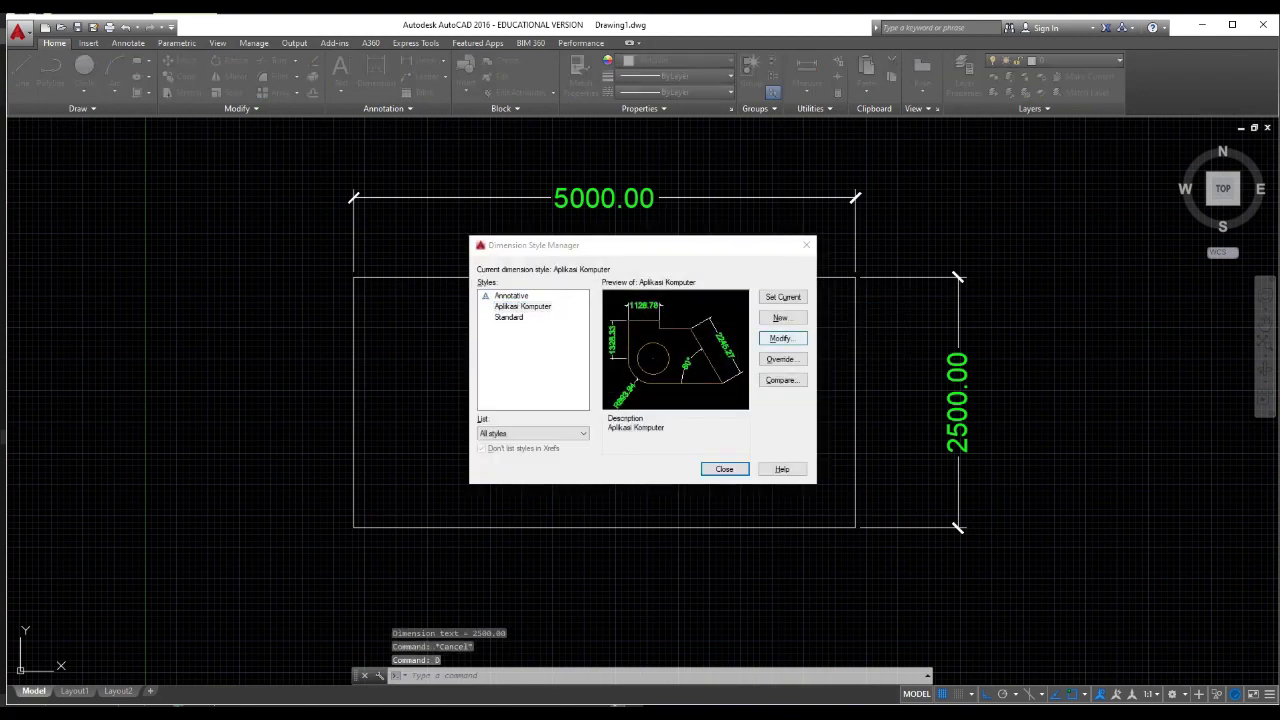
{"action": "left_click", "coordinate": [781, 338]}
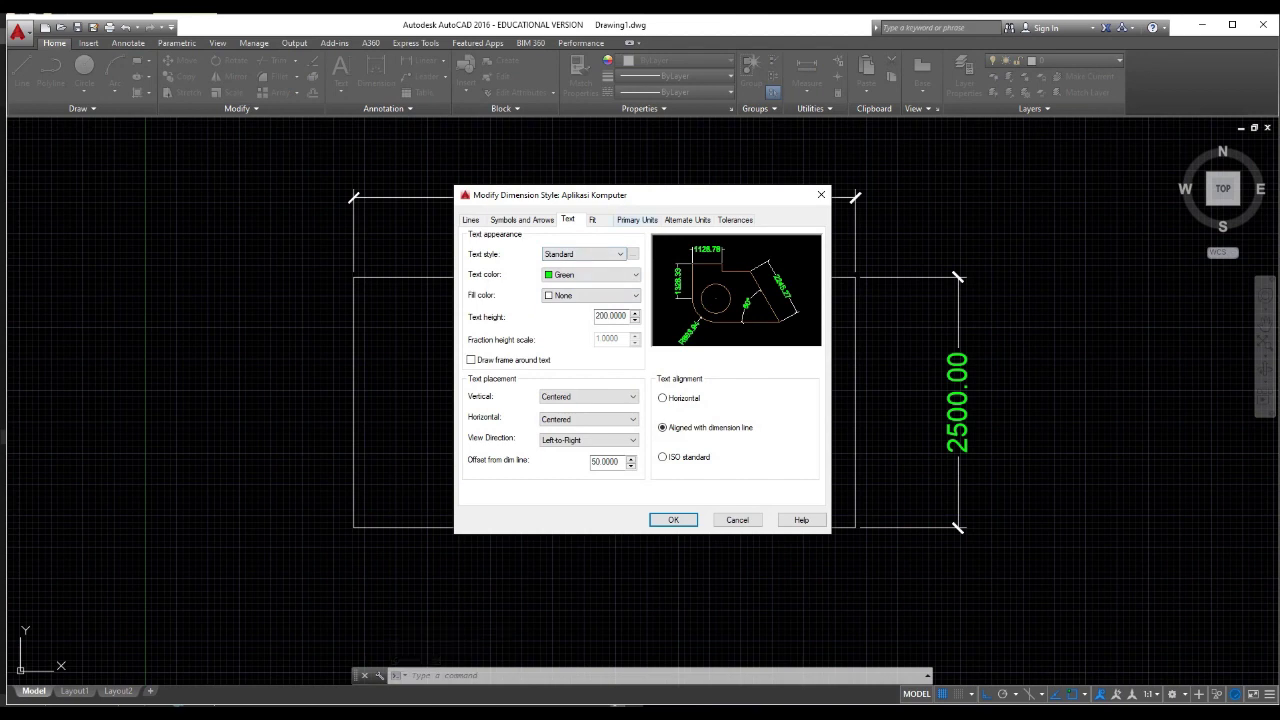
{"action": "left_click", "coordinate": [637, 220]}
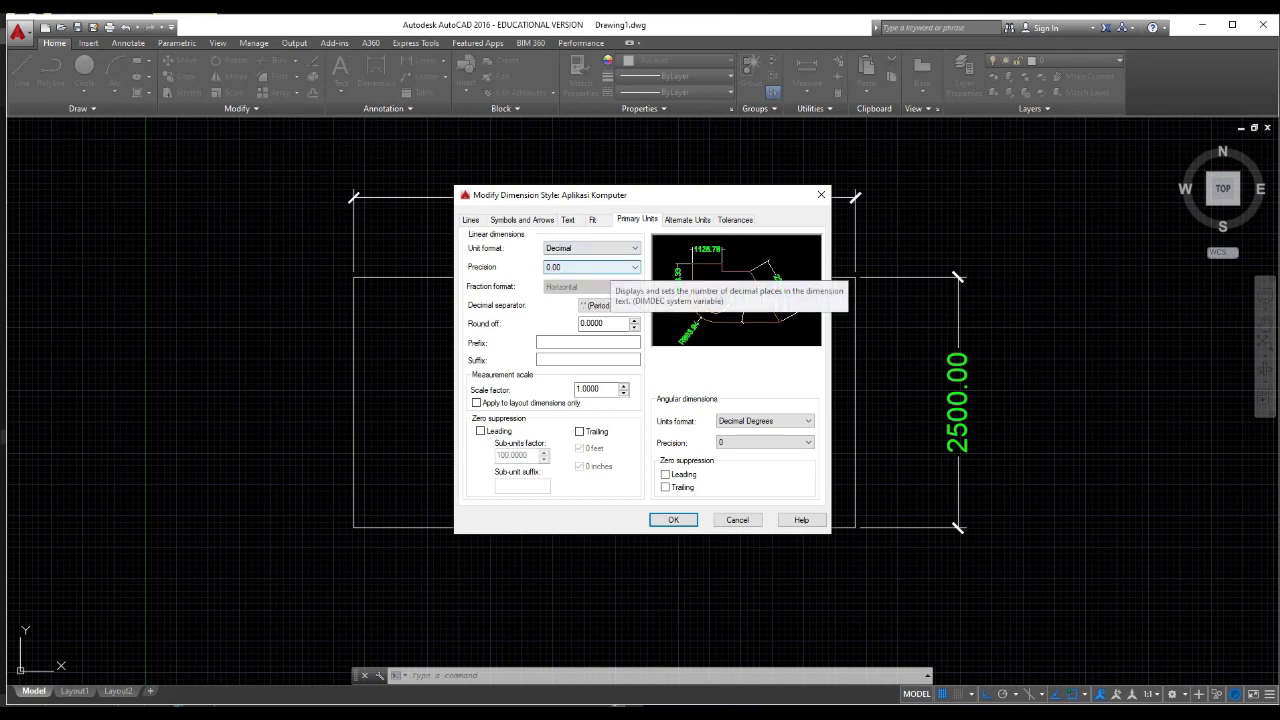
{"action": "left_click", "coordinate": [601, 389]}
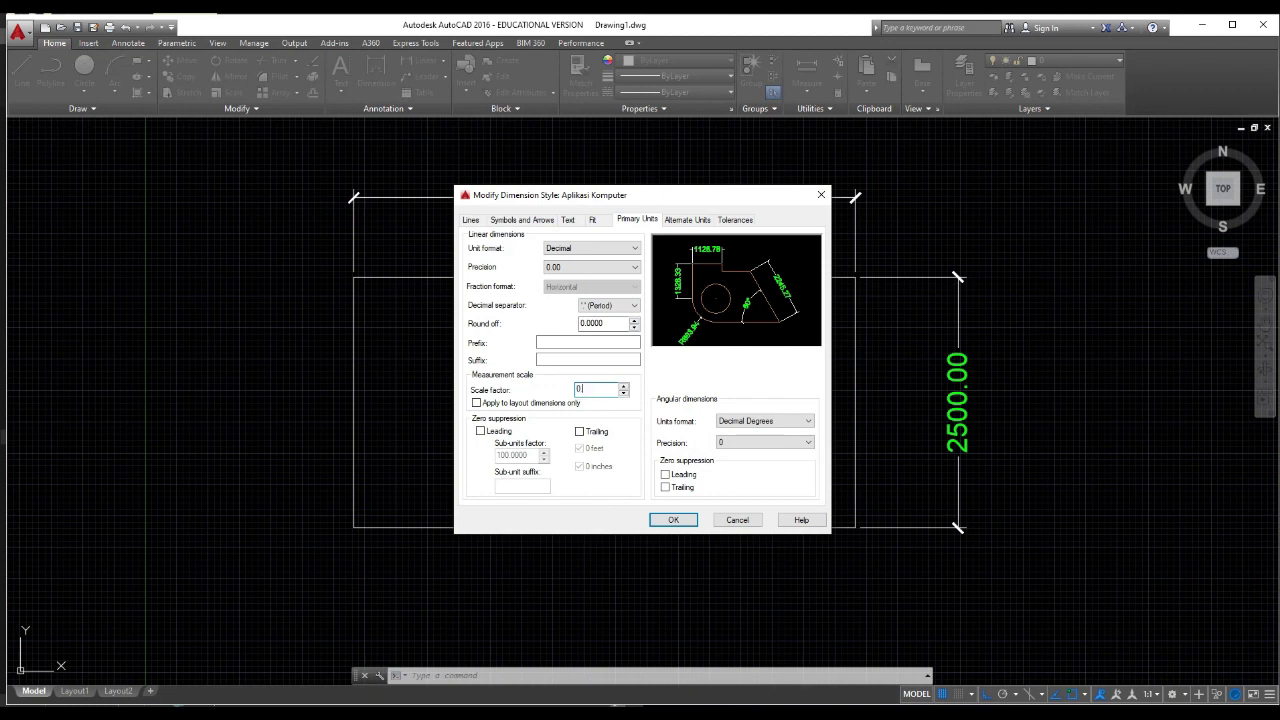
{"action": "key", "text": "Return"}
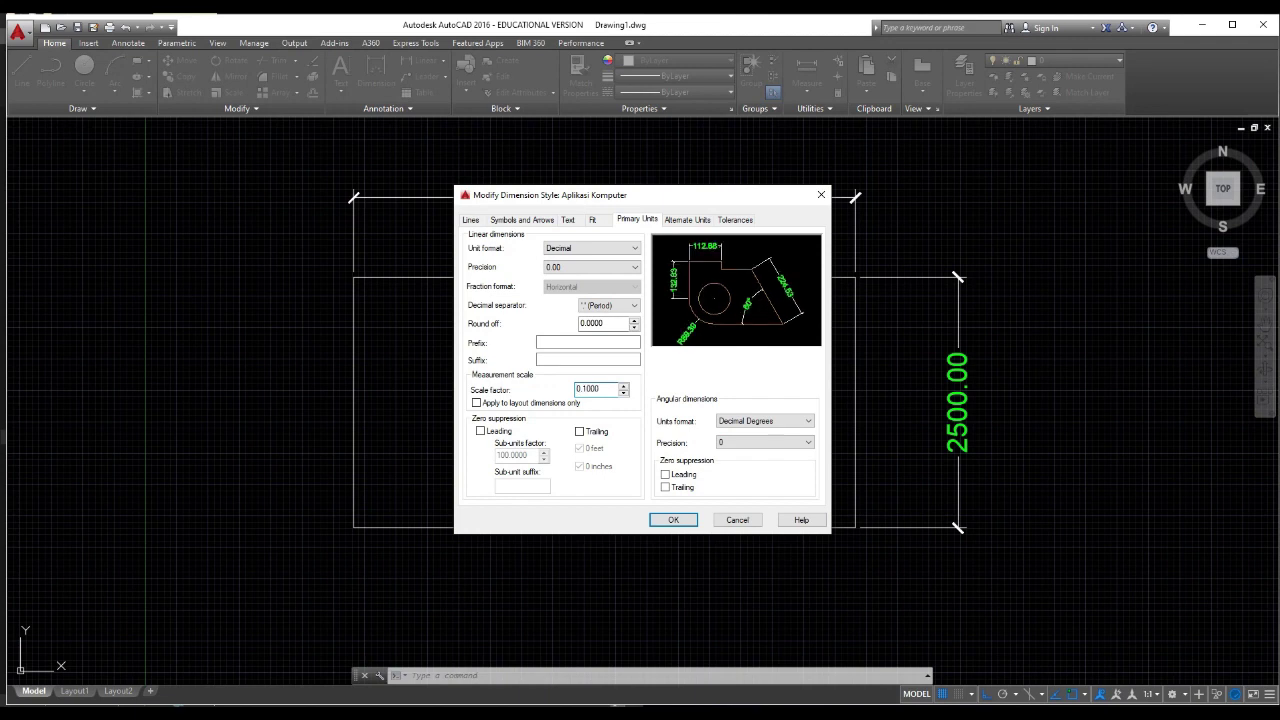
{"action": "key", "text": "Return"}
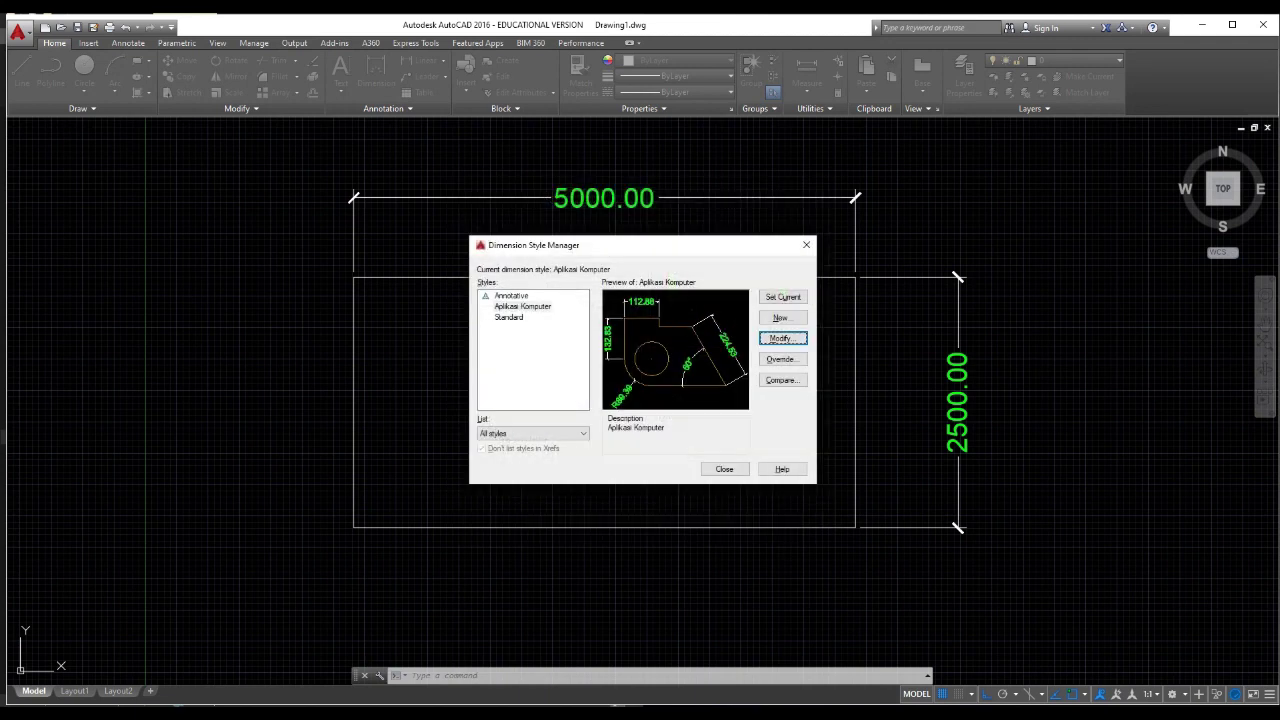
{"action": "left_click", "coordinate": [724, 469]}
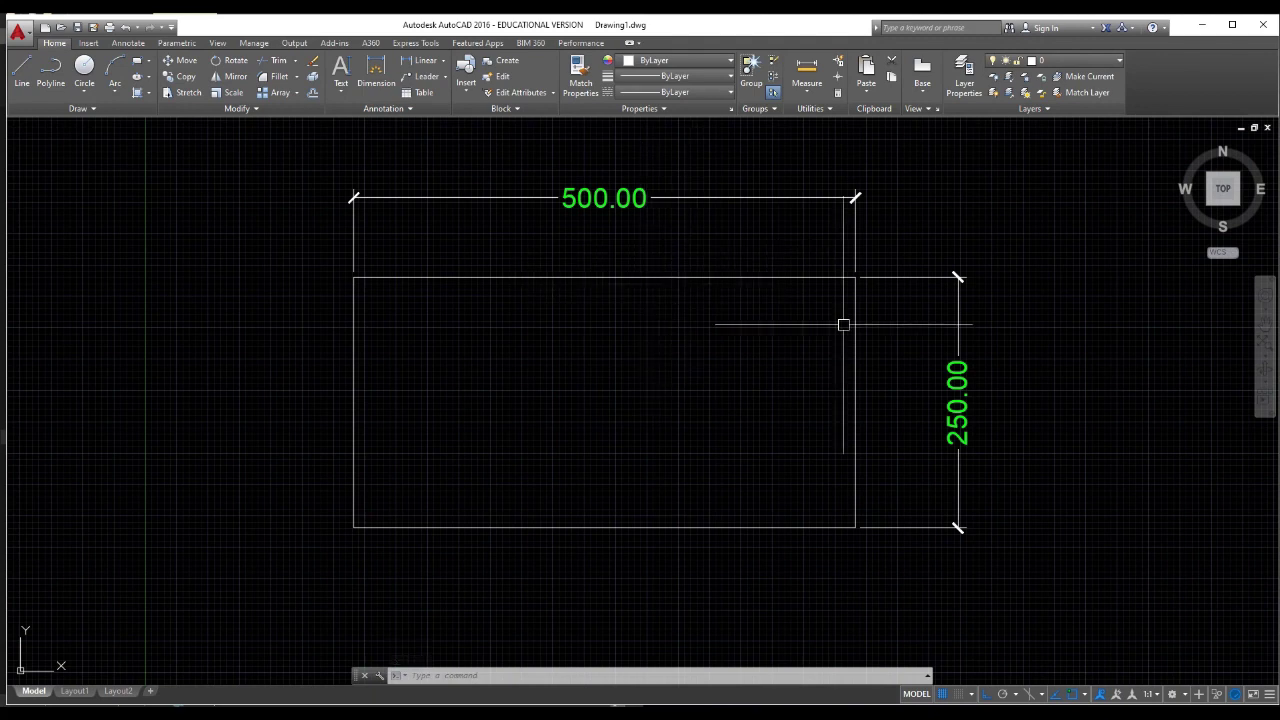
{"action": "mouse_move", "coordinate": [776, 315]}
{"action": "middle_mouse_down"}
{"action": "mouse_move", "coordinate": [691, 237]}
{"action": "mouse_move", "coordinate": [675, 245]}
{"action": "middle_mouse_up"}
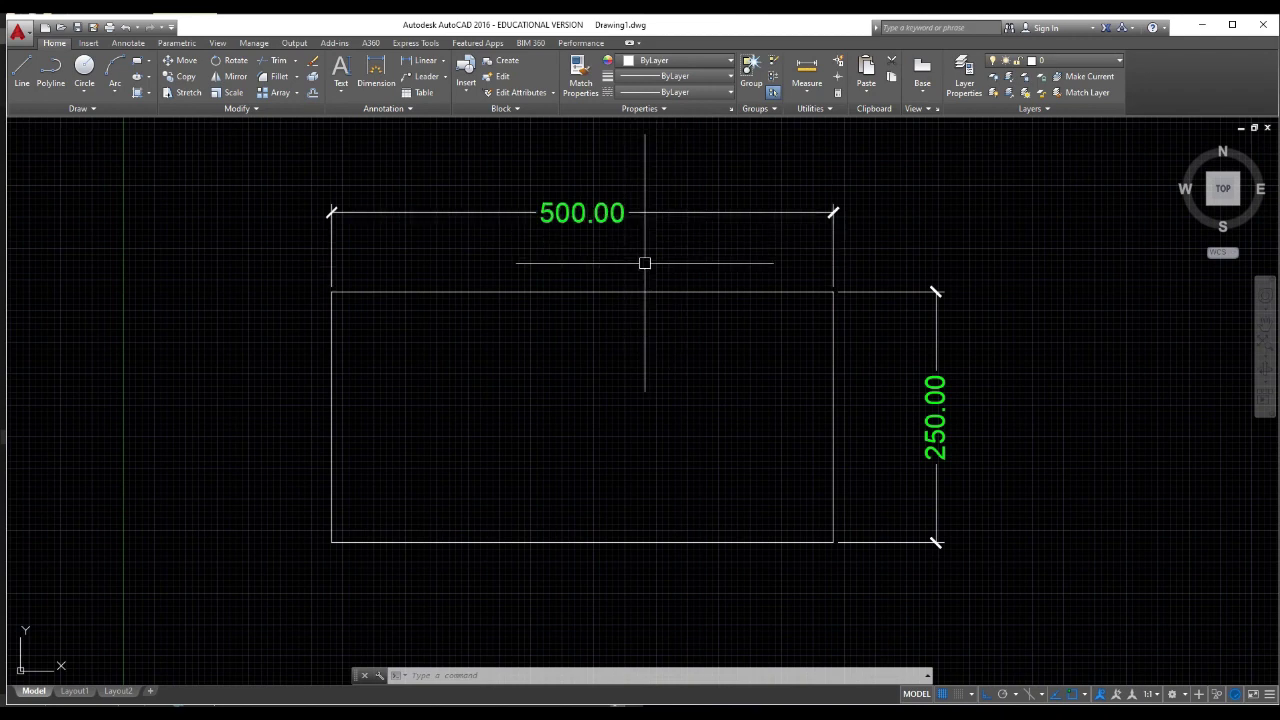
{"action": "left_click", "coordinate": [717, 249]}
{"action": "left_click", "coordinate": [626, 175]}
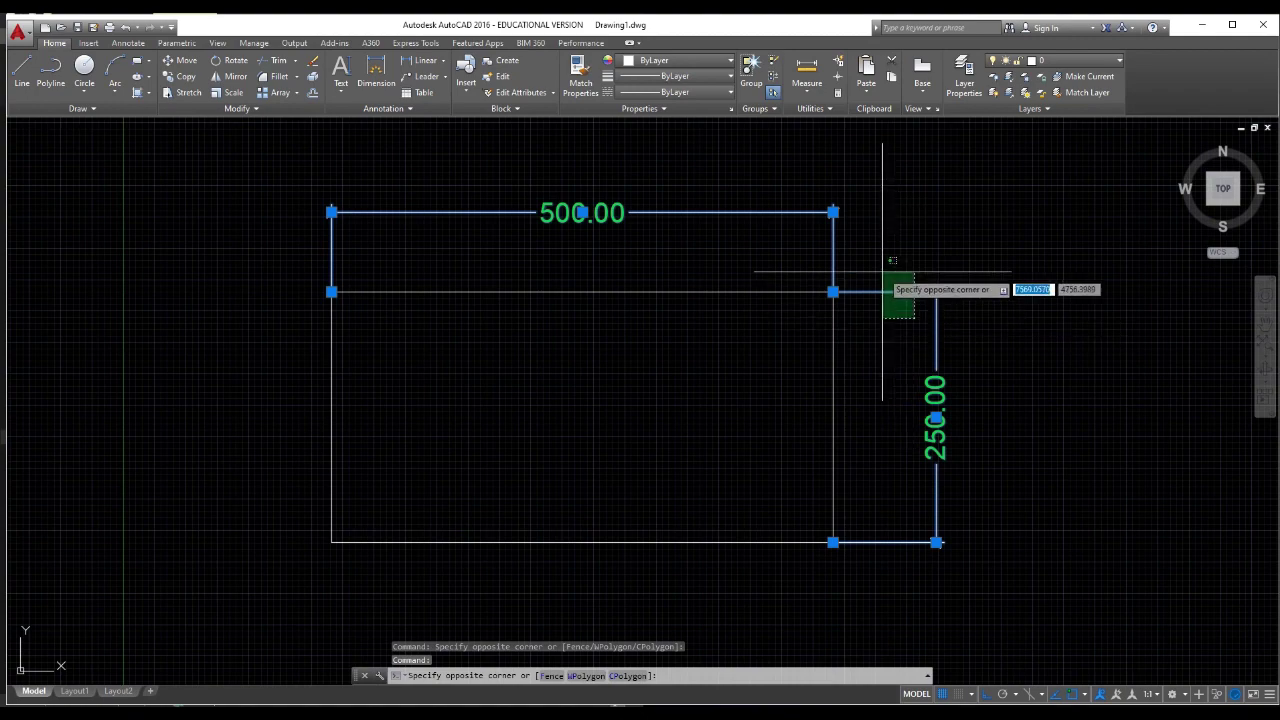
{"action": "key", "text": "Escape"}
{"action": "key", "text": "Escape"}
{"action": "key", "text": "Escape"}
{"action": "middle_click_drag", "start_coordinate": [623, 341], "coordinate": [672, 332]}
{"action": "middle_click_drag", "start_coordinate": [600, 349], "coordinate": [620, 350]}
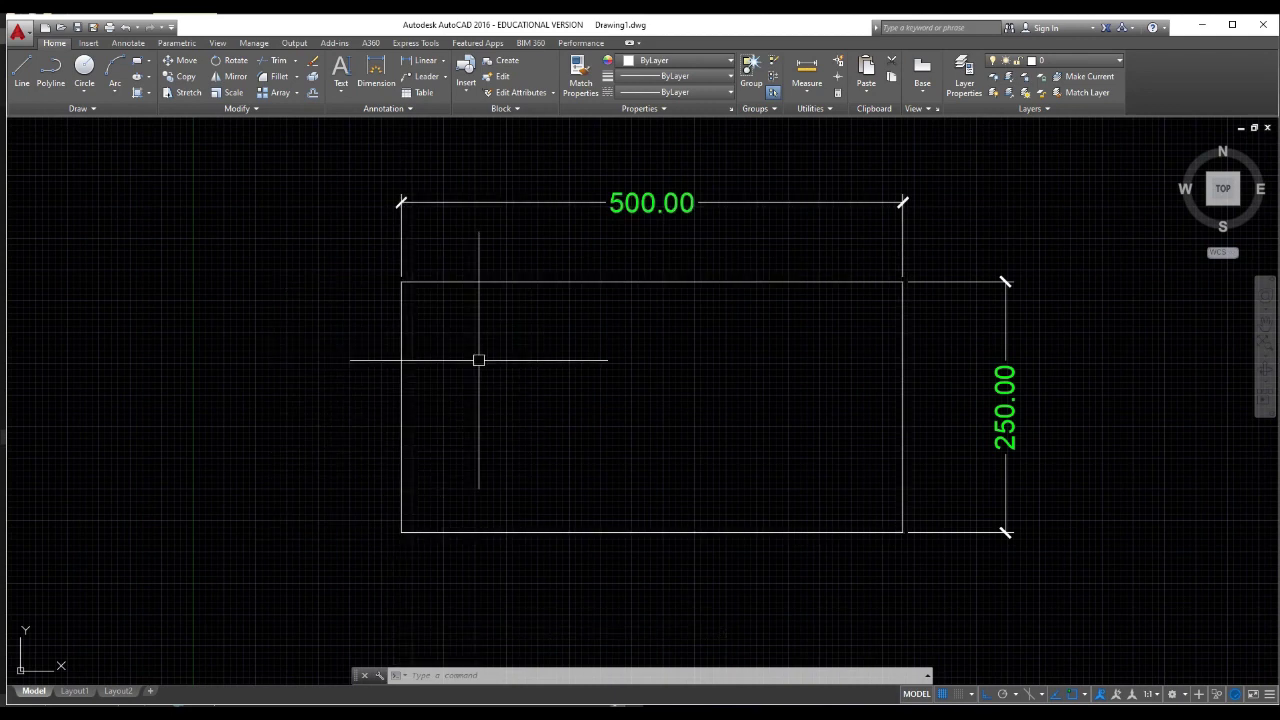
Add a linear dimension to the rectangle's left edge by selecting the edge as the object, placing it outside the shape
{"action": "type", "text": "i"}
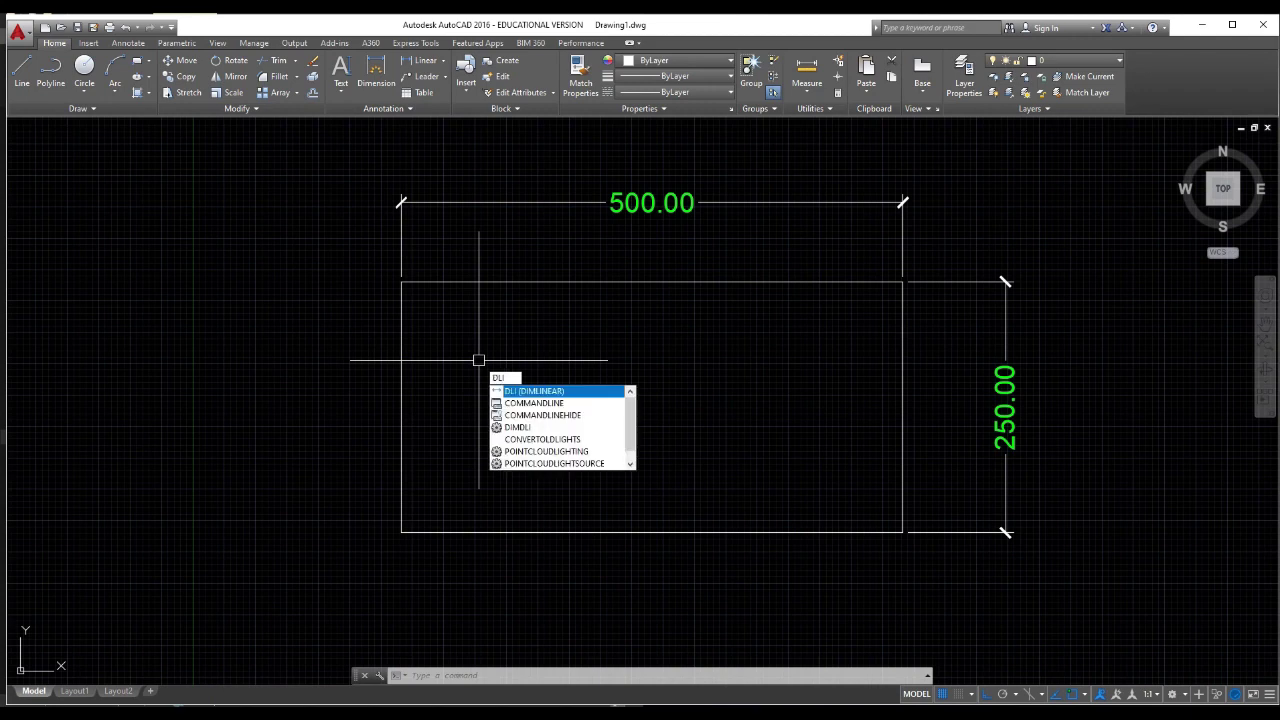
{"action": "key", "text": "Return"}
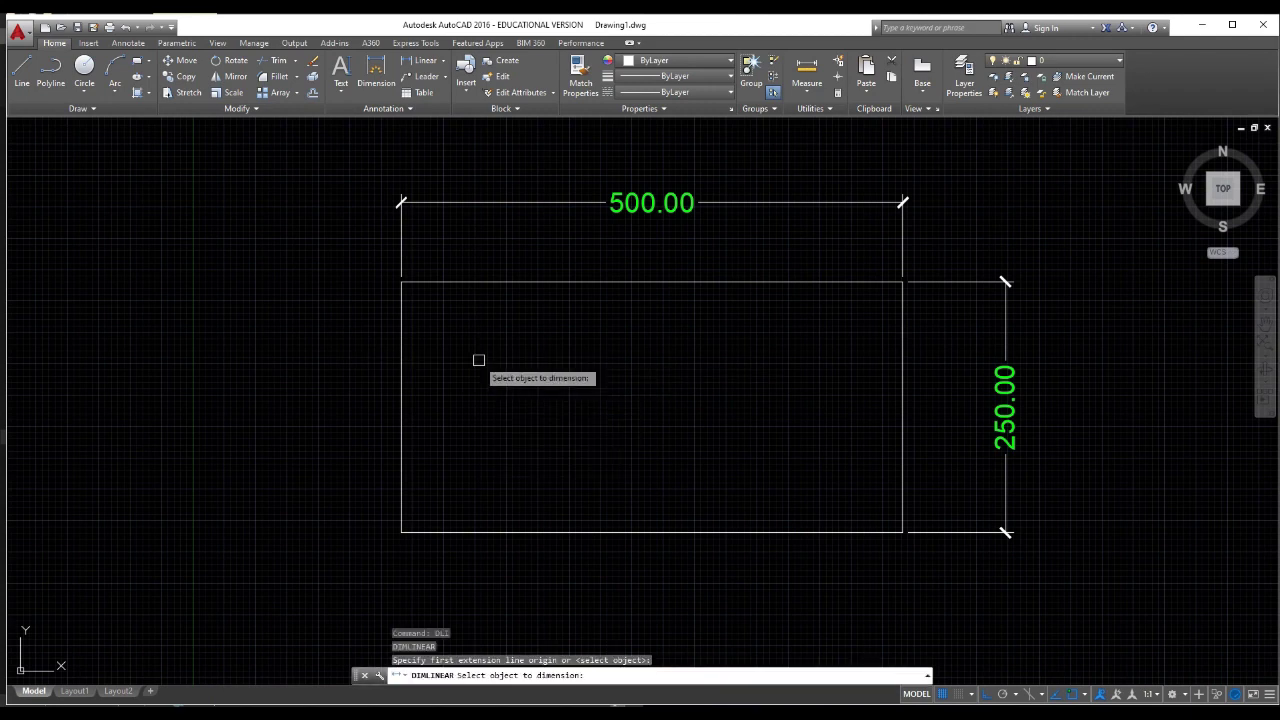
{"action": "left_click", "coordinate": [403, 379]}
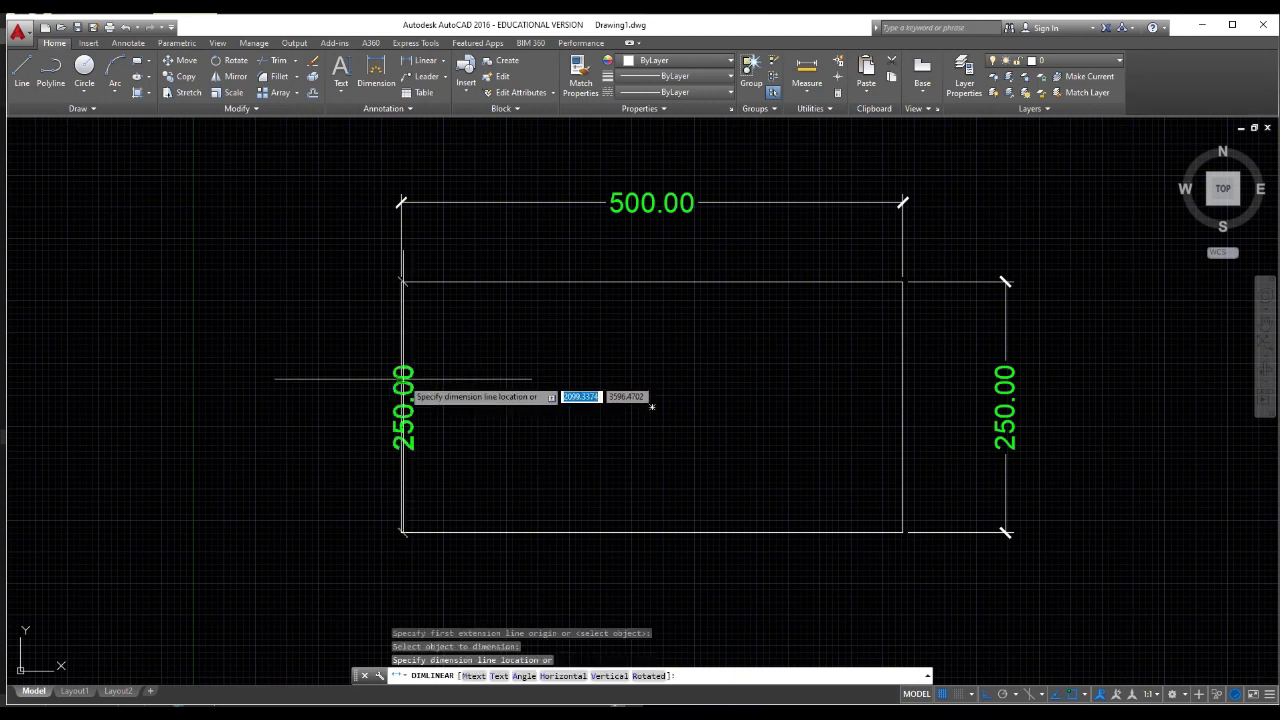
{"action": "left_click", "coordinate": [334, 381]}
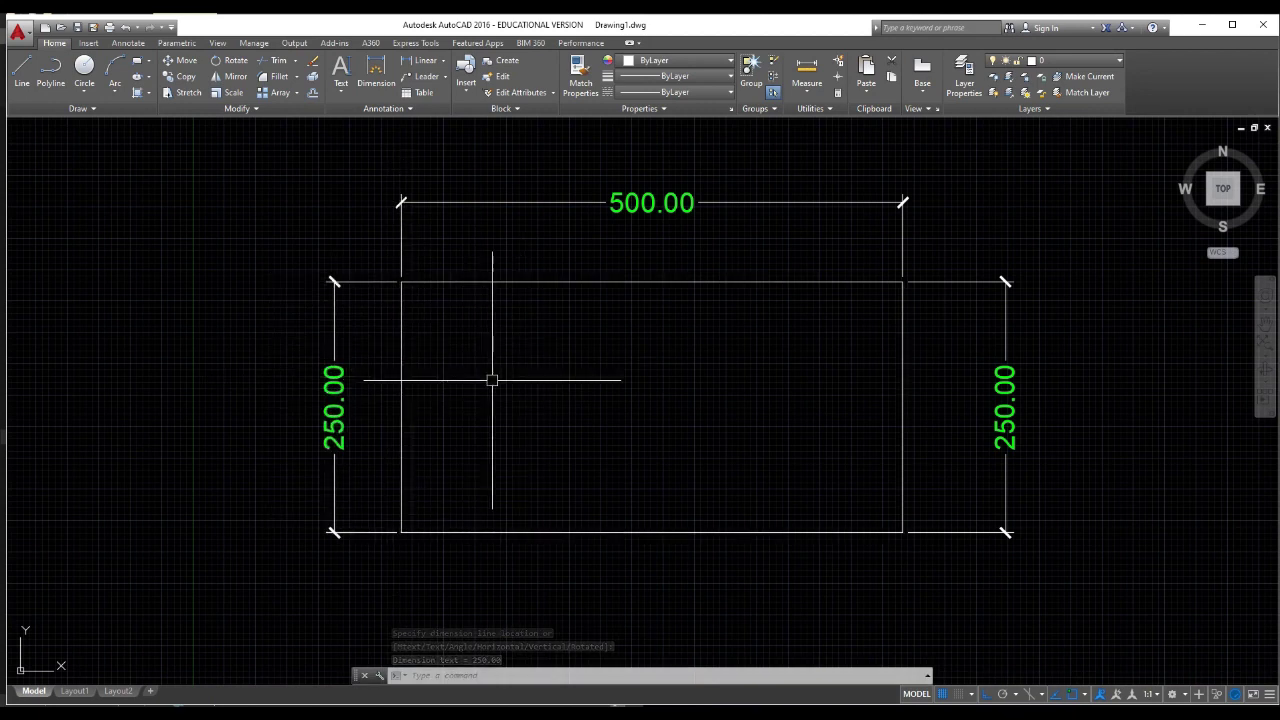
Draw two connected collinear horizontal line segments below the rectangle
{"action": "type", "text": "l"}
{"action": "key", "text": "Return"}
{"action": "scroll", "coordinate": [550, 160], "scroll_direction": "down", "scroll_amount": 2}
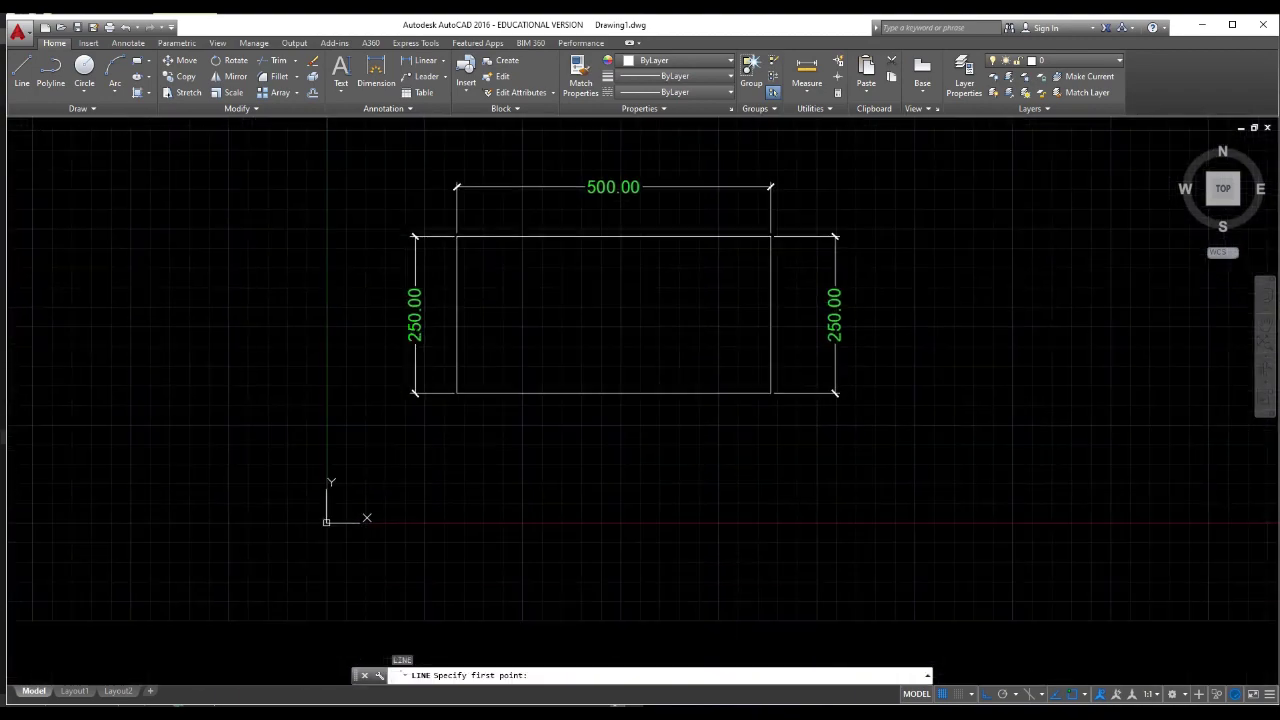
{"action": "left_click", "coordinate": [466, 452]}
{"action": "left_click", "coordinate": [605, 452]}
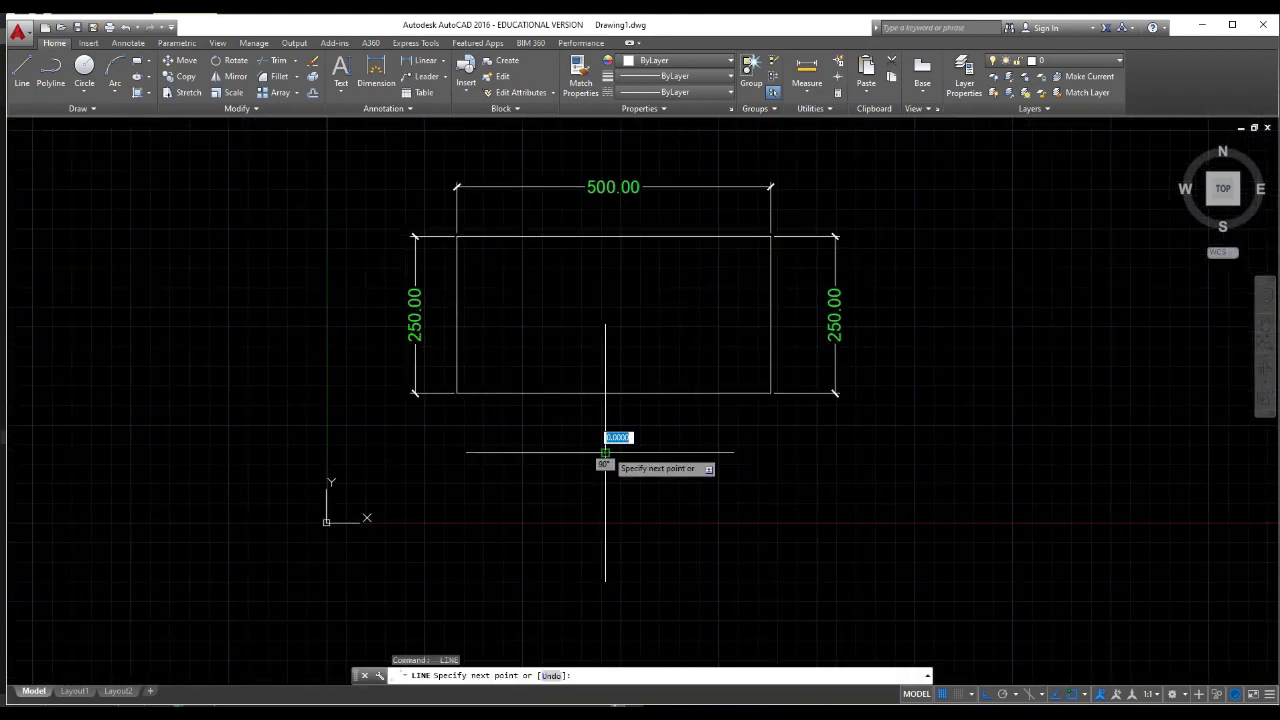
{"action": "left_click", "coordinate": [801, 452]}
{"action": "key", "text": "Escape"}
Select the two collinear line segments below the rectangle individually to check that they are separate objects, and clear the selection
{"action": "scroll", "coordinate": [643, 461], "scroll_direction": "up", "scroll_amount": 2}
{"action": "left_click", "coordinate": [666, 468]}
{"action": "left_click", "coordinate": [643, 425]}
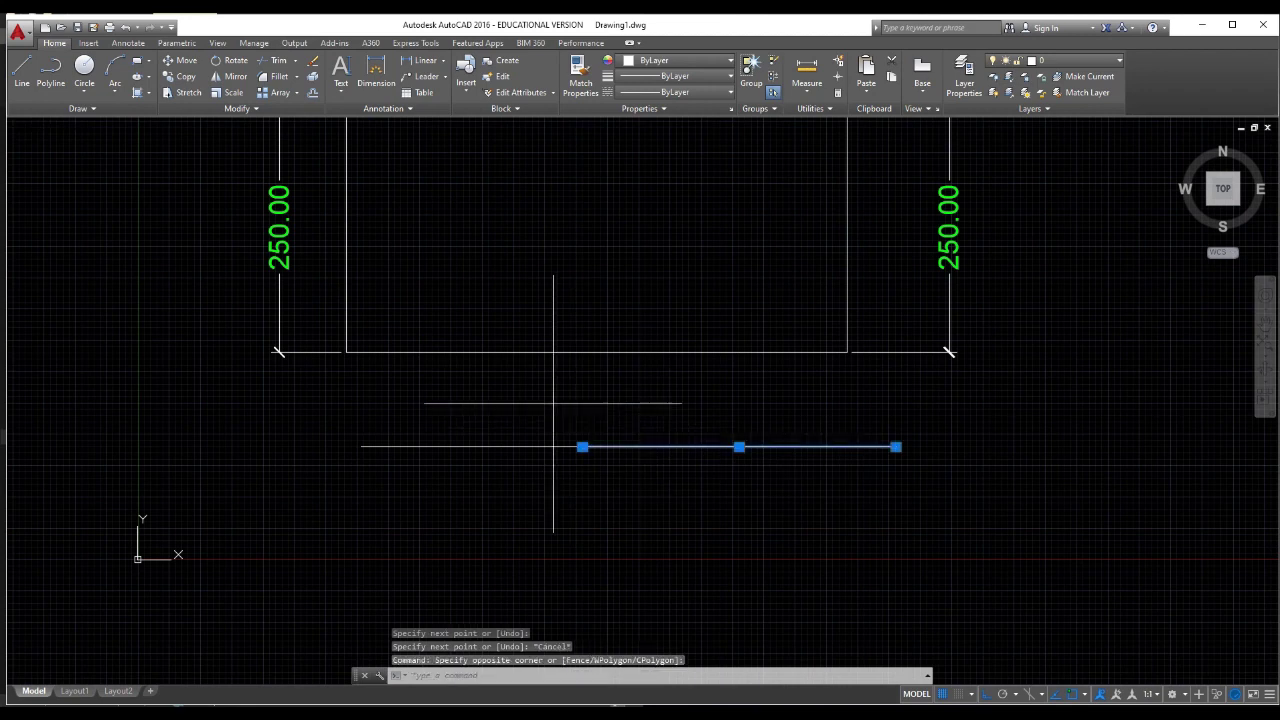
{"action": "left_click", "coordinate": [549, 405]}
{"action": "left_click", "coordinate": [493, 503]}
{"action": "key", "text": "Escape"}
{"action": "key", "text": "Escape"}
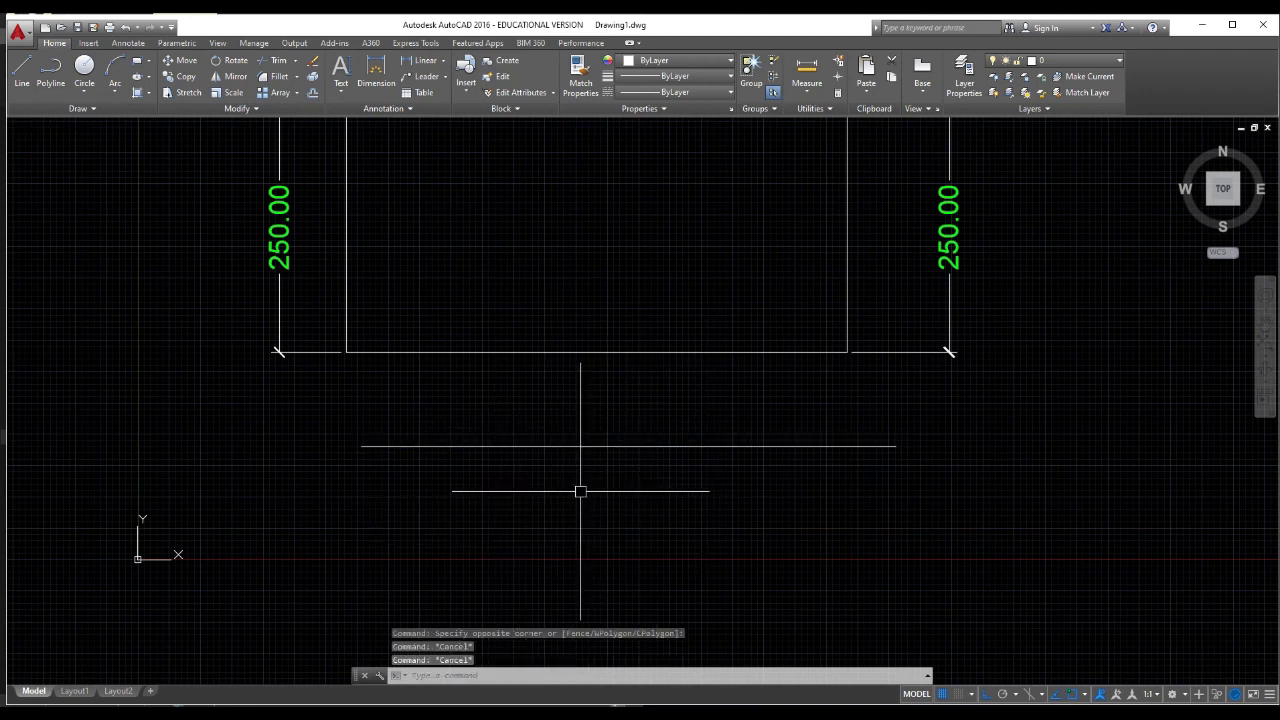
Add linear dimensions to both line segments by object selection, placing the left one below and the right one above the line
{"action": "key", "text": "Return"}
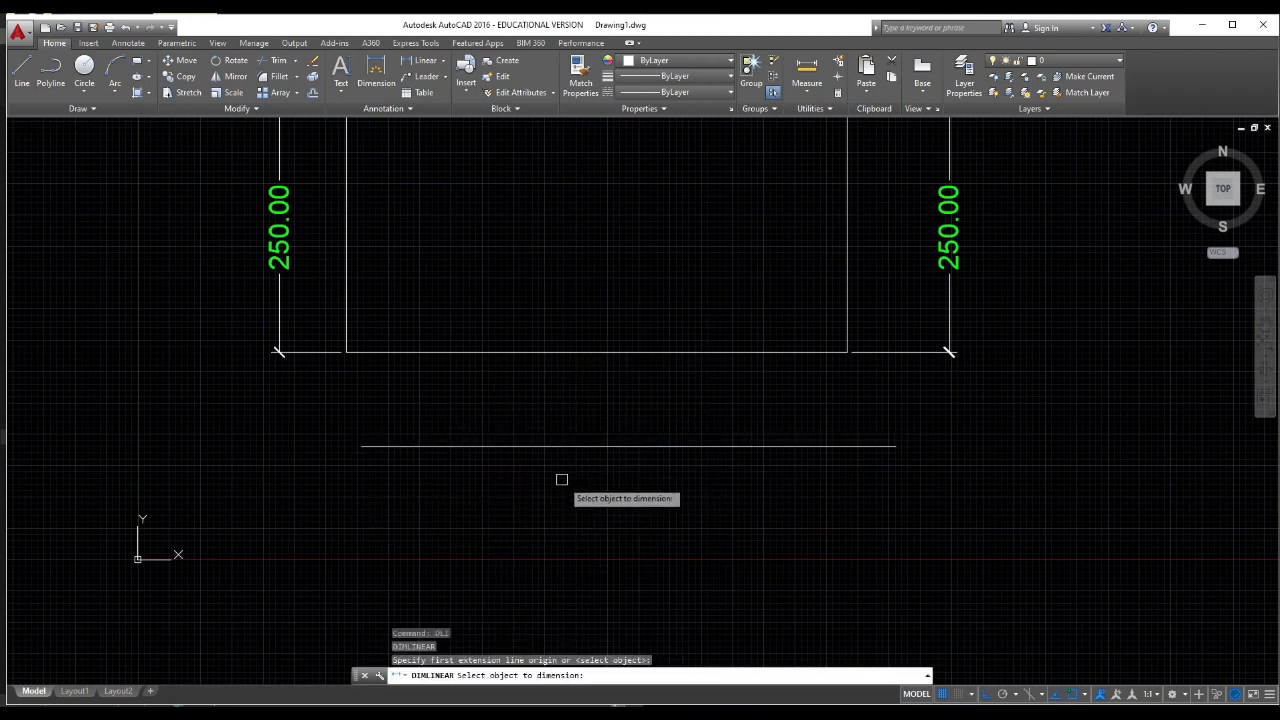
{"action": "left_click", "coordinate": [521, 447]}
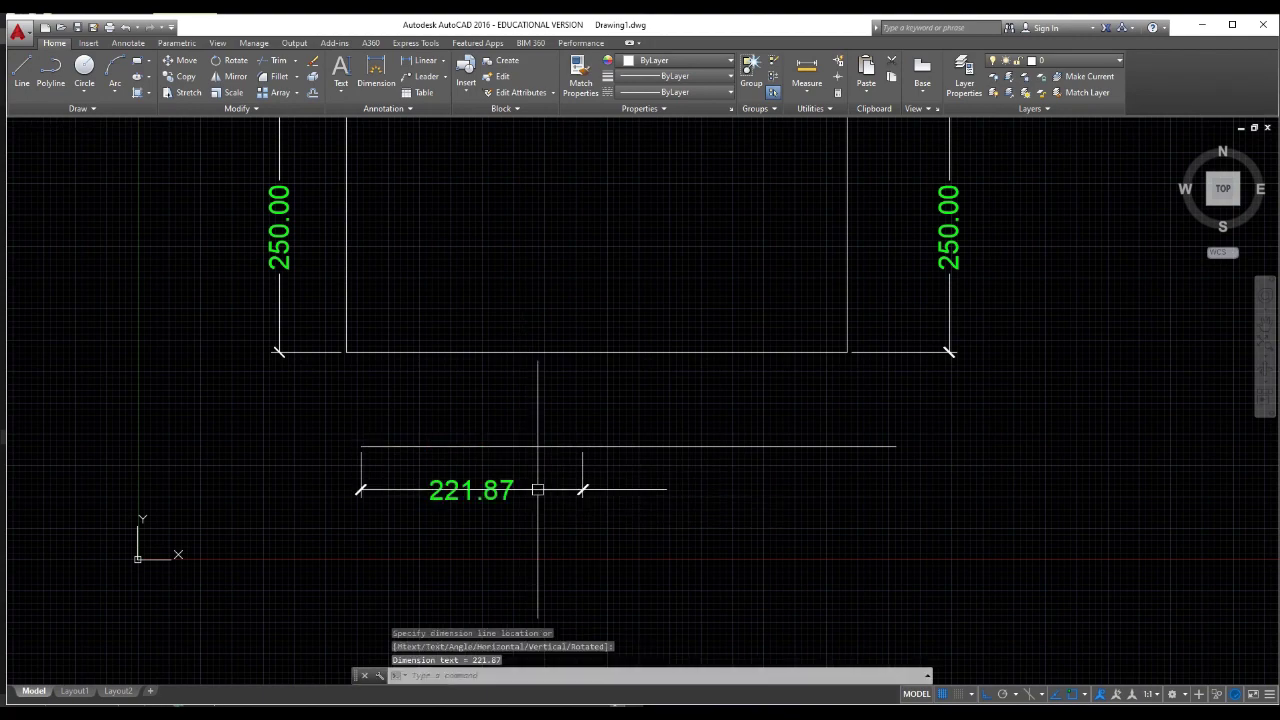
{"action": "key", "text": "Return"}
{"action": "key", "text": "Return"}
{"action": "left_click", "coordinate": [660, 449]}
{"action": "left_click", "coordinate": [659, 422]}
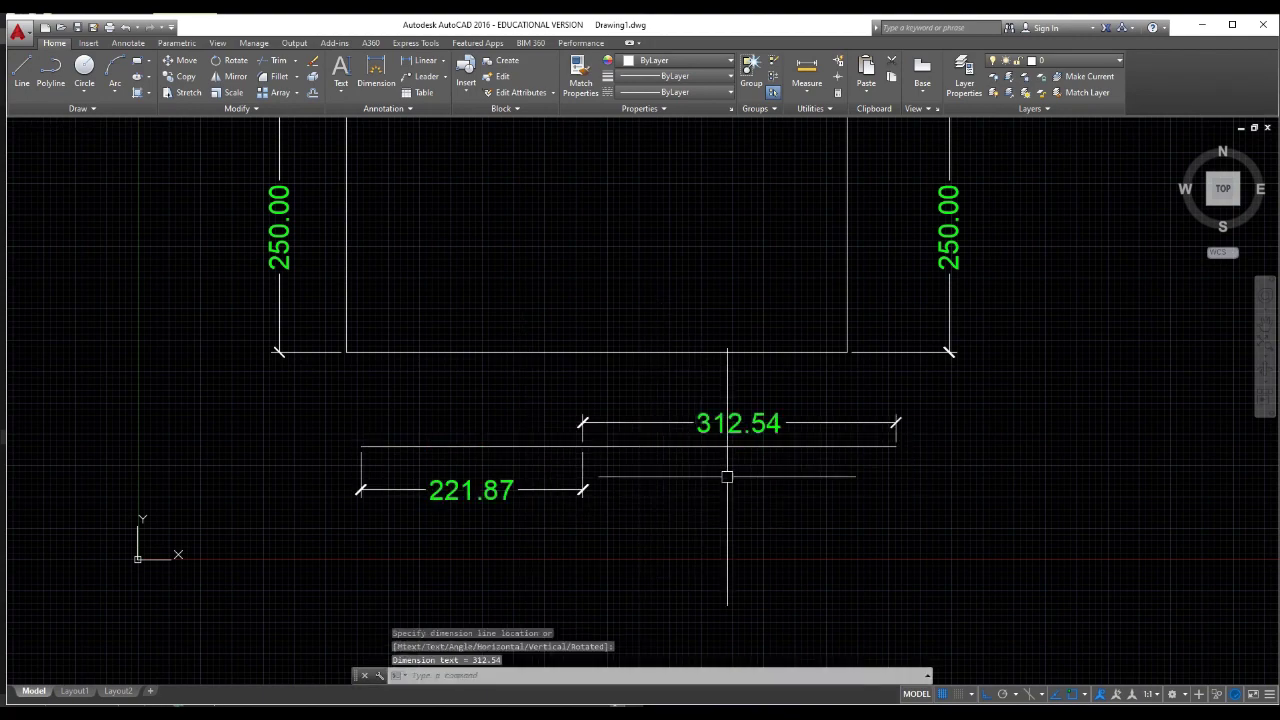
Erase the two linear dimensions of the line segments below the rectangle
{"action": "mouse_move", "coordinate": [706, 471]}
{"action": "middle_mouse_down"}
{"action": "mouse_move", "coordinate": [557, 557]}
{"action": "mouse_move", "coordinate": [557, 523]}
{"action": "mouse_move", "coordinate": [563, 552]}
{"action": "middle_mouse_up"}
{"action": "left_click", "coordinate": [583, 562]}
{"action": "left_click", "coordinate": [451, 540]}
{"action": "left_click", "coordinate": [529, 502]}
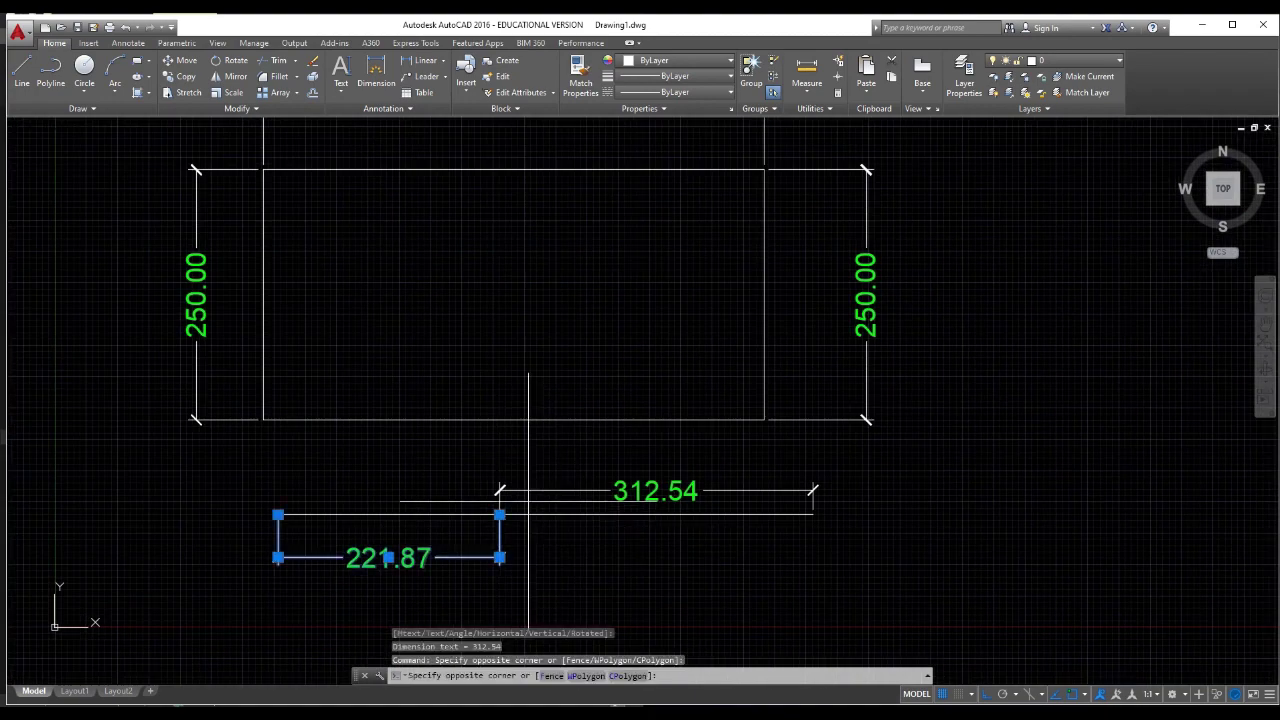
{"action": "left_click", "coordinate": [491, 477]}
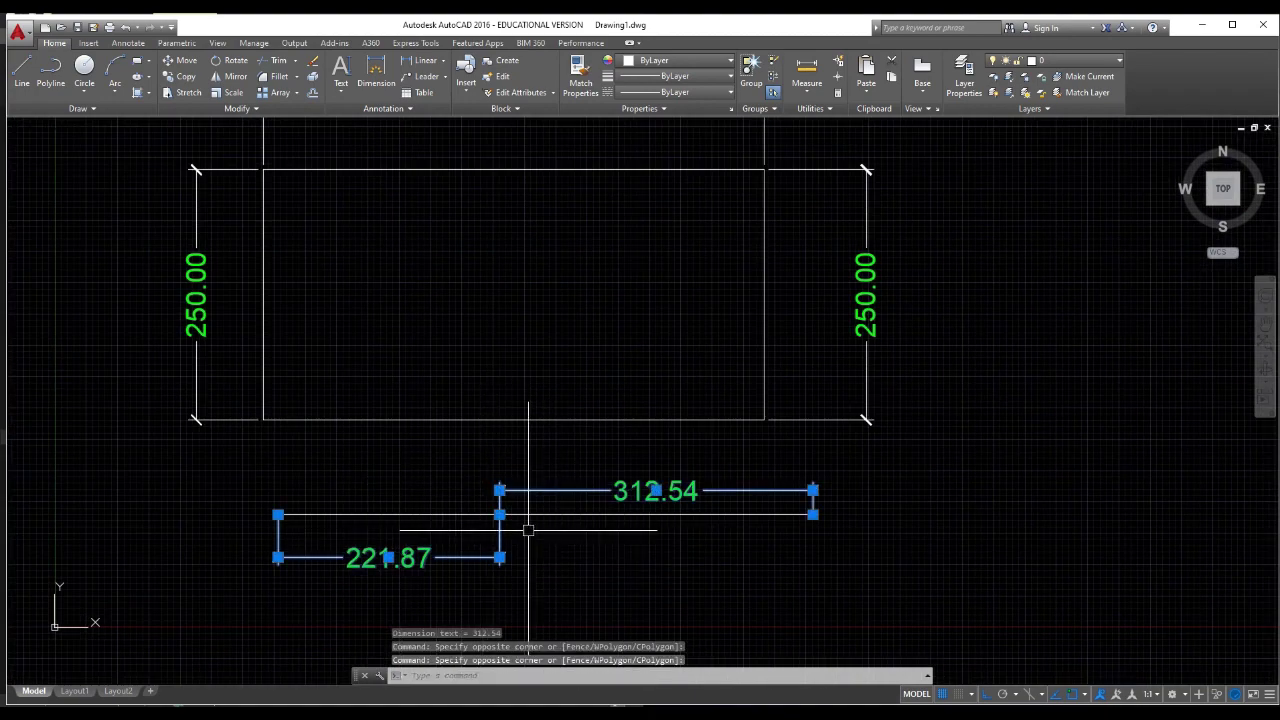
{"action": "type", "text": "e"}
{"action": "key", "text": "Return"}
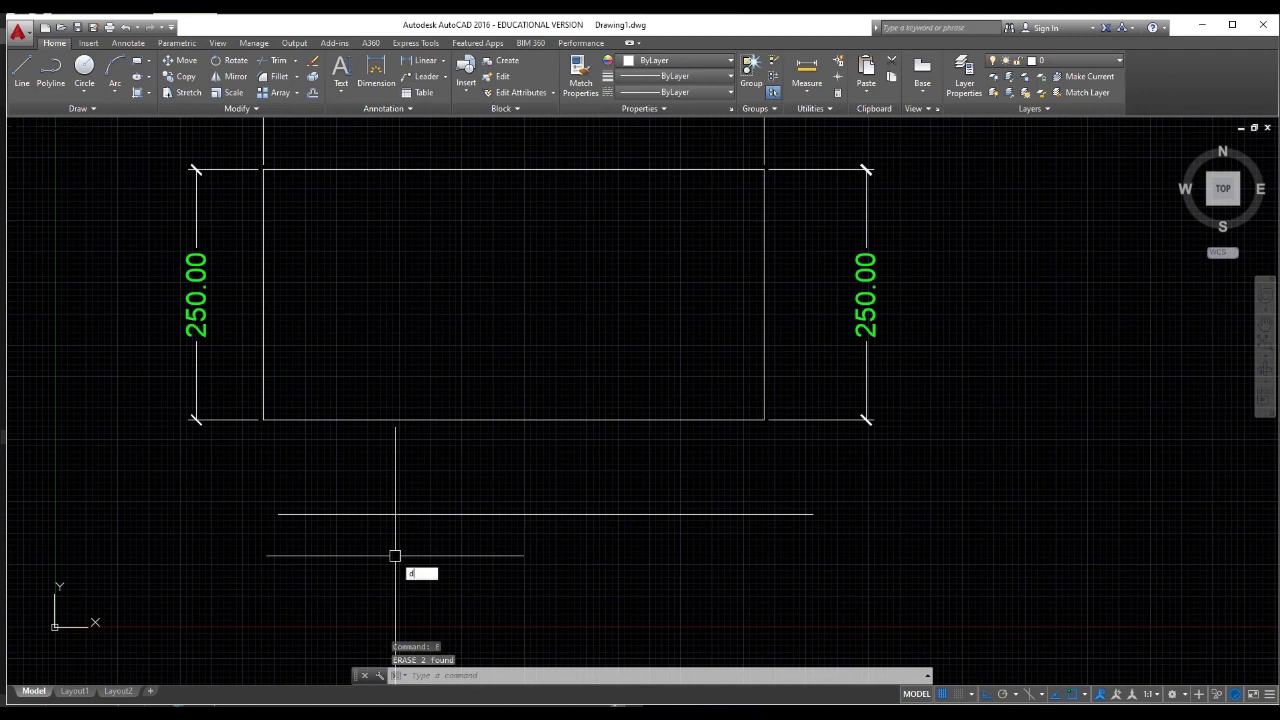
Add one linear dimension between the outer endpoints of the two line segments, placing it above them
{"action": "type", "text": "dli"}
{"action": "key", "text": "Return"}
{"action": "left_click", "coordinate": [278, 514]}
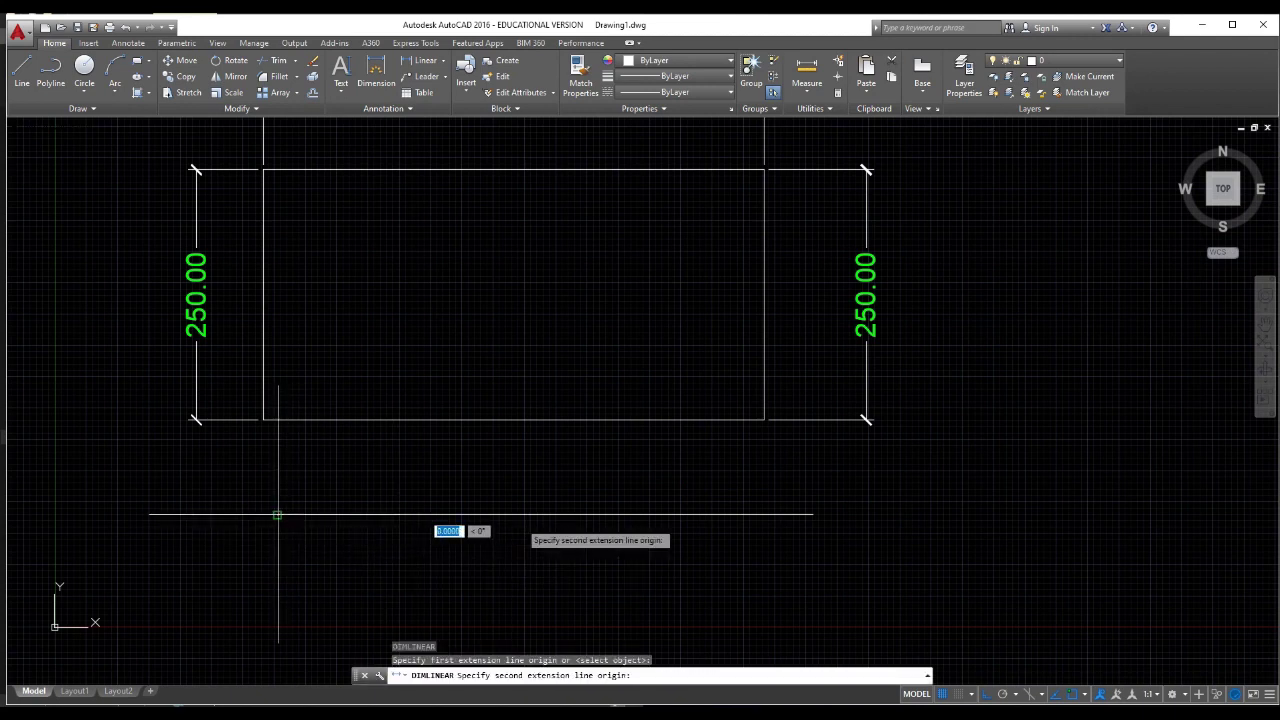
{"action": "left_click", "coordinate": [813, 514]}
{"action": "left_click", "coordinate": [808, 459]}
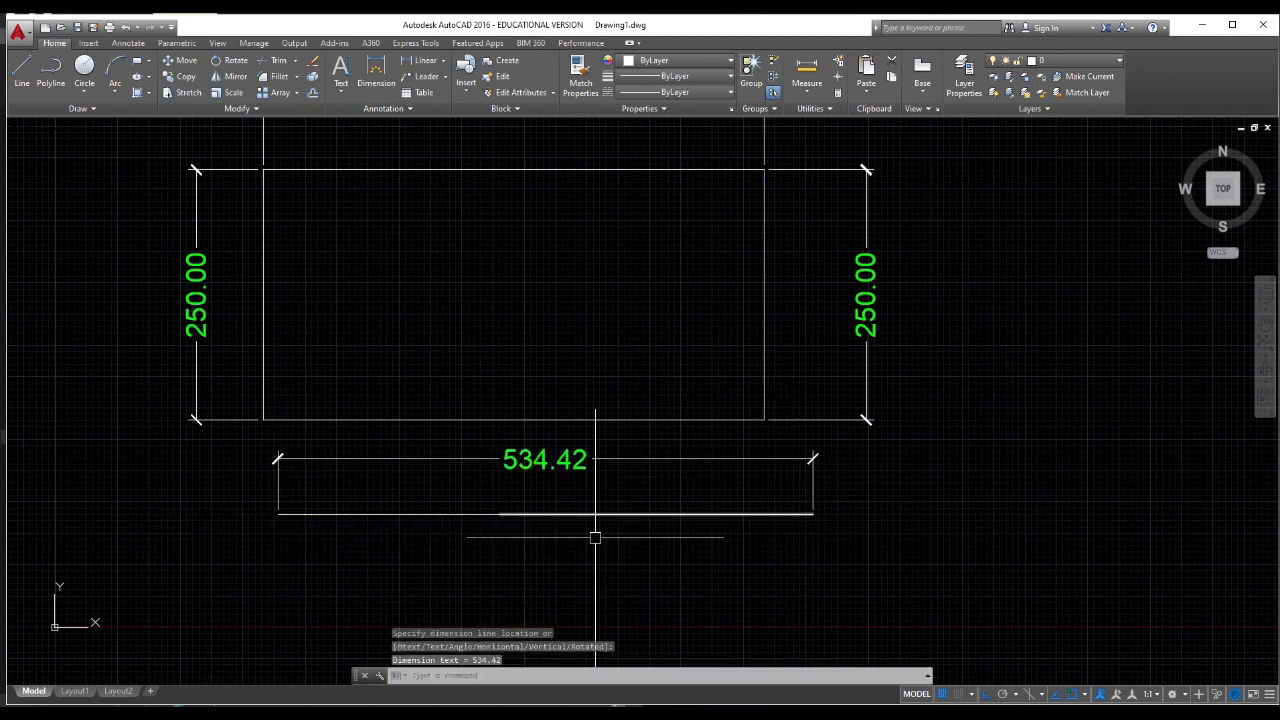
Erase the linear dimension spanning the two line segments, keeping both segments
{"action": "middle_click_drag", "start_coordinate": [694, 493], "coordinate": [708, 531]}
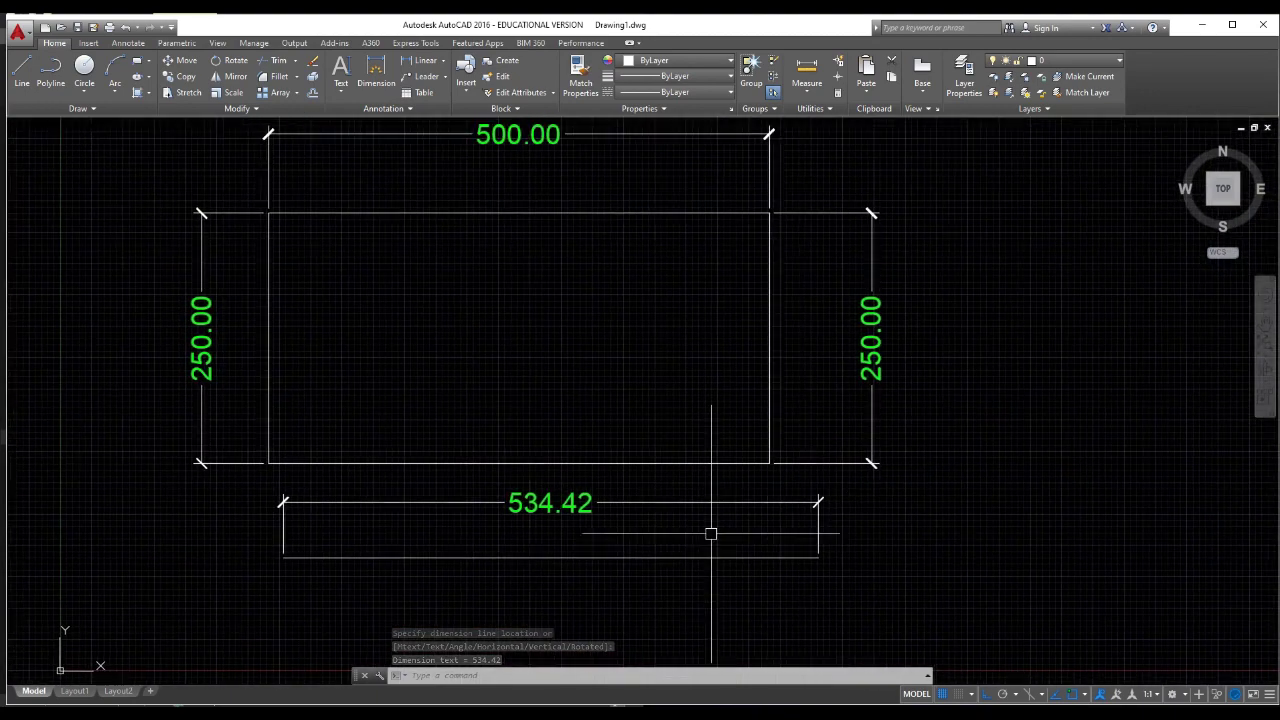
{"action": "left_click", "coordinate": [869, 534]}
{"action": "left_click", "coordinate": [813, 572]}
{"action": "left_click", "coordinate": [499, 593]}
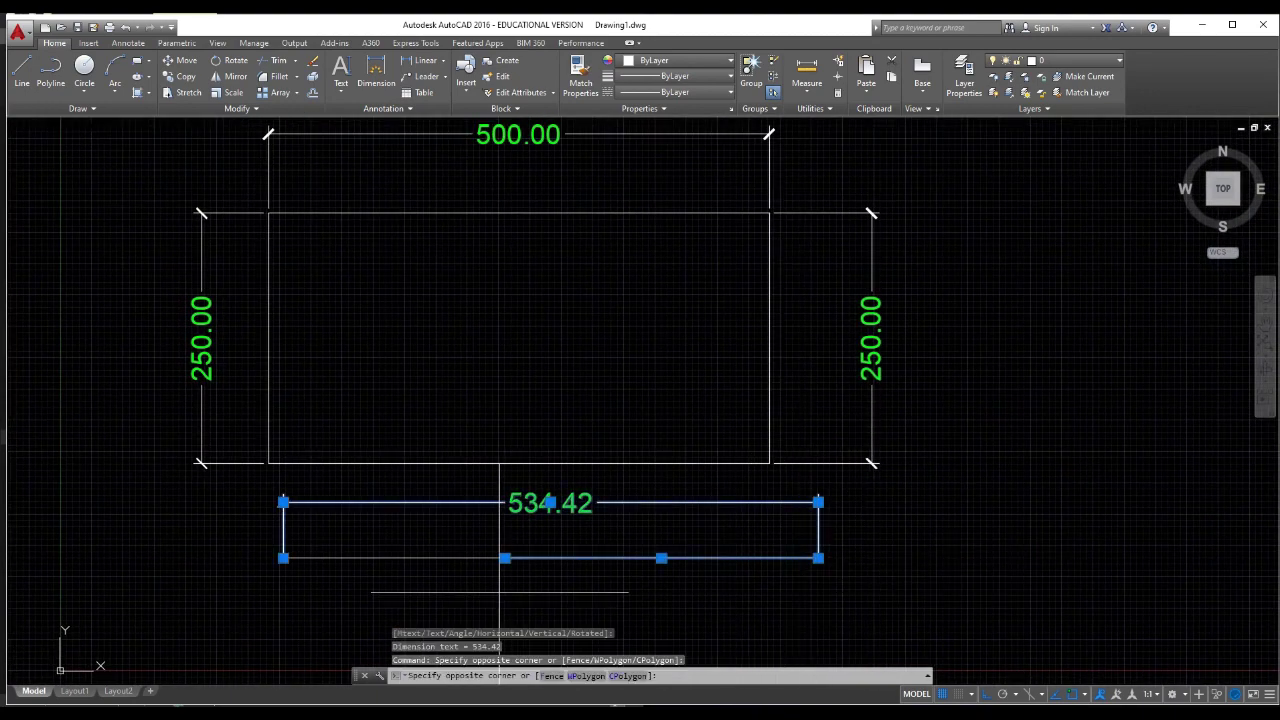
{"action": "left_click", "coordinate": [471, 553]}
{"action": "key", "text": "Escape"}
{"action": "key", "text": "Escape"}
{"action": "left_click", "coordinate": [604, 525]}
{"action": "left_click", "coordinate": [515, 500]}
{"action": "type", "text": "e"}
{"action": "key", "text": "Return"}
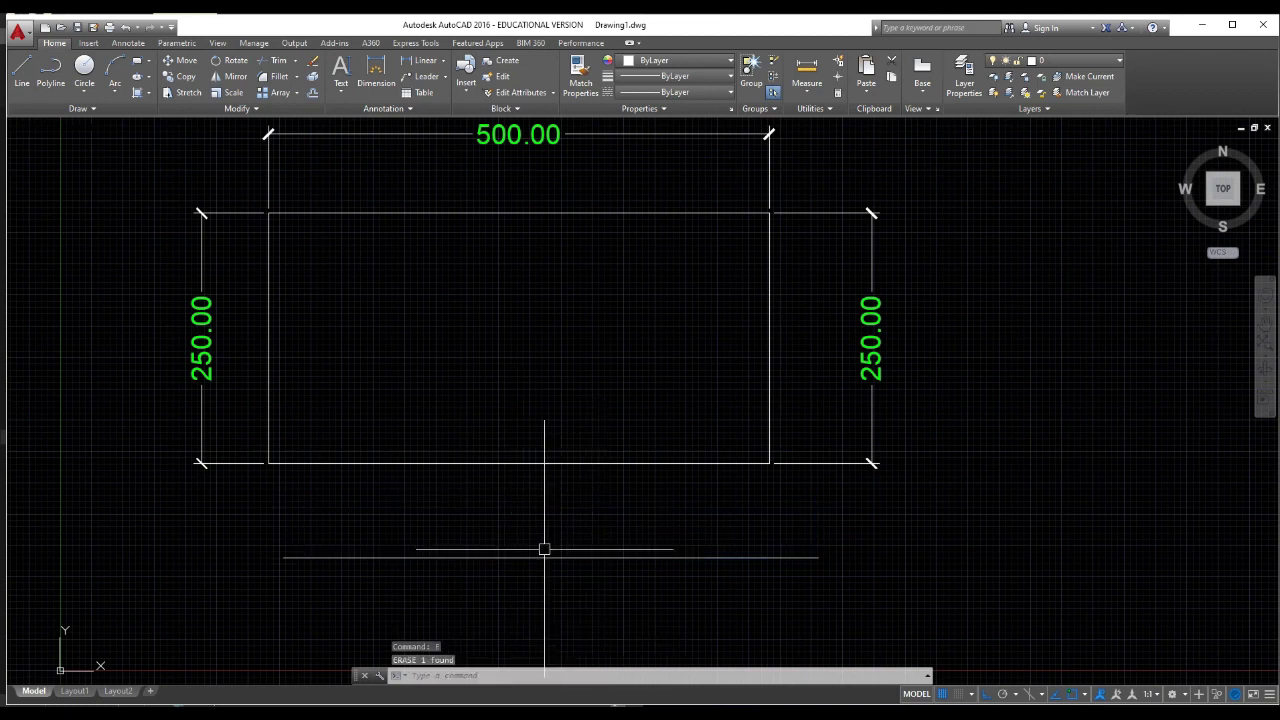
Check the two line segments for separate selection around their shared endpoint and clear the selection
{"action": "left_click", "coordinate": [550, 543]}
{"action": "left_click", "coordinate": [507, 592]}
{"action": "left_click", "coordinate": [450, 559]}
{"action": "left_click", "coordinate": [417, 526]}
{"action": "key", "text": "Escape"}
{"action": "key", "text": "Escape"}
{"action": "key", "text": "Escape"}
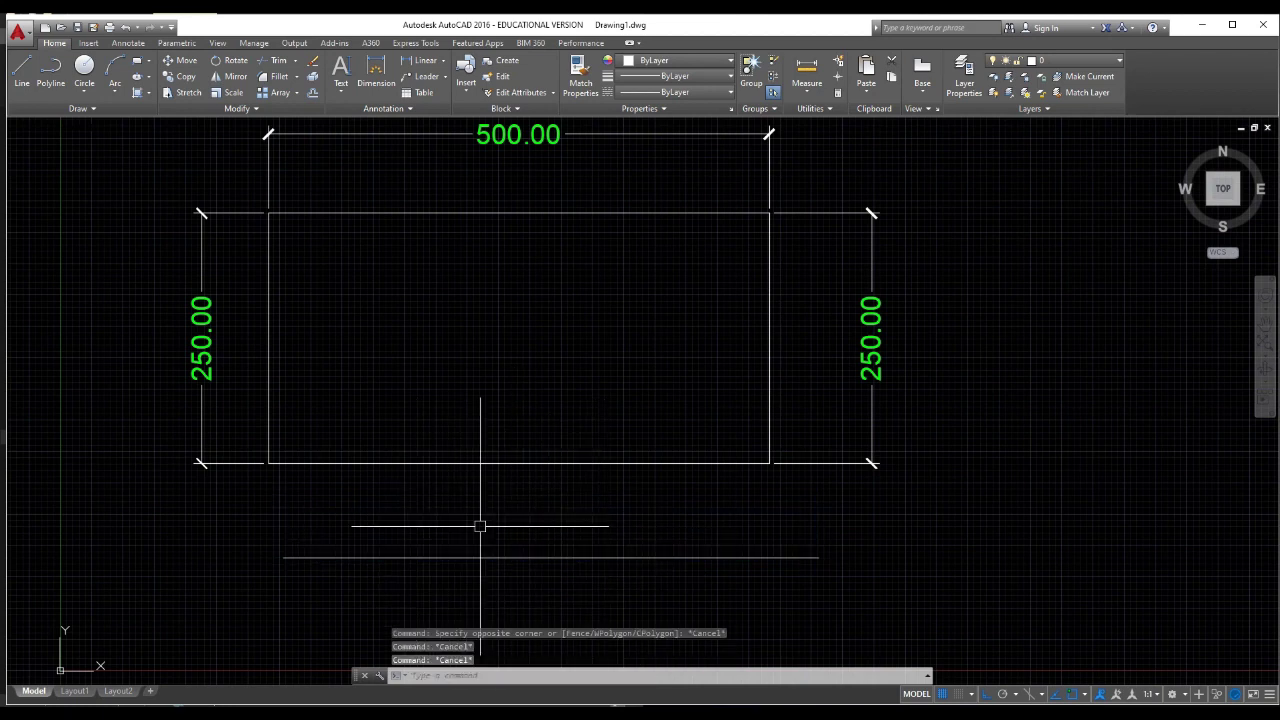
Join the two collinear segments into a single line, select it to check the result and clear the selection
{"action": "type", "text": "j"}
{"action": "key", "text": "Return"}
{"action": "left_click", "coordinate": [466, 557]}
{"action": "left_click", "coordinate": [505, 557]}
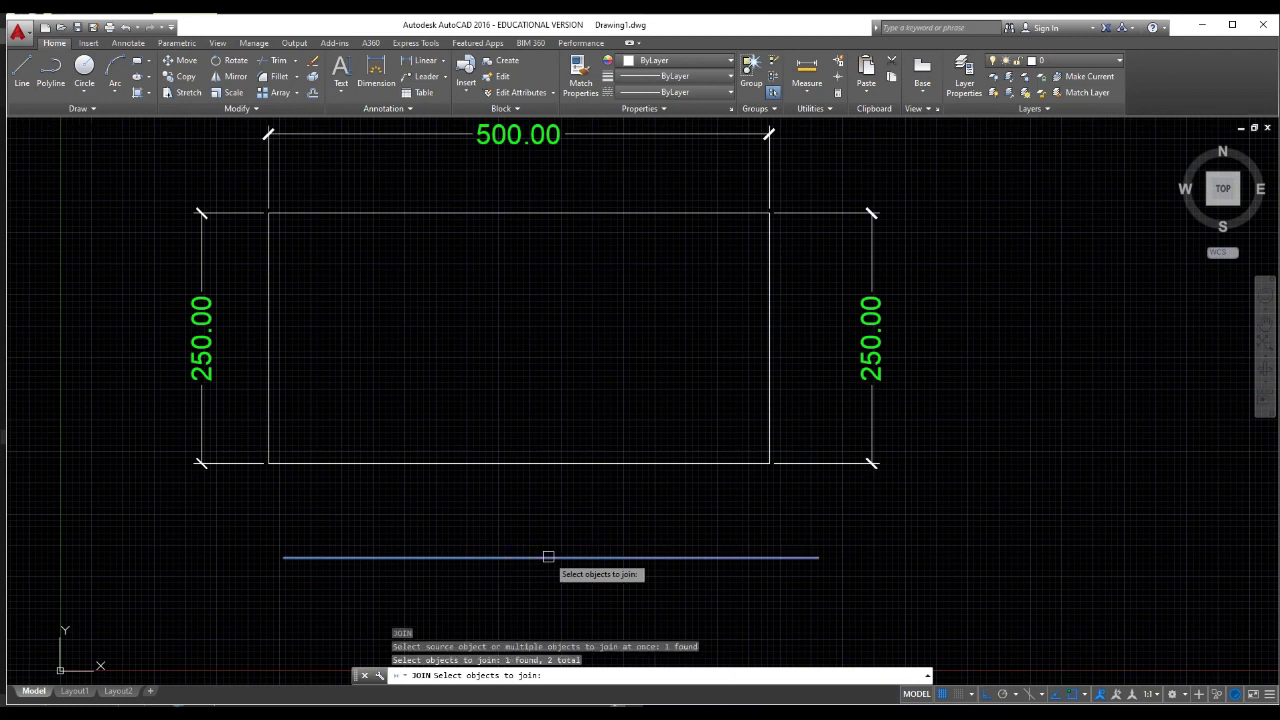
{"action": "key", "text": "Return"}
{"action": "left_click", "coordinate": [527, 557]}
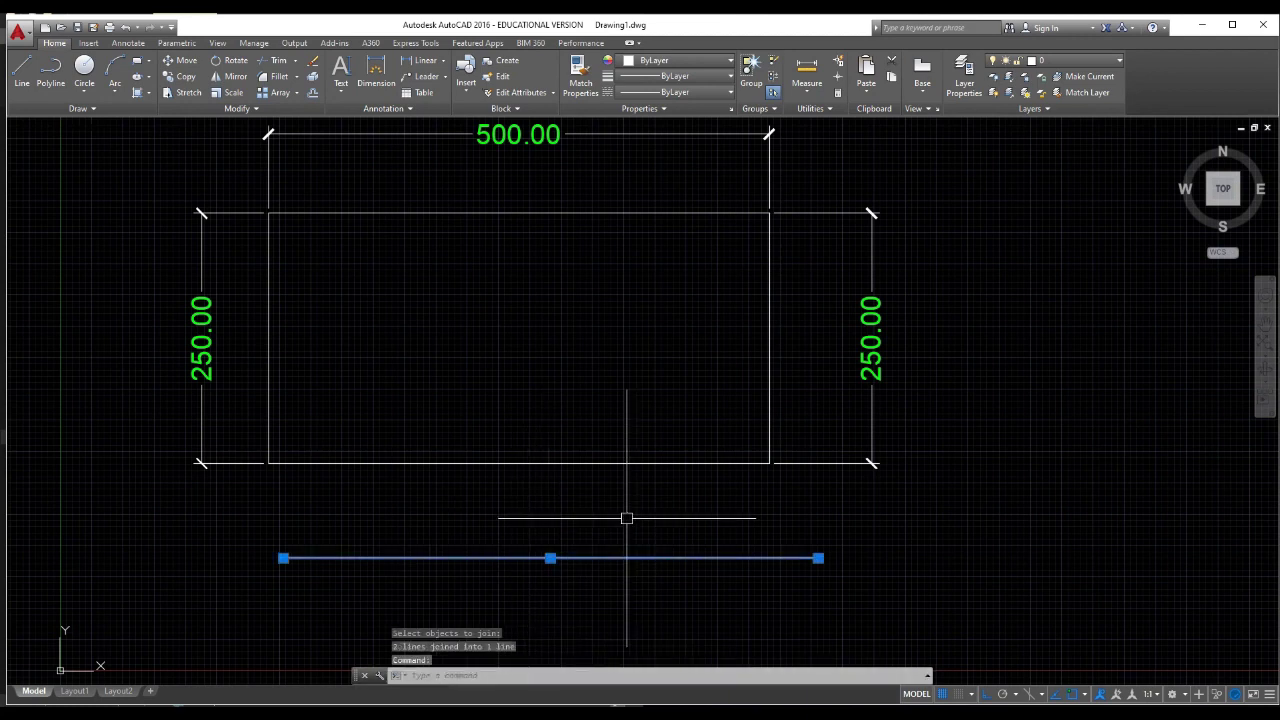
{"action": "key", "text": "Escape"}
{"action": "key", "text": "Escape"}
Add a linear dimension to the joined line by selecting it as the object, placing the dimension above the line
{"action": "type", "text": "dli"}
{"action": "key", "text": "Return"}
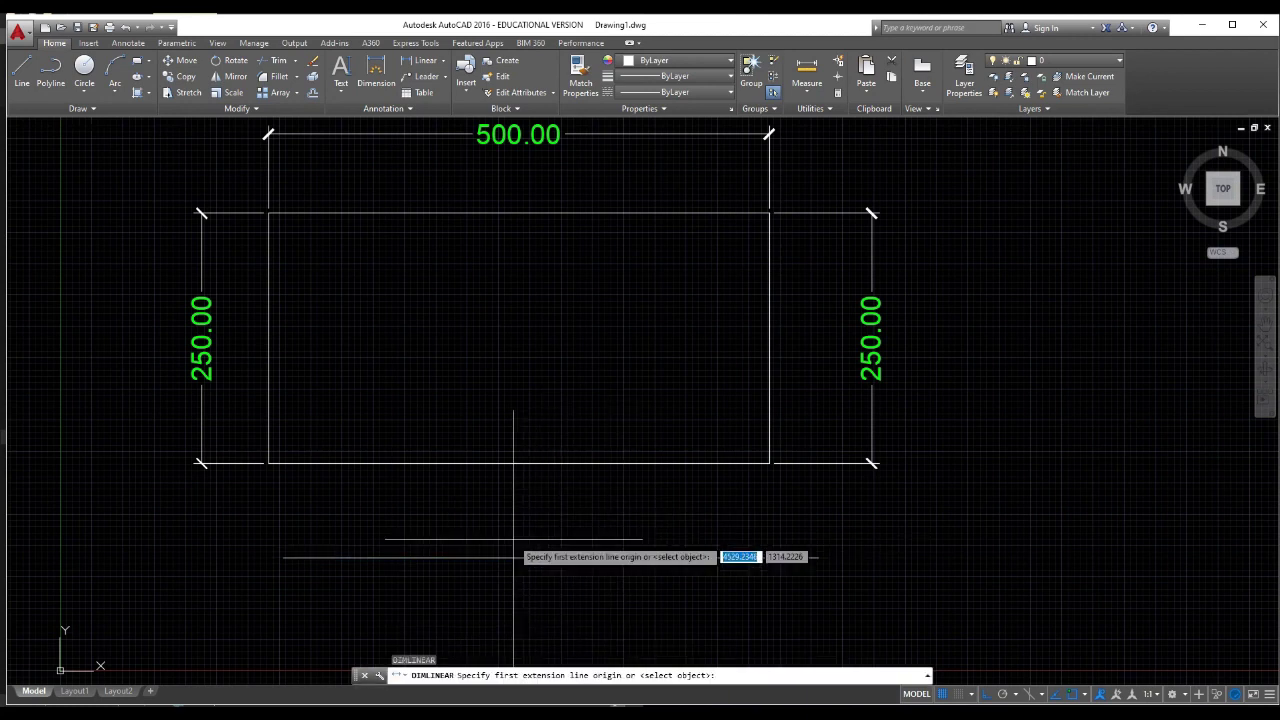
{"action": "left_click", "coordinate": [507, 552]}
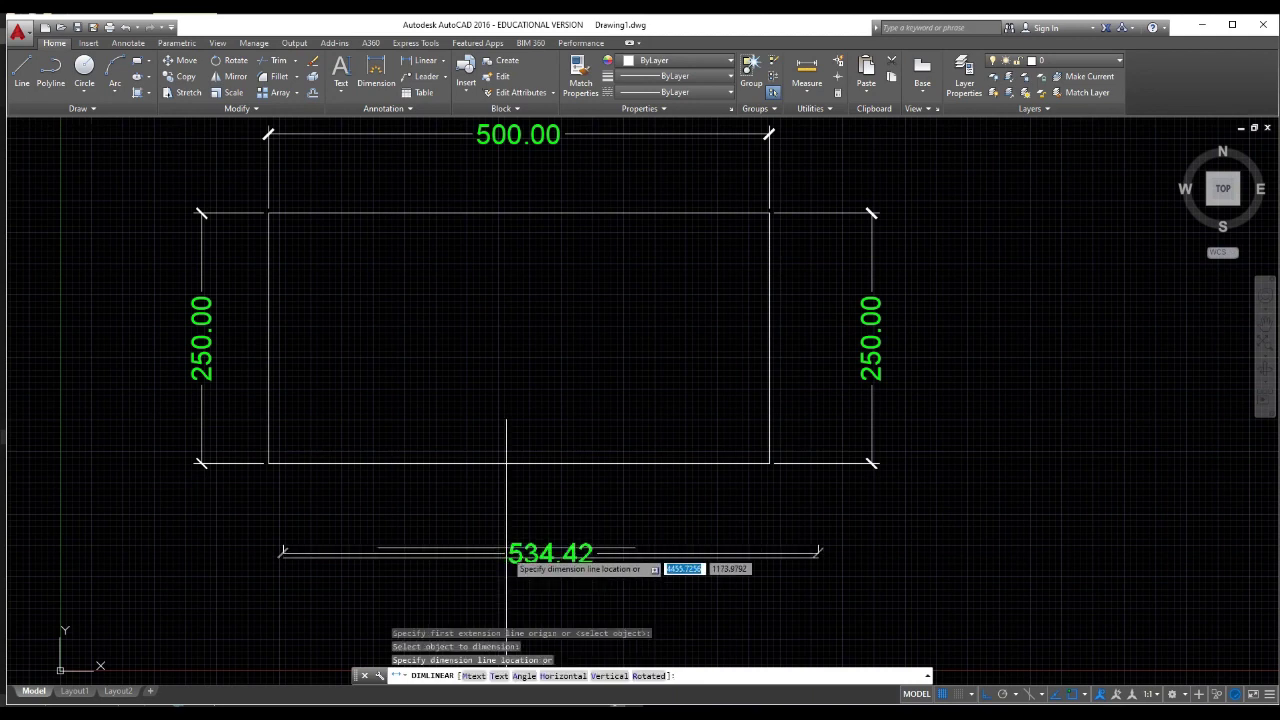
{"action": "key", "text": "Escape"}
{"action": "key", "text": "Escape"}
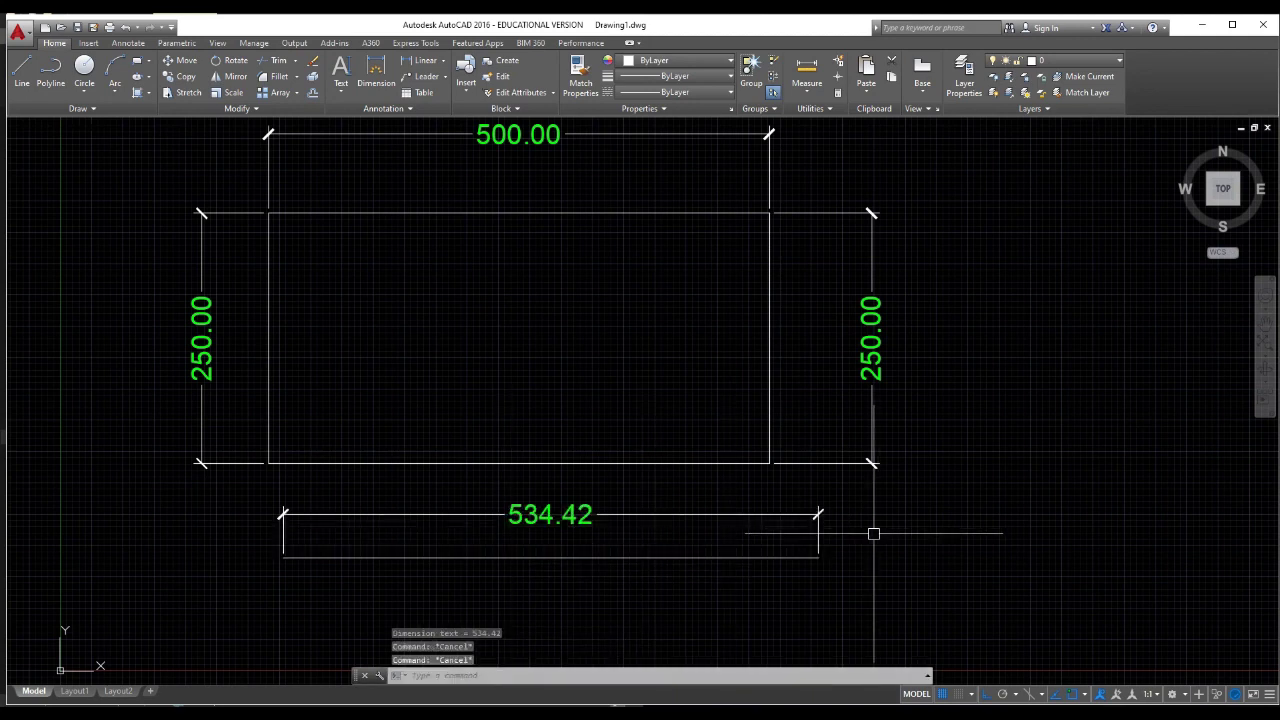
Erase the joined line below the rectangle together with its linear dimension
{"action": "left_click", "coordinate": [856, 532]}
{"action": "left_click", "coordinate": [690, 527]}
{"action": "key", "text": "Escape"}
{"action": "left_click", "coordinate": [633, 556]}
{"action": "key", "text": "Escape"}
{"action": "key", "text": "Escape"}
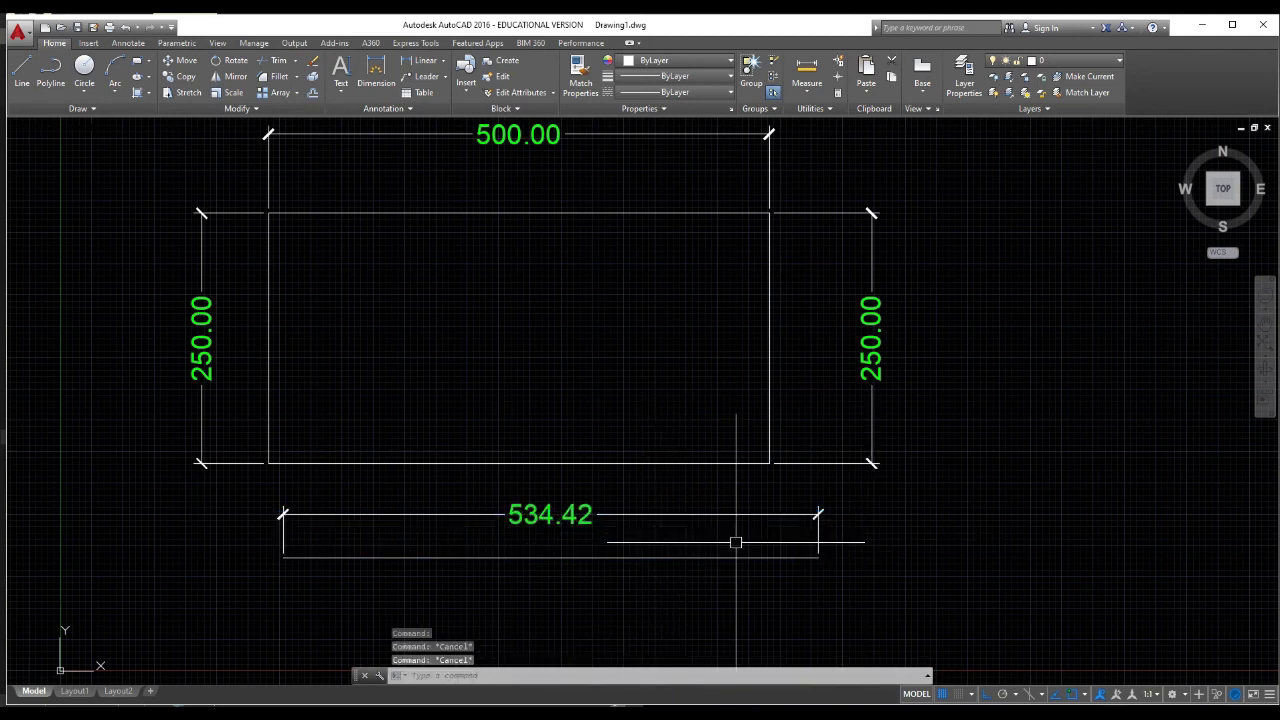
{"action": "left_click", "coordinate": [880, 558]}
{"action": "left_click", "coordinate": [760, 511]}
{"action": "type", "text": "e"}
{"action": "key", "text": "Return"}
{"action": "middle_click_drag", "start_coordinate": [678, 475], "coordinate": [668, 530]}
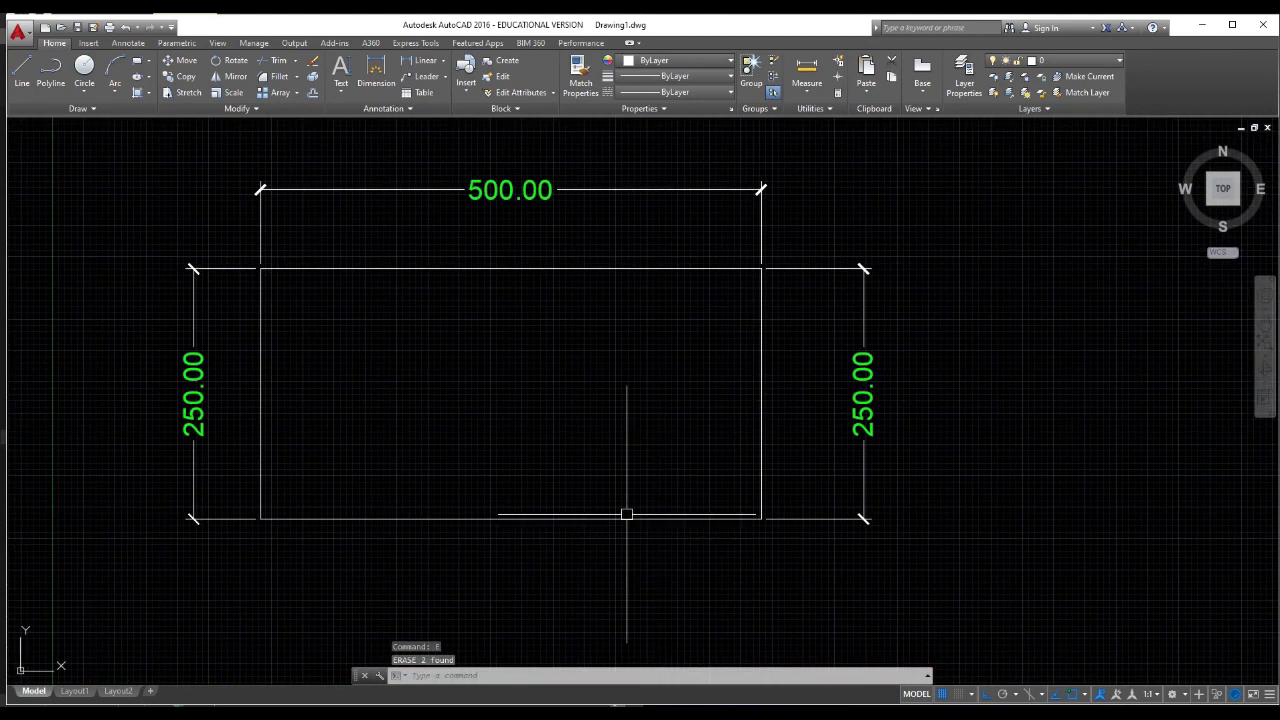
{"action": "middle_click_drag", "start_coordinate": [577, 489], "coordinate": [561, 486]}
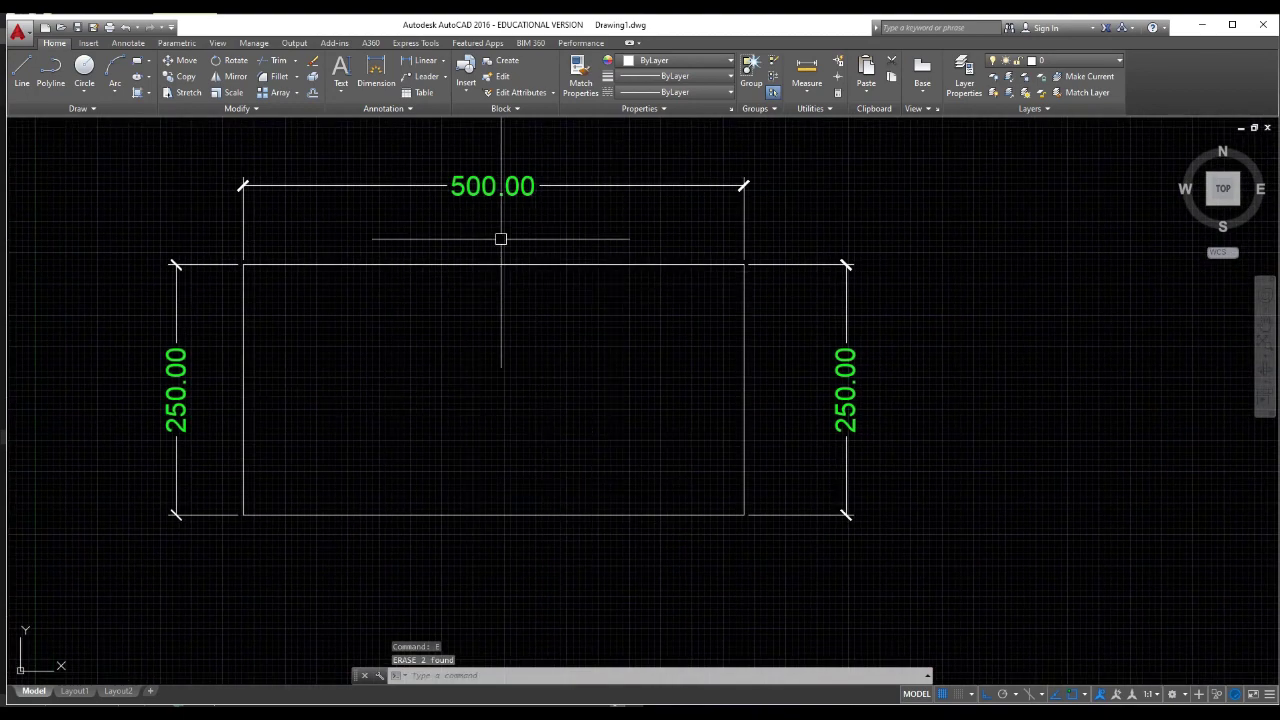
{"action": "middle_click_drag", "start_coordinate": [500, 239], "coordinate": [489, 246]}
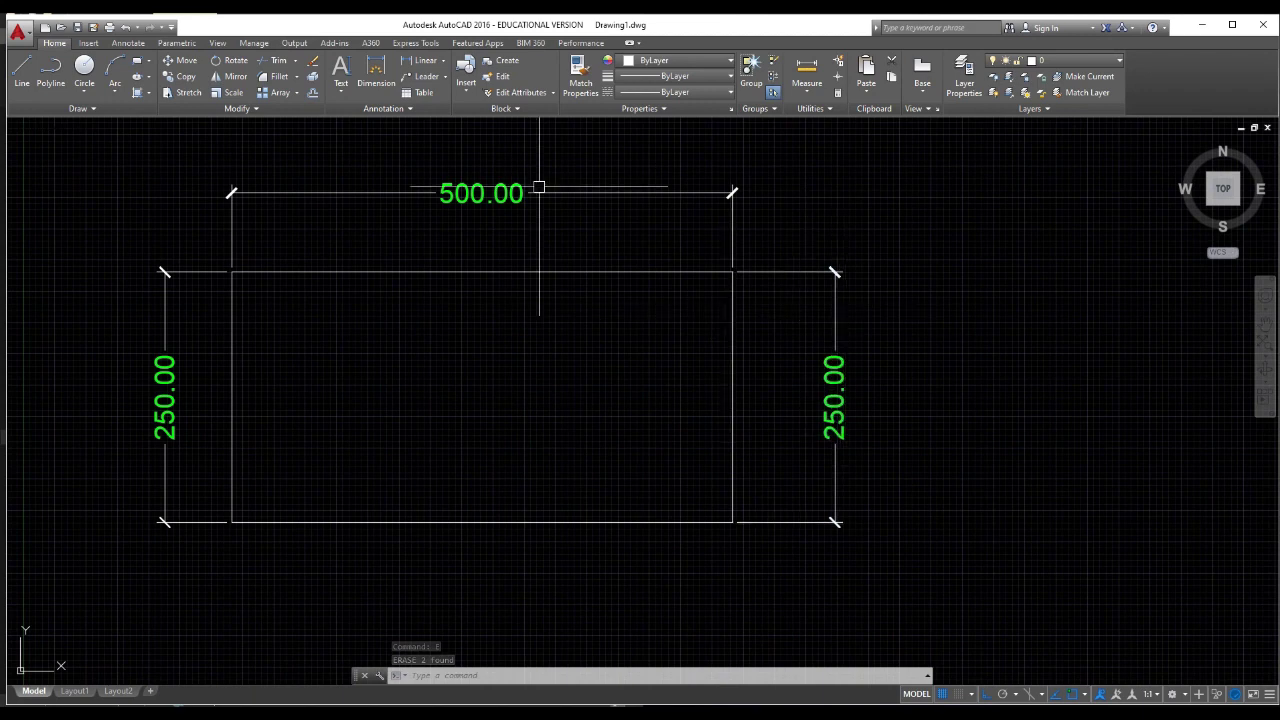
{"action": "left_click", "coordinate": [443, 60]}
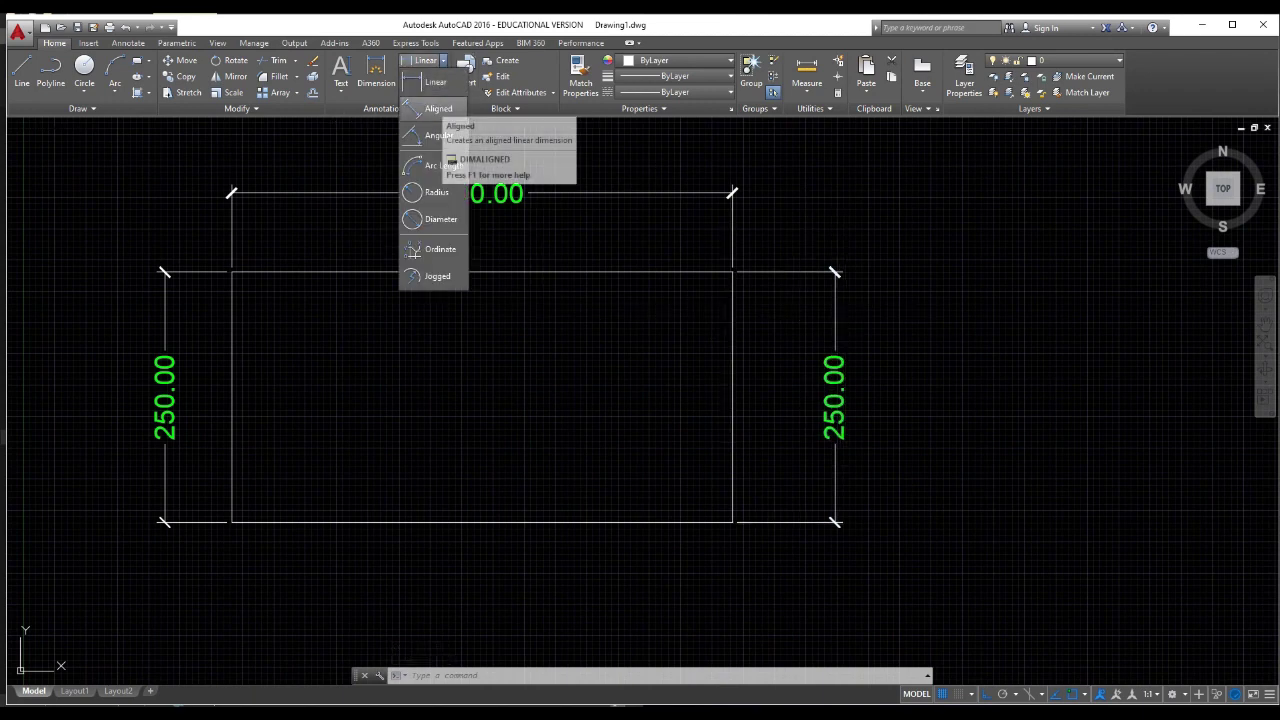
{"action": "key", "text": "Escape"}
{"action": "key", "text": "Escape"}
Erase the dimensions of the rectangle's right and top edges, keeping the left edge's dimension
{"action": "left_click", "coordinate": [835, 293]}
{"action": "left_click", "coordinate": [889, 294]}
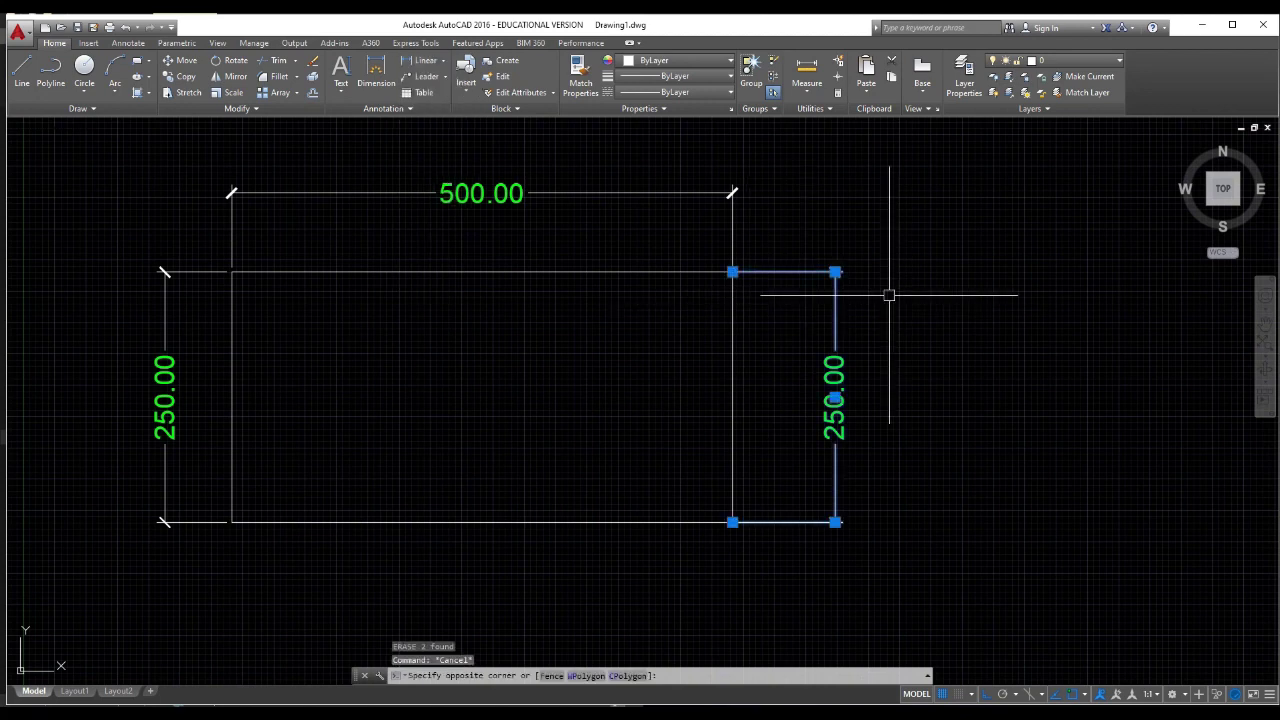
{"action": "left_click", "coordinate": [749, 197]}
{"action": "left_click", "coordinate": [749, 197]}
{"action": "left_click", "coordinate": [713, 182]}
{"action": "key", "text": "Escape"}
{"action": "left_click", "coordinate": [914, 314]}
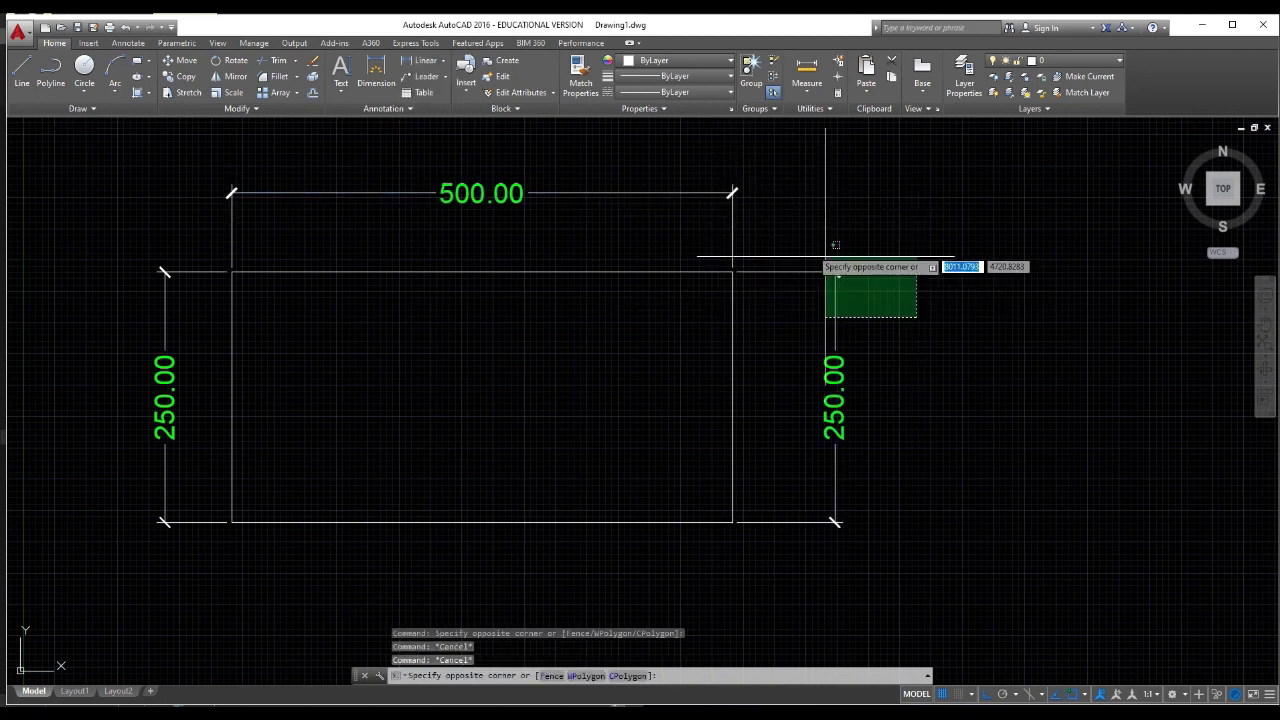
{"action": "left_click", "coordinate": [717, 177]}
{"action": "key", "text": "Delete"}
Stretch the rectangle's top-right corner horizontally to the left along the top edge so that the right edge slopes
{"action": "left_click", "coordinate": [786, 230]}
{"action": "left_click", "coordinate": [720, 272]}
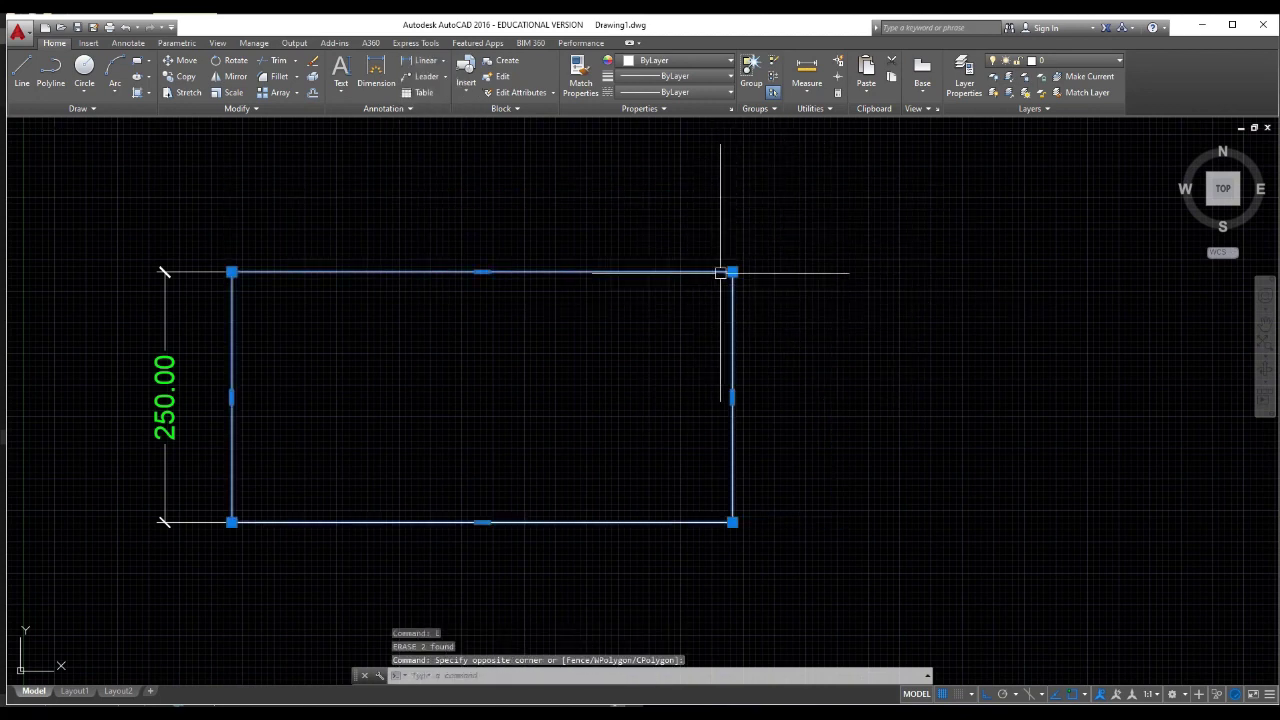
{"action": "left_click", "coordinate": [732, 272]}
{"action": "left_click", "coordinate": [543, 272]}
{"action": "key", "text": "Escape"}
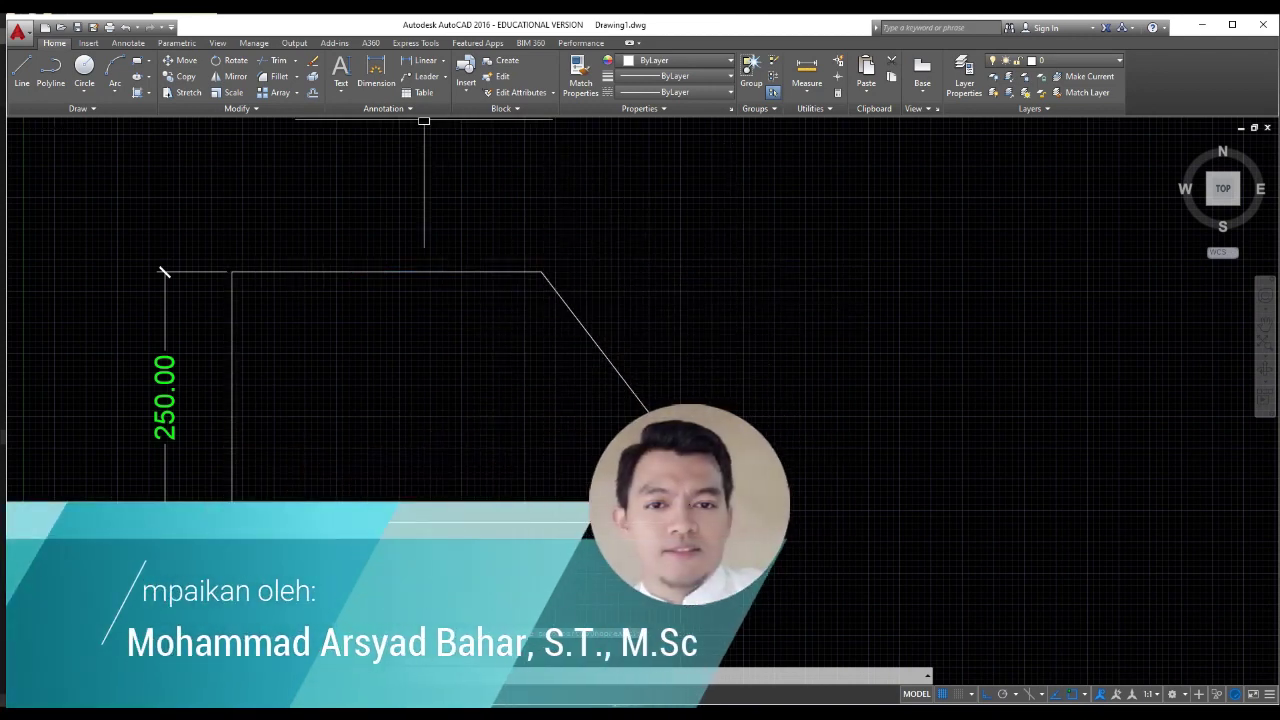
Add an aligned dimension between the endpoints of the sloped right edge, placing it outside the shape
{"action": "left_click", "coordinate": [443, 60]}
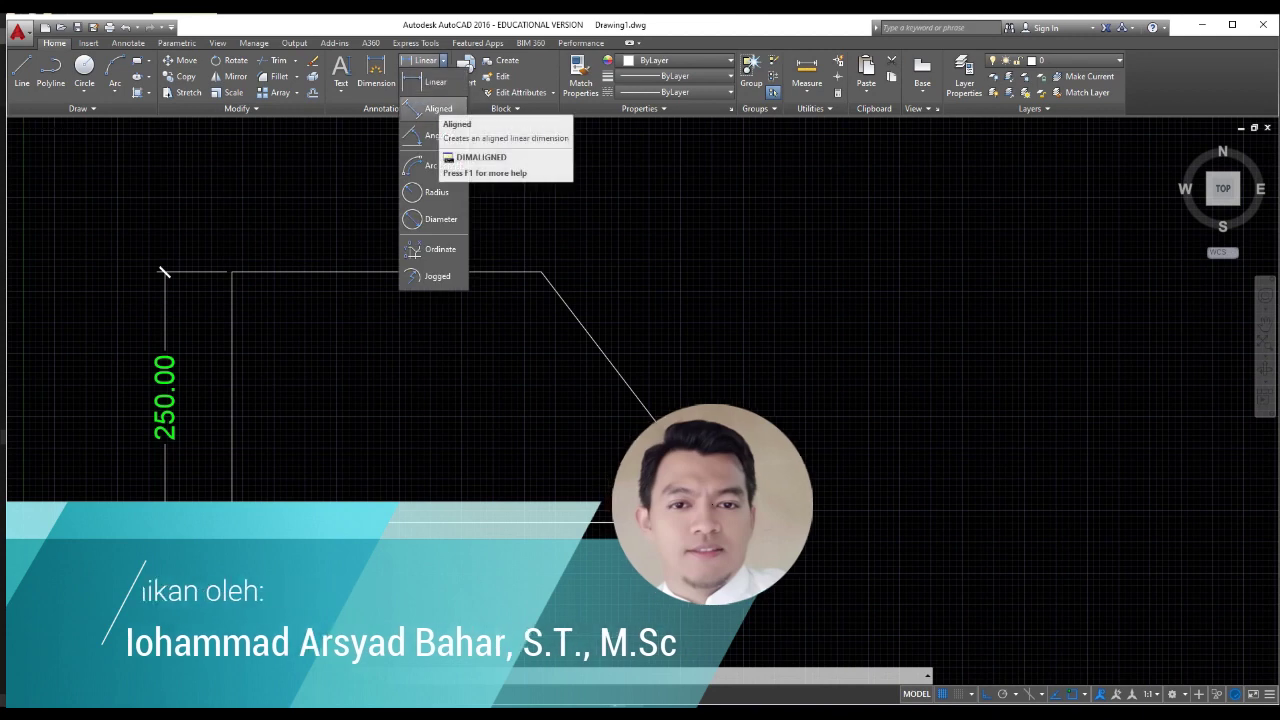
{"action": "left_click", "coordinate": [430, 108]}
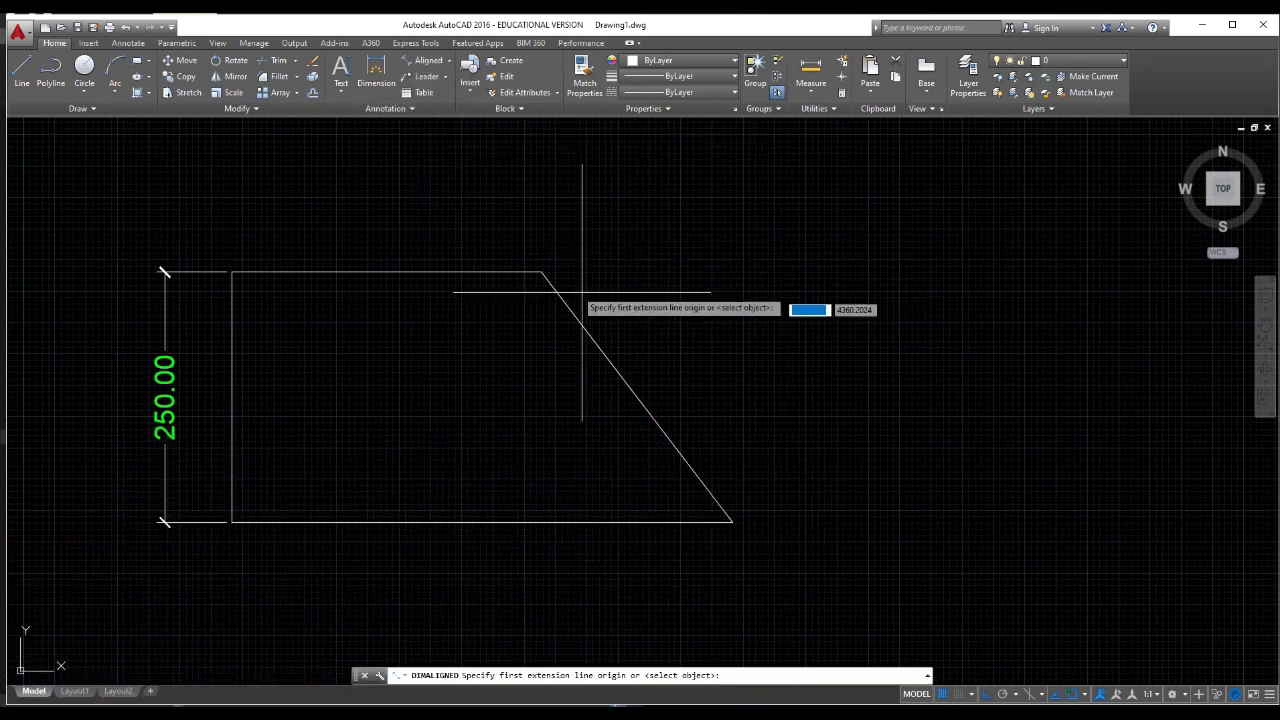
{"action": "left_click", "coordinate": [542, 272]}
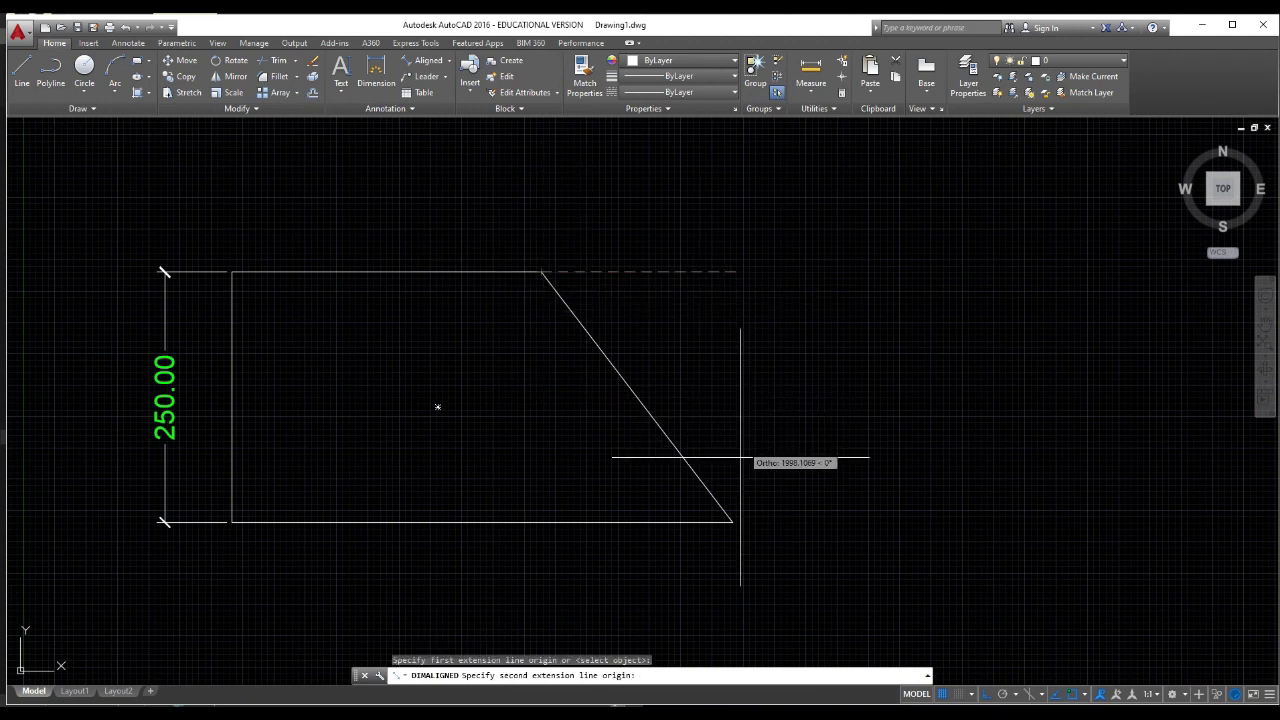
{"action": "left_click", "coordinate": [732, 521]}
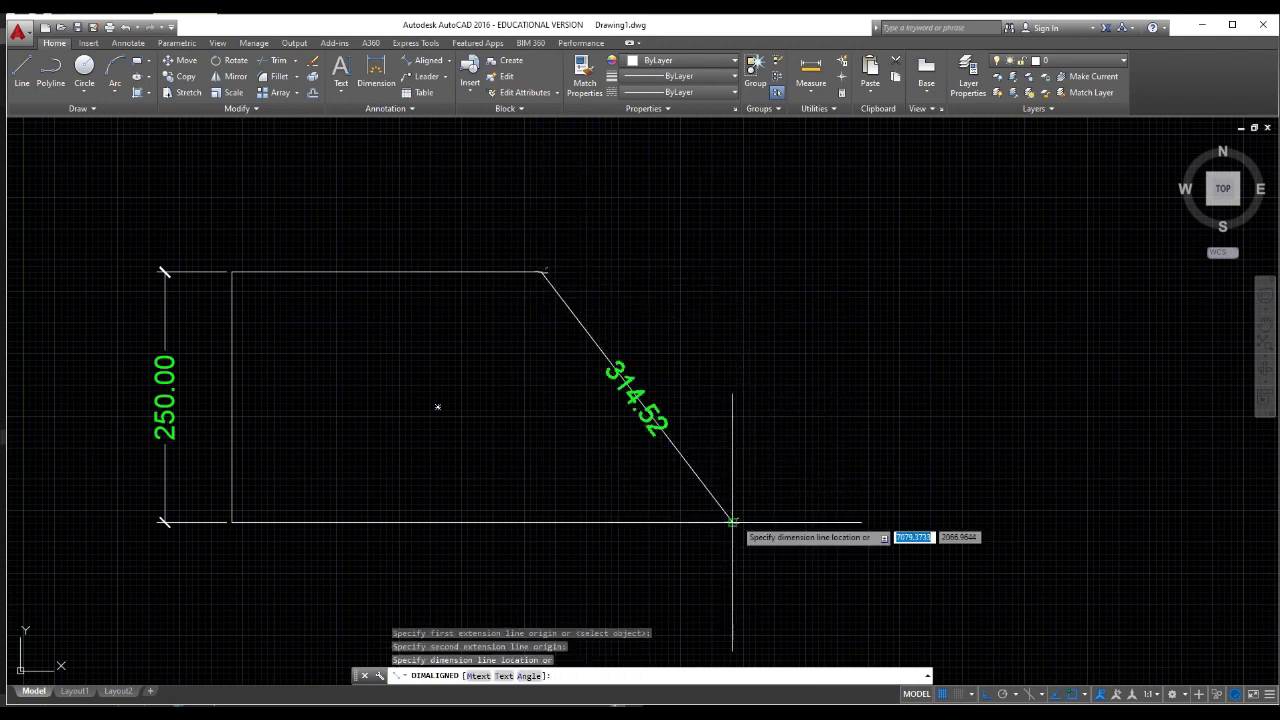
{"action": "left_click", "coordinate": [787, 447]}
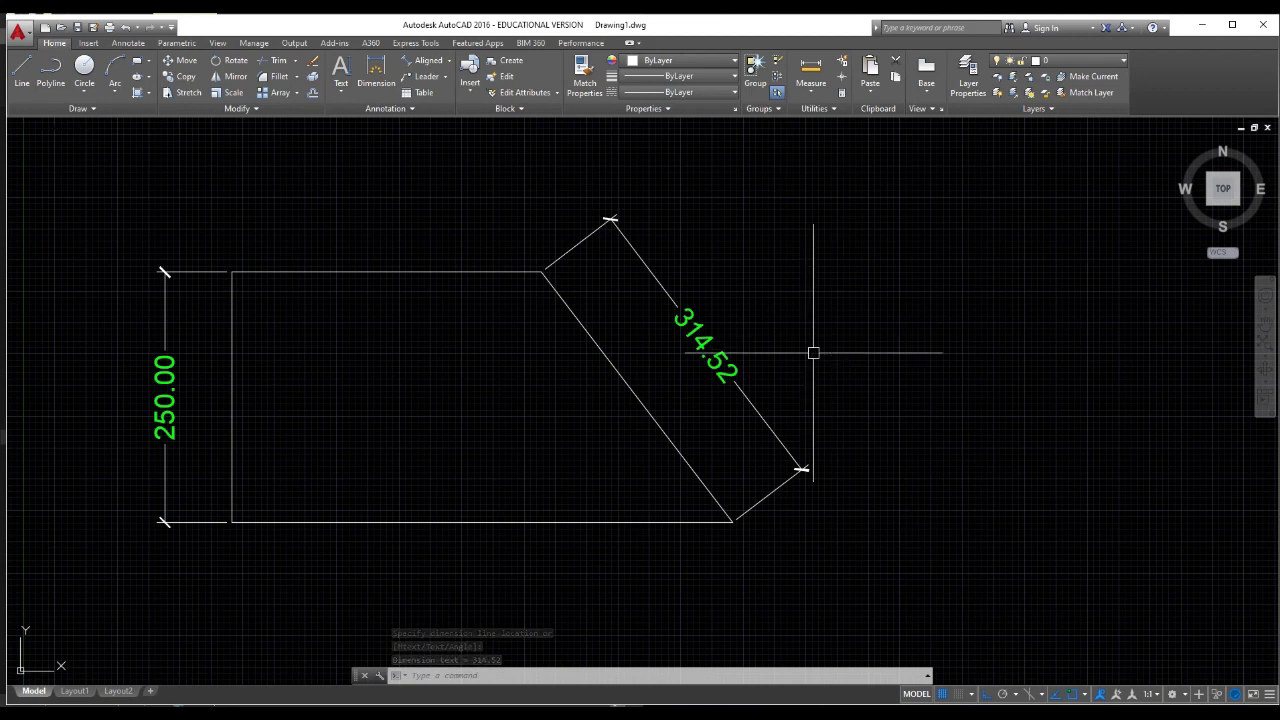
{"action": "key", "text": "Escape"}
{"action": "key", "text": "Escape"}
{"action": "key", "text": "Escape"}
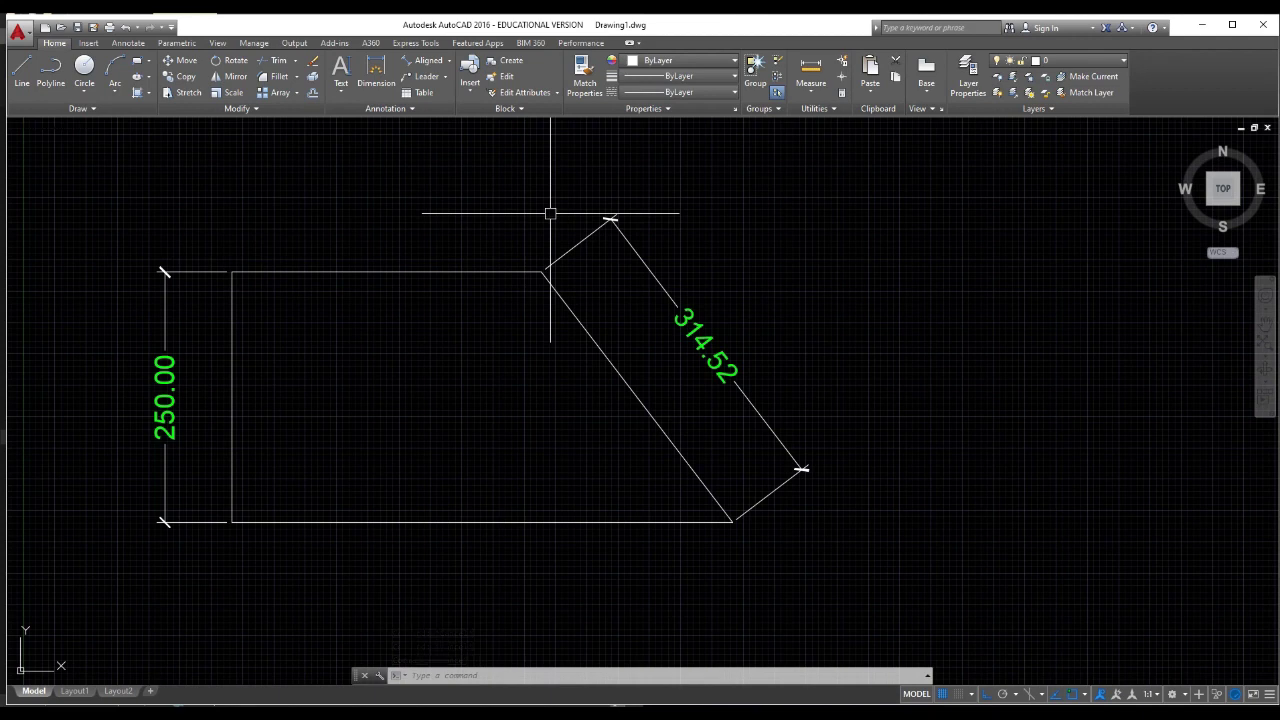
Add a second aligned dimension between the sloped edge's endpoints, placing its dimension line on the inner side of the shape
{"action": "type", "text": "dal"}
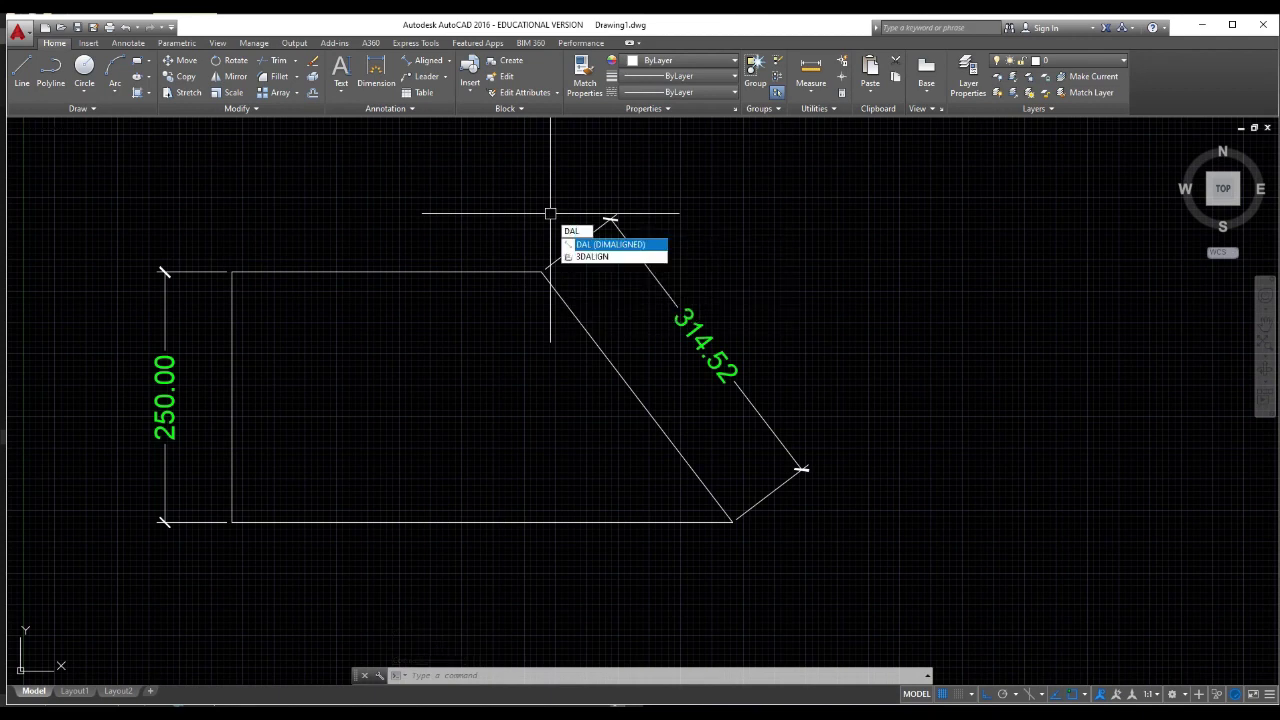
{"action": "key", "text": "Return"}
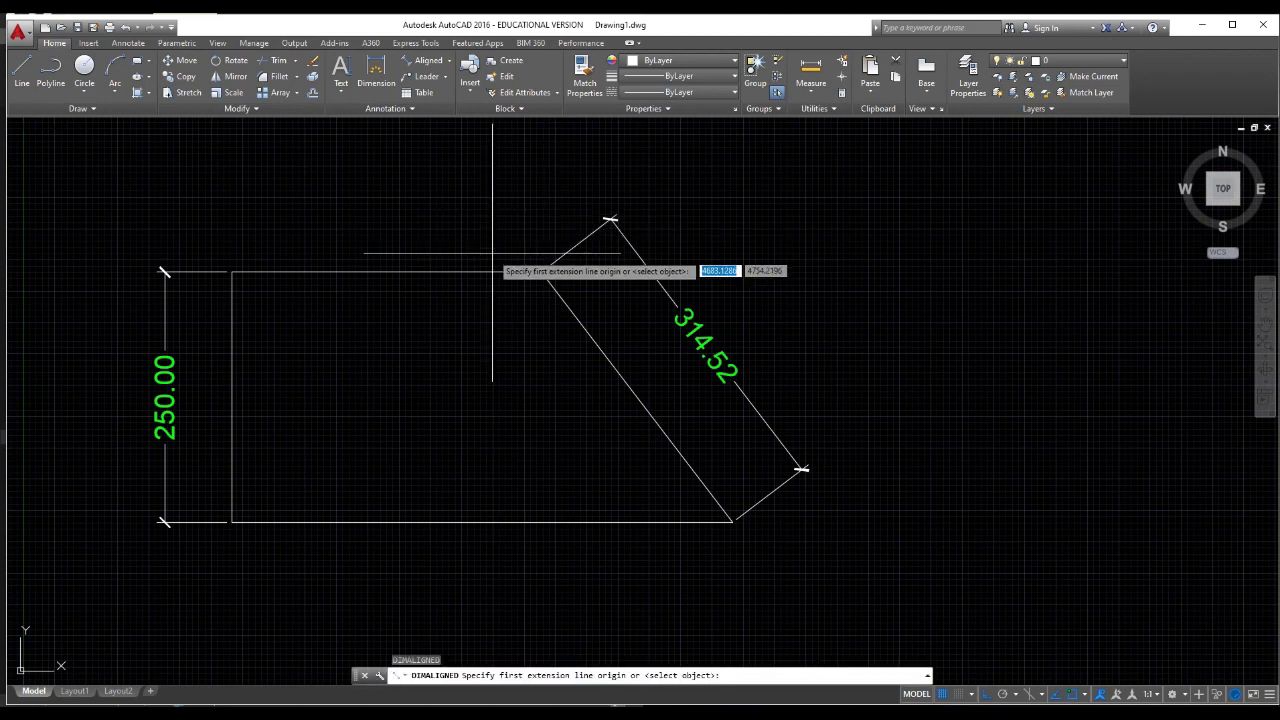
{"action": "left_click", "coordinate": [539, 272]}
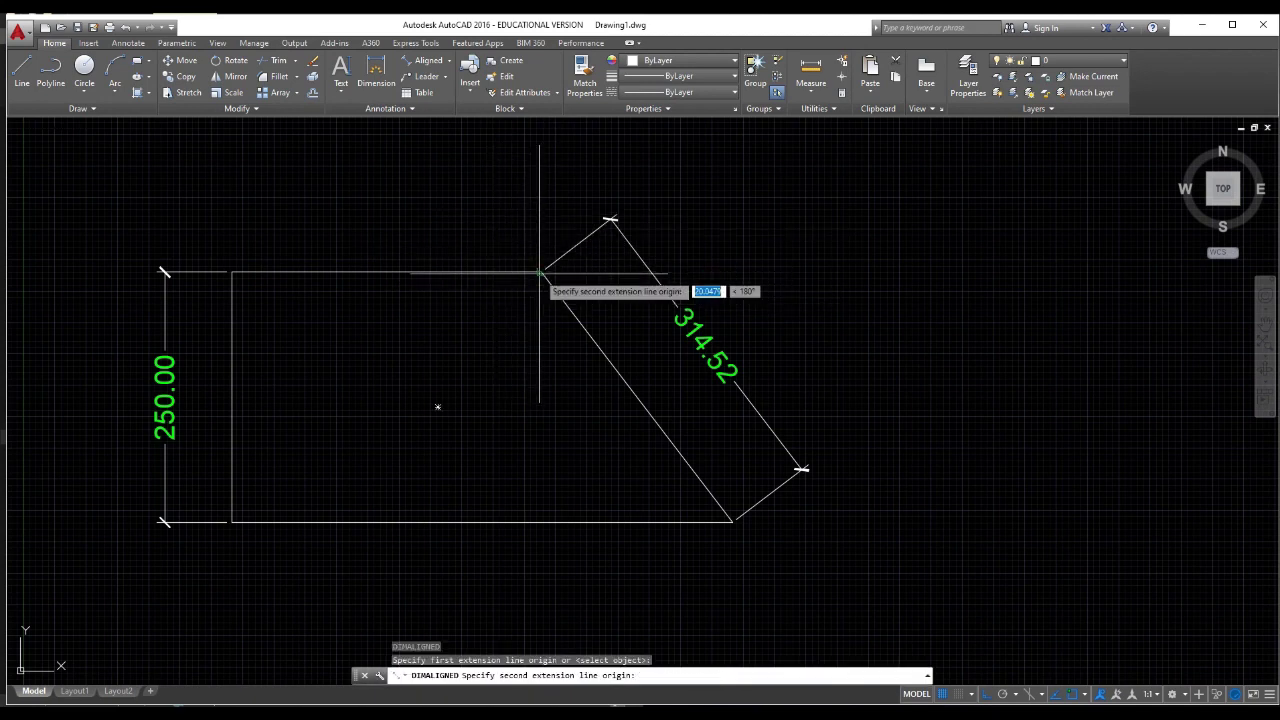
{"action": "left_click", "coordinate": [734, 522]}
{"action": "left_click", "coordinate": [563, 456]}
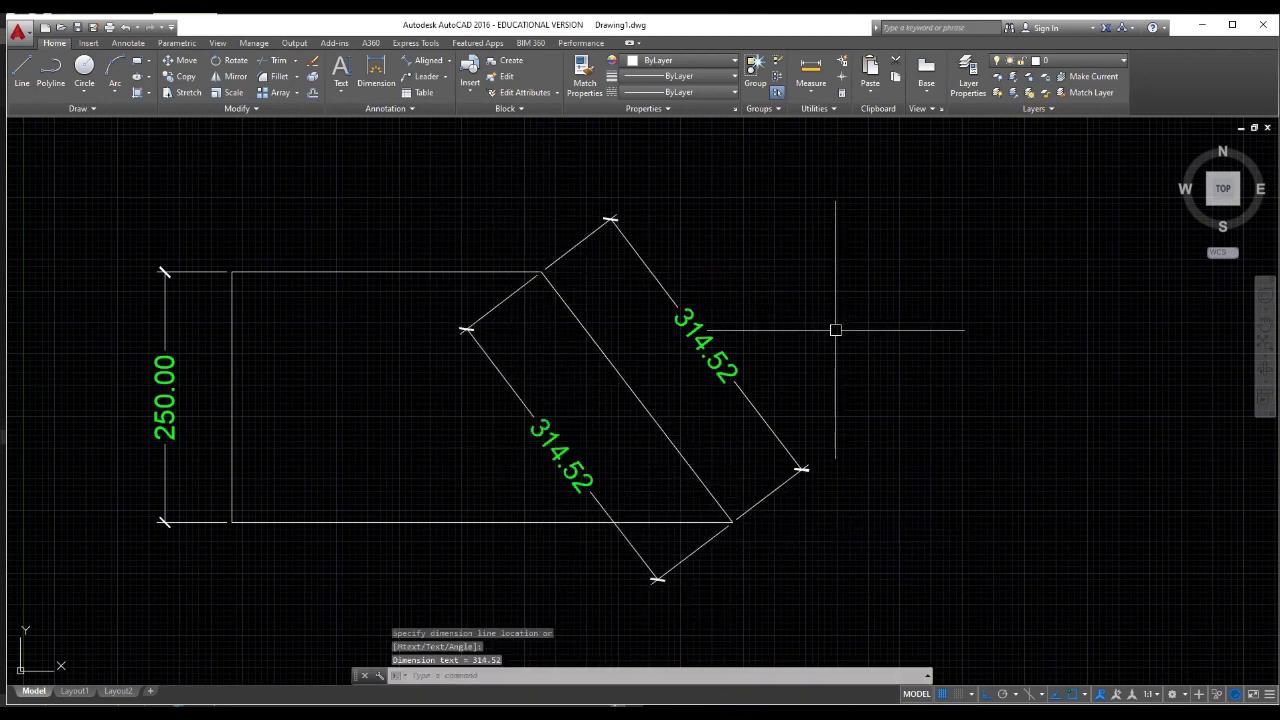
Erase both aligned dimensions of the sloped edge, keeping the vertical dimension of the left edge
{"action": "left_click", "coordinate": [540, 430]}
{"action": "left_click", "coordinate": [717, 298]}
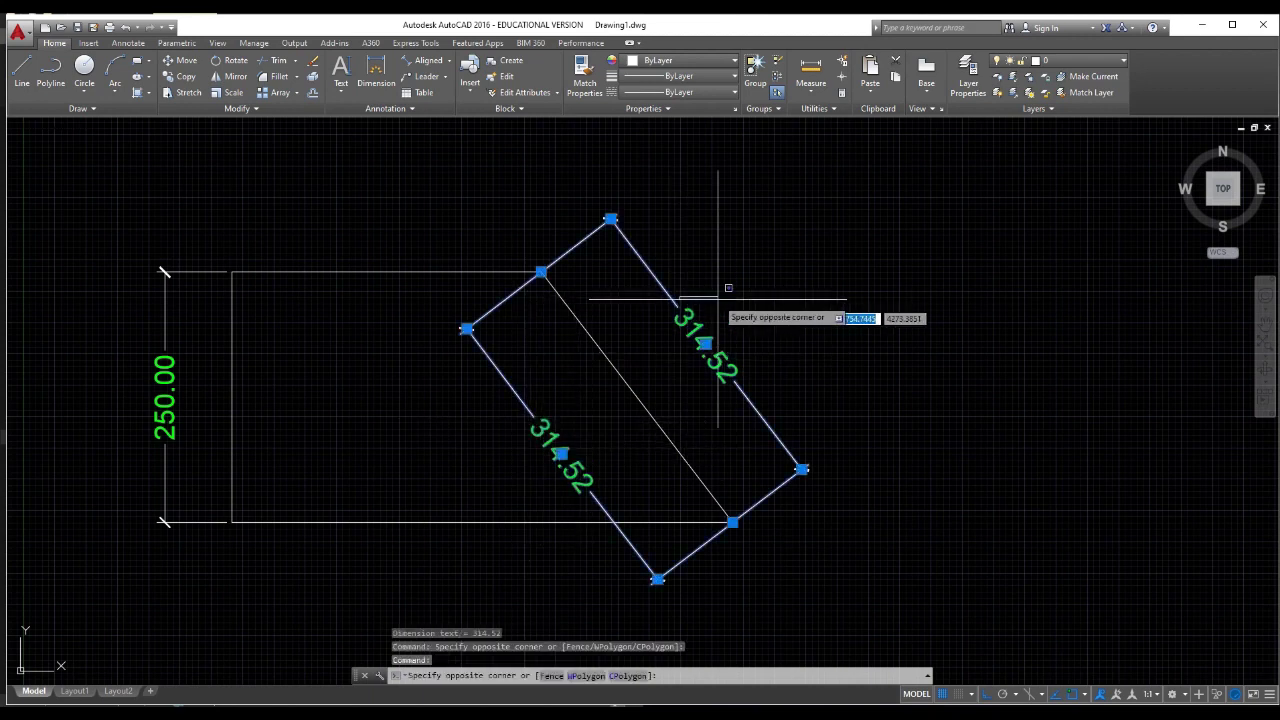
{"action": "left_click", "coordinate": [780, 282]}
{"action": "type", "text": "e"}
{"action": "key", "text": "Return"}
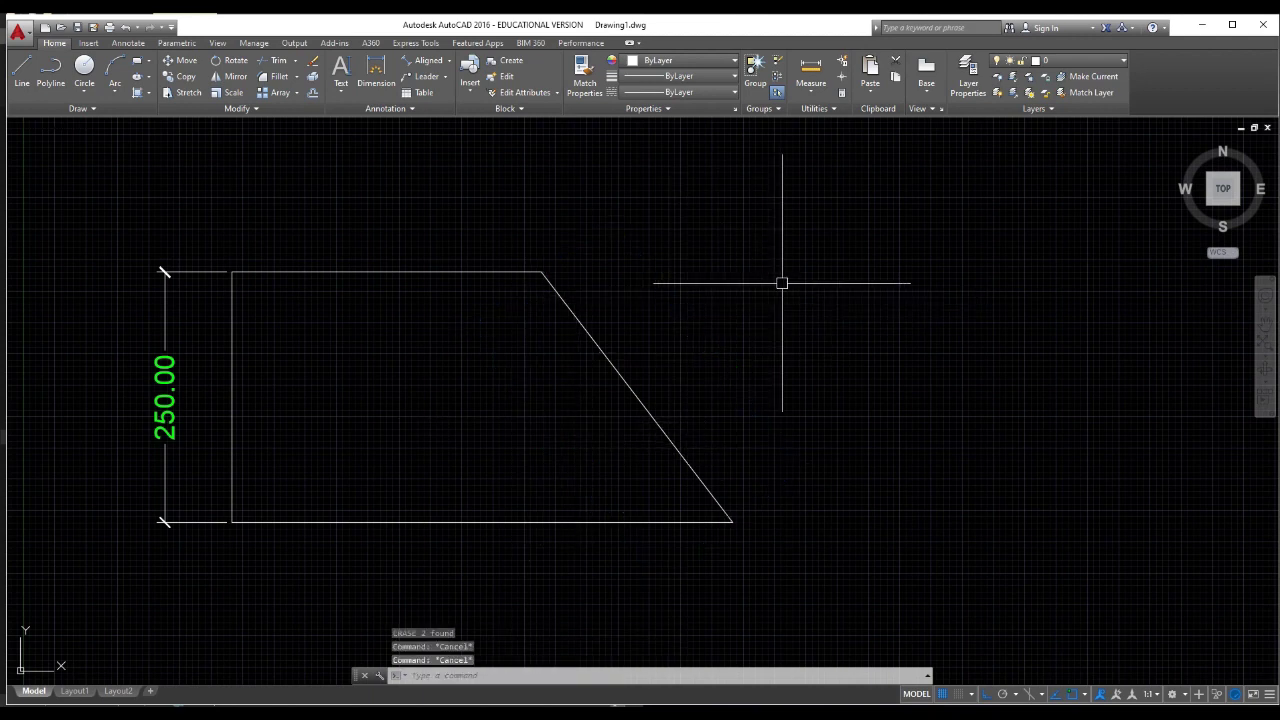
Add an aligned dimension by selecting the sloped edge as the object, placing the dimension line just outside the shape
{"action": "type", "text": "dal"}
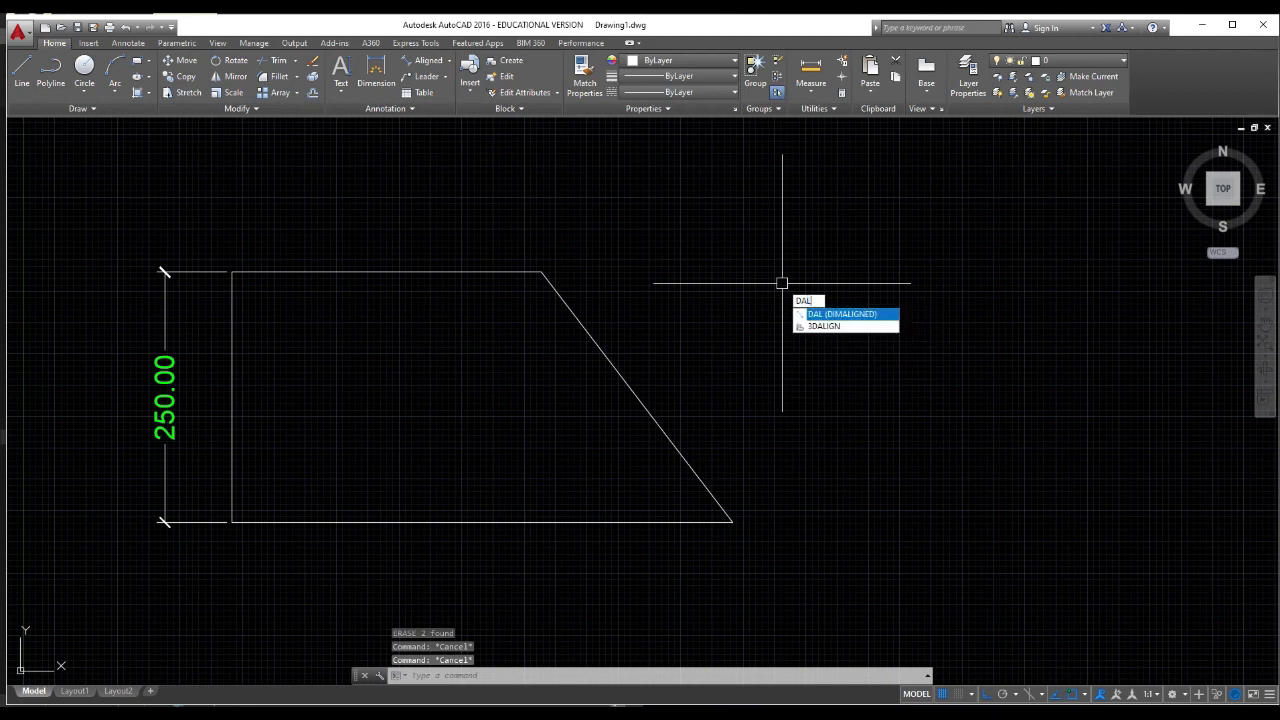
{"action": "key", "text": "Return"}
{"action": "key", "text": "Return"}
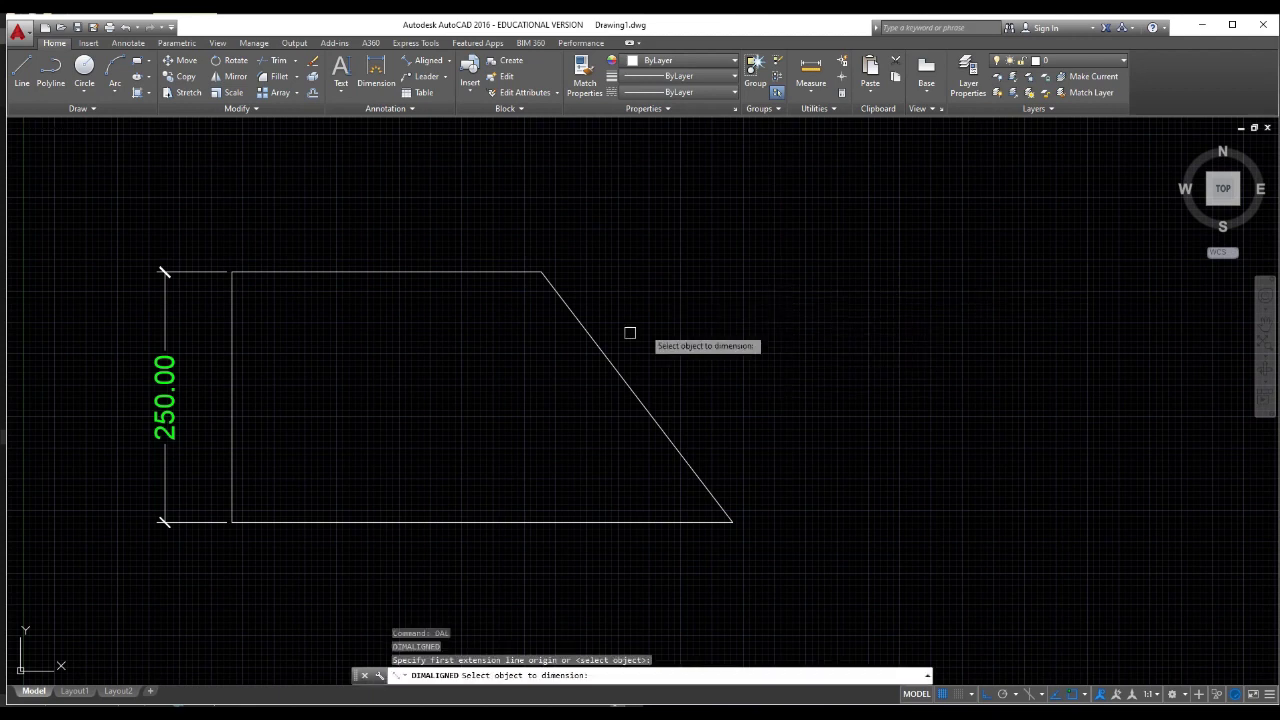
{"action": "left_click", "coordinate": [602, 346]}
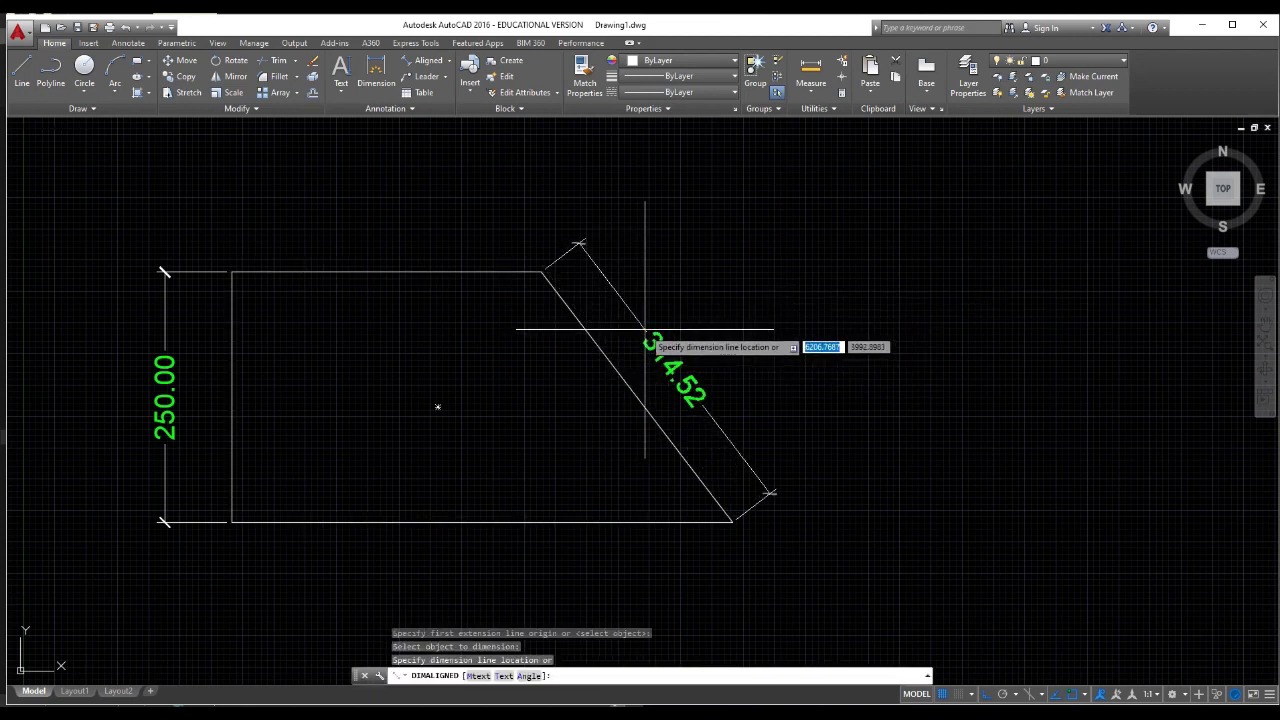
{"action": "left_click", "coordinate": [651, 336]}
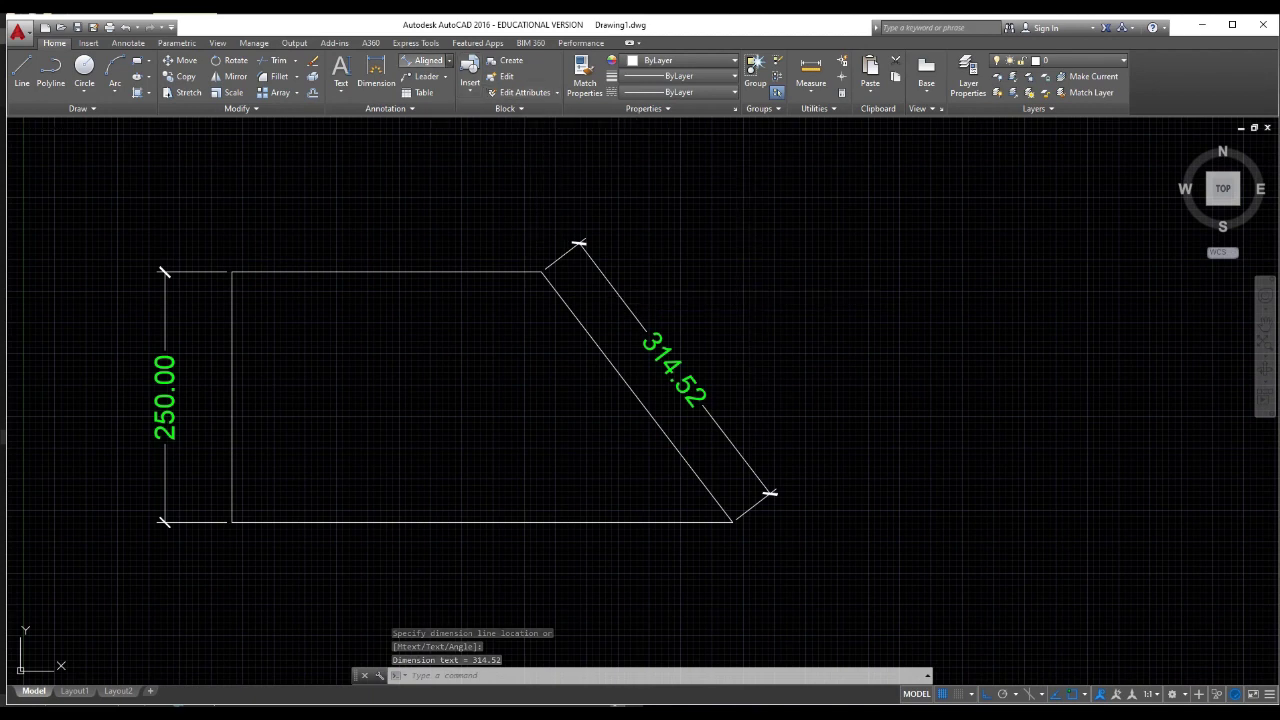
{"action": "left_click", "coordinate": [449, 60]}
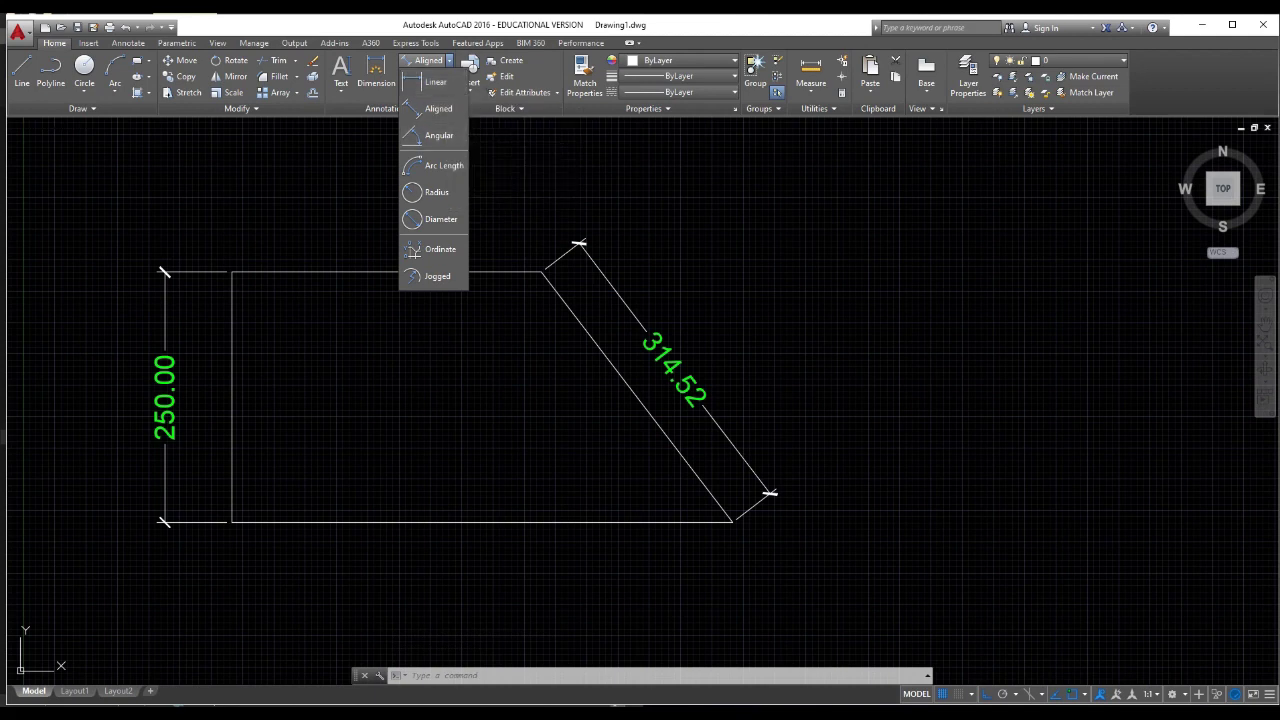
{"action": "key", "text": "Escape"}
{"action": "key", "text": "Escape"}
{"action": "key", "text": "Escape"}
{"action": "key", "text": "Escape"}
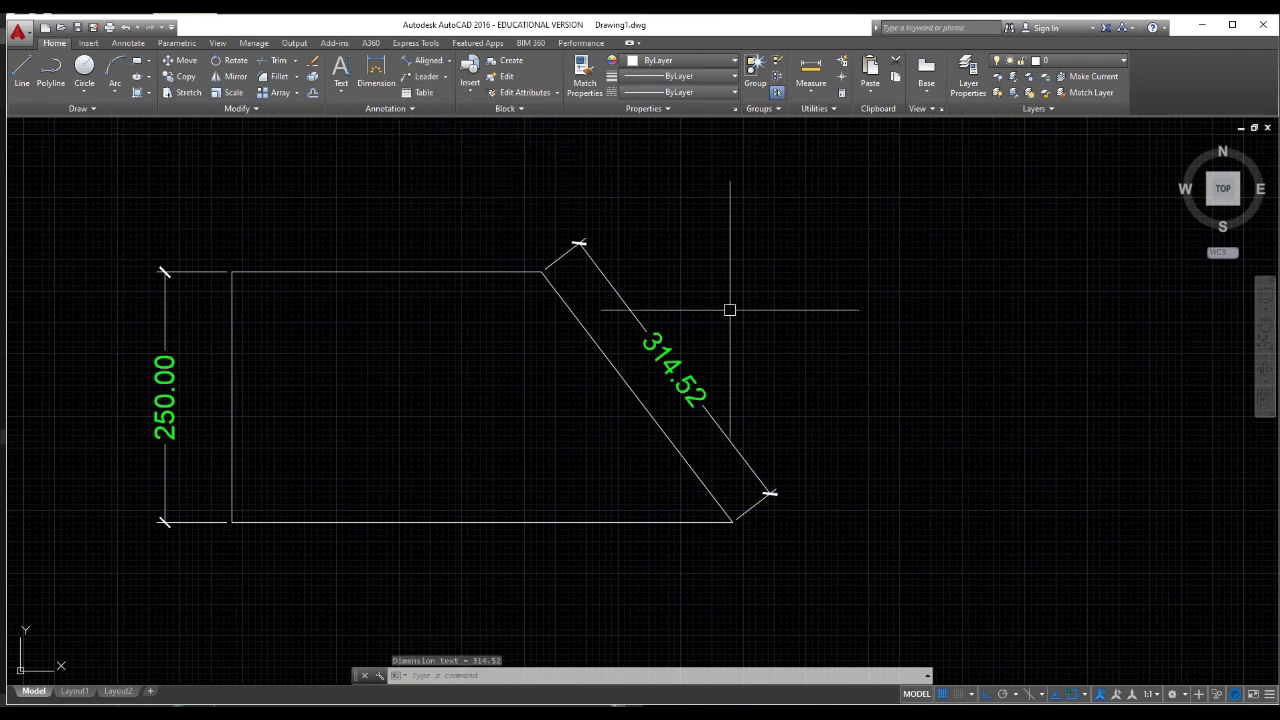
Draw a diagonal line from the trapezoid's lower-left corner to the upper end of its sloped side
{"action": "middle_click_drag", "start_coordinate": [625, 342], "coordinate": [650, 319]}
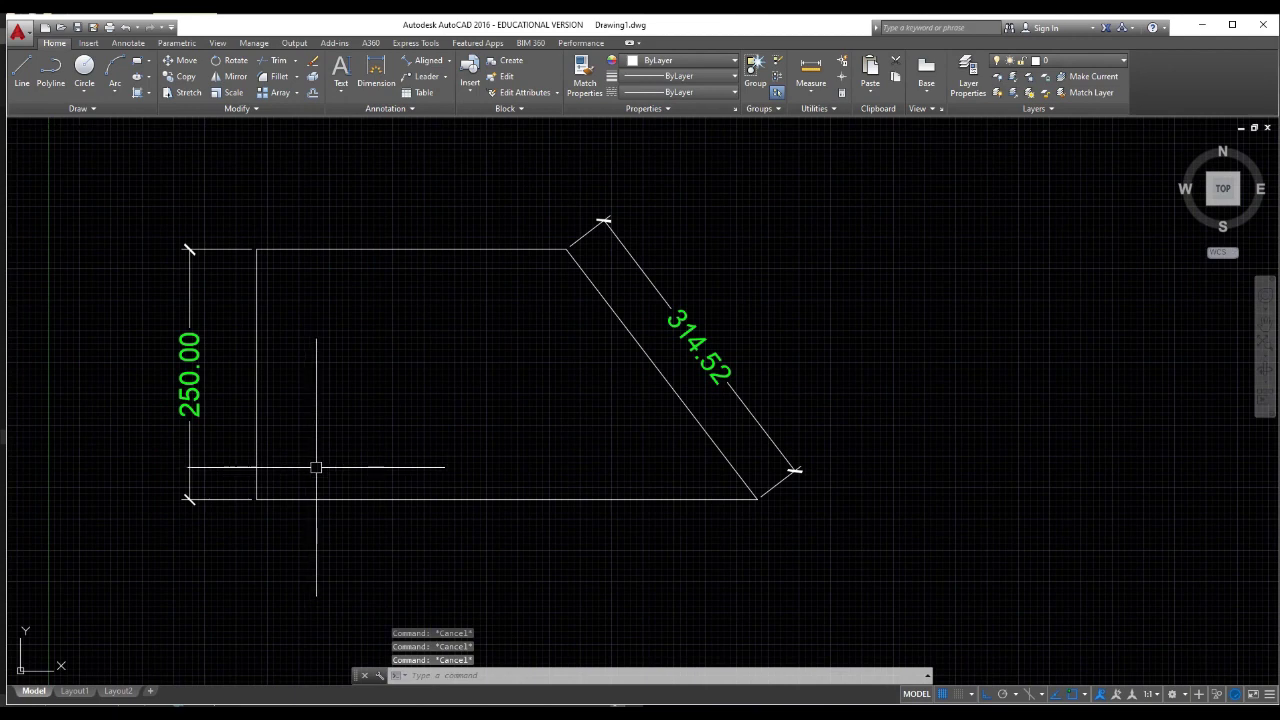
{"action": "type", "text": "l"}
{"action": "key", "text": "Return"}
{"action": "left_click", "coordinate": [257, 499]}
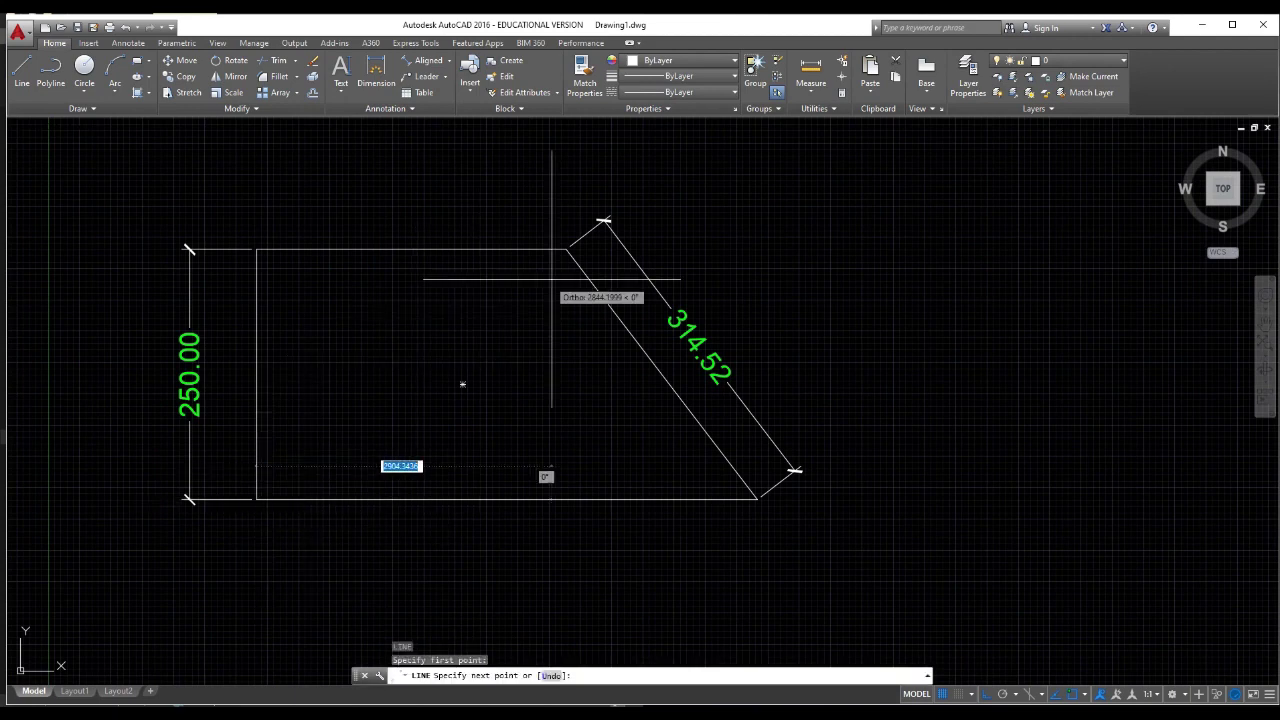
{"action": "left_click", "coordinate": [566, 249]}
{"action": "key", "text": "Escape"}
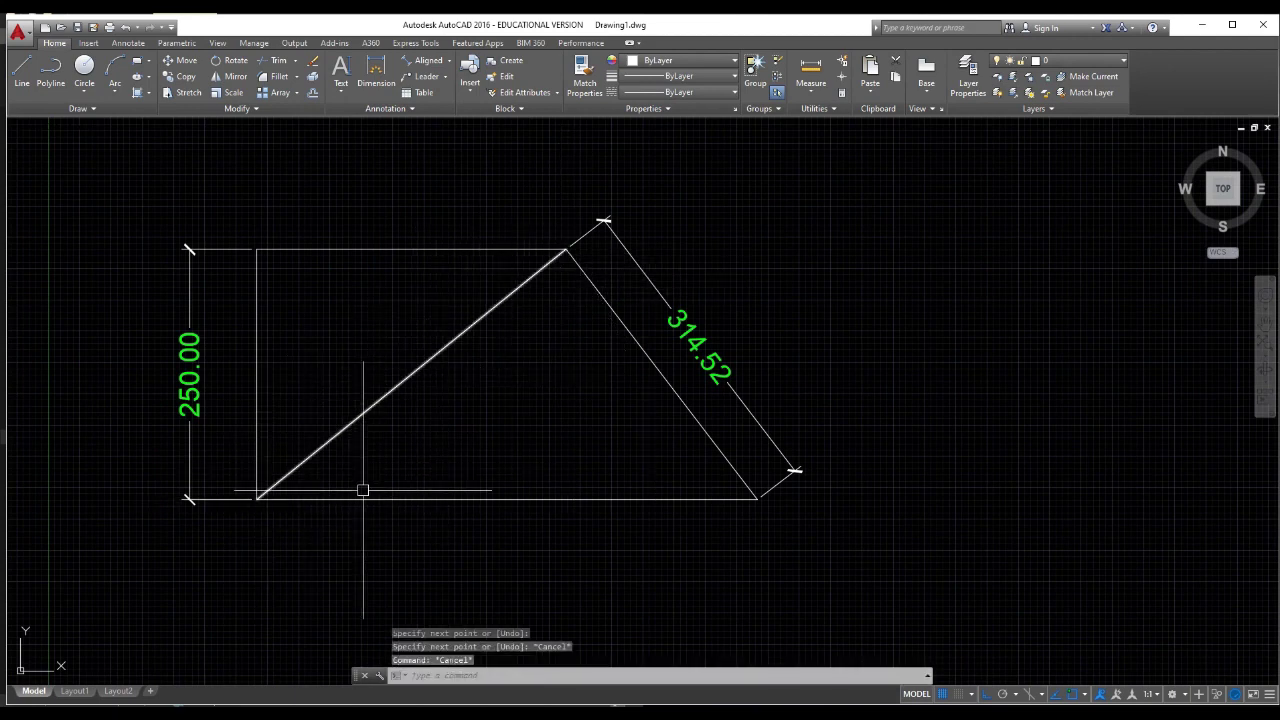
Add an angular dimension between the trapezoid's bottom edge and the diagonal, with the dimension arc inside the shape
{"action": "left_click", "coordinate": [449, 60]}
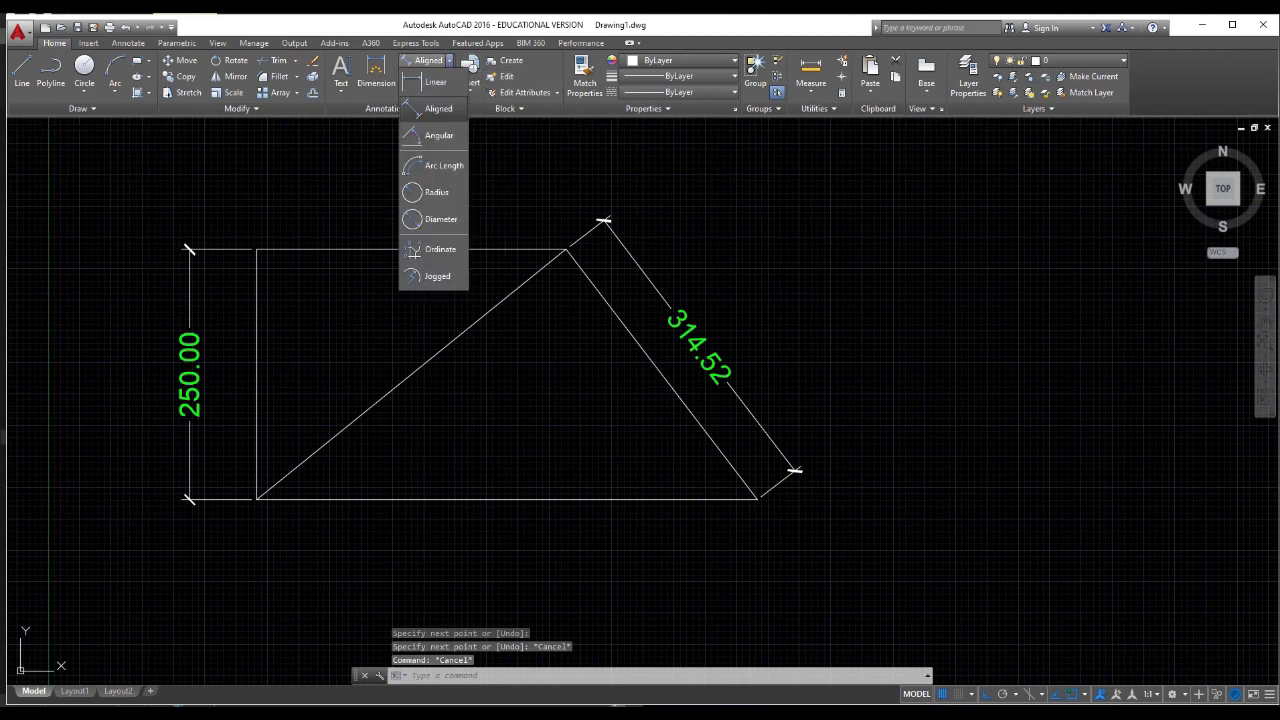
{"action": "left_click", "coordinate": [438, 135]}
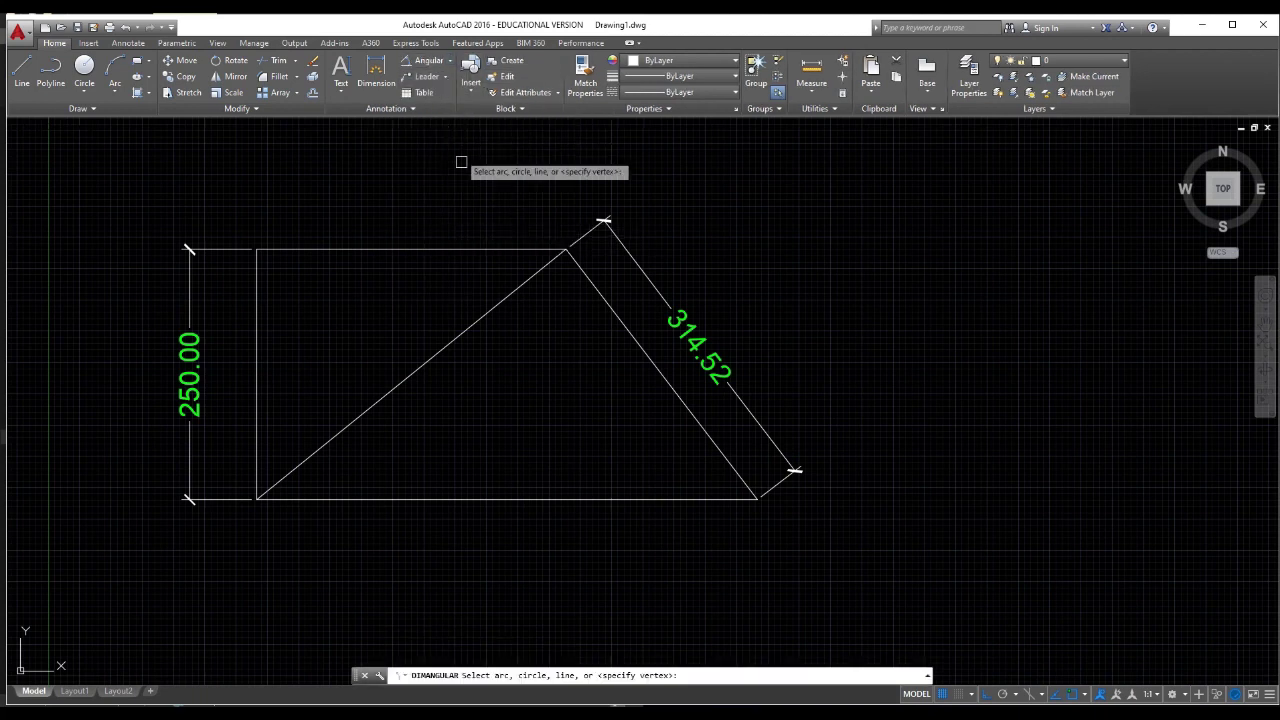
{"action": "left_click", "coordinate": [416, 498]}
{"action": "left_click", "coordinate": [383, 398]}
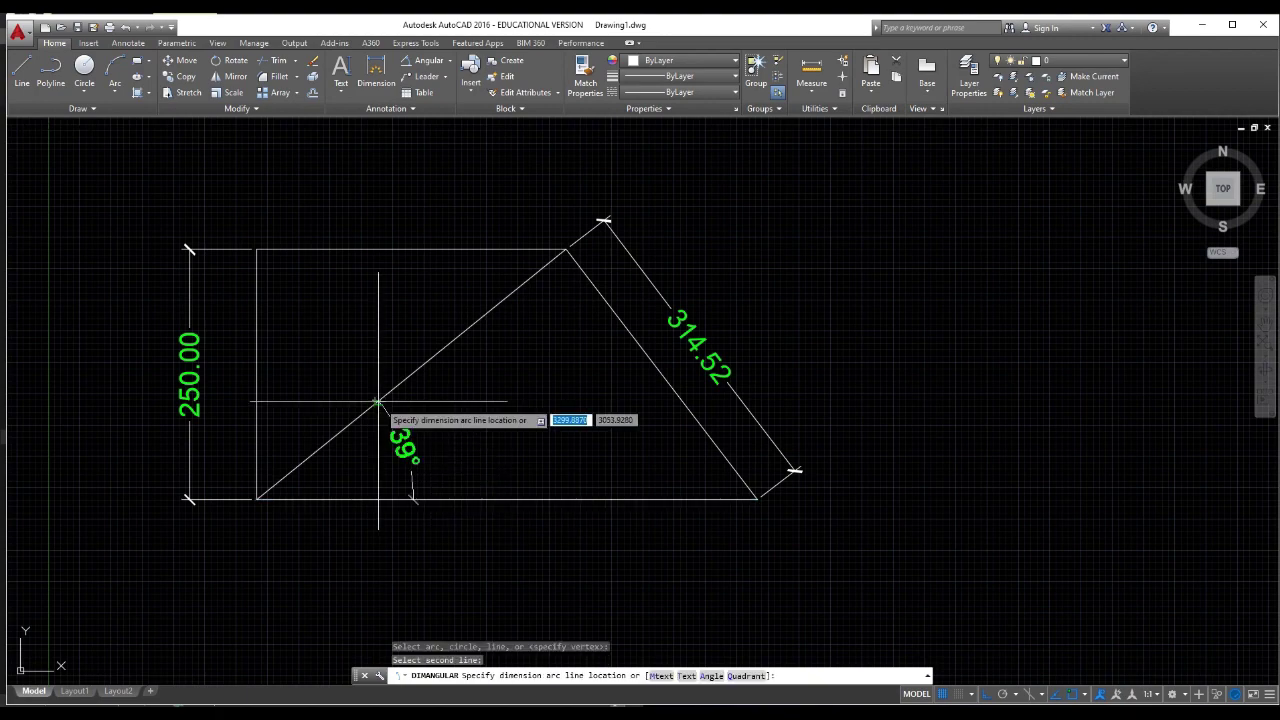
{"action": "left_click", "coordinate": [454, 405]}
{"action": "scroll", "coordinate": [428, 471], "scroll_direction": "up", "scroll_amount": 4}
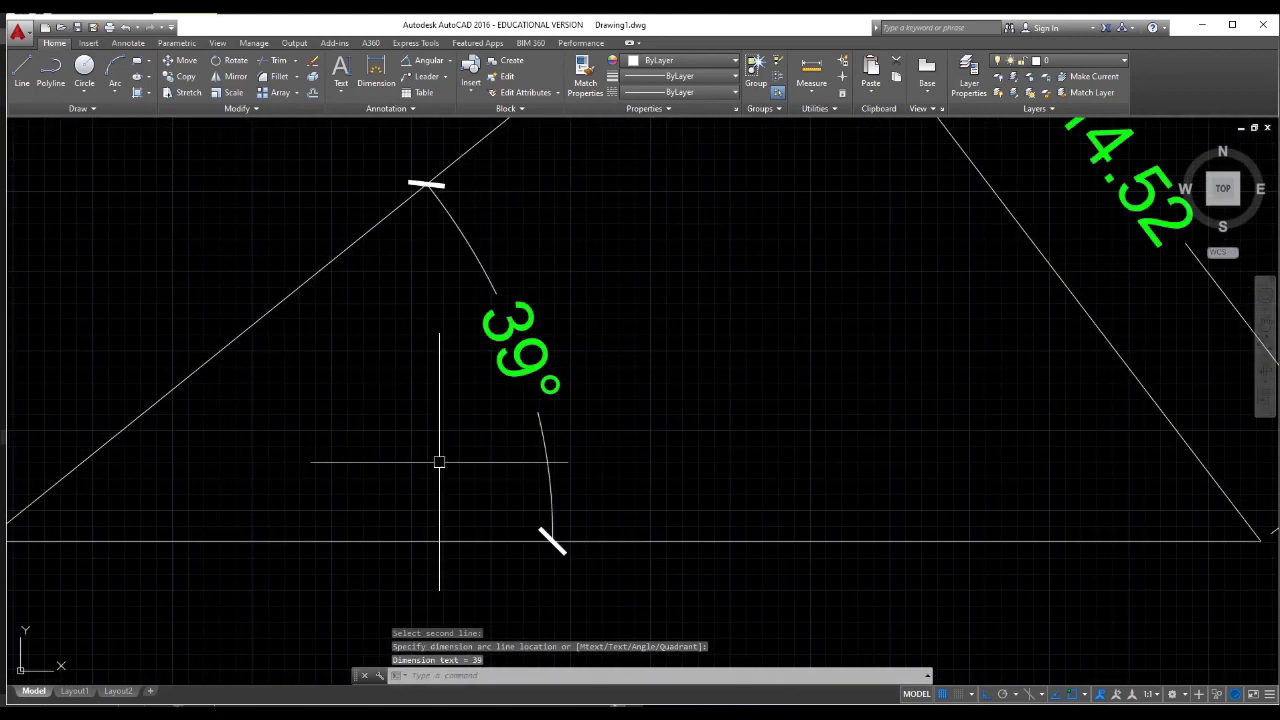
{"action": "scroll", "coordinate": [560, 356], "scroll_direction": "down", "scroll_amount": 2}
{"action": "scroll", "coordinate": [615, 370], "scroll_direction": "up", "scroll_amount": 1}
{"action": "scroll", "coordinate": [626, 376], "scroll_direction": "down", "scroll_amount": 3}
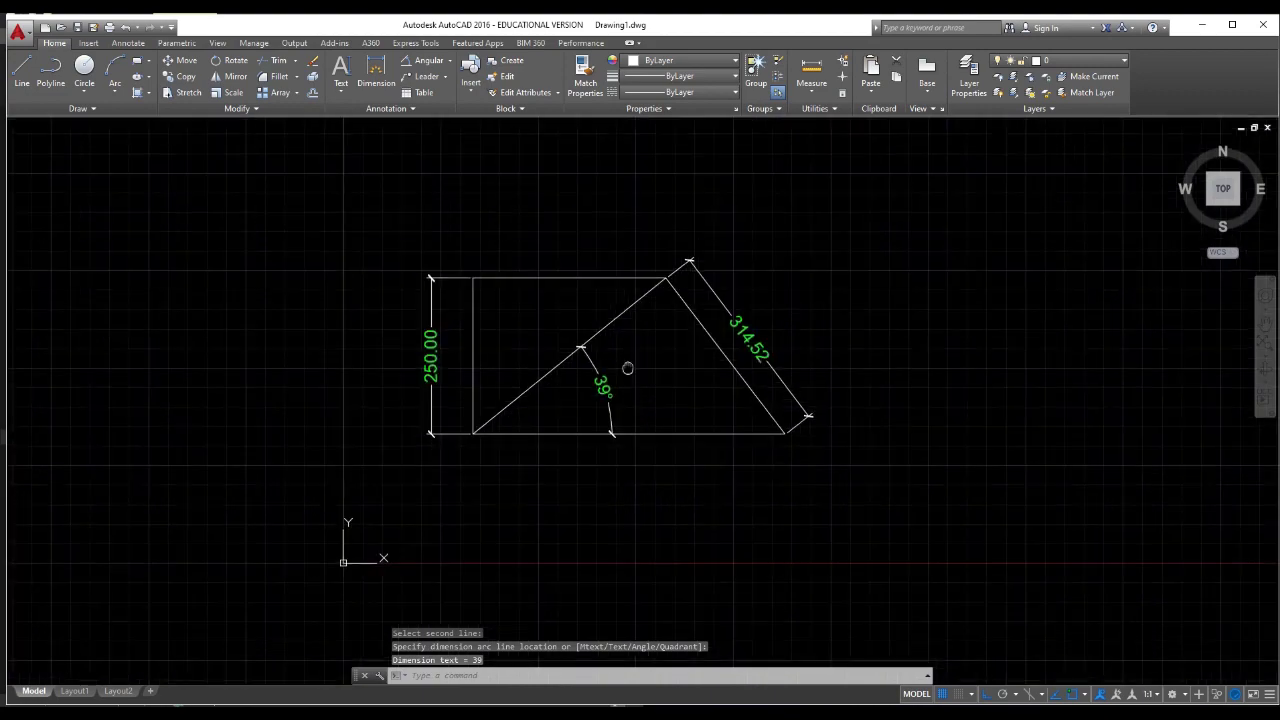
{"action": "scroll", "coordinate": [622, 385], "scroll_direction": "up", "scroll_amount": 3}
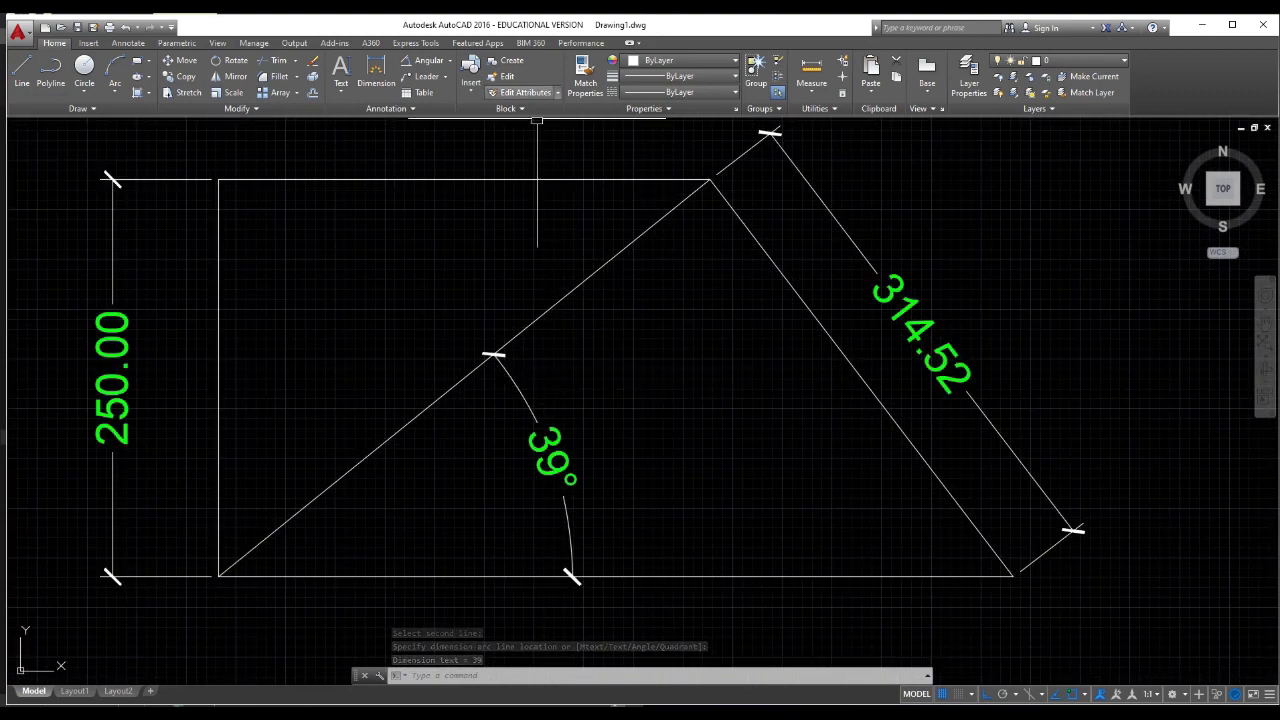
{"action": "left_click", "coordinate": [428, 60]}
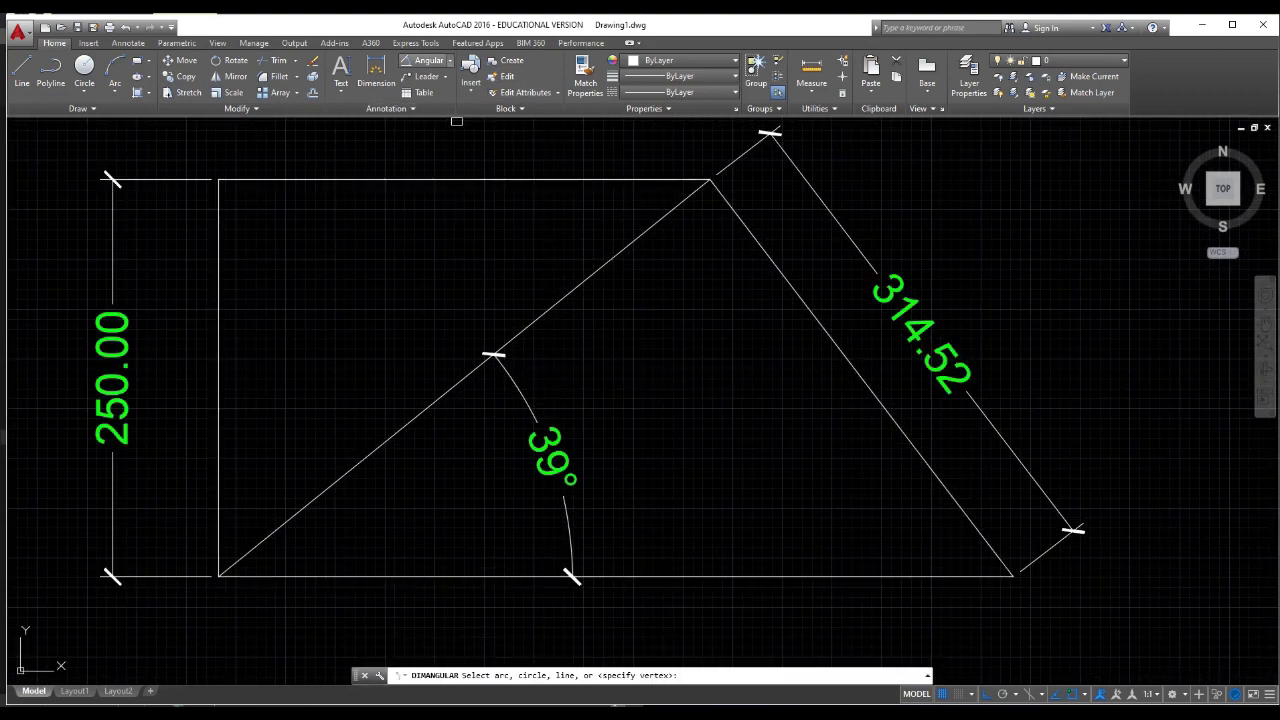
{"action": "left_click", "coordinate": [450, 60]}
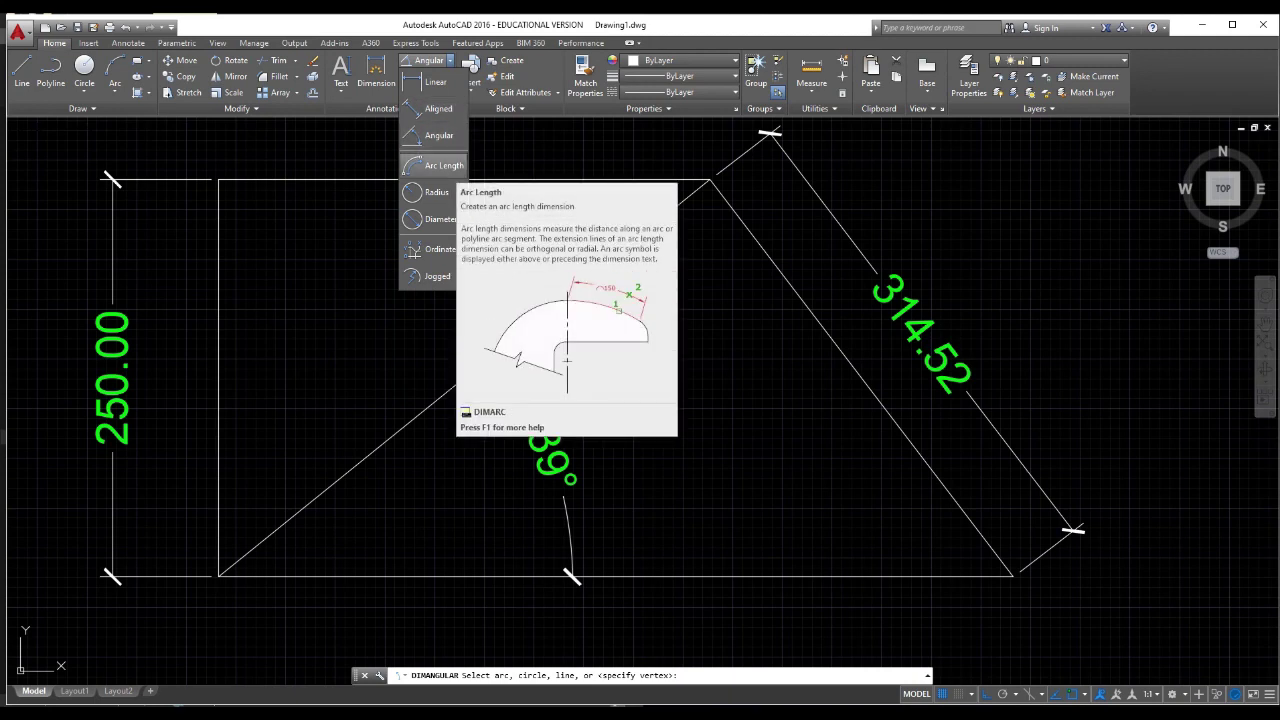
{"action": "key", "text": "Escape"}
Draw a three-point arc about 811 units long, opening downward, in the empty area to the right of the trapezoid
{"action": "scroll", "coordinate": [555, 319], "scroll_direction": "down", "scroll_amount": 6}
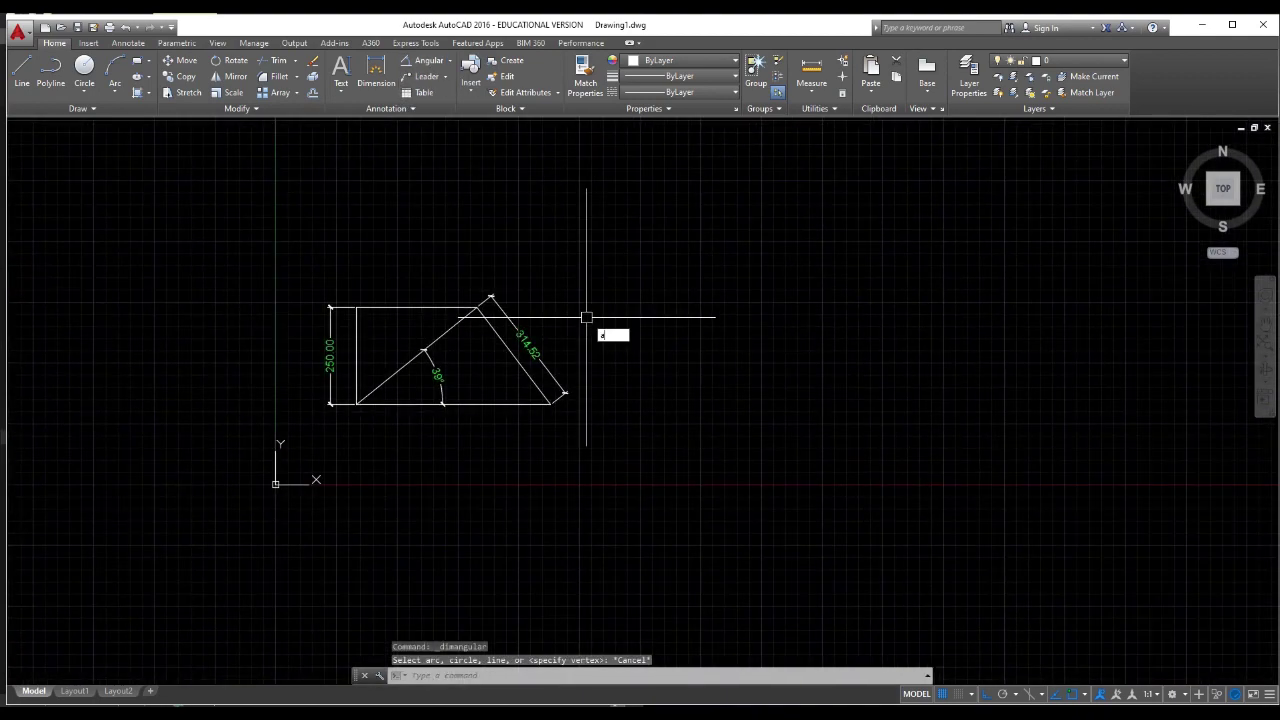
{"action": "key", "text": "Return"}
{"action": "left_click", "coordinate": [661, 300]}
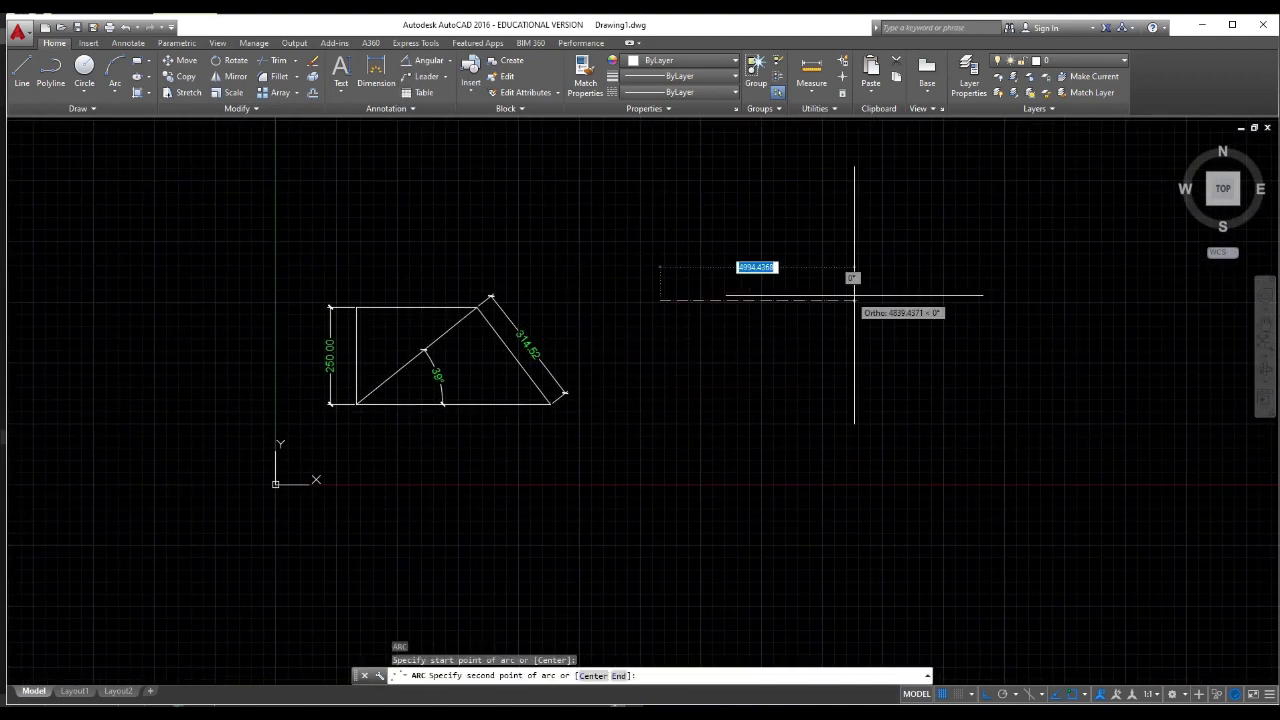
{"action": "left_click", "coordinate": [856, 296]}
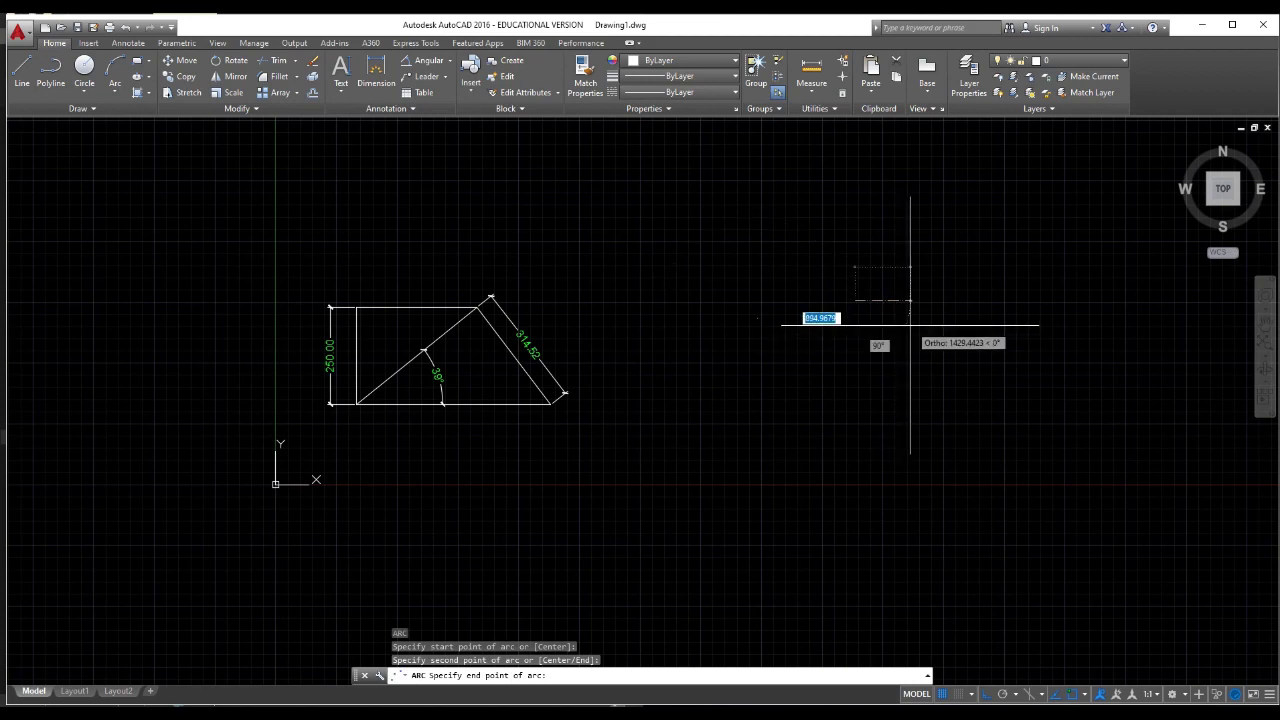
{"action": "key", "text": "Escape"}
{"action": "scroll", "coordinate": [830, 271], "scroll_direction": "up", "scroll_amount": 2}
{"action": "middle_click_drag", "start_coordinate": [808, 237], "coordinate": [803, 260]}
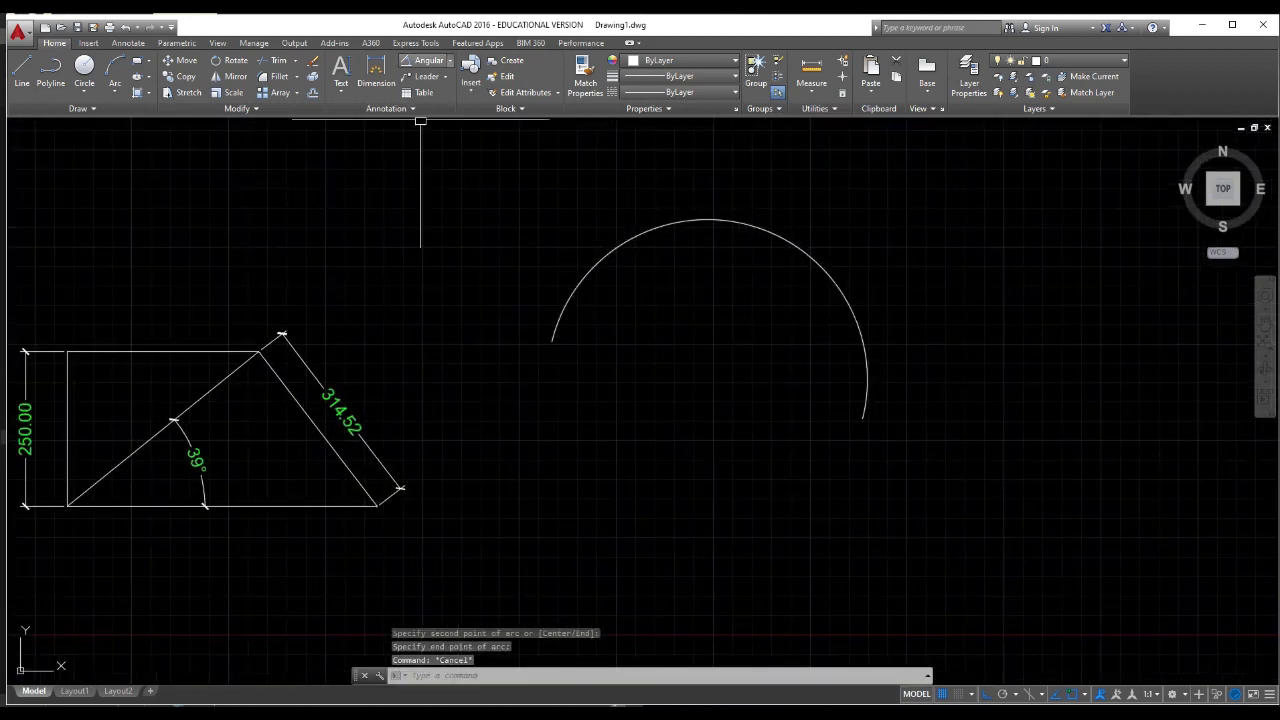
Add an arc length dimension to the new arc, placing the dimension line just outside it
{"action": "left_click", "coordinate": [450, 60]}
{"action": "left_click", "coordinate": [444, 165]}
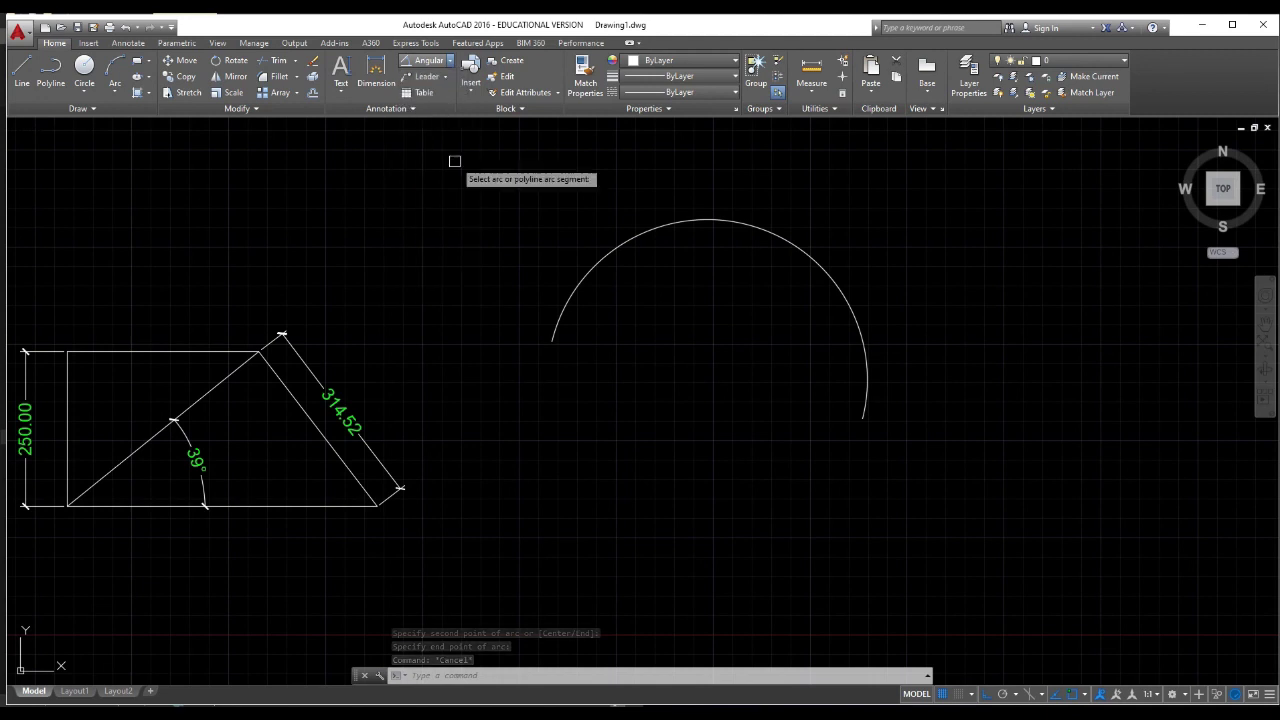
{"action": "left_click", "coordinate": [689, 220]}
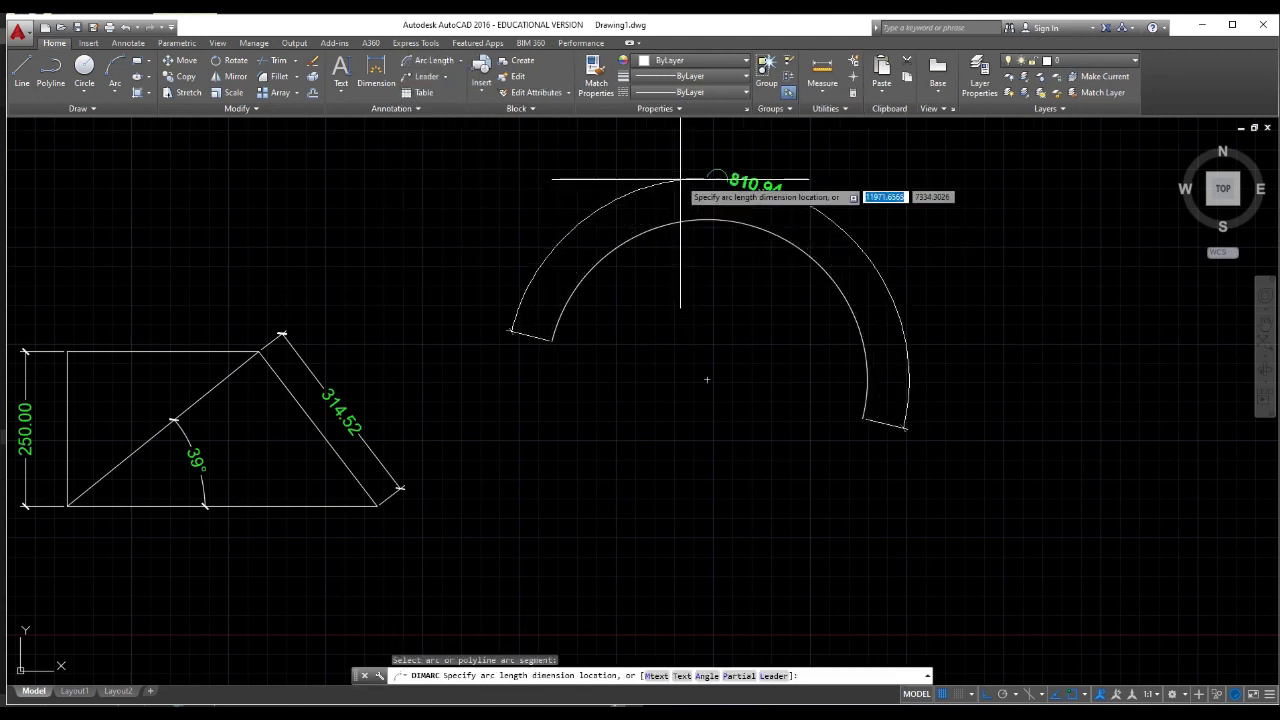
{"action": "left_click", "coordinate": [681, 180]}
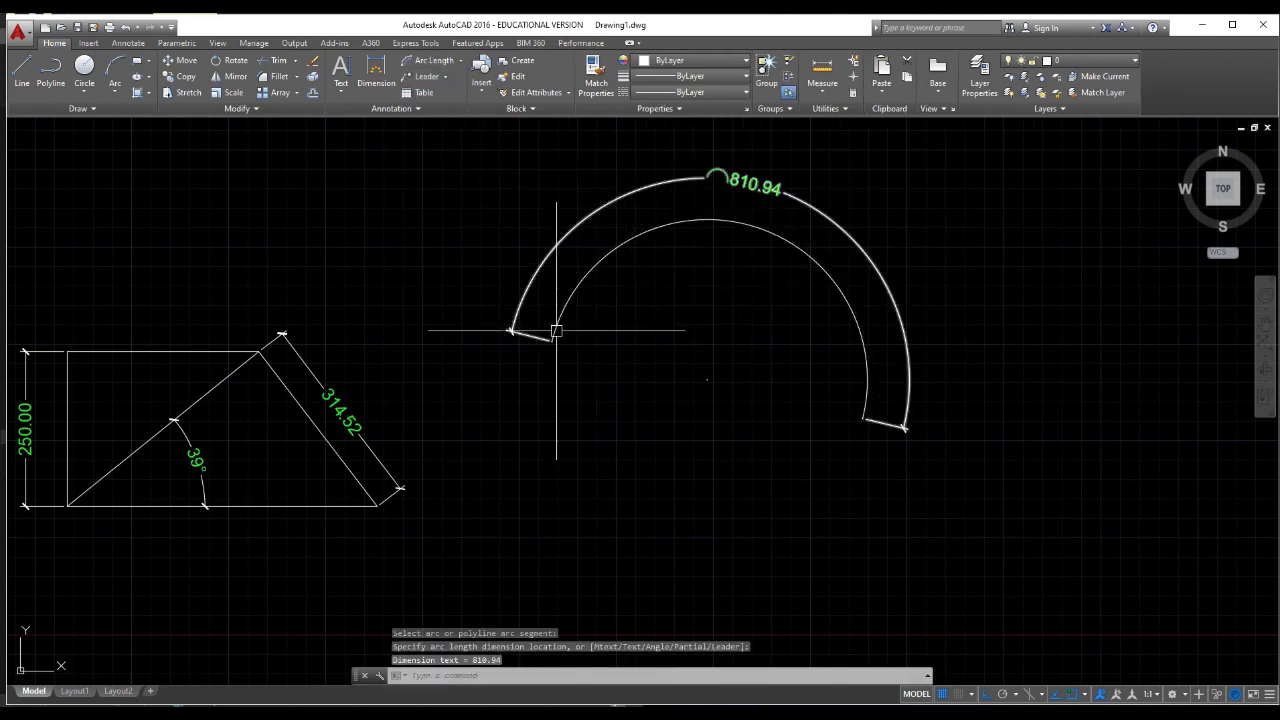
{"action": "scroll", "coordinate": [764, 192], "scroll_direction": "up", "scroll_amount": 2}
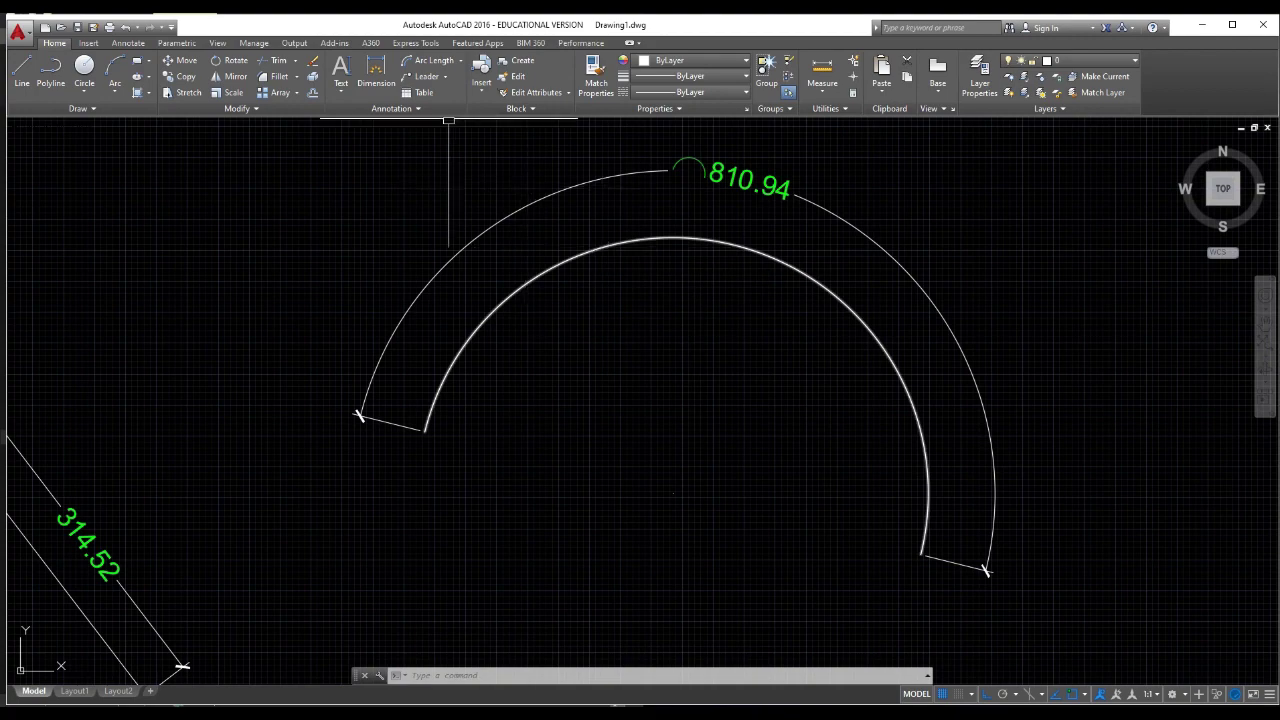
{"action": "left_click", "coordinate": [460, 61]}
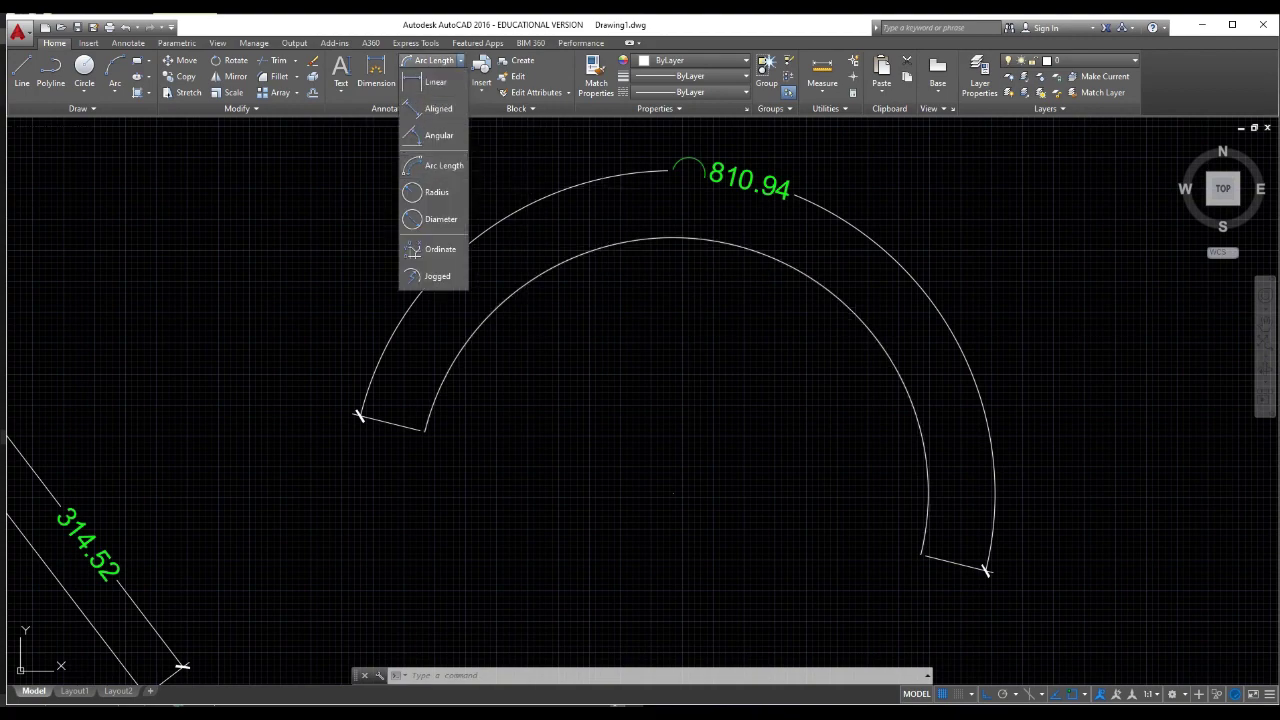
{"action": "key", "text": "Escape"}
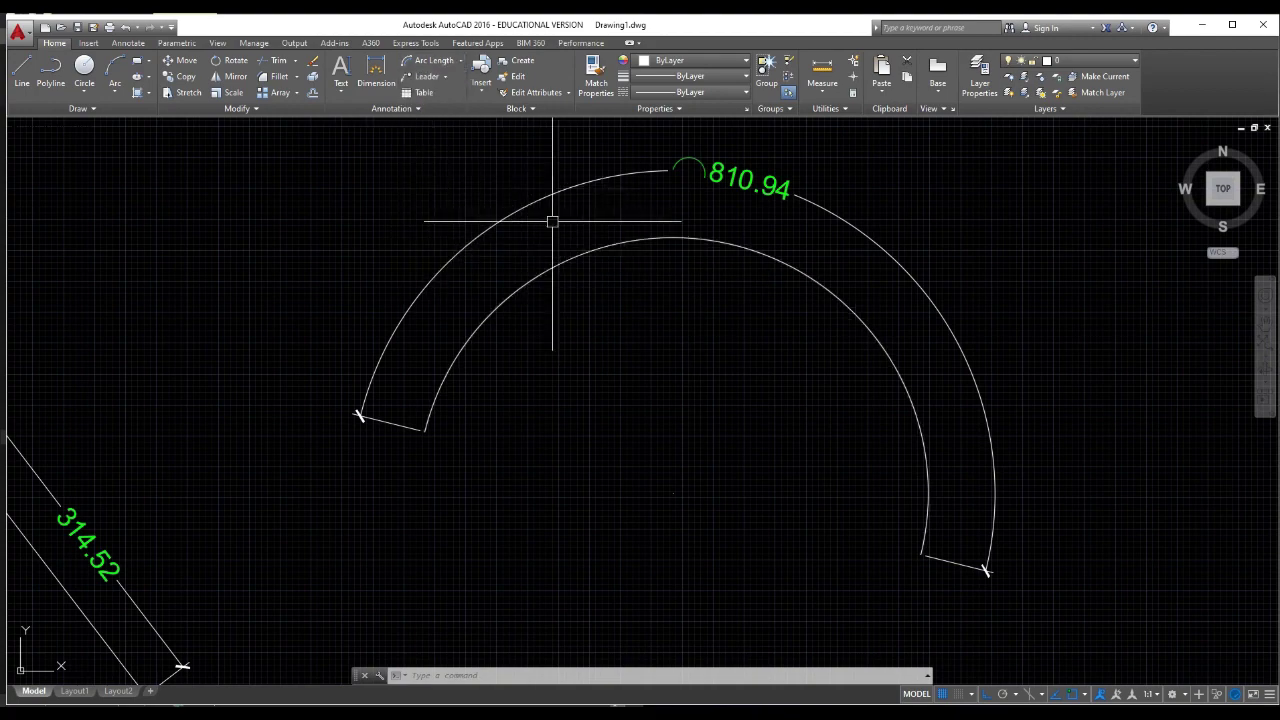
Draw a circle with a radius of about 294 units in the empty area below the trapezoid and the arc
{"action": "scroll", "coordinate": [549, 217], "scroll_direction": "down", "scroll_amount": 3}
{"action": "middle_click_drag", "start_coordinate": [698, 298], "coordinate": [602, 218]}
{"action": "key", "text": "Return"}
{"action": "middle_click_drag", "start_coordinate": [549, 400], "coordinate": [647, 301]}
{"action": "left_click", "coordinate": [555, 362]}
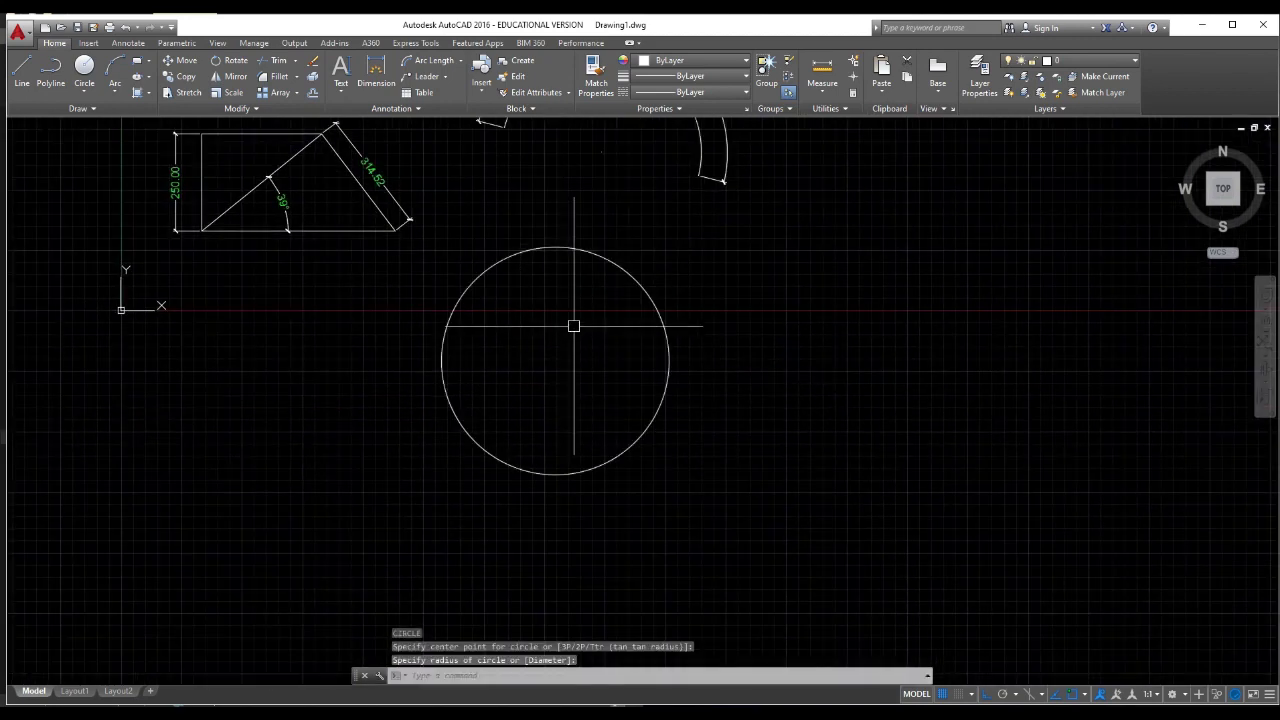
{"action": "scroll", "coordinate": [576, 327], "scroll_direction": "up", "scroll_amount": 2}
{"action": "left_click", "coordinate": [585, 281]}
{"action": "left_click", "coordinate": [473, 200]}
{"action": "key", "text": "Escape"}
{"action": "key", "text": "Escape"}
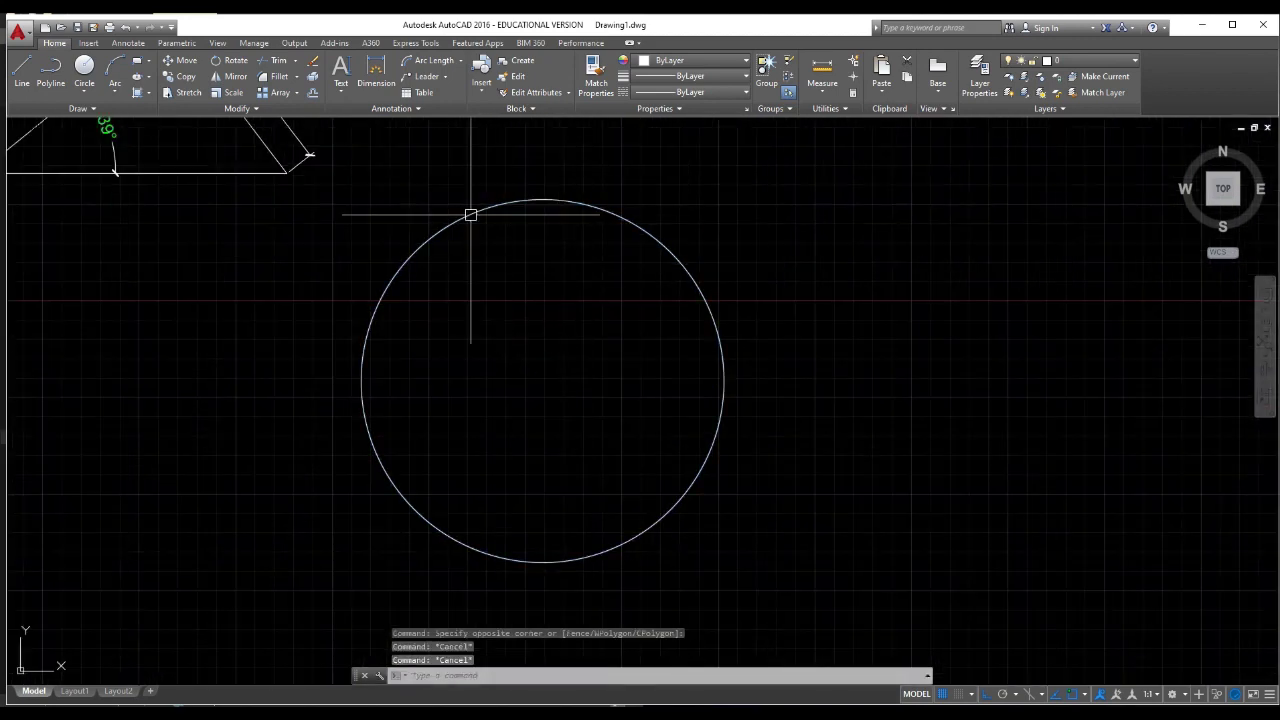
{"action": "left_click", "coordinate": [519, 233]}
{"action": "left_click", "coordinate": [377, 200]}
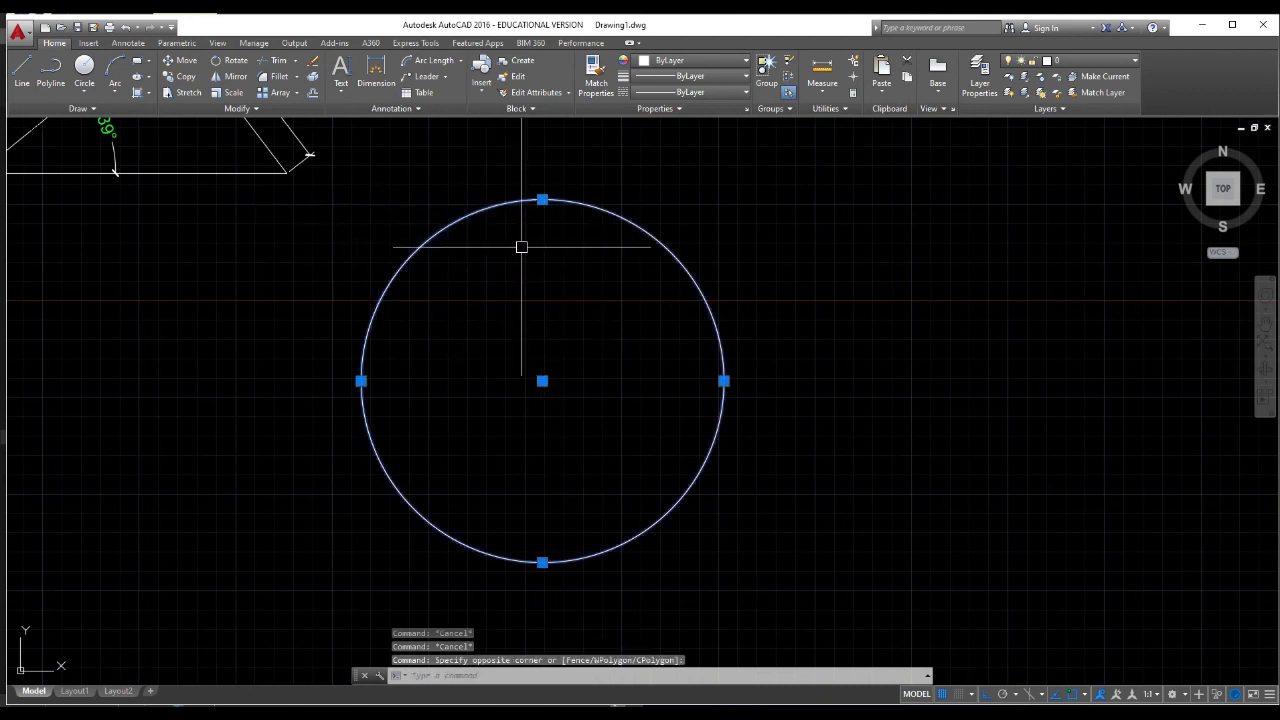
{"action": "key", "text": "Escape"}
Add a radius dimension to the circle, placing its text inside near the centre
{"action": "left_click", "coordinate": [459, 60]}
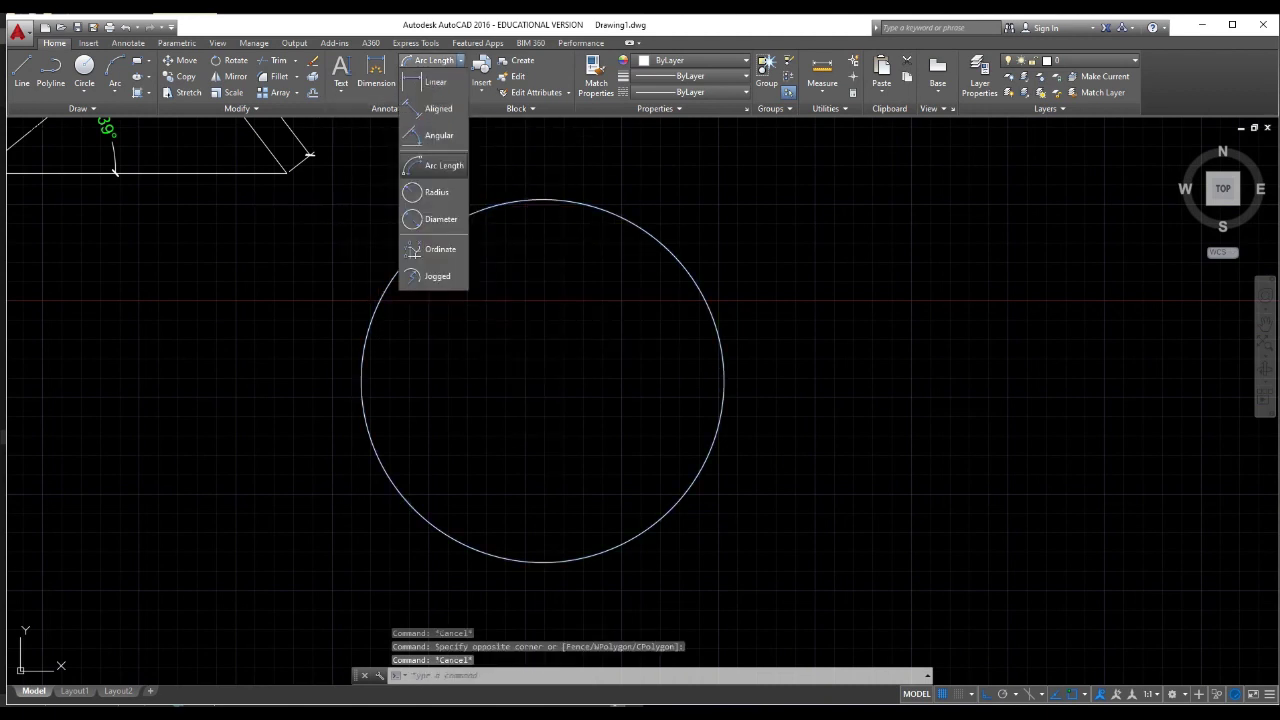
{"action": "left_click", "coordinate": [430, 192]}
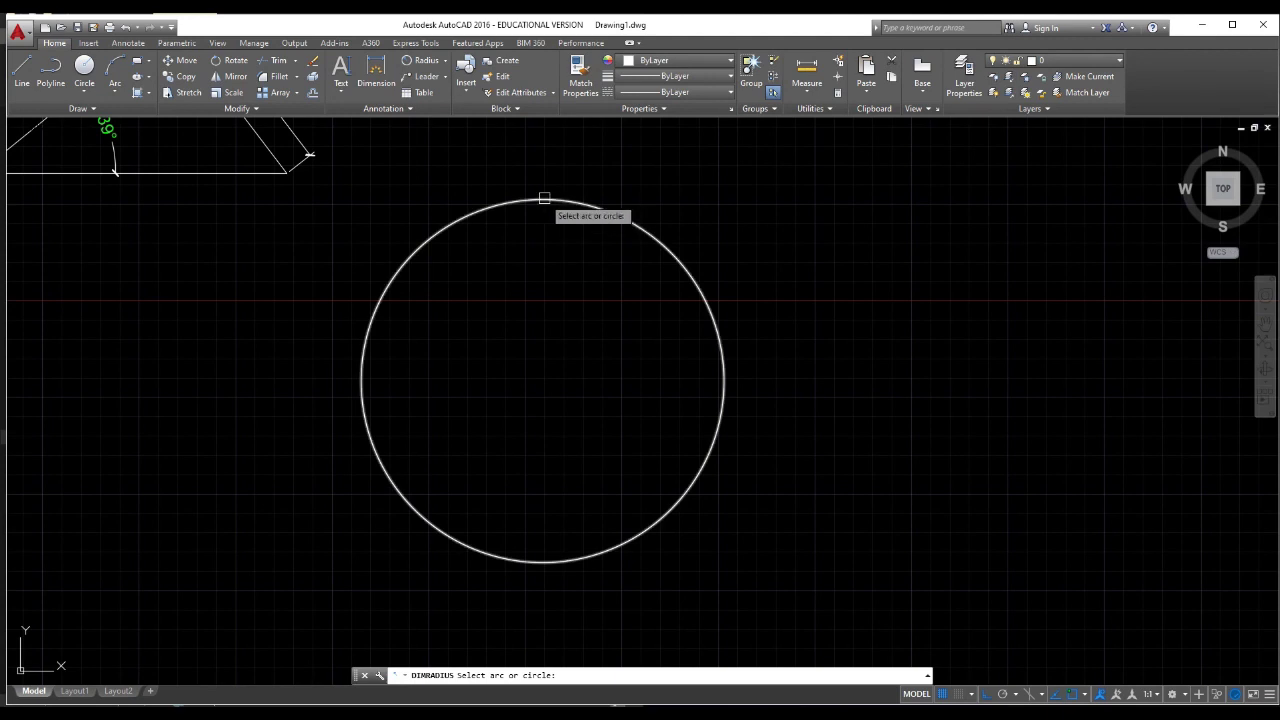
{"action": "left_click", "coordinate": [545, 199]}
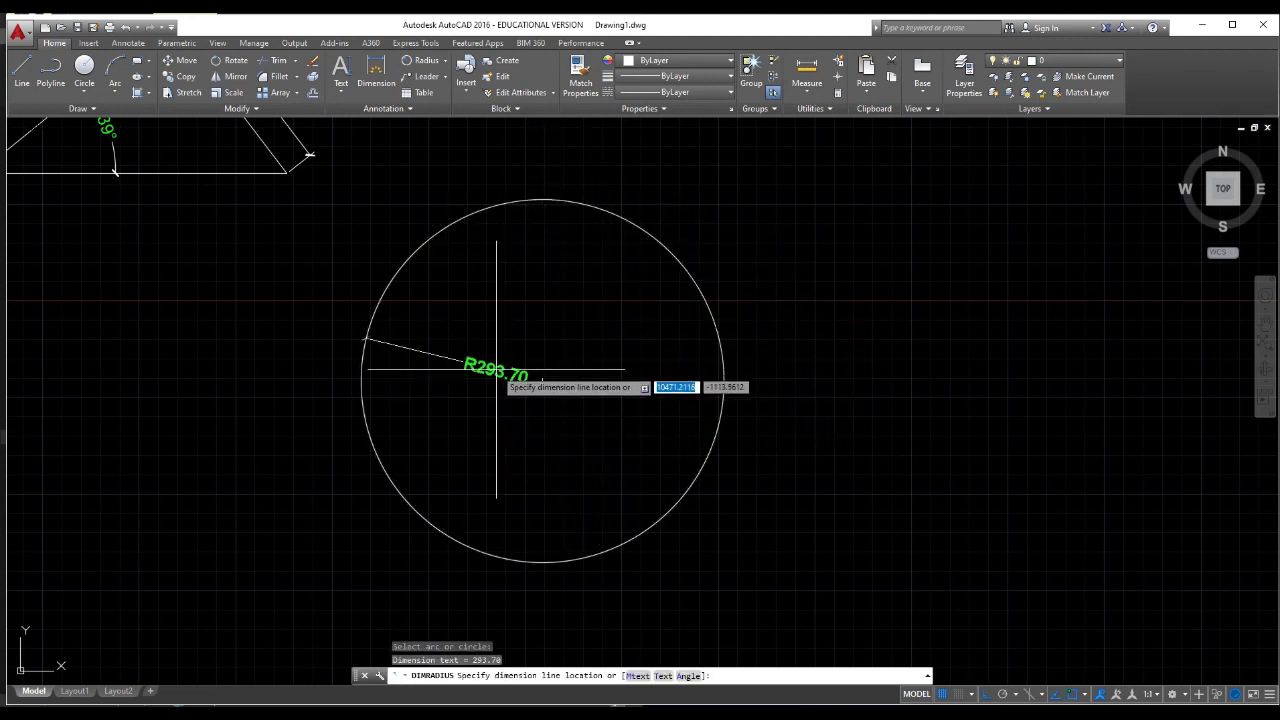
{"action": "left_click", "coordinate": [542, 381]}
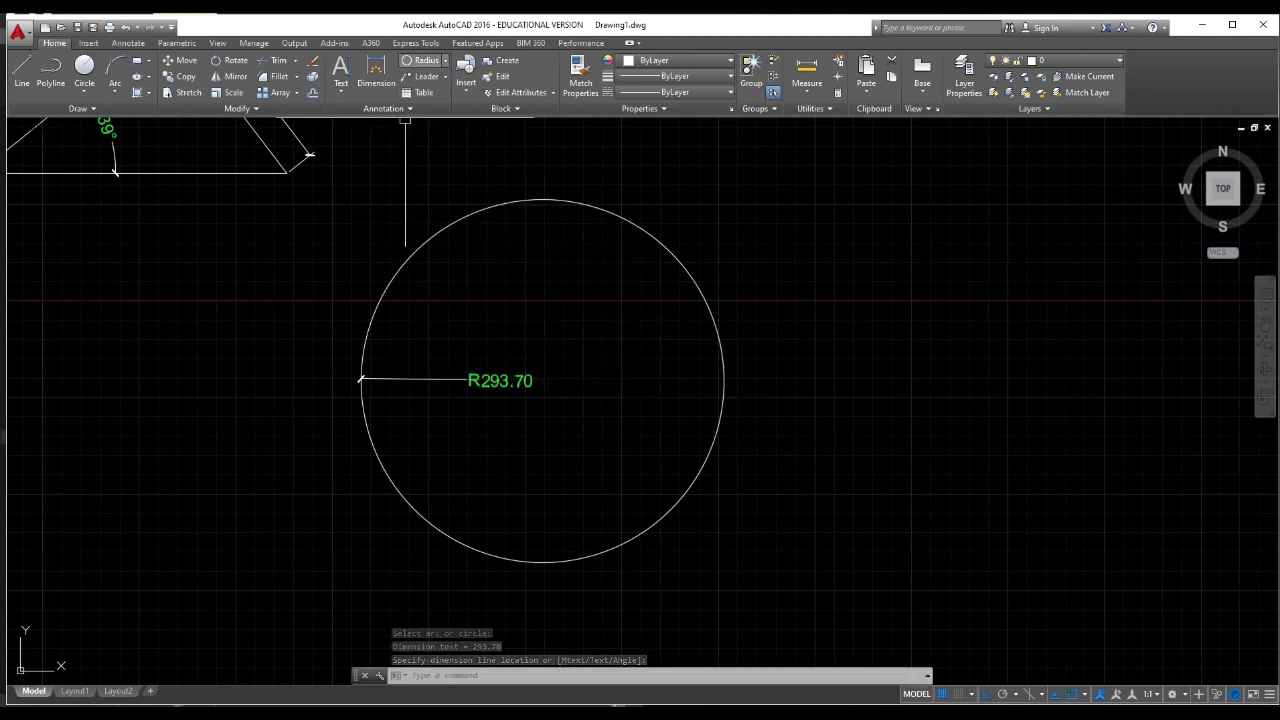
Add a diameter dimension to the circle with Ortho off, placing its text outside to the right, level with the centre
{"action": "left_click", "coordinate": [445, 60]}
{"action": "left_click", "coordinate": [434, 219]}
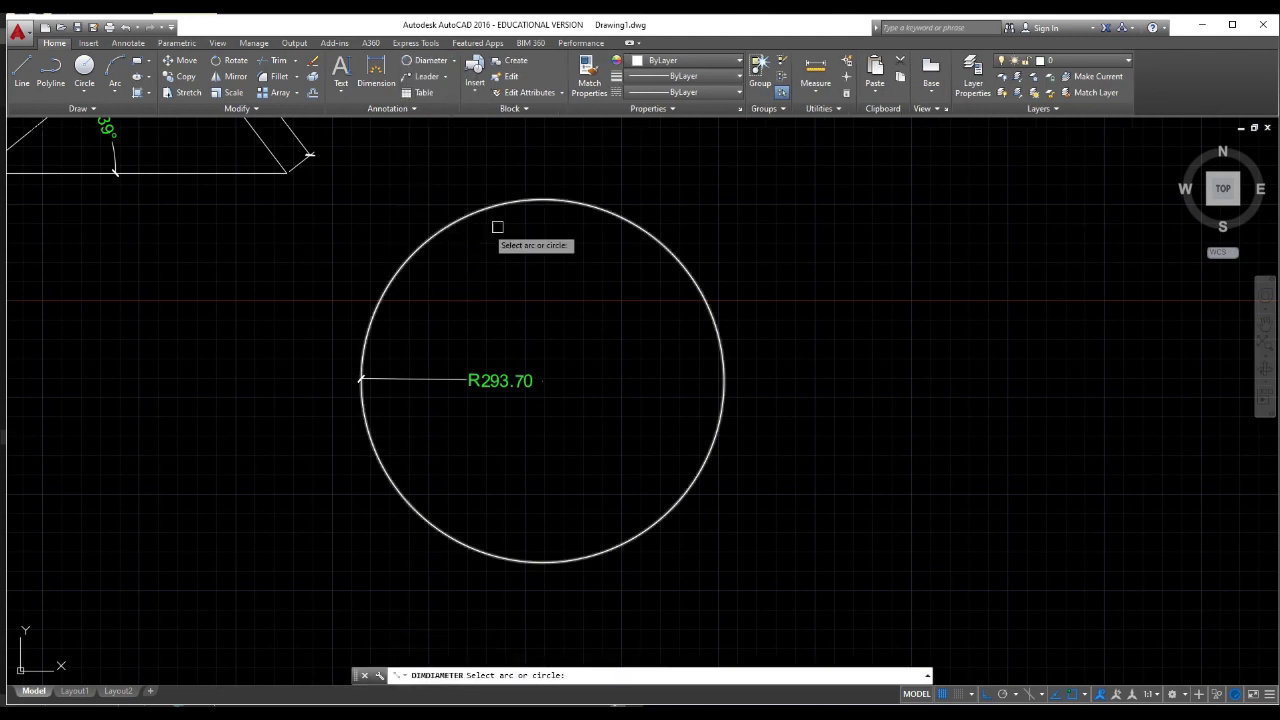
{"action": "left_click", "coordinate": [557, 200]}
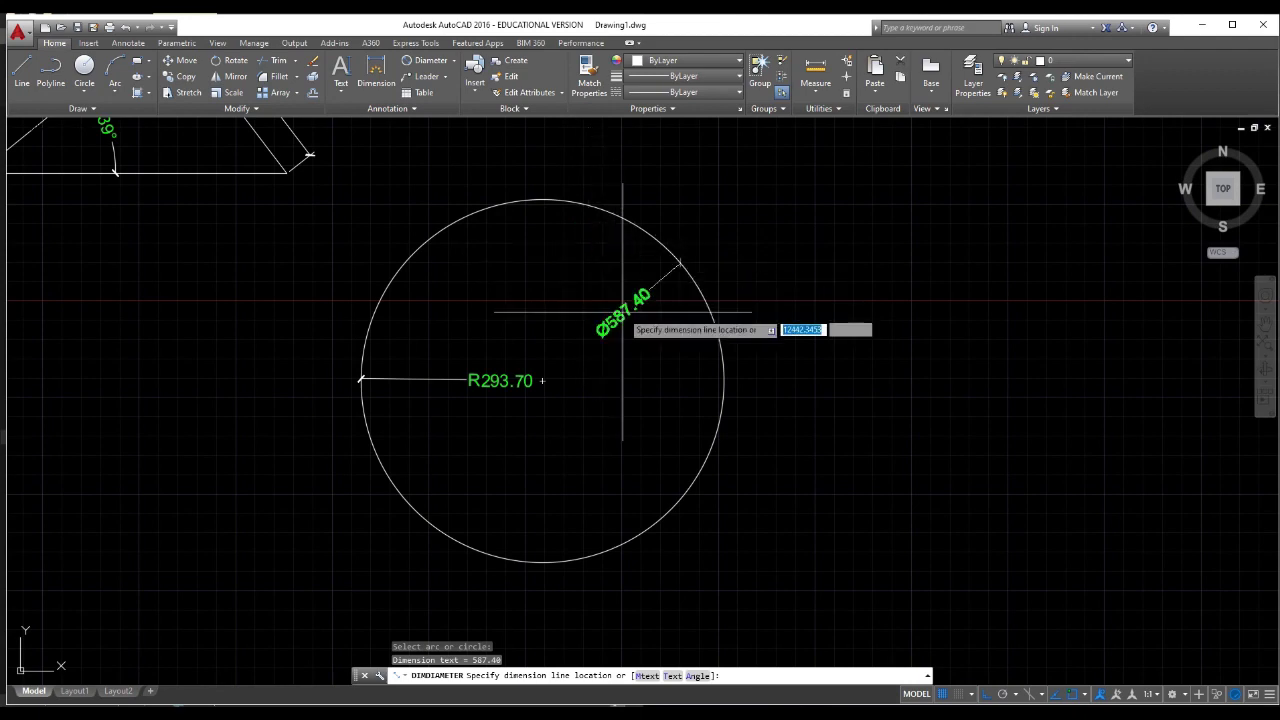
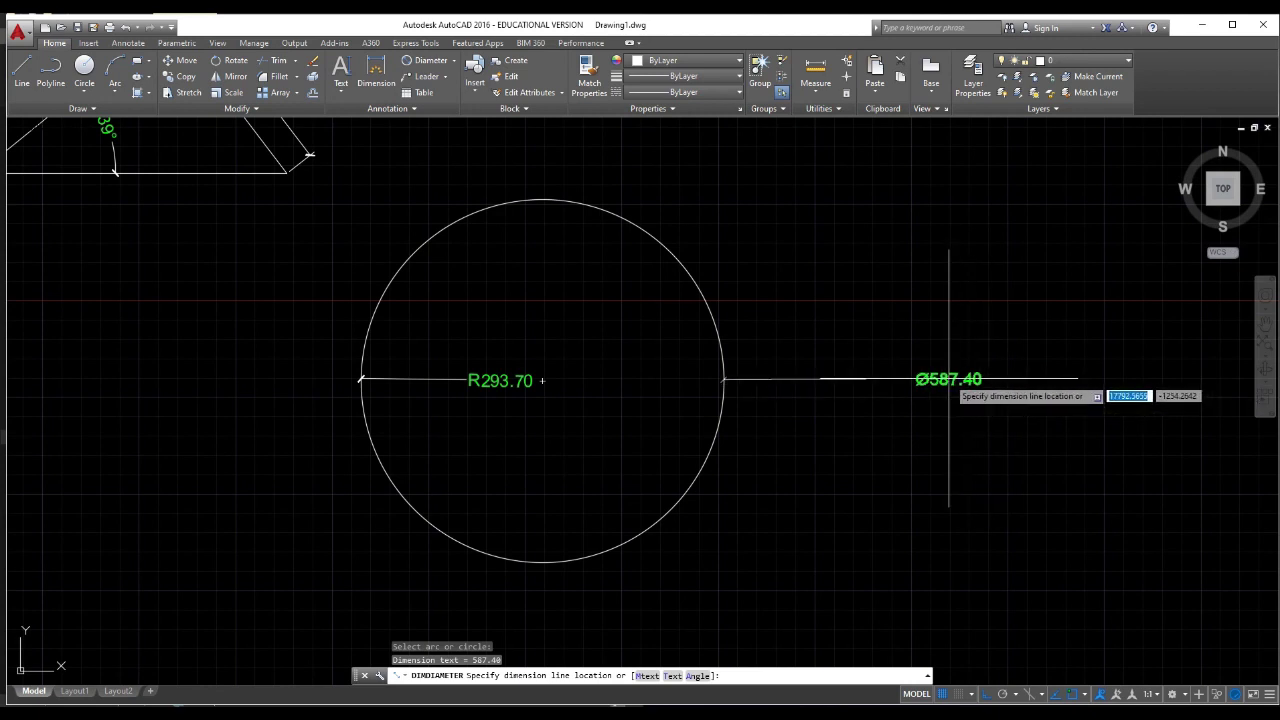
{"action": "key", "text": "F8"}
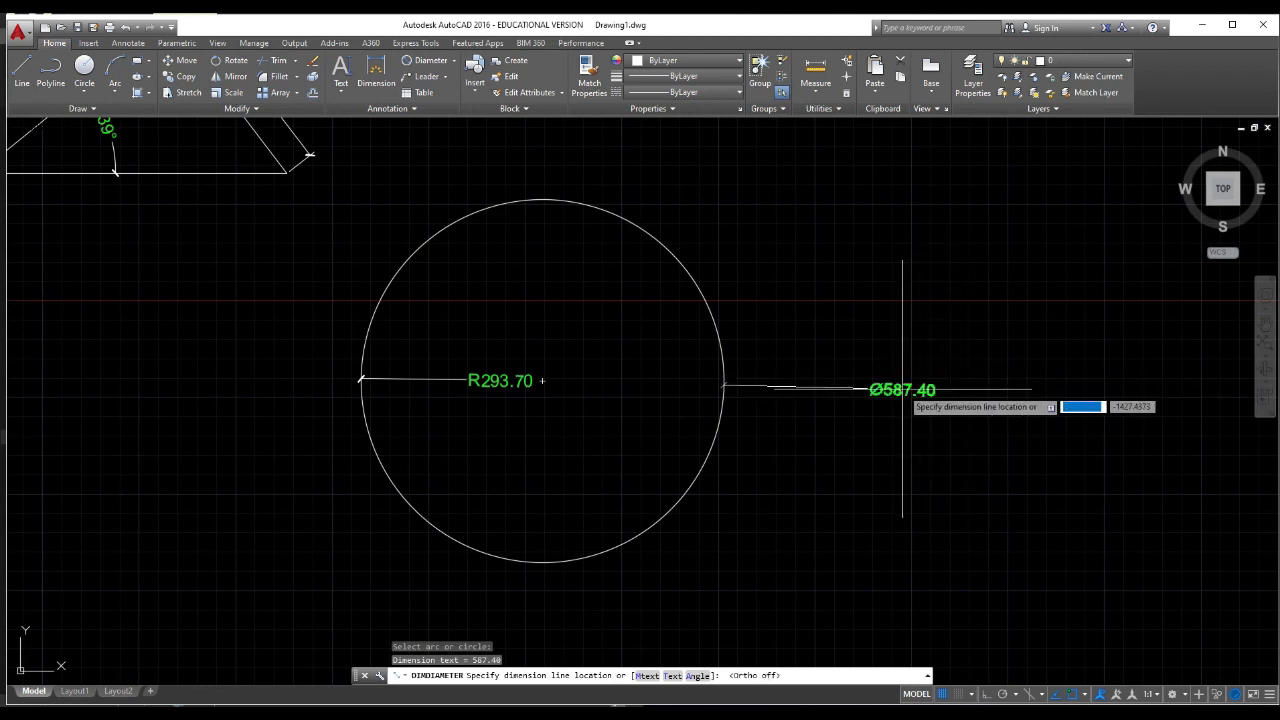
{"action": "left_click", "coordinate": [902, 380]}
{"action": "scroll", "coordinate": [906, 409], "scroll_direction": "up", "scroll_amount": 2}
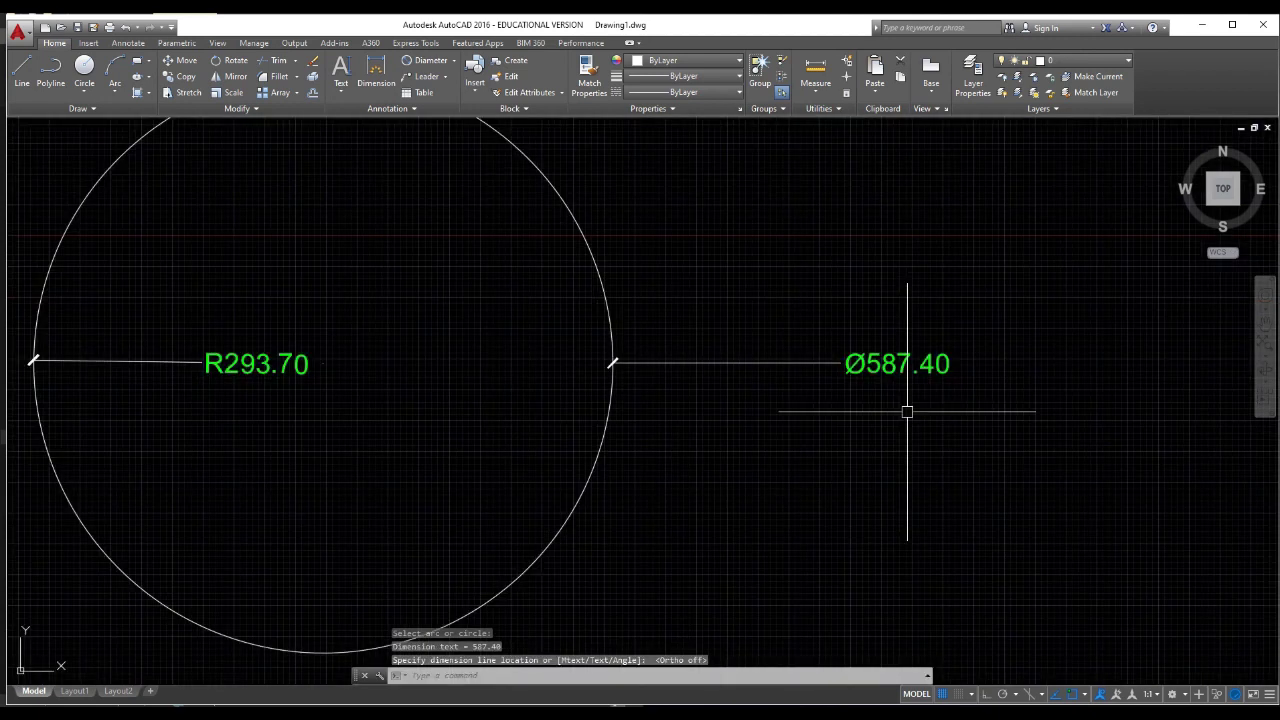
{"action": "scroll", "coordinate": [910, 385], "scroll_direction": "down", "scroll_amount": 2}
{"action": "scroll", "coordinate": [916, 391], "scroll_direction": "up", "scroll_amount": 2}
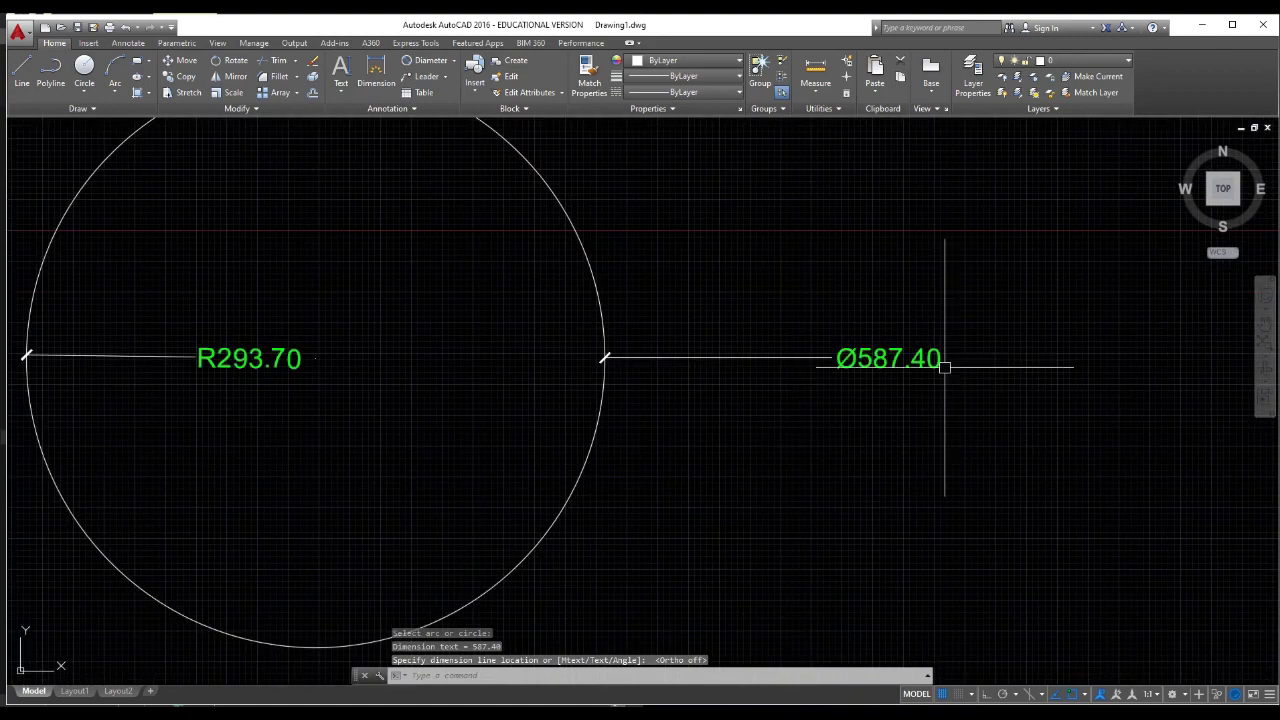
{"action": "scroll", "coordinate": [991, 294], "scroll_direction": "down", "scroll_amount": 2}
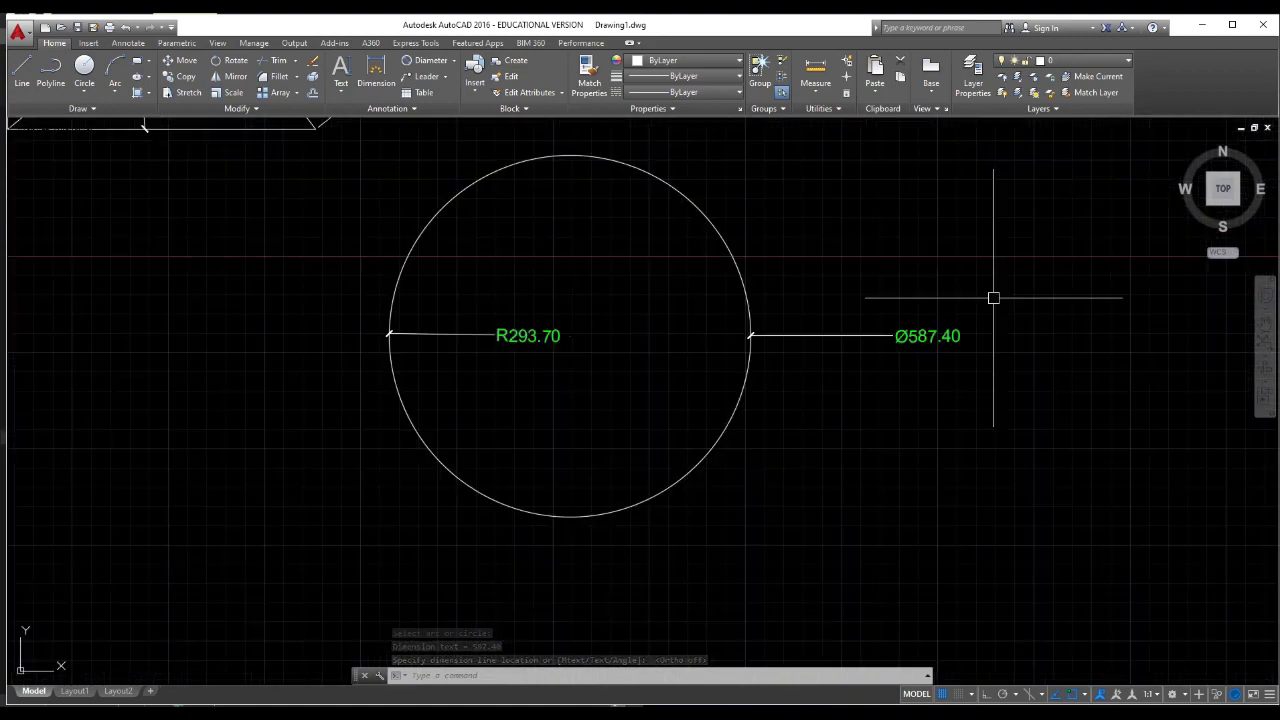
{"action": "middle_click_drag", "start_coordinate": [885, 336], "coordinate": [852, 408]}
{"action": "scroll", "coordinate": [686, 346], "scroll_direction": "down", "scroll_amount": 2}
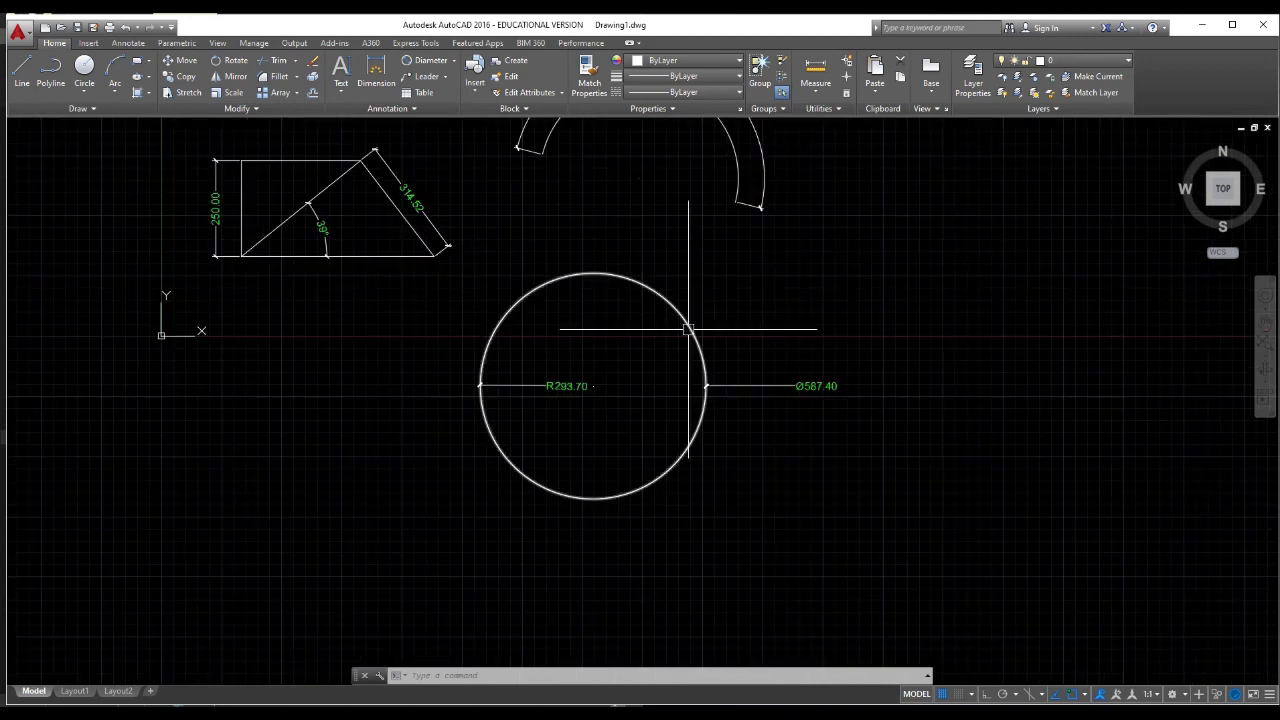
{"action": "middle_click_drag", "start_coordinate": [686, 346], "coordinate": [686, 406]}
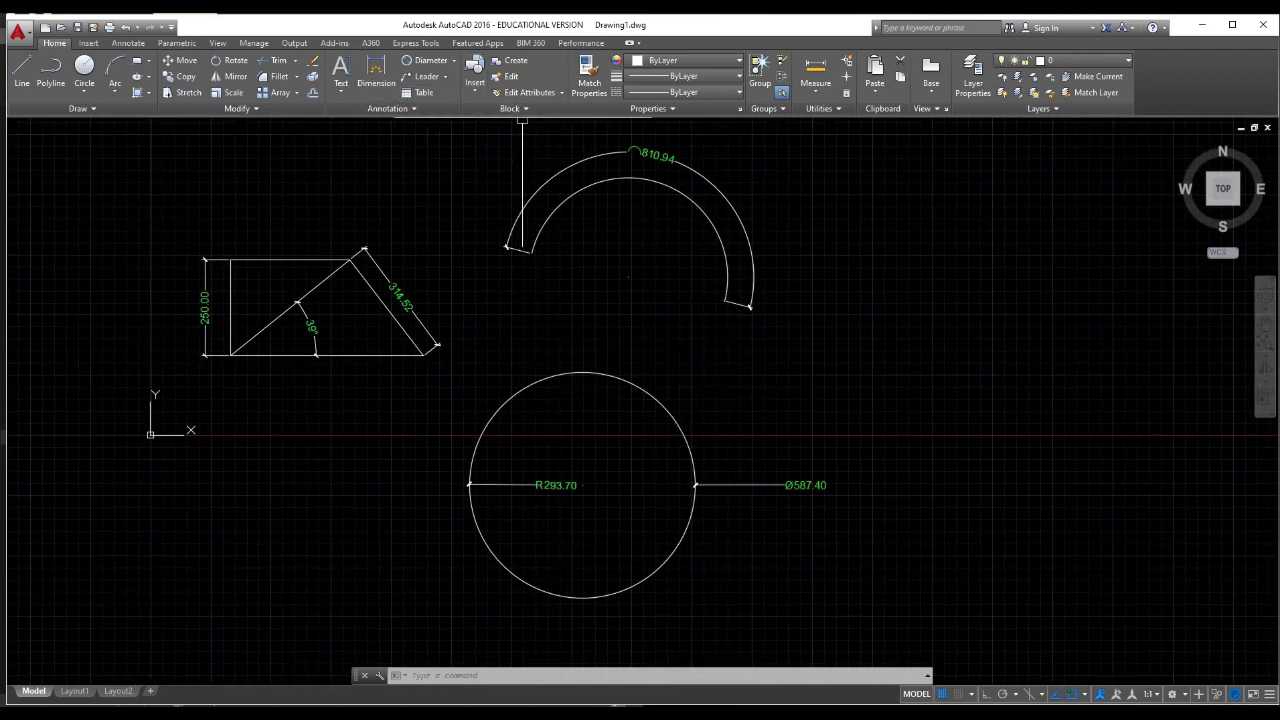
{"action": "left_click", "coordinate": [454, 61]}
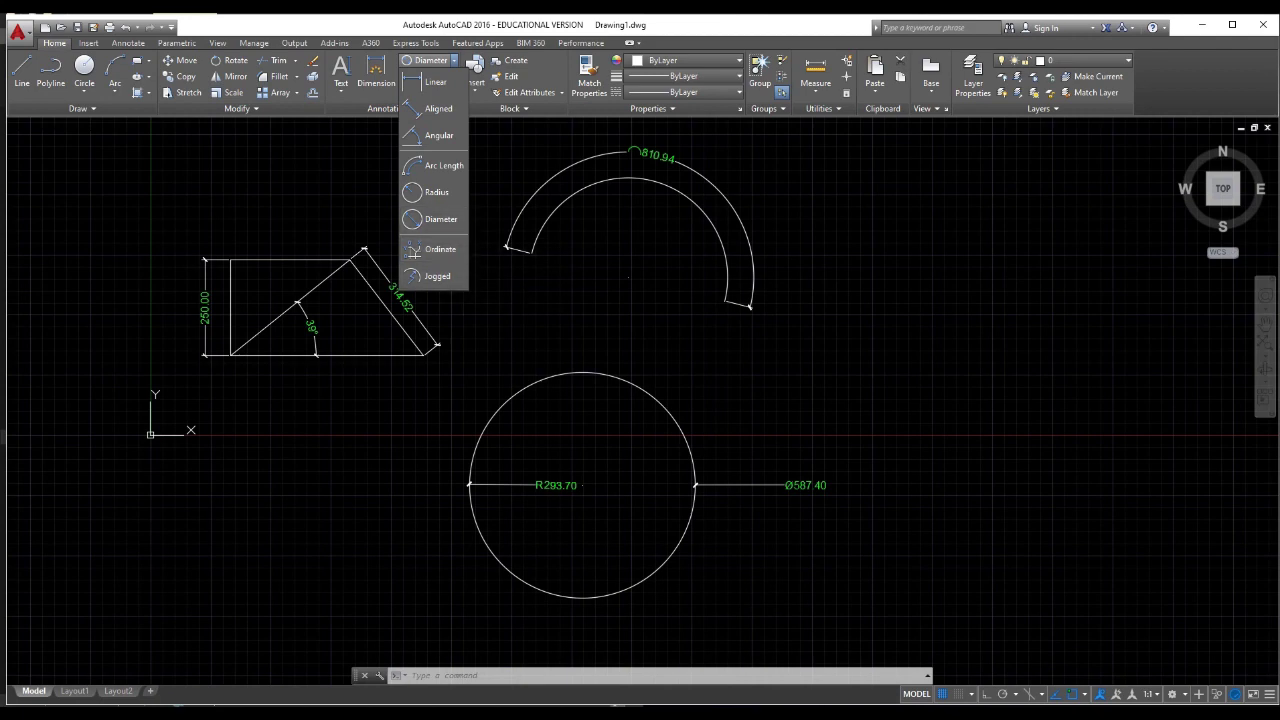
{"action": "middle_click_drag", "start_coordinate": [560, 279], "coordinate": [680, 324]}
{"action": "scroll", "coordinate": [775, 325], "scroll_direction": "down", "scroll_amount": 1}
{"action": "scroll", "coordinate": [937, 267], "scroll_direction": "up", "scroll_amount": 1}
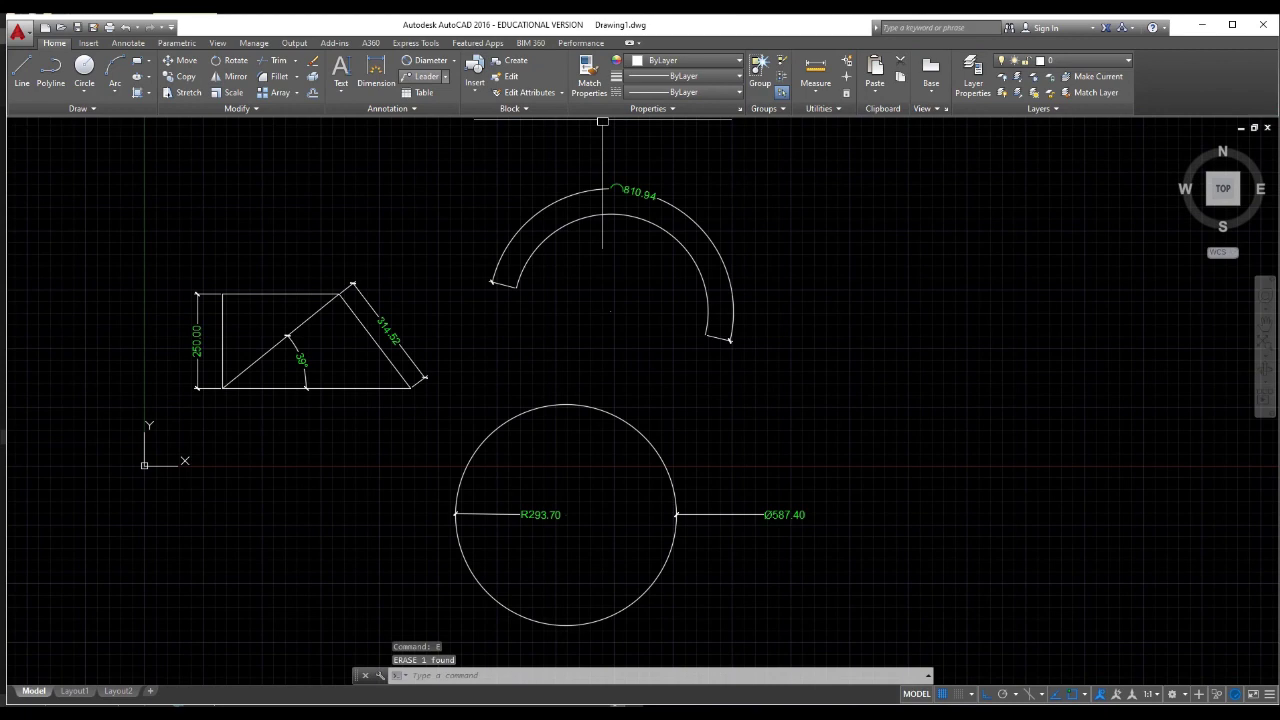
{"action": "left_click", "coordinate": [445, 76]}
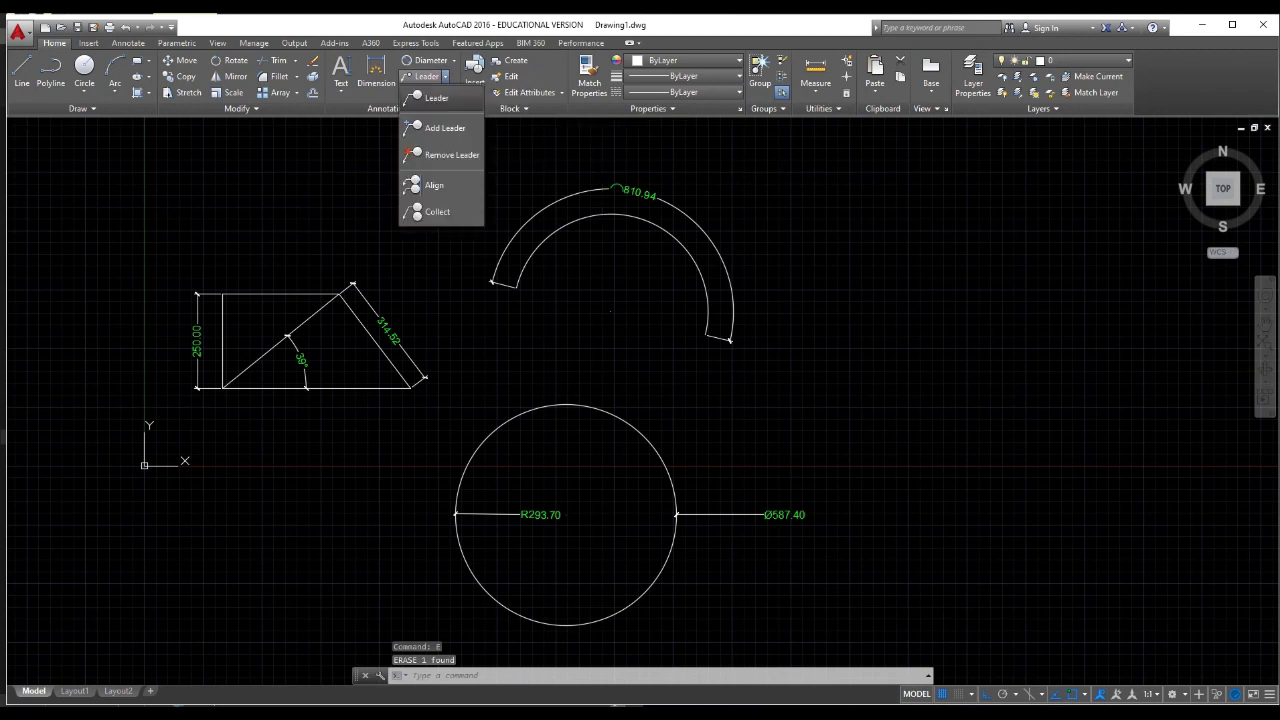
{"action": "left_click", "coordinate": [436, 97]}
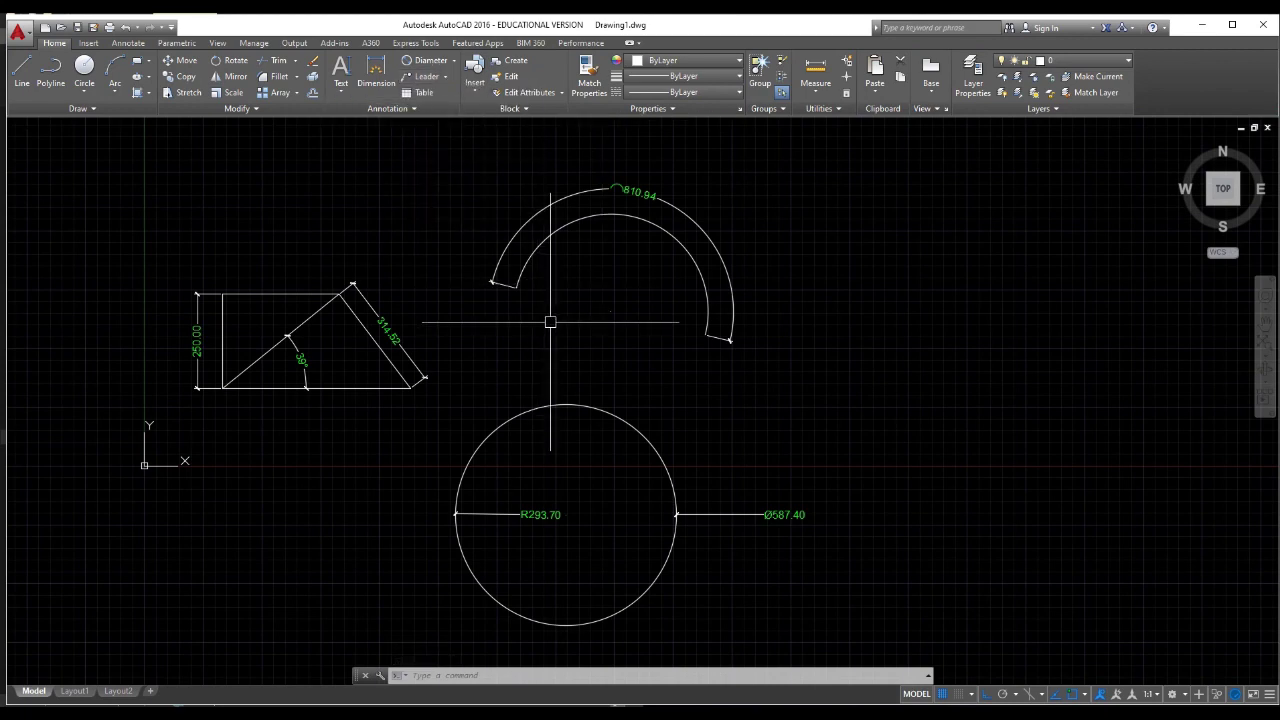
Open the Standard multileader style for modification and set its arrowhead symbol to Dot
{"action": "type", "text": "LEA"}
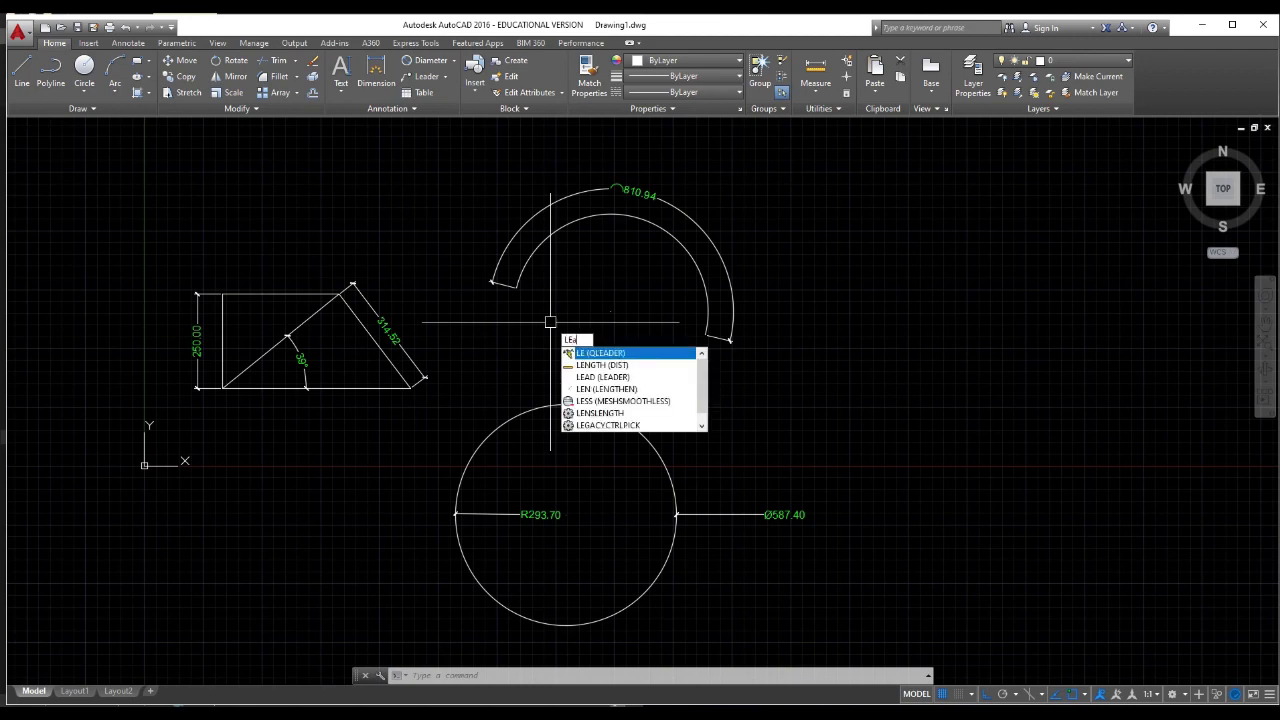
{"action": "type", "text": "D"}
{"action": "key", "text": "Down"}
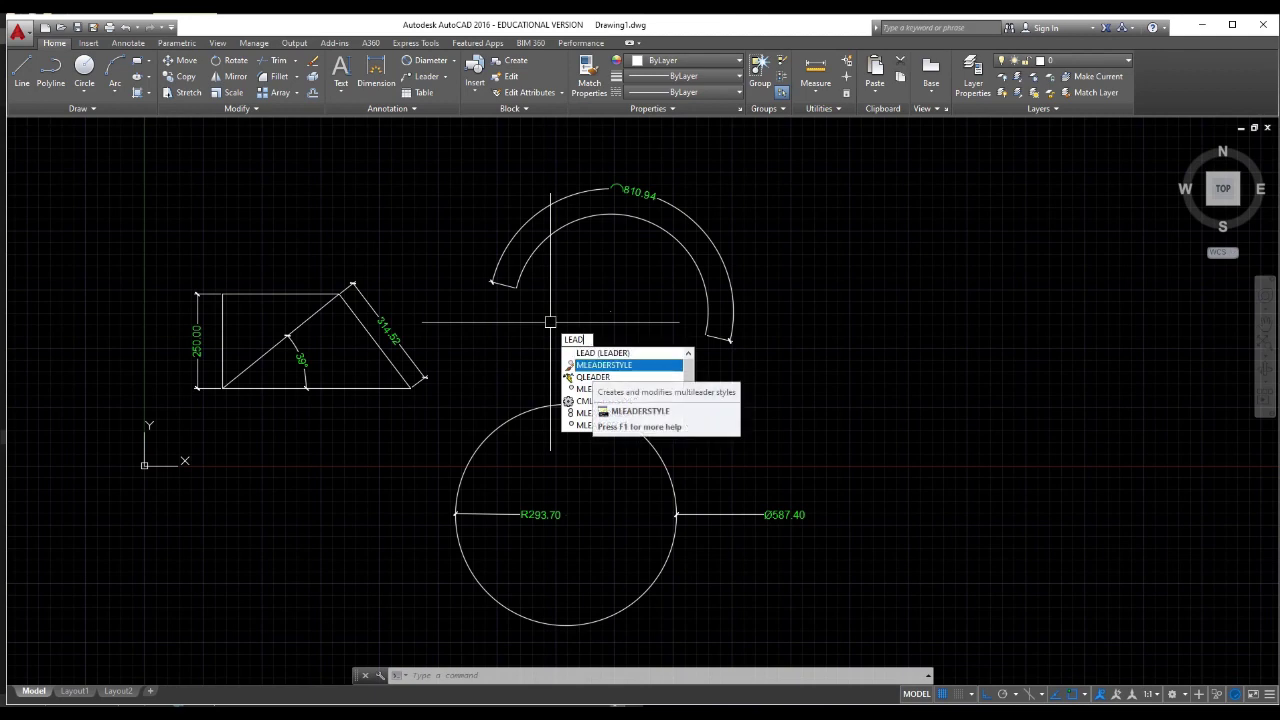
{"action": "key", "text": "Return"}
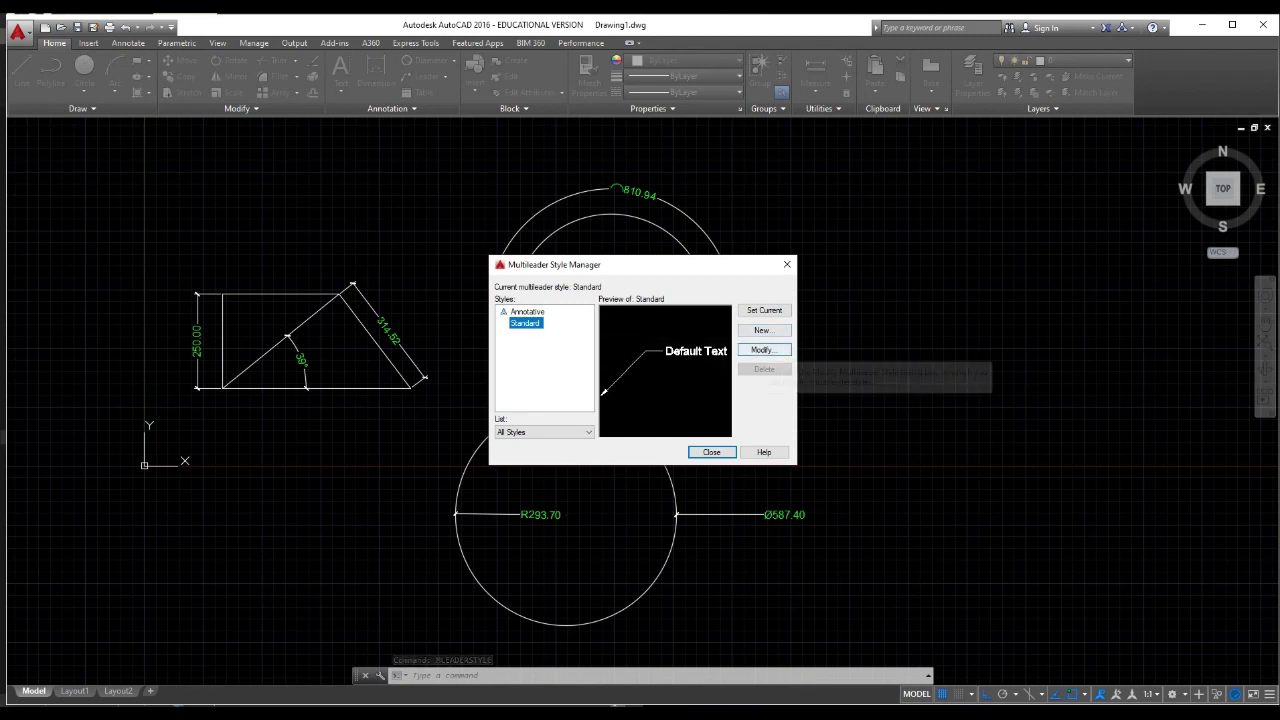
{"action": "left_click", "coordinate": [763, 349]}
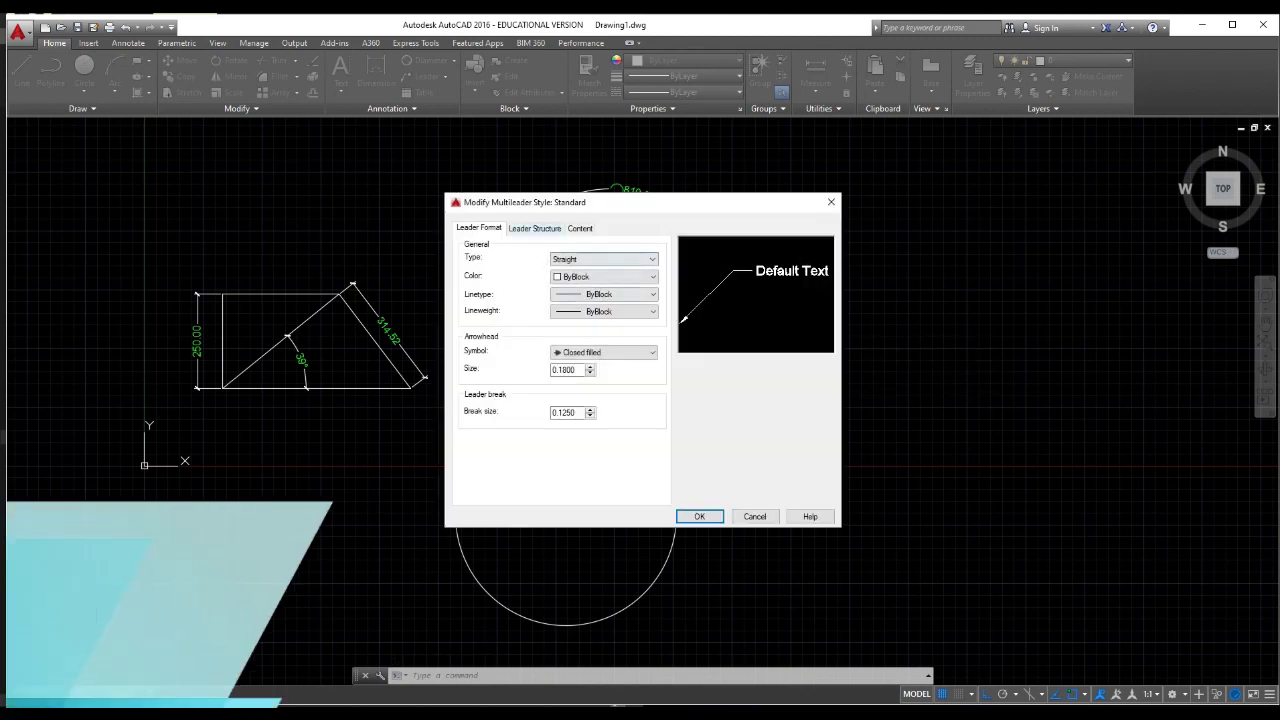
{"action": "left_click", "coordinate": [535, 228]}
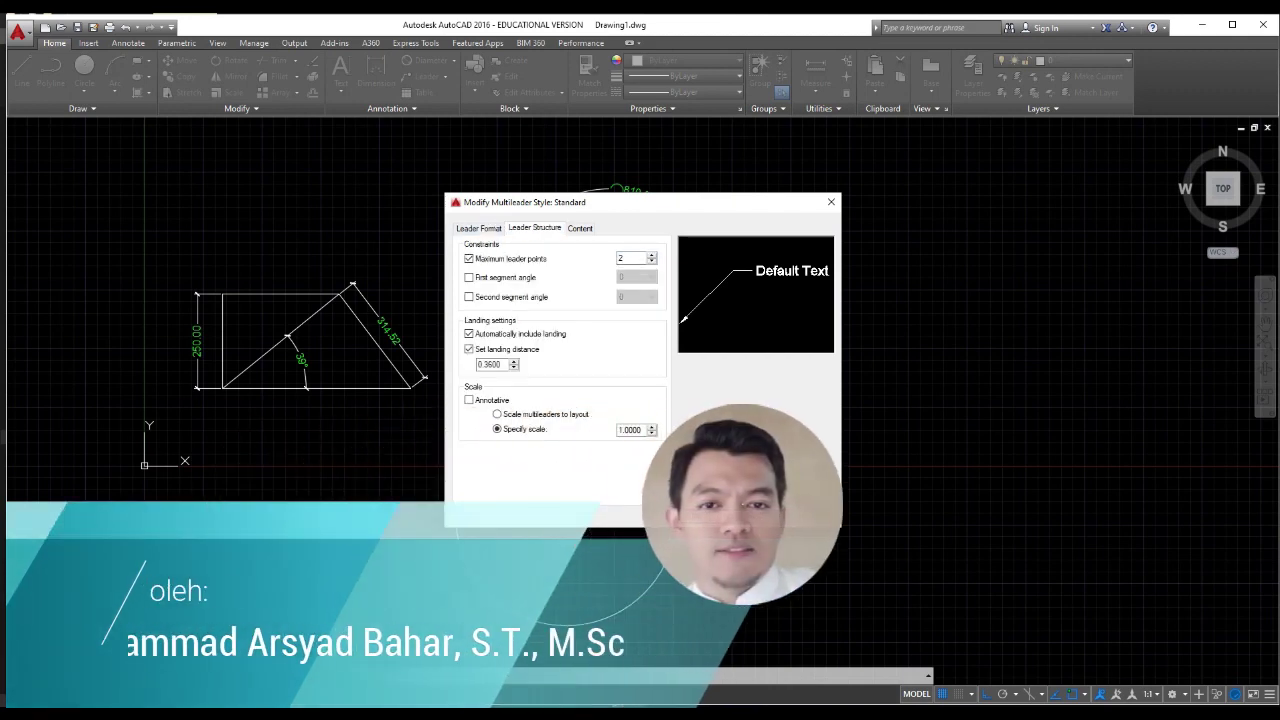
{"action": "left_click", "coordinate": [478, 228]}
{"action": "left_click", "coordinate": [603, 352]}
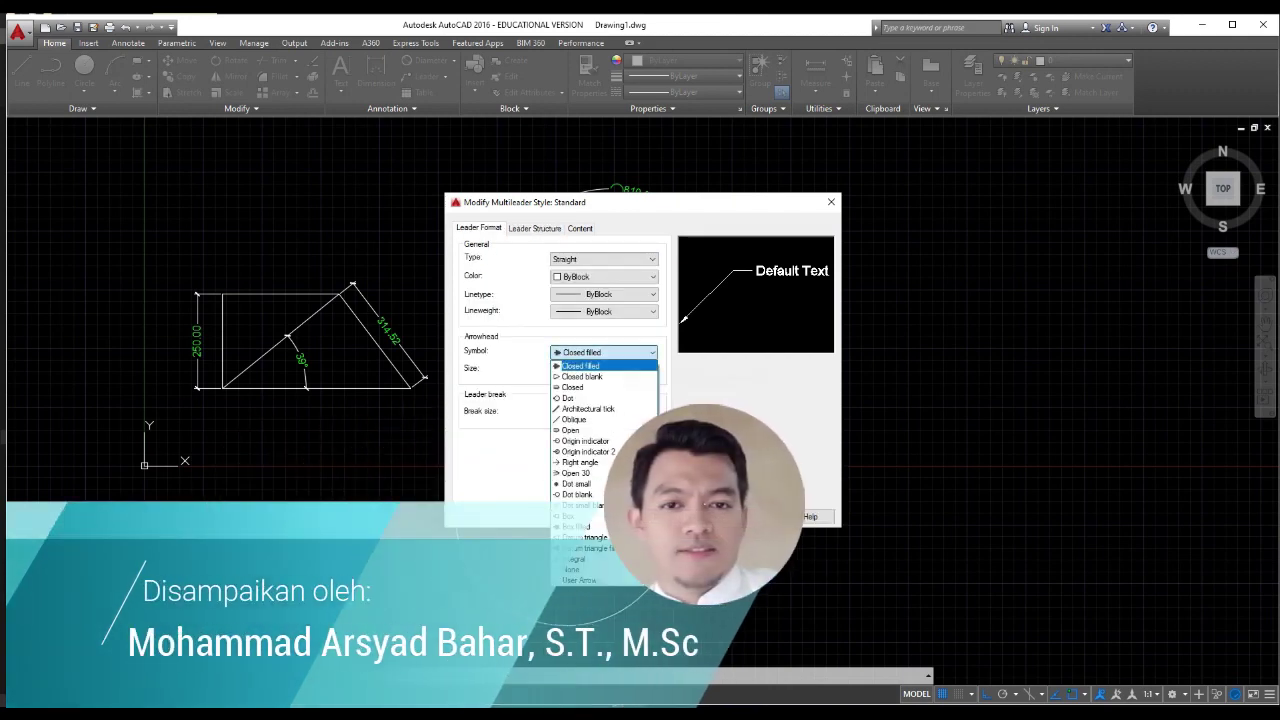
{"action": "left_click", "coordinate": [568, 398]}
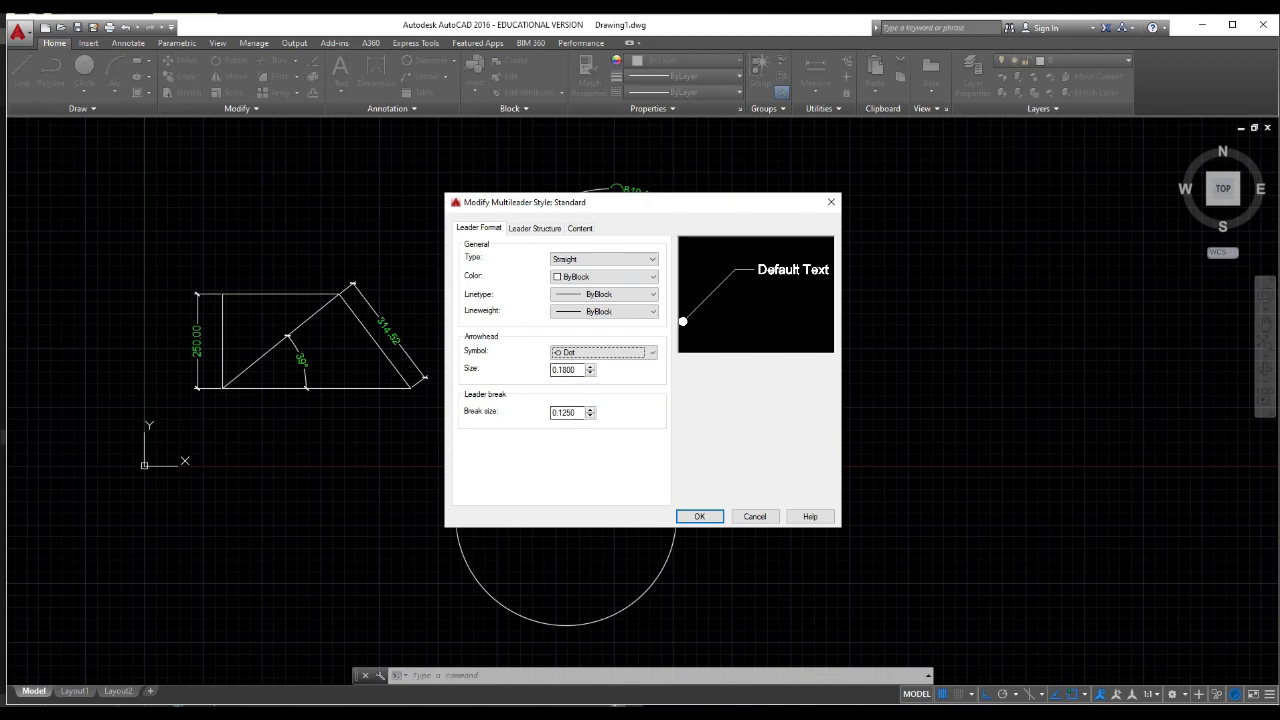
Review the Standard multileader style's leader type and structure settings, keep the type Straight, and save the style
{"action": "key", "text": "ctrl+Tab"}
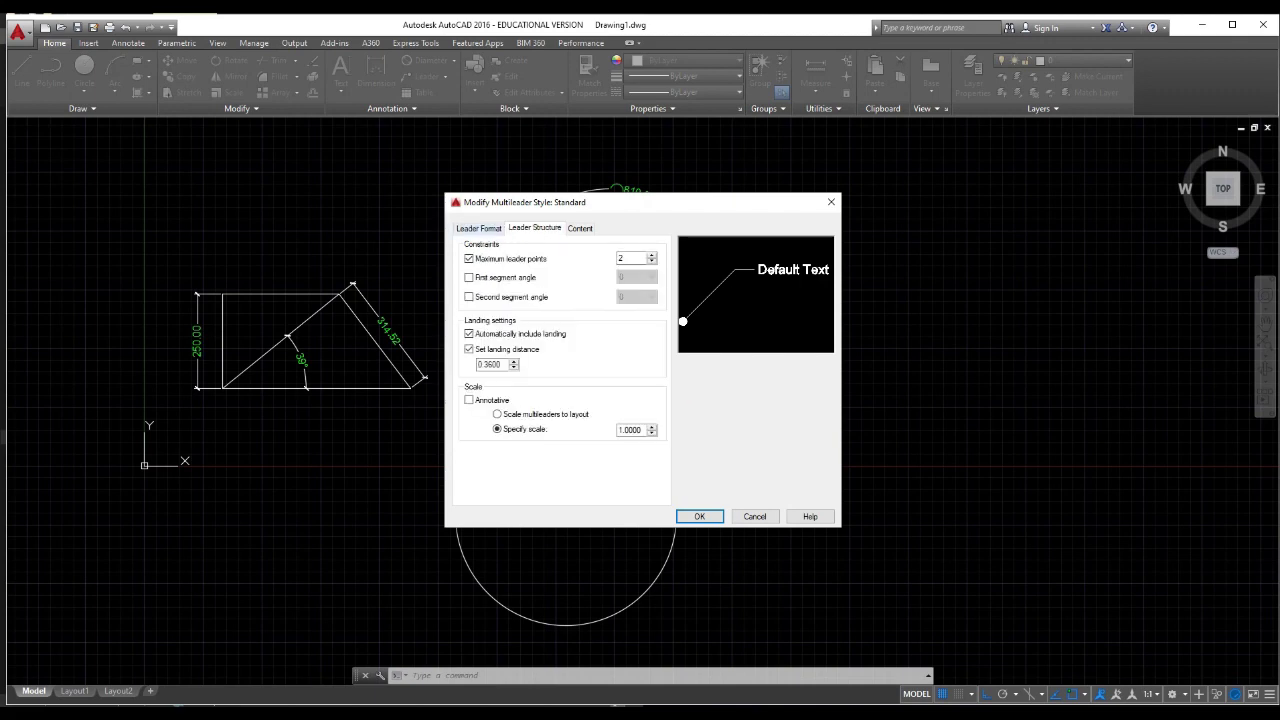
{"action": "key", "text": "ctrl+shift+Tab"}
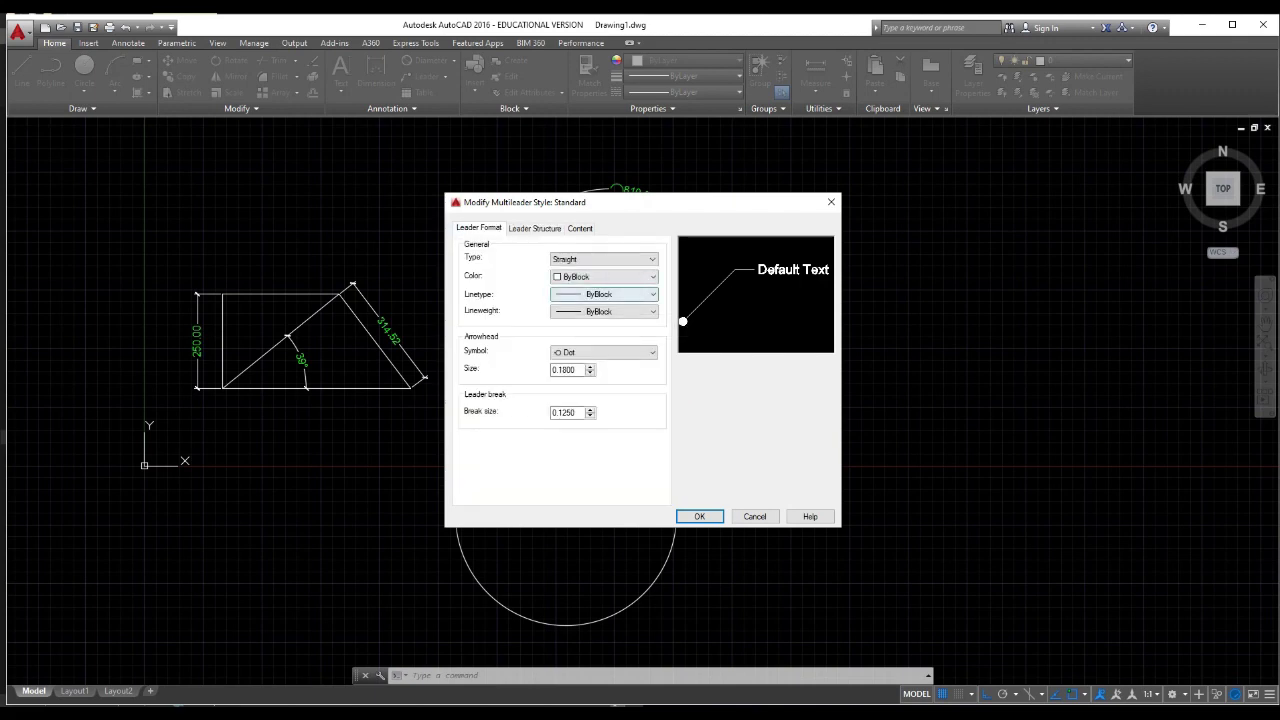
{"action": "left_click", "coordinate": [603, 259]}
{"action": "left_click", "coordinate": [595, 267]}
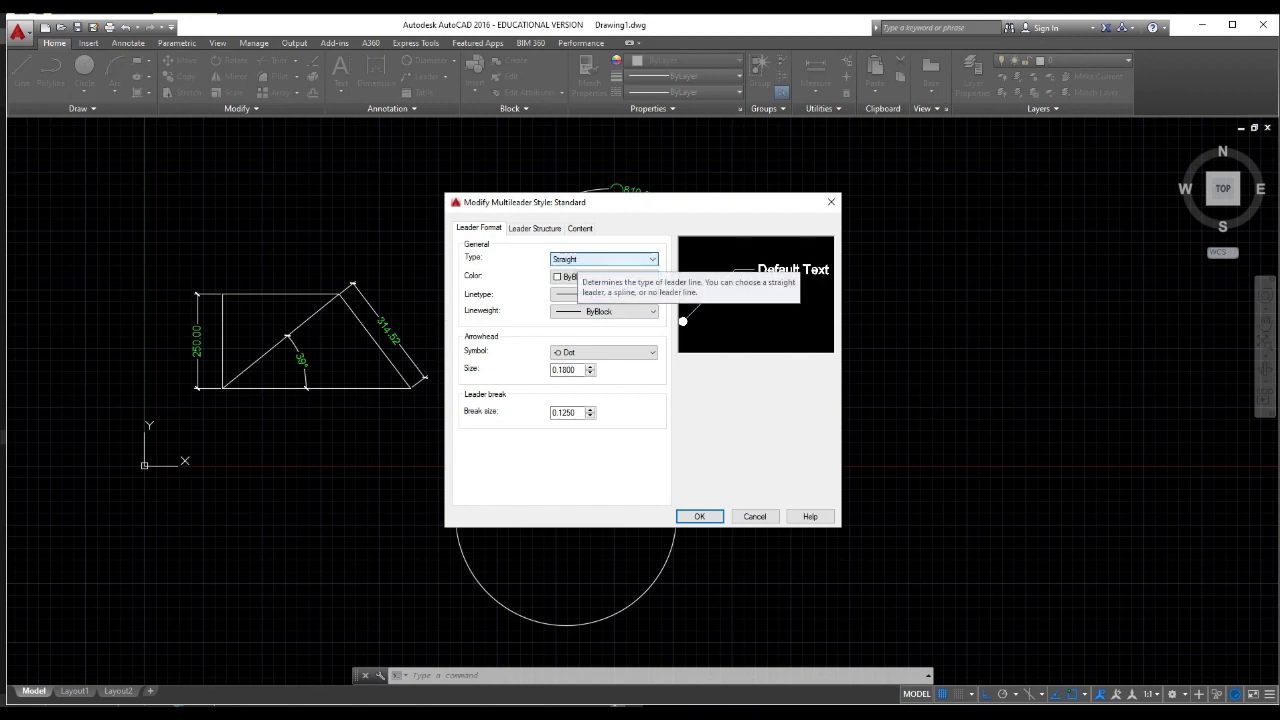
{"action": "key", "text": "ctrl+Tab"}
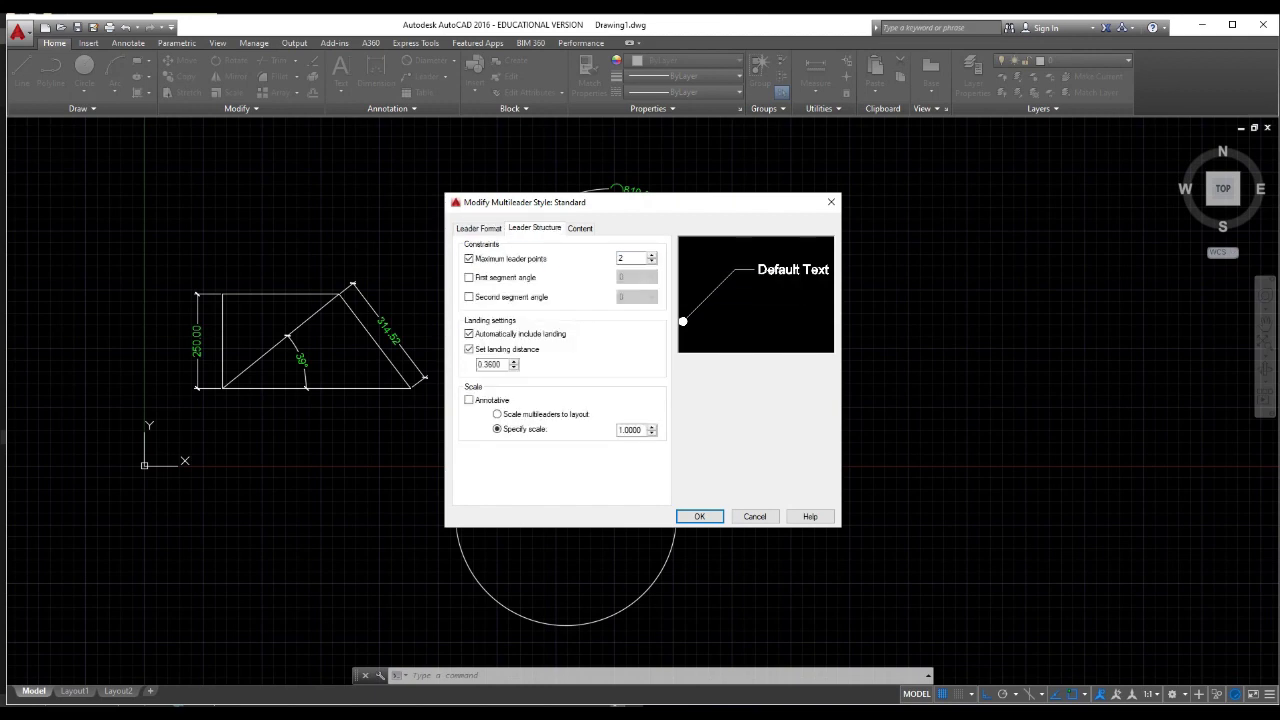
{"action": "key", "text": "ctrl+Tab"}
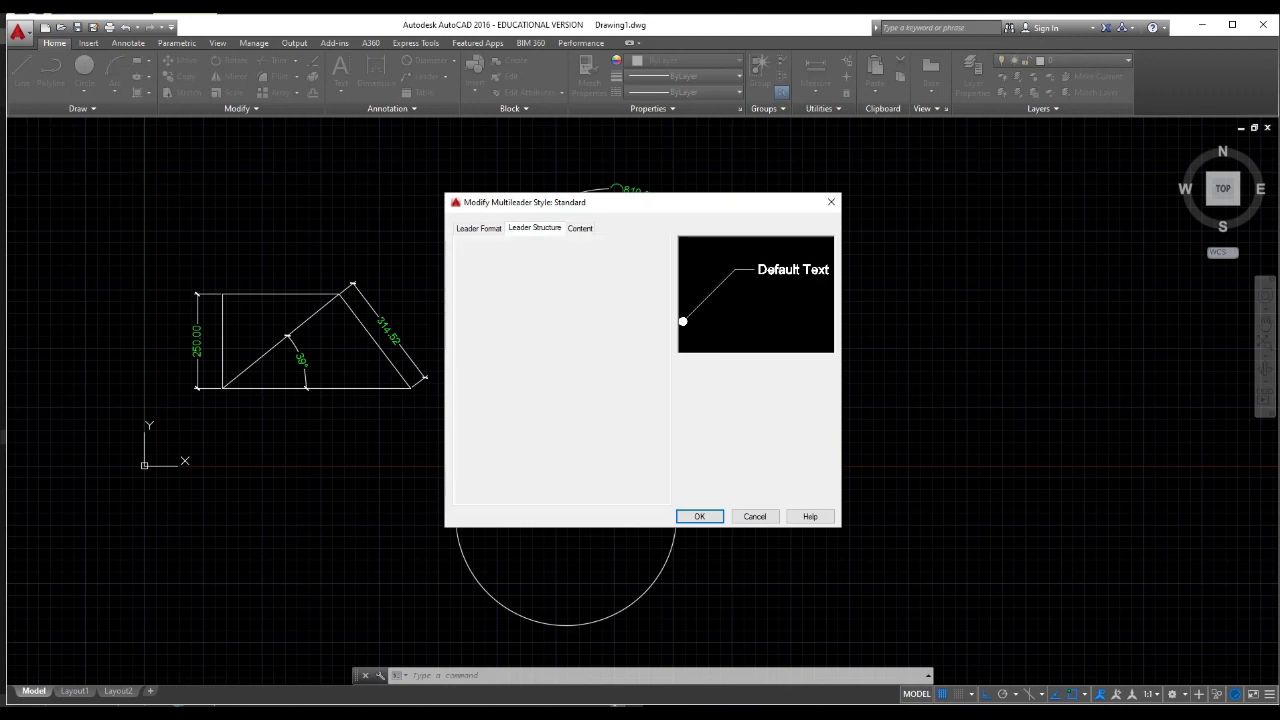
{"action": "key", "text": "ctrl+shift+Tab"}
{"action": "key", "text": "Return"}
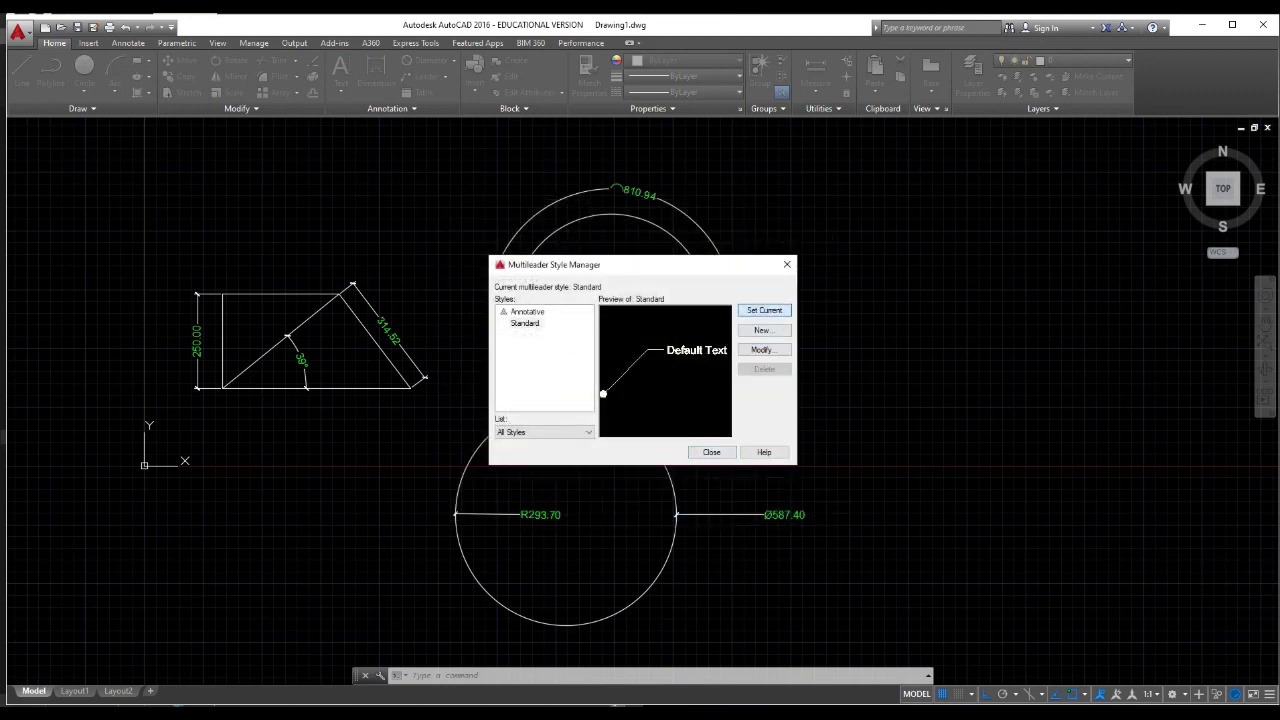
{"action": "left_click", "coordinate": [711, 452]}
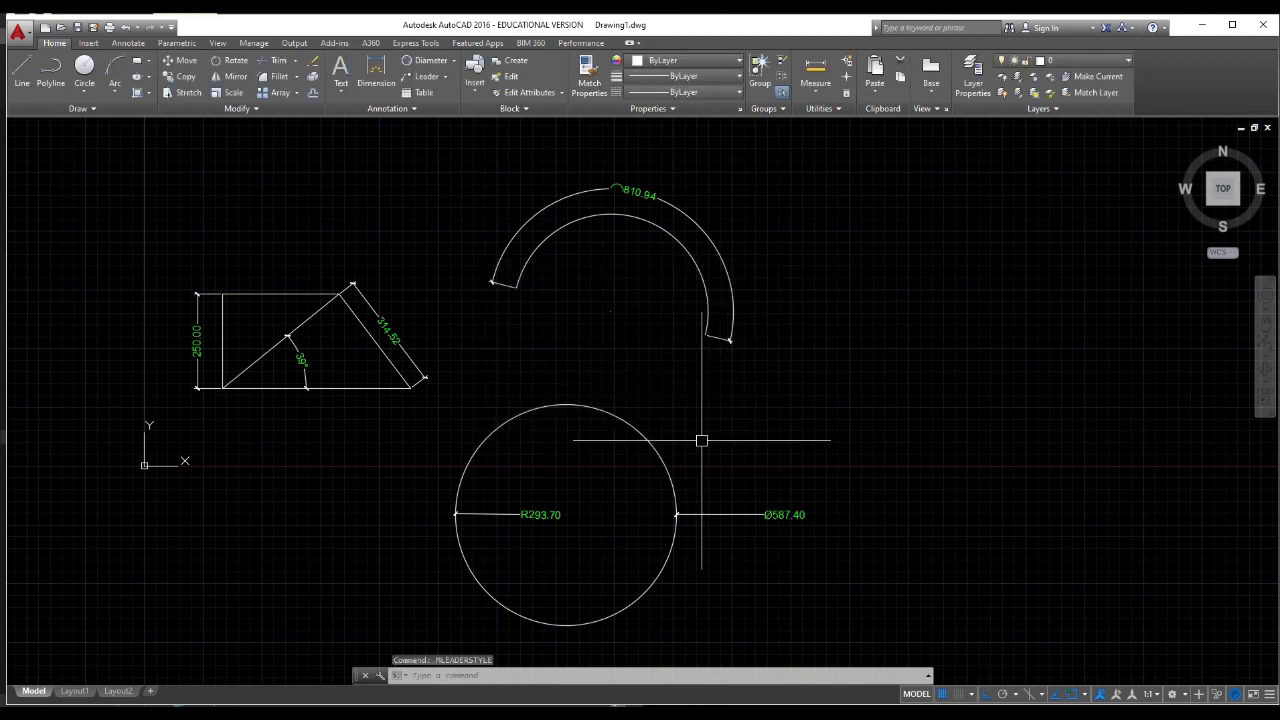
Draw a leader from the circle's upper-right edge, running diagonally up to the right with Ortho off and horizontally right with Ortho on
{"action": "type", "text": "LEAD"}
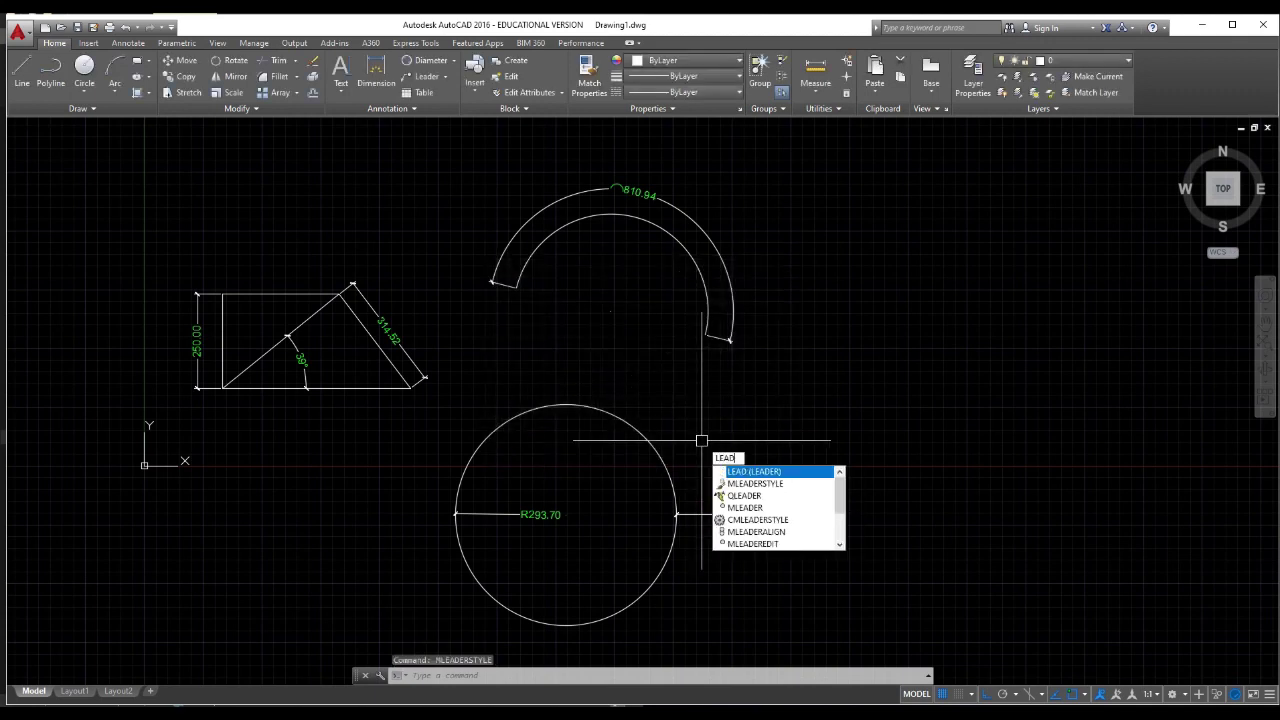
{"action": "key", "text": "Return"}
{"action": "left_click", "coordinate": [660, 457]}
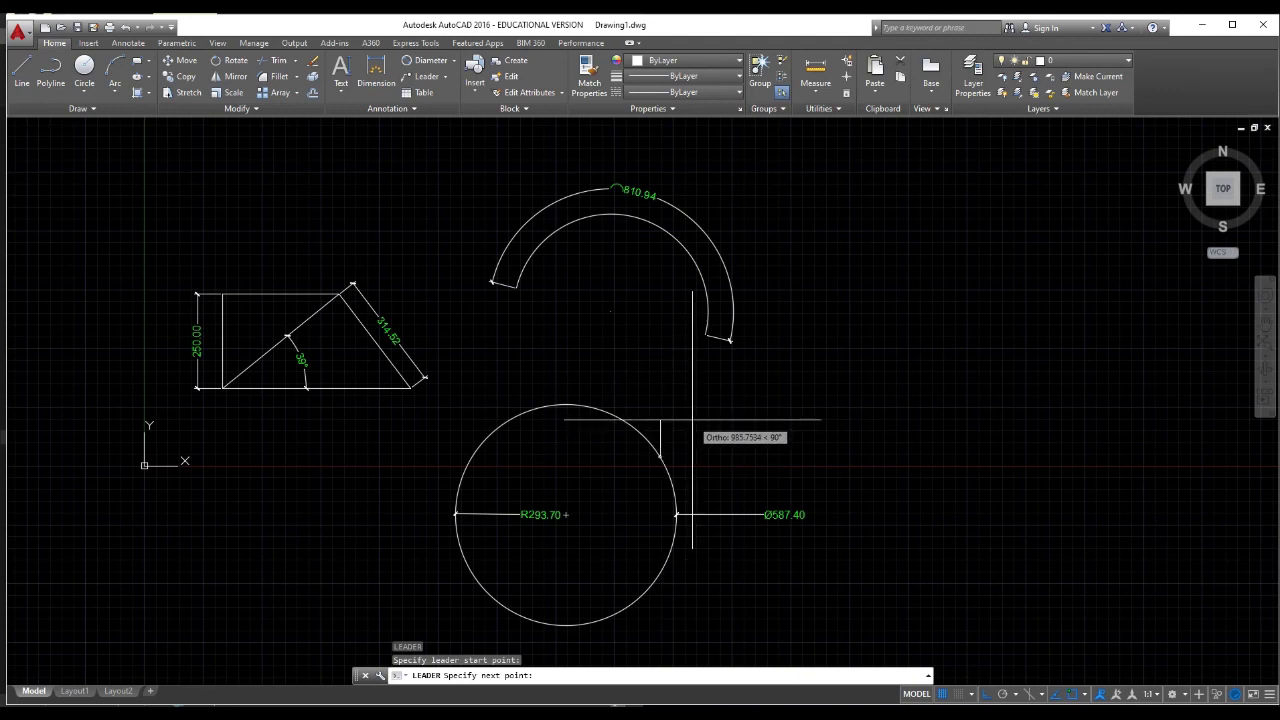
{"action": "scroll", "coordinate": [690, 424], "scroll_direction": "up", "scroll_amount": 2}
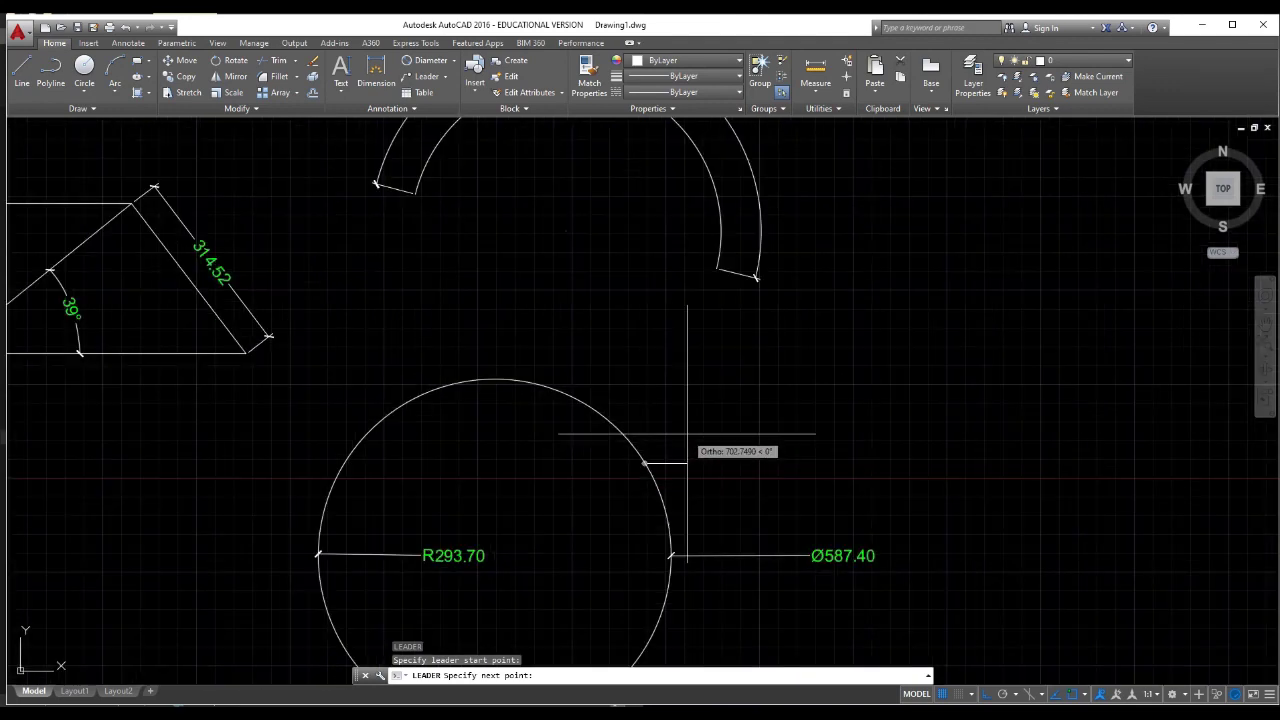
{"action": "key", "text": "F8"}
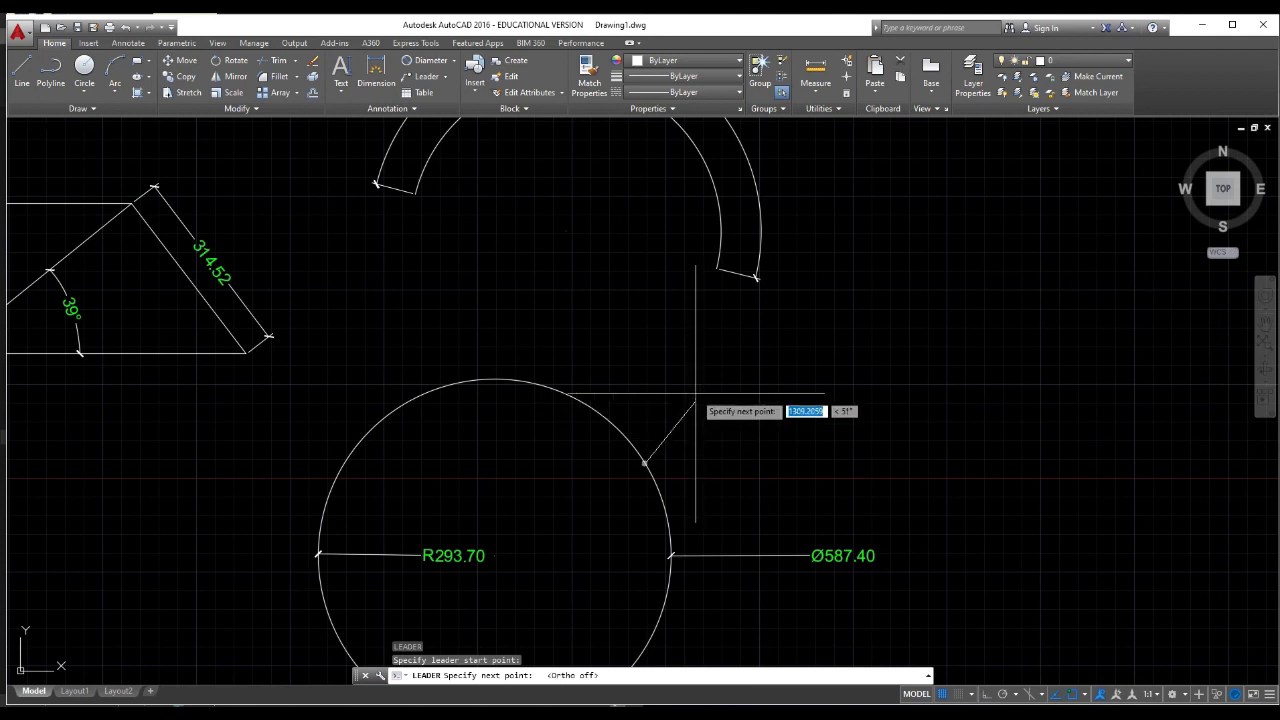
{"action": "left_click", "coordinate": [701, 384]}
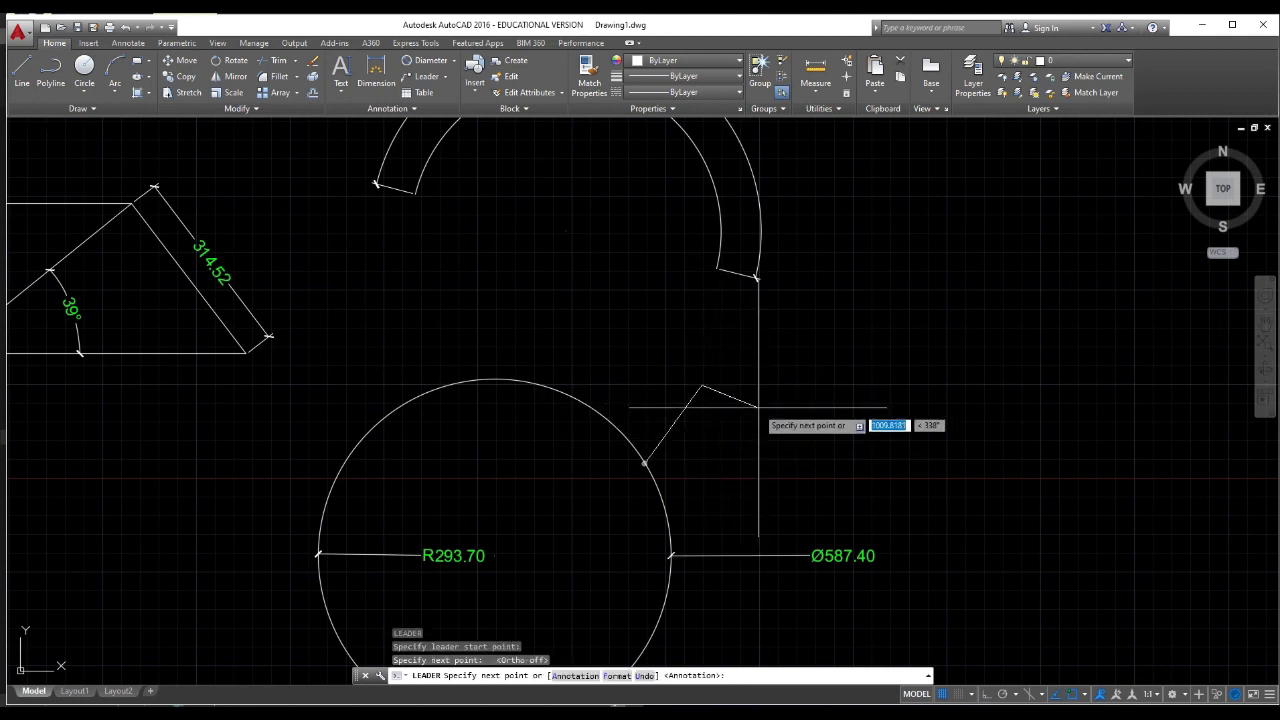
{"action": "key", "text": "F8"}
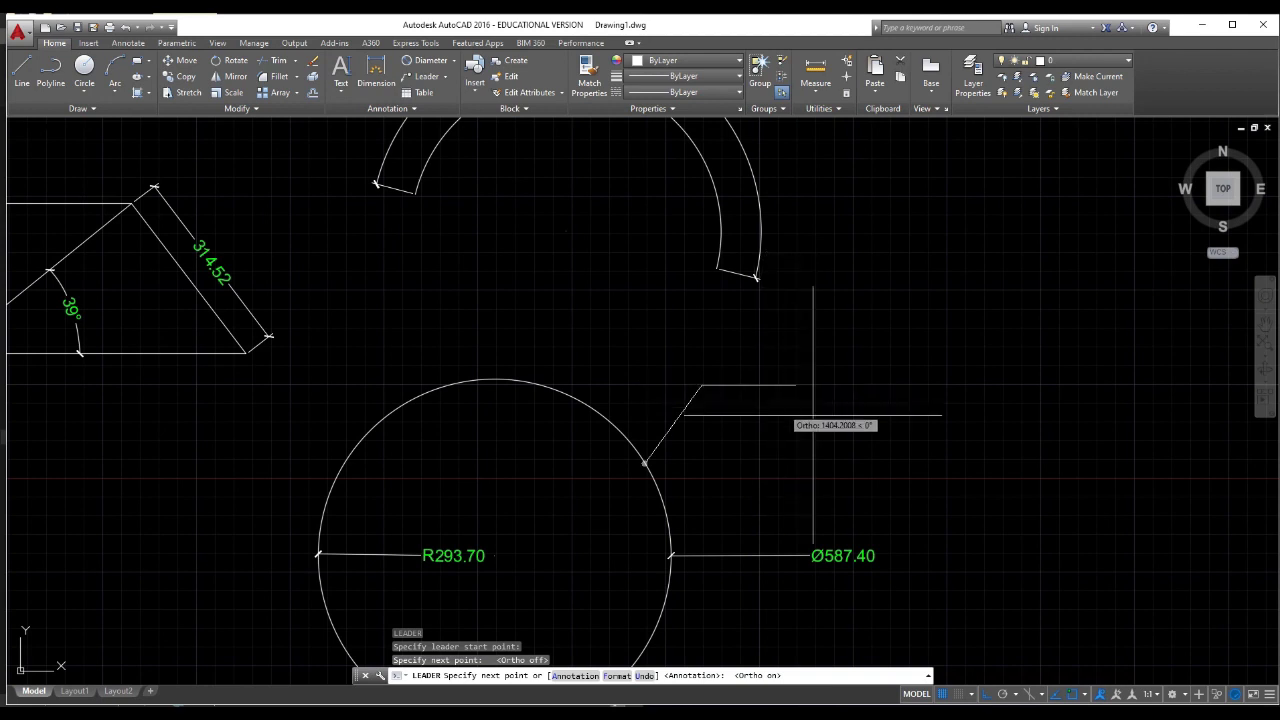
{"action": "left_click", "coordinate": [802, 388]}
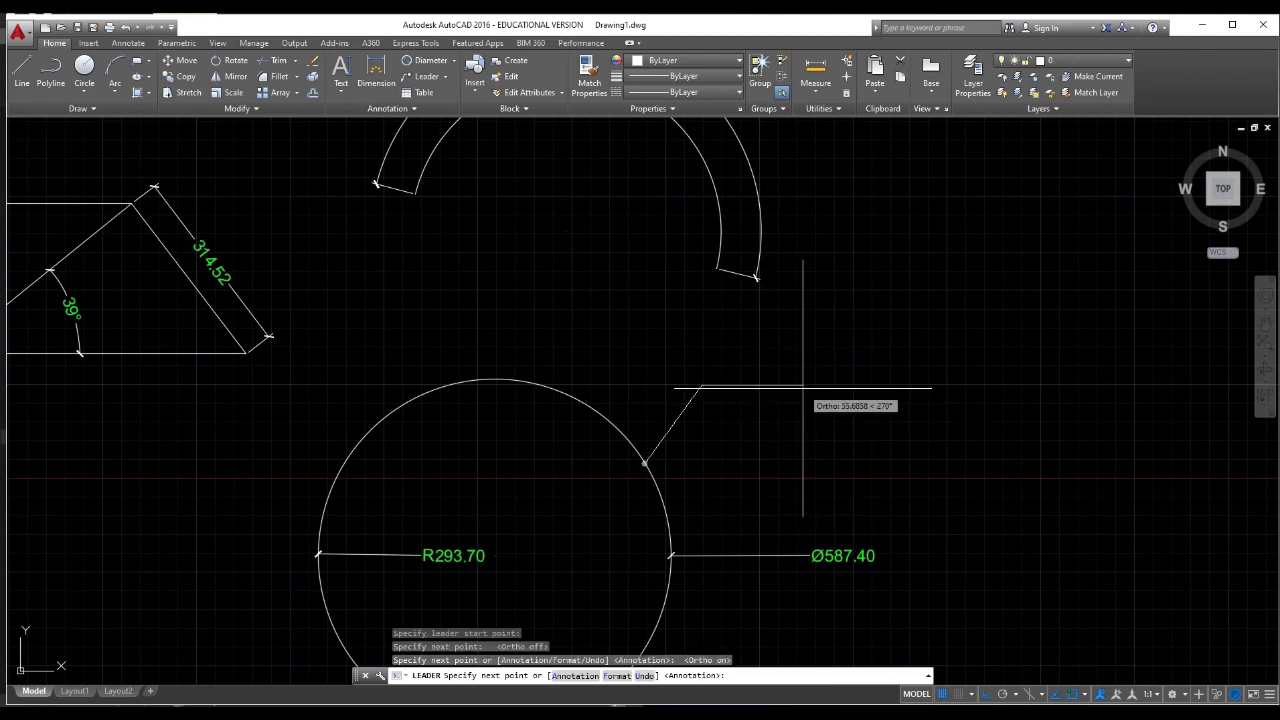
Annotate the leader with the multiline text "lingkaran" using the Mtext option
{"action": "key", "text": "Return"}
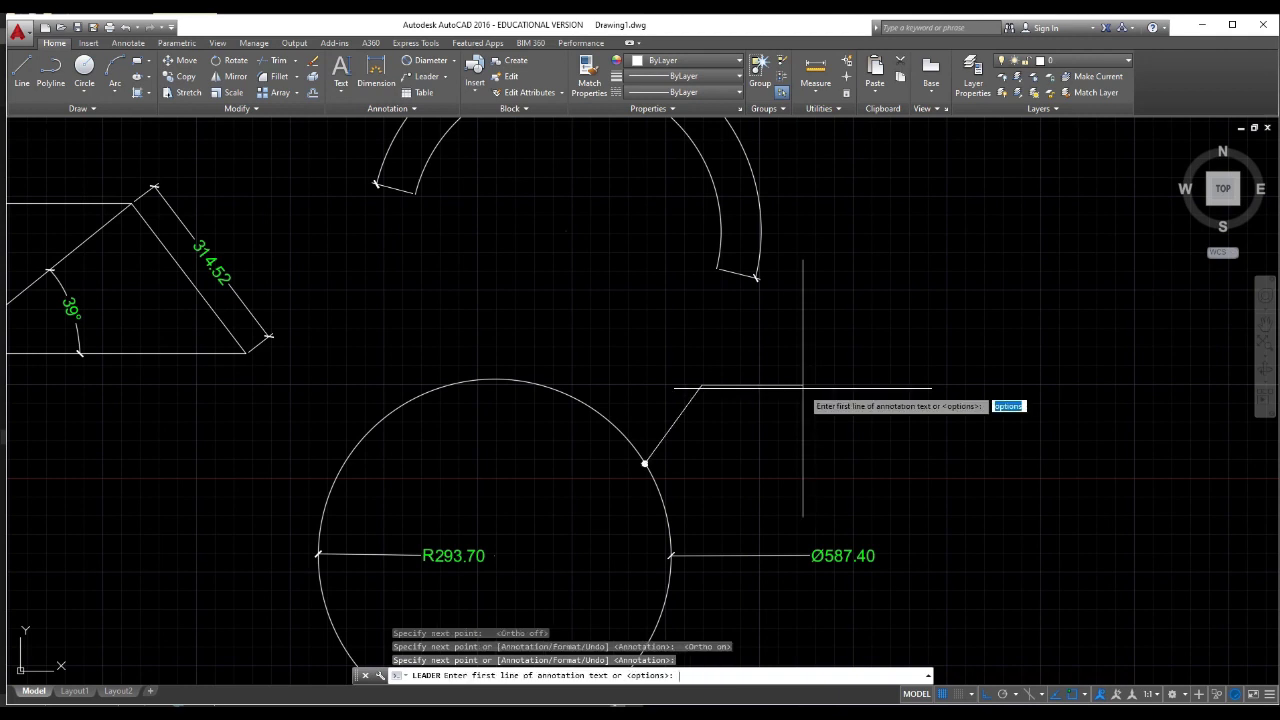
{"action": "key", "text": "Return"}
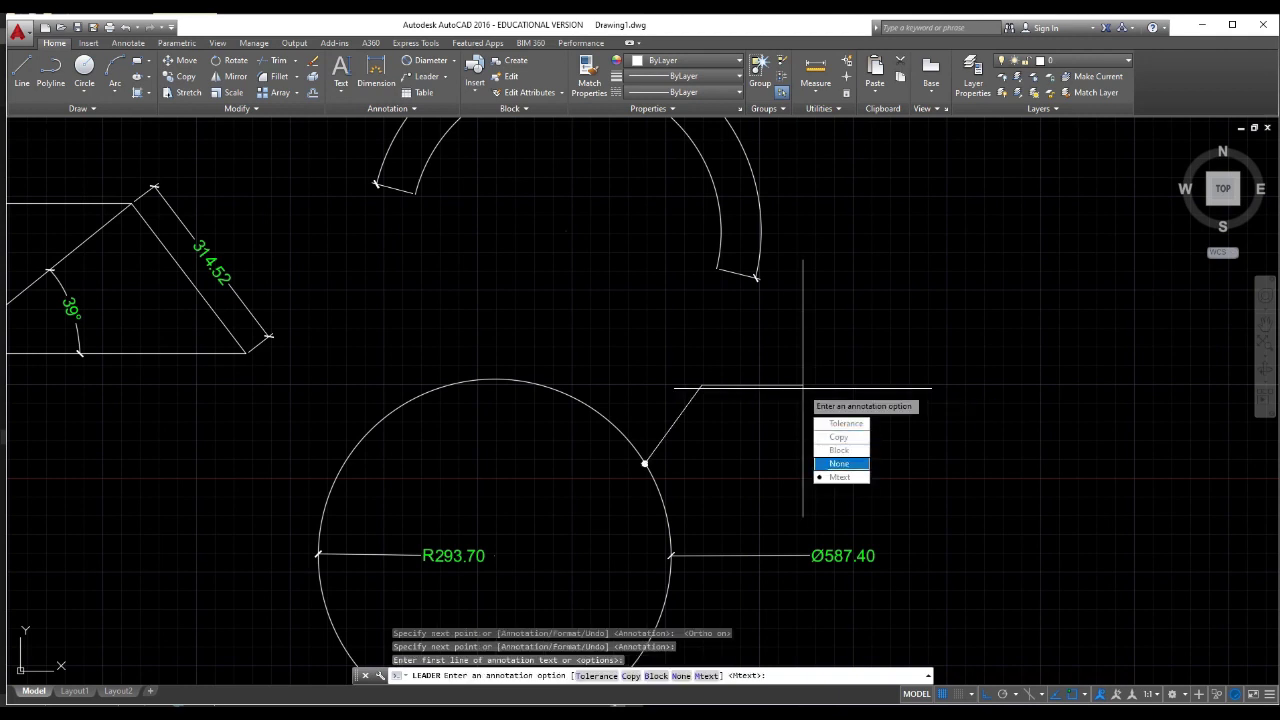
{"action": "type", "text": "m"}
{"action": "key", "text": "Return"}
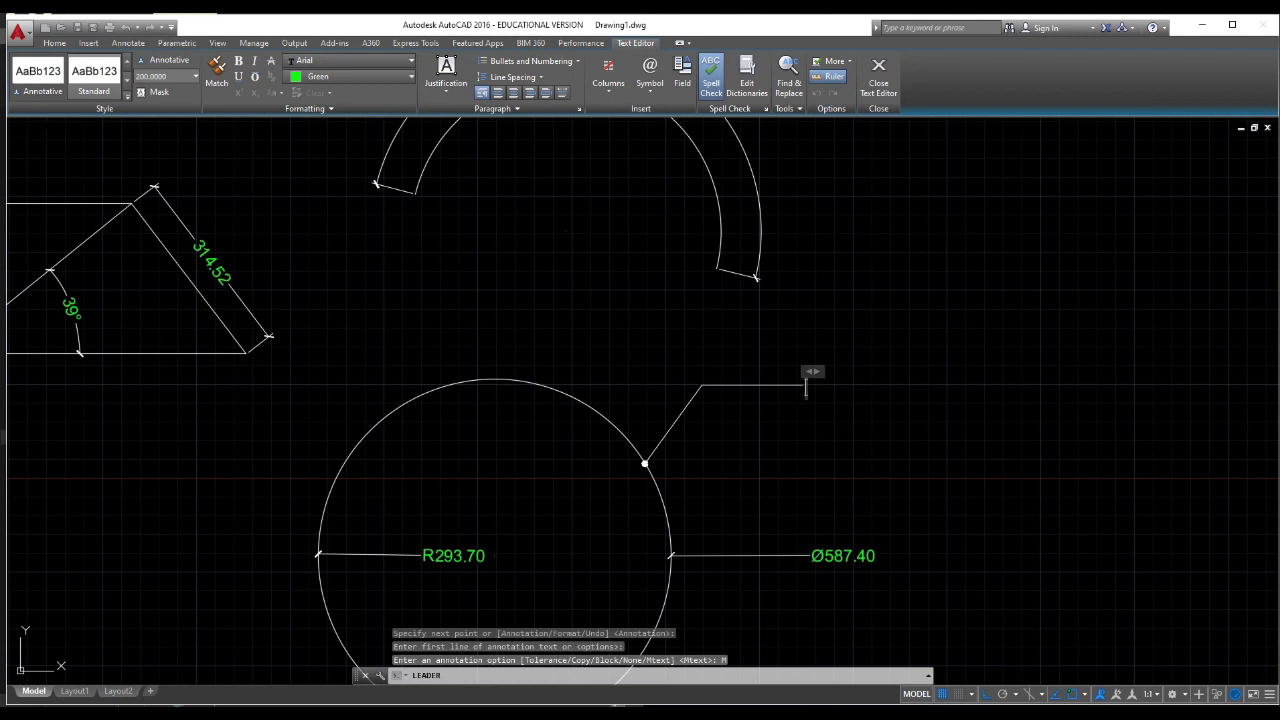
{"action": "type", "text": "lin"}
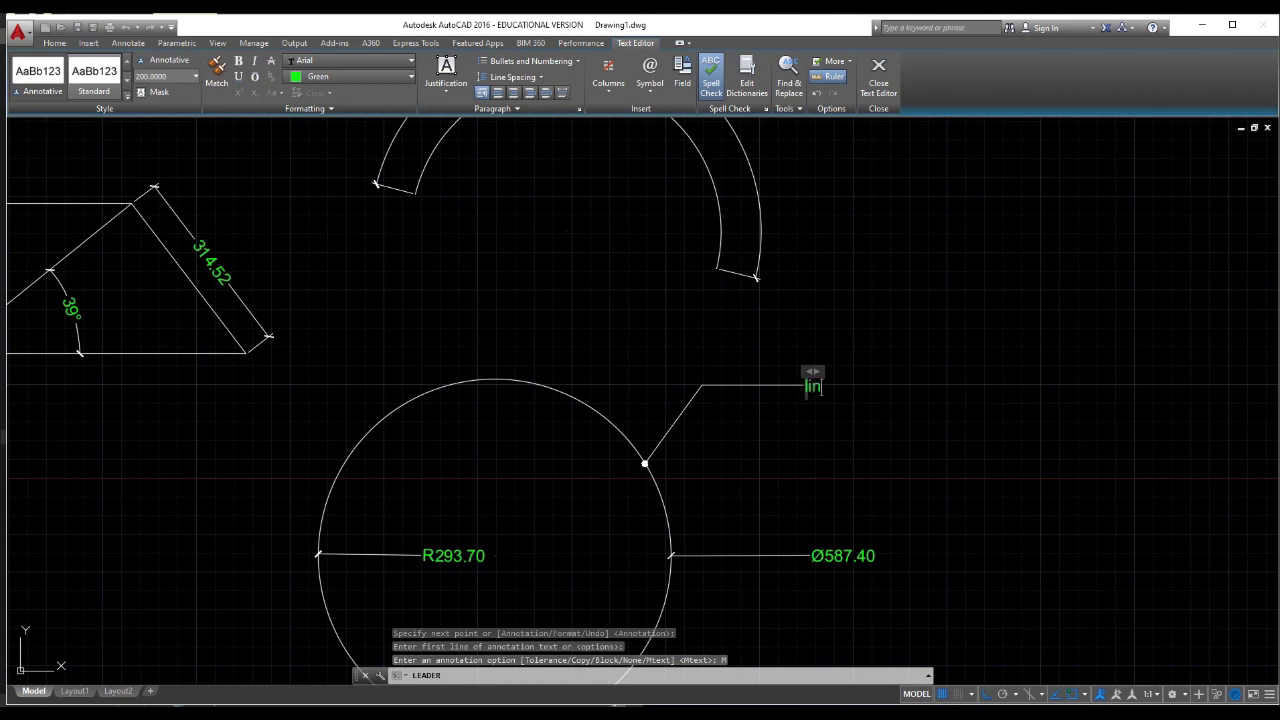
{"action": "type", "text": "gkaran"}
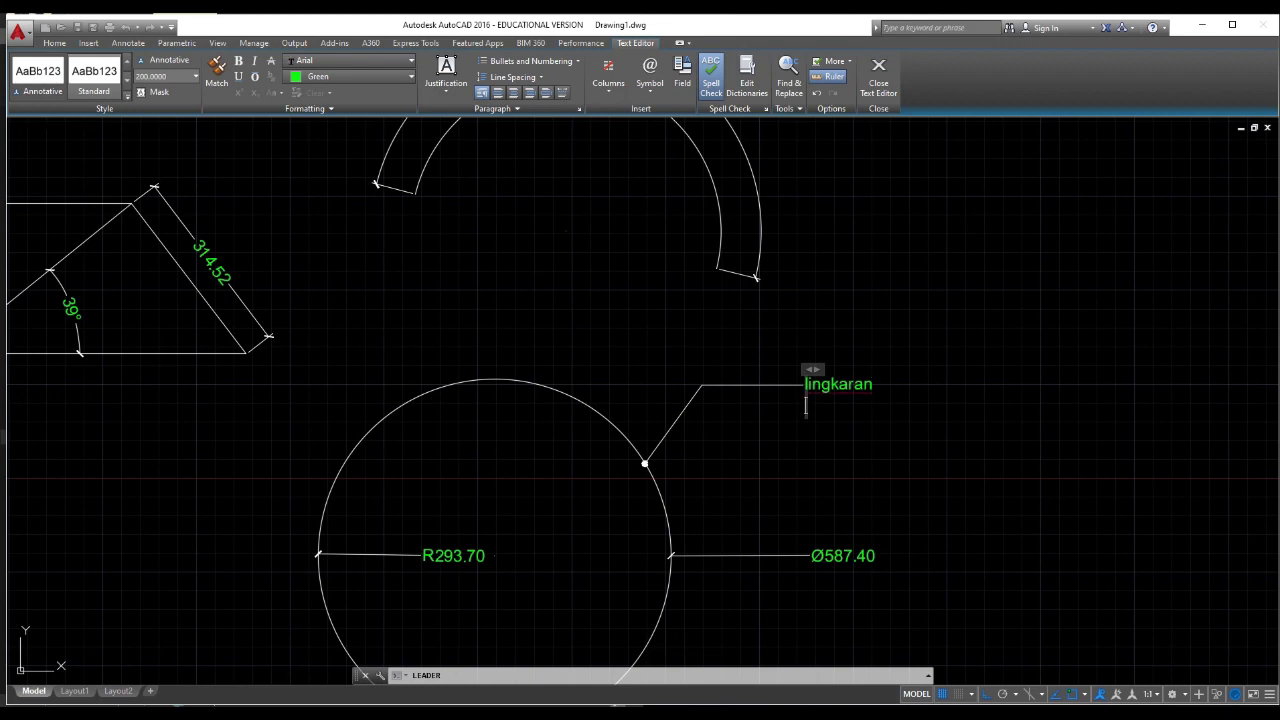
{"action": "left_click", "coordinate": [866, 371]}
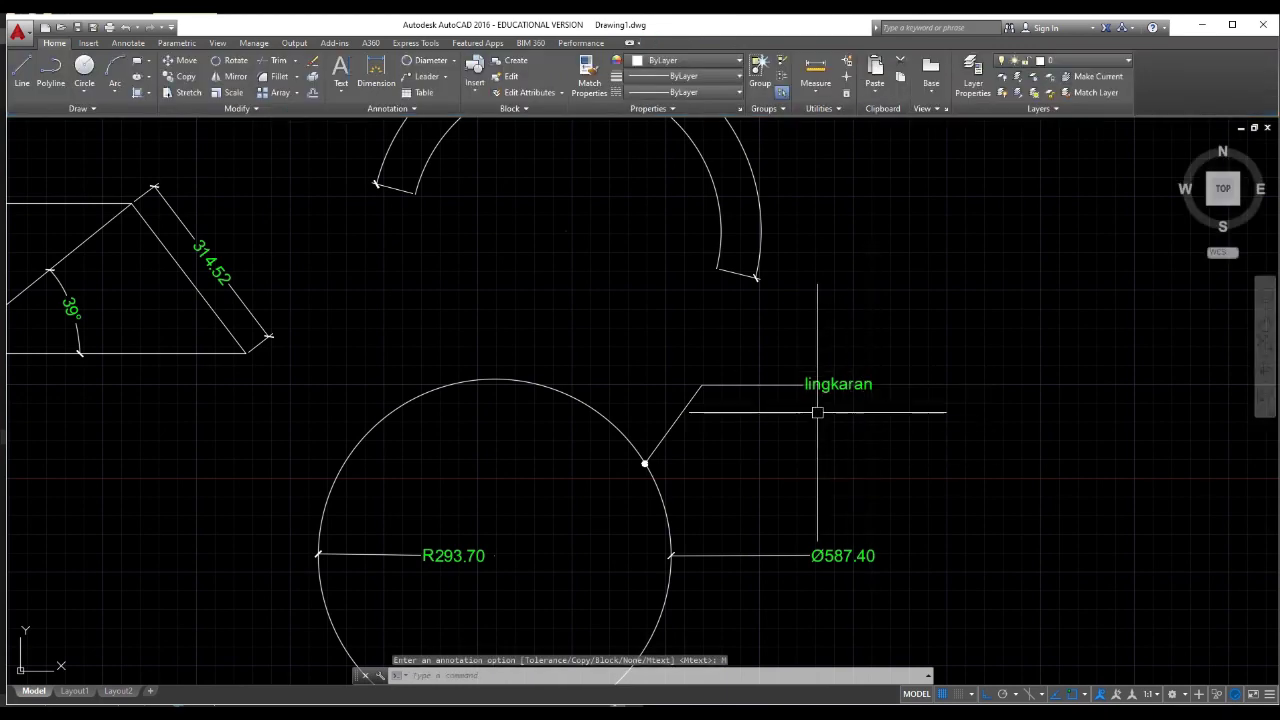
{"action": "mouse_move", "coordinate": [817, 412]}
{"action": "middle_mouse_down"}
{"action": "mouse_move", "coordinate": [802, 351]}
{"action": "mouse_move", "coordinate": [806, 377]}
{"action": "mouse_move", "coordinate": [860, 380]}
{"action": "mouse_move", "coordinate": [836, 371]}
{"action": "middle_mouse_up"}
{"action": "scroll", "coordinate": [763, 364], "scroll_direction": "down", "scroll_amount": 2}
{"action": "scroll", "coordinate": [860, 380], "scroll_direction": "up", "scroll_amount": 2}
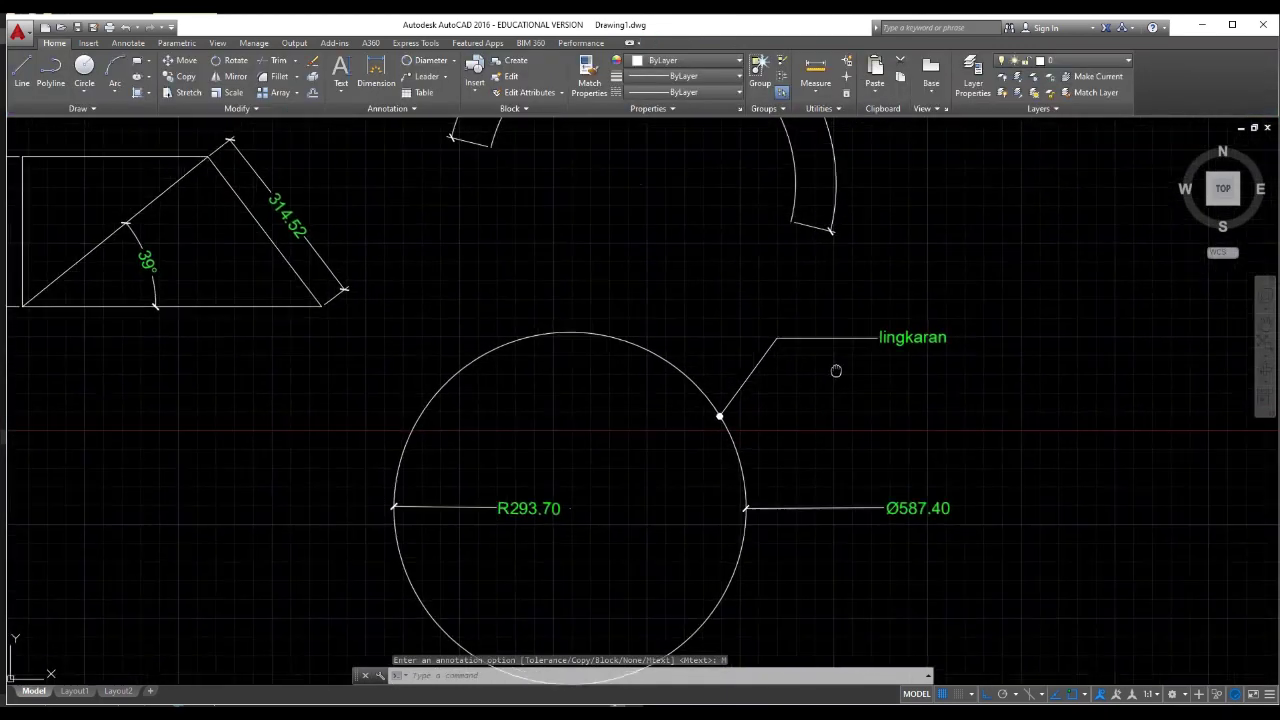
{"action": "middle_click_drag", "start_coordinate": [780, 329], "coordinate": [774, 339]}
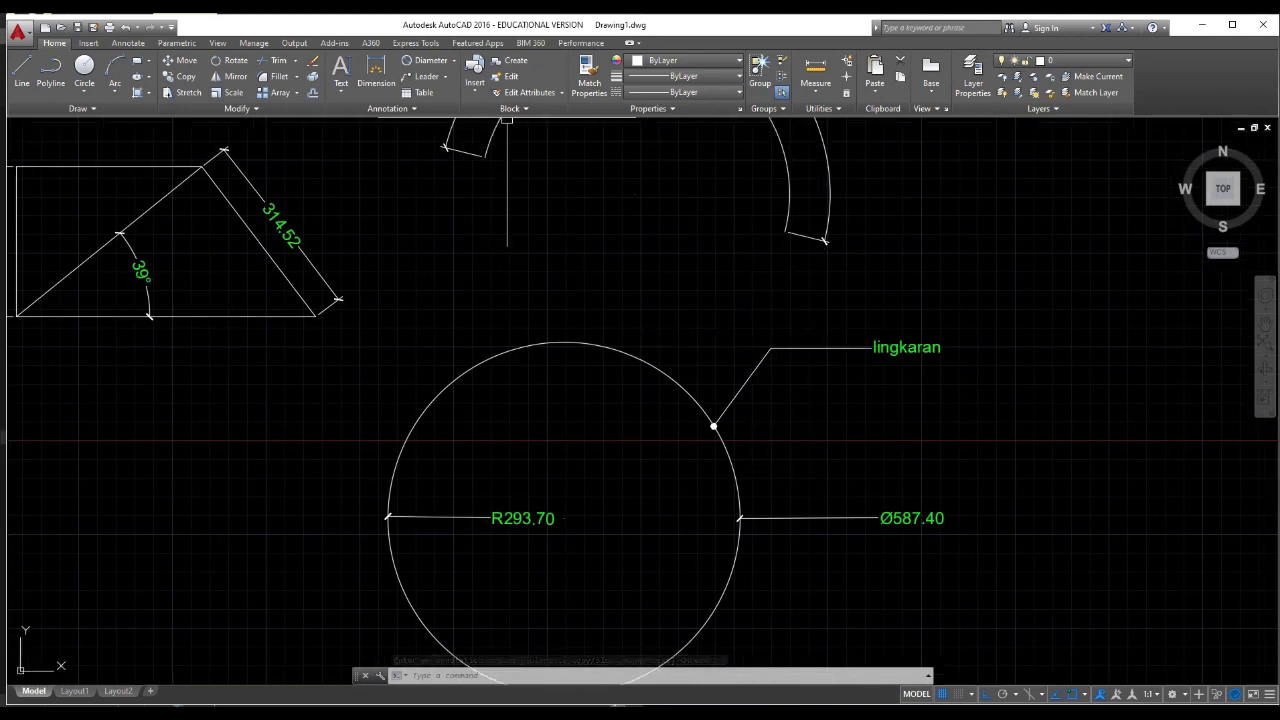
{"action": "left_click", "coordinate": [445, 76]}
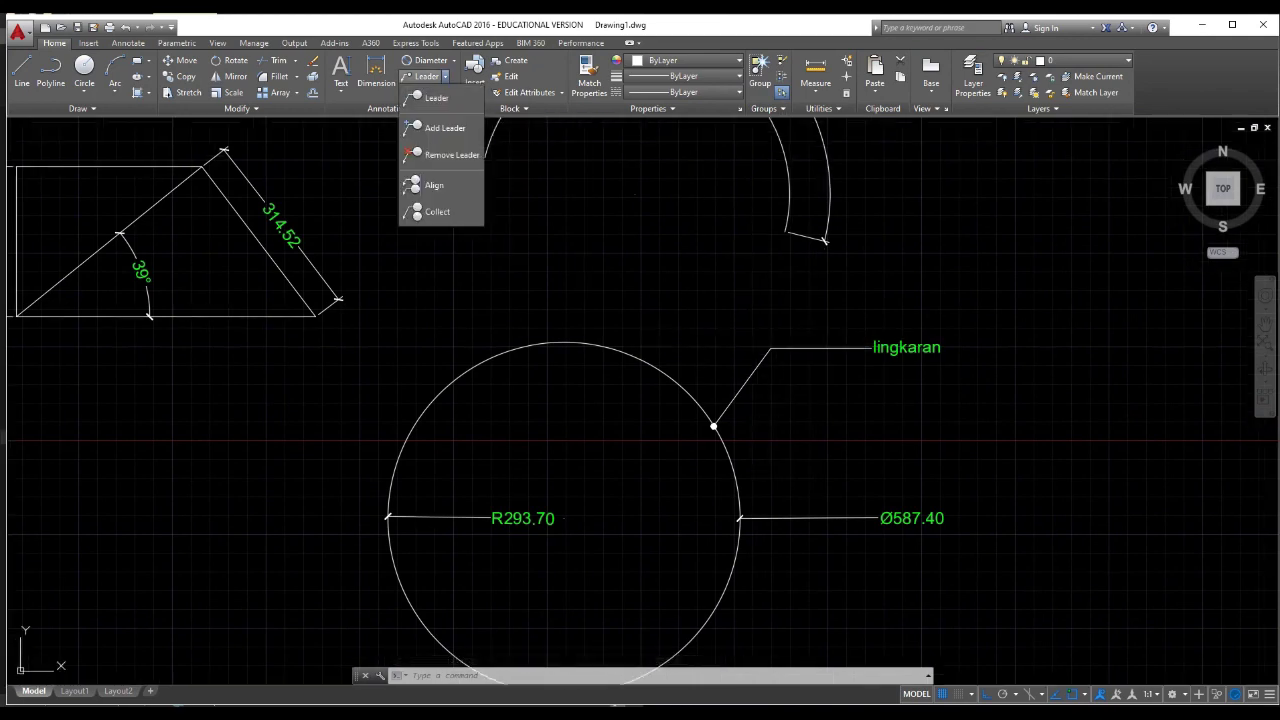
{"action": "left_click", "coordinate": [869, 395]}
Insert an empty table with 5 columns of width 100 and 2 data rows in the free area right of the circle's leader text
{"action": "scroll", "coordinate": [848, 424], "scroll_direction": "down", "scroll_amount": 2}
{"action": "mouse_move", "coordinate": [859, 415]}
{"action": "middle_mouse_down"}
{"action": "mouse_move", "coordinate": [856, 442]}
{"action": "mouse_move", "coordinate": [597, 432]}
{"action": "middle_mouse_up"}
{"action": "left_click", "coordinate": [423, 93]}
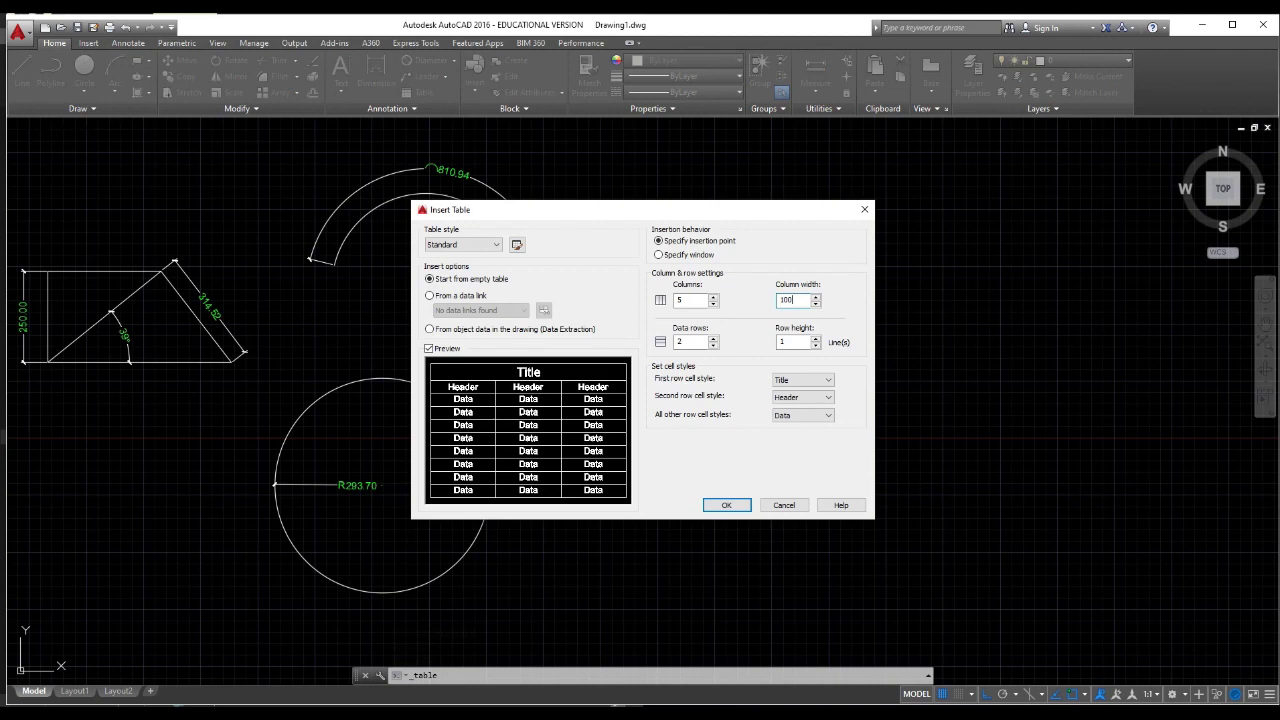
{"action": "double_click", "coordinate": [784, 342]}
{"action": "key", "text": "Return"}
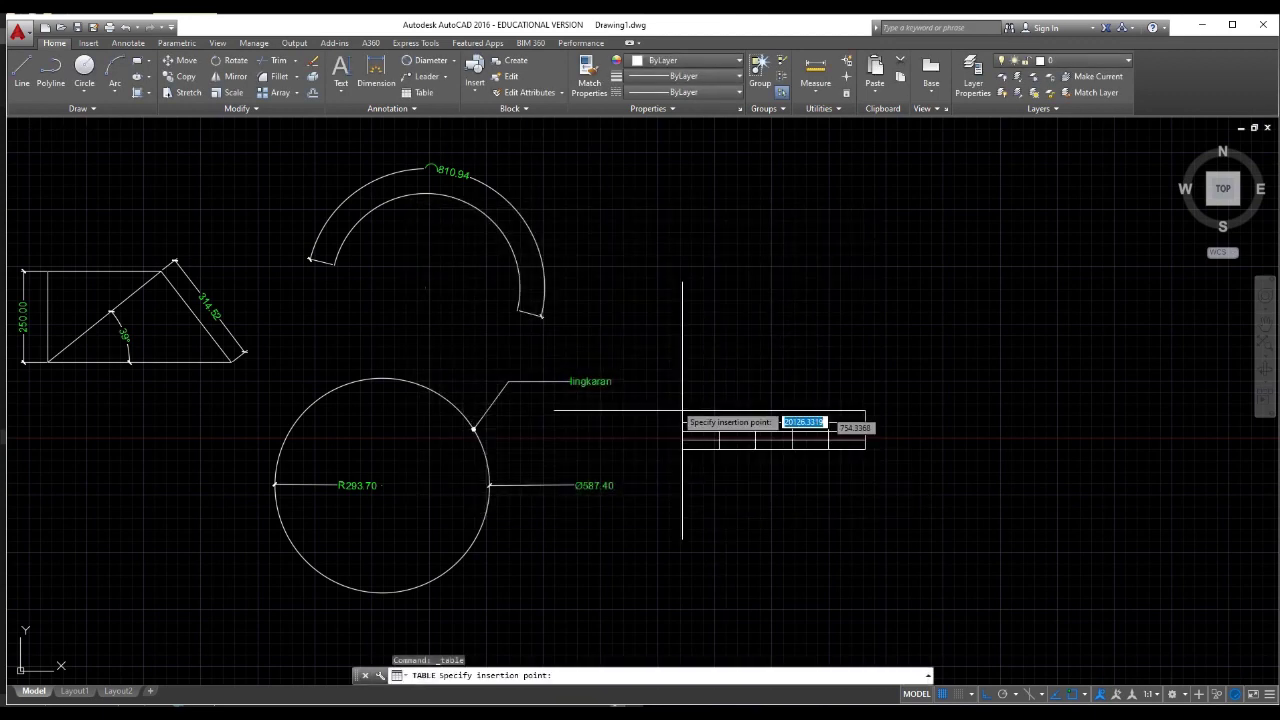
{"action": "left_click", "coordinate": [653, 365]}
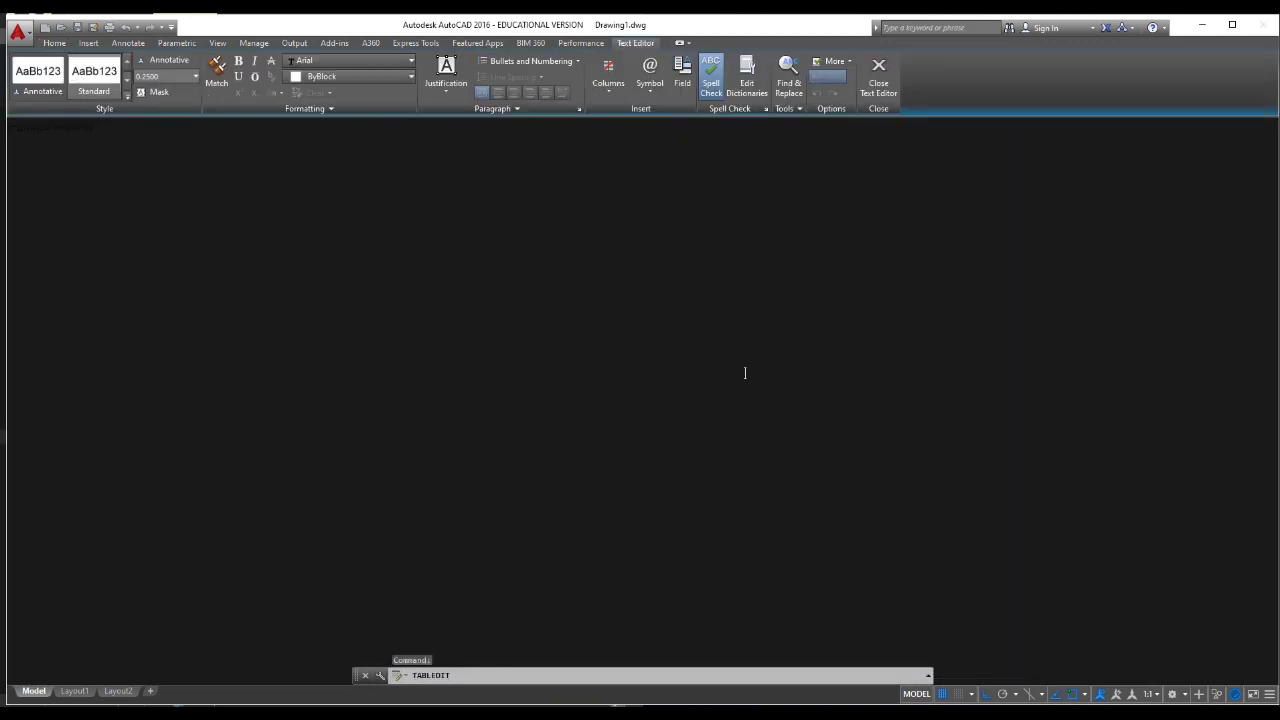
{"action": "scroll", "coordinate": [744, 372], "scroll_direction": "down", "scroll_amount": 2}
{"action": "key", "text": "Escape"}
{"action": "scroll", "coordinate": [765, 383], "scroll_direction": "up", "scroll_amount": 10}
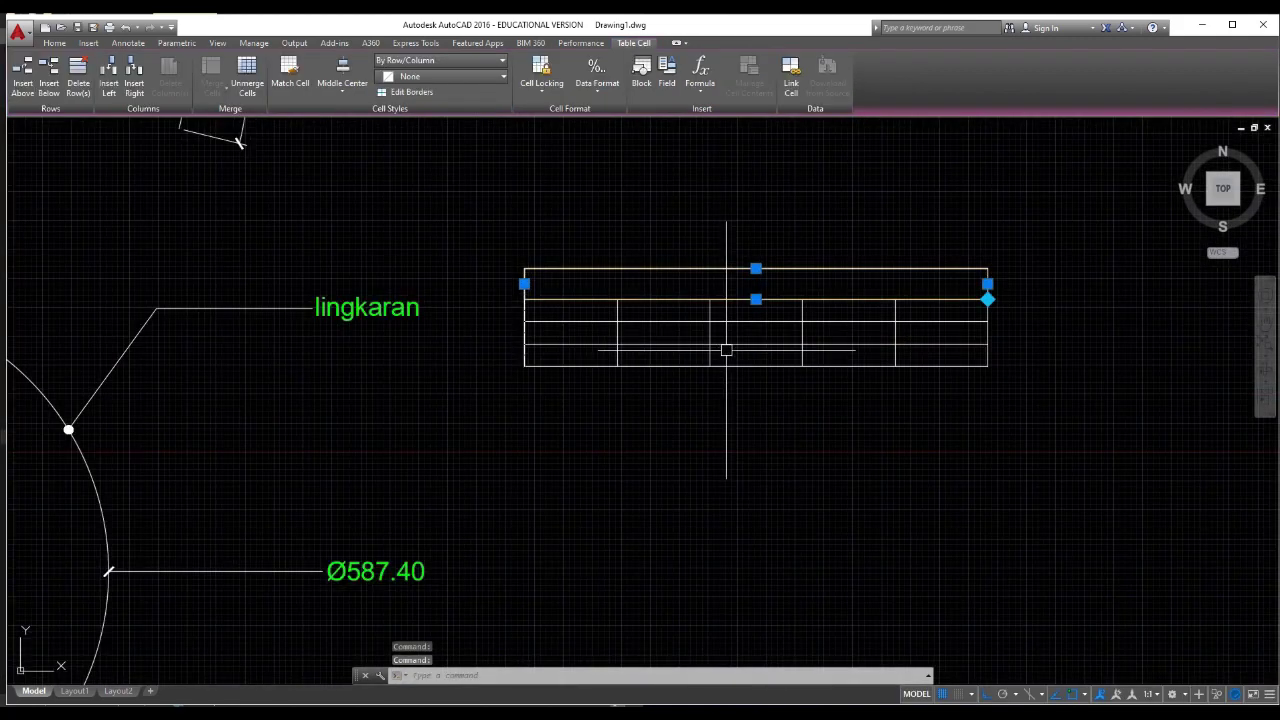
{"action": "left_click", "coordinate": [765, 466]}
{"action": "left_click", "coordinate": [718, 482]}
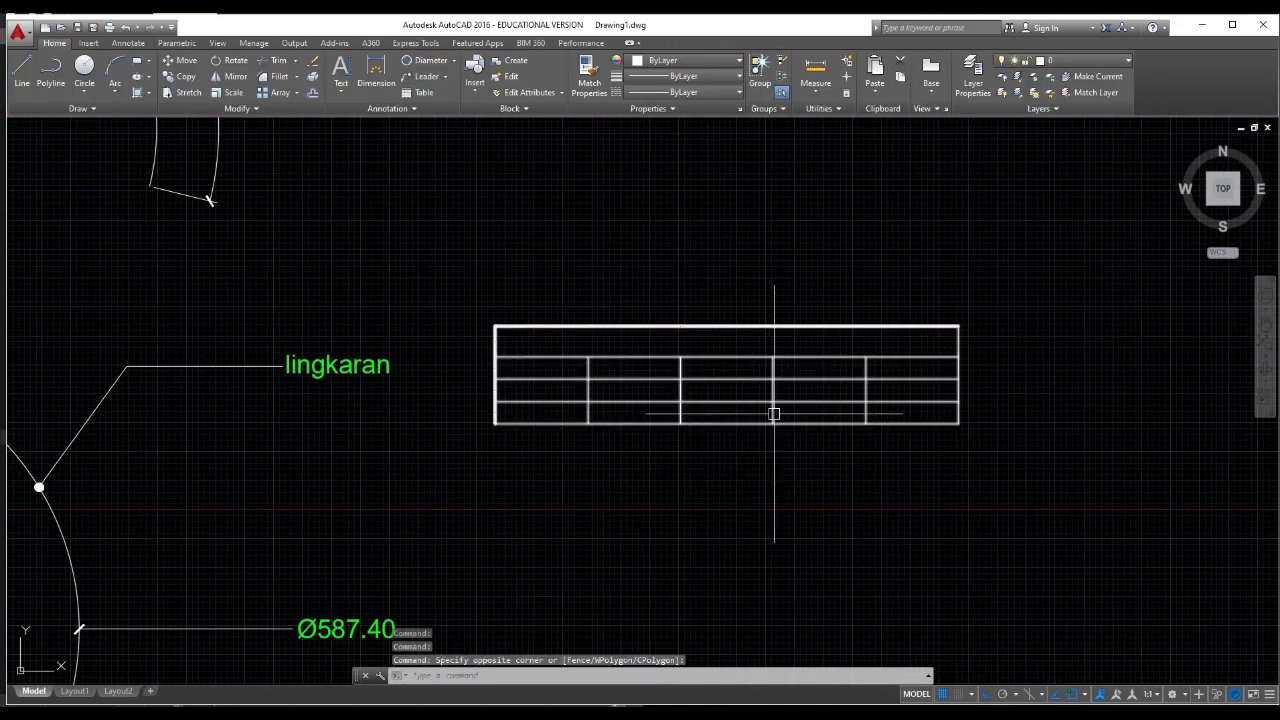
Review the current text, dimension, multileader and table styles, keeping Aplikasi Komputer for dimensions and Standard for multileaders
{"action": "scroll", "coordinate": [818, 379], "scroll_direction": "down", "scroll_amount": 4}
{"action": "middle_click_drag", "start_coordinate": [745, 391], "coordinate": [808, 406]}
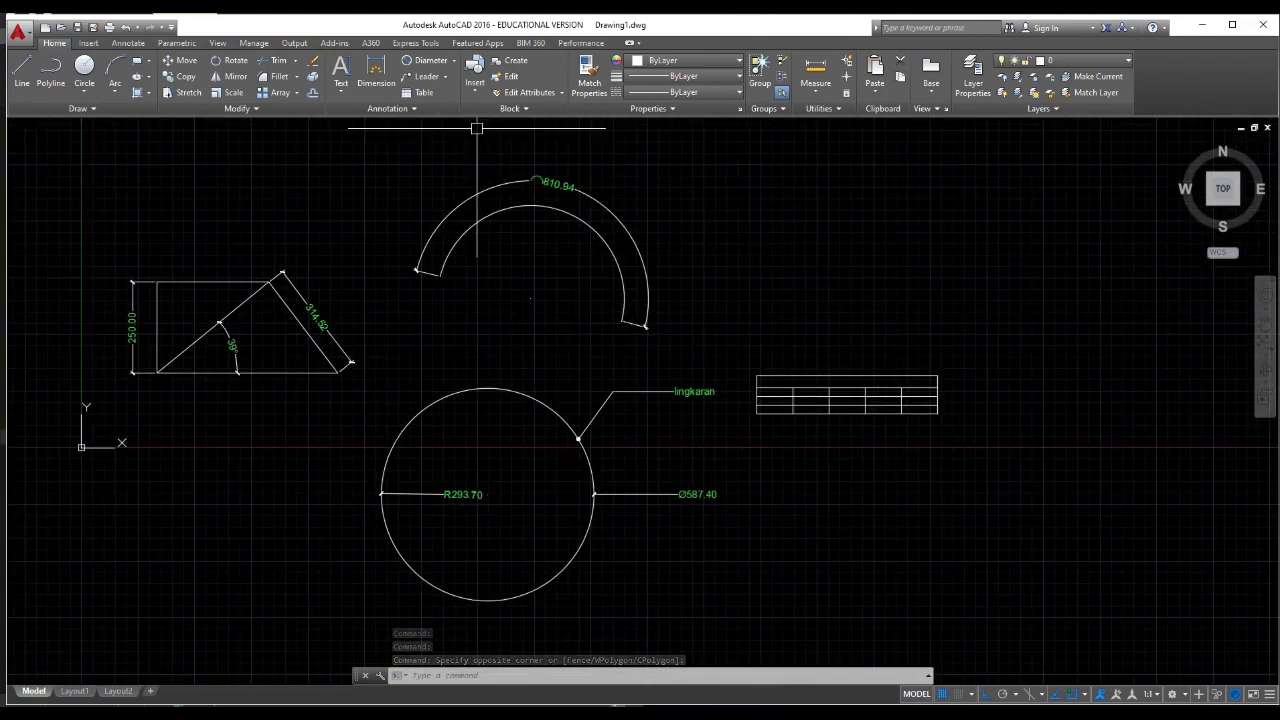
{"action": "left_click", "coordinate": [405, 108]}
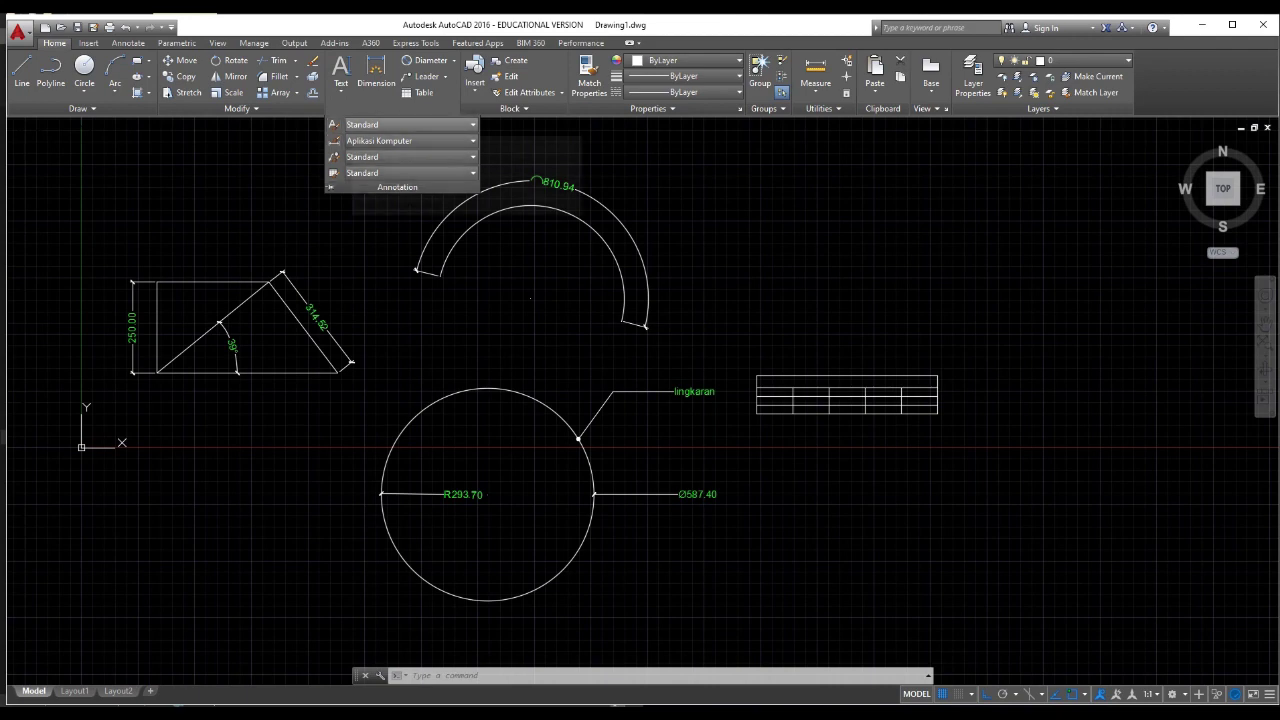
{"action": "left_click", "coordinate": [410, 124]}
{"action": "left_click", "coordinate": [411, 125]}
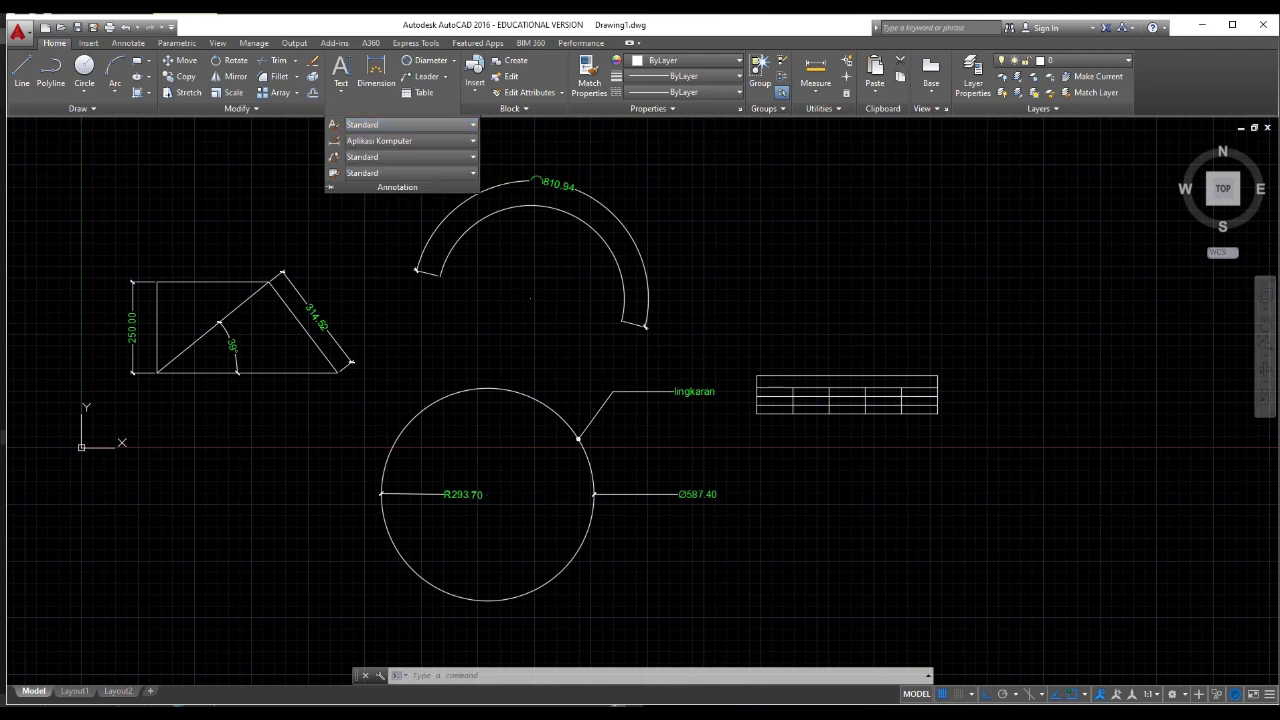
{"action": "left_click", "coordinate": [411, 141]}
{"action": "left_click", "coordinate": [411, 141]}
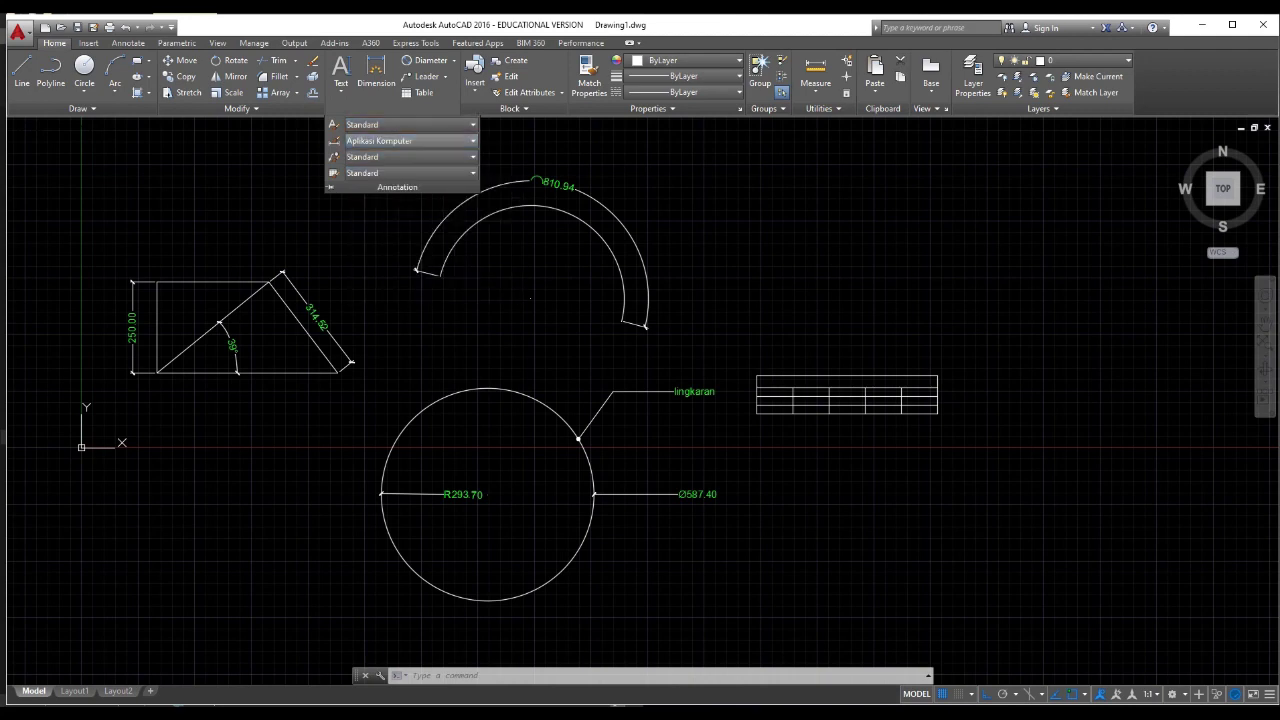
{"action": "left_click", "coordinate": [411, 141]}
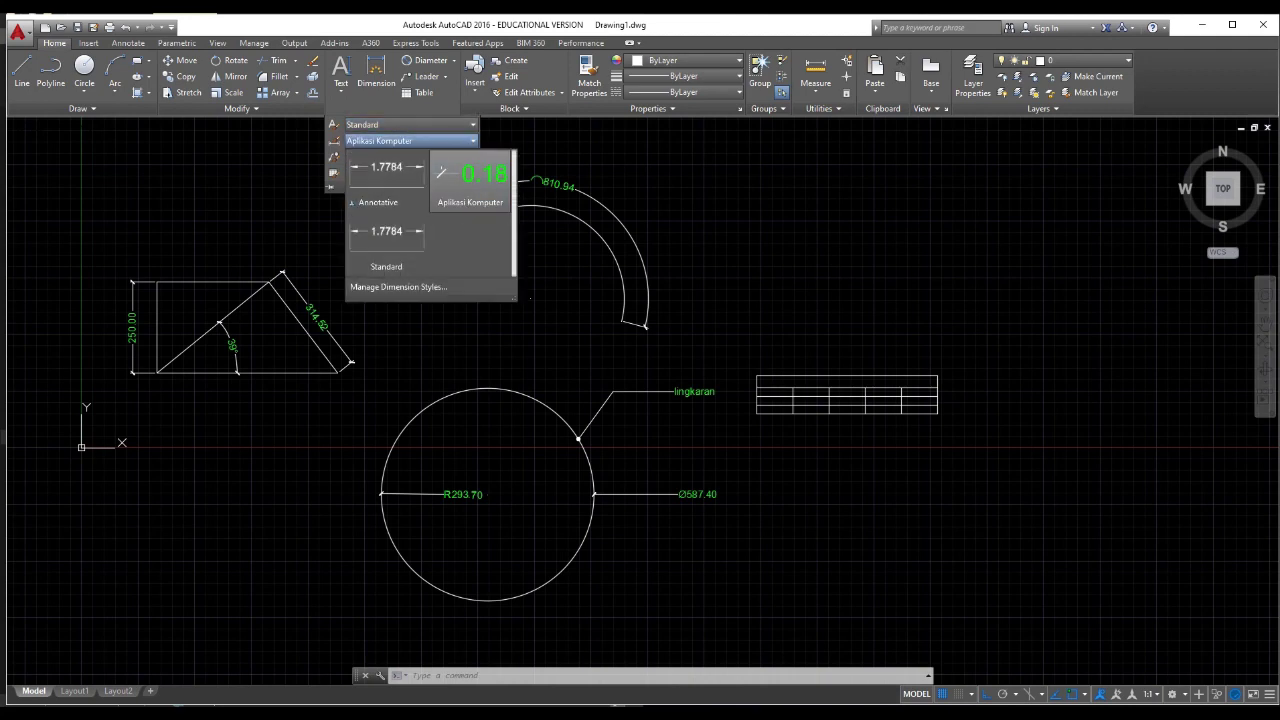
{"action": "left_click", "coordinate": [411, 141]}
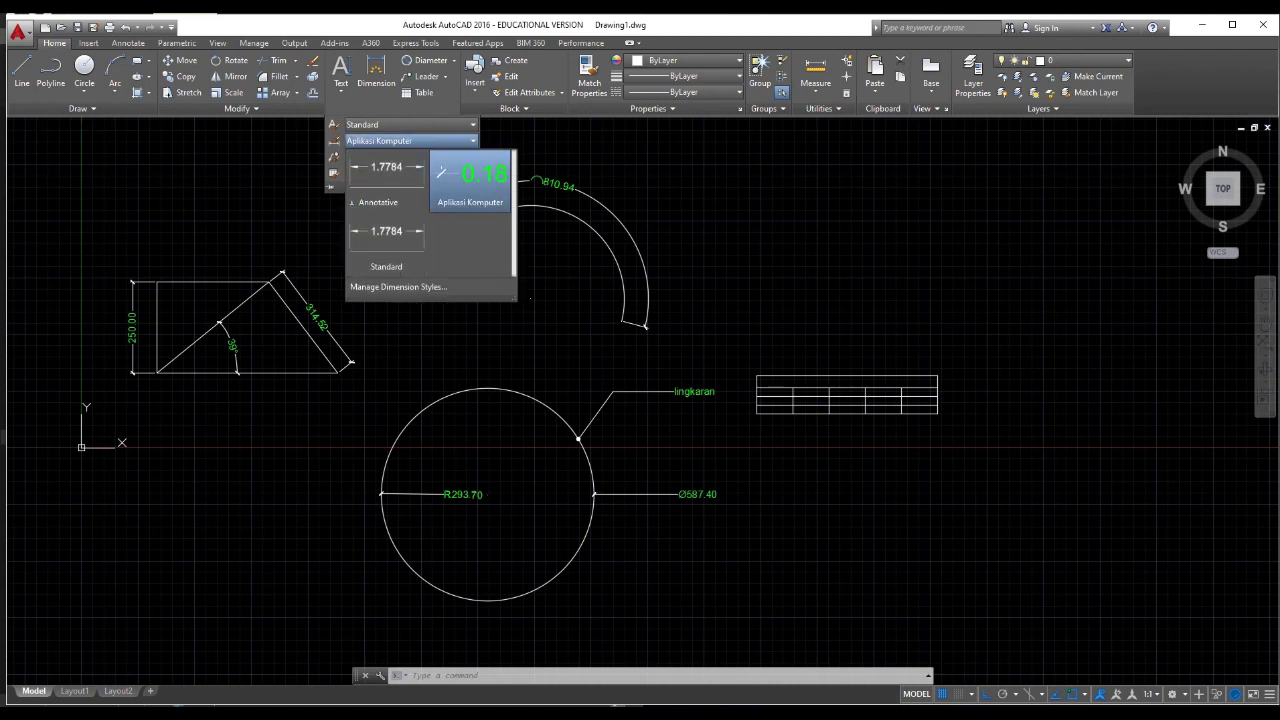
{"action": "left_click", "coordinate": [470, 180]}
{"action": "left_click", "coordinate": [410, 157]}
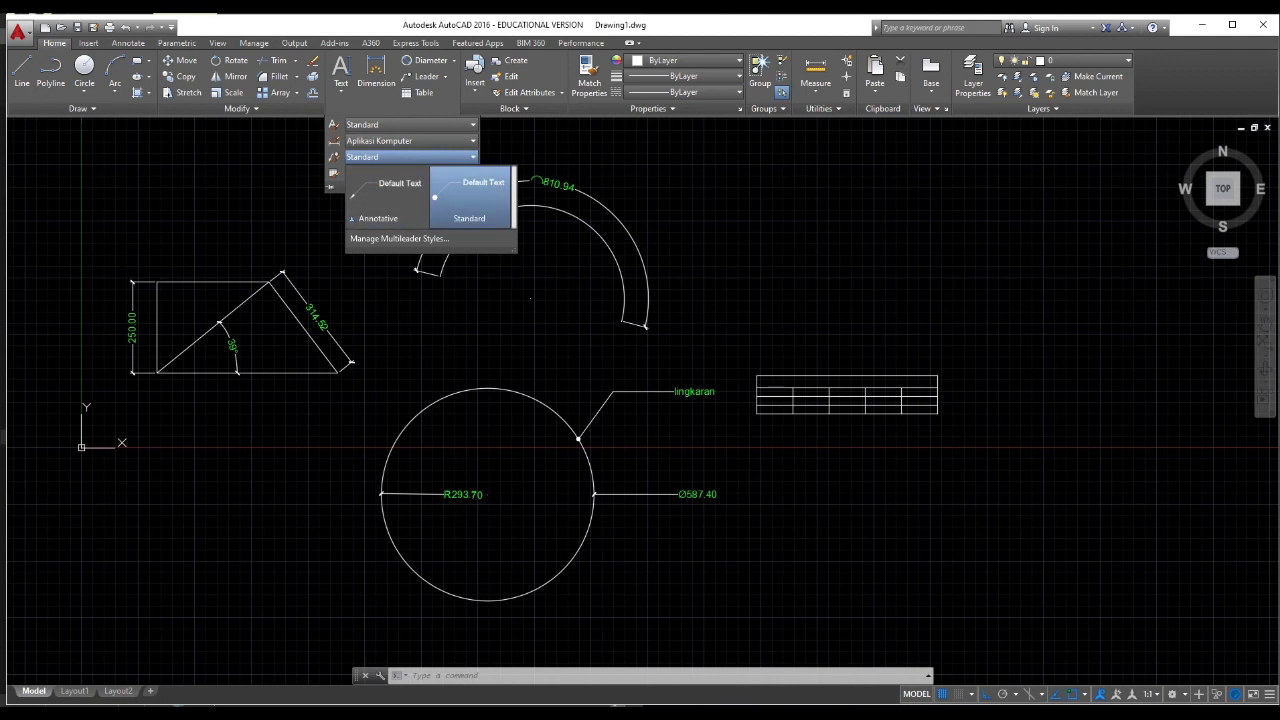
{"action": "left_click", "coordinate": [470, 190]}
{"action": "left_click", "coordinate": [410, 173]}
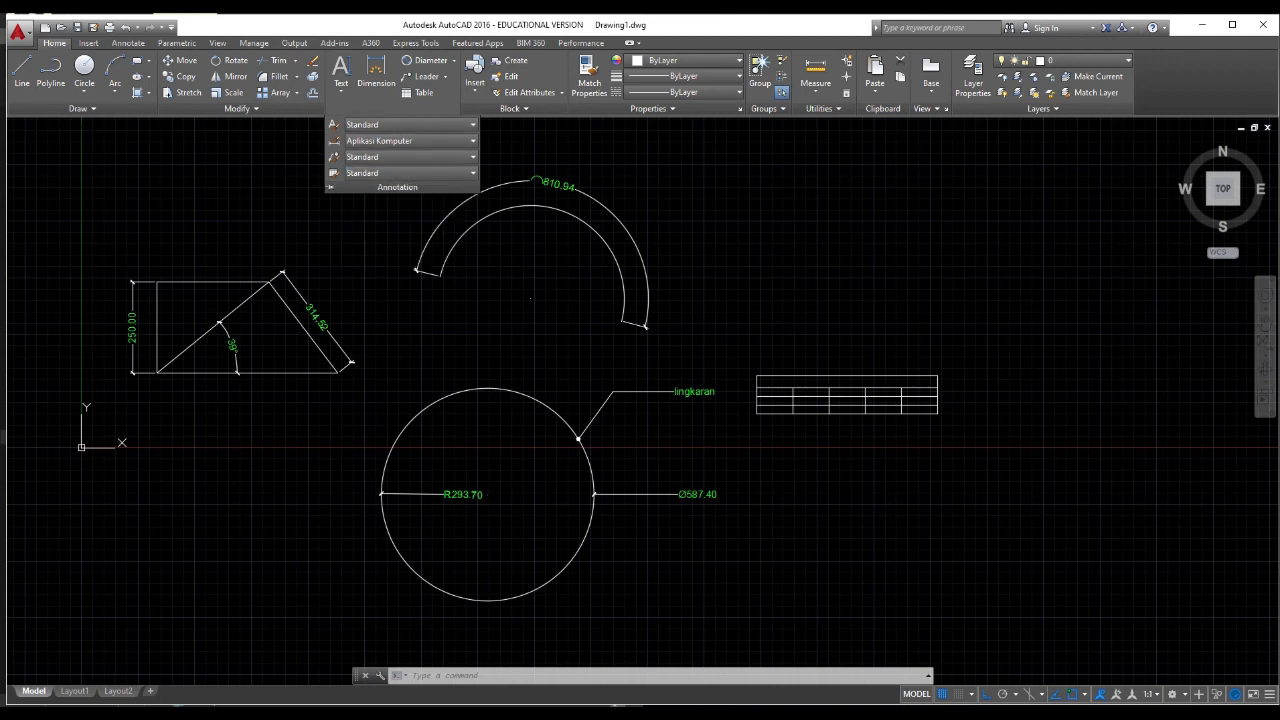
{"action": "left_click", "coordinate": [514, 133]}
{"action": "left_click", "coordinate": [500, 154]}
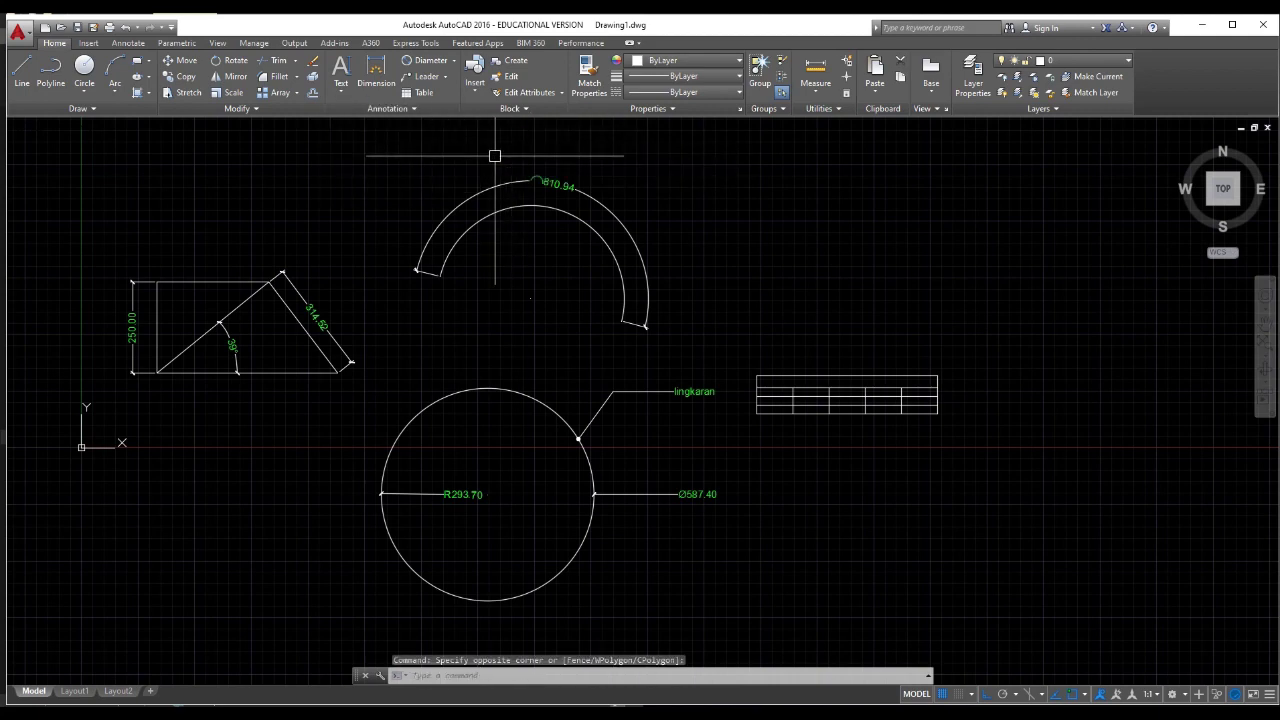
{"action": "left_click", "coordinate": [409, 137]}
{"action": "left_click", "coordinate": [404, 163]}
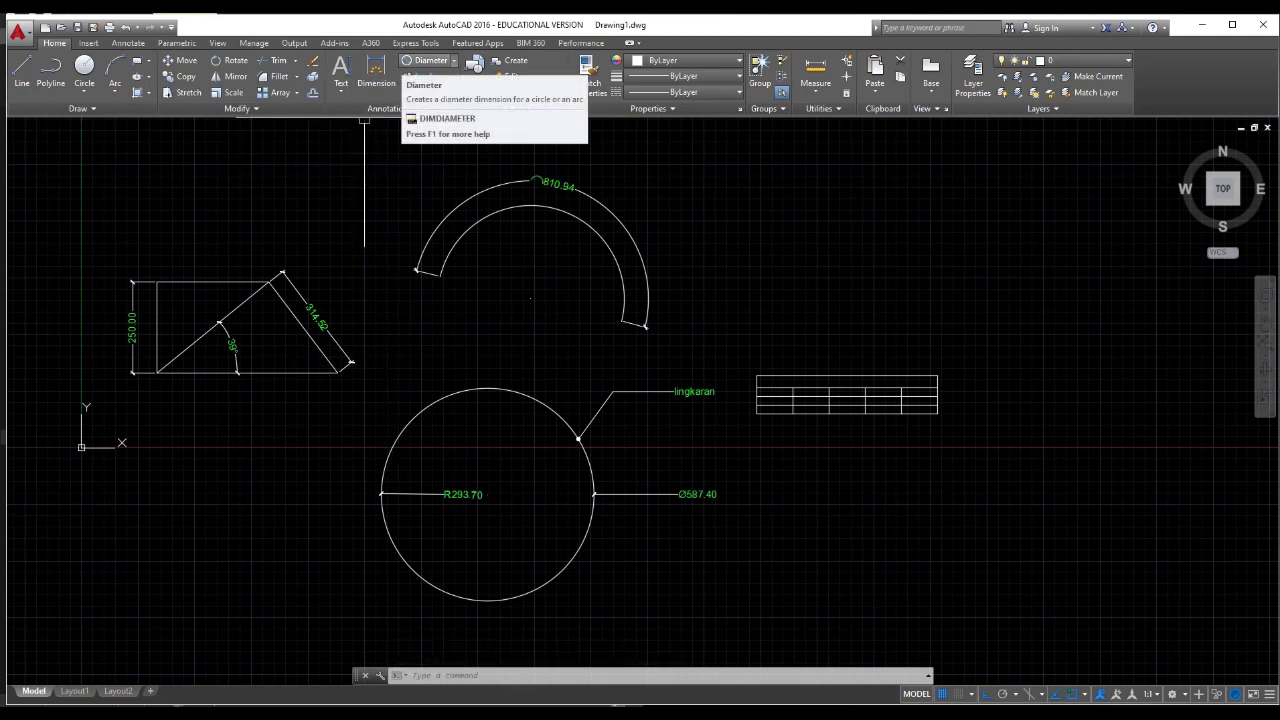
{"action": "left_click", "coordinate": [454, 61]}
{"action": "left_click", "coordinate": [430, 82]}
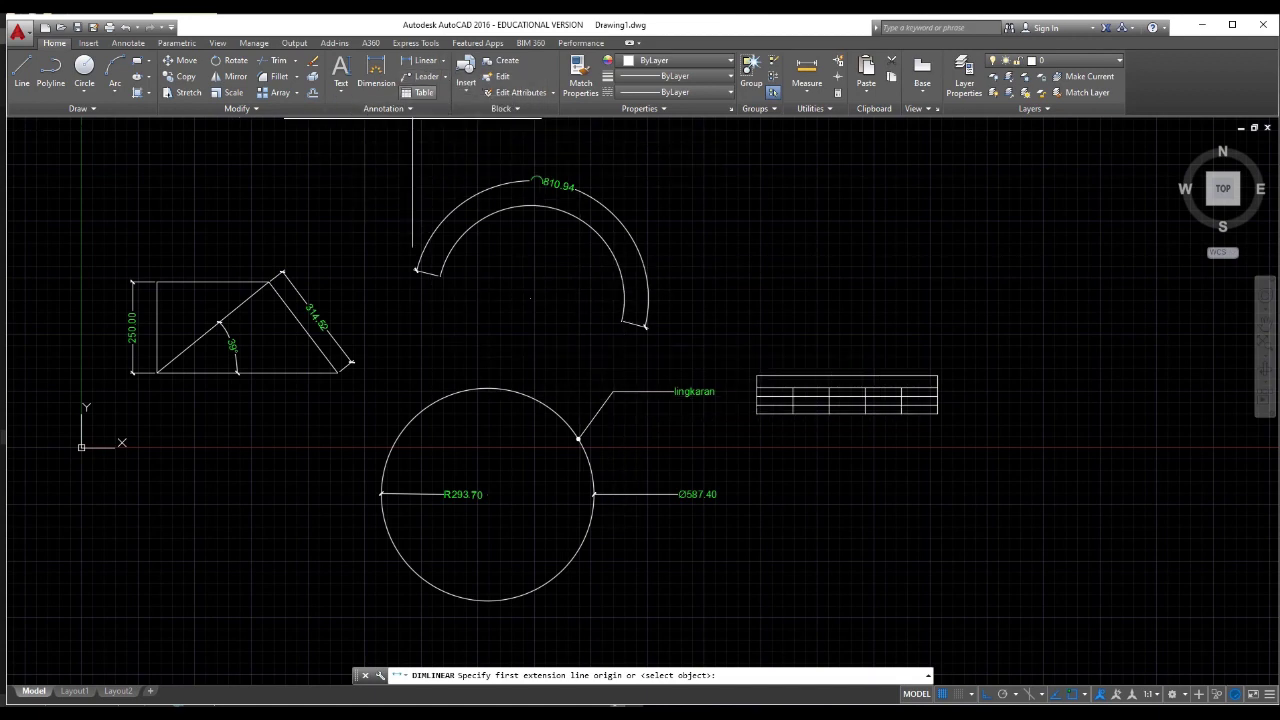
{"action": "scroll", "coordinate": [845, 400], "scroll_direction": "up", "scroll_amount": 4}
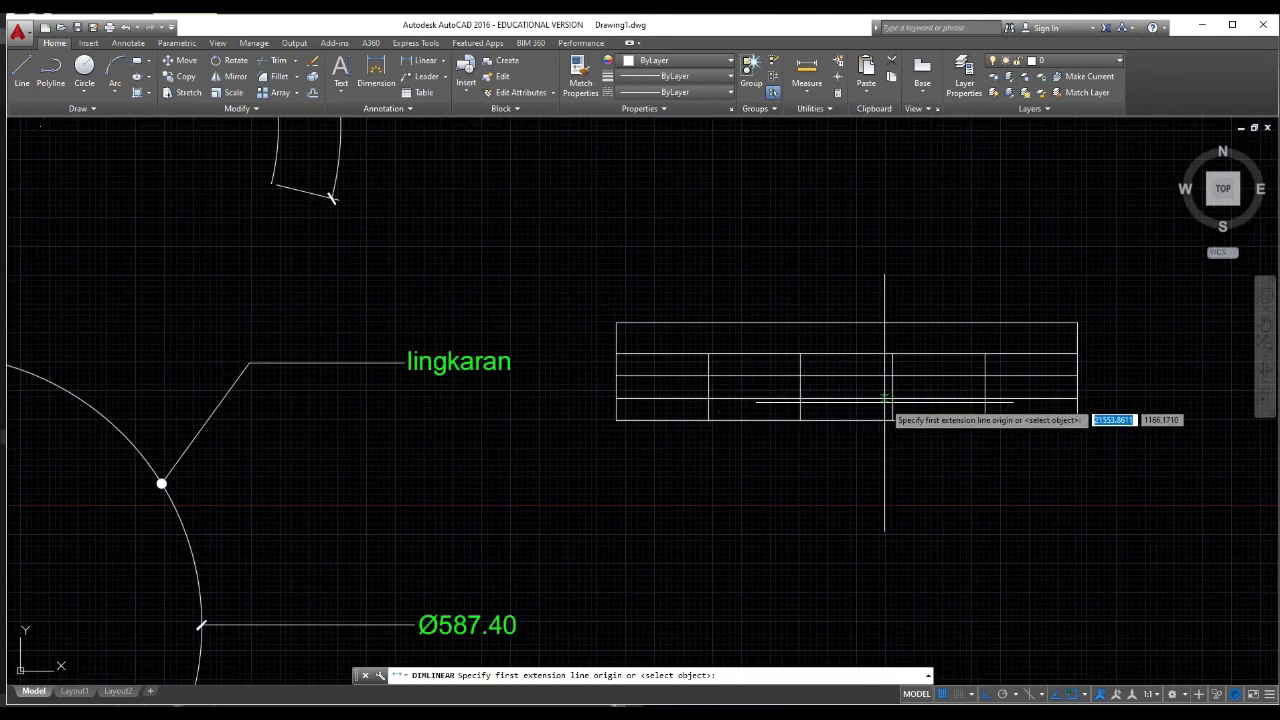
{"action": "mouse_move", "coordinate": [814, 390]}
{"action": "middle_mouse_down"}
{"action": "mouse_move", "coordinate": [669, 388]}
{"action": "mouse_move", "coordinate": [585, 358]}
{"action": "mouse_move", "coordinate": [806, 343]}
{"action": "middle_mouse_up"}
{"action": "scroll", "coordinate": [655, 370], "scroll_direction": "up", "scroll_amount": 2}
{"action": "scroll", "coordinate": [654, 363], "scroll_direction": "down", "scroll_amount": 2}
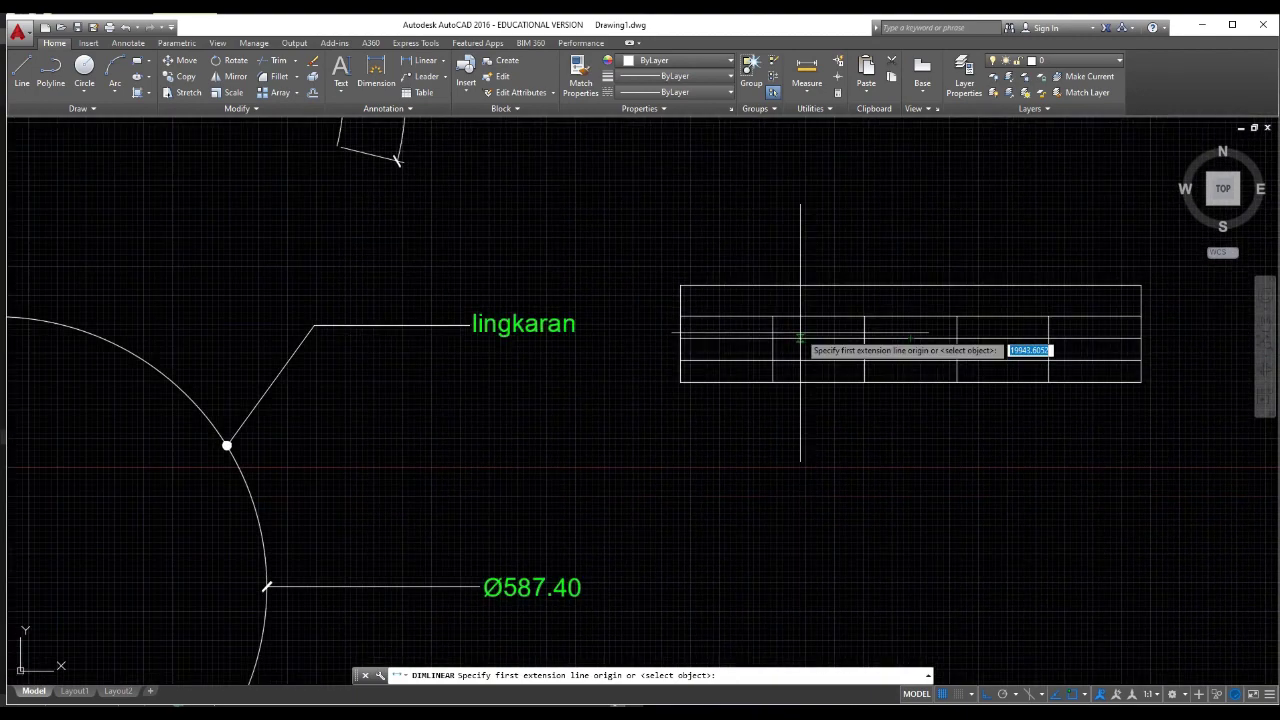
{"action": "scroll", "coordinate": [443, 398], "scroll_direction": "down", "scroll_amount": 6}
{"action": "scroll", "coordinate": [494, 358], "scroll_direction": "up", "scroll_amount": 4}
{"action": "middle_click_drag", "start_coordinate": [494, 360], "coordinate": [397, 297]}
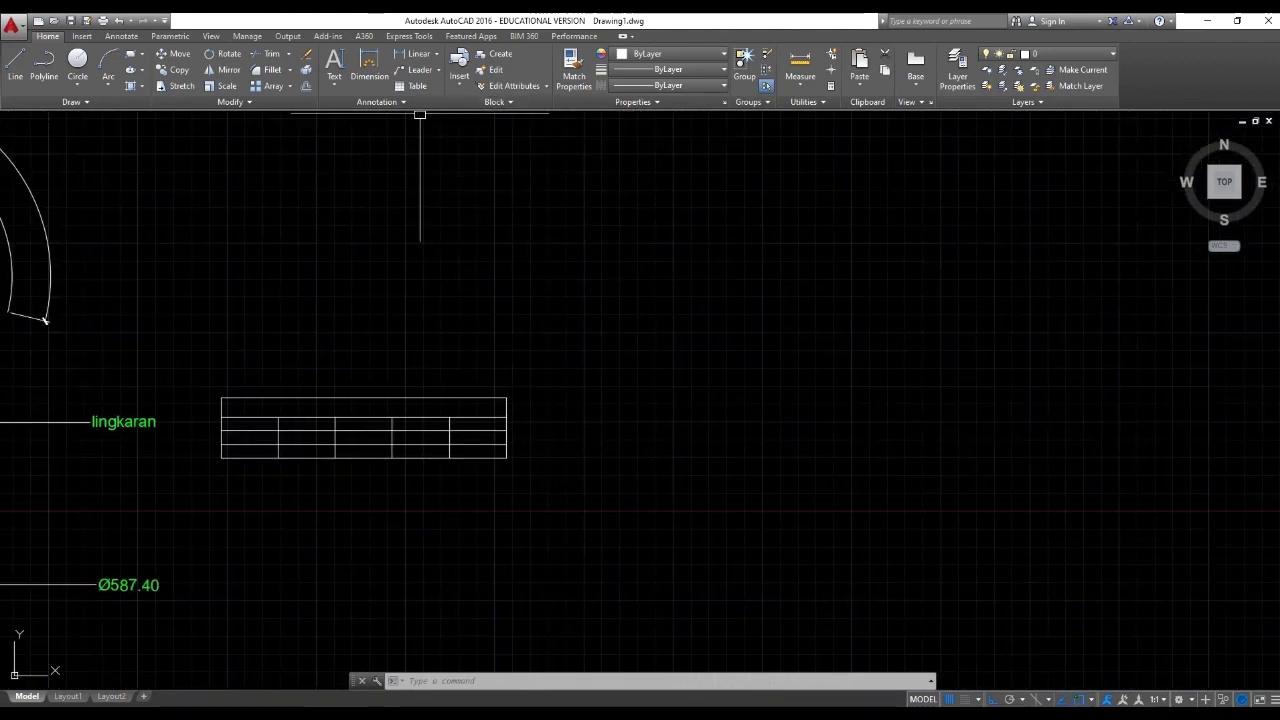
Erase all the shapes, dimensions, the leader and the table from the drawing
{"action": "scroll", "coordinate": [725, 213], "scroll_direction": "down", "scroll_amount": 4}
{"action": "middle_click_drag", "start_coordinate": [725, 213], "coordinate": [772, 260]}
{"action": "left_click", "coordinate": [822, 492]}
{"action": "left_click", "coordinate": [170, 190]}
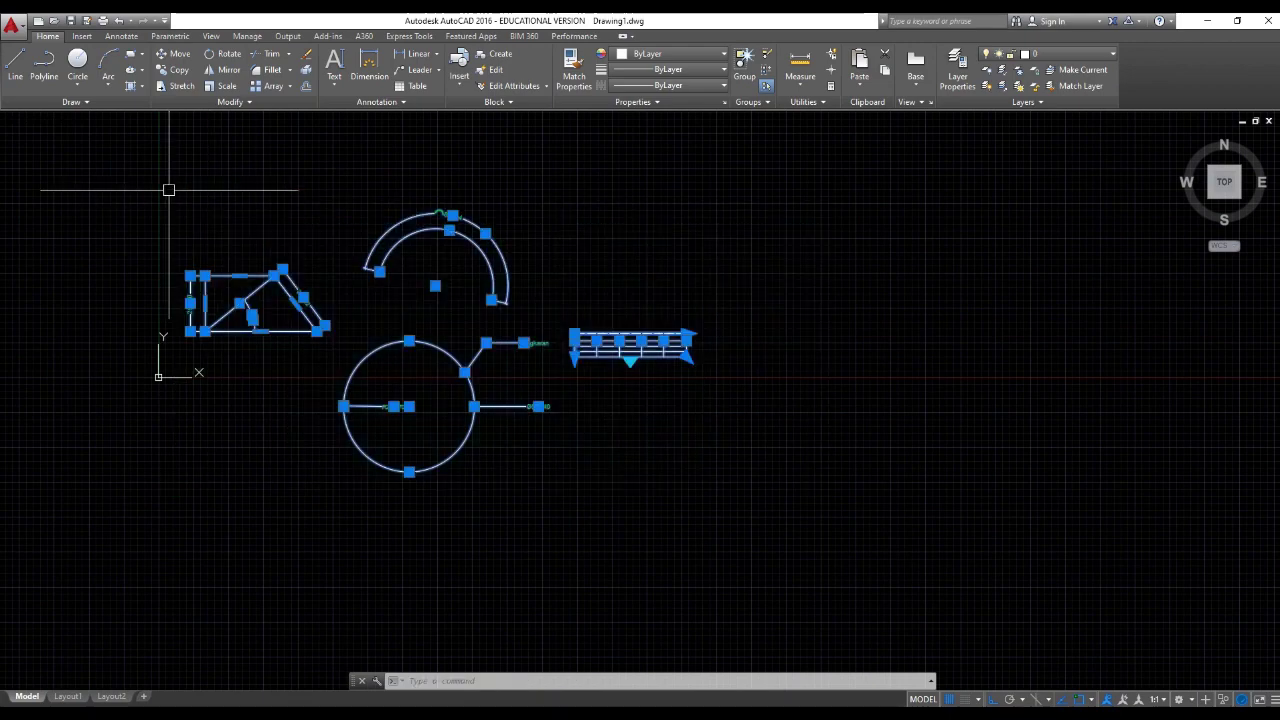
{"action": "key", "text": "Delete"}
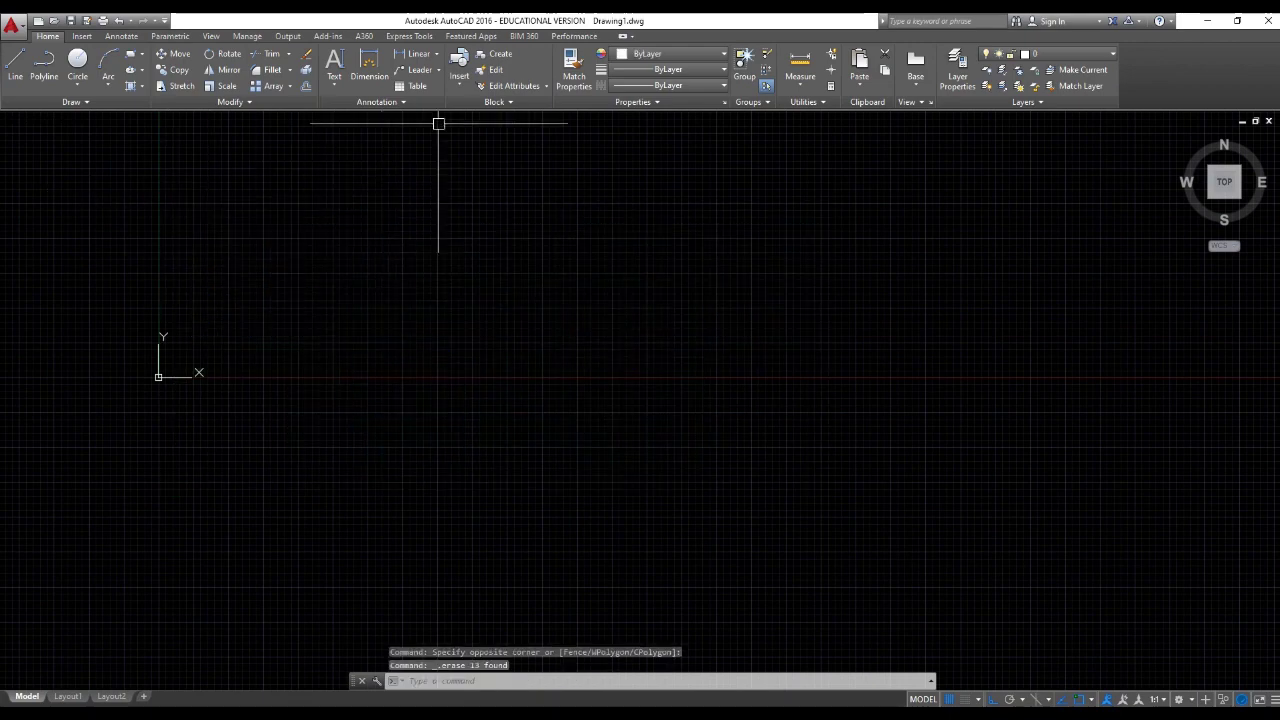
Draw a narrow upright rectangle as a left leg and a wide horizontal rectangle overlapping its upper end as a seat
{"action": "scroll", "coordinate": [489, 157], "scroll_direction": "up", "scroll_amount": 3}
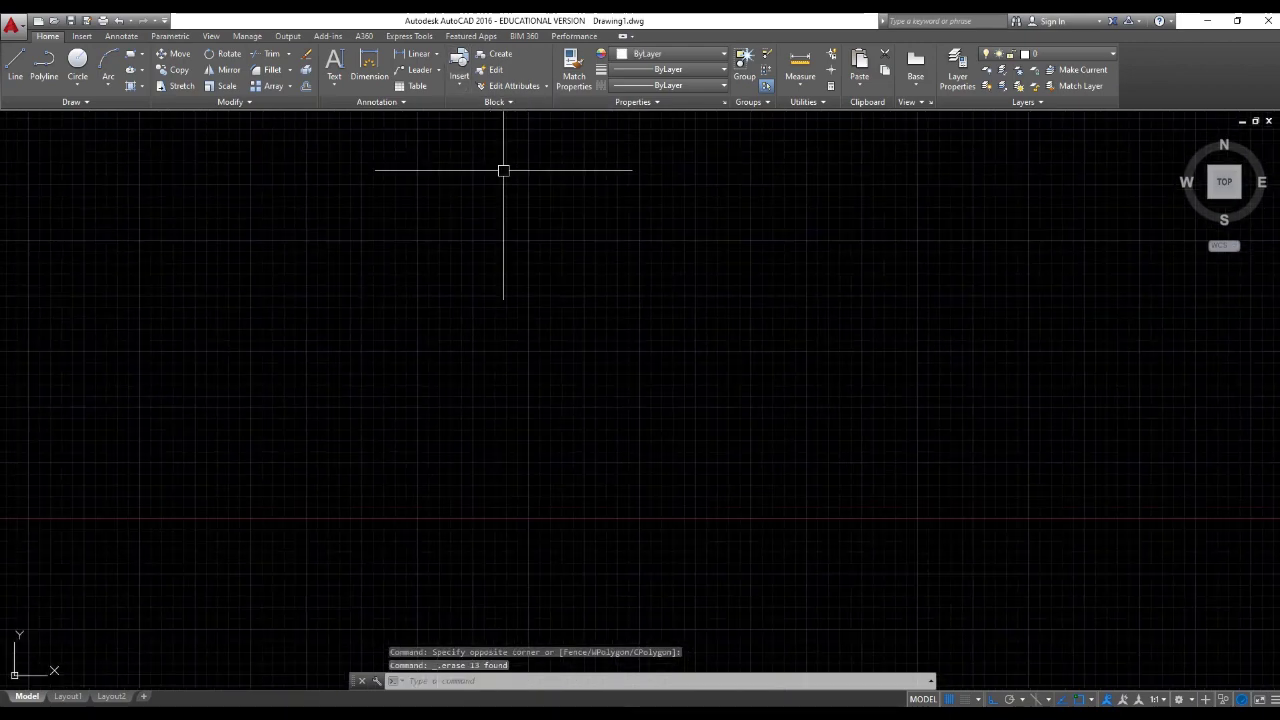
{"action": "scroll", "coordinate": [503, 170], "scroll_direction": "down", "scroll_amount": 2}
{"action": "scroll", "coordinate": [481, 127], "scroll_direction": "up", "scroll_amount": 2}
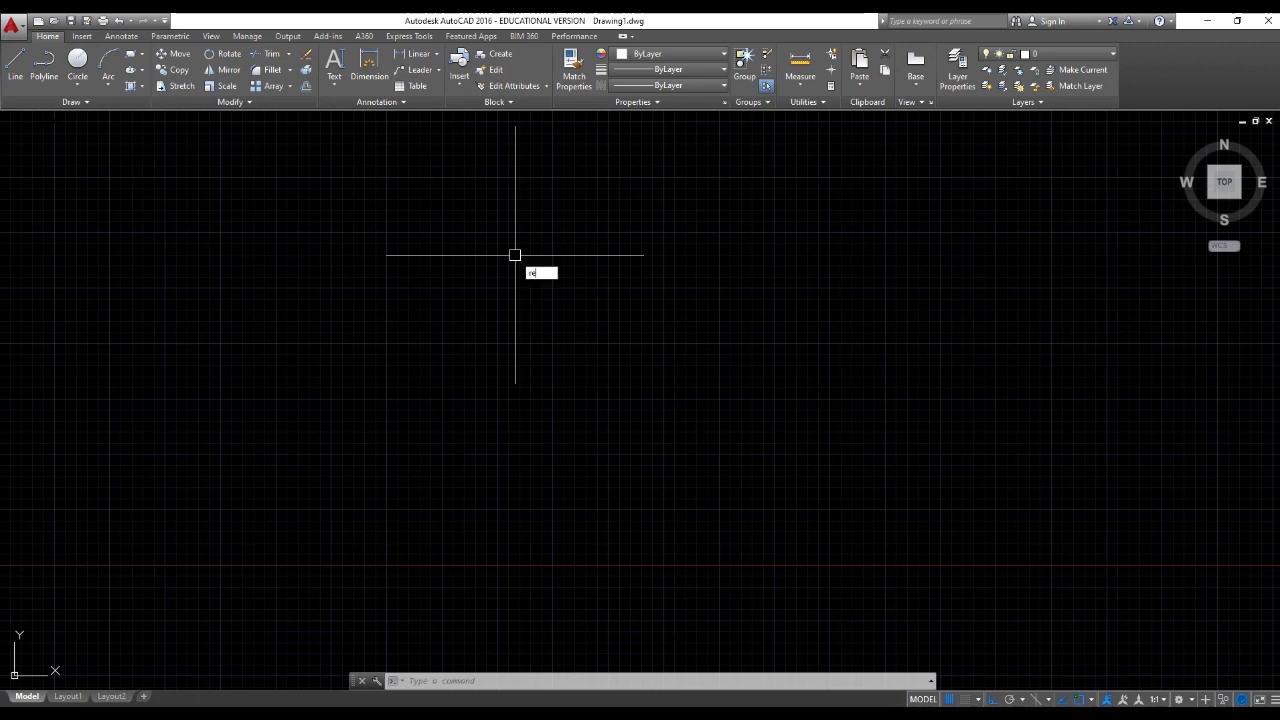
{"action": "type", "text": "rec"}
{"action": "key", "text": "Return"}
{"action": "left_click", "coordinate": [428, 347]}
{"action": "left_click", "coordinate": [447, 439]}
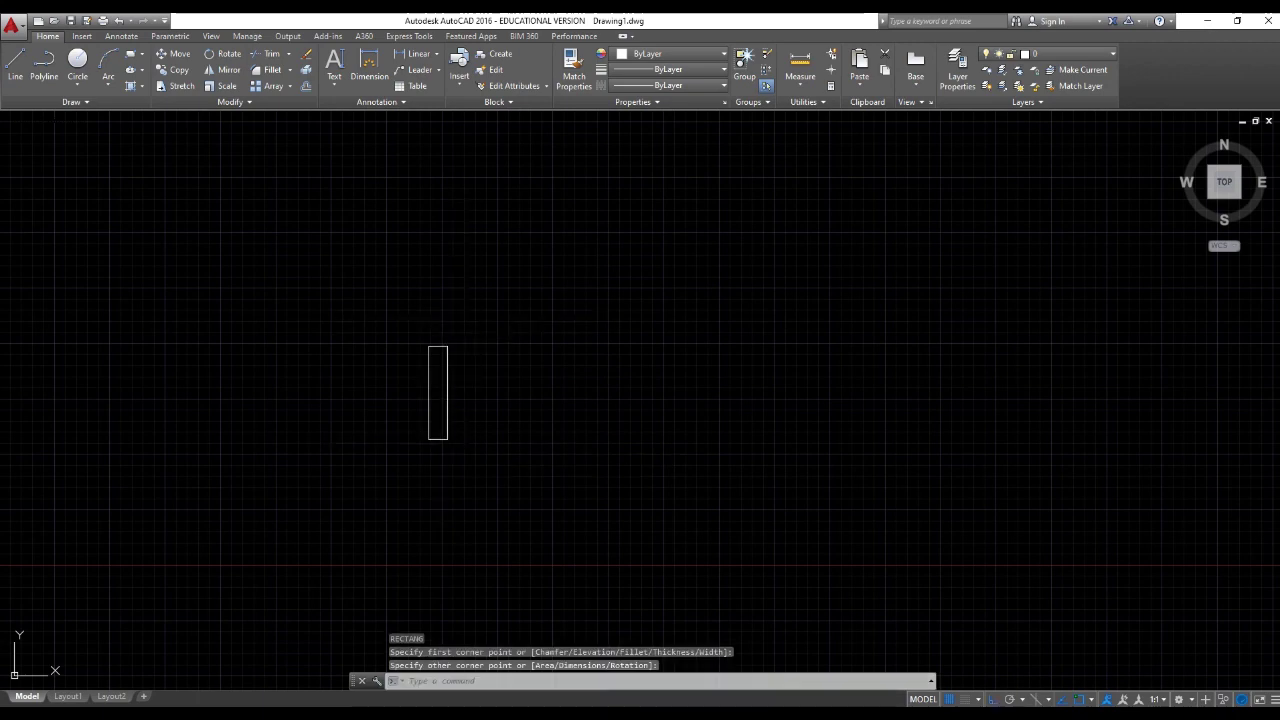
{"action": "key", "text": "Return"}
{"action": "left_click", "coordinate": [428, 317]}
{"action": "left_click", "coordinate": [607, 351]}
Draw a second narrow leg rectangle under the seat's right end and a tall backrest rectangle rising from the seat's upper-right corner
{"action": "key", "text": "Return"}
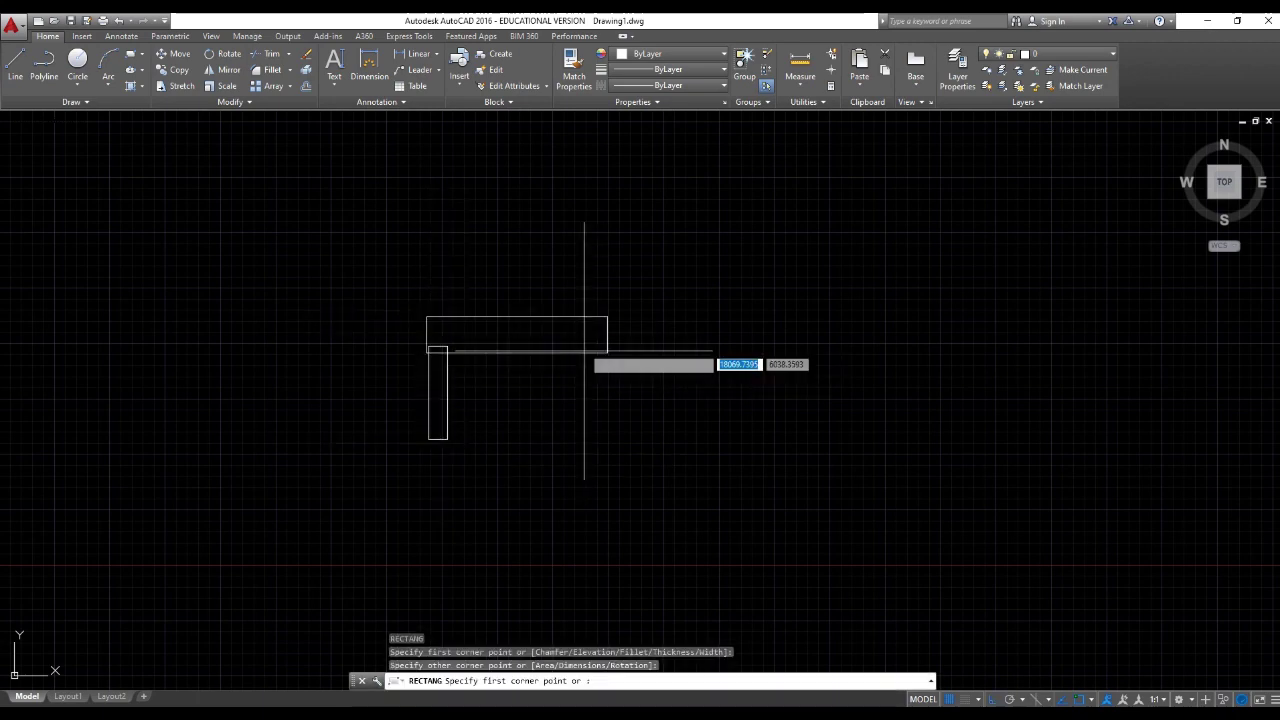
{"action": "left_click", "coordinate": [582, 339]}
{"action": "left_click", "coordinate": [602, 438]}
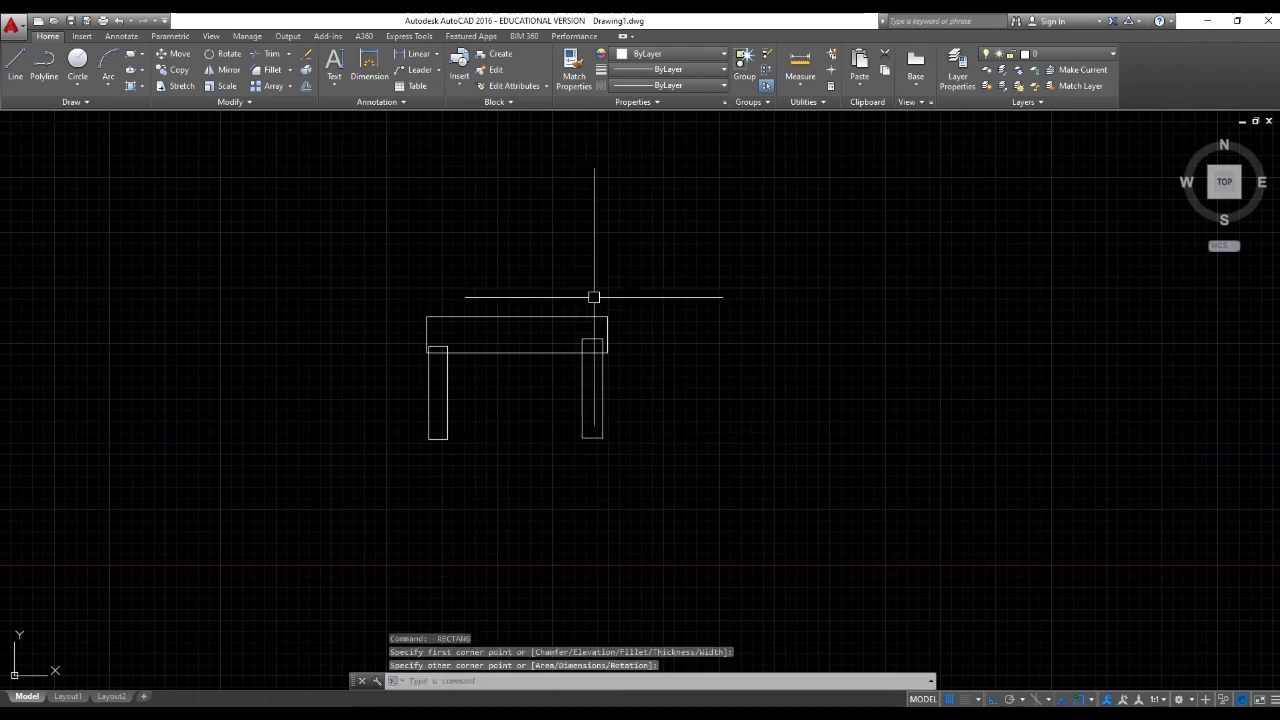
{"action": "key", "text": "Return"}
{"action": "left_click", "coordinate": [607, 317]}
{"action": "left_click", "coordinate": [540, 178]}
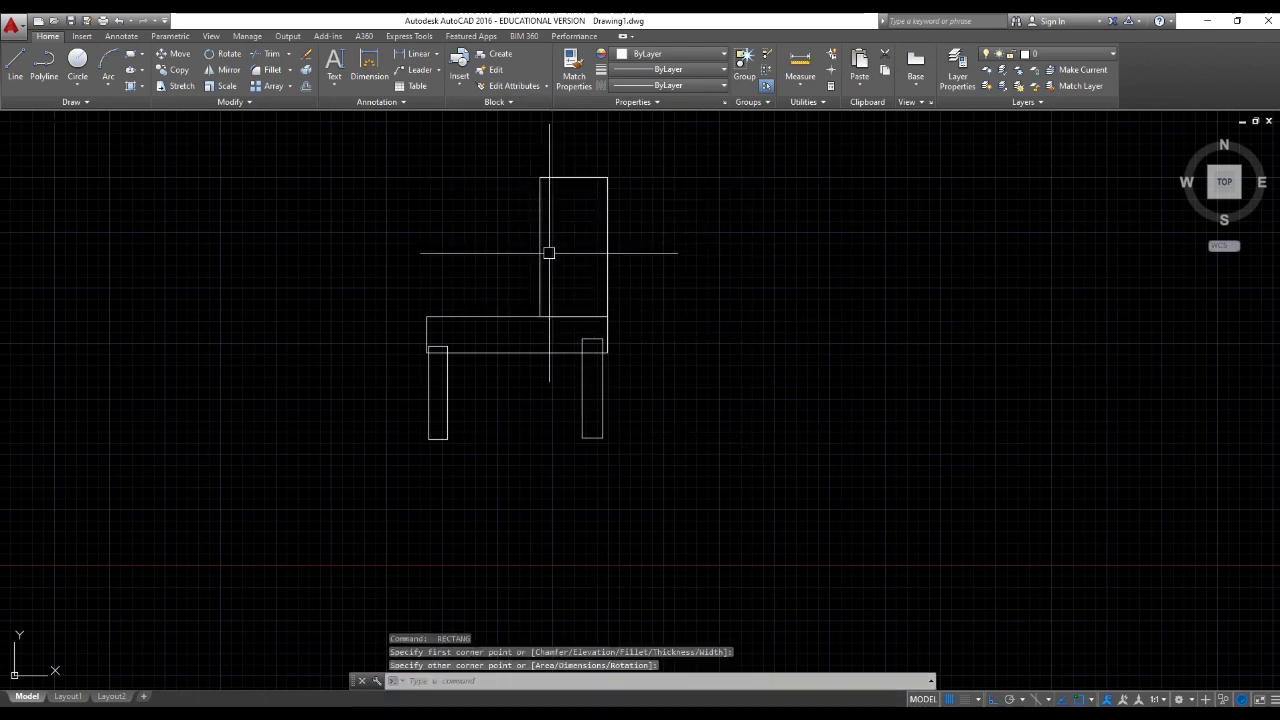
Draw a circle centred on the midpoint of the backrest's left edge, with its radius staying inside the backrest's right edge
{"action": "key", "text": "Return"}
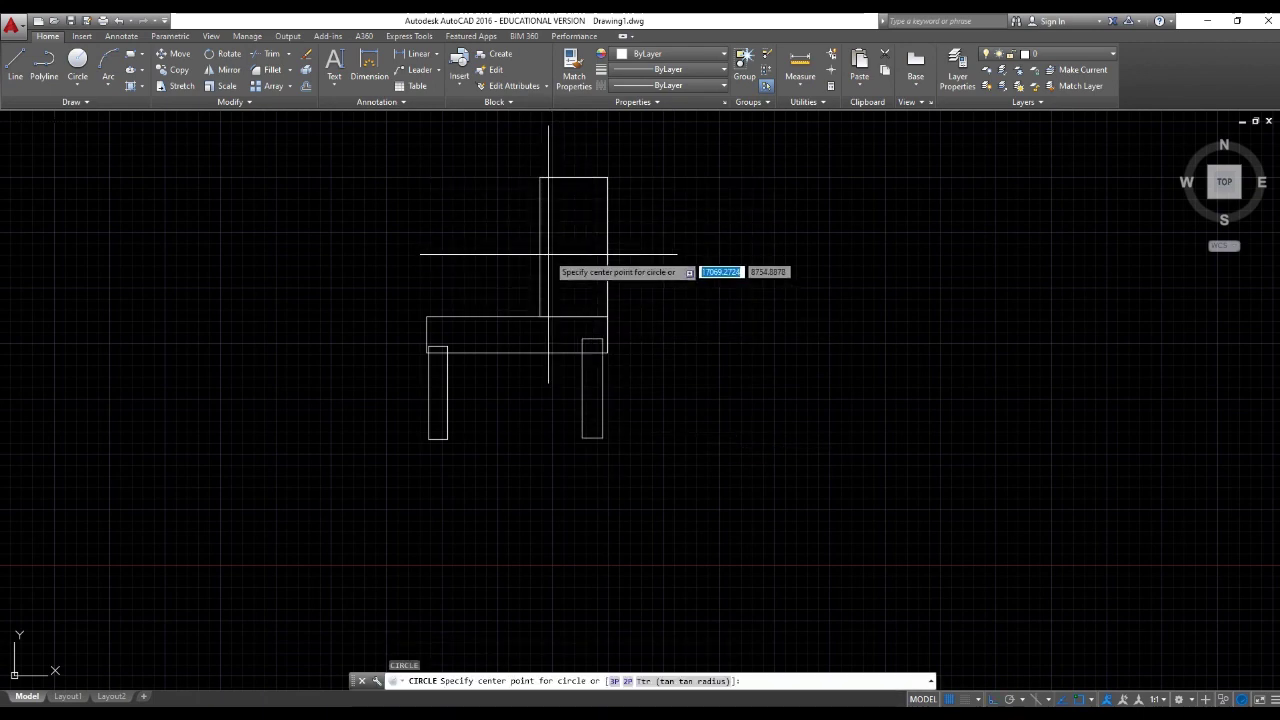
{"action": "left_click", "coordinate": [540, 247]}
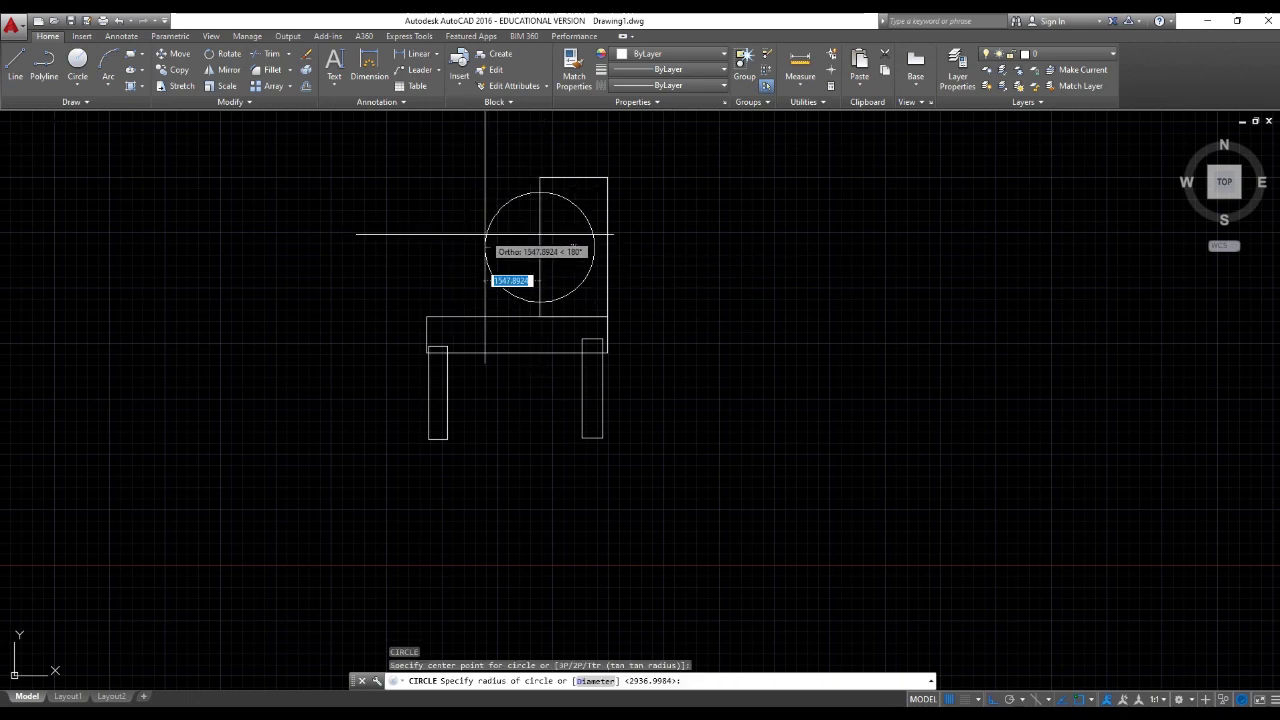
{"action": "left_click", "coordinate": [588, 250]}
{"action": "scroll", "coordinate": [549, 323], "scroll_direction": "up", "scroll_amount": 2}
{"action": "middle_click_drag", "start_coordinate": [550, 327], "coordinate": [602, 387]}
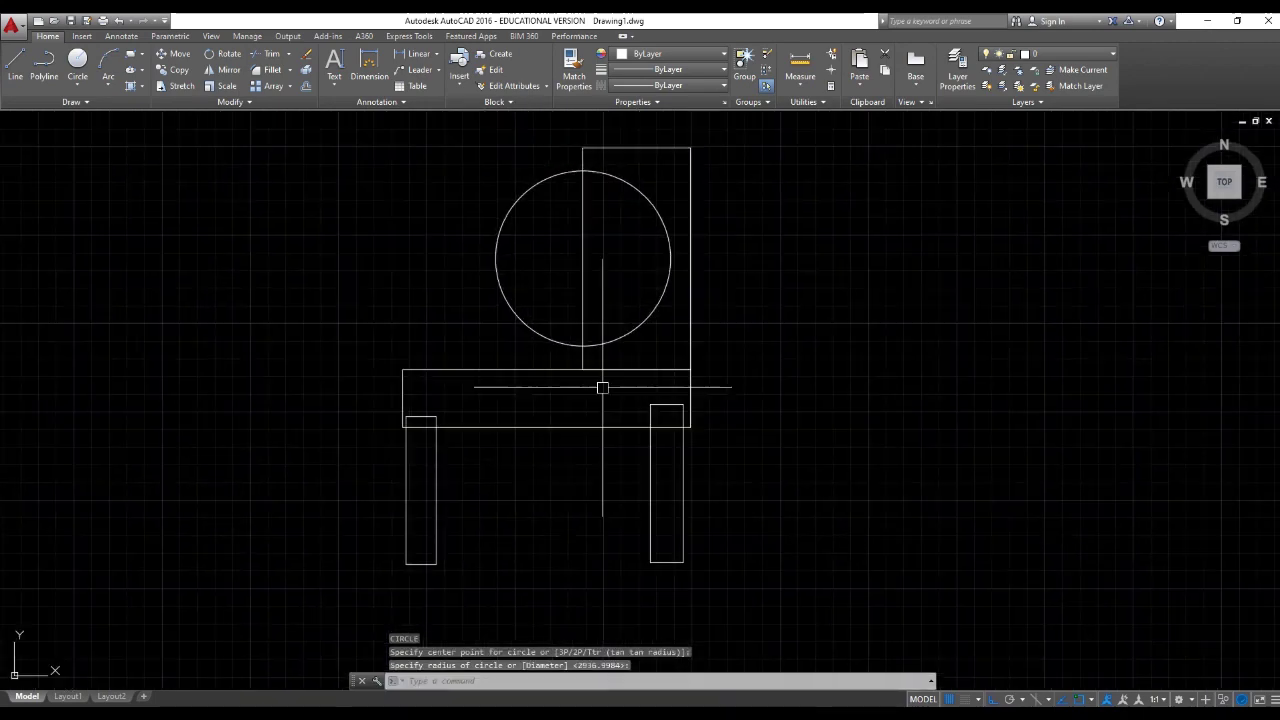
{"action": "left_click", "coordinate": [622, 330]}
{"action": "left_click", "coordinate": [689, 360]}
{"action": "key", "text": "Escape"}
{"action": "key", "text": "Escape"}
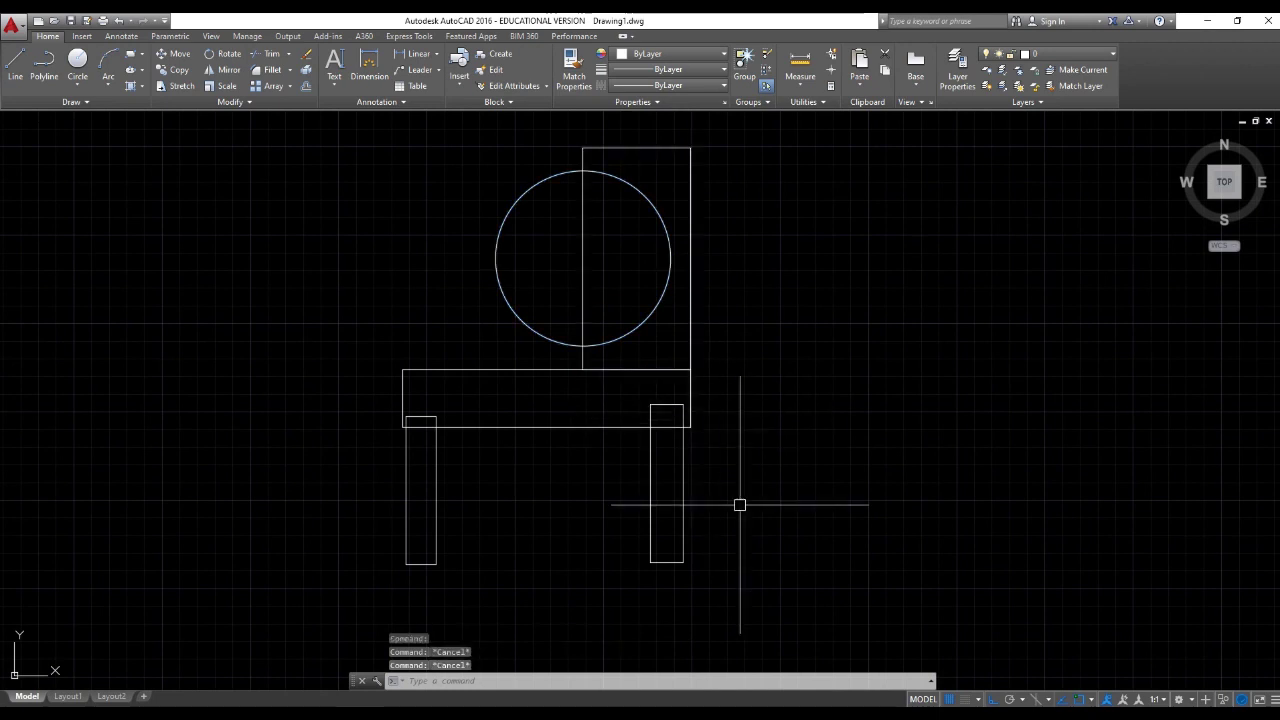
{"action": "left_click", "coordinate": [742, 505]}
{"action": "left_click", "coordinate": [379, 245]}
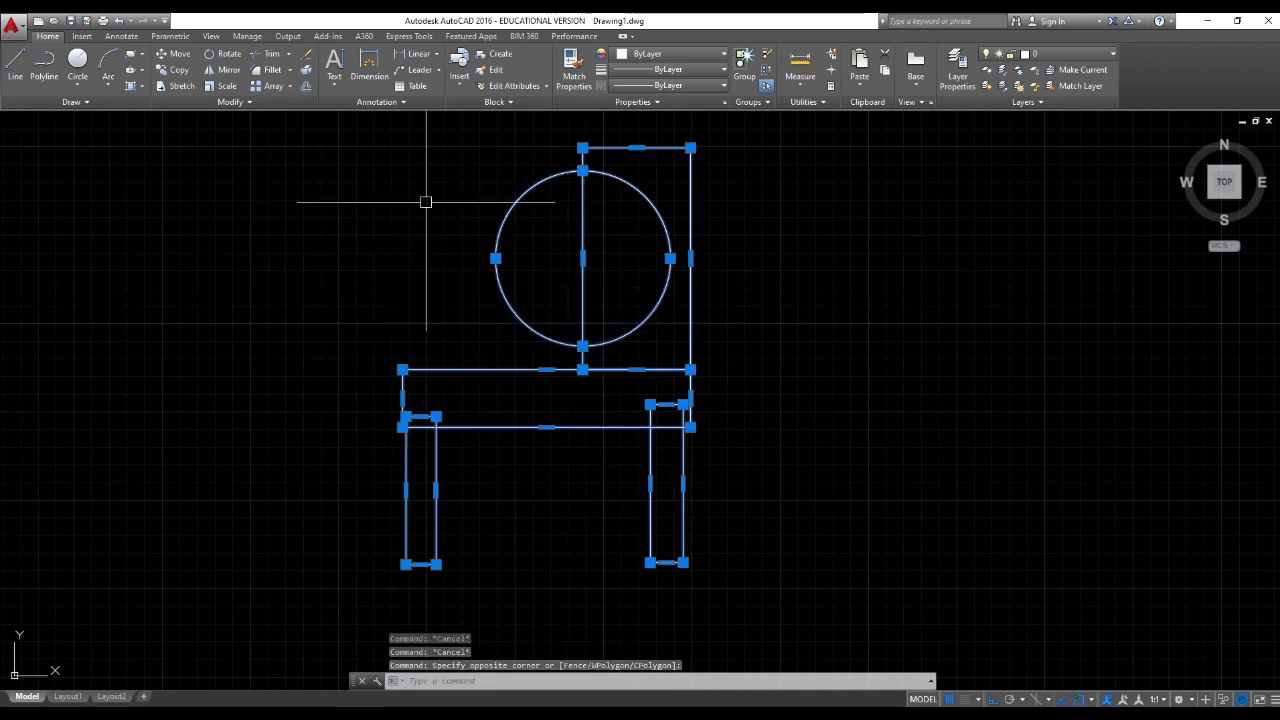
{"action": "key", "text": "Escape"}
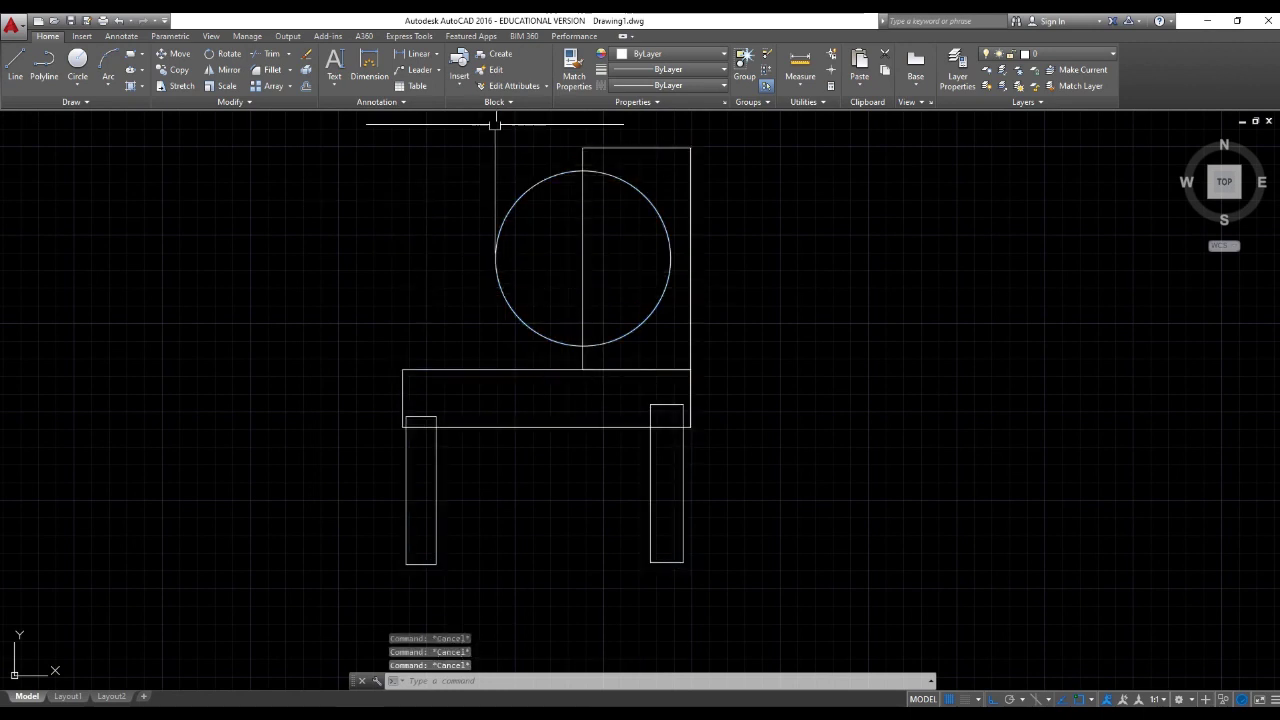
{"action": "left_click", "coordinate": [459, 68]}
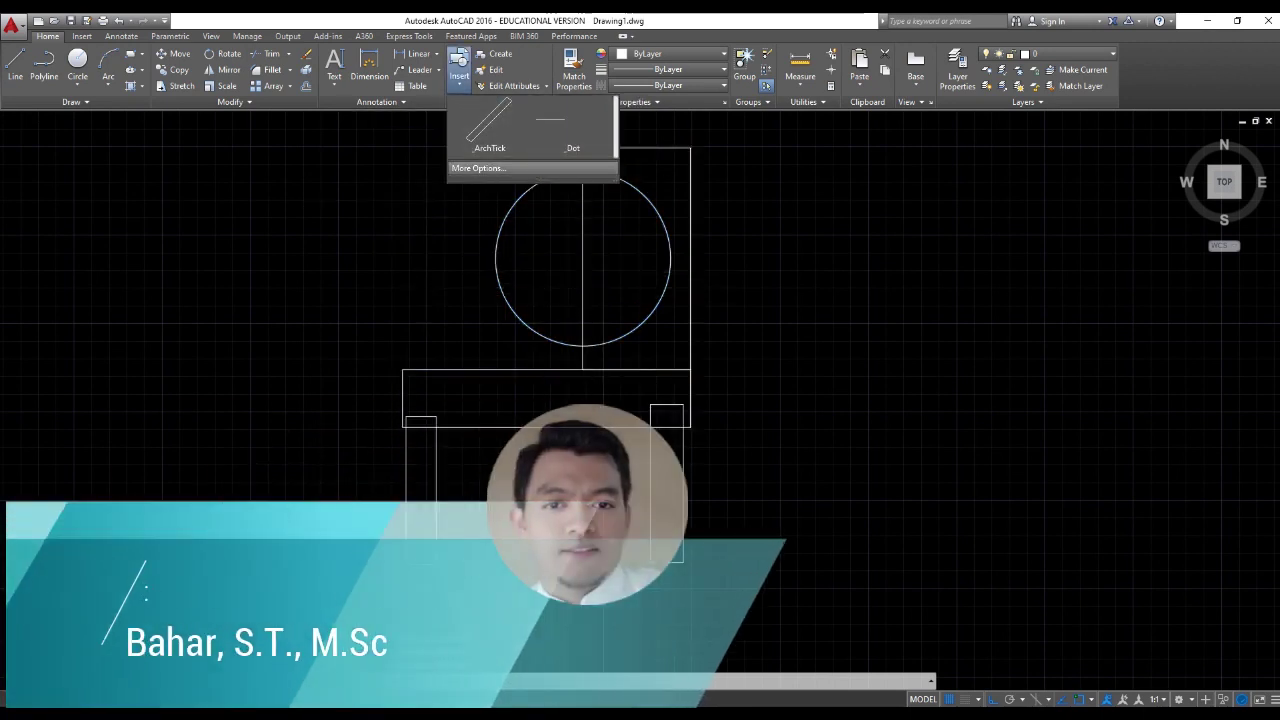
{"action": "left_click", "coordinate": [478, 168]}
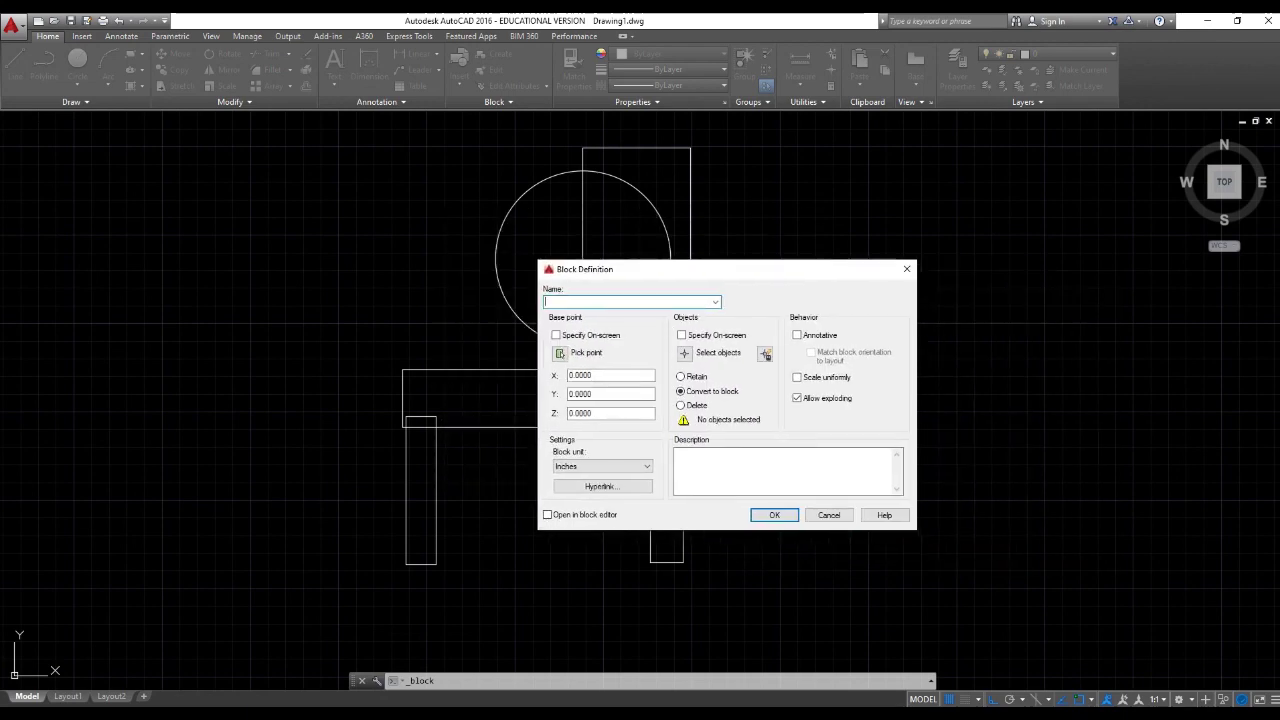
{"action": "left_click", "coordinate": [907, 269]}
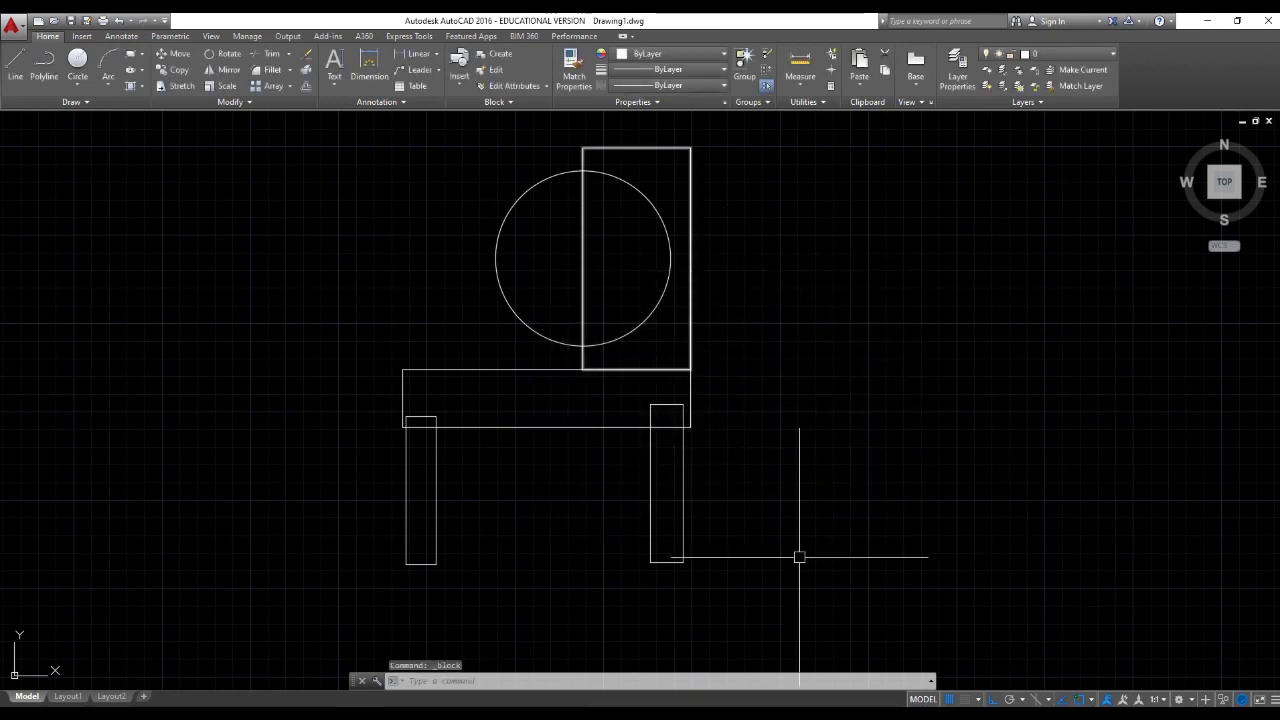
Select the four rectangles and the circle and define them as a block named "meja rias"
{"action": "left_click", "coordinate": [920, 606]}
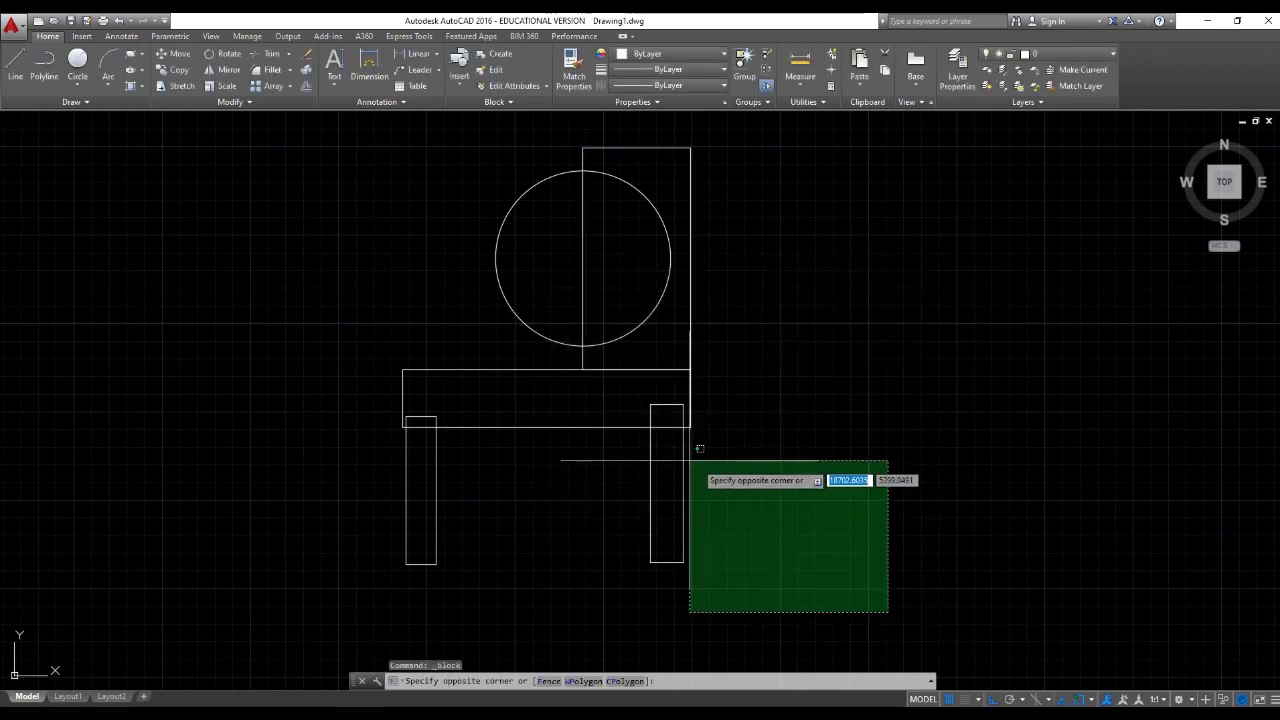
{"action": "key", "text": "Escape"}
{"action": "left_click", "coordinate": [357, 149]}
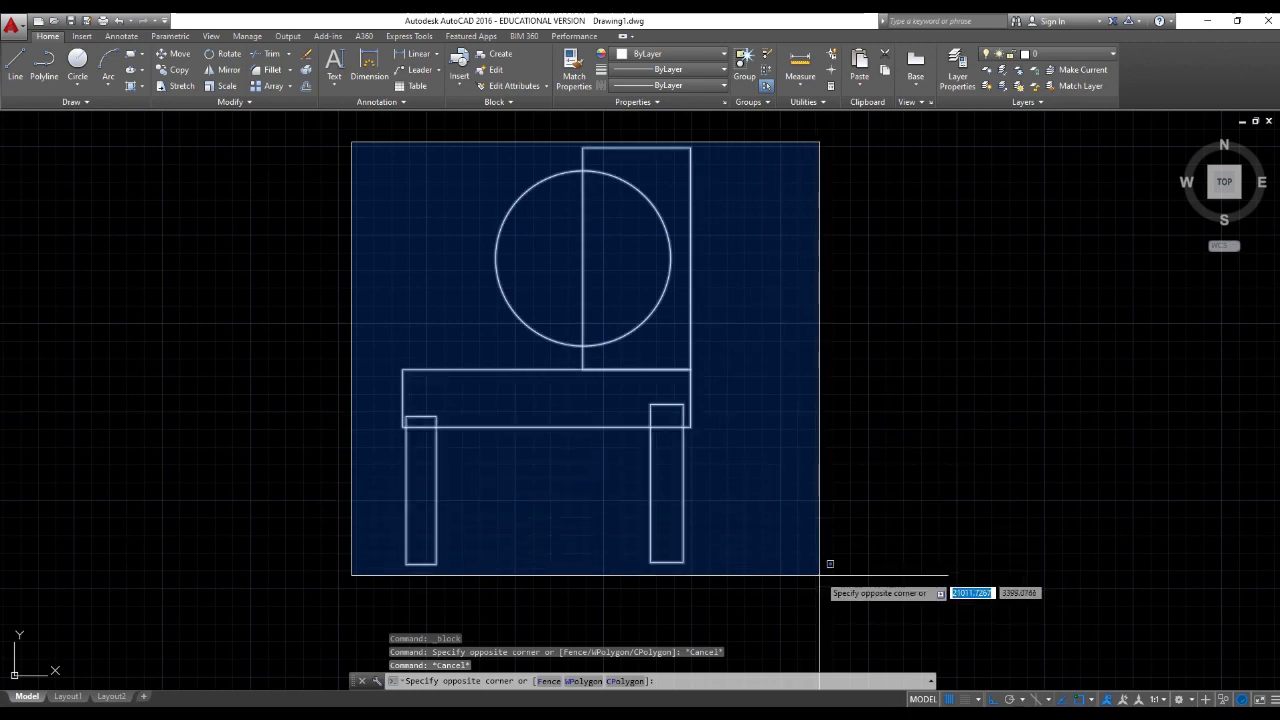
{"action": "left_click", "coordinate": [829, 565]}
{"action": "left_click", "coordinate": [920, 601]}
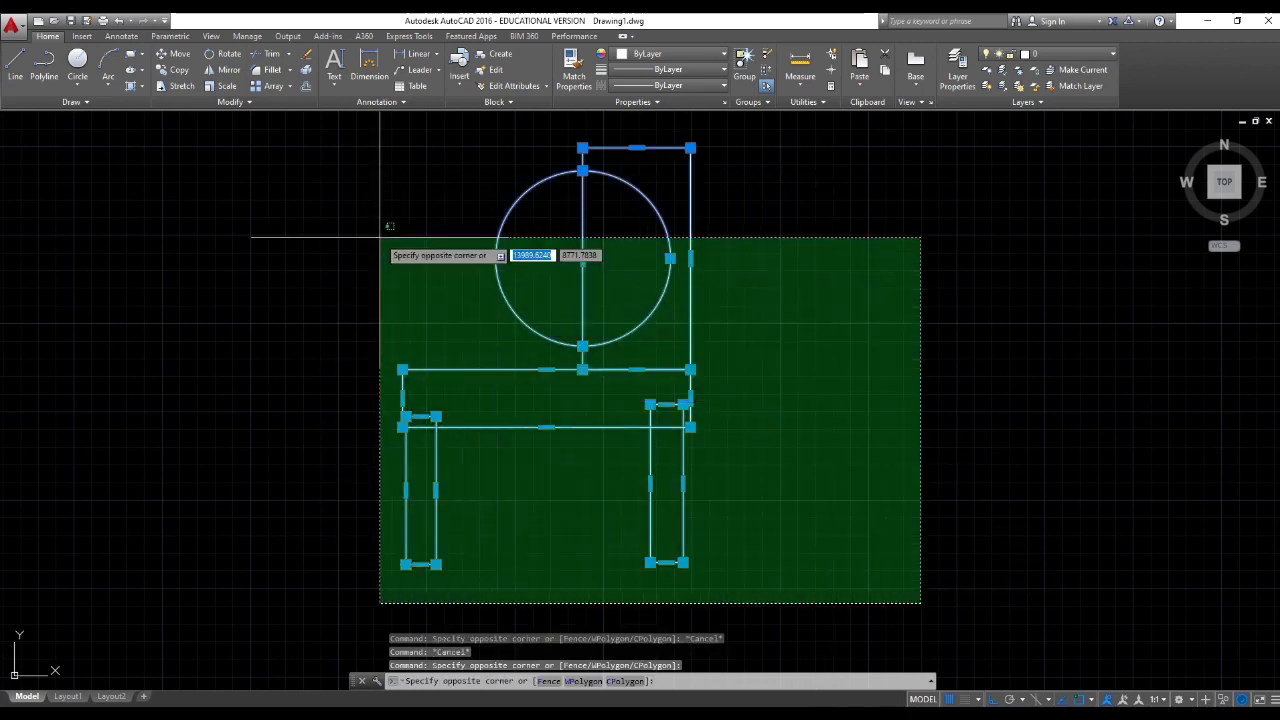
{"action": "left_click", "coordinate": [300, 155]}
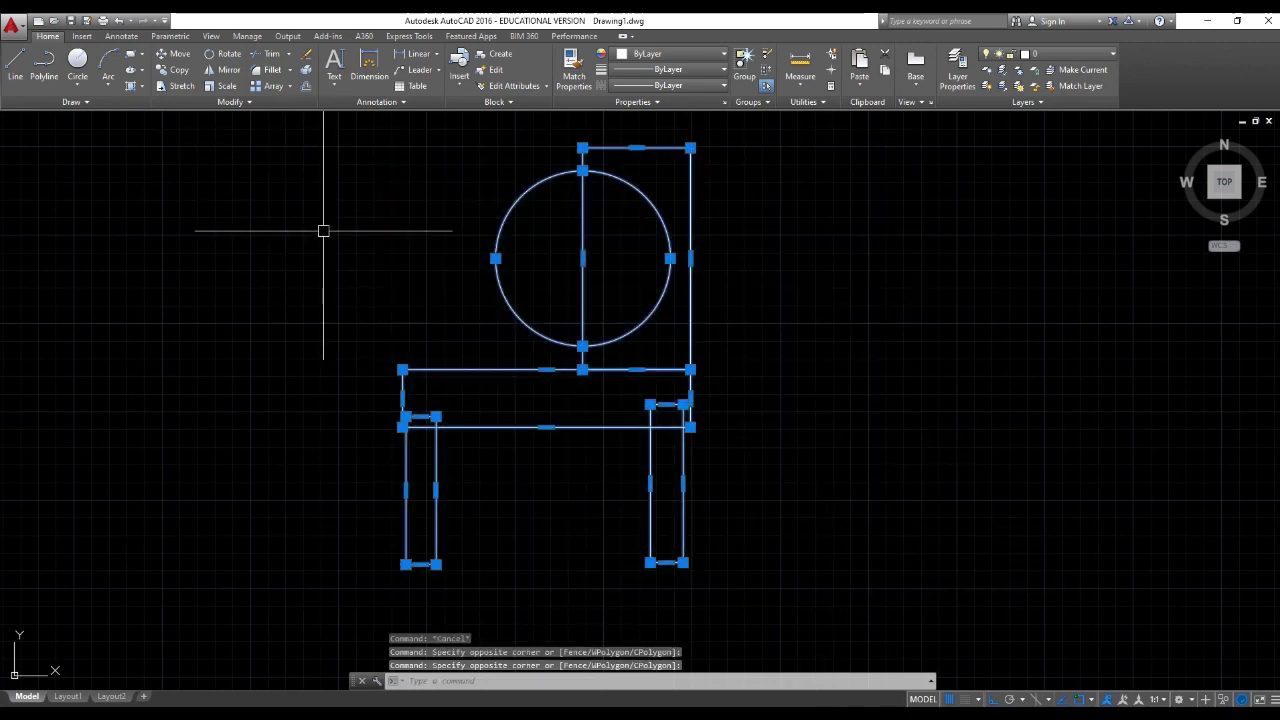
{"action": "type", "text": "B"}
{"action": "key", "text": "Return"}
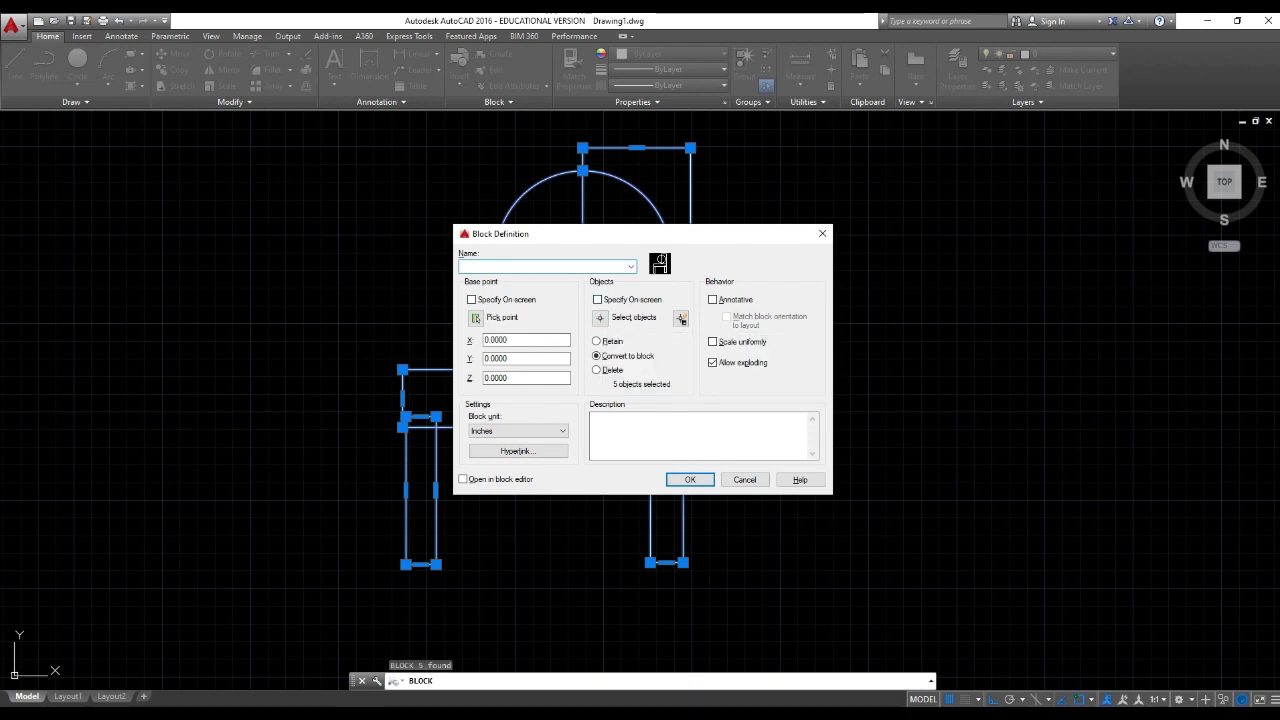
{"action": "mouse_move", "coordinate": [640, 234]}
{"action": "left_mouse_down"}
{"action": "mouse_move", "coordinate": [747, 234]}
{"action": "mouse_move", "coordinate": [675, 235]}
{"action": "mouse_move", "coordinate": [894, 294]}
{"action": "mouse_move", "coordinate": [674, 282]}
{"action": "left_mouse_up"}
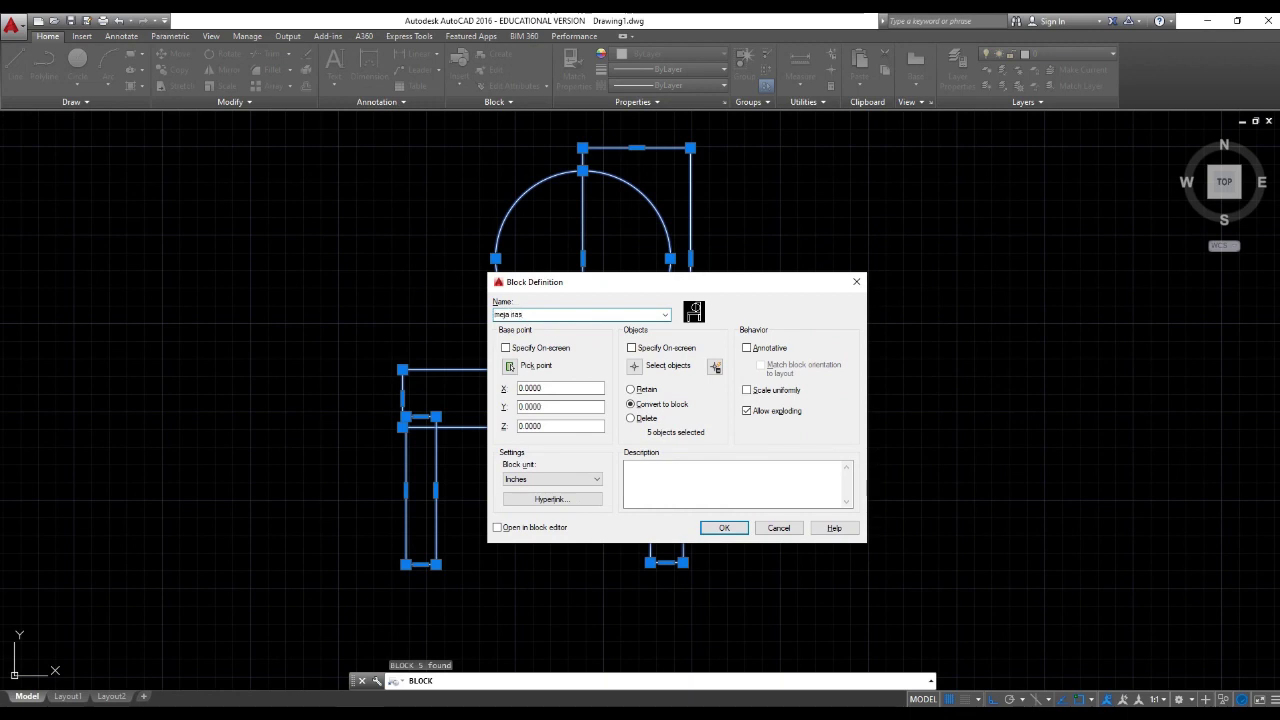
{"action": "left_click", "coordinate": [856, 281]}
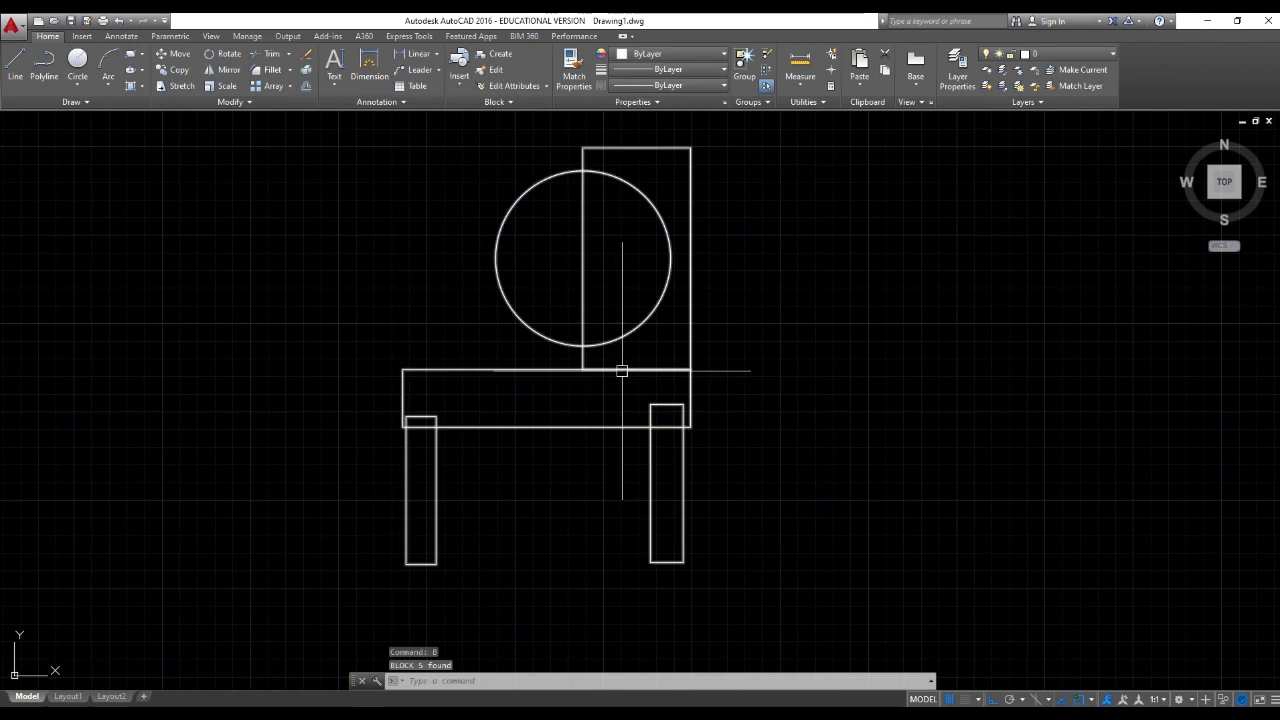
Move the new block horizontally to the right as a single object
{"action": "type", "text": "m"}
{"action": "key", "text": "Return"}
{"action": "left_click", "coordinate": [633, 409]}
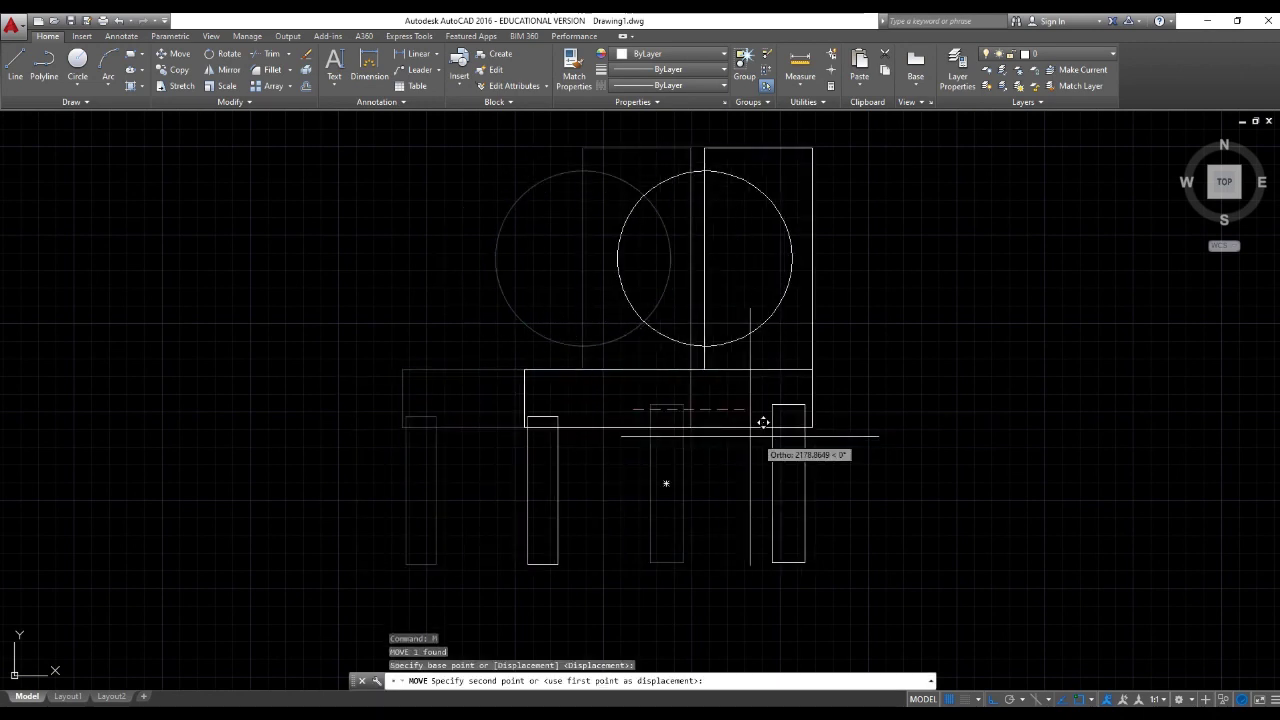
{"action": "left_click", "coordinate": [901, 437]}
{"action": "left_click", "coordinate": [933, 501]}
{"action": "left_click", "coordinate": [799, 403]}
{"action": "key", "text": "Escape"}
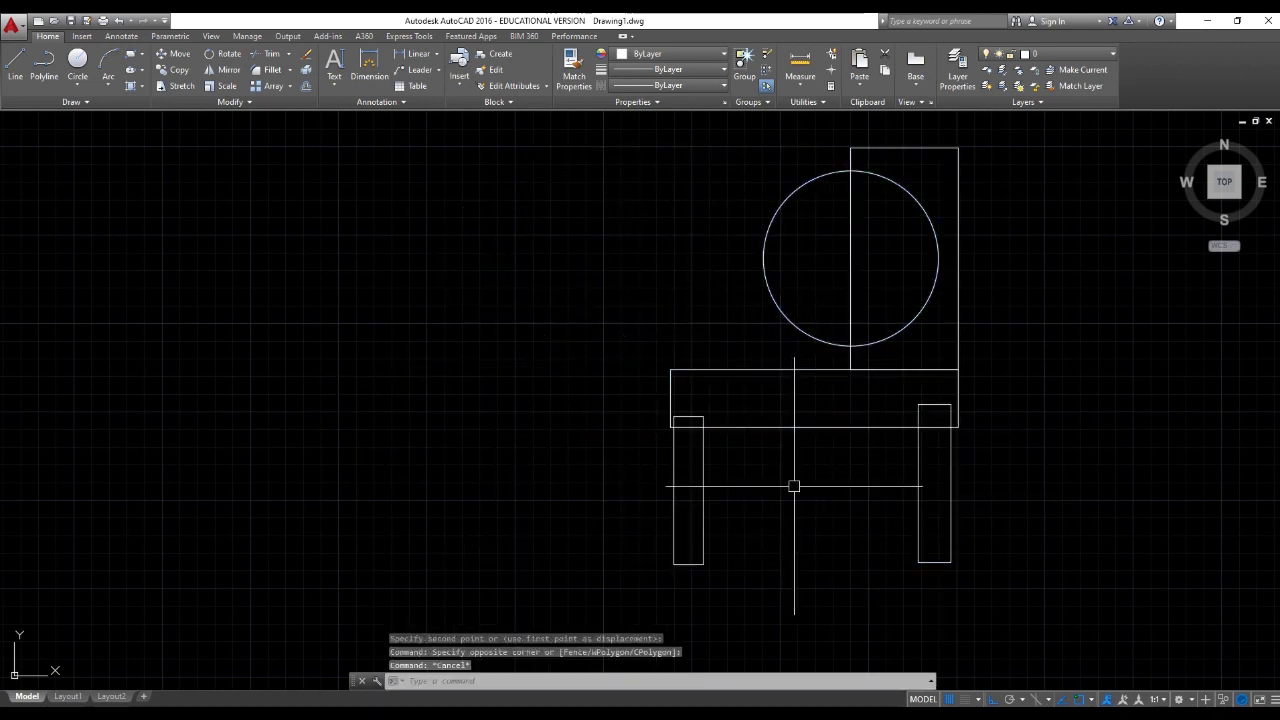
Move the block horizontally back to the left, close to where it was drawn
{"action": "left_click", "coordinate": [794, 486]}
{"action": "left_click", "coordinate": [649, 520]}
{"action": "type", "text": "m"}
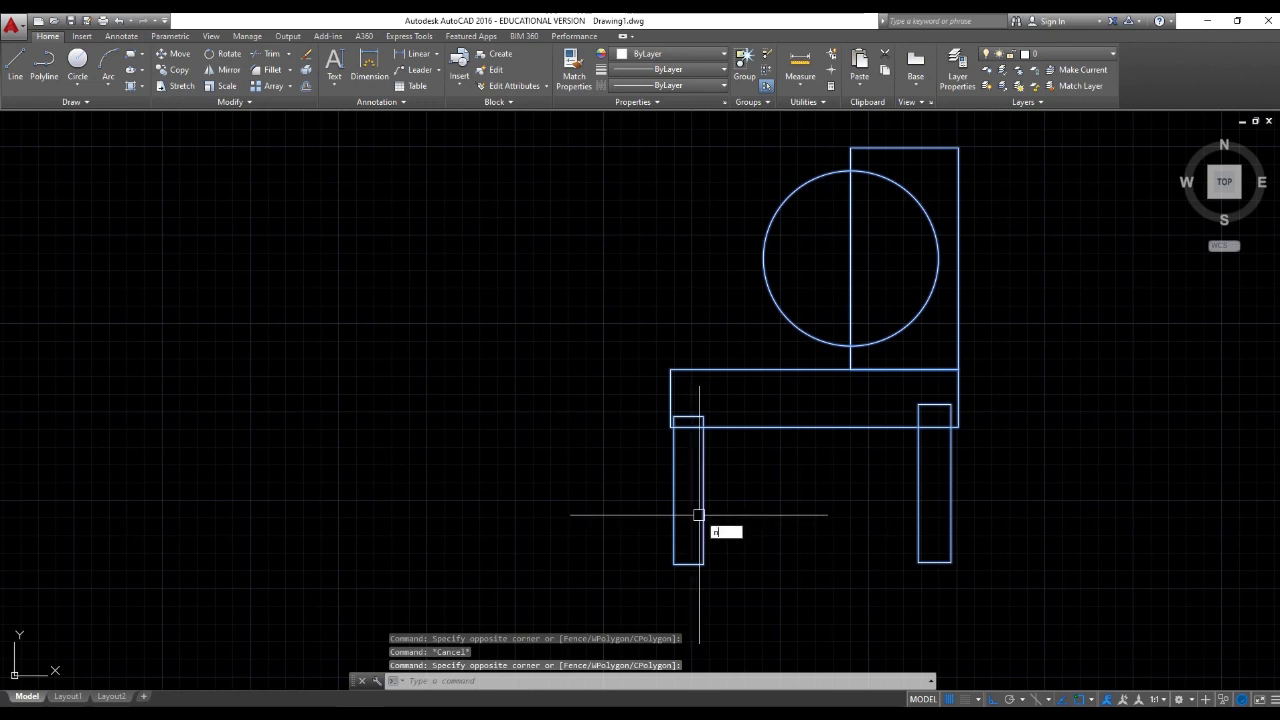
{"action": "key", "text": "Escape"}
{"action": "type", "text": "m"}
{"action": "key", "text": "Return"}
{"action": "left_click", "coordinate": [680, 484]}
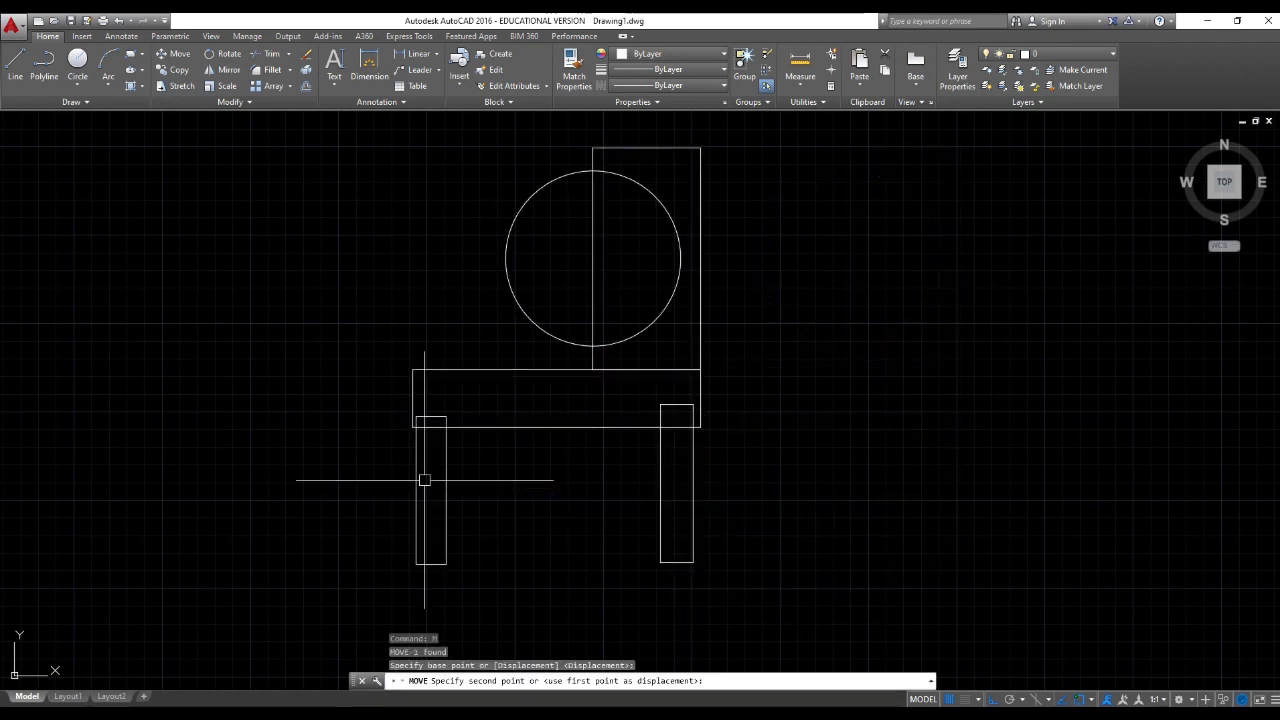
{"action": "left_click", "coordinate": [423, 484]}
Copy the block three times to the right, forming a horizontal row of four
{"action": "type", "text": "co"}
{"action": "key", "text": "Return"}
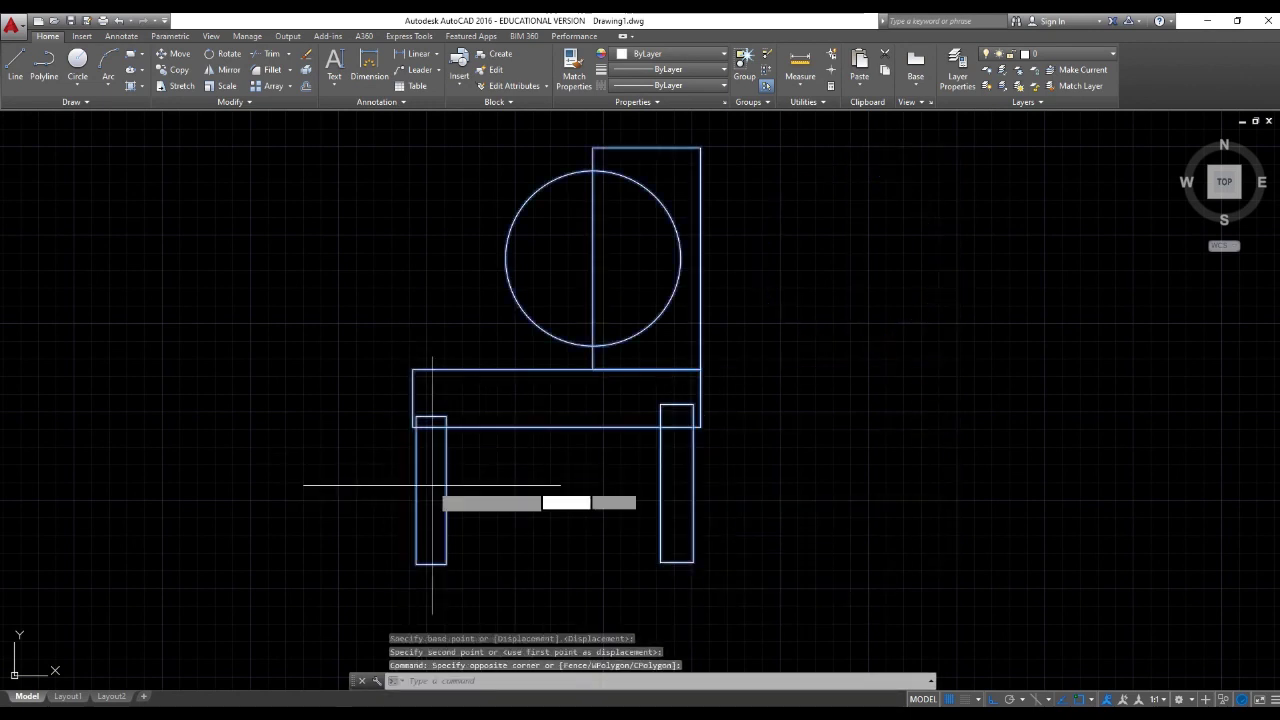
{"action": "left_click", "coordinate": [432, 485]}
{"action": "left_click", "coordinate": [776, 480]}
{"action": "scroll", "coordinate": [953, 455], "scroll_direction": "down", "scroll_amount": 3}
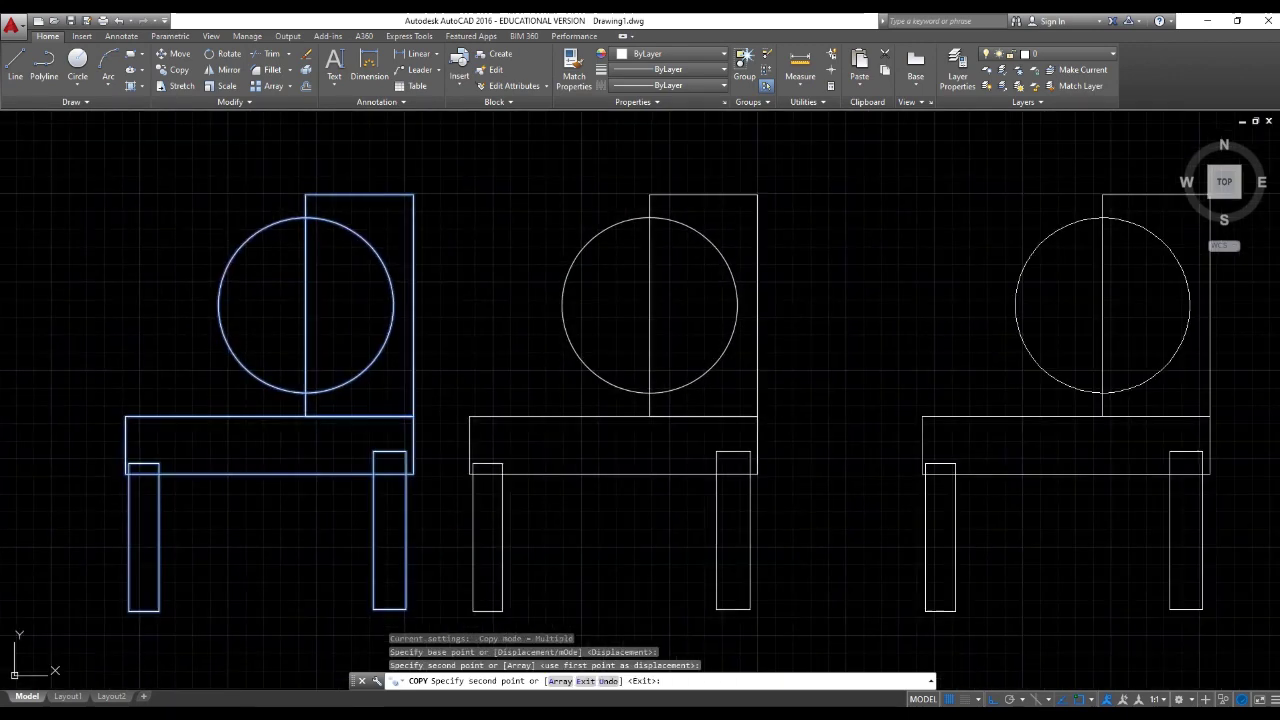
{"action": "left_click", "coordinate": [786, 497]}
{"action": "left_click", "coordinate": [995, 505]}
{"action": "key", "text": "Escape"}
{"action": "middle_click_drag", "start_coordinate": [623, 480], "coordinate": [412, 442]}
{"action": "scroll", "coordinate": [449, 438], "scroll_direction": "up", "scroll_amount": 3}
{"action": "scroll", "coordinate": [448, 440], "scroll_direction": "down", "scroll_amount": 3}
{"action": "scroll", "coordinate": [401, 435], "scroll_direction": "up", "scroll_amount": 3}
{"action": "scroll", "coordinate": [401, 435], "scroll_direction": "down", "scroll_amount": 3}
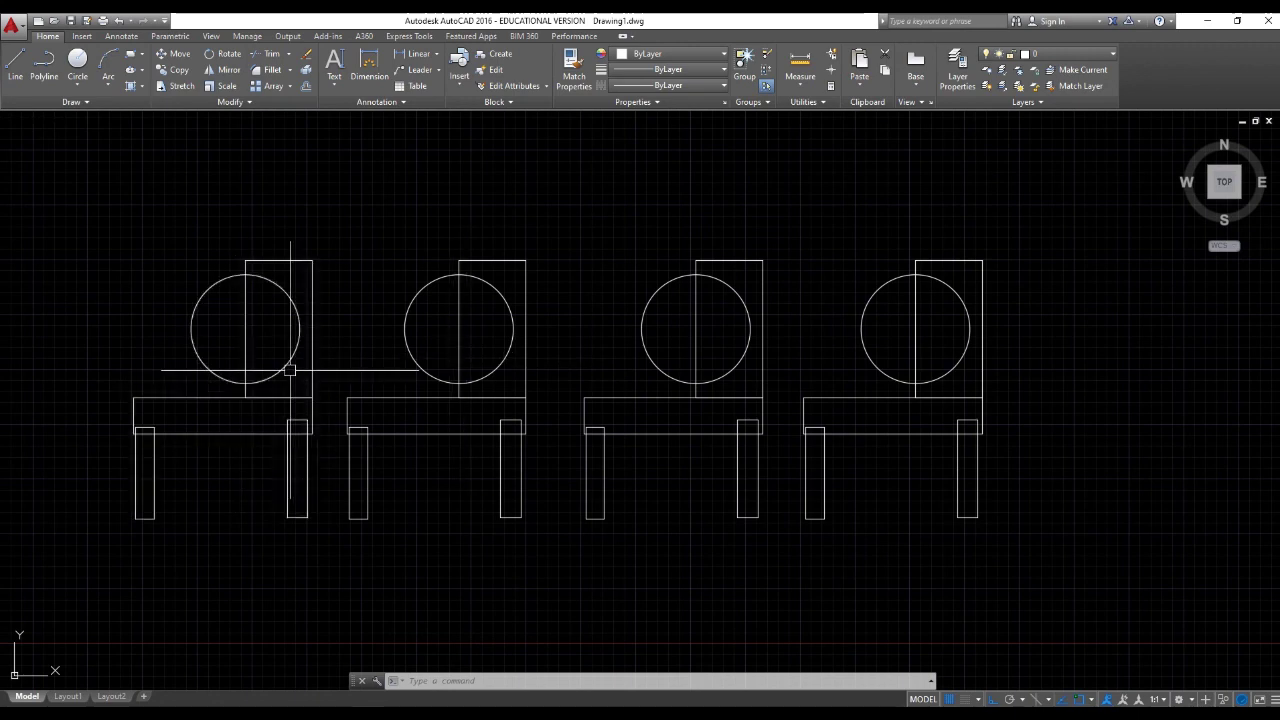
{"action": "key", "text": "Escape"}
{"action": "key", "text": "Escape"}
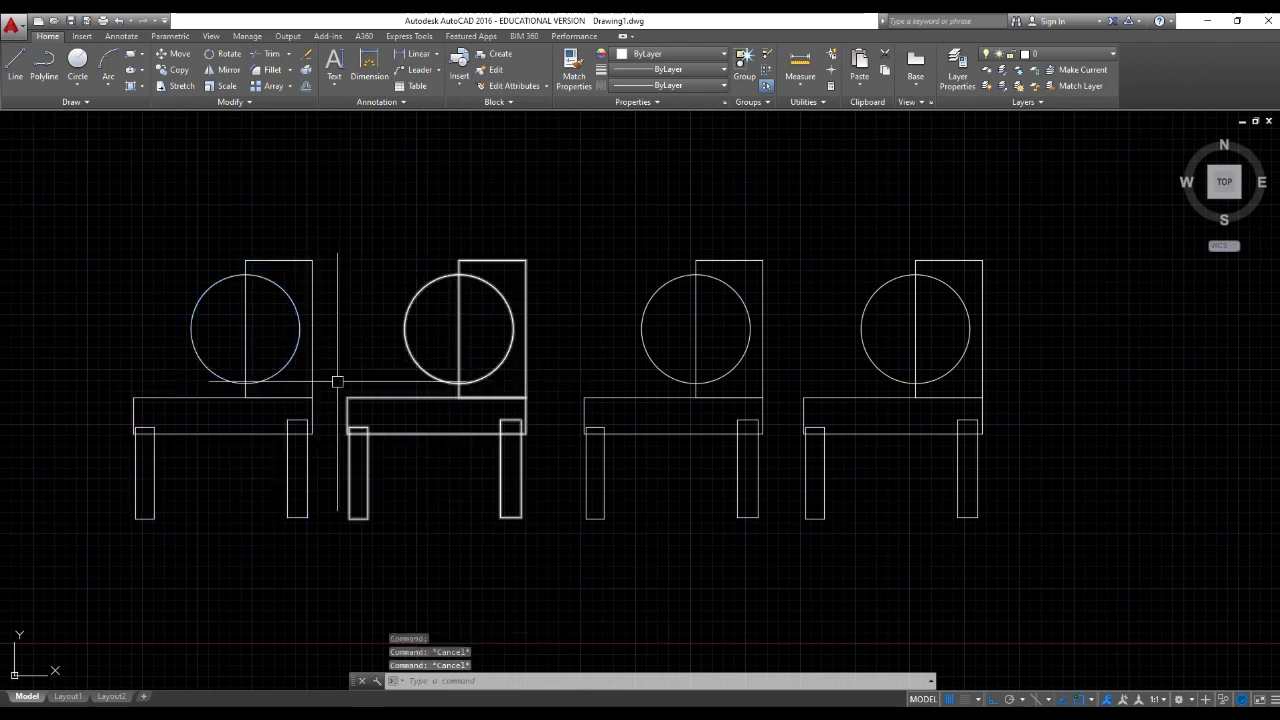
{"action": "left_click", "coordinate": [252, 379]}
{"action": "right_click", "coordinate": [250, 298]}
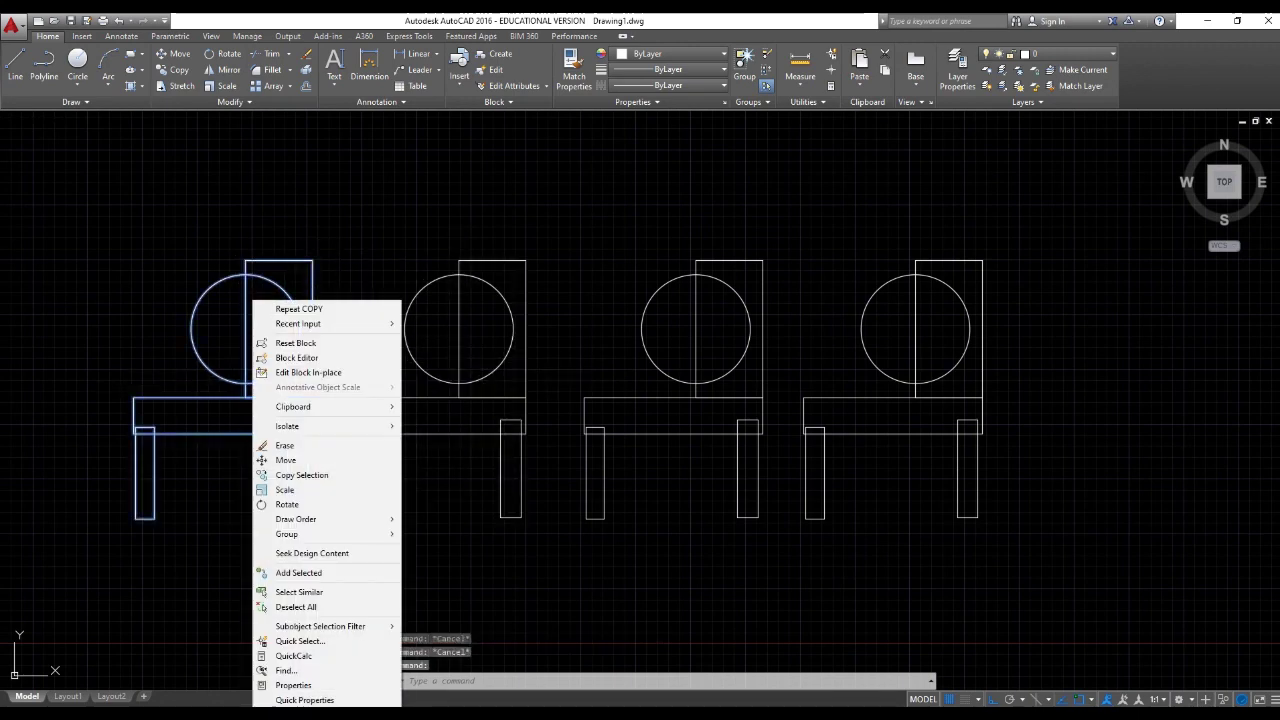
{"action": "key", "text": "Escape"}
{"action": "right_click", "coordinate": [243, 300]}
{"action": "key", "text": "Escape"}
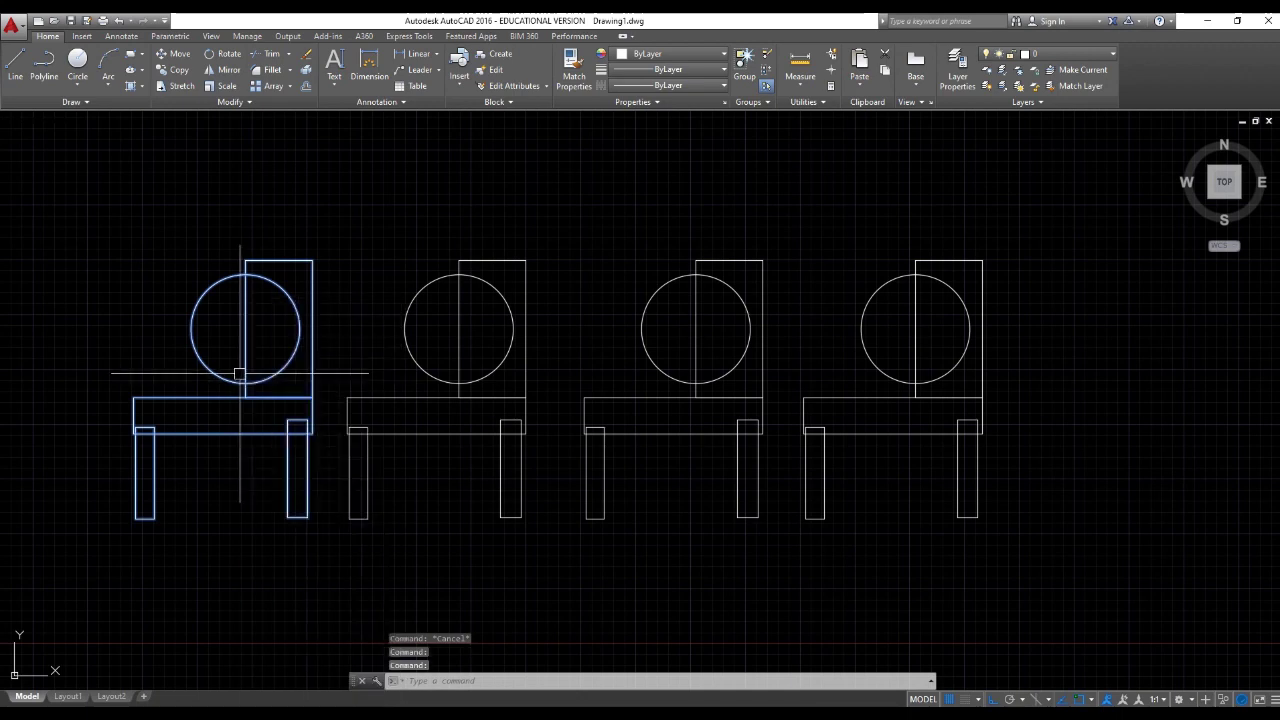
{"action": "double_click", "coordinate": [245, 300]}
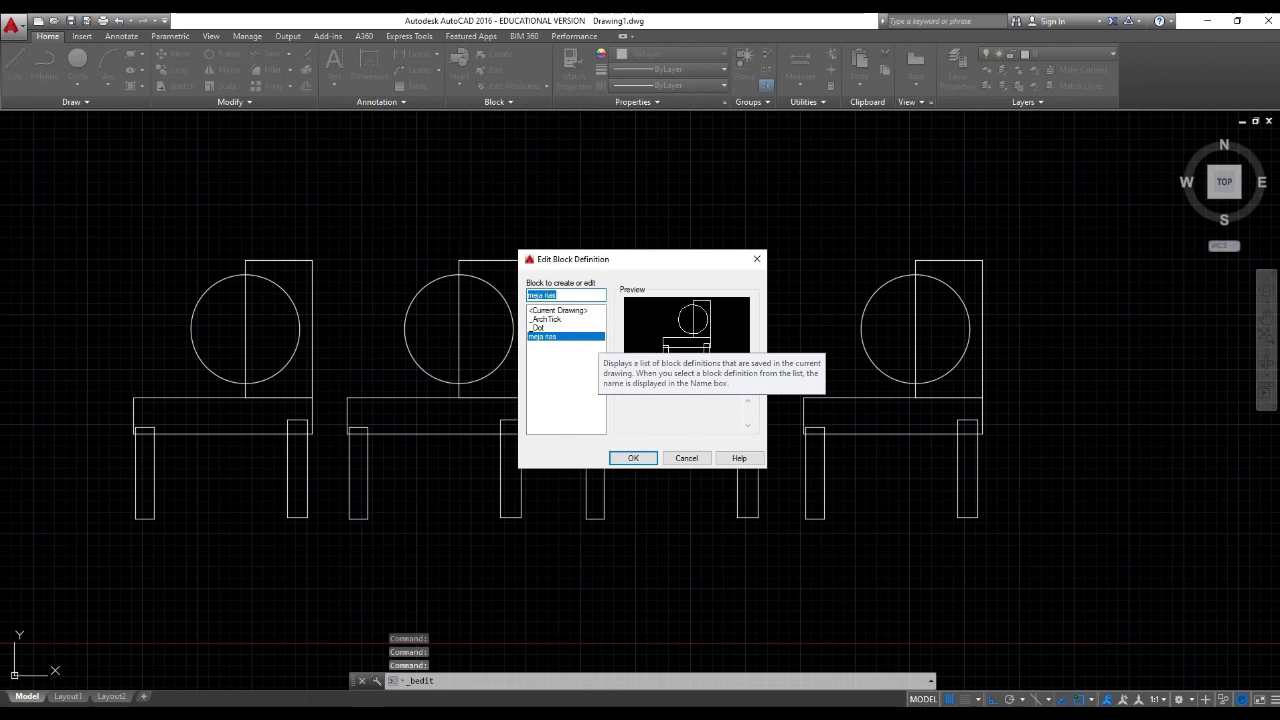
{"action": "key", "text": "Escape"}
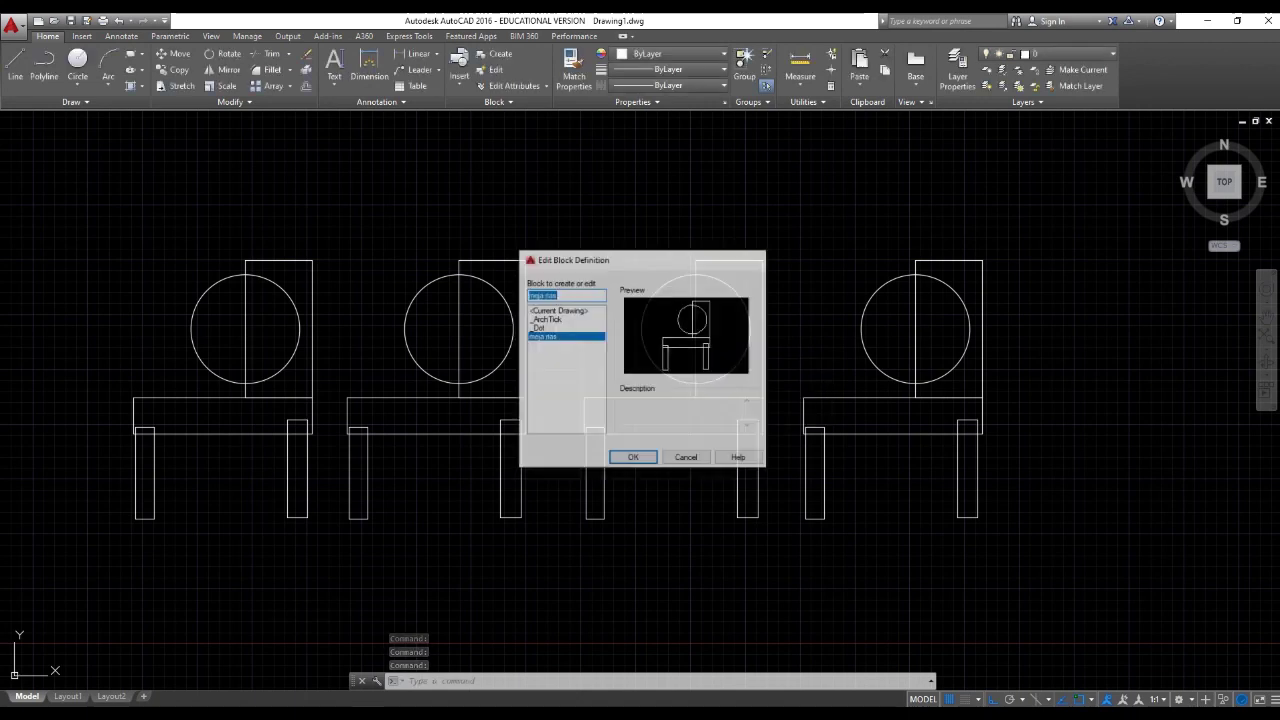
Open the leftmost block in the Block Editor and move its circle horizontally left until it clears the backrest
{"action": "right_click", "coordinate": [284, 370]}
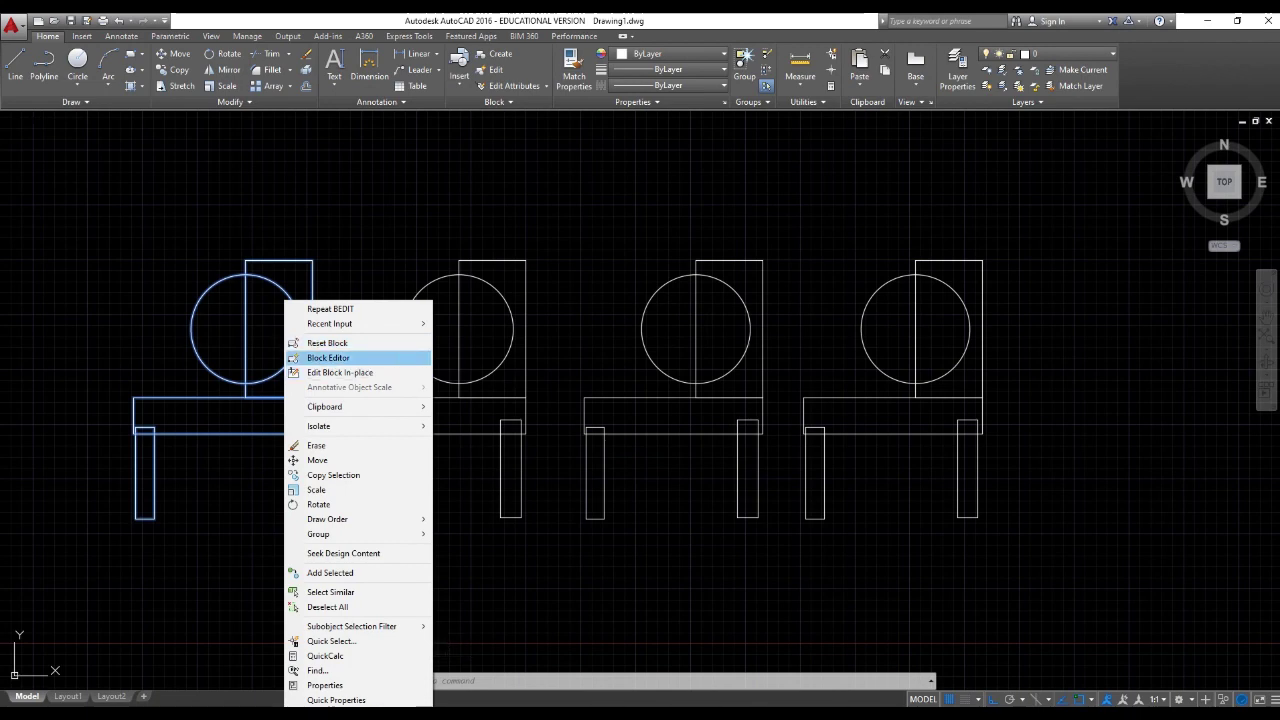
{"action": "left_click", "coordinate": [330, 357]}
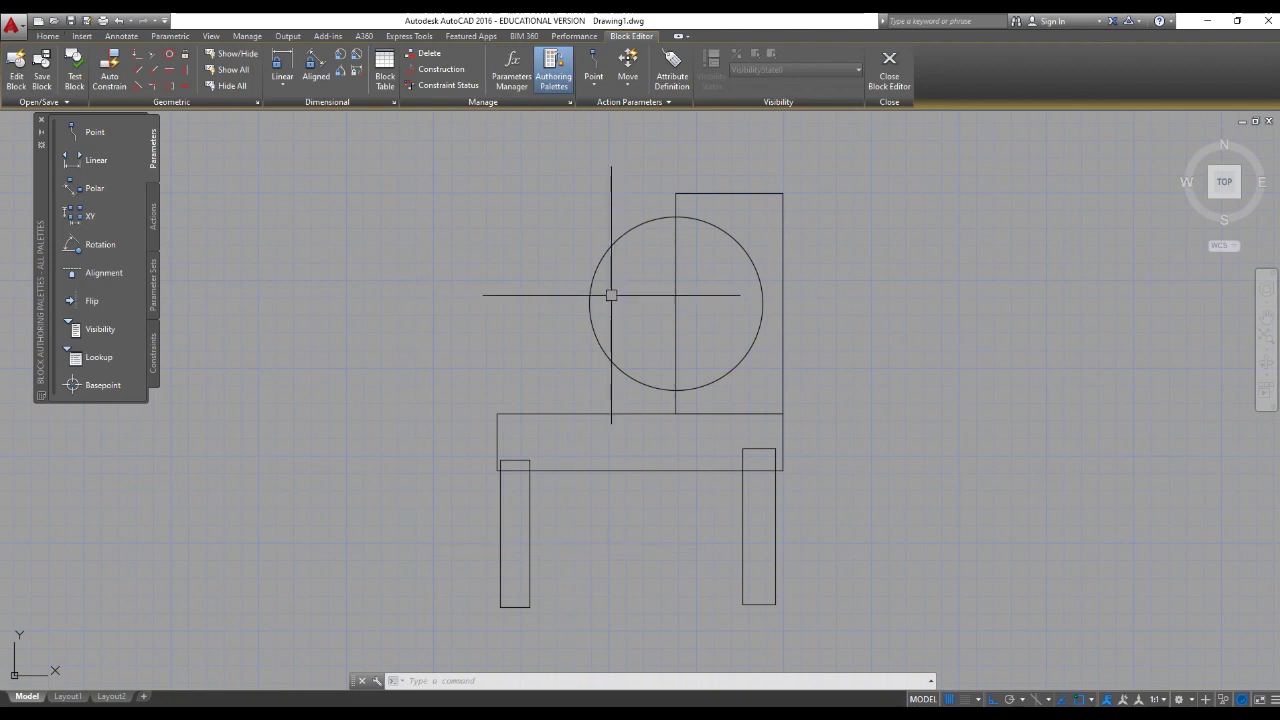
{"action": "left_click", "coordinate": [598, 264]}
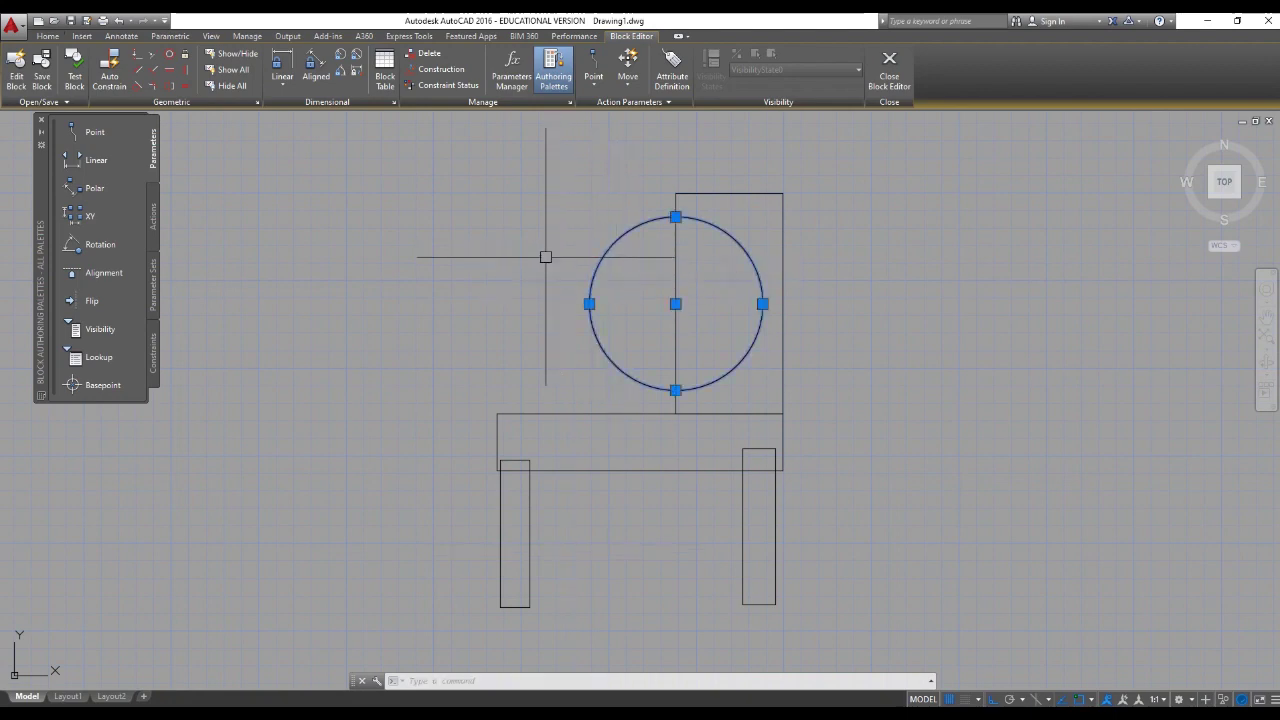
{"action": "type", "text": "m"}
{"action": "key", "text": "Return"}
{"action": "left_click", "coordinate": [547, 267]}
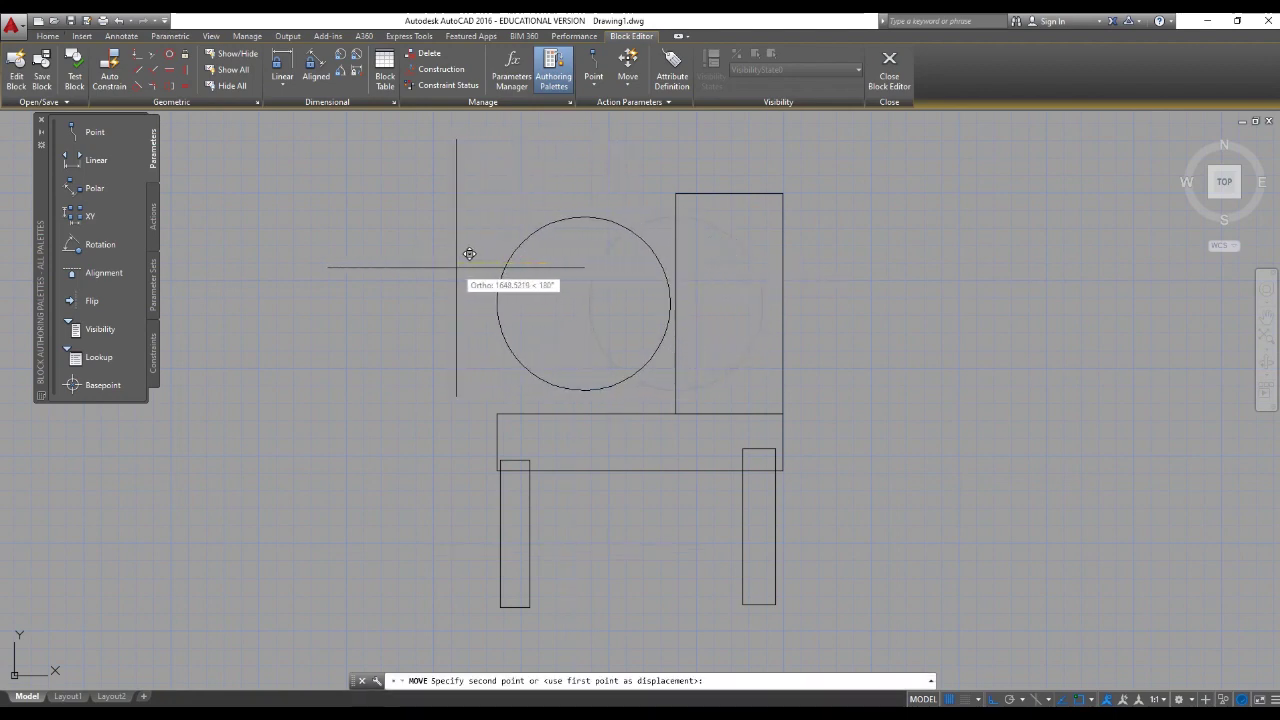
{"action": "left_click", "coordinate": [450, 267]}
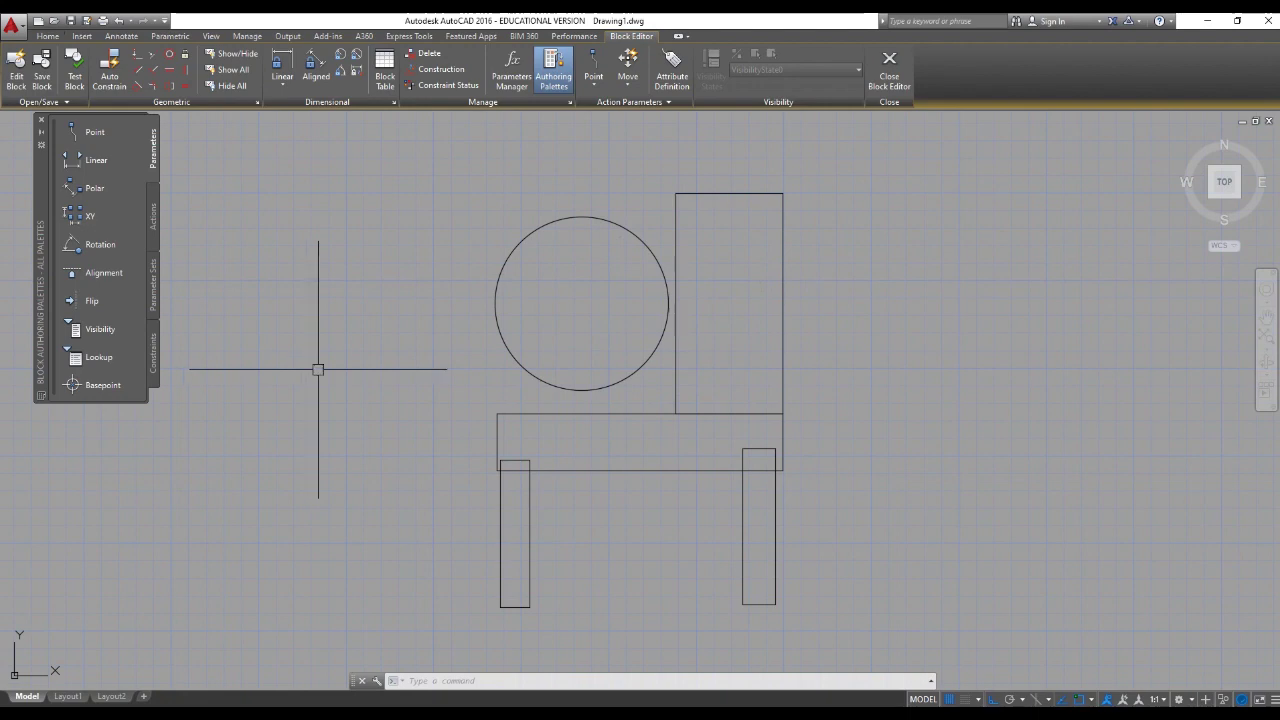
Move both legs together so the left leg's upper-left corner meets the seat's lower-left corner
{"action": "left_click", "coordinate": [742, 455]}
{"action": "left_click", "coordinate": [503, 463]}
{"action": "scroll", "coordinate": [505, 465], "scroll_direction": "up", "scroll_amount": 4}
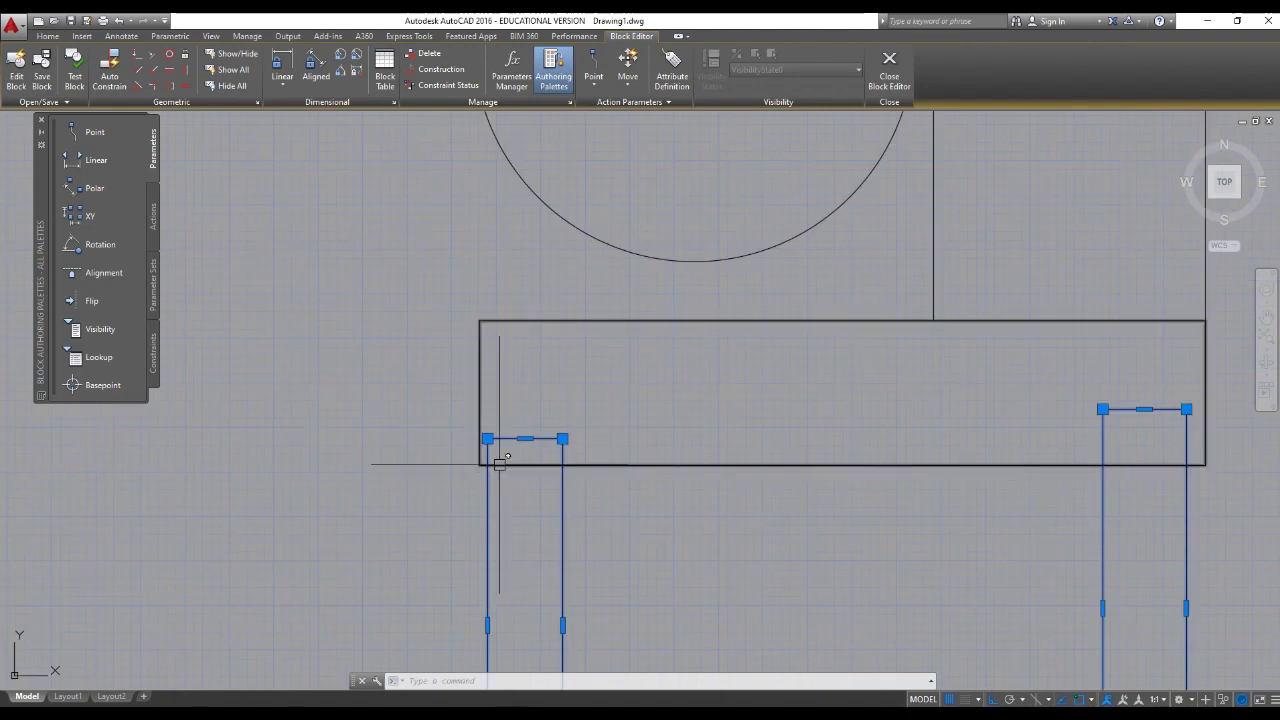
{"action": "type", "text": "m"}
{"action": "key", "text": "Return"}
{"action": "left_click", "coordinate": [487, 438]}
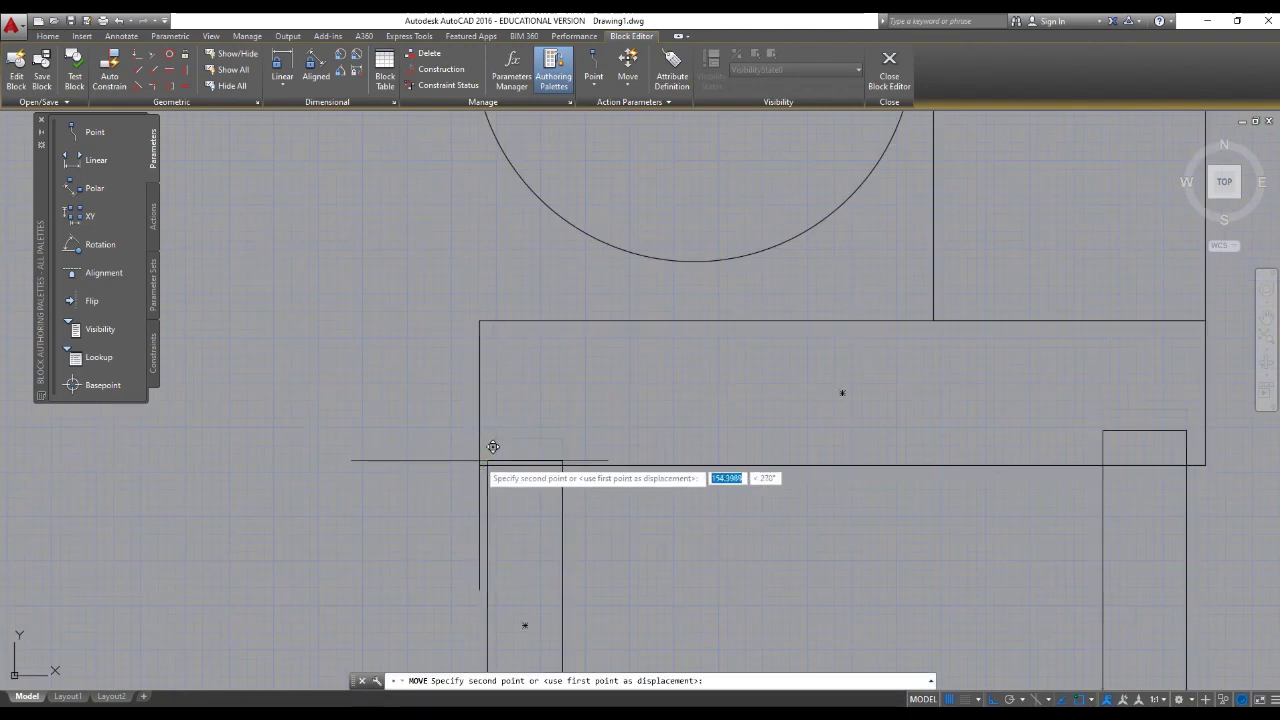
{"action": "left_click", "coordinate": [480, 465]}
Move the right leg so its upper-right corner meets the seat's lower-right corner
{"action": "middle_click_drag", "start_coordinate": [623, 406], "coordinate": [319, 308]}
{"action": "left_click", "coordinate": [870, 449]}
{"action": "left_click", "coordinate": [754, 421]}
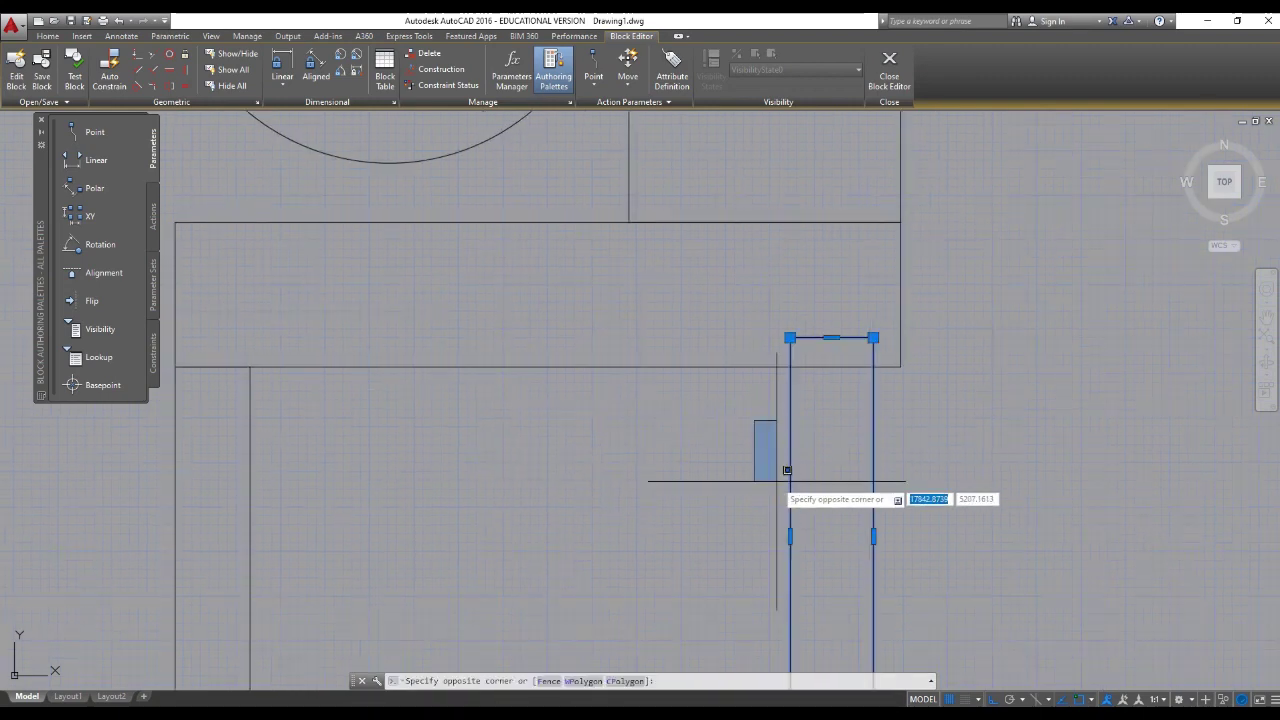
{"action": "left_click", "coordinate": [779, 481]}
{"action": "type", "text": "m"}
{"action": "key", "text": "Return"}
{"action": "left_click", "coordinate": [873, 340]}
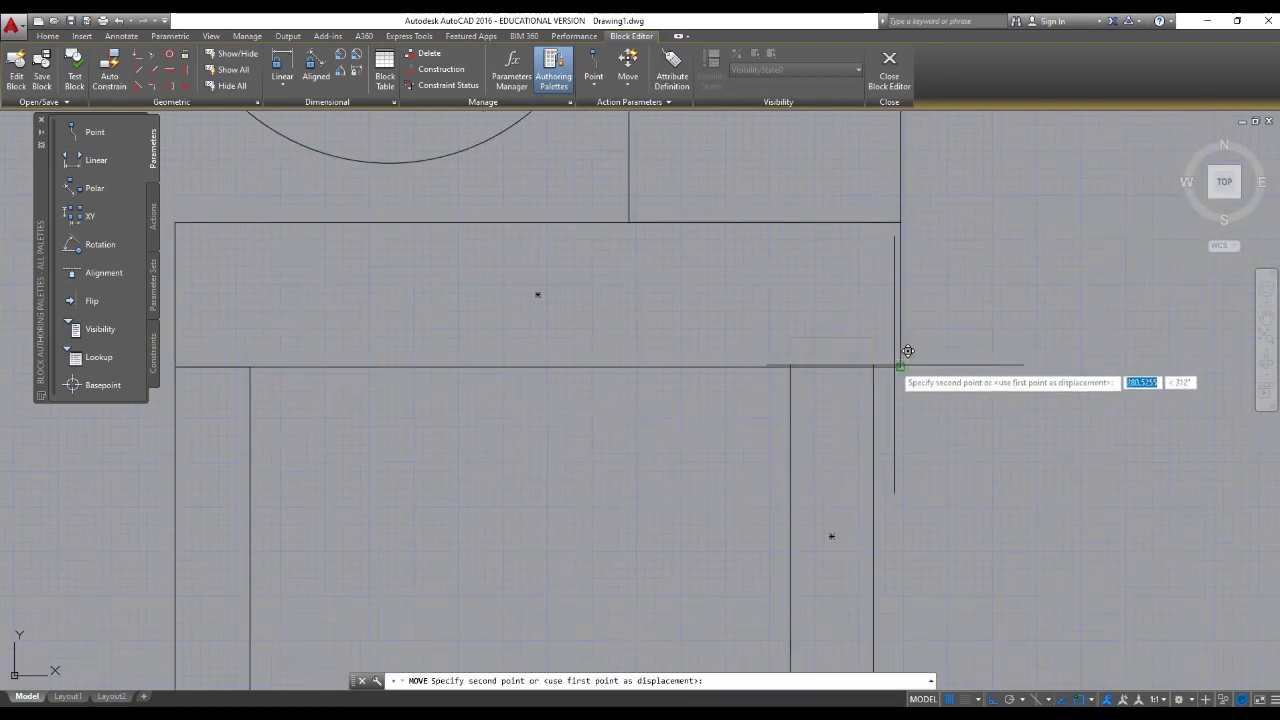
{"action": "left_click", "coordinate": [900, 366]}
{"action": "scroll", "coordinate": [894, 363], "scroll_direction": "down", "scroll_amount": 3}
{"action": "left_click", "coordinate": [892, 439]}
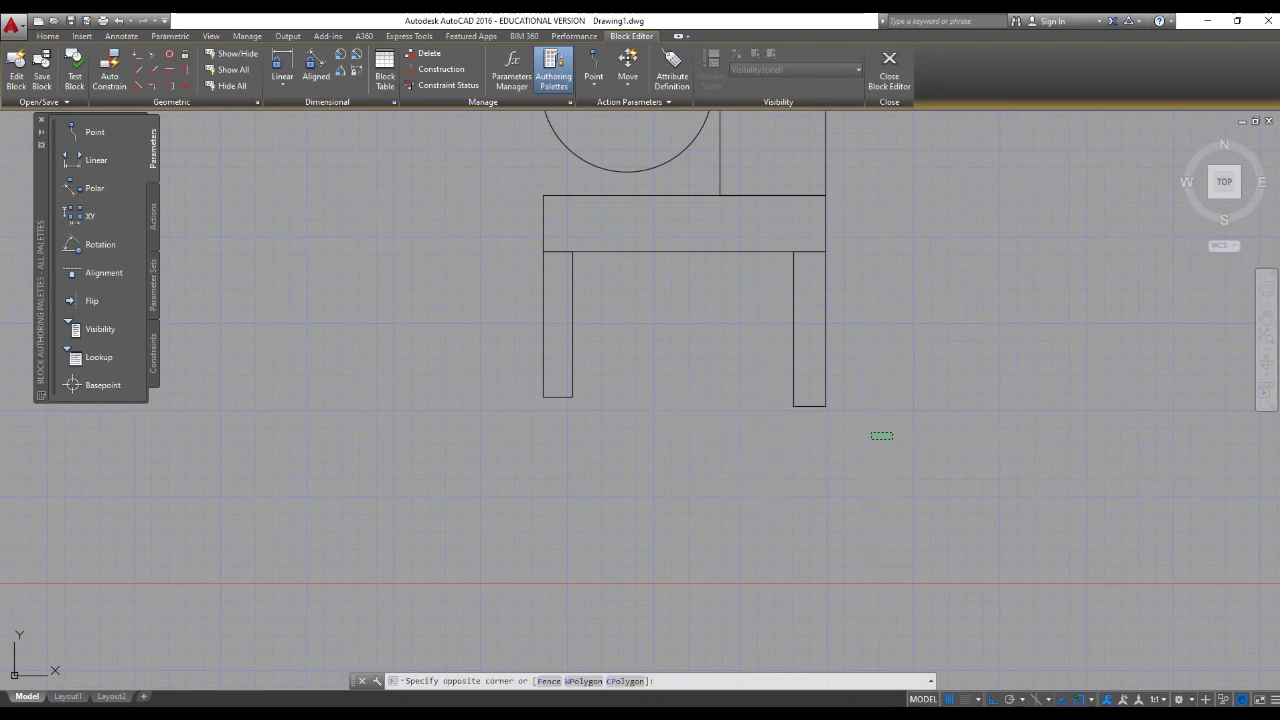
Stretch the right leg's lower end vertically until it aligns with the bottom of the left leg
{"action": "left_click", "coordinate": [698, 402]}
{"action": "type", "text": "s"}
{"action": "key", "text": "Return"}
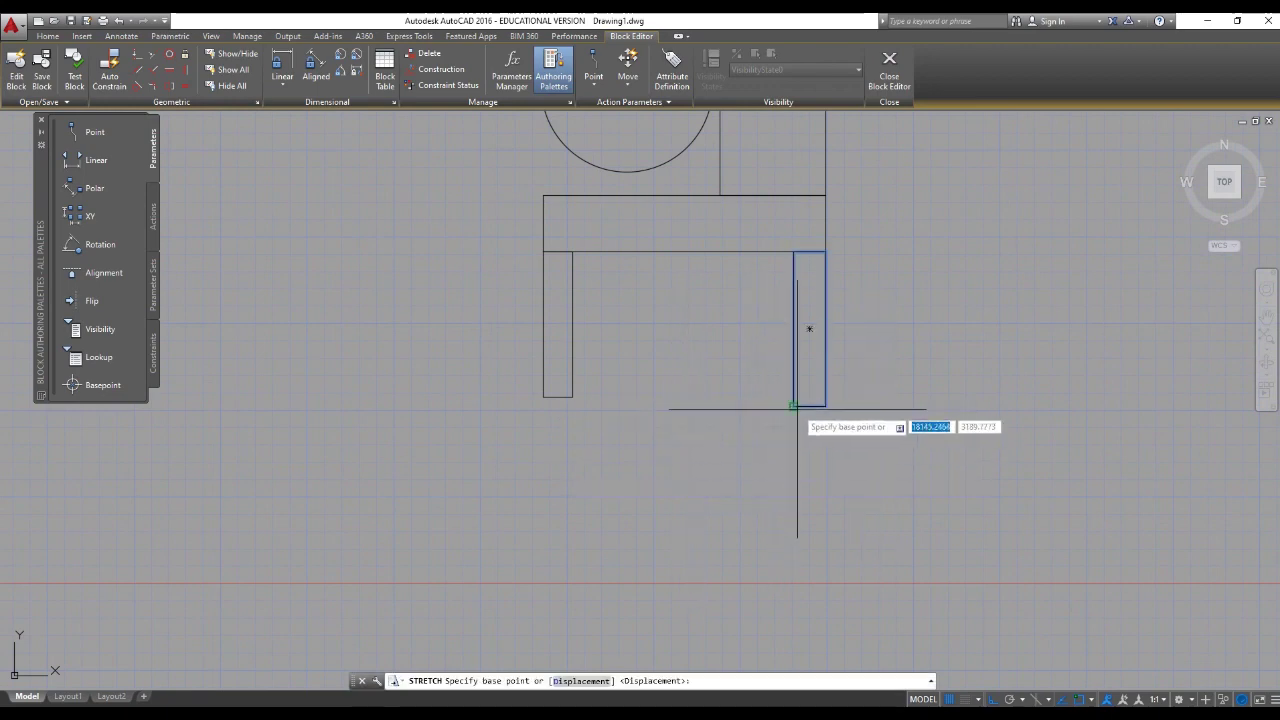
{"action": "left_click", "coordinate": [809, 328]}
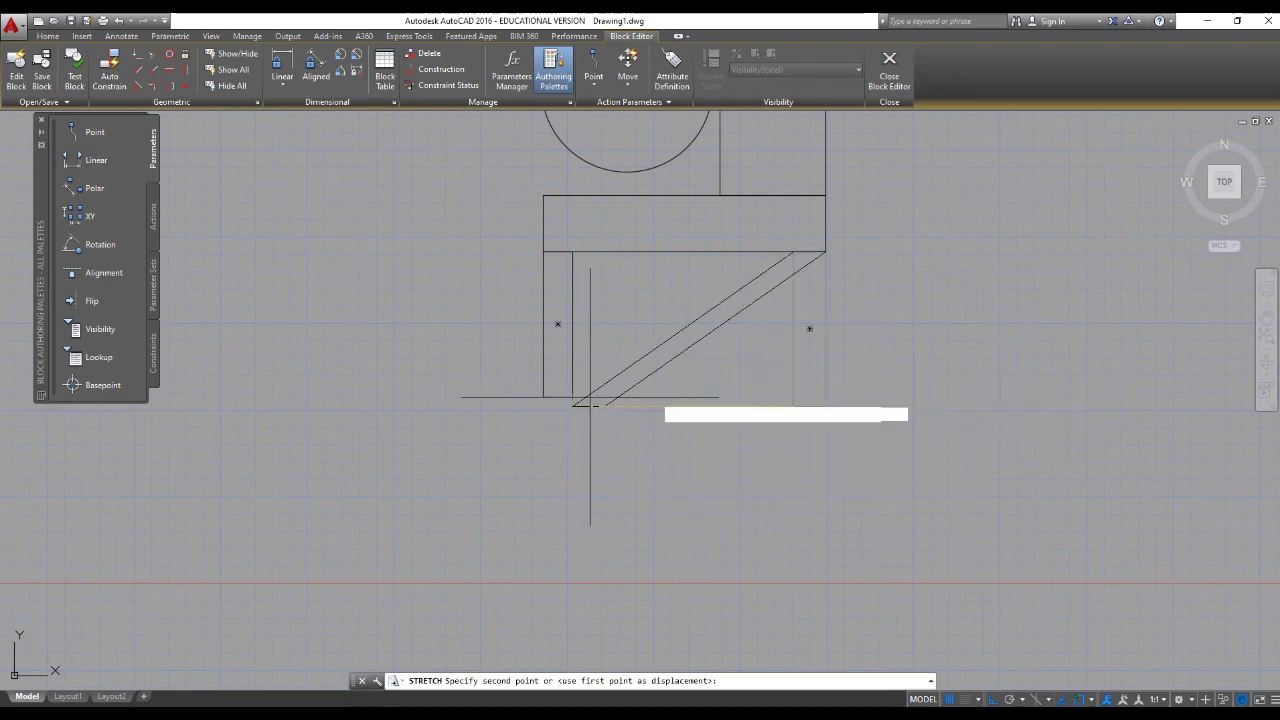
{"action": "left_click", "coordinate": [790, 396]}
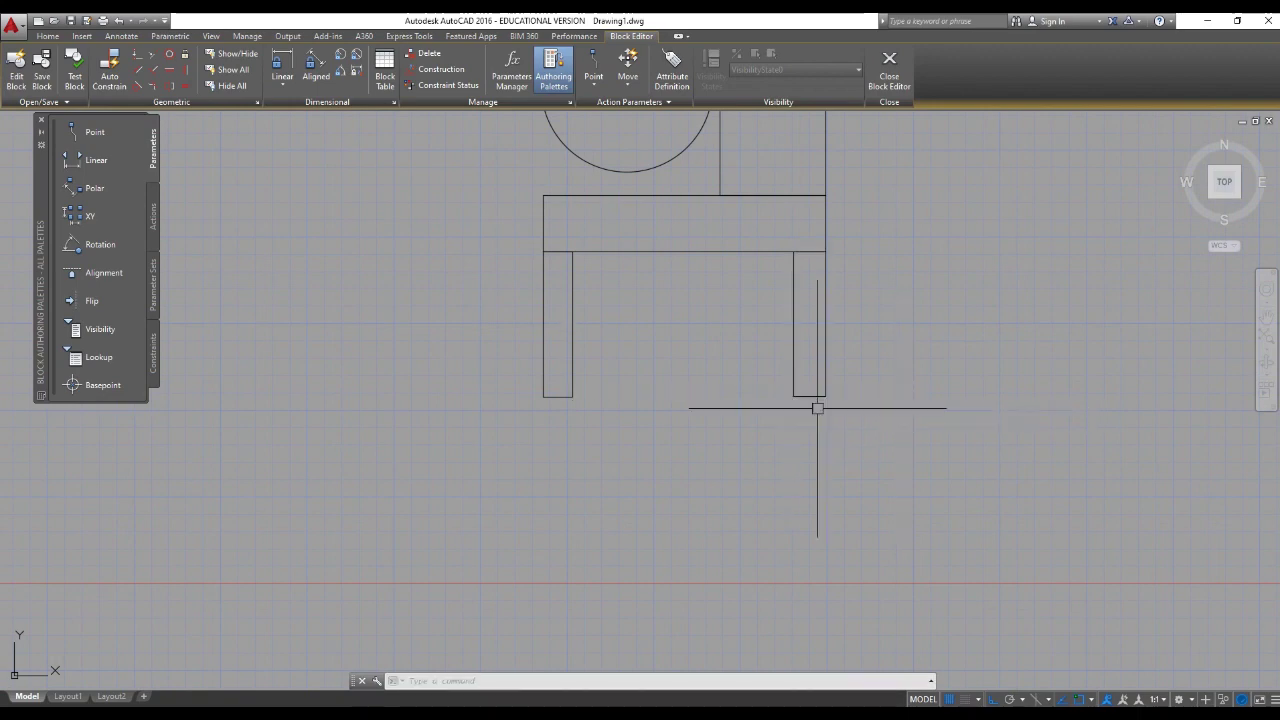
Close the Block Editor and save the changes to the meja rias block
{"action": "scroll", "coordinate": [790, 395], "scroll_direction": "up", "scroll_amount": 2}
{"action": "scroll", "coordinate": [765, 430], "scroll_direction": "down", "scroll_amount": 4}
{"action": "middle_click_drag", "start_coordinate": [759, 468], "coordinate": [713, 516]}
{"action": "scroll", "coordinate": [743, 463], "scroll_direction": "up", "scroll_amount": 2}
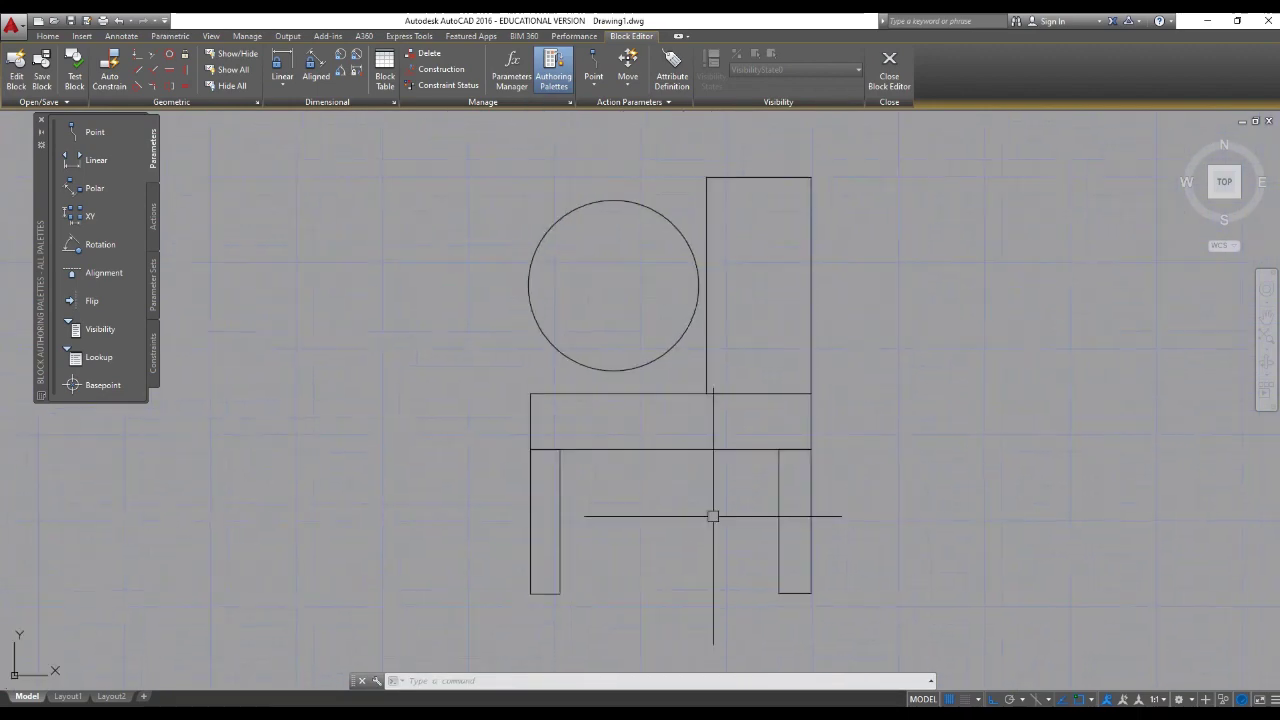
{"action": "middle_click_drag", "start_coordinate": [474, 414], "coordinate": [406, 414]}
{"action": "right_click", "coordinate": [389, 341]}
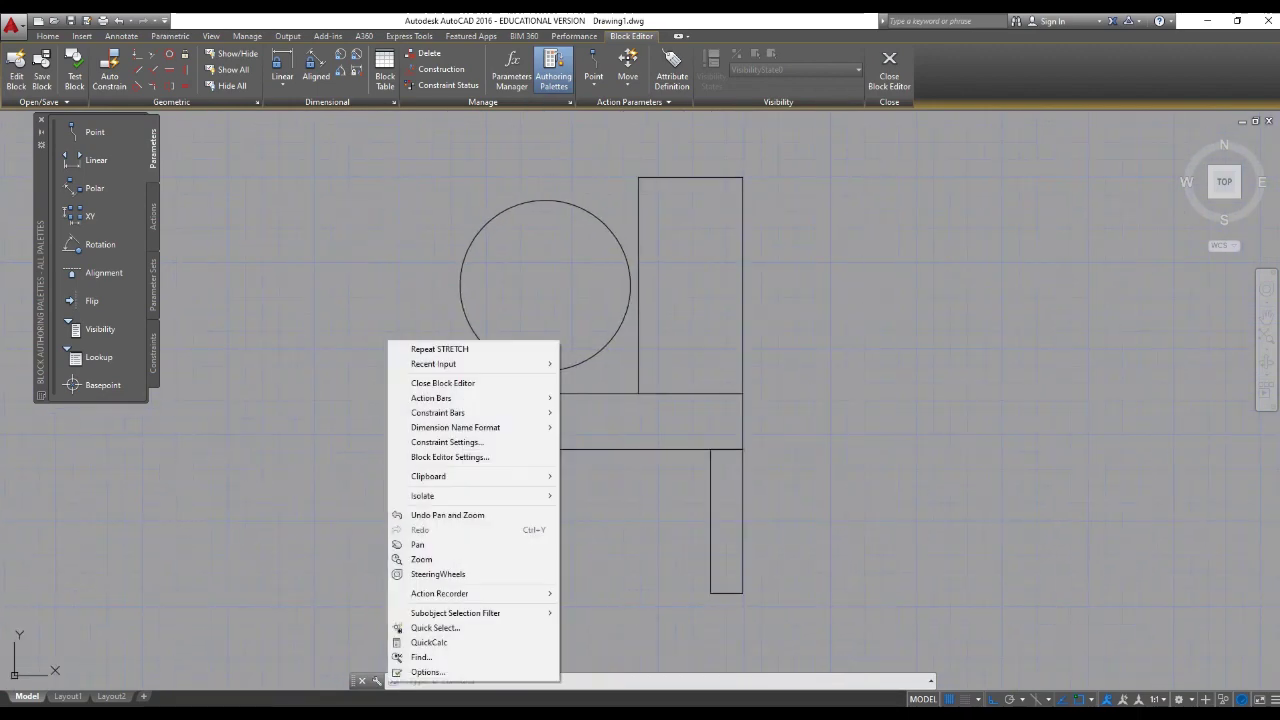
{"action": "left_click", "coordinate": [443, 383]}
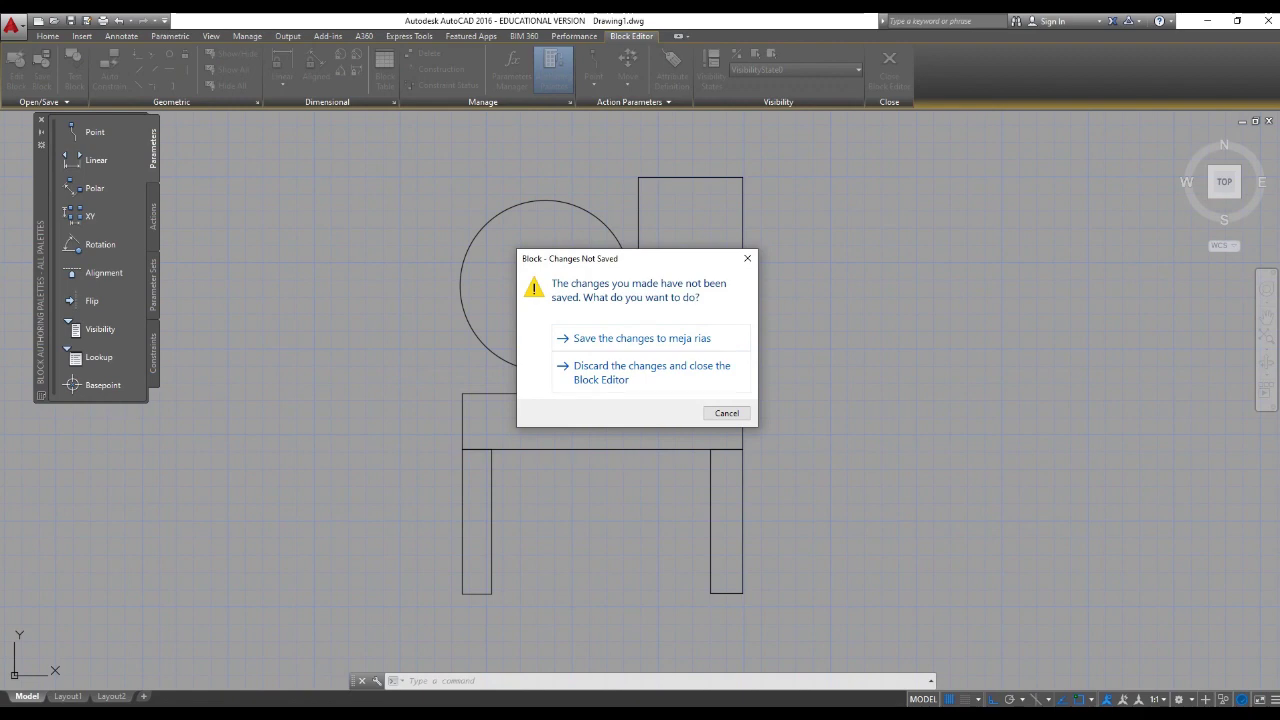
{"action": "left_click", "coordinate": [606, 338]}
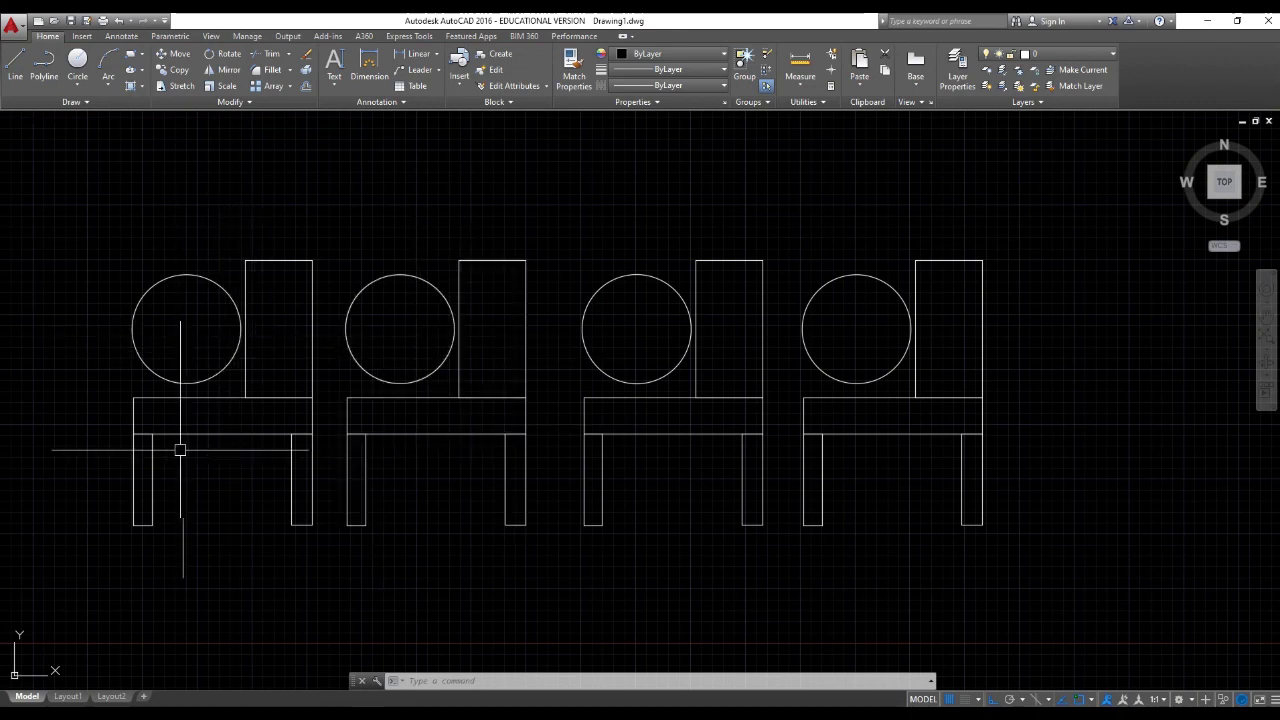
Open the meja rias definition from the block list in the Block Editor and close it without making changes
{"action": "middle_click_drag", "start_coordinate": [489, 431], "coordinate": [489, 450]}
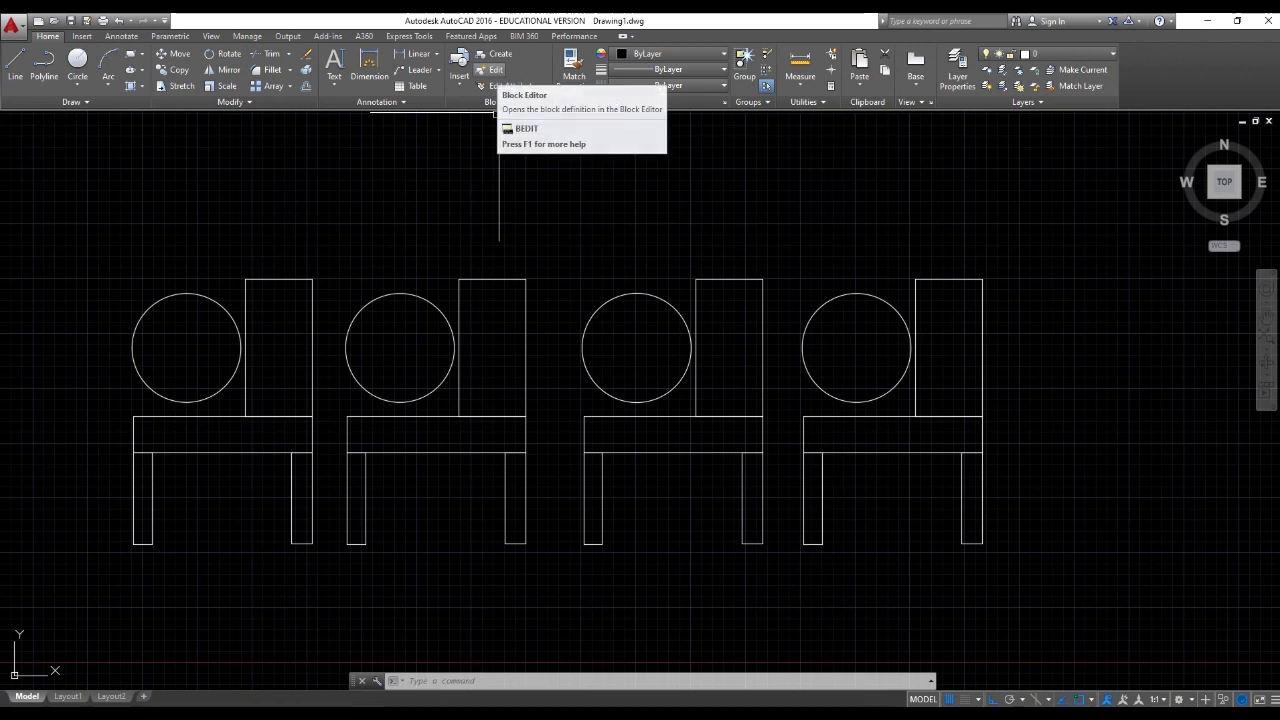
{"action": "left_click", "coordinate": [495, 70]}
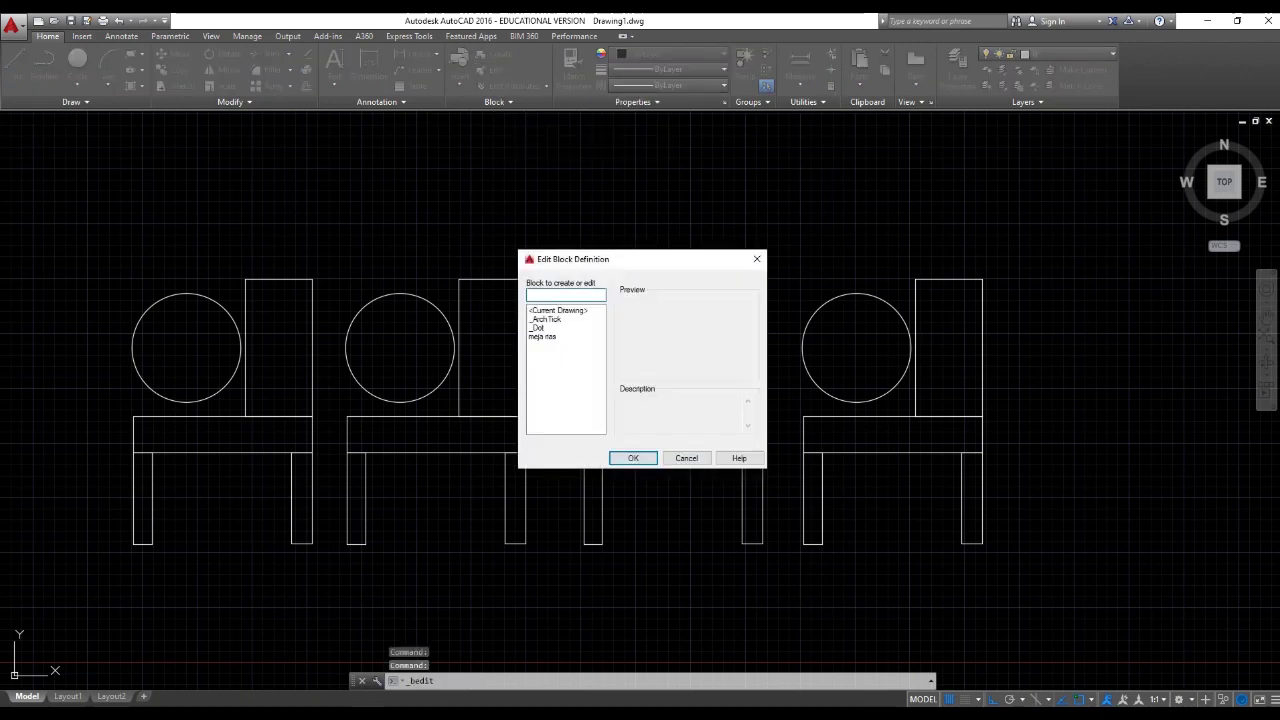
{"action": "left_click", "coordinate": [542, 336]}
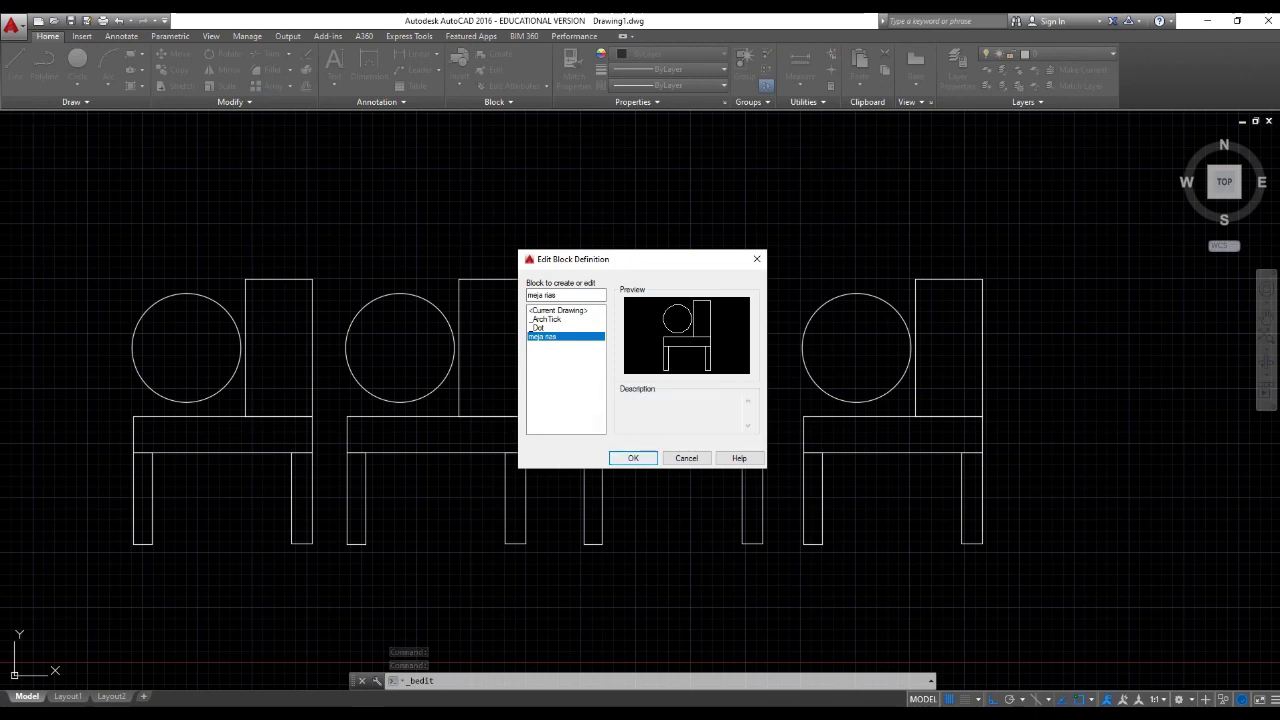
{"action": "left_click", "coordinate": [633, 458]}
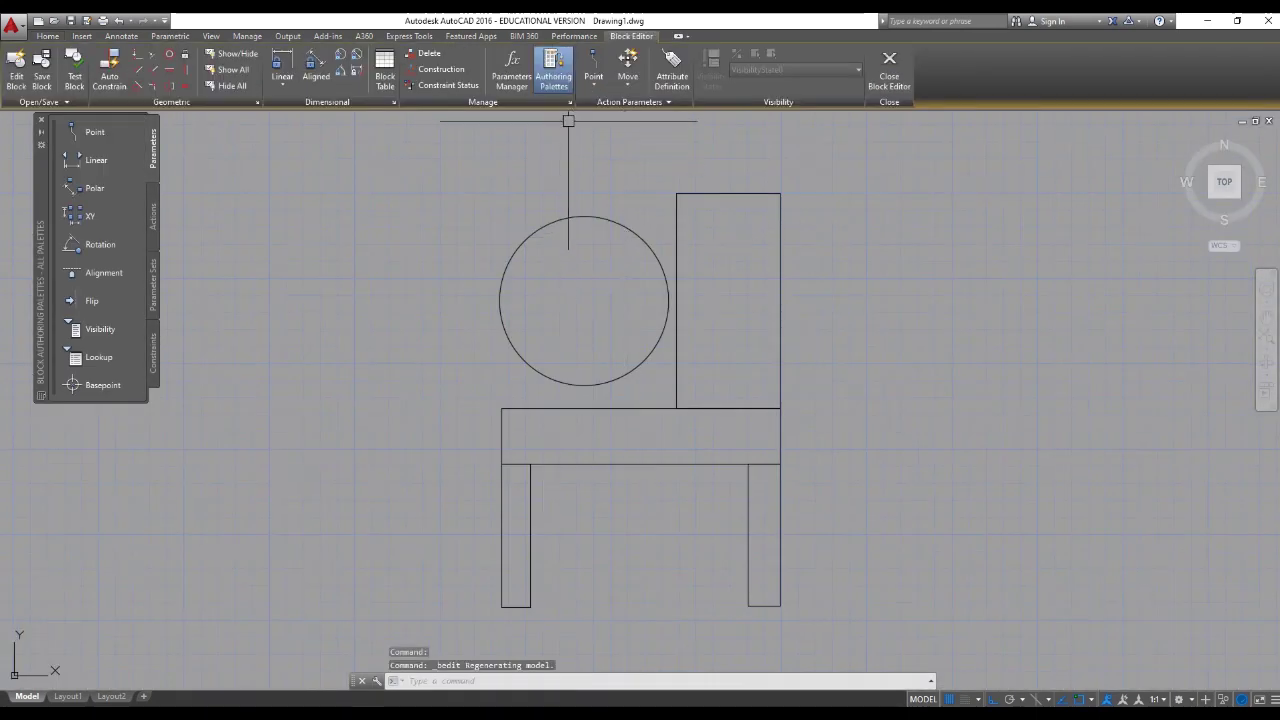
{"action": "key", "text": "Escape"}
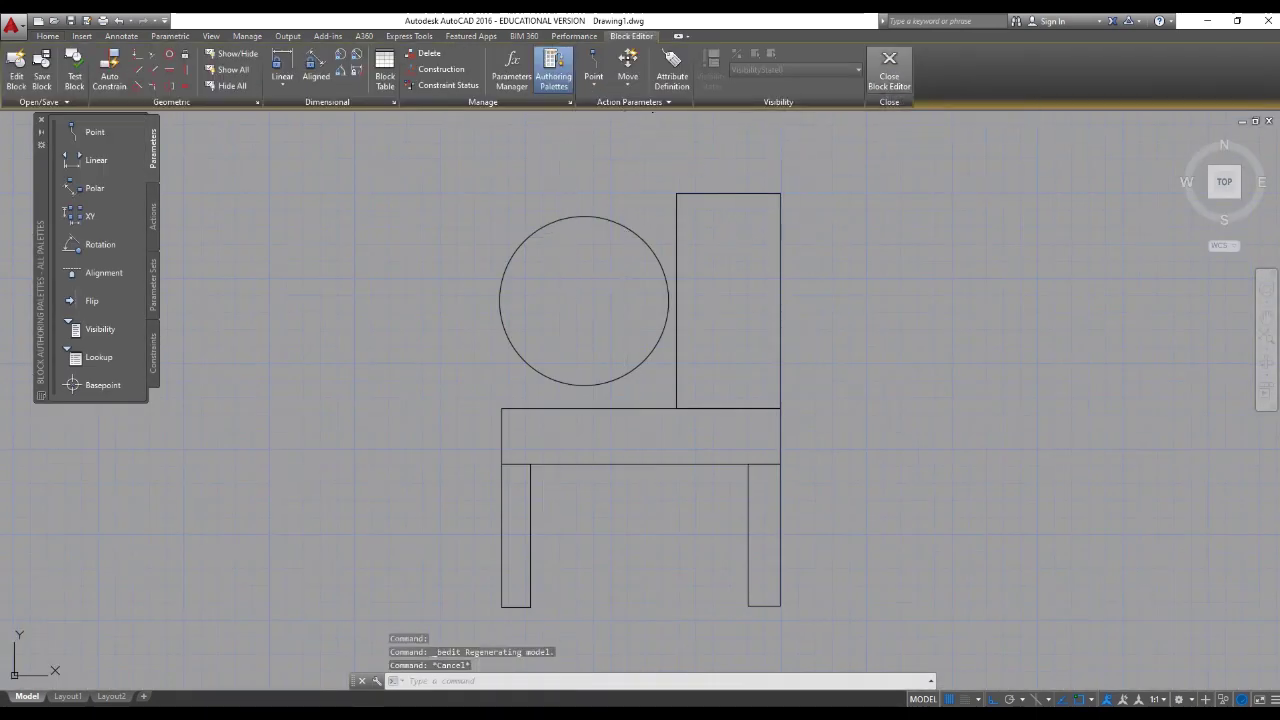
{"action": "left_click", "coordinate": [889, 72]}
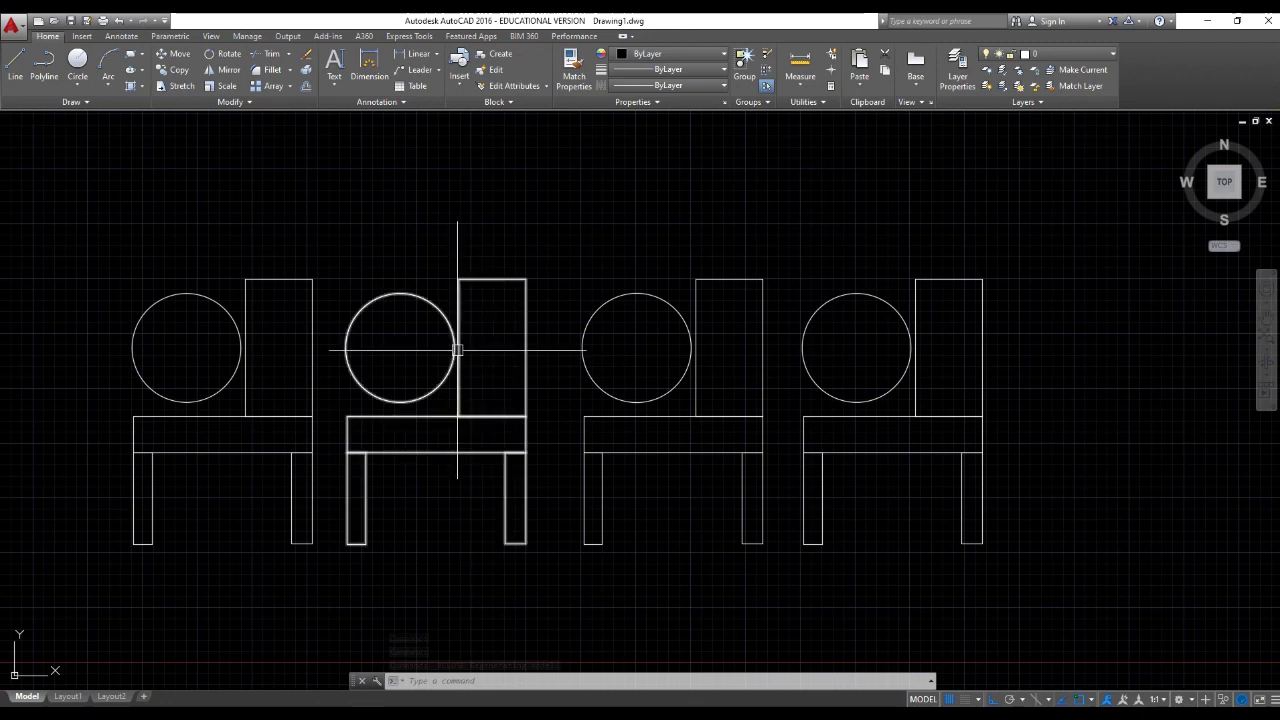
Open the second block from the left for in-place editing, with all nested objects selected automatically
{"action": "left_click", "coordinate": [458, 288]}
{"action": "right_click", "coordinate": [458, 300]}
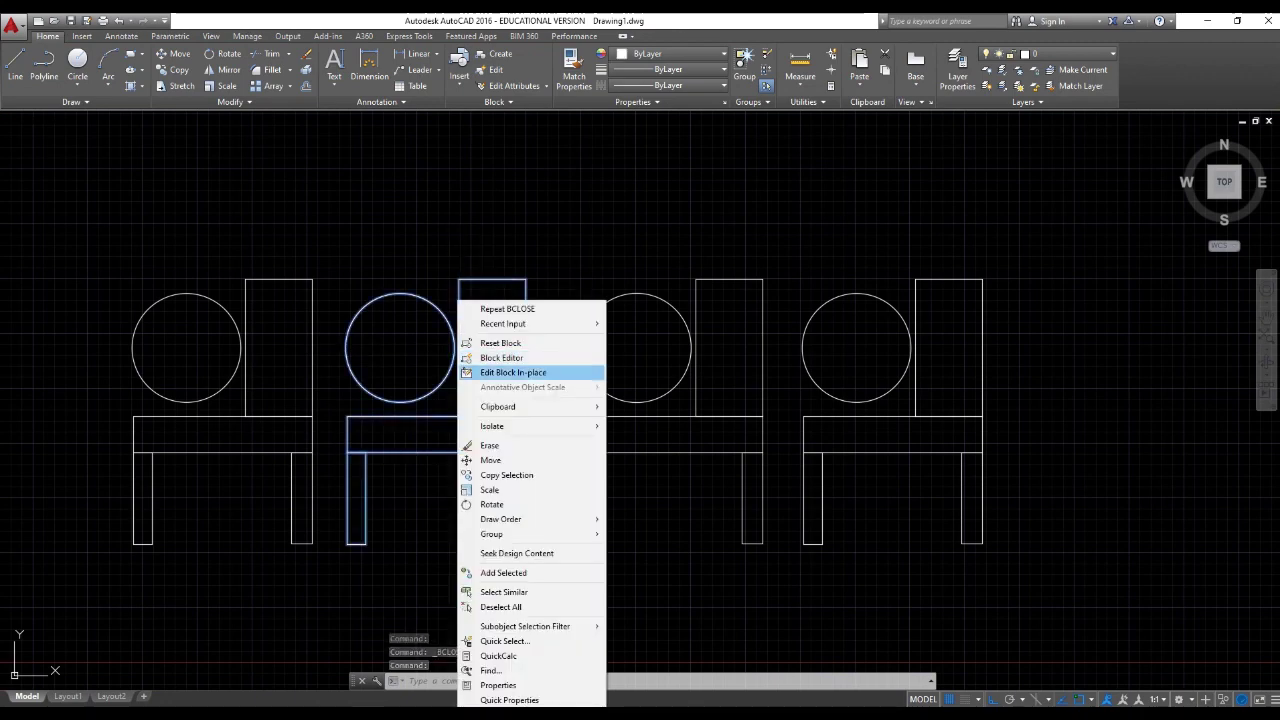
{"action": "left_click", "coordinate": [513, 372]}
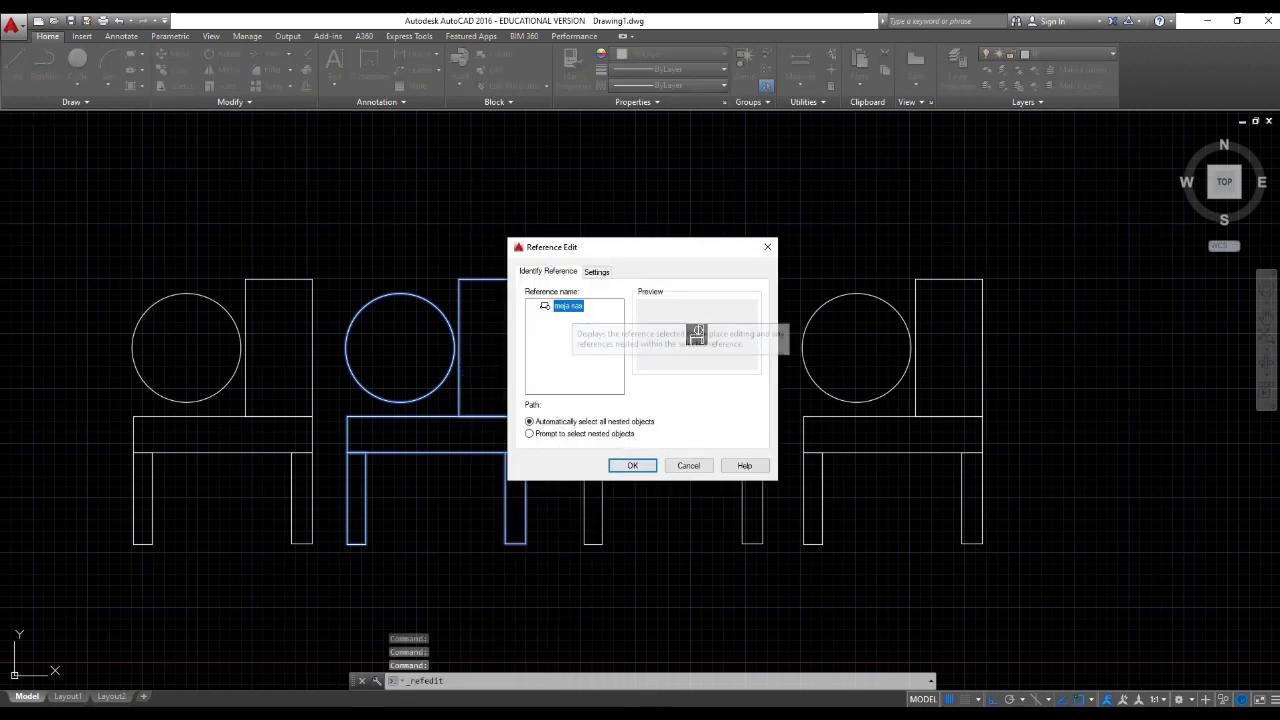
{"action": "left_click", "coordinate": [640, 463]}
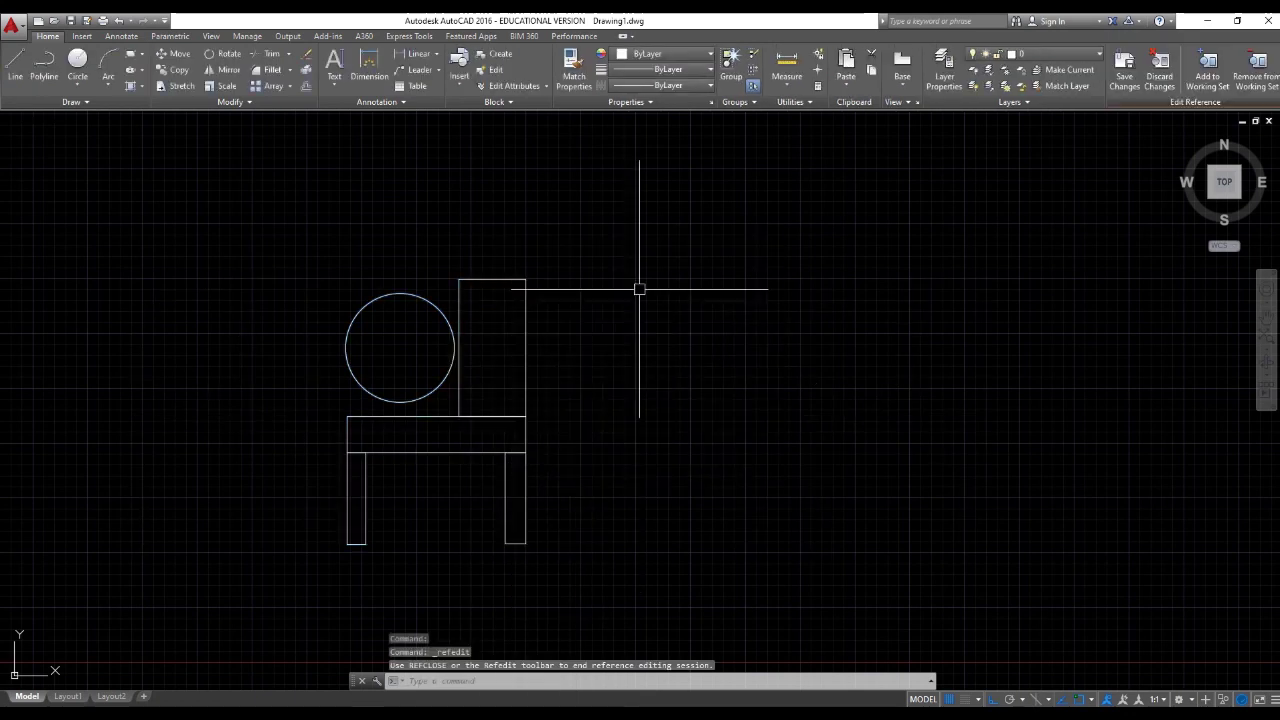
Move the circle horizontally to the right so its centre lies on the backrest's left edge
{"action": "left_click", "coordinate": [416, 395]}
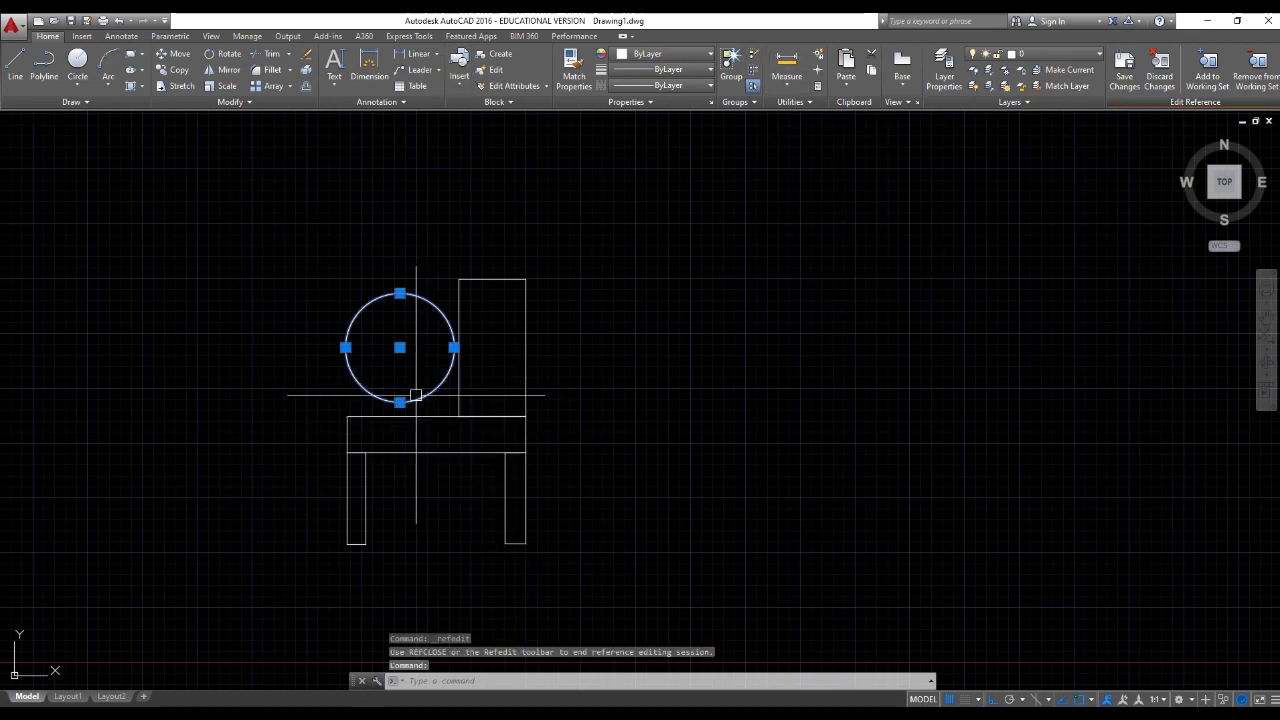
{"action": "type", "text": "m"}
{"action": "key", "text": "Return"}
{"action": "left_click", "coordinate": [410, 381]}
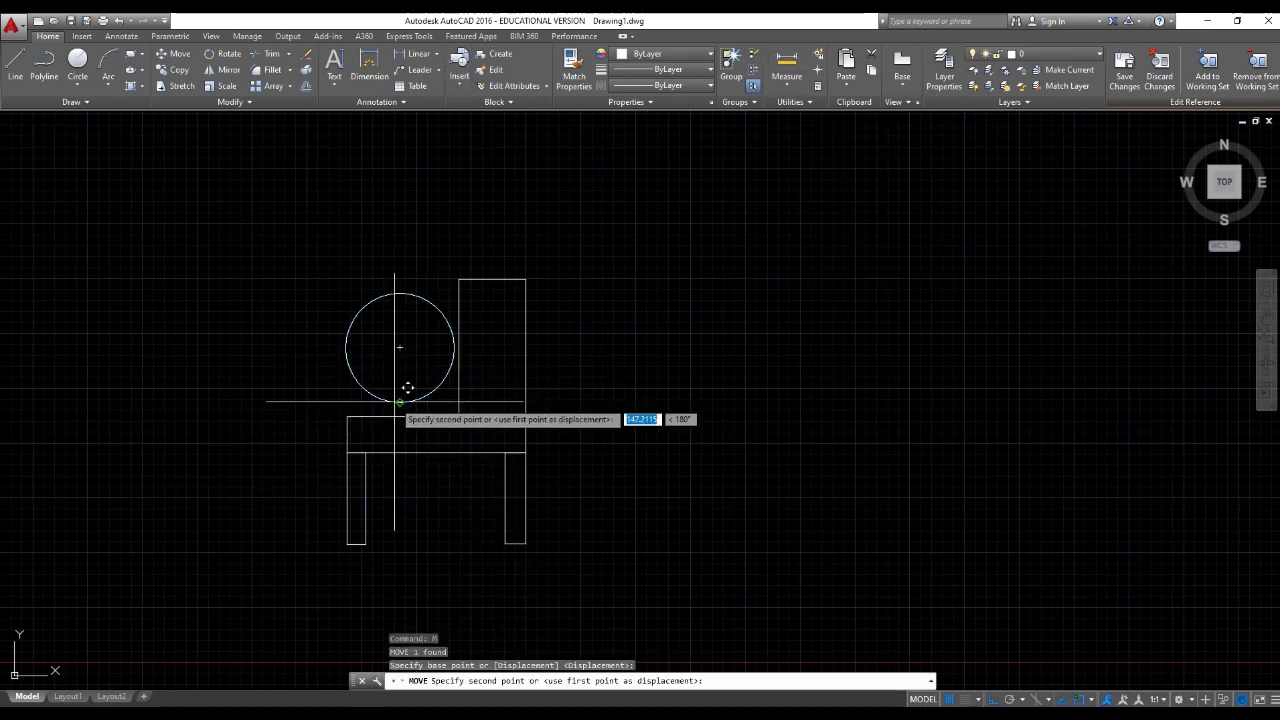
{"action": "left_click", "coordinate": [471, 386]}
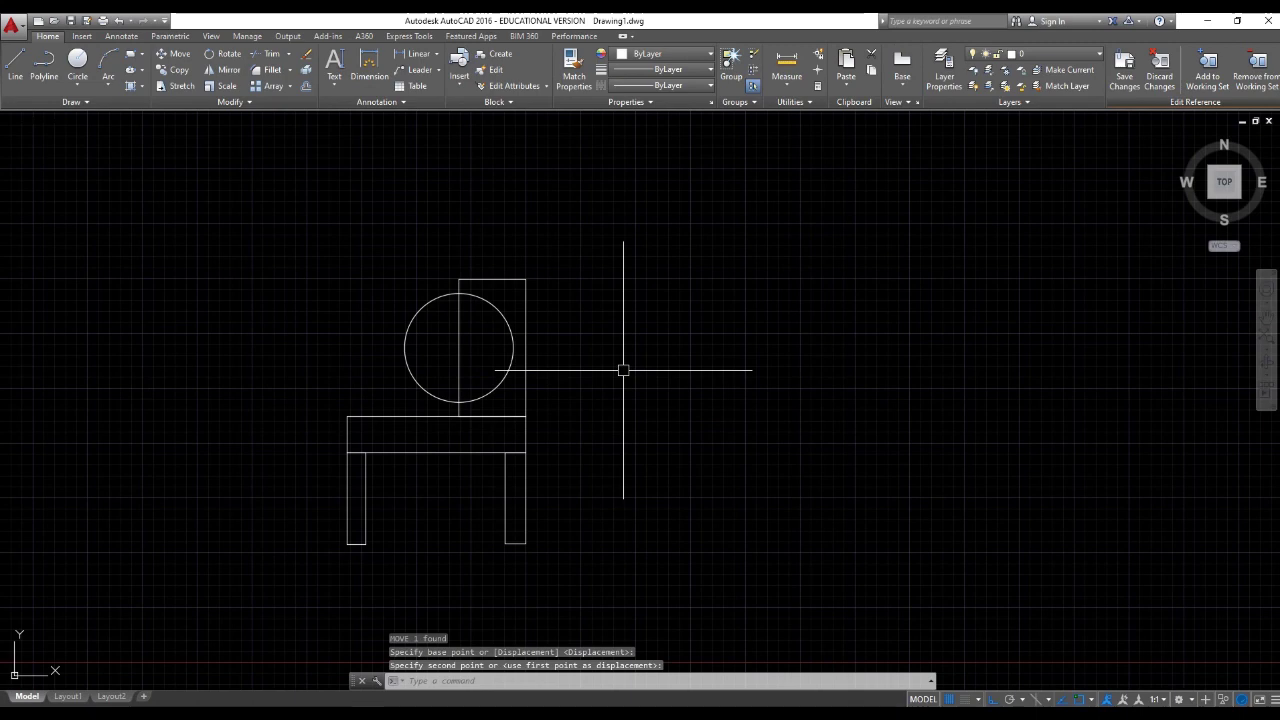
Close the in-place editing session and save the reference edits to the block
{"action": "right_click", "coordinate": [615, 349]}
{"action": "mouse_move", "coordinate": [700, 391]}
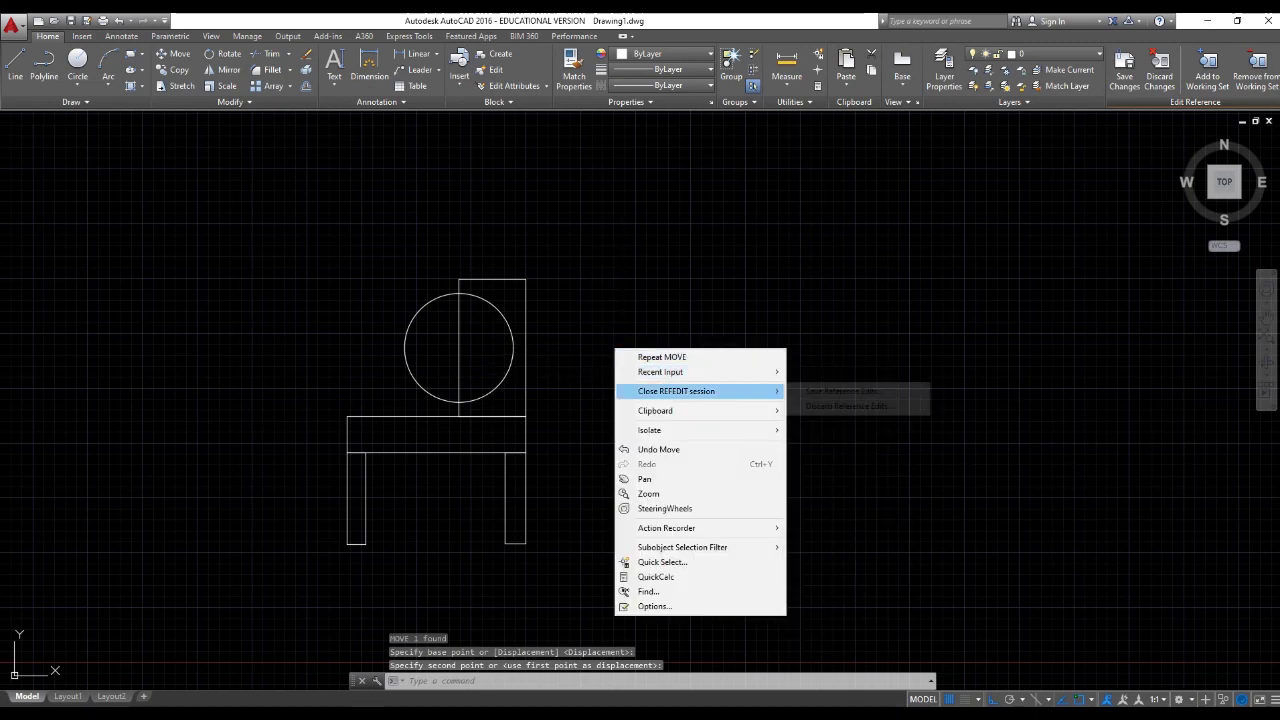
{"action": "left_click", "coordinate": [845, 391]}
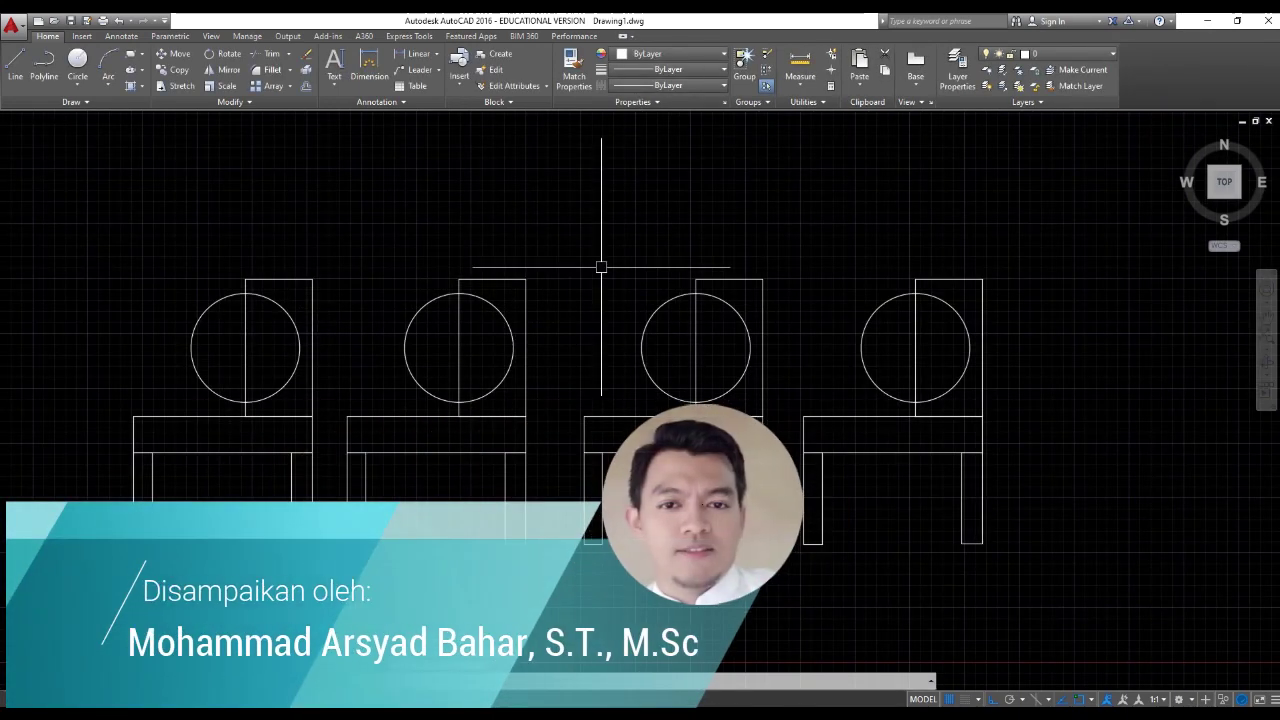
{"action": "left_click", "coordinate": [518, 286]}
{"action": "right_click", "coordinate": [522, 287]}
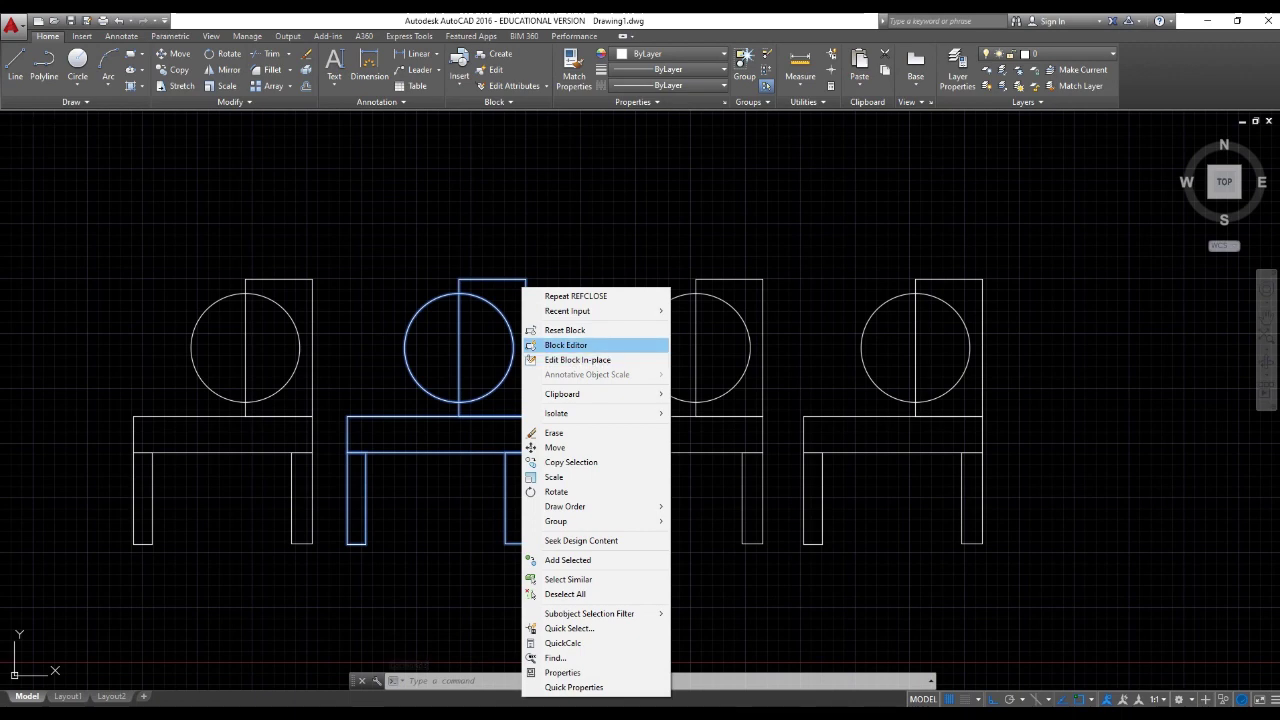
{"action": "key", "text": "Escape"}
{"action": "key", "text": "Escape"}
{"action": "key", "text": "Escape"}
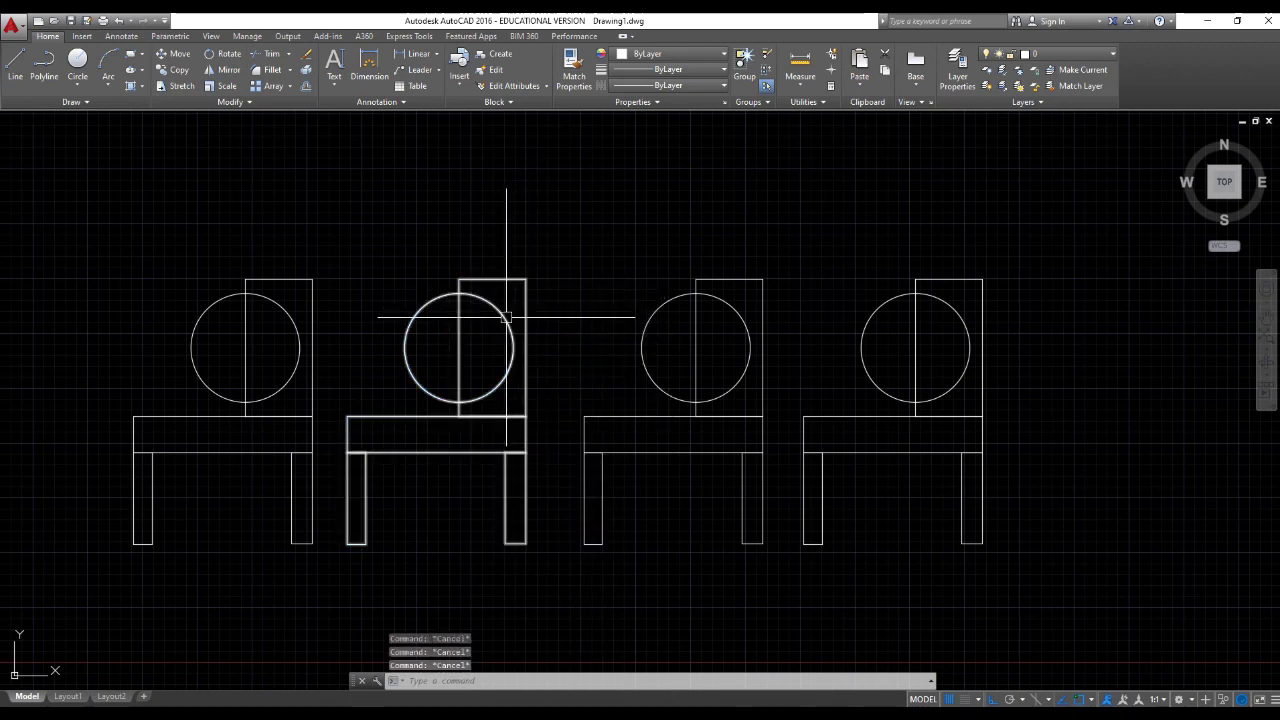
Explode the second block from the left into its component objects
{"action": "left_click", "coordinate": [504, 314]}
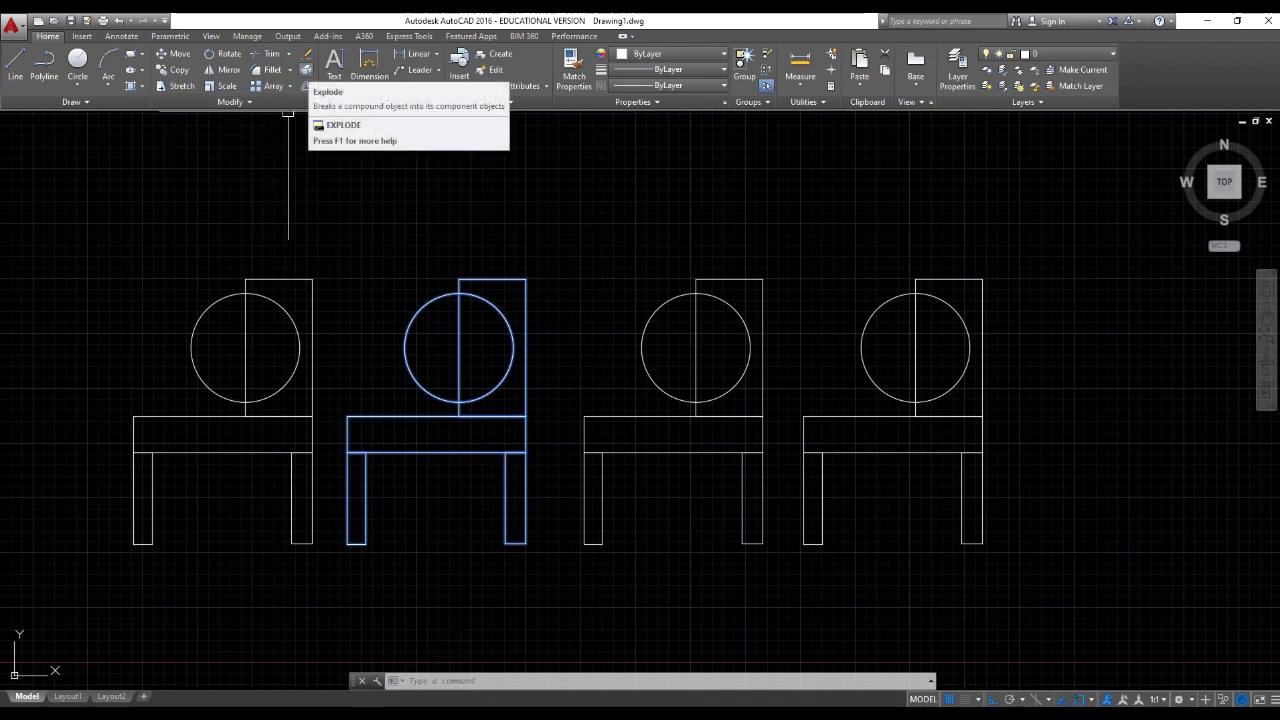
{"action": "key", "text": "Escape"}
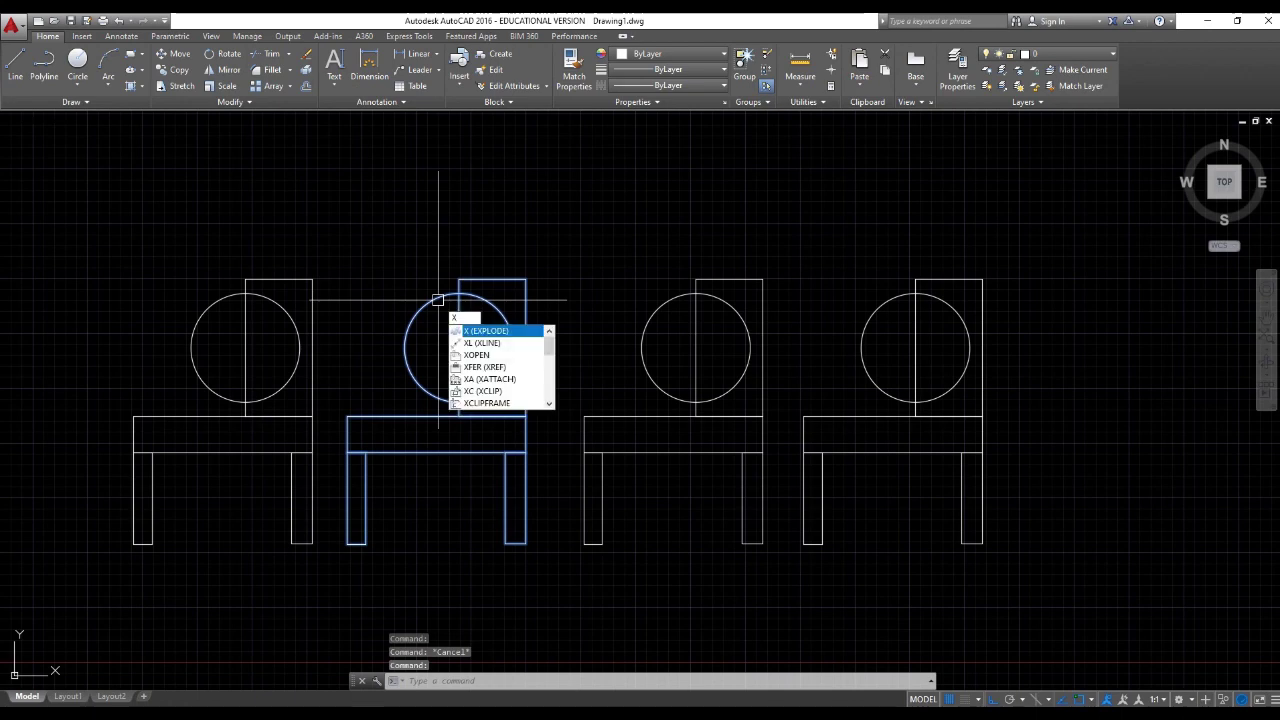
{"action": "key", "text": "Return"}
Move the exploded figure's circle horizontally left until it clears the backrest
{"action": "left_click", "coordinate": [438, 300]}
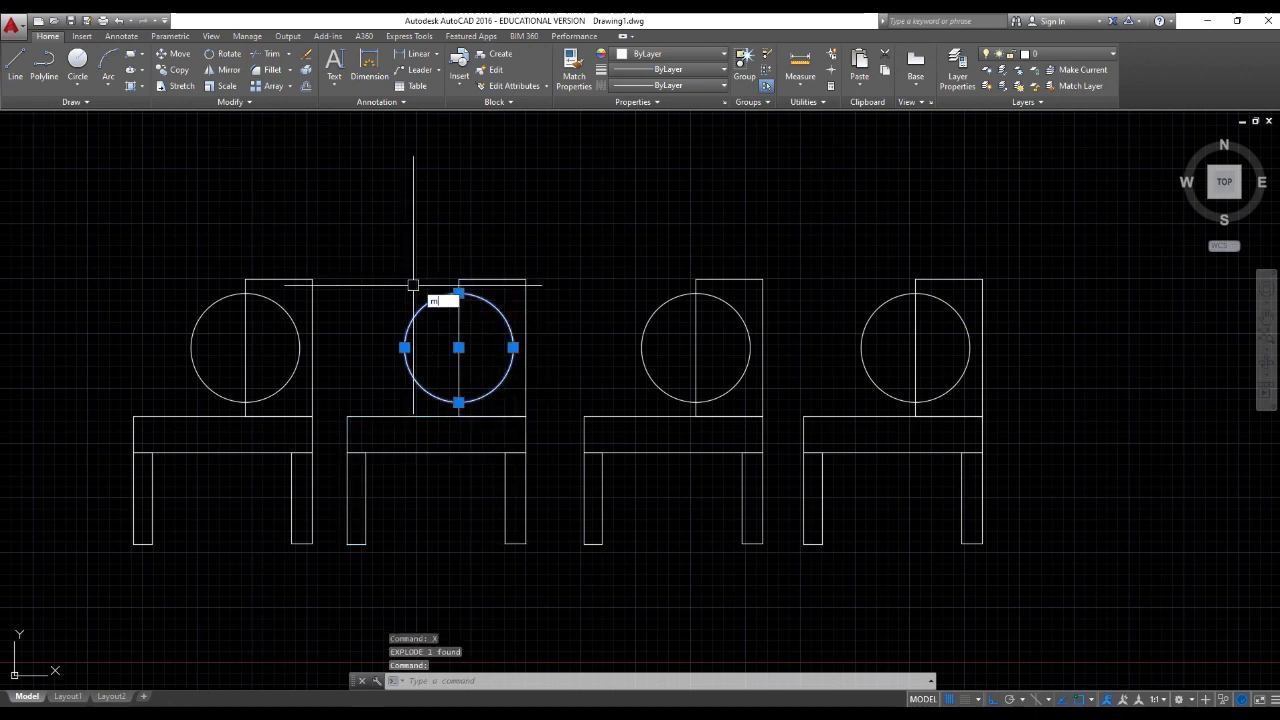
{"action": "key", "text": "Return"}
{"action": "left_click", "coordinate": [413, 285]}
{"action": "left_click", "coordinate": [355, 280]}
{"action": "key", "text": "Escape"}
Select the three unexploded figures to check that each is still a single block, and clear the selection
{"action": "left_click", "coordinate": [650, 282]}
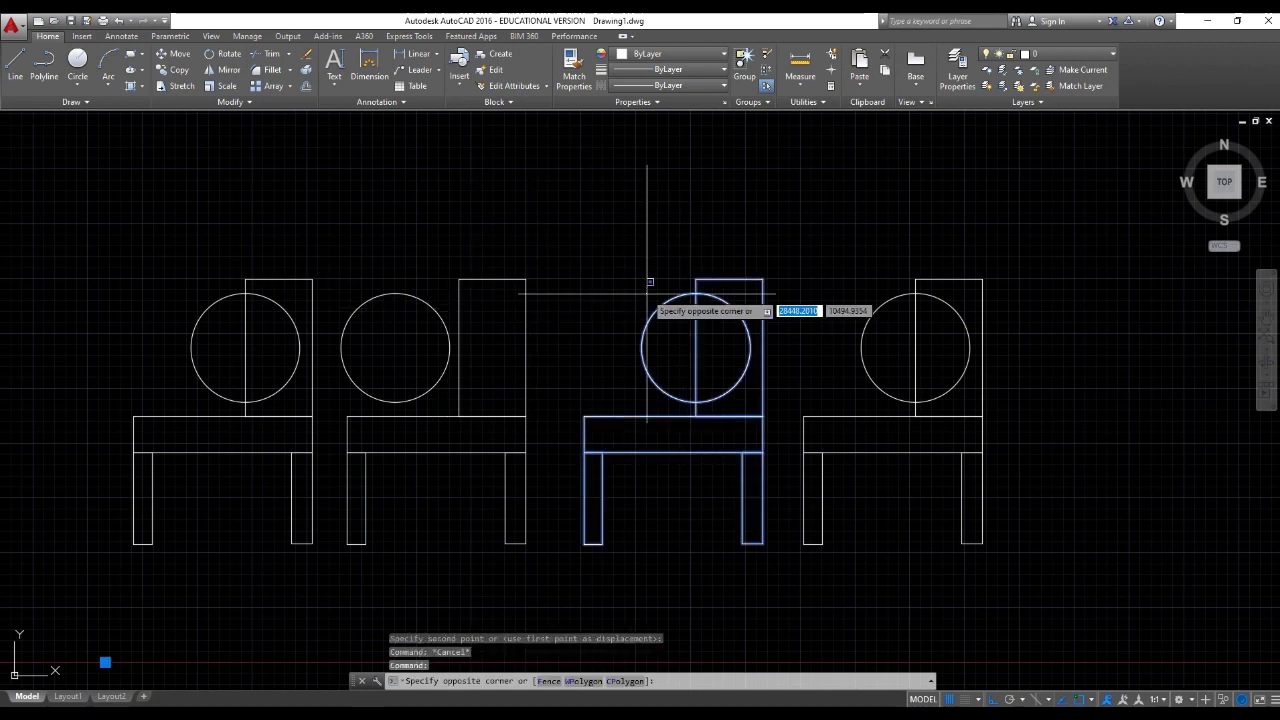
{"action": "key", "text": "Escape"}
{"action": "left_click", "coordinate": [300, 279]}
{"action": "left_click", "coordinate": [923, 300]}
{"action": "left_click", "coordinate": [611, 317]}
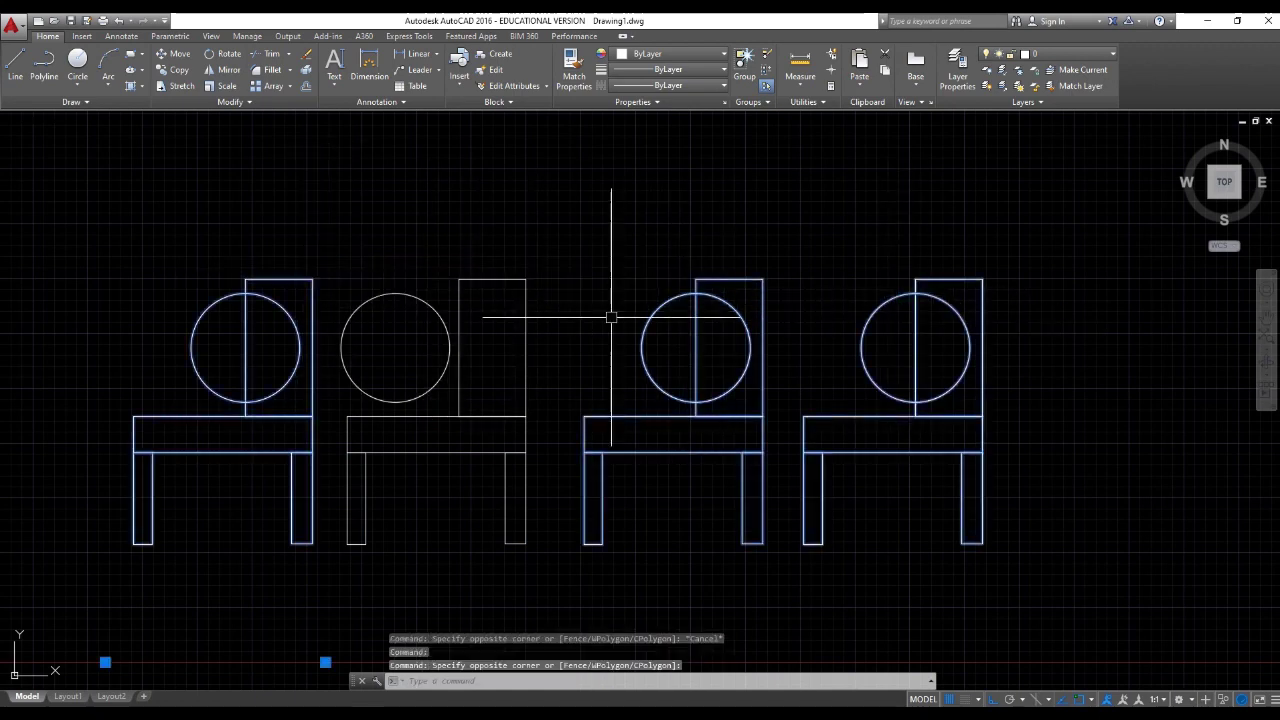
{"action": "key", "text": "Escape"}
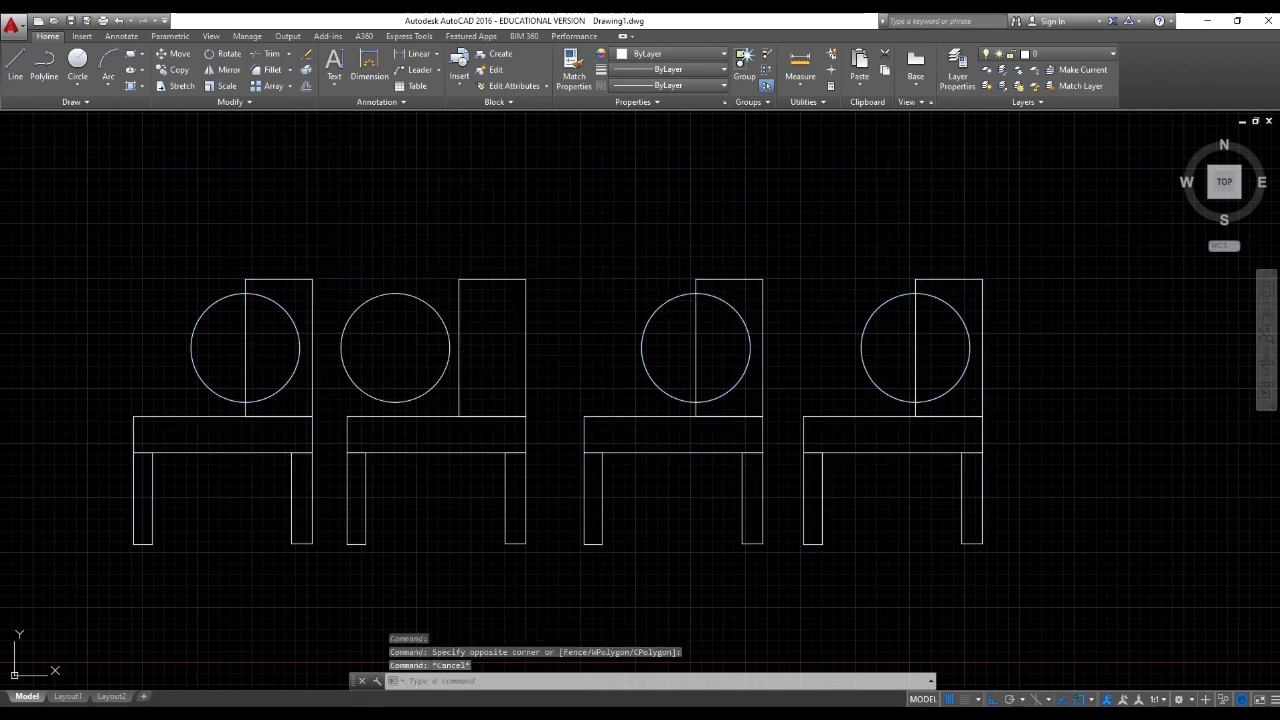
Undo the circle's move and explode the second figure's backrest rectangle into separate lines
{"action": "key", "text": "ctrl+z"}
{"action": "left_click", "coordinate": [512, 280]}
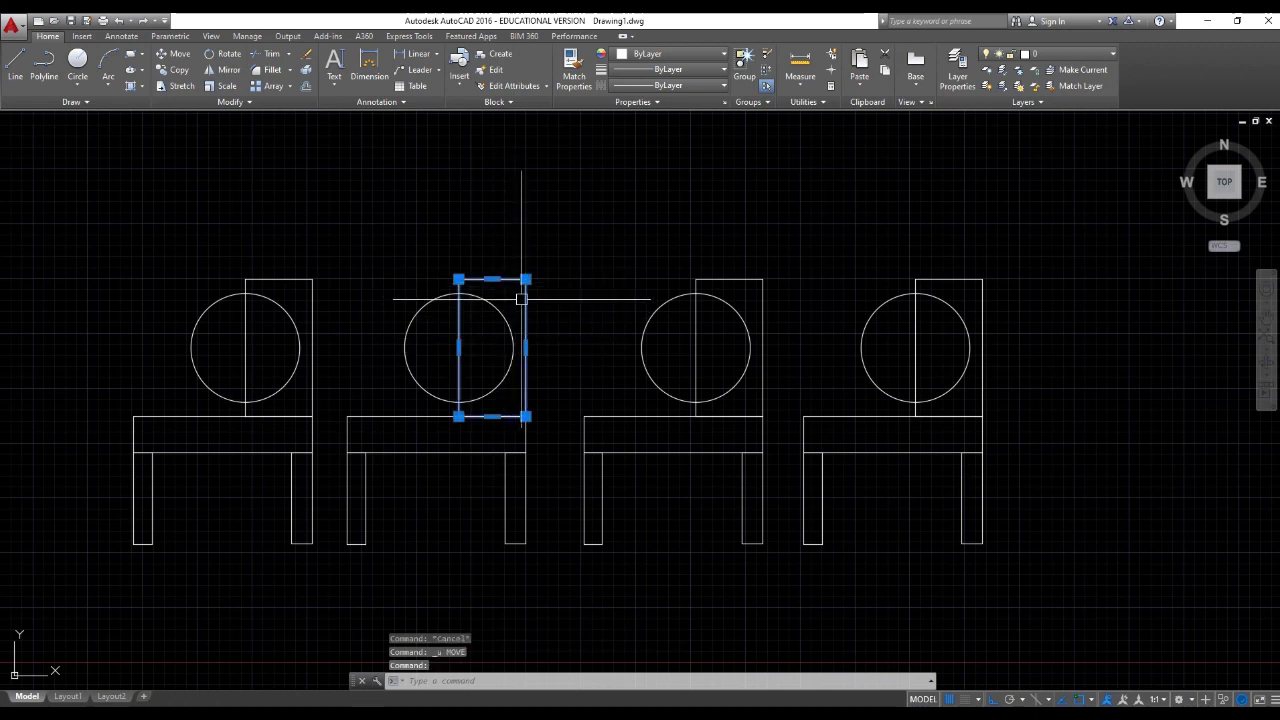
{"action": "type", "text": "x"}
{"action": "key", "text": "Return"}
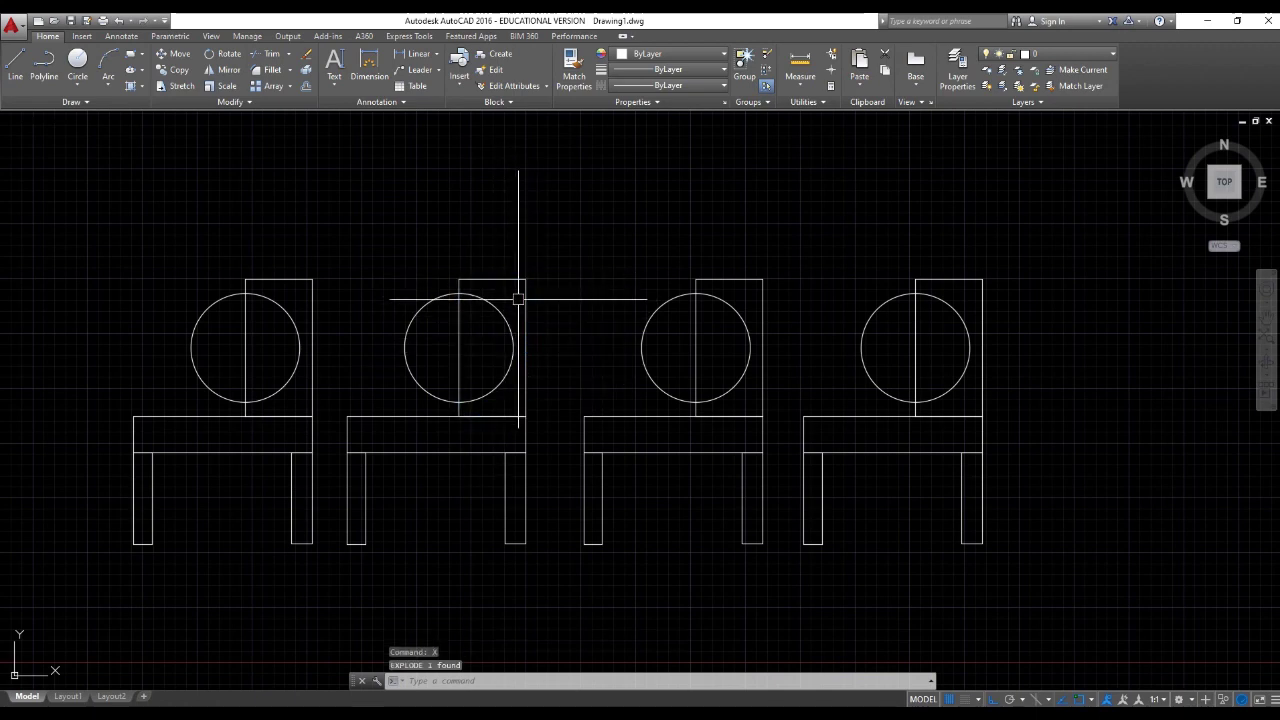
Select the exploded backrest's edges one by one to check that they are separate lines, and clear the selection
{"action": "left_click", "coordinate": [500, 279]}
{"action": "left_click", "coordinate": [458, 315]}
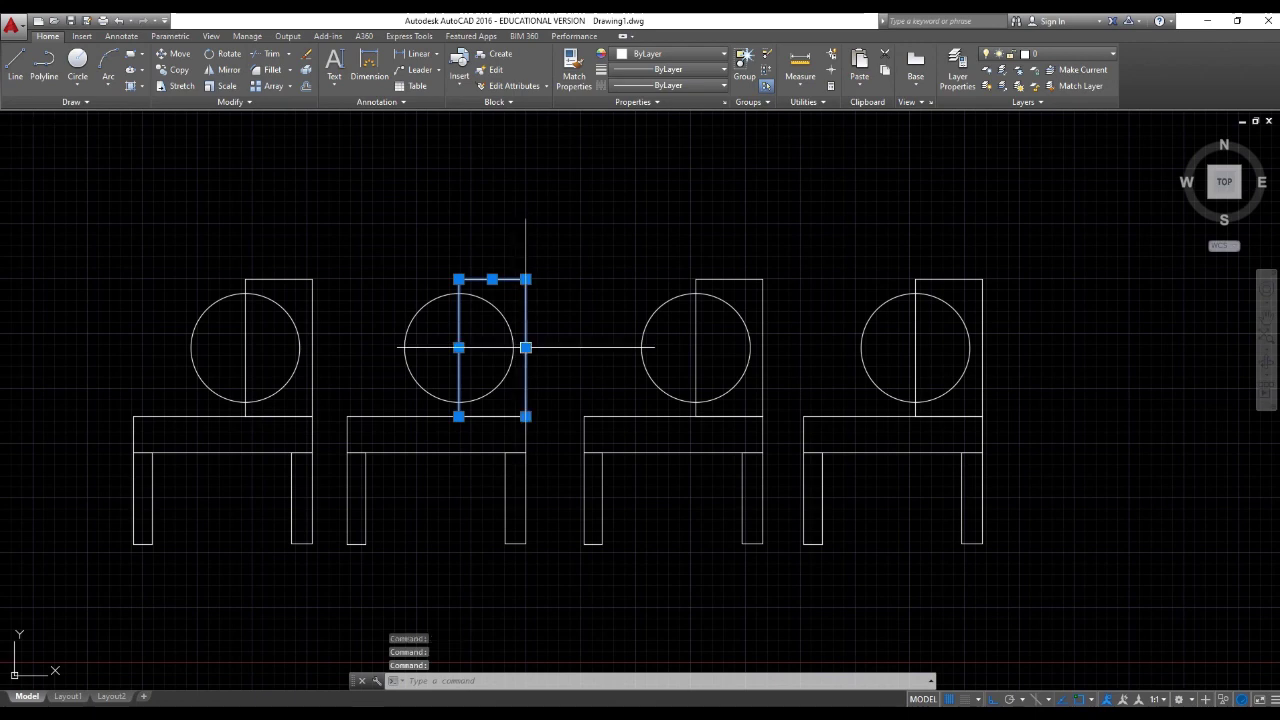
{"action": "key", "text": "Escape"}
{"action": "left_click", "coordinate": [492, 280]}
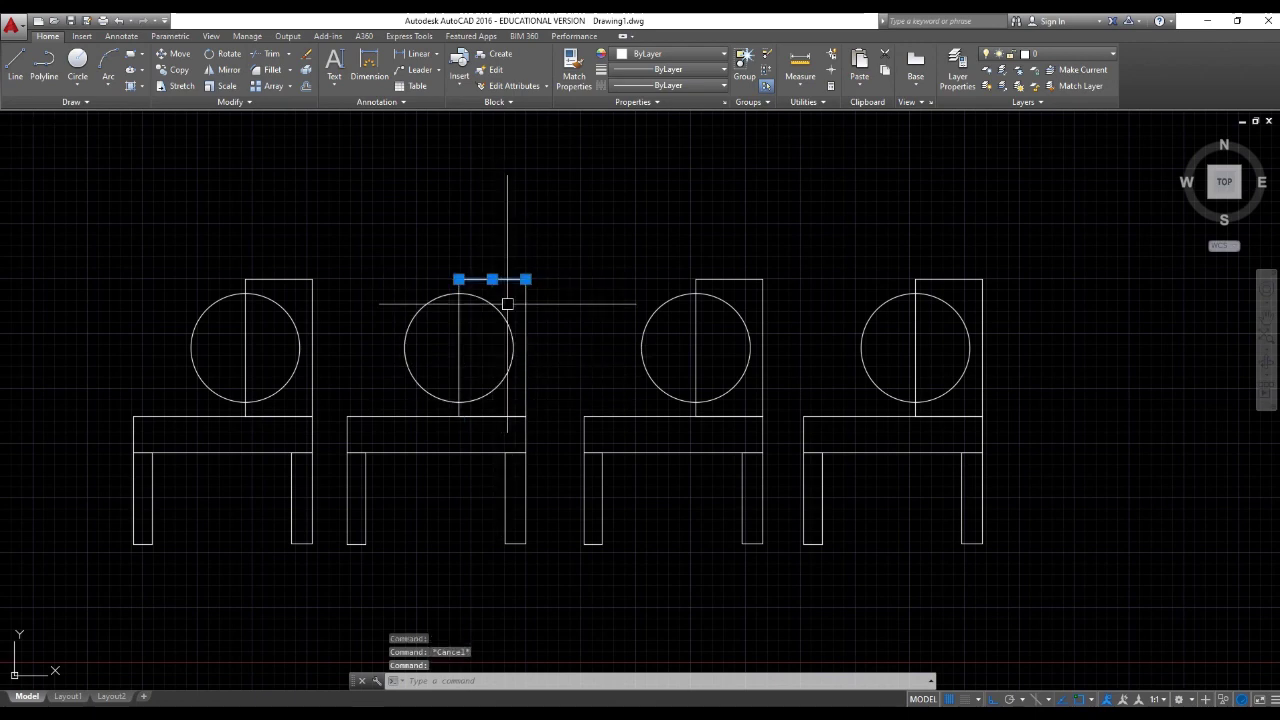
{"action": "type", "text": "tr"}
{"action": "key", "text": "Return"}
{"action": "key", "text": "Escape"}
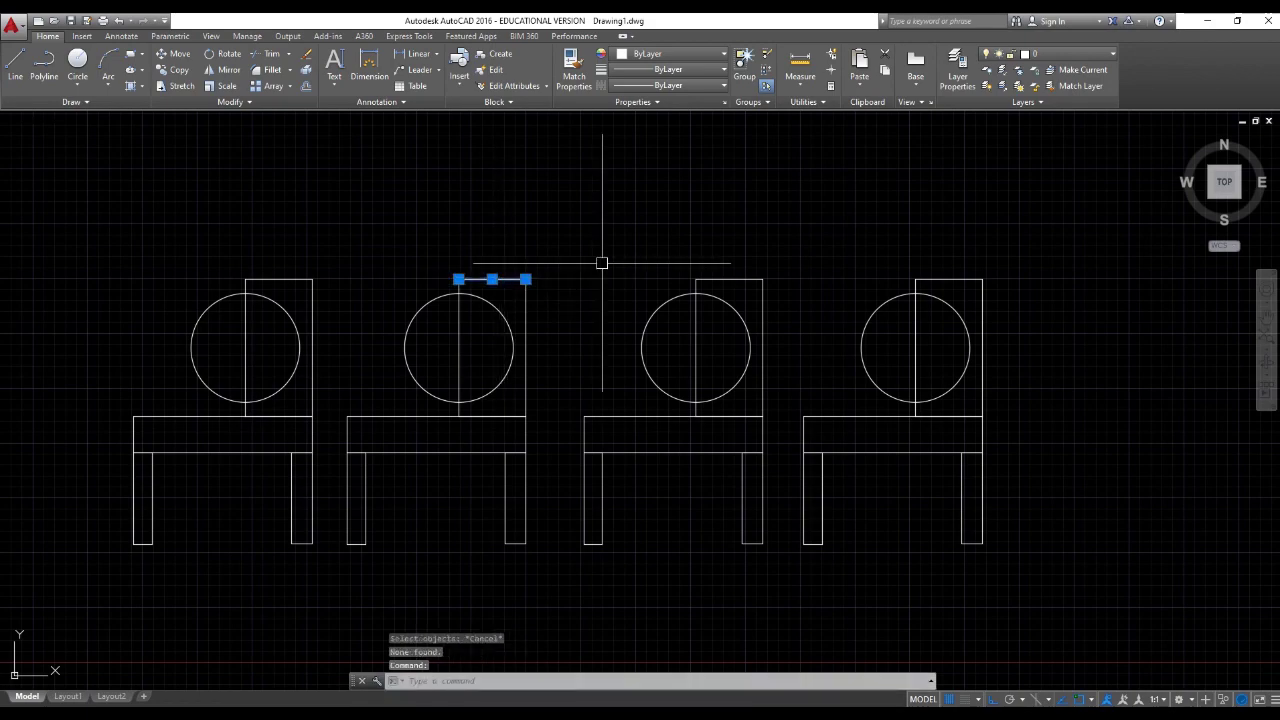
{"action": "scroll", "coordinate": [499, 275], "scroll_direction": "up", "scroll_amount": 2}
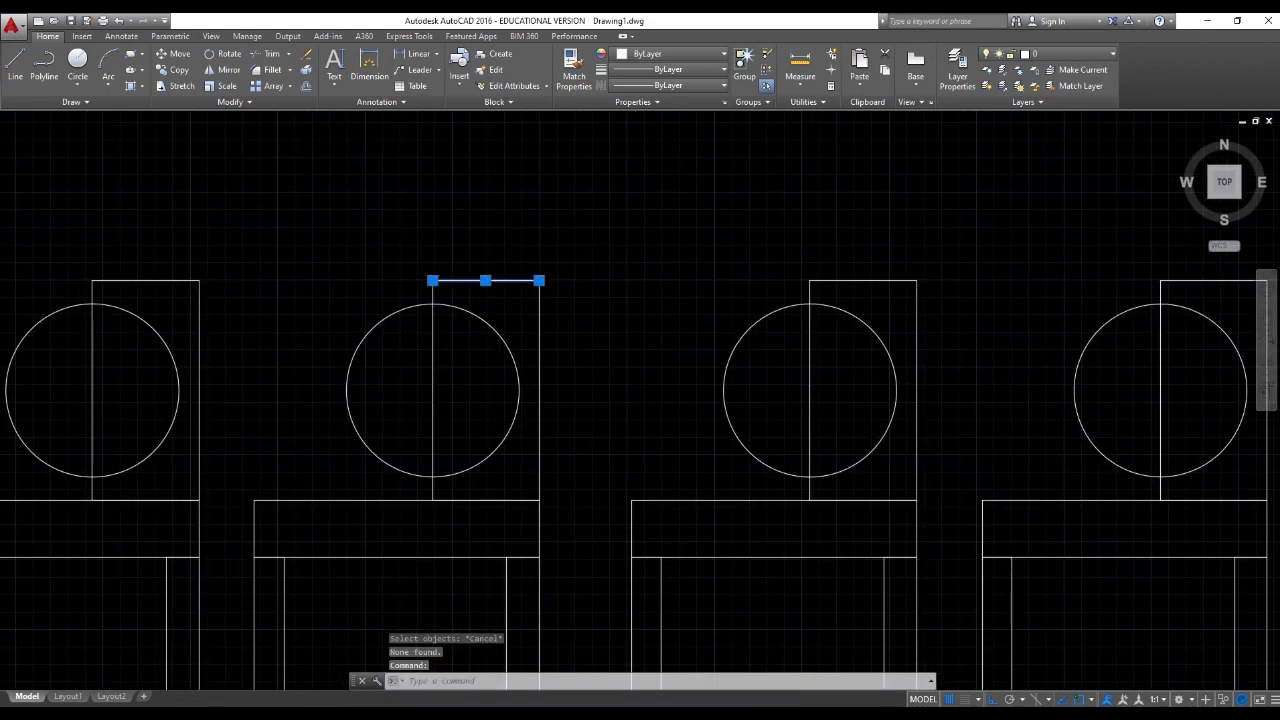
{"action": "scroll", "coordinate": [499, 275], "scroll_direction": "up", "scroll_amount": 4}
{"action": "scroll", "coordinate": [499, 275], "scroll_direction": "down", "scroll_amount": 6}
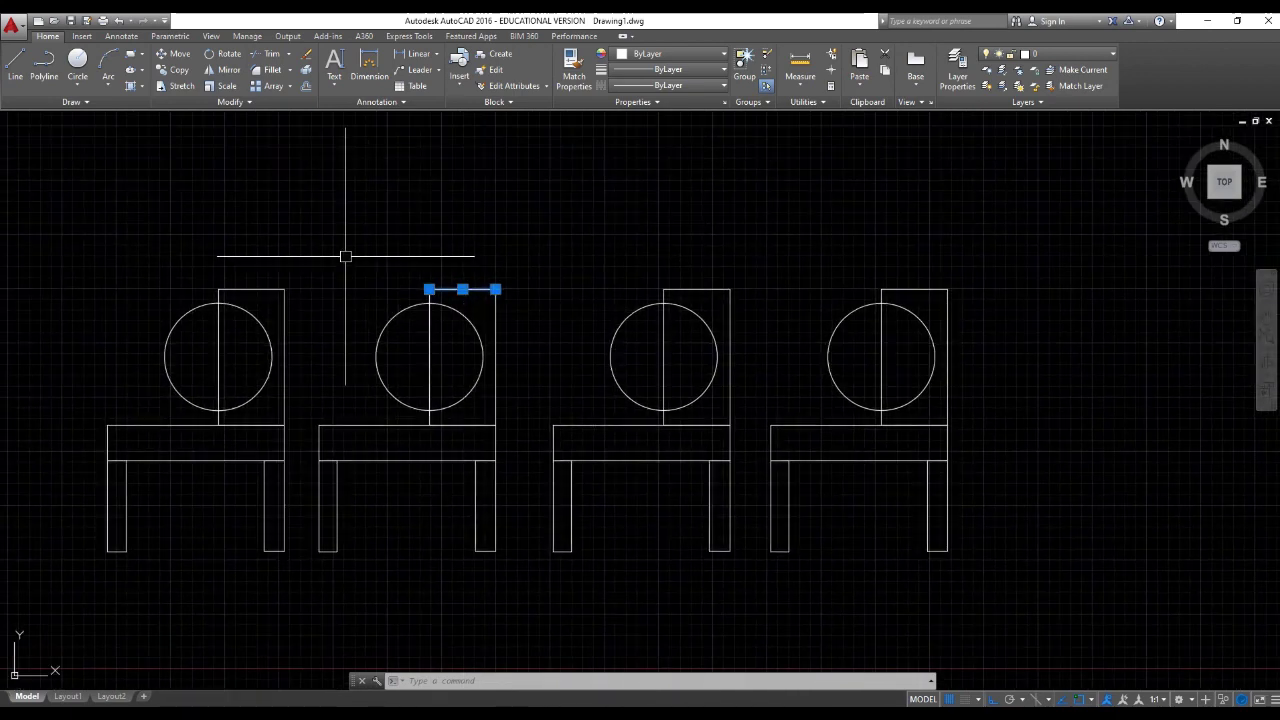
{"action": "left_click", "coordinate": [308, 232]}
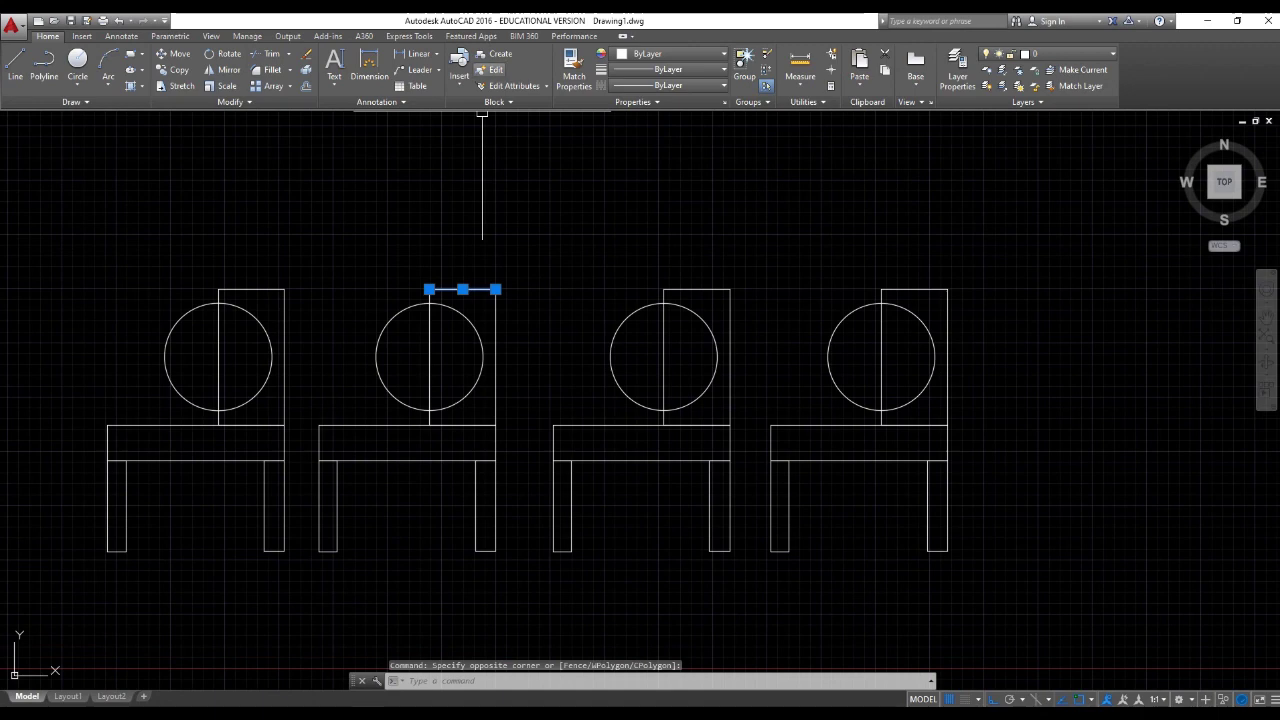
{"action": "left_click", "coordinate": [494, 102]}
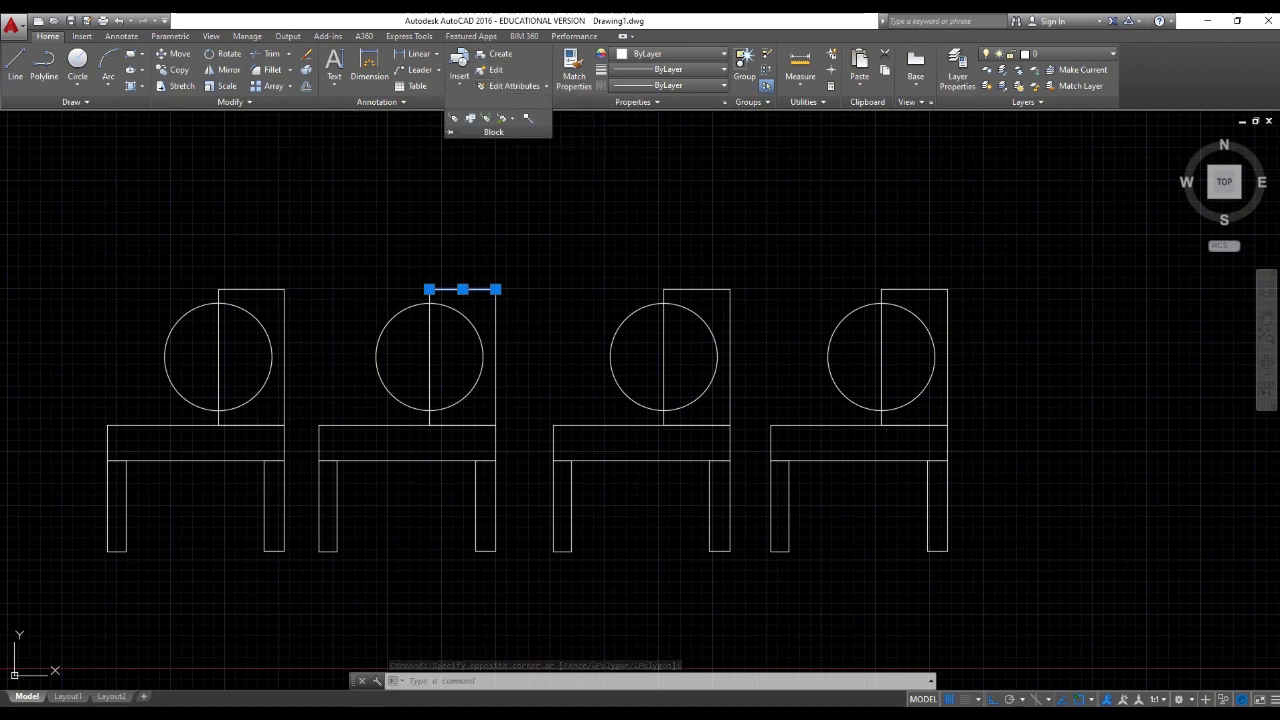
{"action": "left_click", "coordinate": [546, 86]}
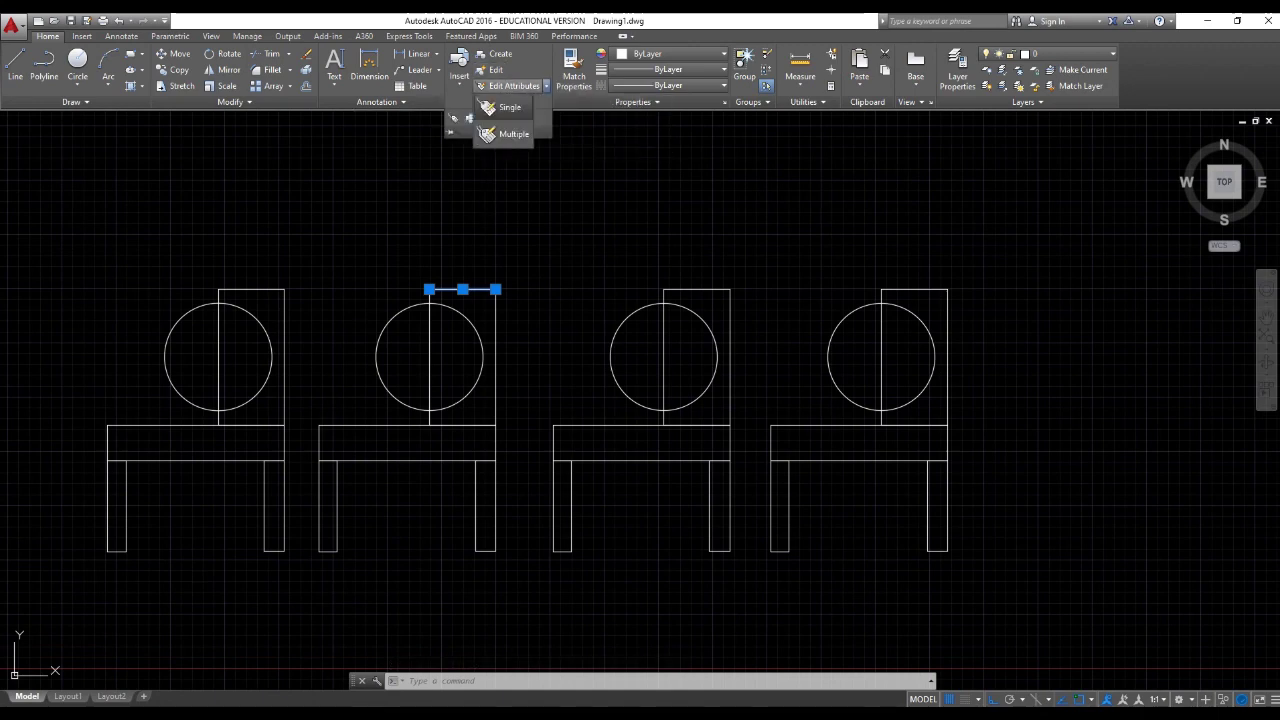
{"action": "left_click", "coordinate": [509, 107]}
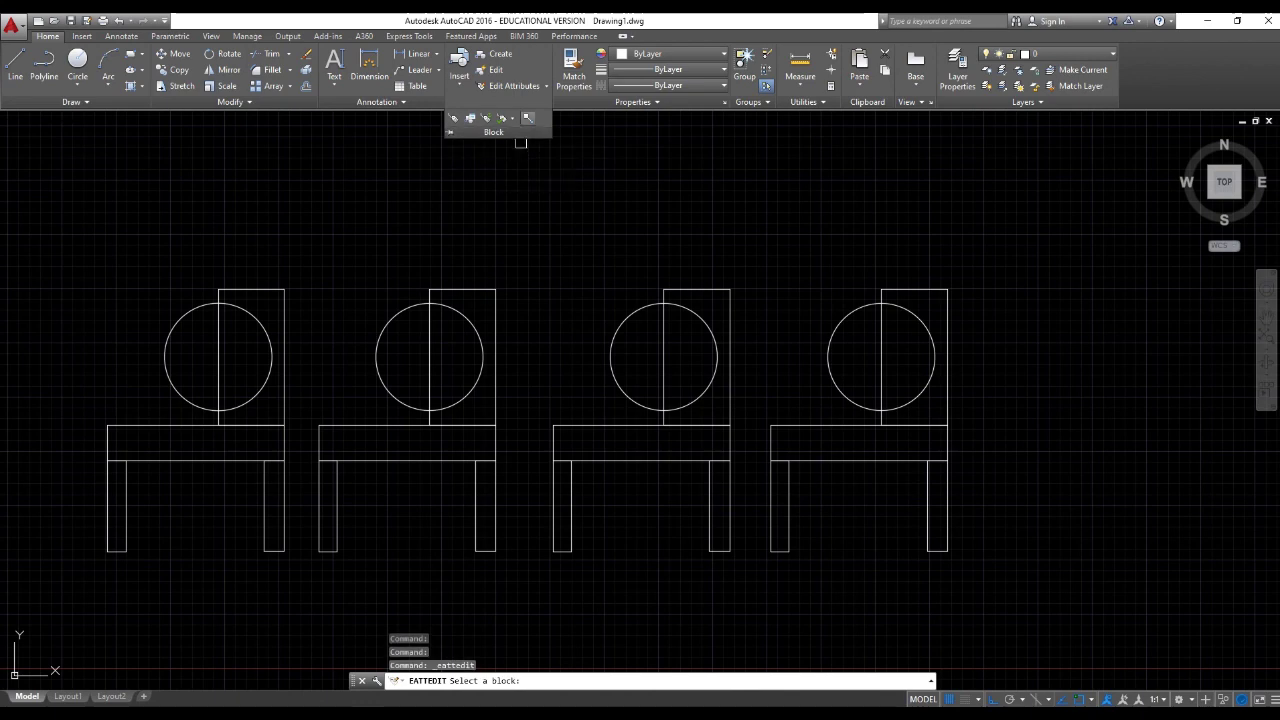
{"action": "key", "text": "Escape"}
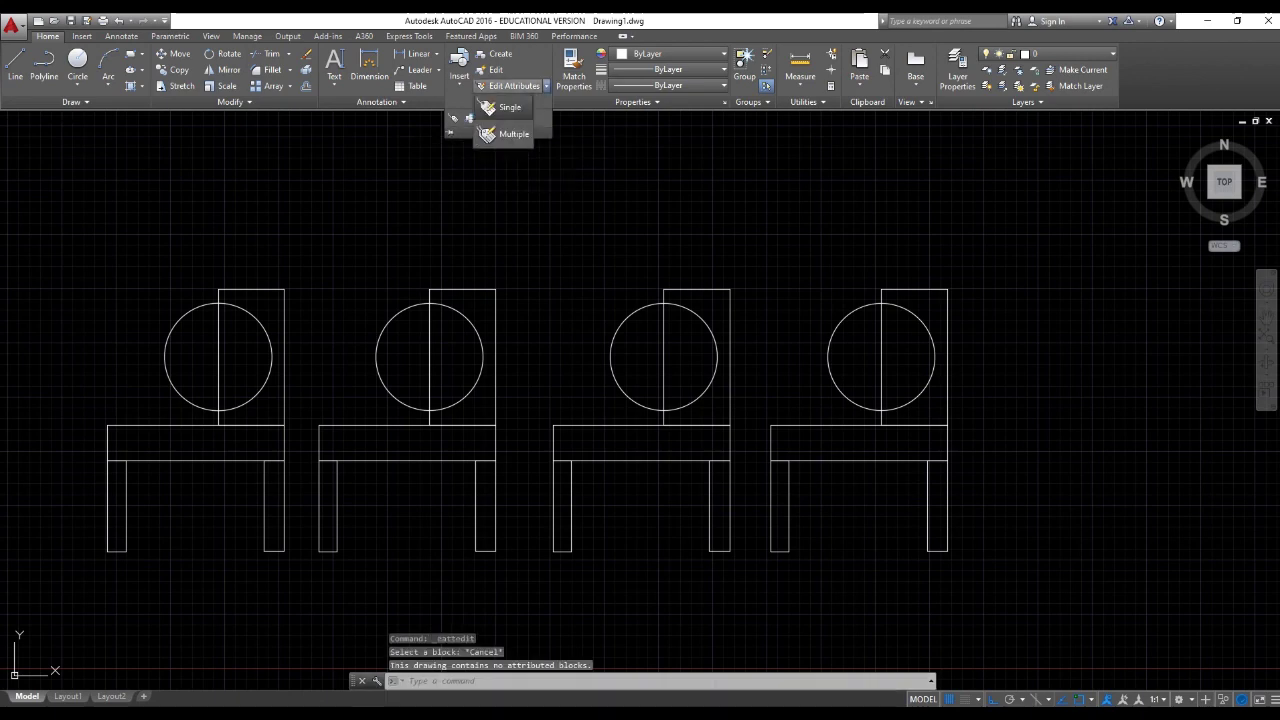
{"action": "key", "text": "Escape"}
{"action": "key", "text": "Escape"}
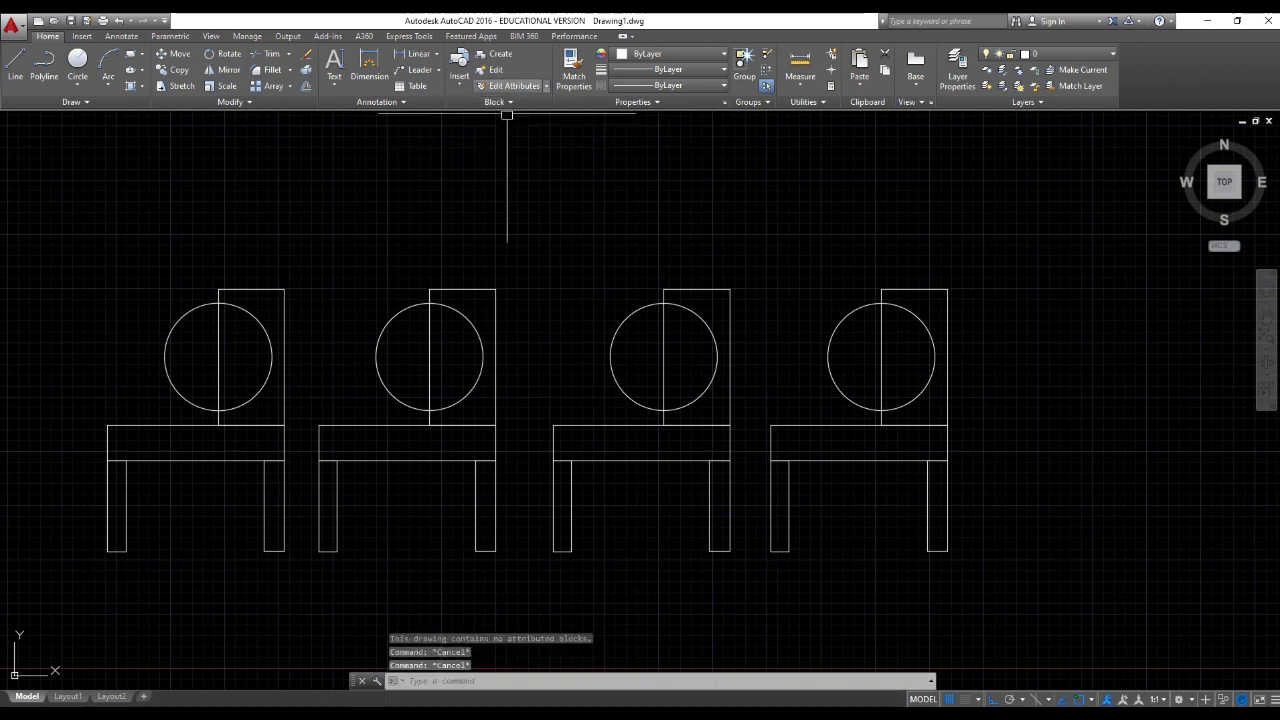
{"action": "left_click", "coordinate": [546, 86]}
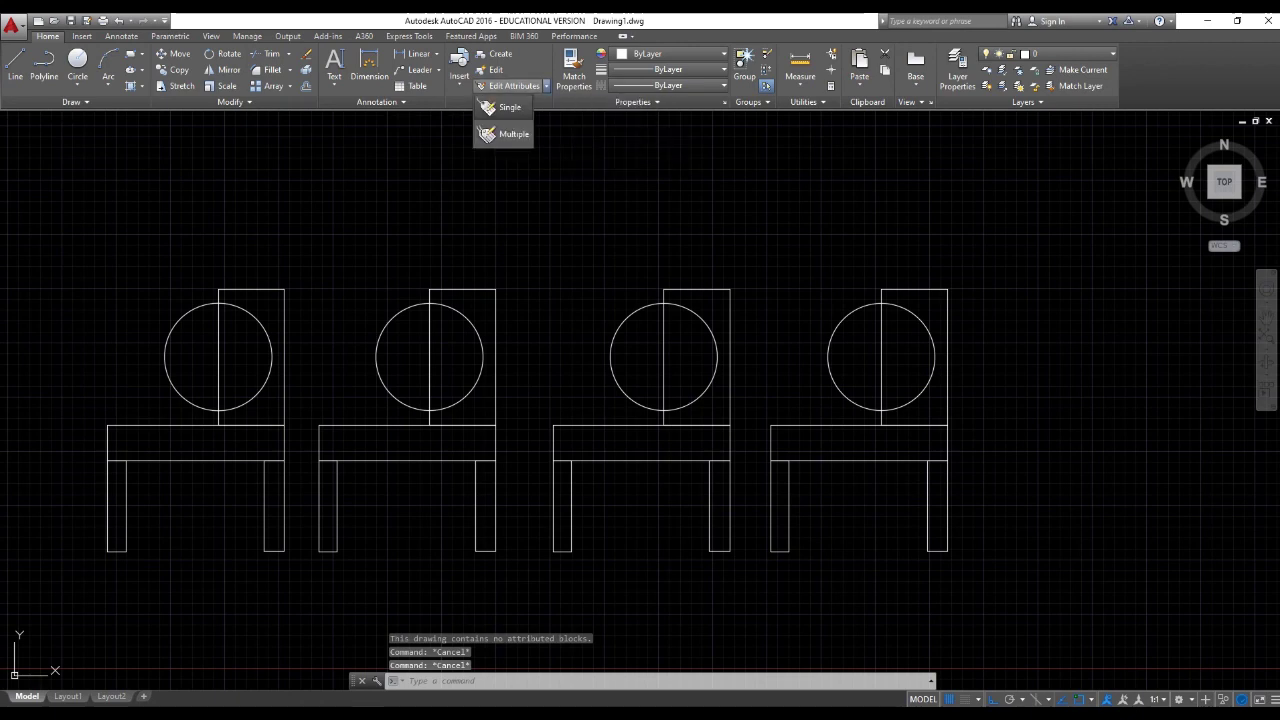
{"action": "left_click", "coordinate": [508, 108]}
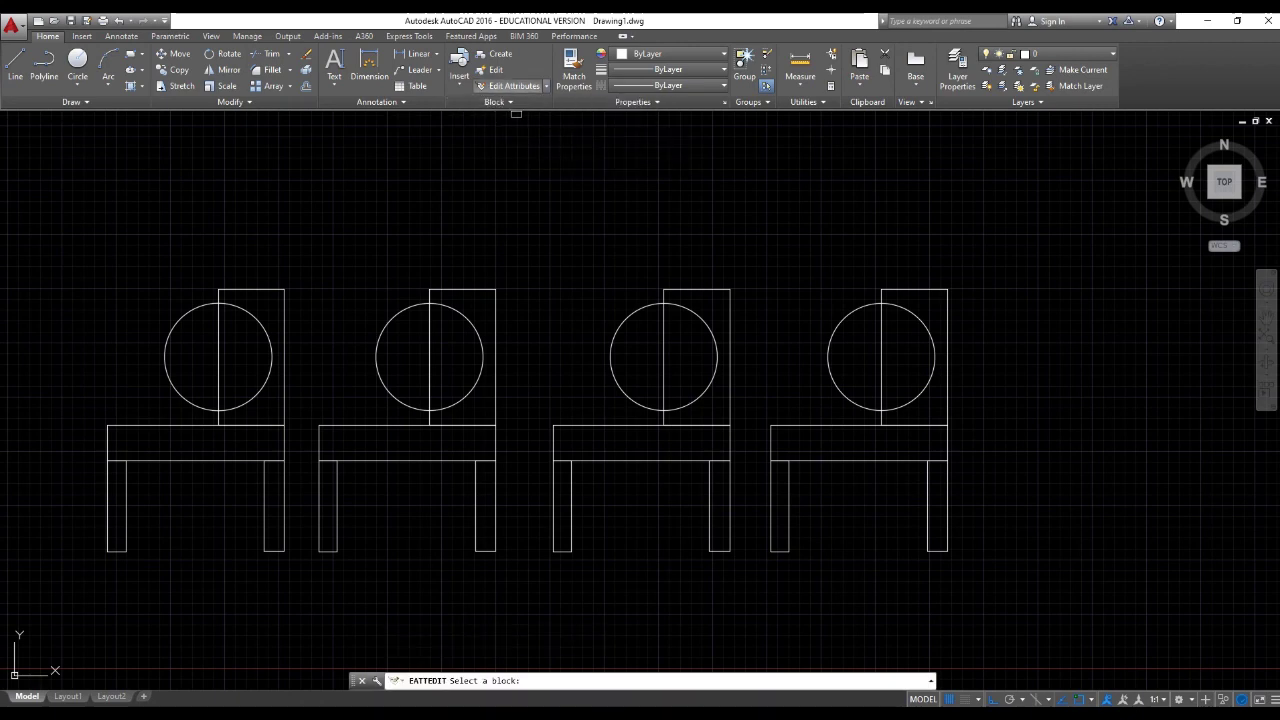
{"action": "key", "text": "Escape"}
{"action": "scroll", "coordinate": [342, 388], "scroll_direction": "up", "scroll_amount": 2}
{"action": "scroll", "coordinate": [342, 388], "scroll_direction": "down", "scroll_amount": 2}
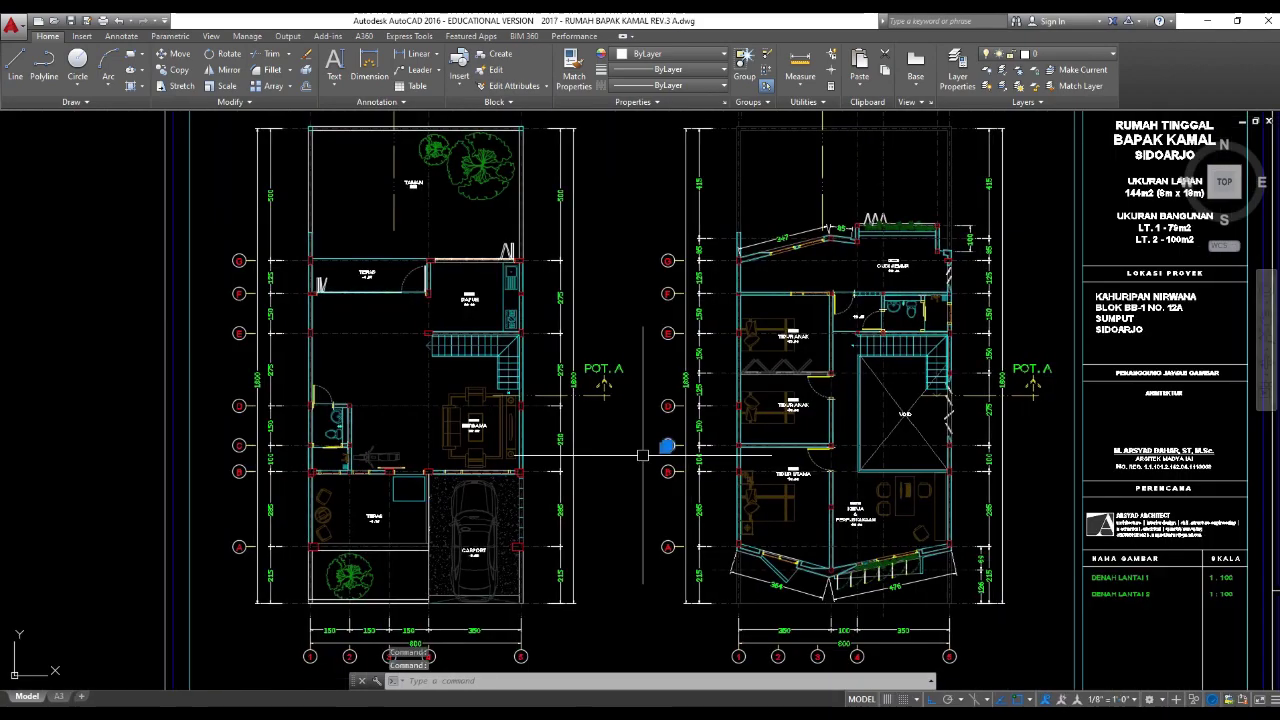
Clear the selection in the house plan and open the attribute editor for grid bubble A between the two floor plans
{"action": "key", "text": "Escape"}
{"action": "key", "text": "Escape"}
{"action": "key", "text": "Escape"}
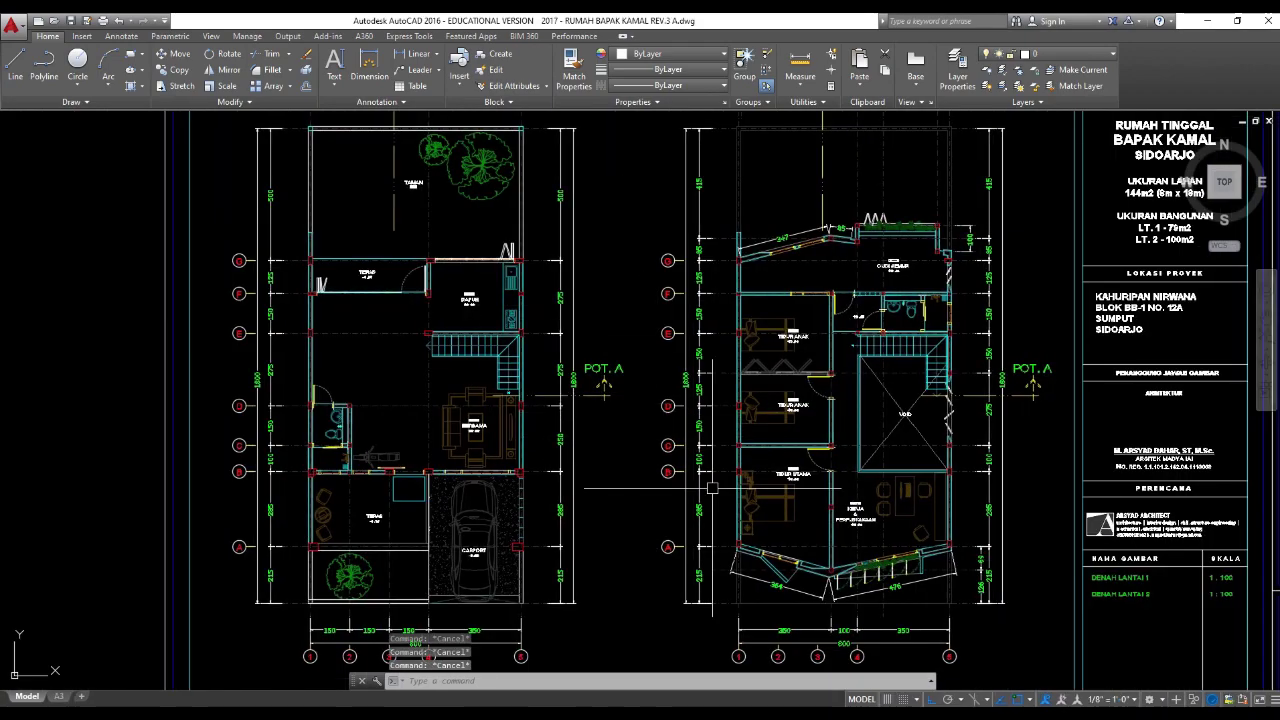
{"action": "scroll", "coordinate": [656, 452], "scroll_direction": "up", "scroll_amount": 2}
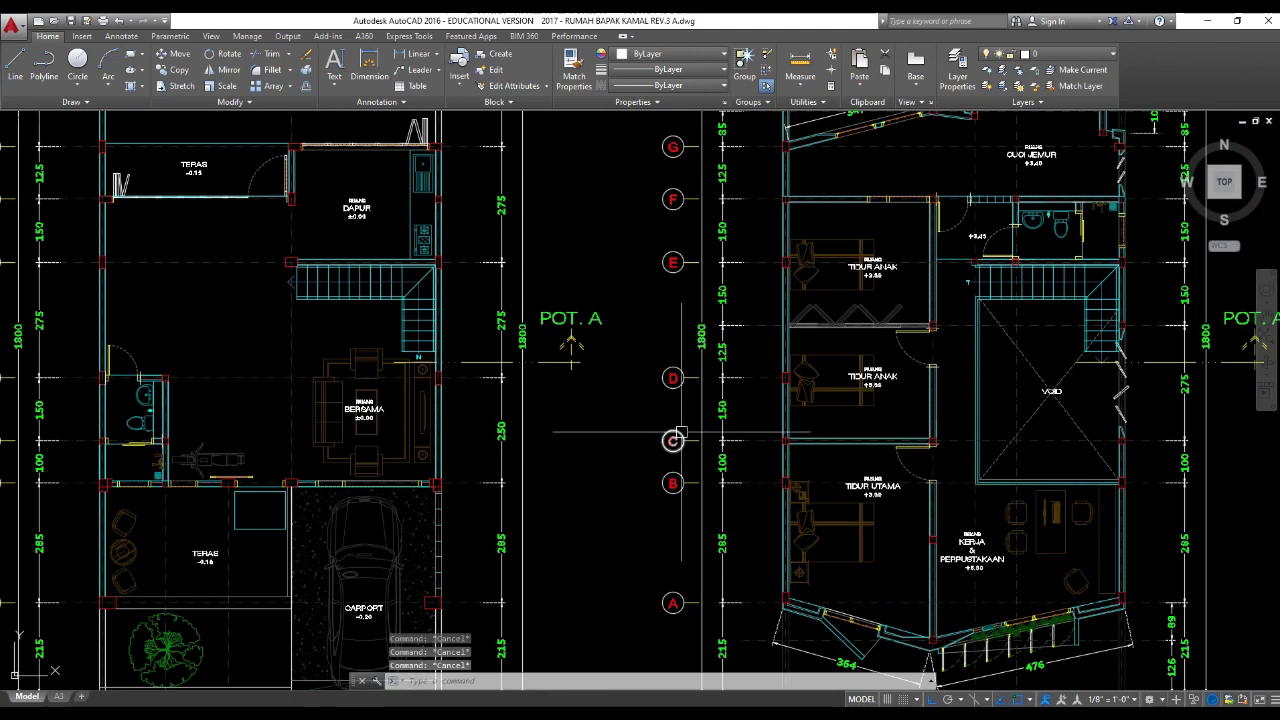
{"action": "scroll", "coordinate": [650, 440], "scroll_direction": "up", "scroll_amount": 2}
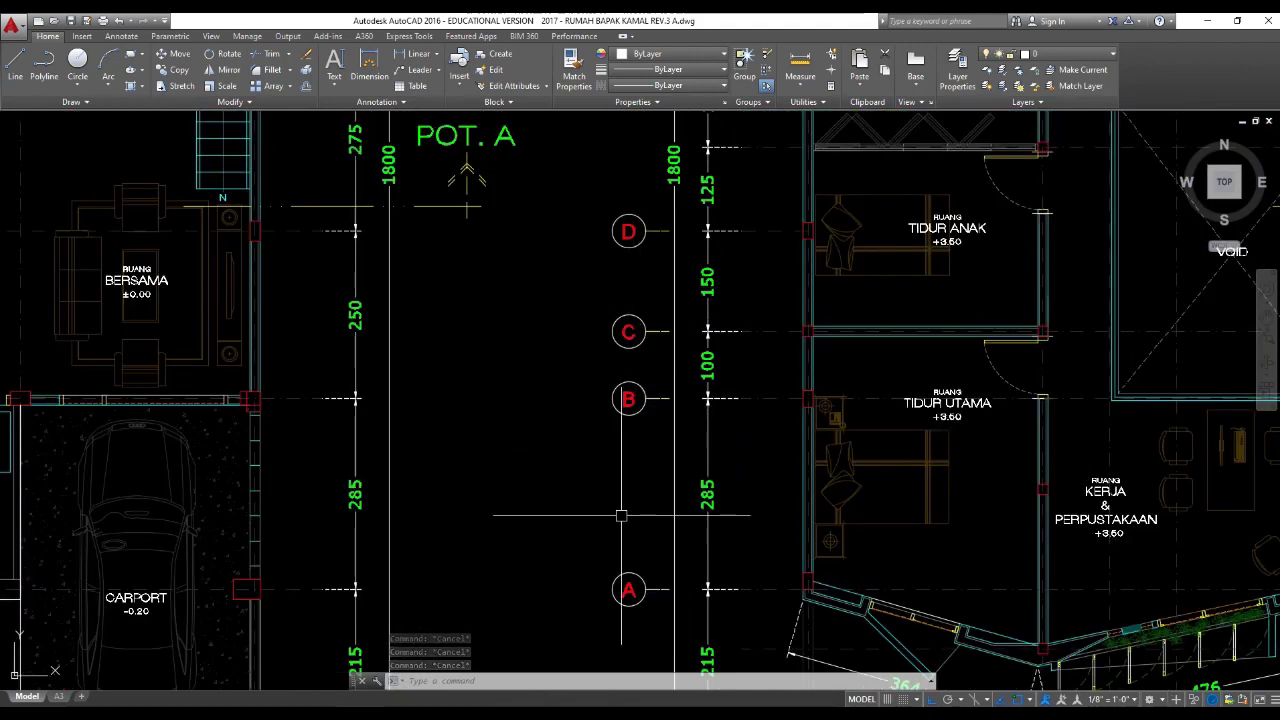
{"action": "middle_click_drag", "start_coordinate": [628, 589], "coordinate": [560, 450]}
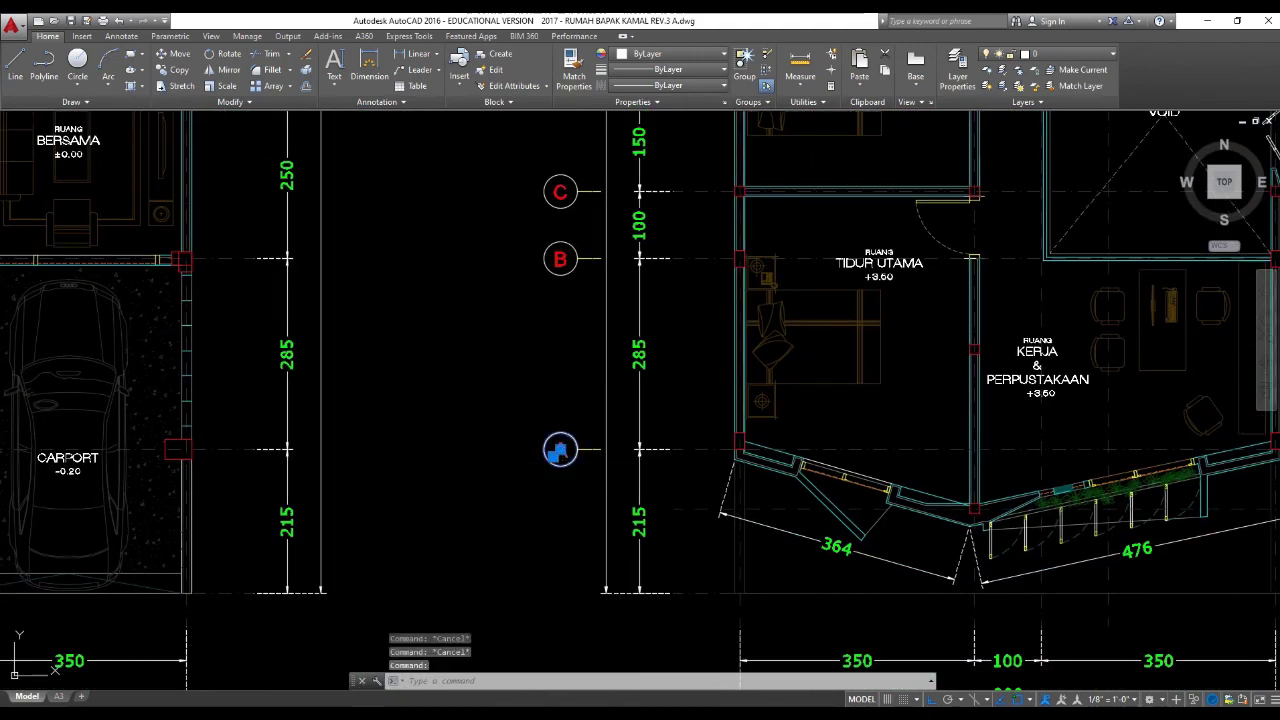
{"action": "right_click", "coordinate": [560, 450]}
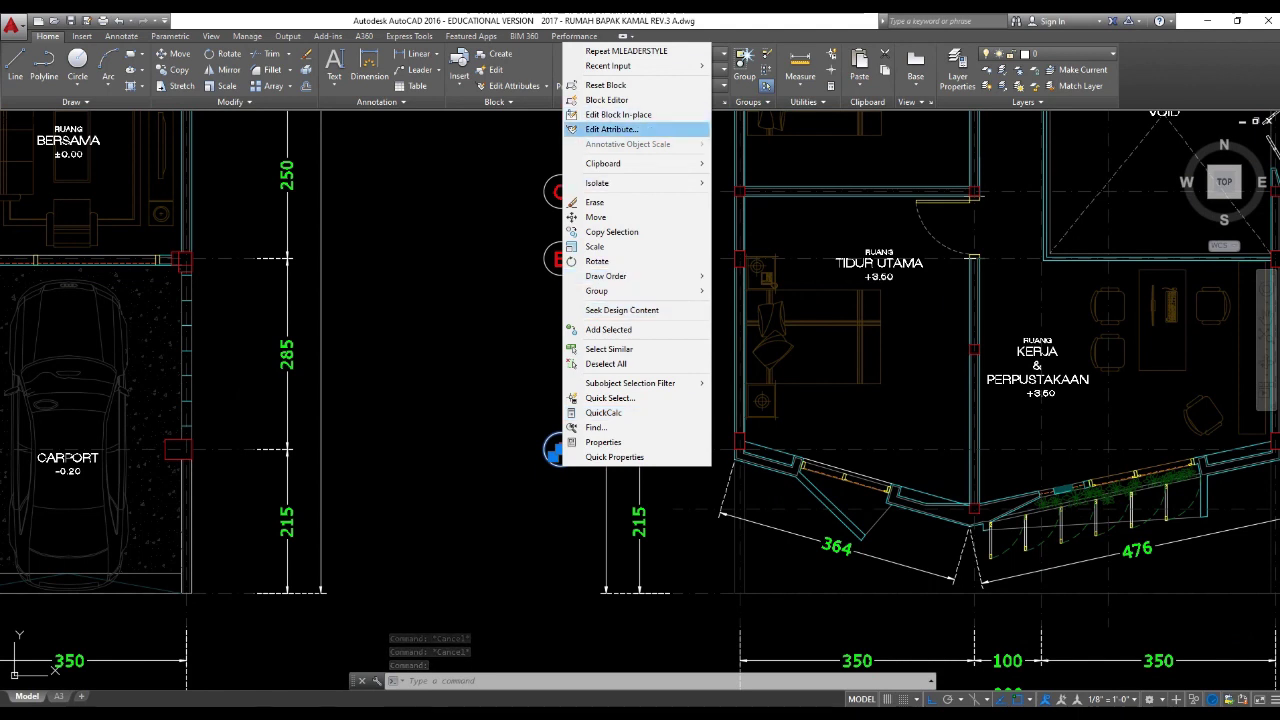
{"action": "left_click", "coordinate": [611, 129]}
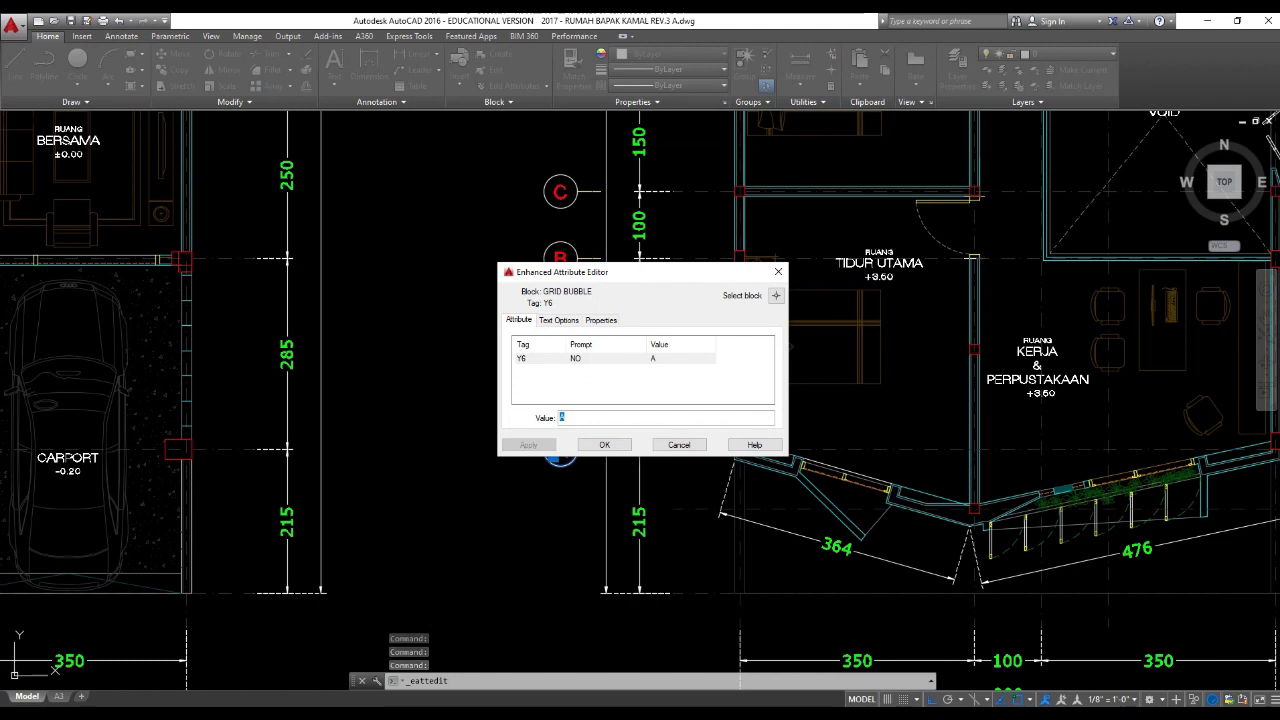
Review the bubble attribute's text options and properties, including the list of available layers, leaving the layer as GRIDCIRCLE
{"action": "left_click", "coordinate": [559, 320]}
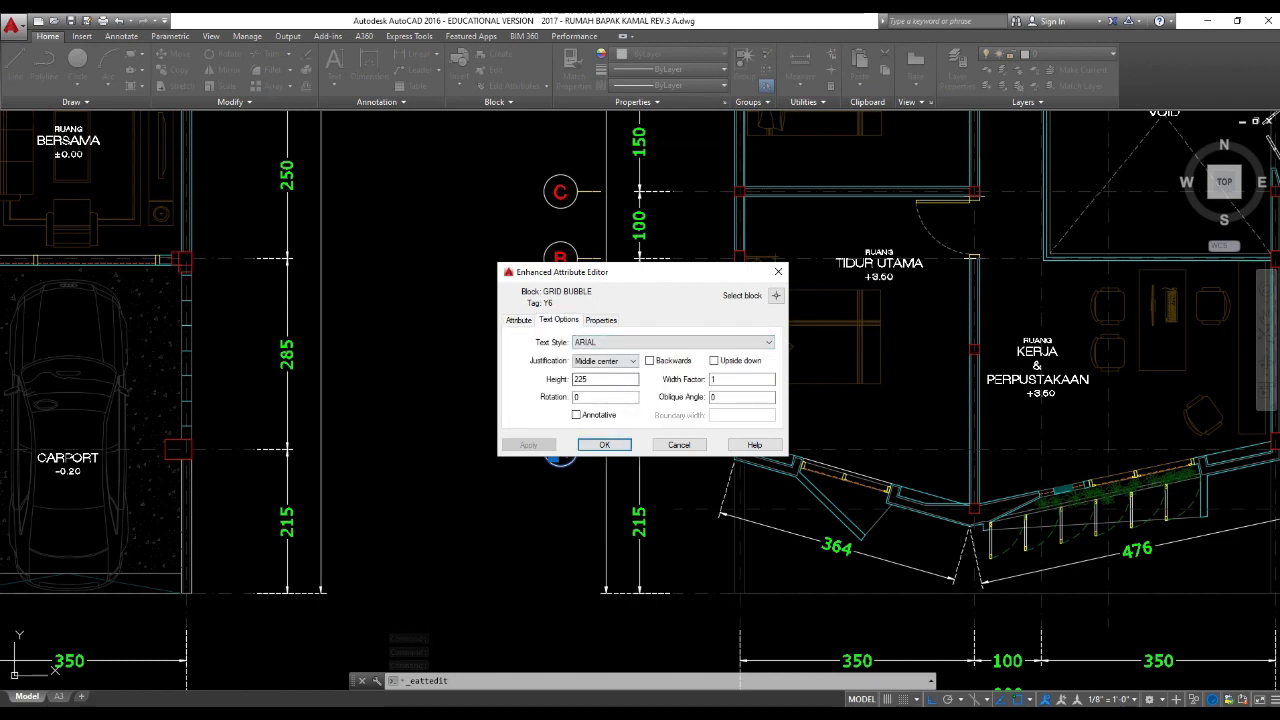
{"action": "left_click", "coordinate": [601, 320]}
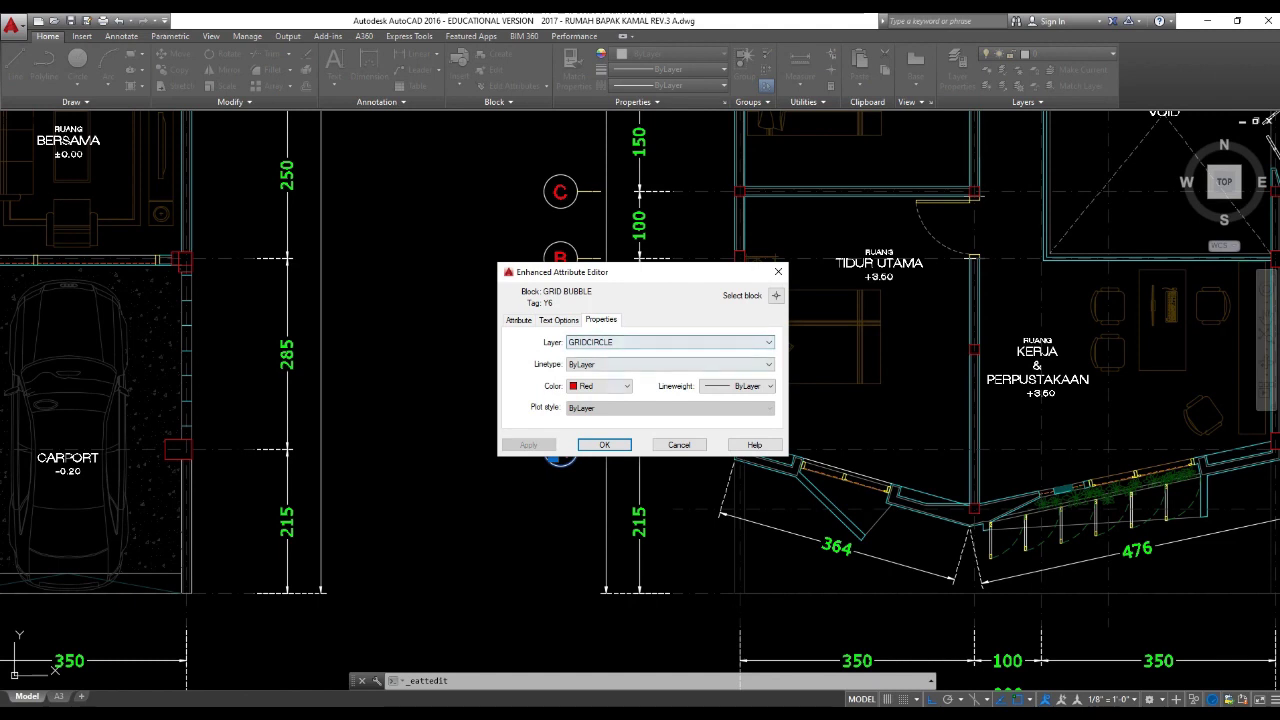
{"action": "left_click", "coordinate": [602, 342]}
{"action": "left_click", "coordinate": [602, 342]}
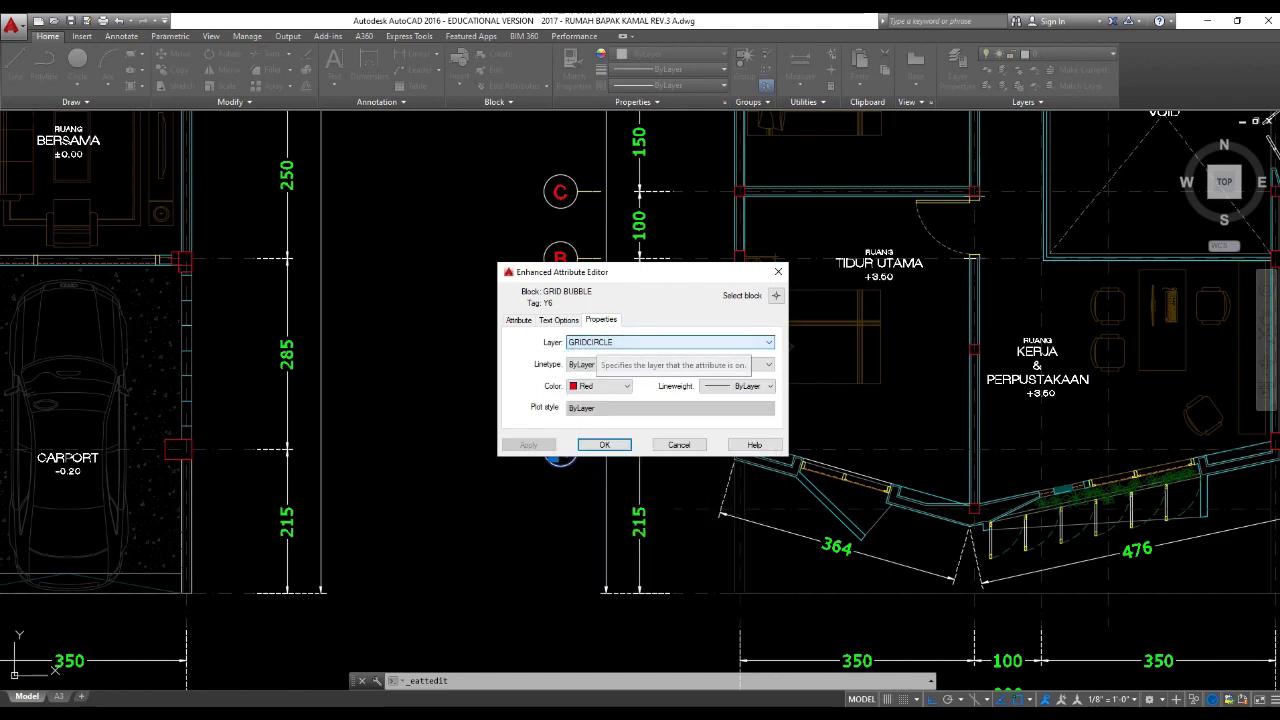
{"action": "left_click", "coordinate": [640, 342]}
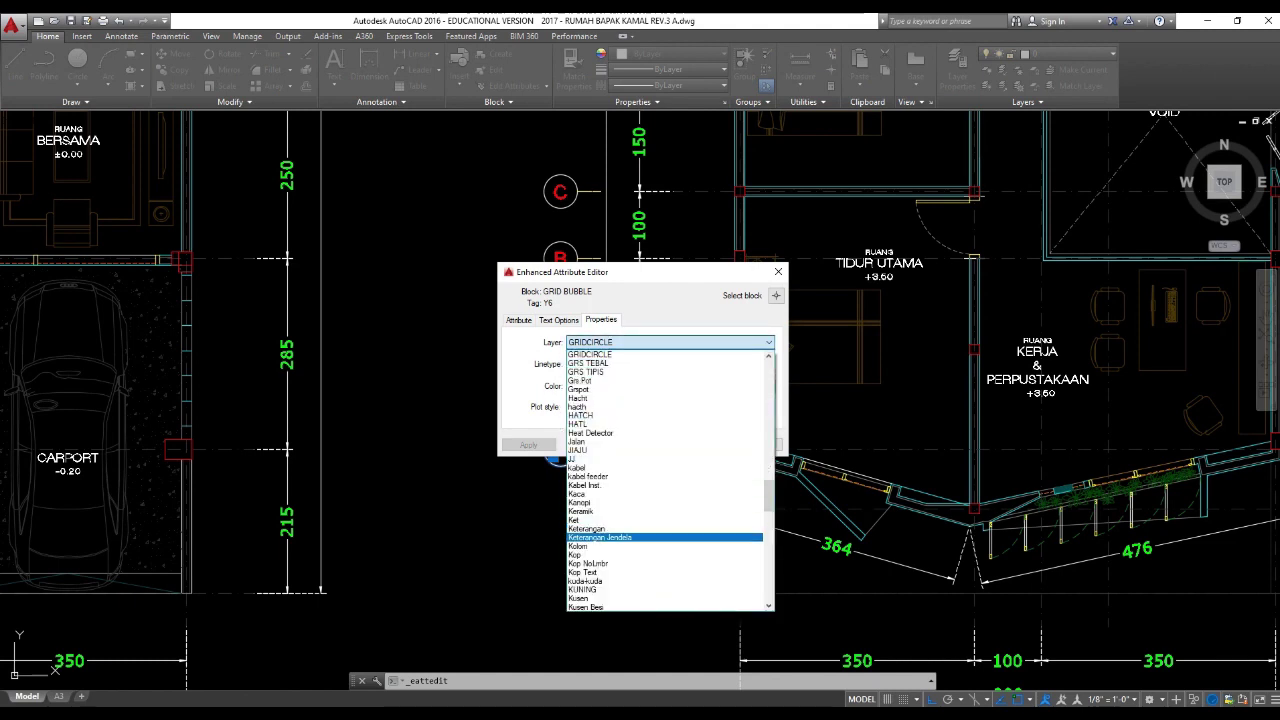
{"action": "left_click", "coordinate": [622, 343]}
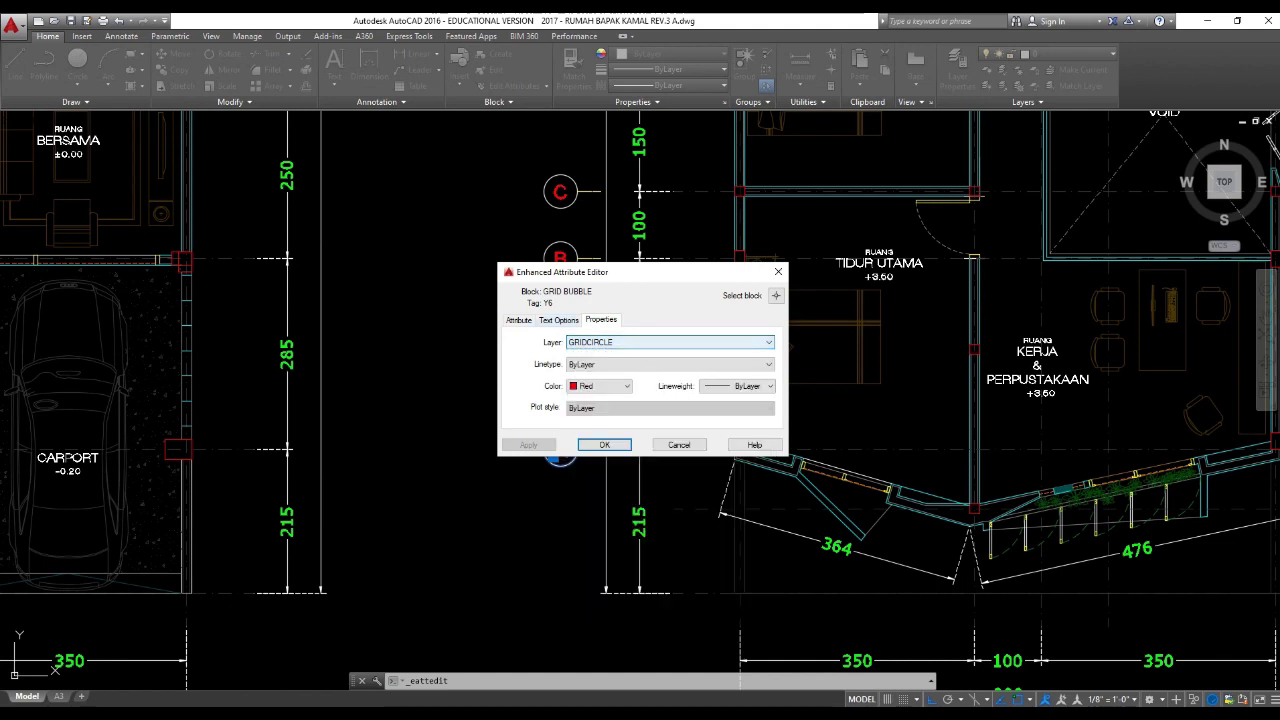
Set grid bubble A's attribute value to c and apply the edit
{"action": "left_click", "coordinate": [519, 320]}
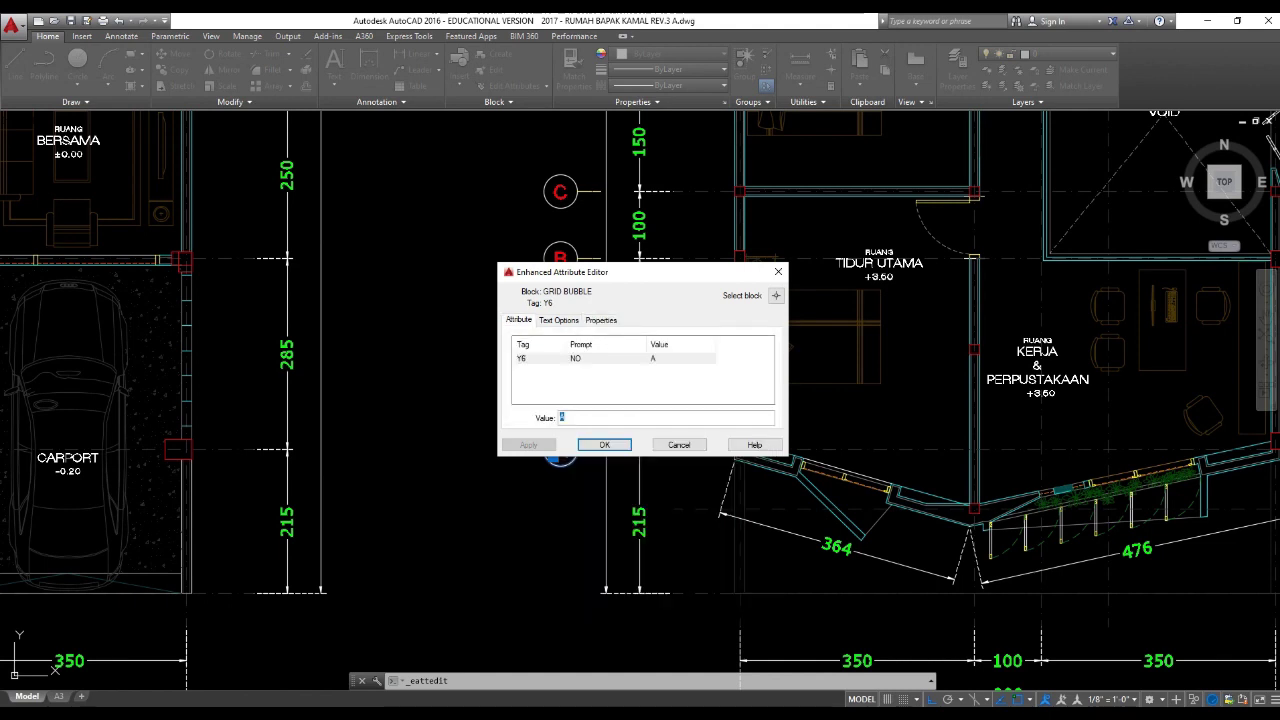
{"action": "left_click", "coordinate": [592, 444]}
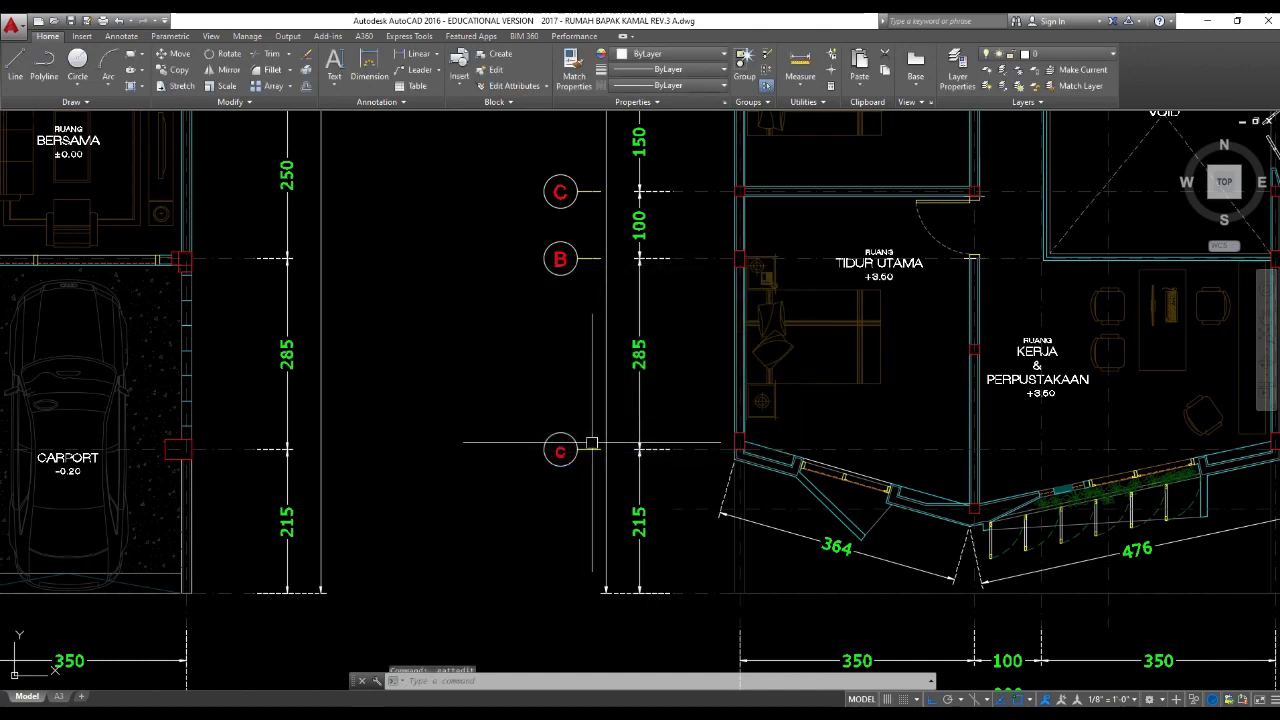
{"action": "scroll", "coordinate": [569, 462], "scroll_direction": "up", "scroll_amount": 4}
{"action": "scroll", "coordinate": [557, 426], "scroll_direction": "down", "scroll_amount": 2}
Move the lowest grid bubble, now labelled c, horizontally left away from its grid line
{"action": "left_click", "coordinate": [557, 426]}
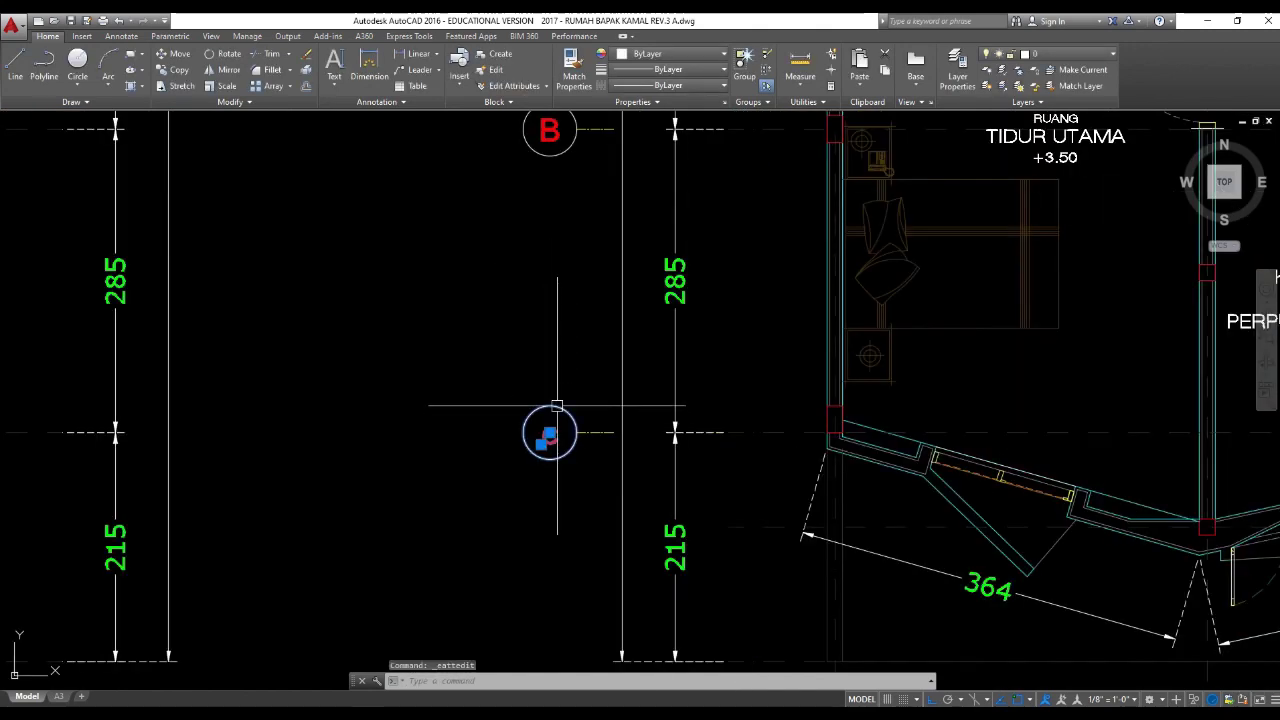
{"action": "type", "text": "m"}
{"action": "key", "text": "space"}
{"action": "left_click", "coordinate": [555, 372]}
{"action": "left_click", "coordinate": [447, 364]}
{"action": "middle_click_drag", "start_coordinate": [446, 363], "coordinate": [452, 460]}
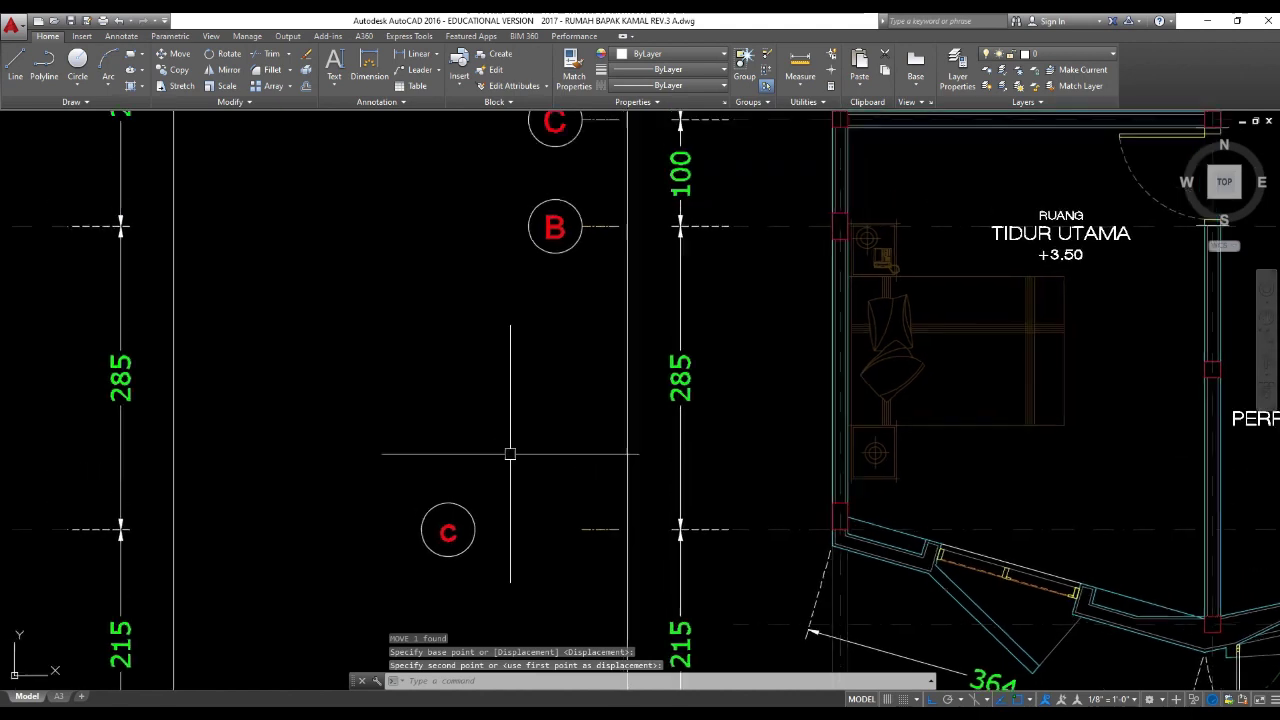
Move grid bubble B left until it sits roughly above the relocated c bubble
{"action": "scroll", "coordinate": [527, 360], "scroll_direction": "down", "scroll_amount": 2}
{"action": "left_click", "coordinate": [541, 290]}
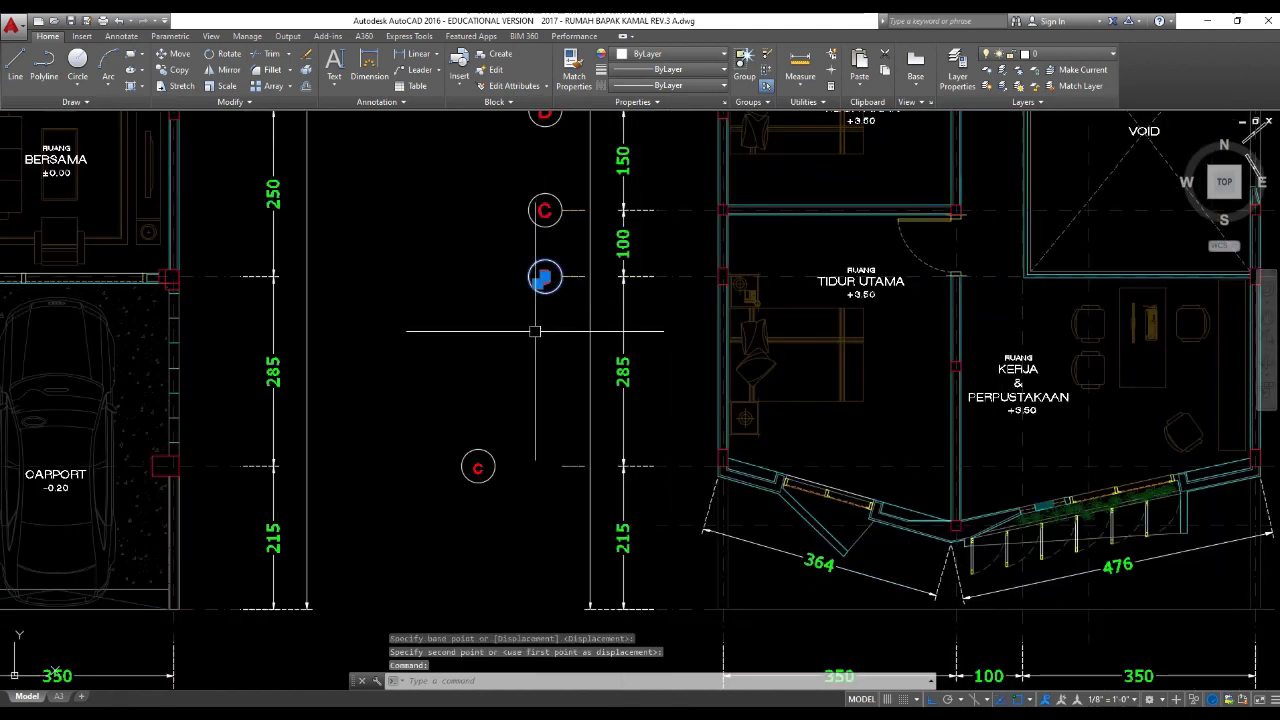
{"action": "type", "text": "m"}
{"action": "key", "text": "space"}
{"action": "left_click", "coordinate": [535, 331]}
{"action": "left_click", "coordinate": [473, 328]}
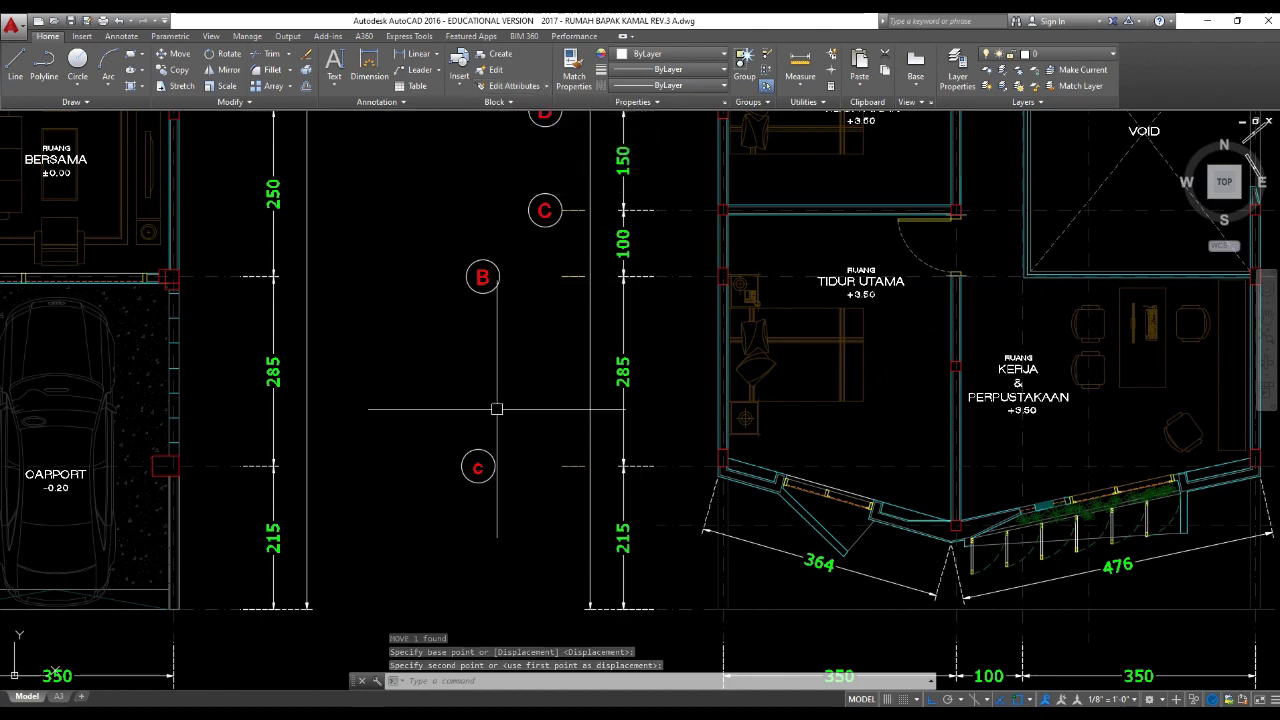
Undo both grid bubble moves and the attribute value change on the lowest bubble
{"action": "scroll", "coordinate": [496, 459], "scroll_direction": "up", "scroll_amount": 2}
{"action": "key", "text": "ctrl+z"}
{"action": "key", "text": "ctrl+z"}
{"action": "key", "text": "ctrl+z"}
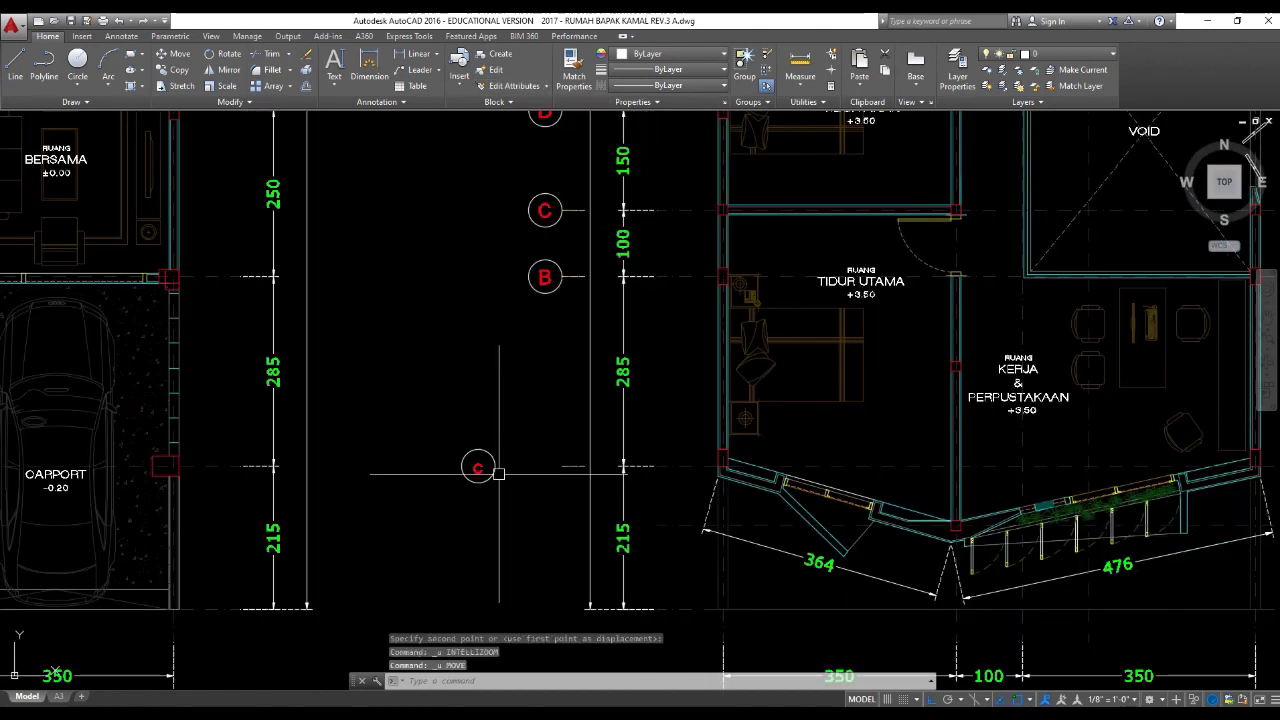
{"action": "key", "text": "ctrl+z"}
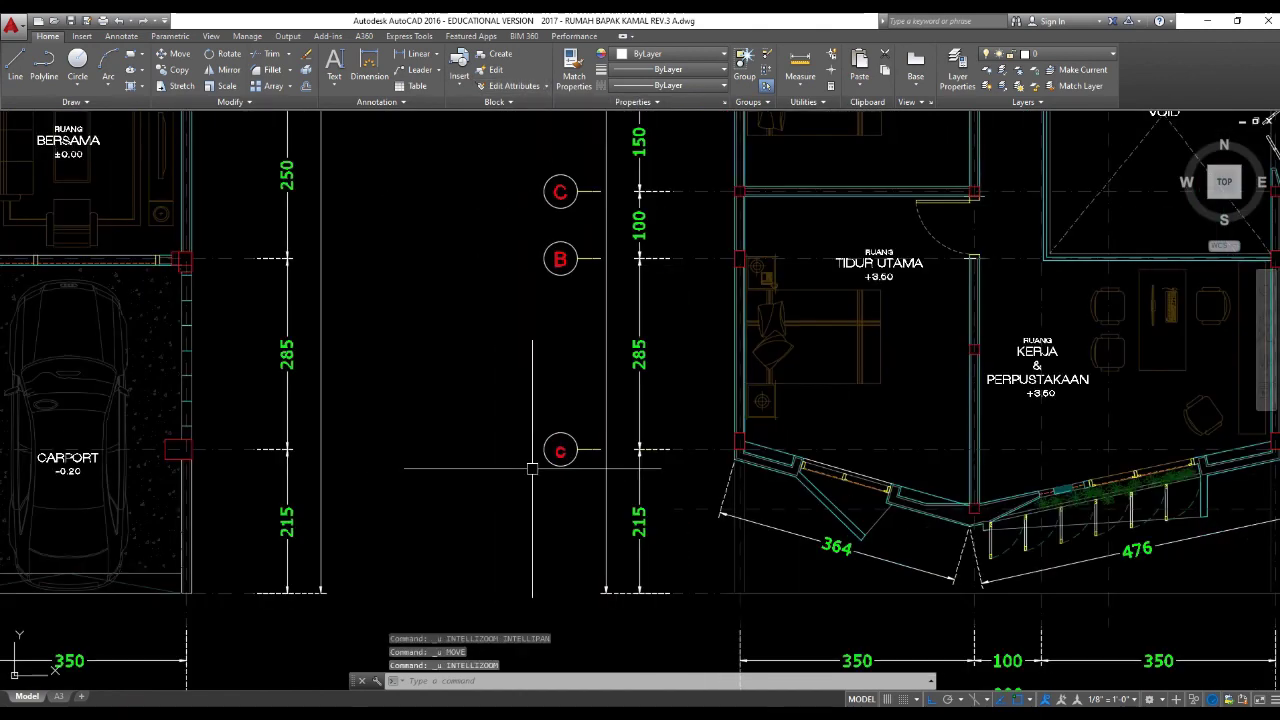
{"action": "key", "text": "ctrl+z"}
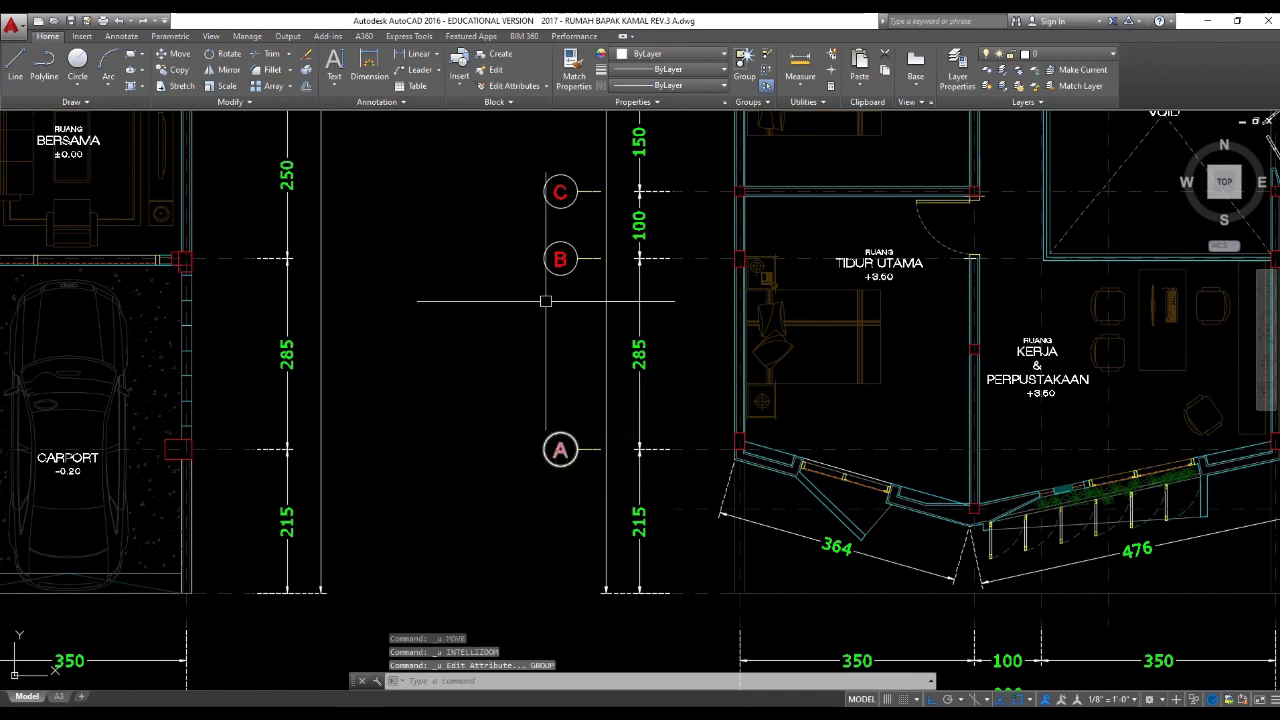
Move grid bubble A horizontally left so it stands clear of its grid line
{"action": "middle_click_drag", "start_coordinate": [544, 304], "coordinate": [540, 318]}
{"action": "scroll", "coordinate": [546, 411], "scroll_direction": "up", "scroll_amount": 2}
{"action": "scroll", "coordinate": [560, 404], "scroll_direction": "down", "scroll_amount": 2}
{"action": "middle_click_drag", "start_coordinate": [561, 404], "coordinate": [561, 414]}
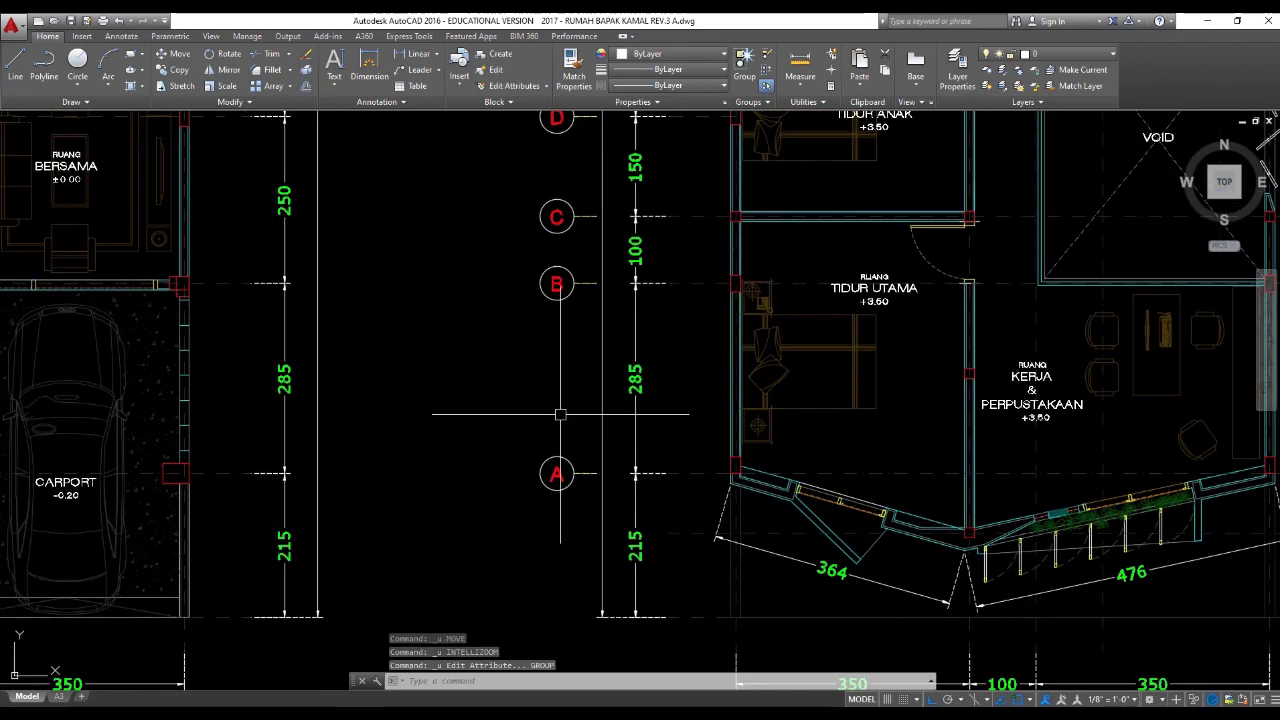
{"action": "left_click", "coordinate": [561, 452]}
{"action": "scroll", "coordinate": [535, 420], "scroll_direction": "up", "scroll_amount": 4}
{"action": "type", "text": "m"}
{"action": "key", "text": "Return"}
{"action": "left_click", "coordinate": [563, 420]}
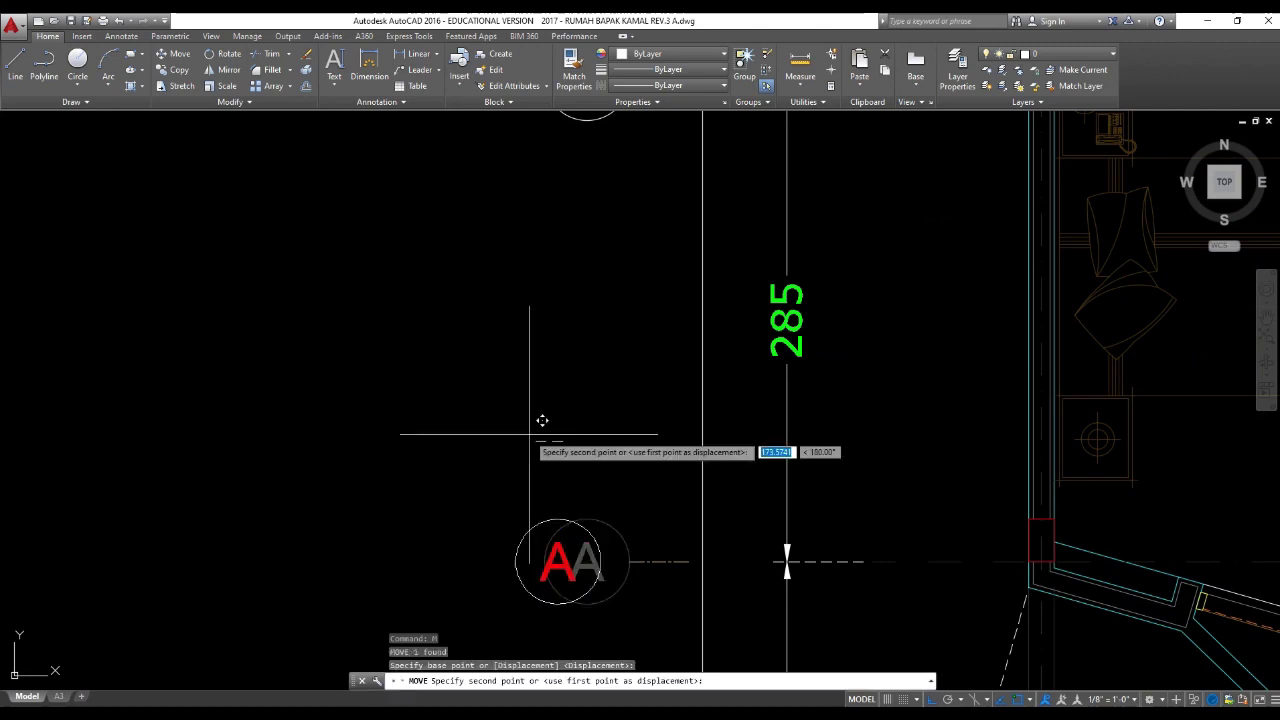
{"action": "left_click", "coordinate": [450, 420]}
{"action": "scroll", "coordinate": [519, 390], "scroll_direction": "down", "scroll_amount": 4}
{"action": "key", "text": "Escape"}
{"action": "key", "text": "Escape"}
{"action": "scroll", "coordinate": [518, 457], "scroll_direction": "up", "scroll_amount": 4}
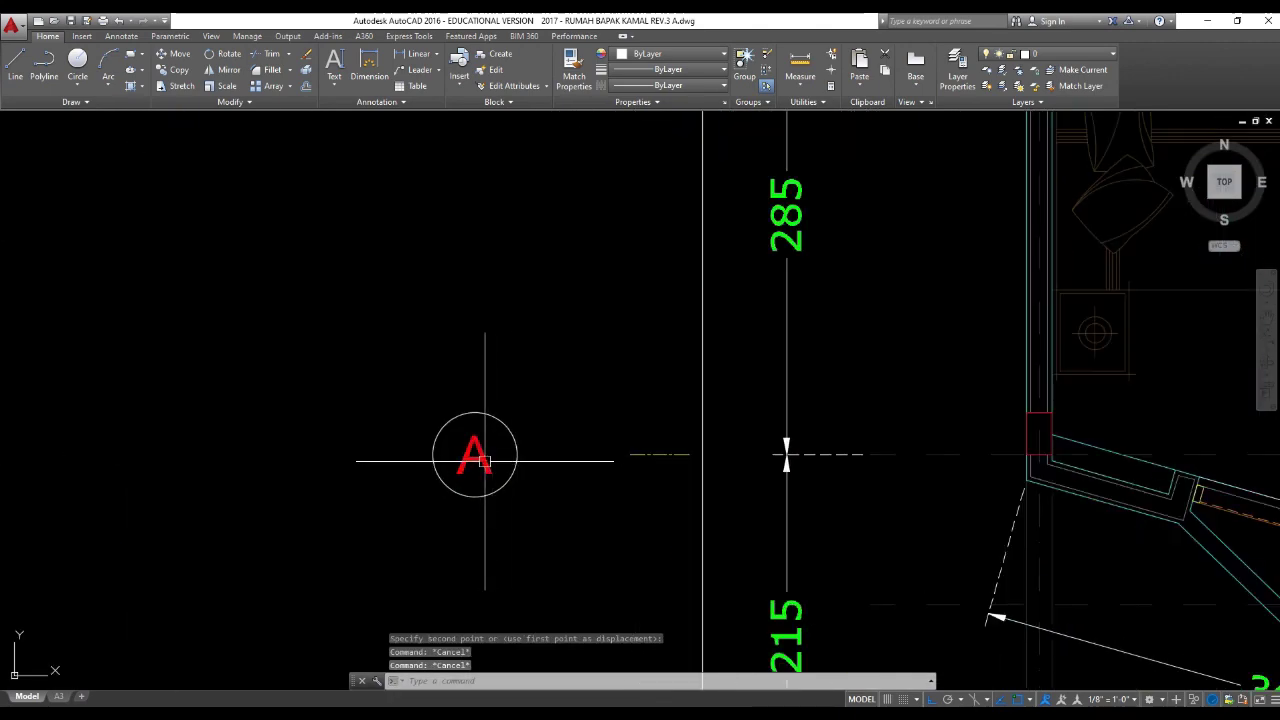
Open the attributes of grid bubble A and review the text styles available for its text
{"action": "left_click", "coordinate": [483, 461]}
{"action": "right_click", "coordinate": [483, 461]}
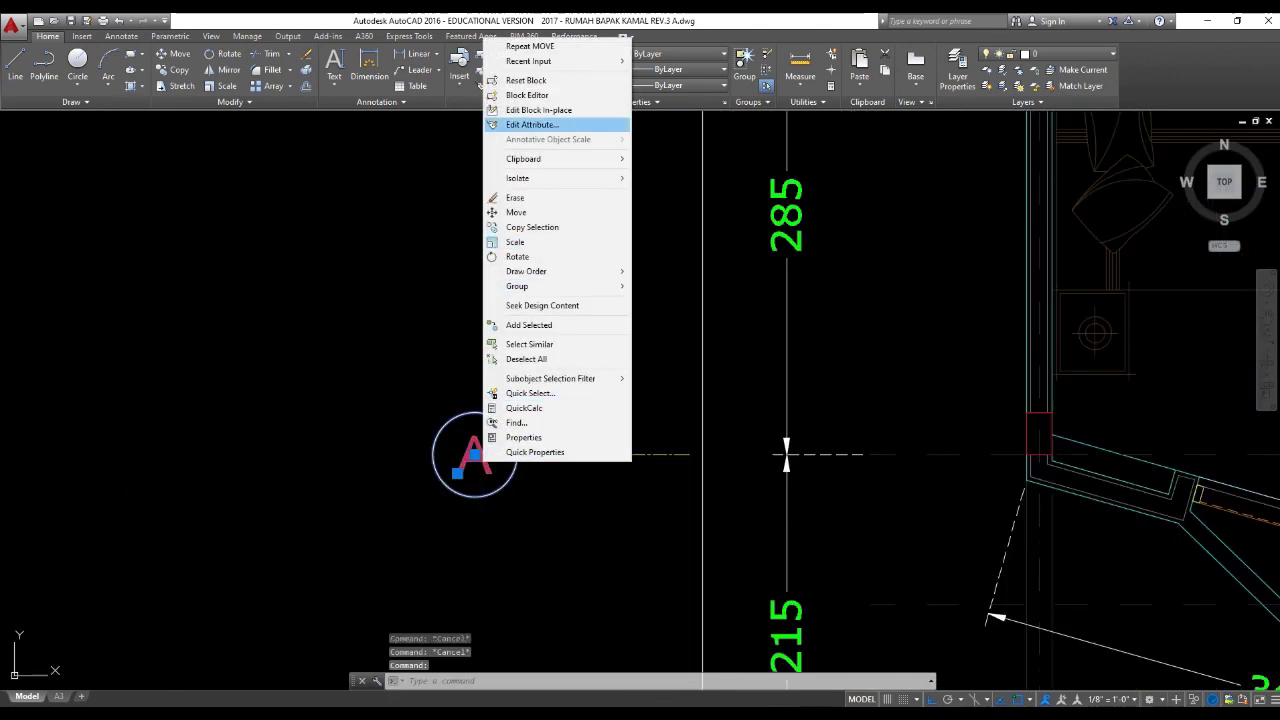
{"action": "left_click", "coordinate": [531, 124]}
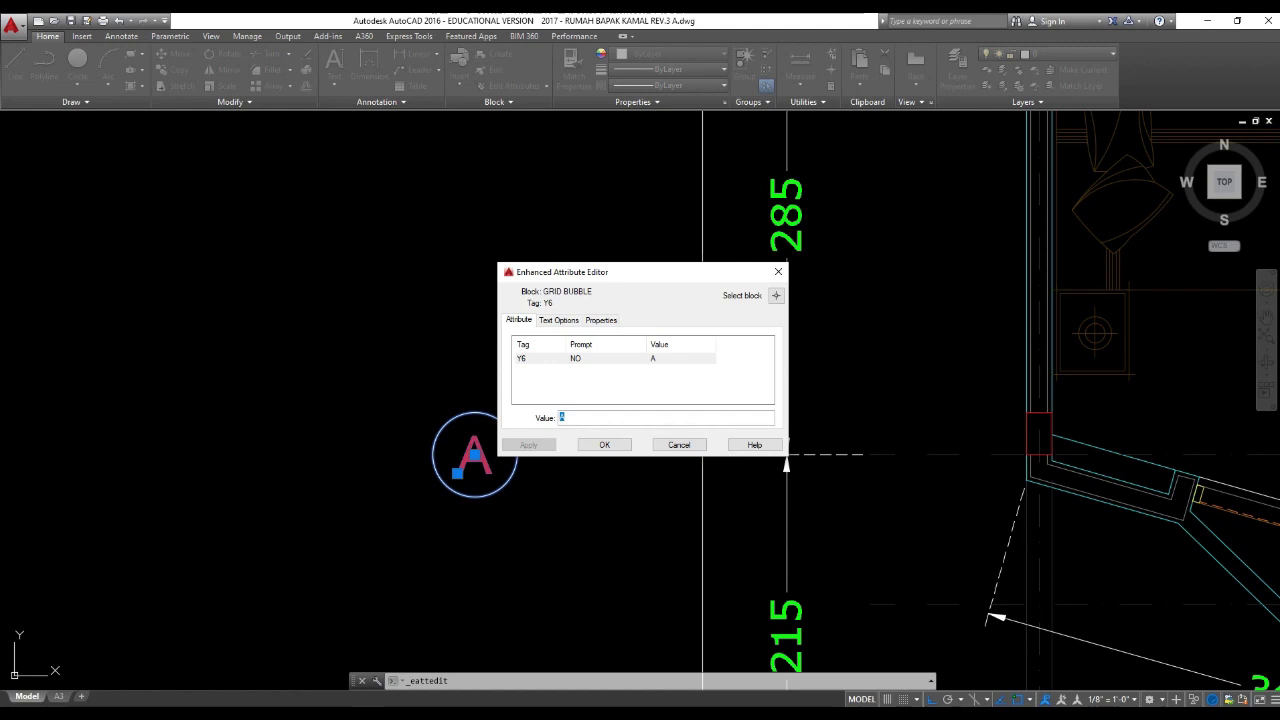
{"action": "left_click", "coordinate": [559, 320]}
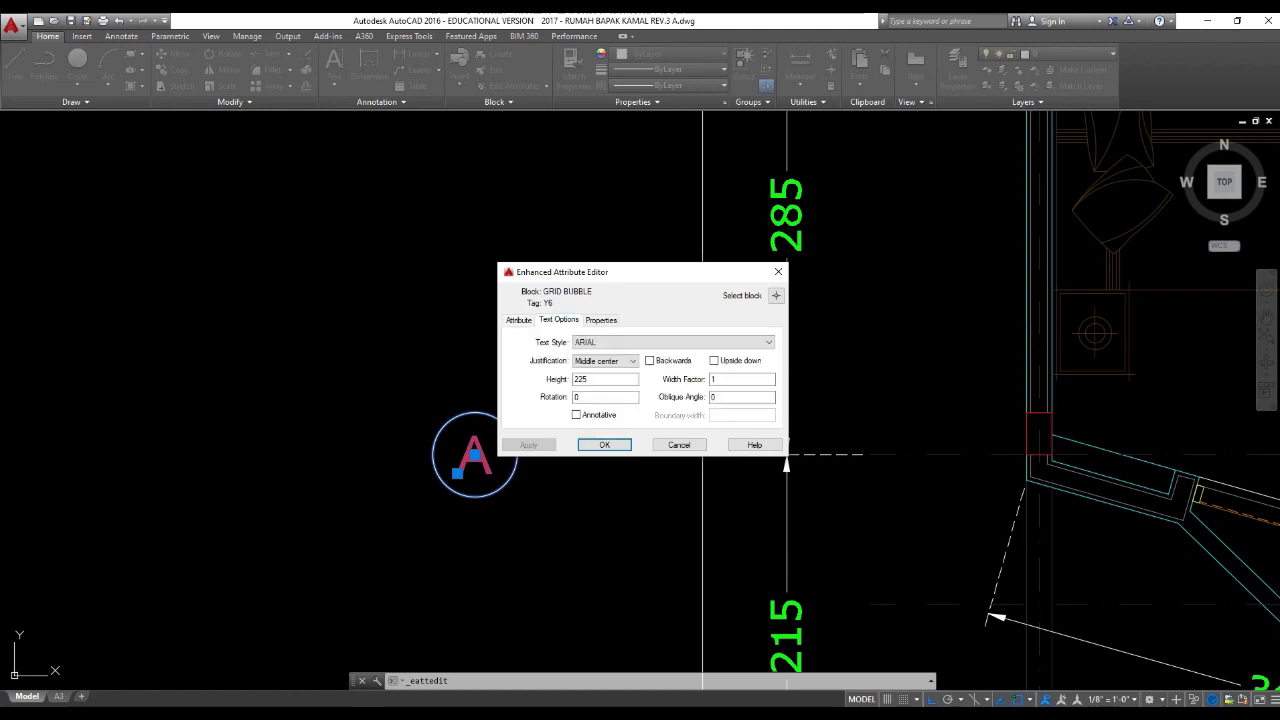
{"action": "left_click", "coordinate": [673, 342]}
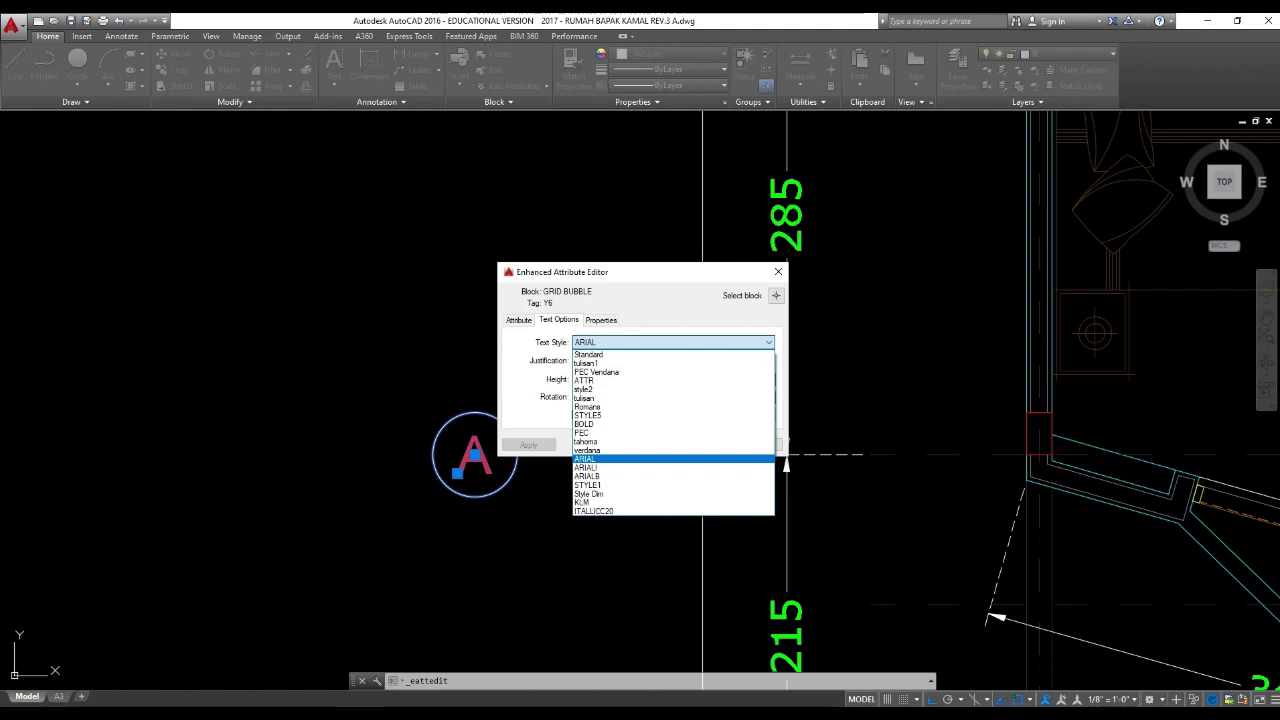
{"action": "left_click", "coordinate": [593, 342]}
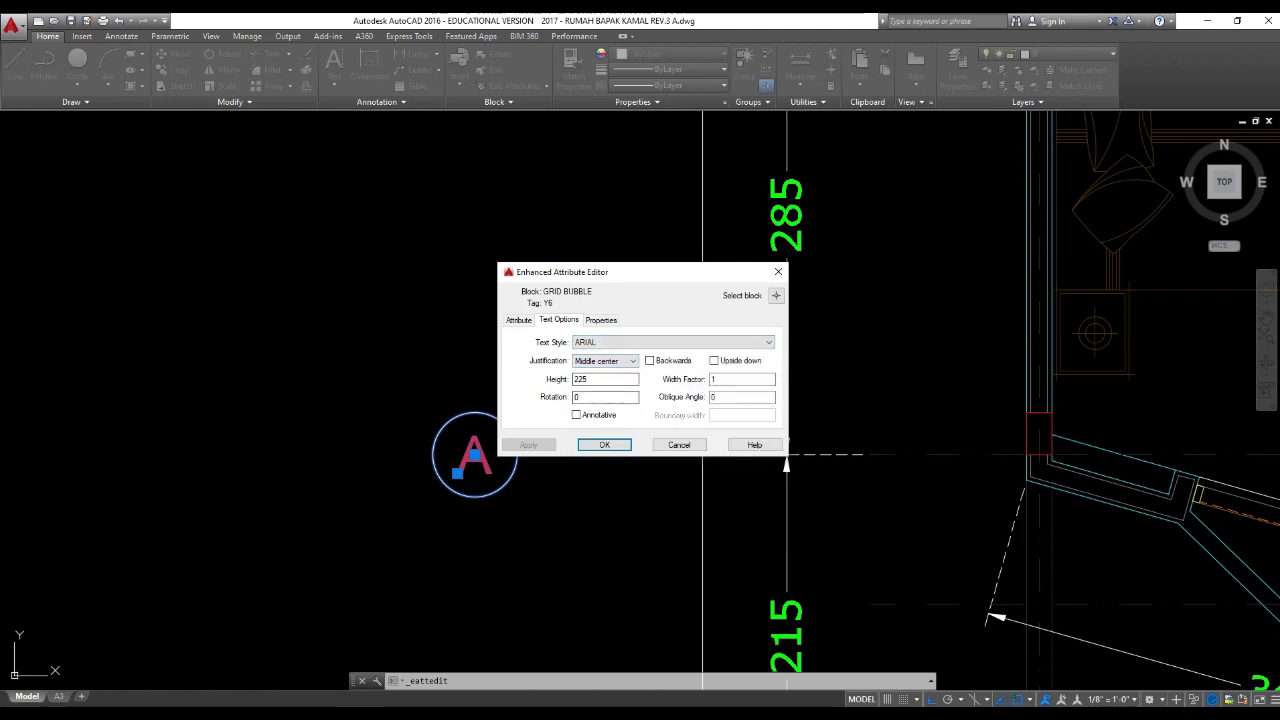
Change the layer of grid bubble A's attribute to HATCH and reopen the layer choices
{"action": "left_click", "coordinate": [601, 320]}
{"action": "left_click", "coordinate": [600, 342]}
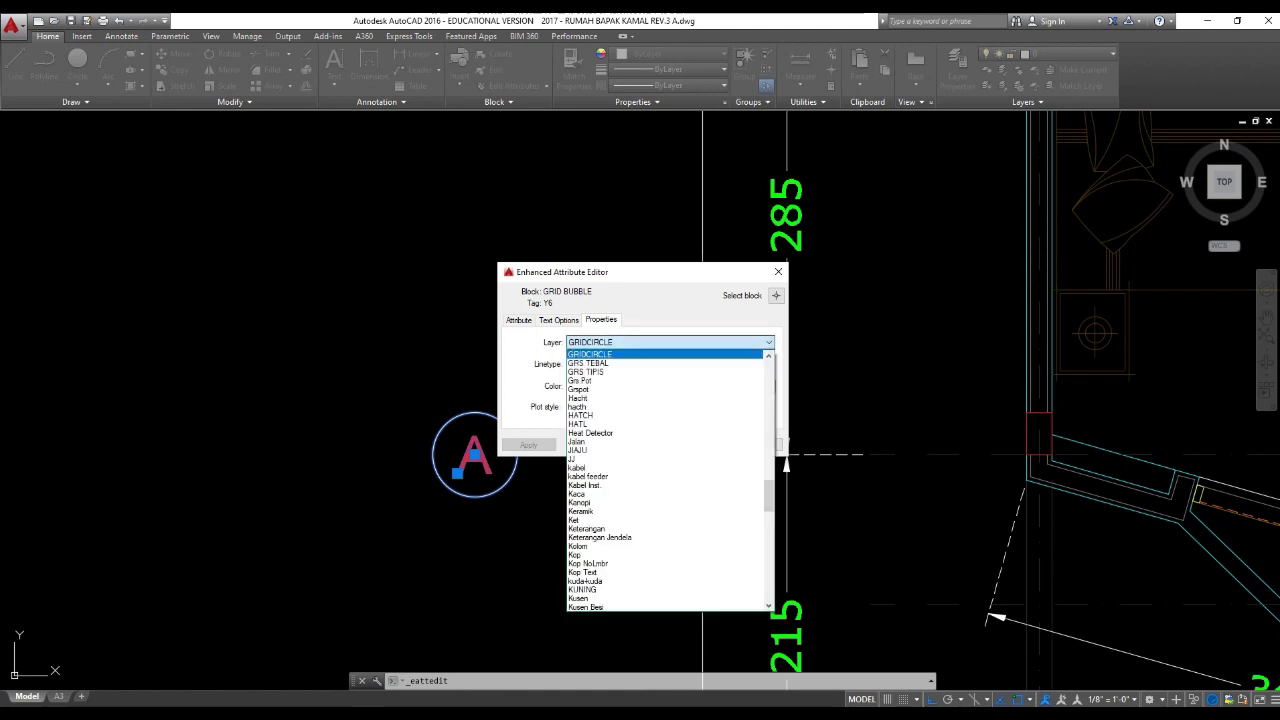
{"action": "left_click", "coordinate": [600, 342]}
{"action": "left_click", "coordinate": [600, 342]}
{"action": "left_click", "coordinate": [580, 415]}
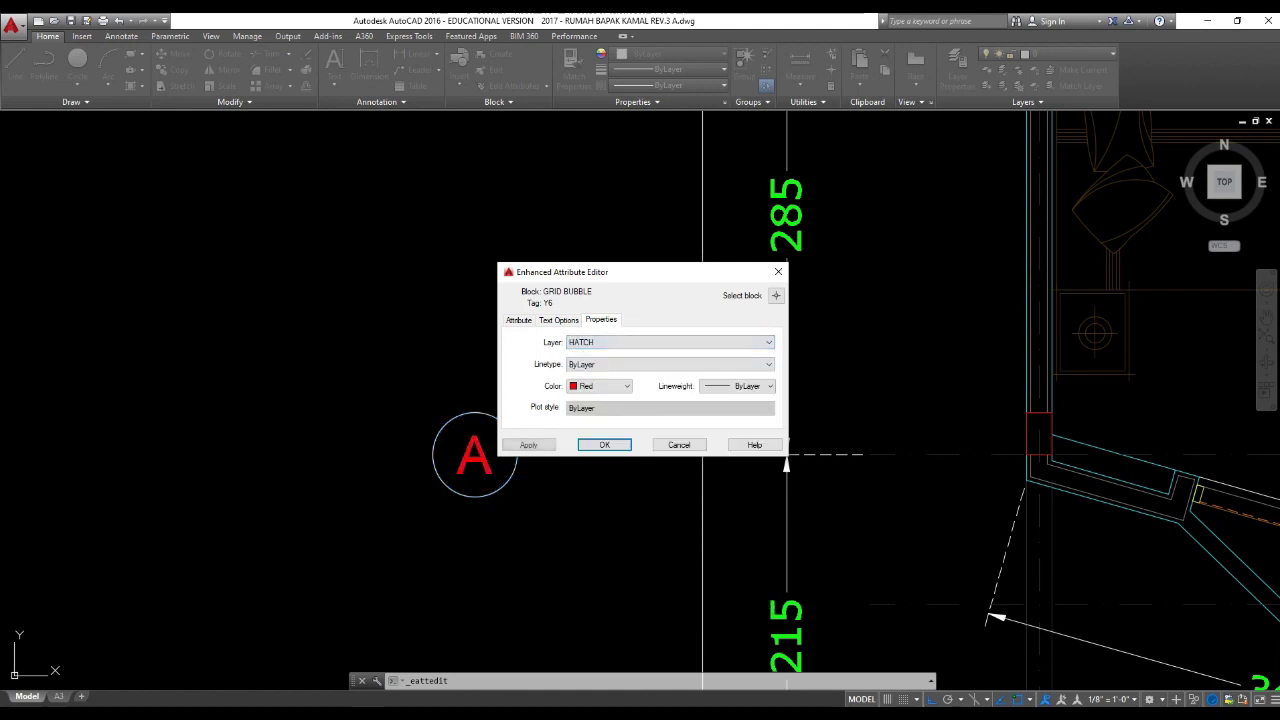
{"action": "left_click", "coordinate": [600, 342]}
{"action": "left_click", "coordinate": [600, 467]}
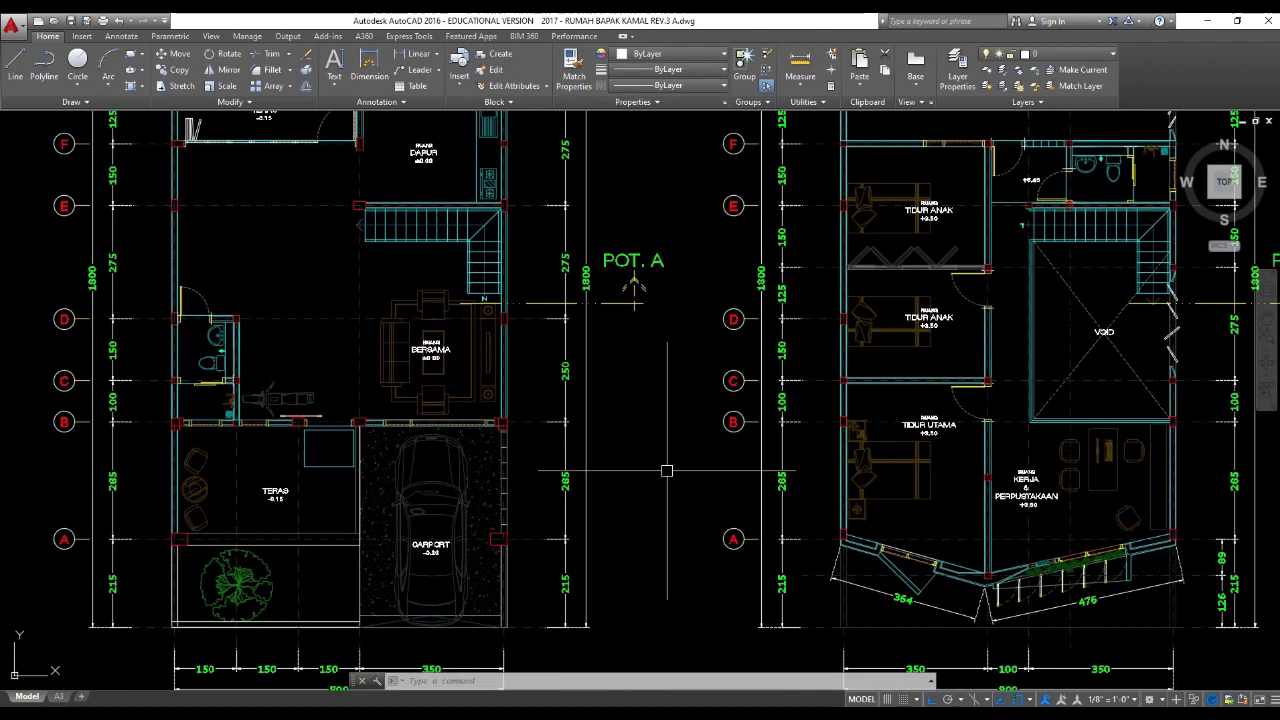
{"action": "middle_click_drag", "start_coordinate": [665, 456], "coordinate": [665, 458]}
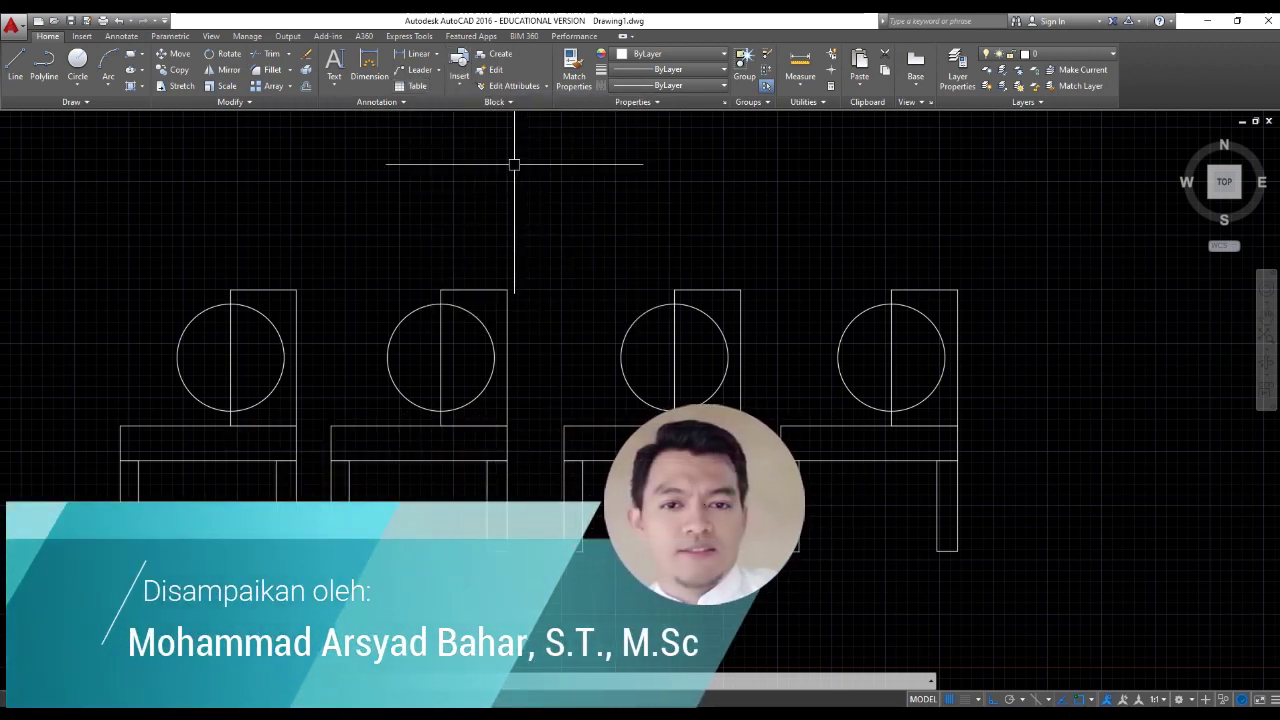
{"action": "left_click", "coordinate": [541, 259]}
{"action": "left_click", "coordinate": [566, 268]}
{"action": "left_click", "coordinate": [553, 270]}
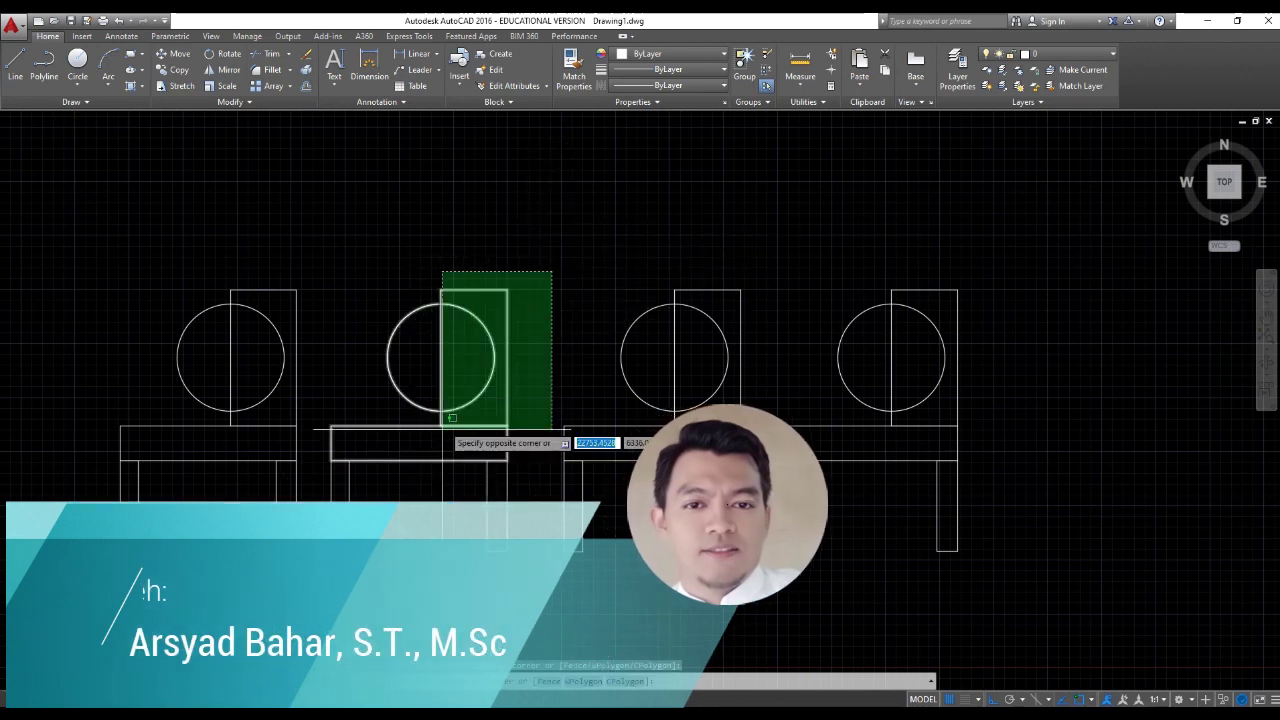
{"action": "key", "text": "Escape"}
{"action": "key", "text": "Escape"}
{"action": "left_click", "coordinate": [504, 265]}
{"action": "key", "text": "Escape"}
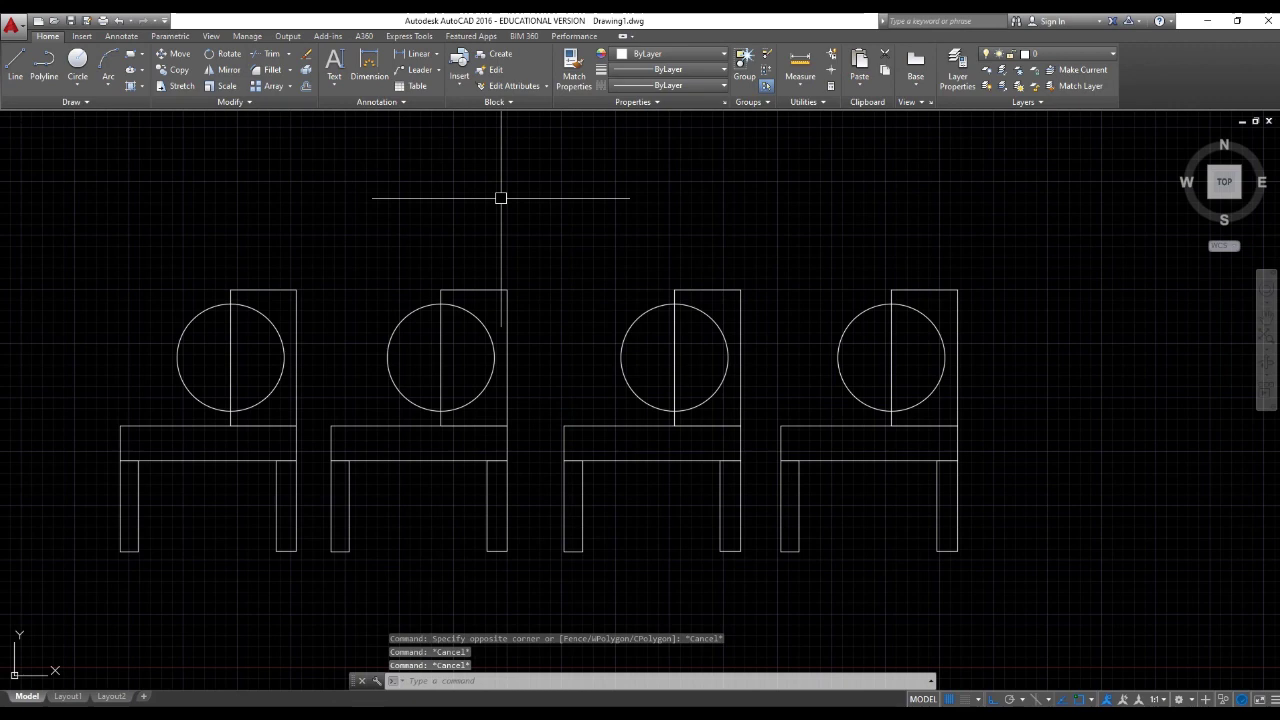
Define all objects of the second dressing table, including its circle, as a block named meja rias 2
{"action": "left_click", "coordinate": [472, 316]}
{"action": "left_click", "coordinate": [318, 254]}
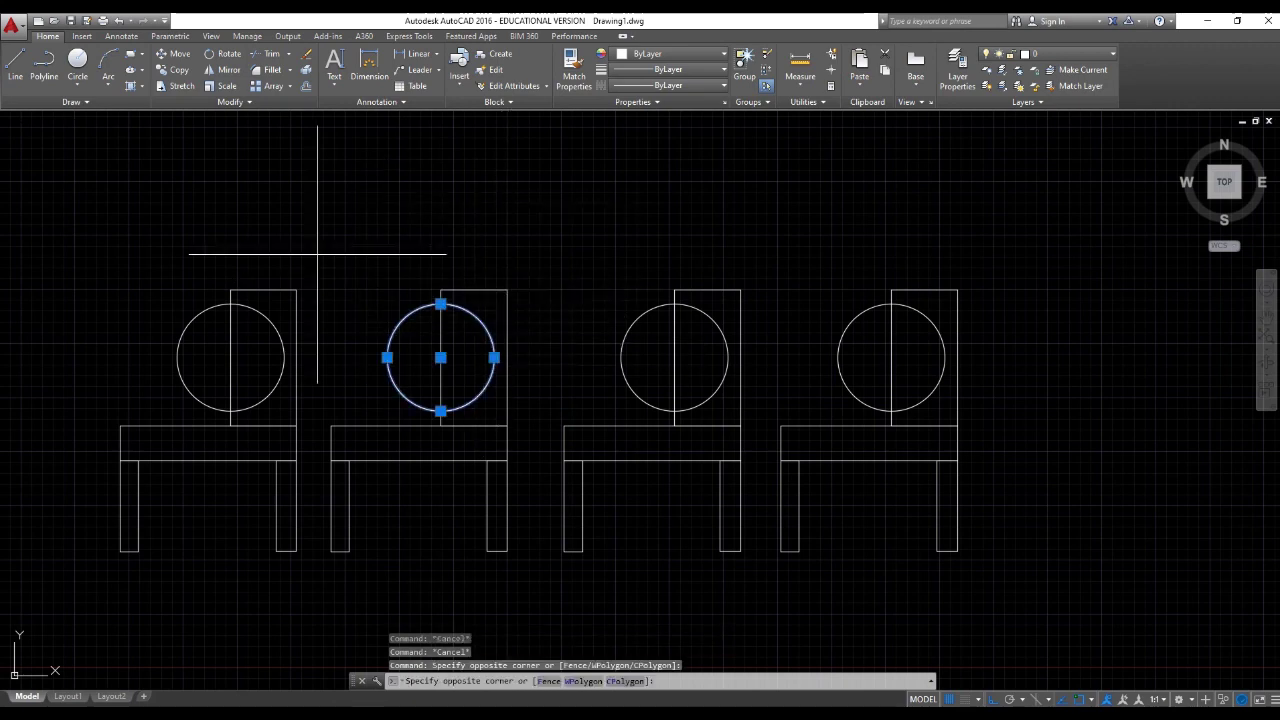
{"action": "left_click", "coordinate": [538, 587]}
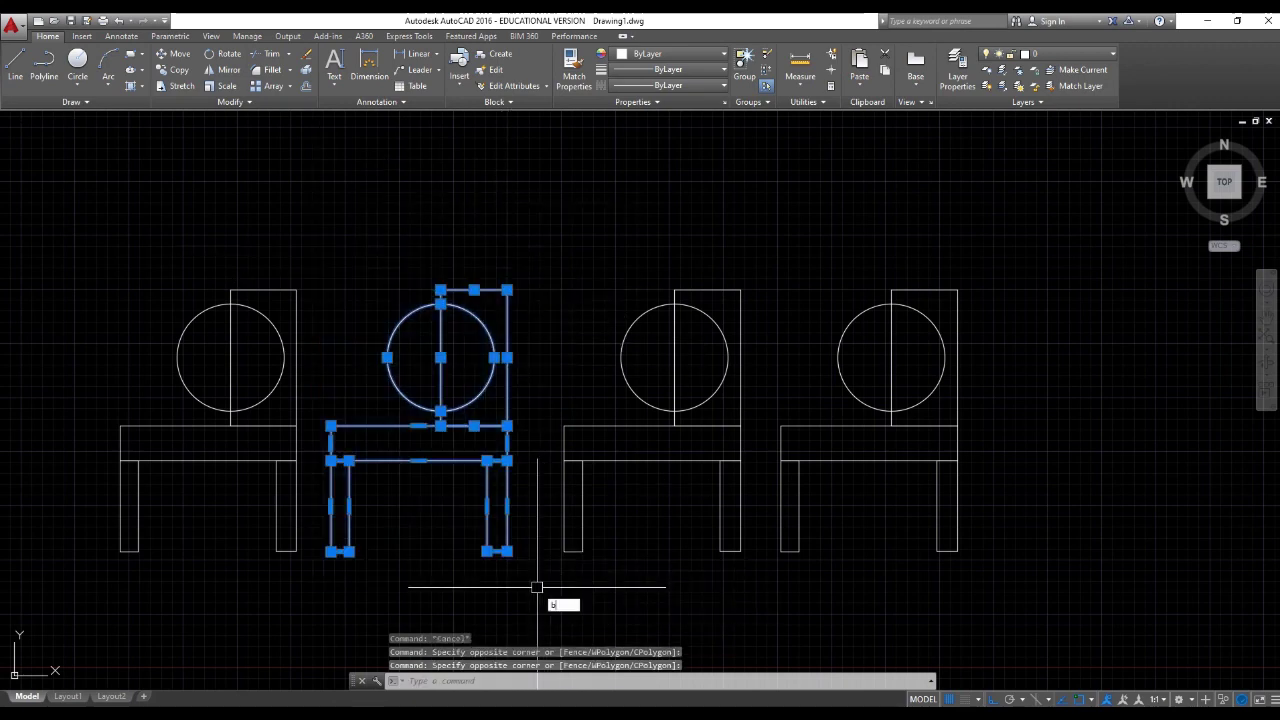
{"action": "key", "text": "Return"}
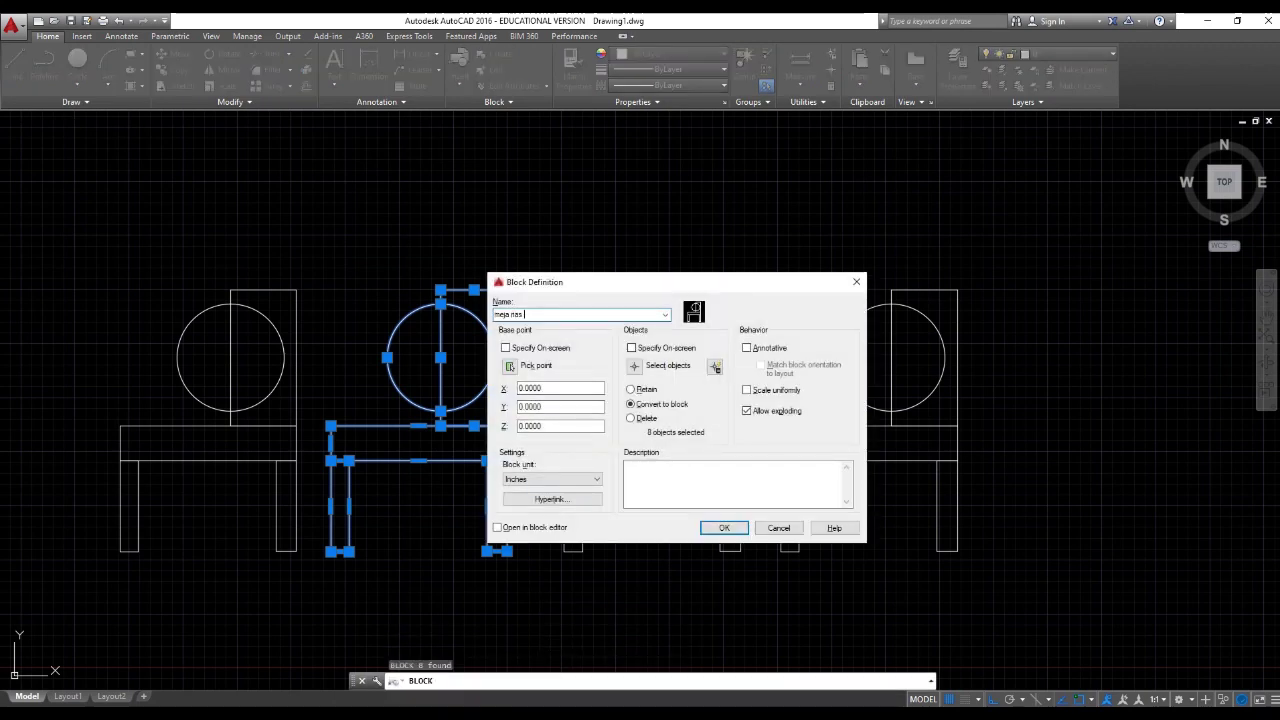
{"action": "key", "text": "Return"}
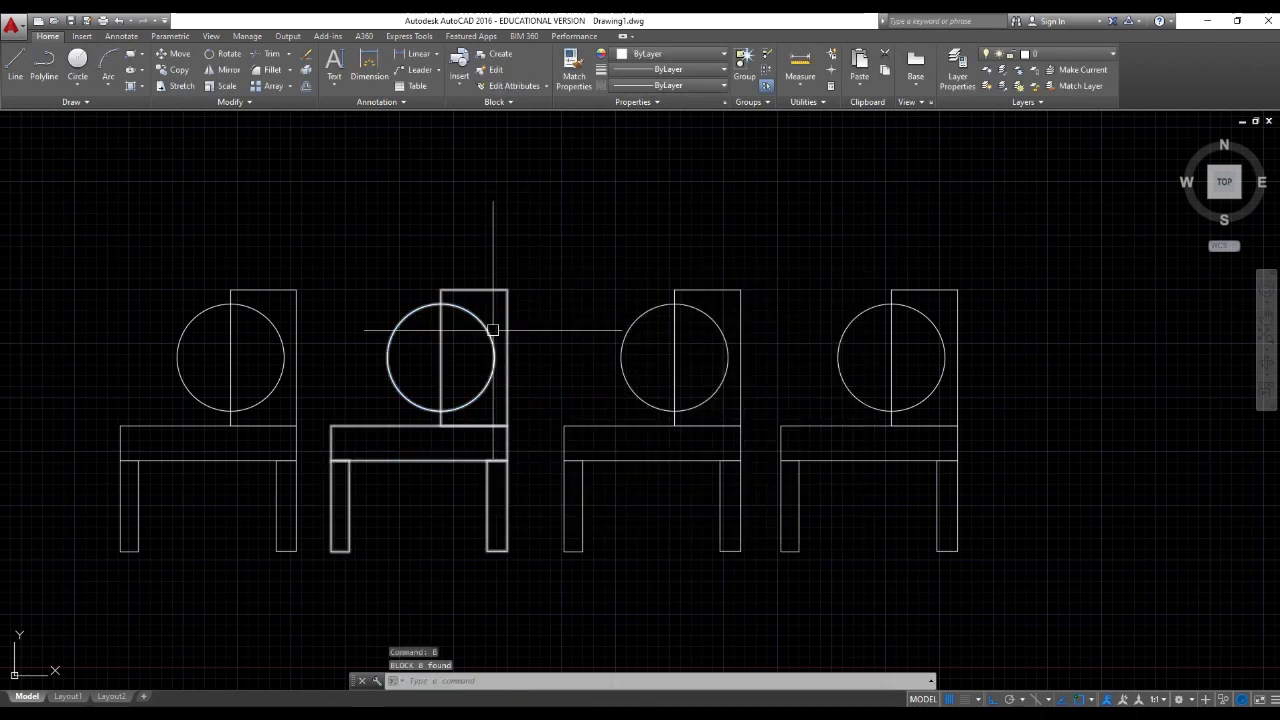
Edit the meja rias 2 block in place and move its circle straight up, just above the tall rectangle
{"action": "right_click", "coordinate": [493, 300]}
{"action": "left_click", "coordinate": [548, 372]}
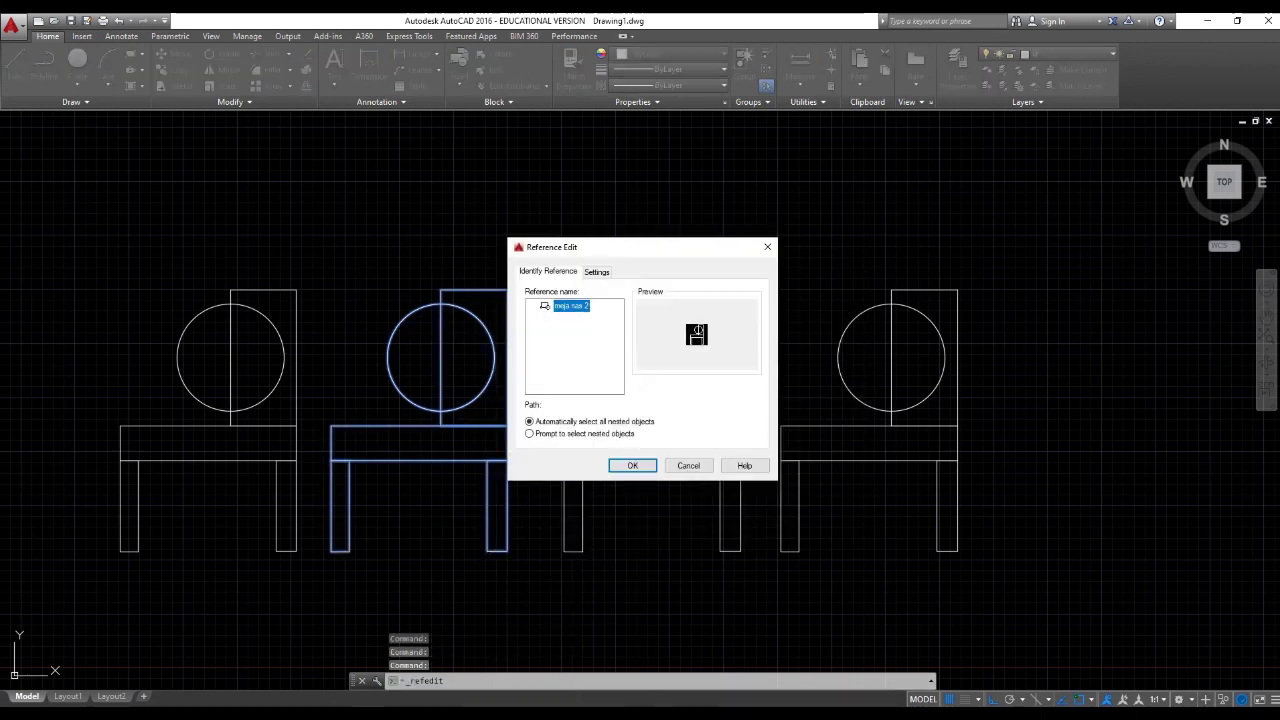
{"action": "key", "text": "Return"}
{"action": "left_click", "coordinate": [493, 357]}
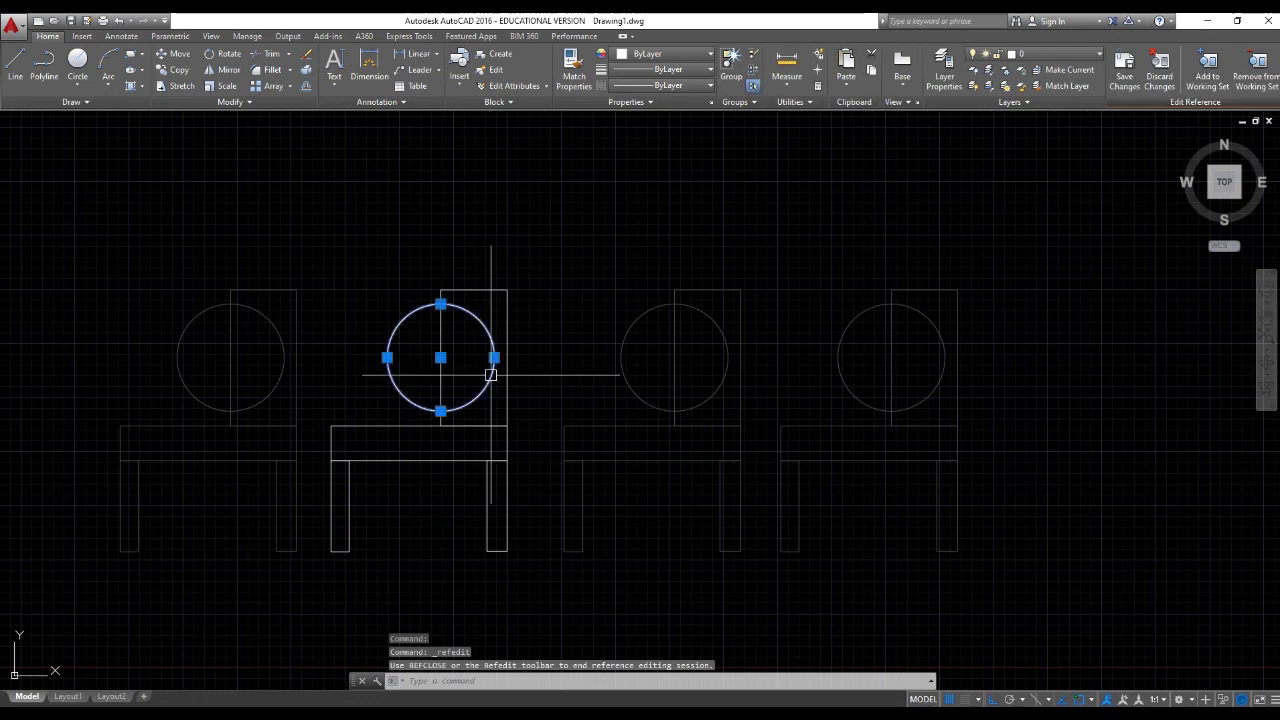
{"action": "type", "text": "m"}
{"action": "key", "text": "Return"}
{"action": "left_click", "coordinate": [508, 336]}
{"action": "key", "text": "Escape"}
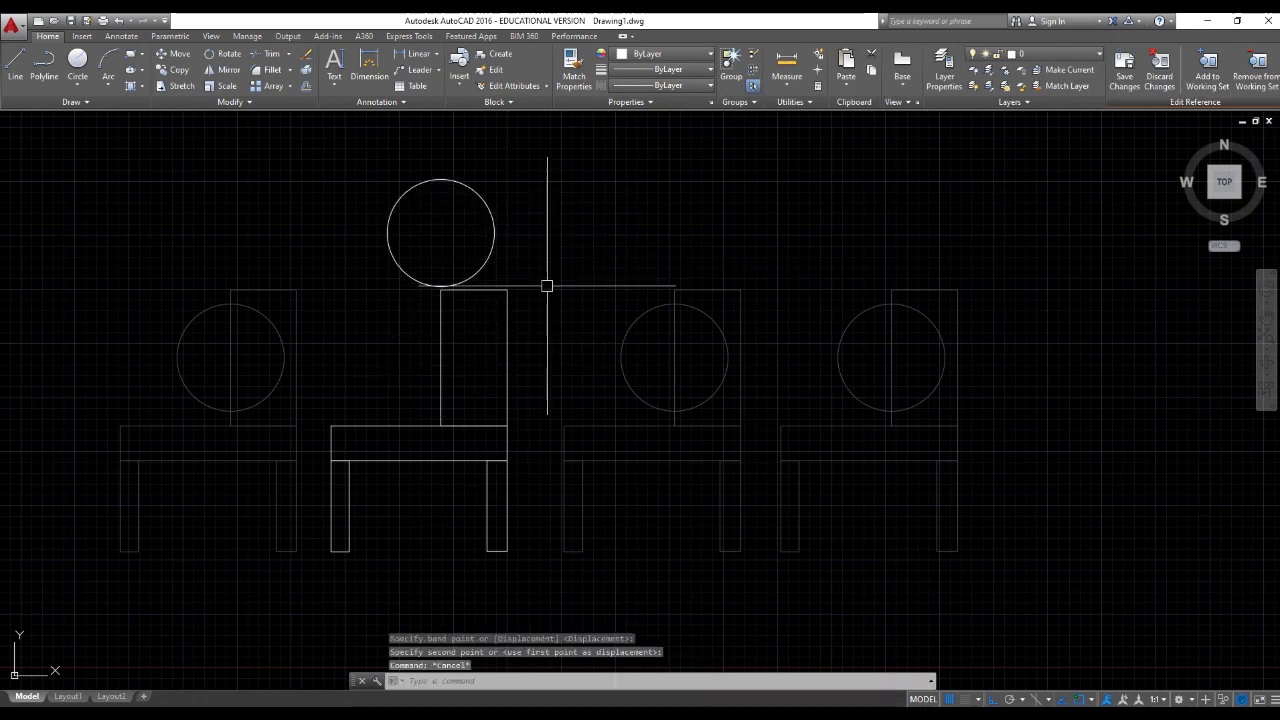
Save the in-place reference edits back to the meja rias 2 block
{"action": "right_click", "coordinate": [546, 287]}
{"action": "mouse_move", "coordinate": [640, 330]}
{"action": "left_click", "coordinate": [737, 320]}
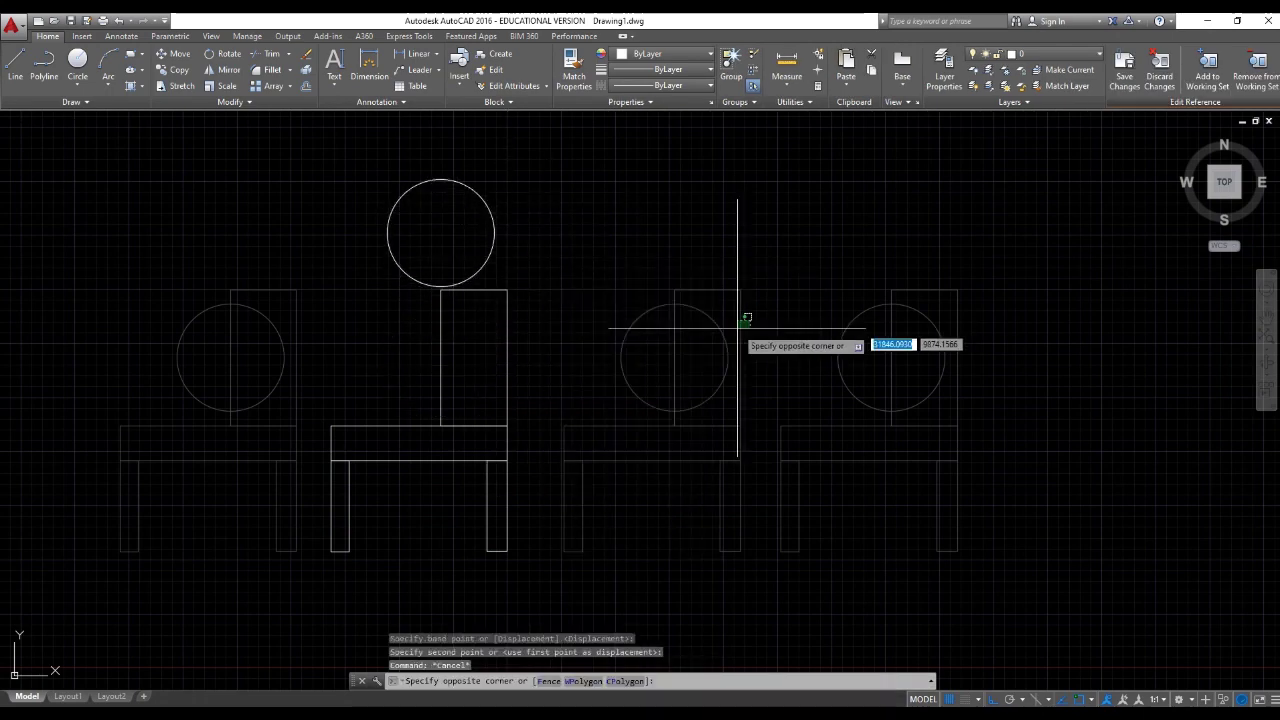
{"action": "key", "text": "Escape"}
{"action": "right_click", "coordinate": [554, 279]}
{"action": "left_click", "coordinate": [785, 321]}
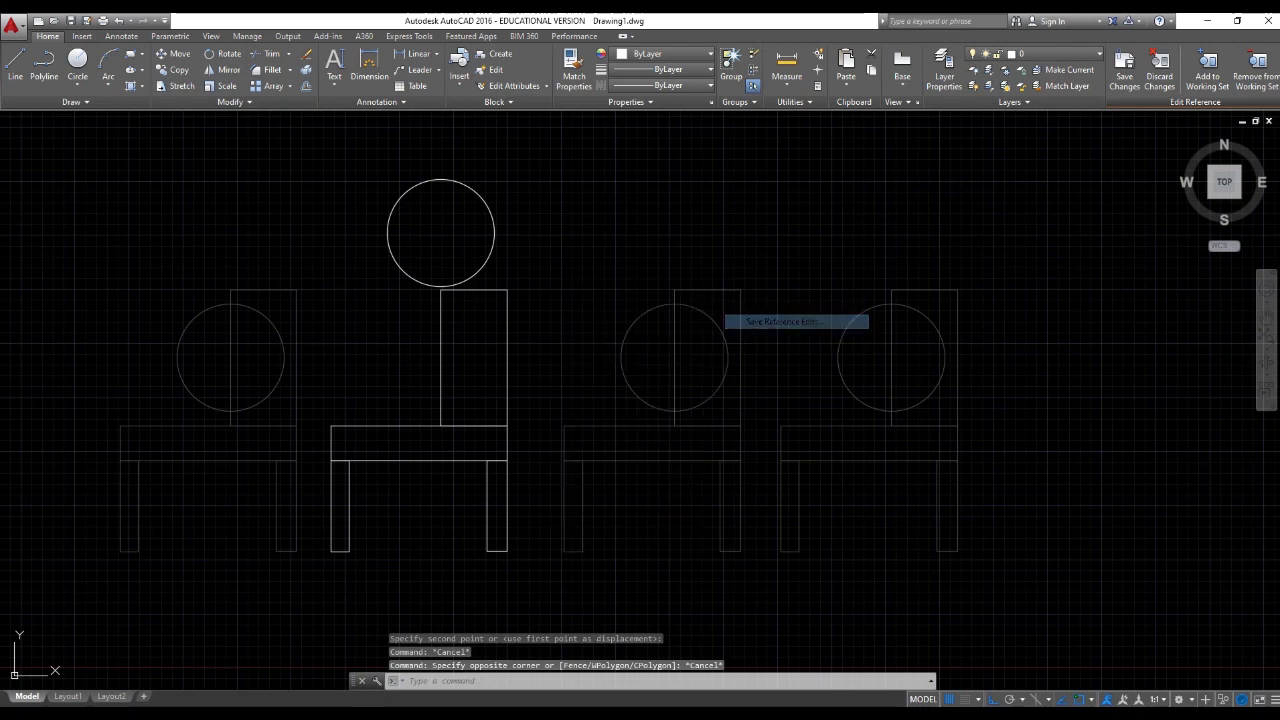
{"action": "left_click", "coordinate": [648, 401]}
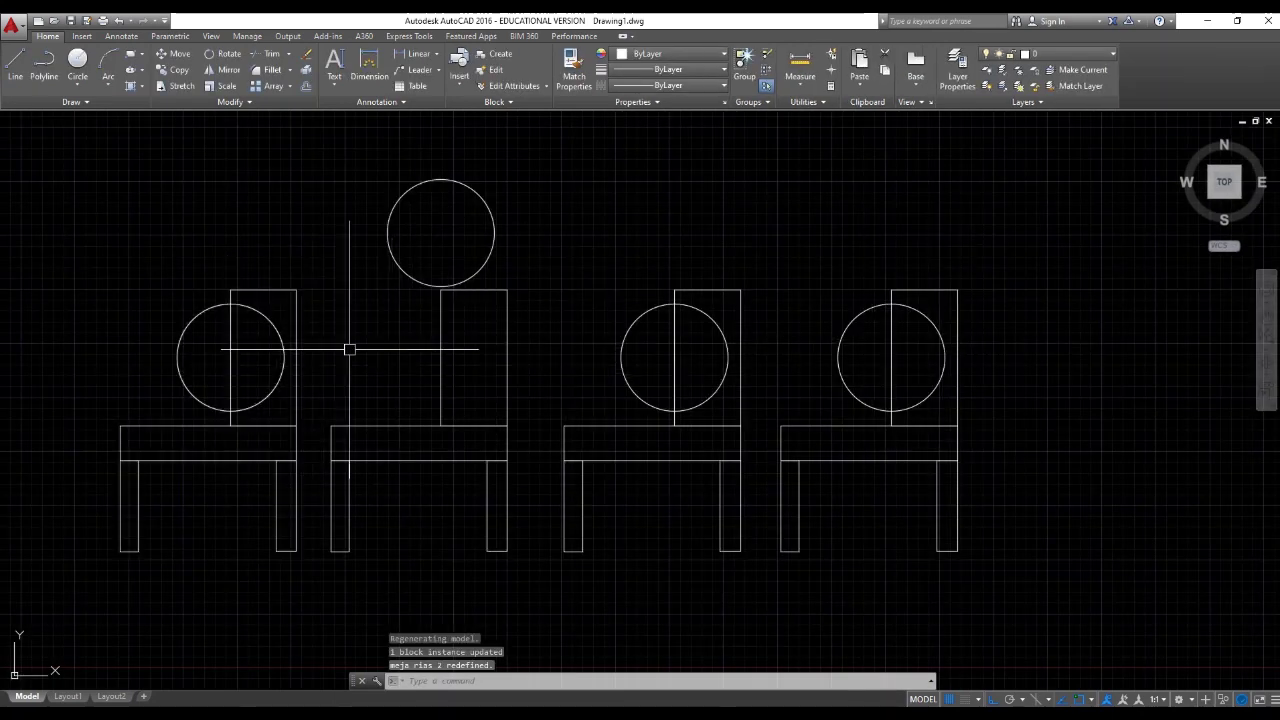
Compare the block definitions behind the first and second dressing tables without opening either for editing
{"action": "left_click", "coordinate": [280, 305]}
{"action": "double_click", "coordinate": [288, 315]}
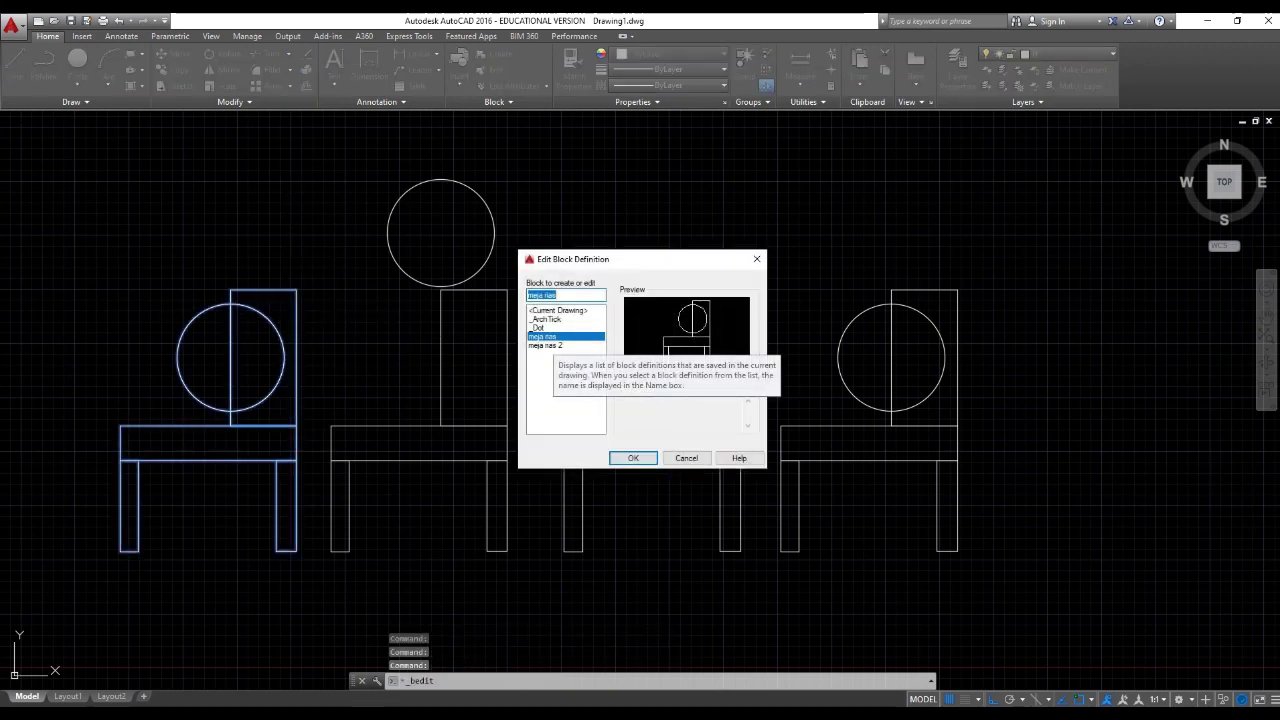
{"action": "key", "text": "Escape"}
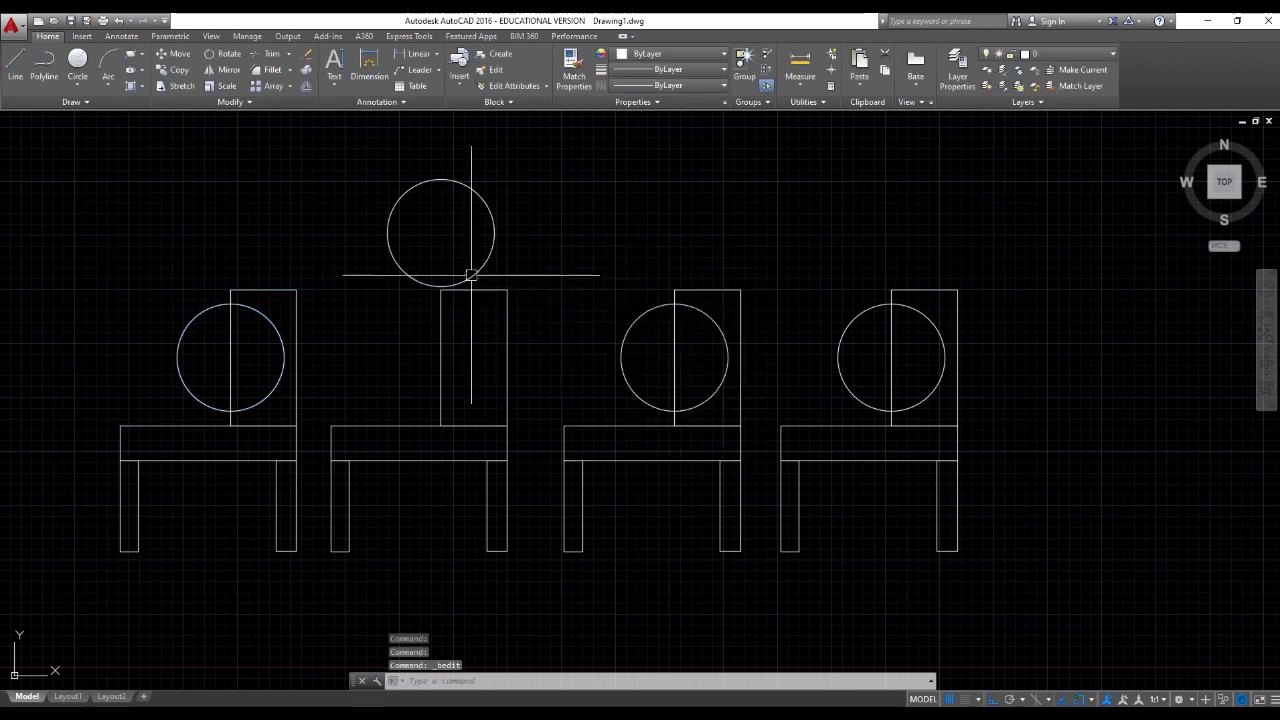
{"action": "double_click", "coordinate": [466, 290]}
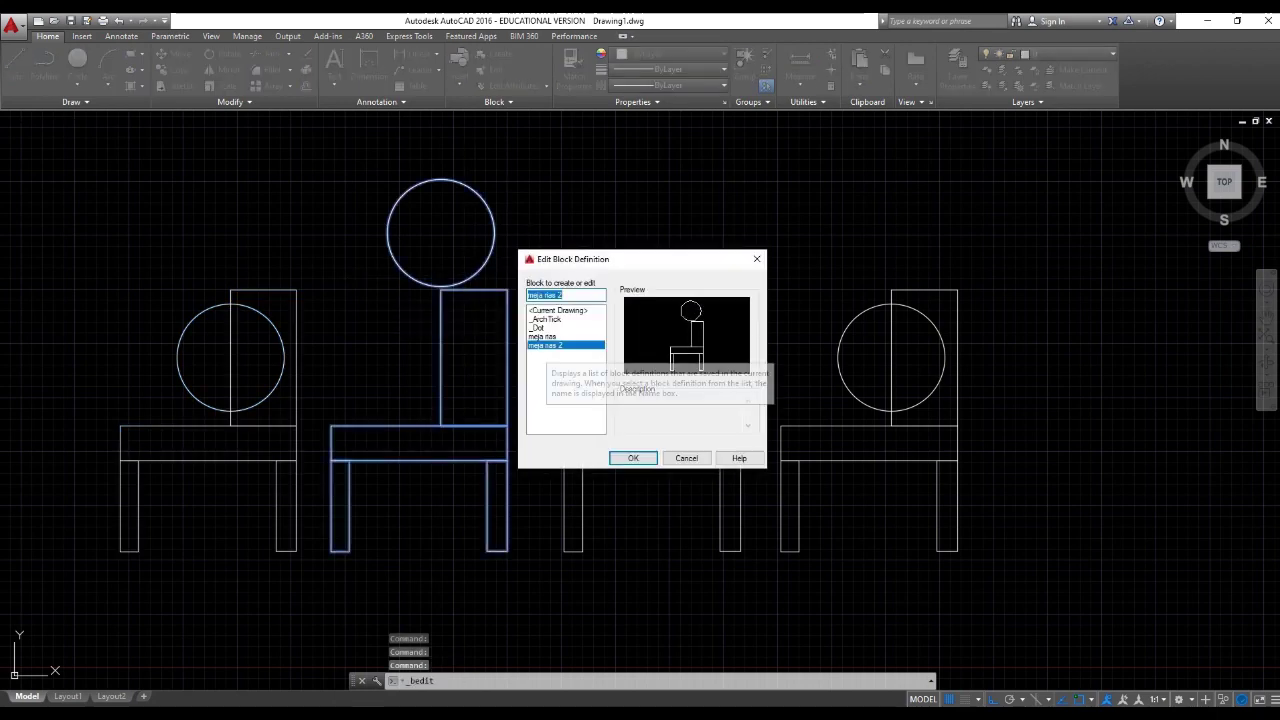
{"action": "key", "text": "Escape"}
{"action": "key", "text": "Escape"}
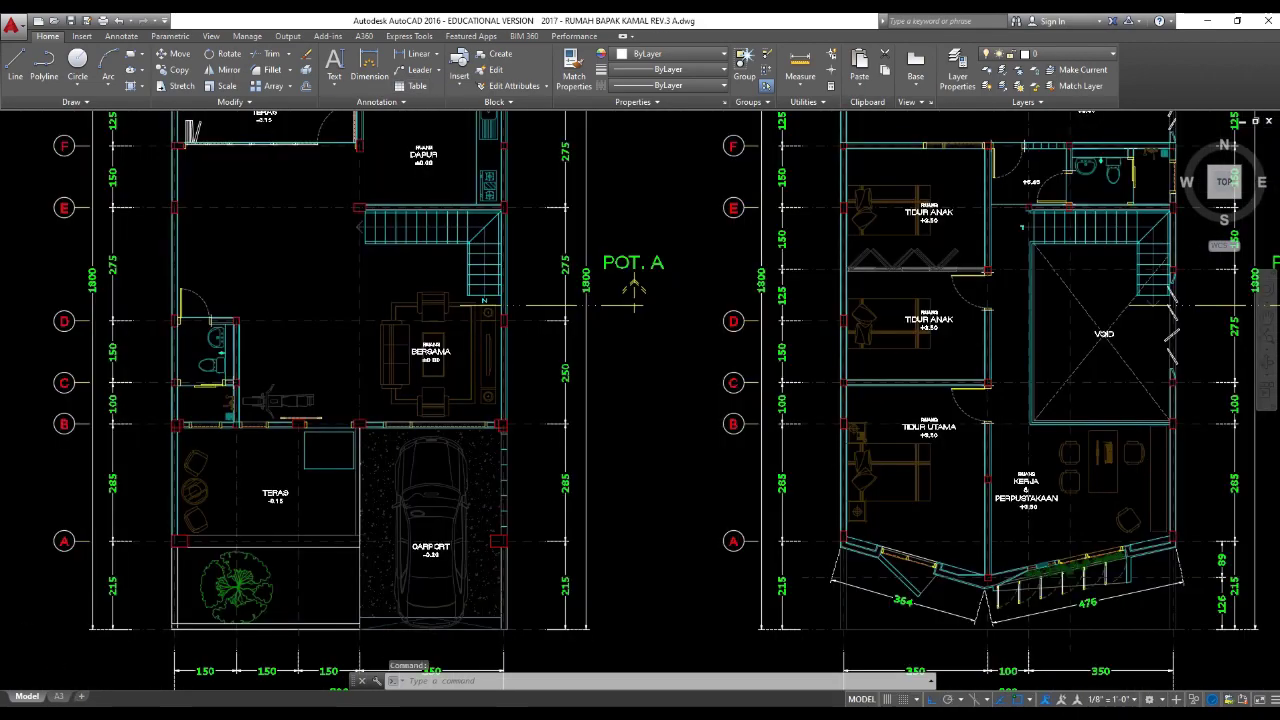
Examine the TABEL KUSEN LANTAI 1 and 2 schedules between the key plans of the house drawing
{"action": "scroll", "coordinate": [634, 305], "scroll_direction": "down", "scroll_amount": 6}
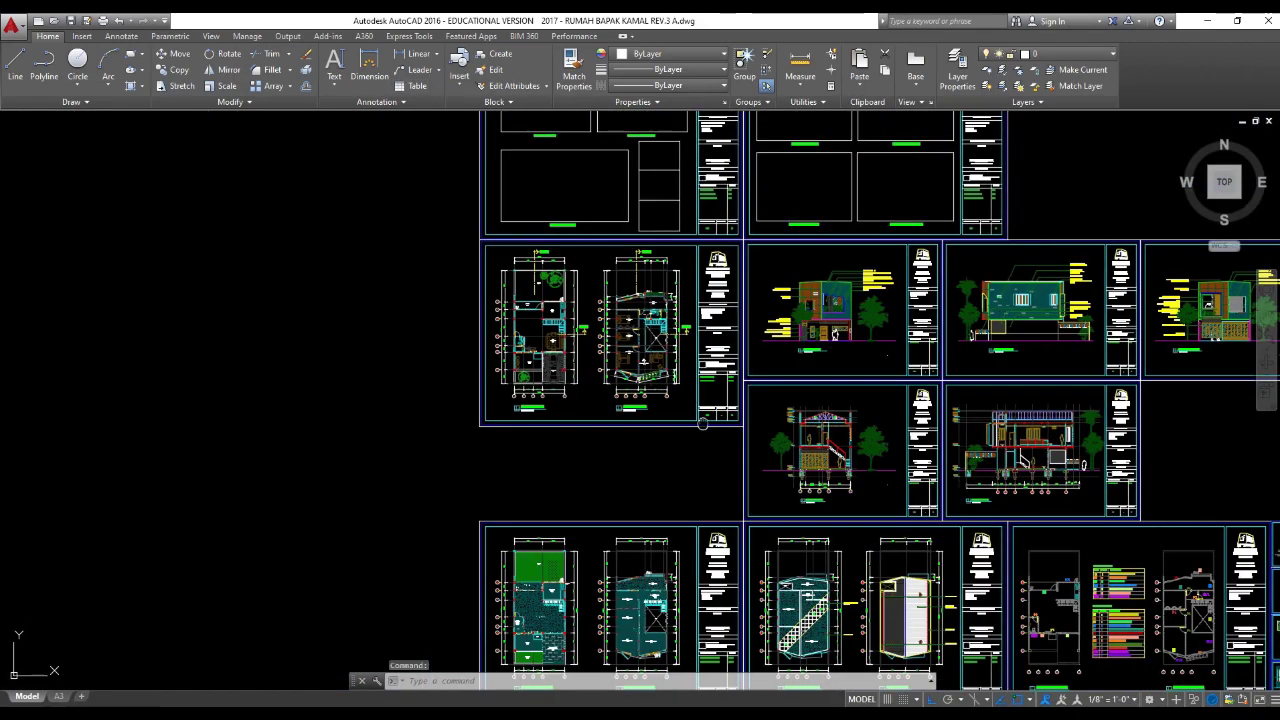
{"action": "middle_click_drag", "start_coordinate": [713, 418], "coordinate": [379, 276]}
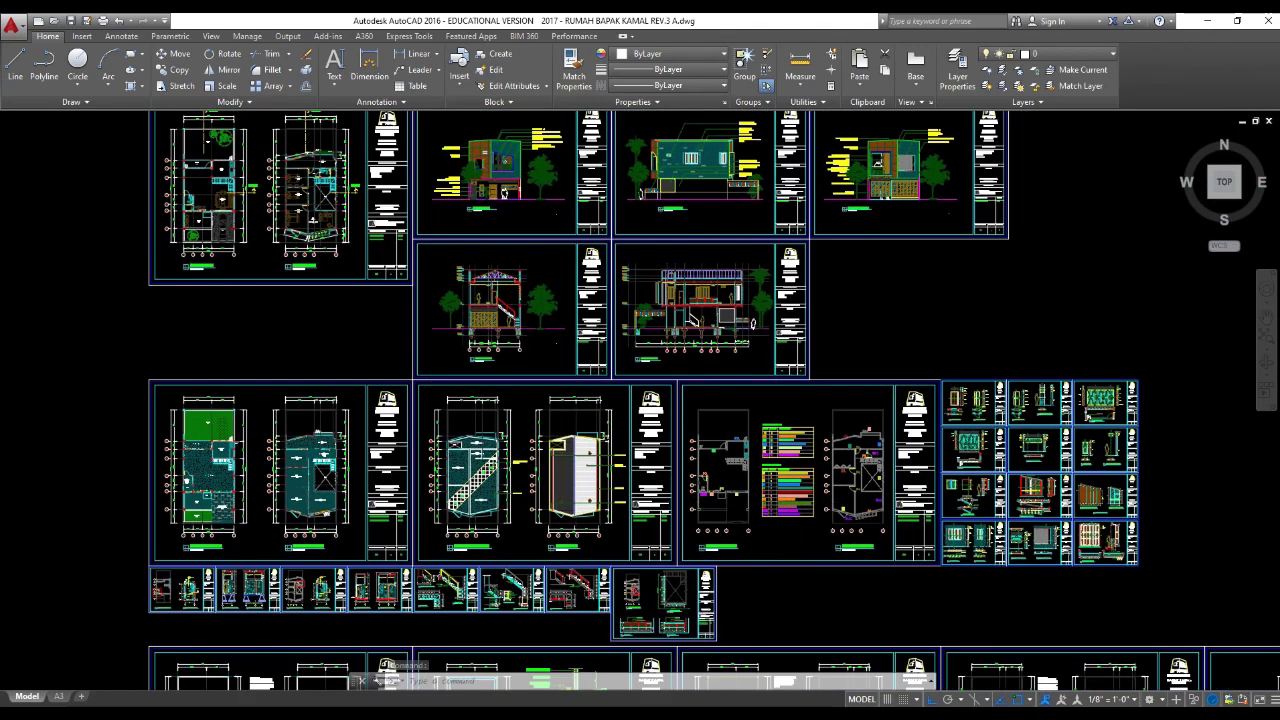
{"action": "scroll", "coordinate": [796, 475], "scroll_direction": "up", "scroll_amount": 8}
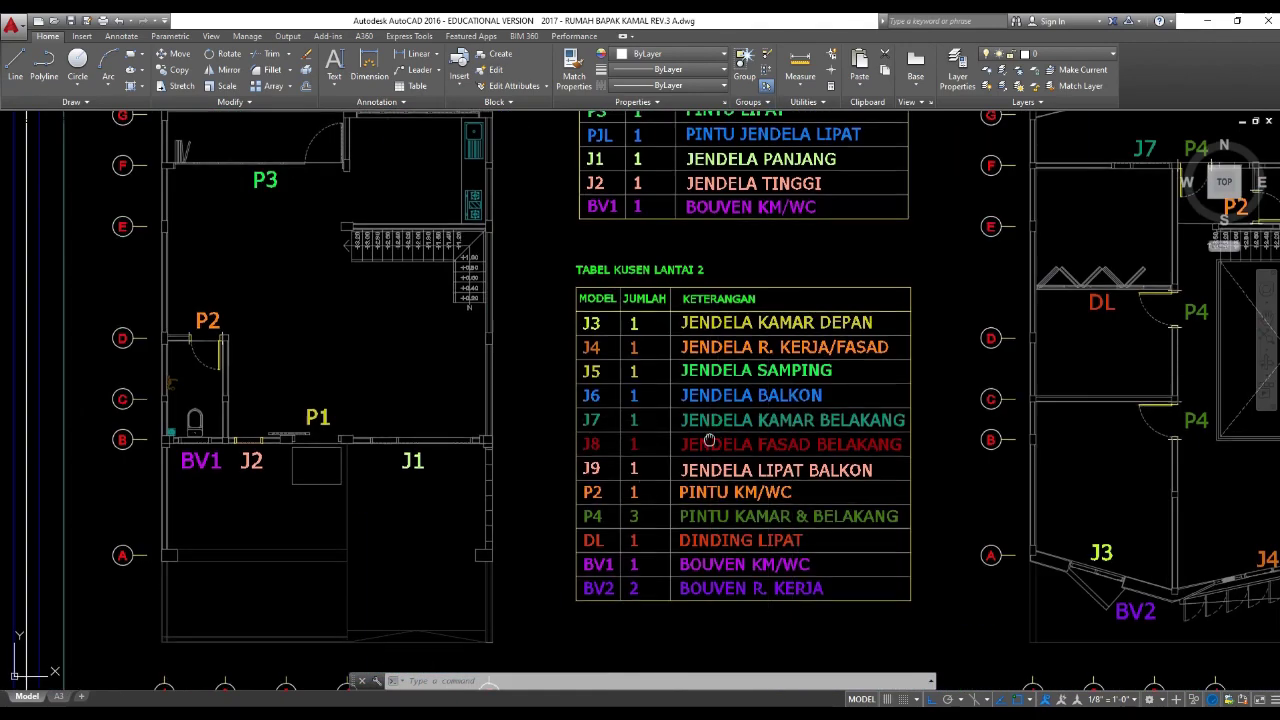
{"action": "middle_click_drag", "start_coordinate": [708, 440], "coordinate": [707, 533]}
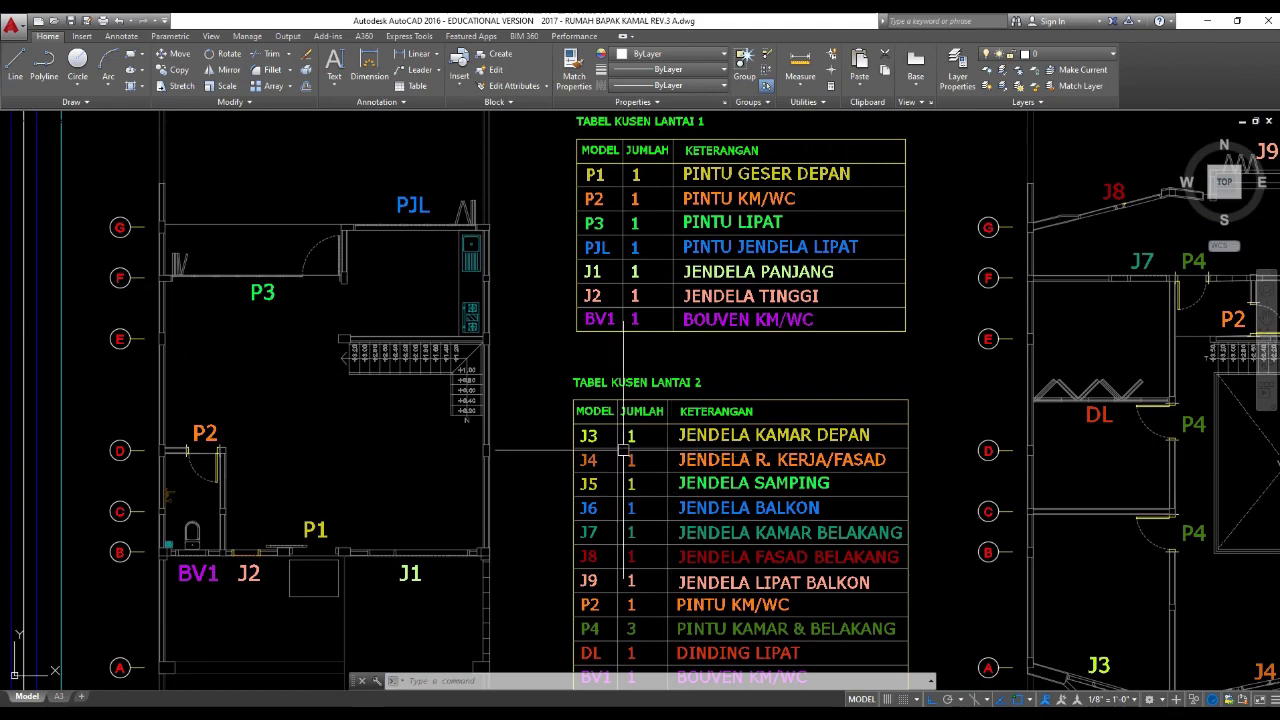
{"action": "scroll", "coordinate": [624, 450], "scroll_direction": "up", "scroll_amount": 4}
{"action": "left_click", "coordinate": [540, 326]}
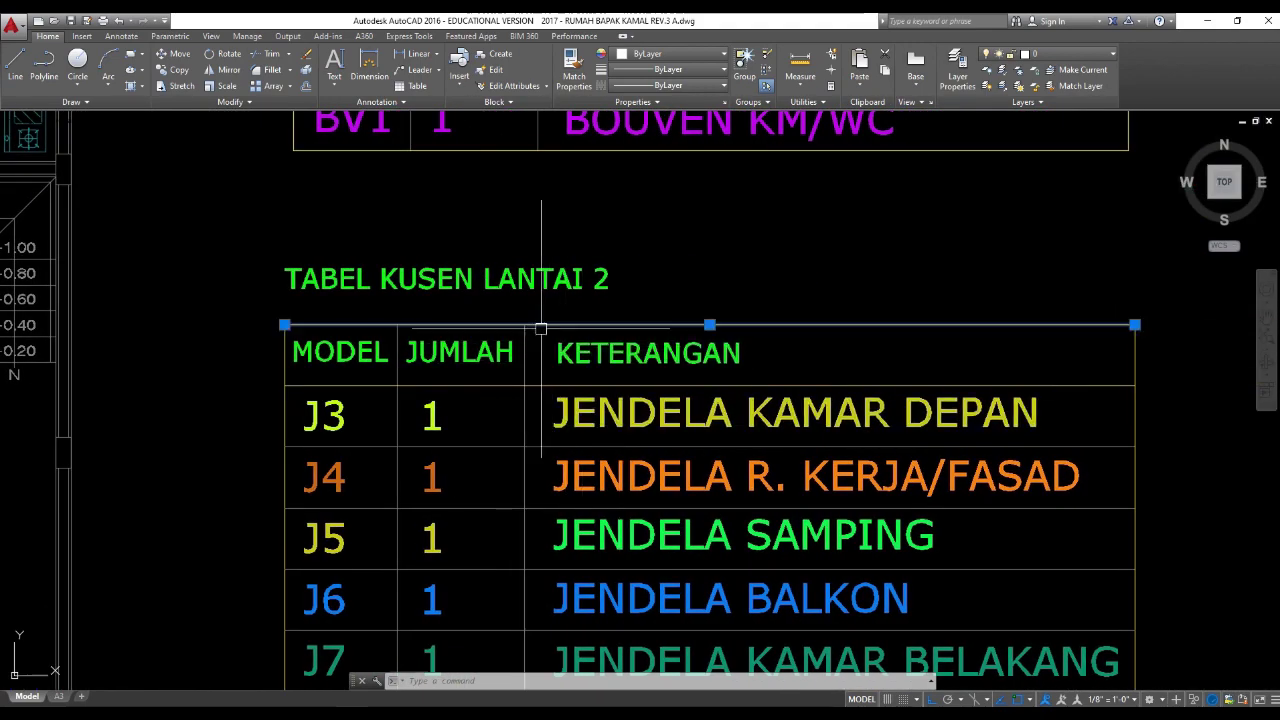
{"action": "scroll", "coordinate": [540, 326], "scroll_direction": "down", "scroll_amount": 5}
{"action": "key", "text": "Escape"}
{"action": "scroll", "coordinate": [560, 311], "scroll_direction": "up", "scroll_amount": 1}
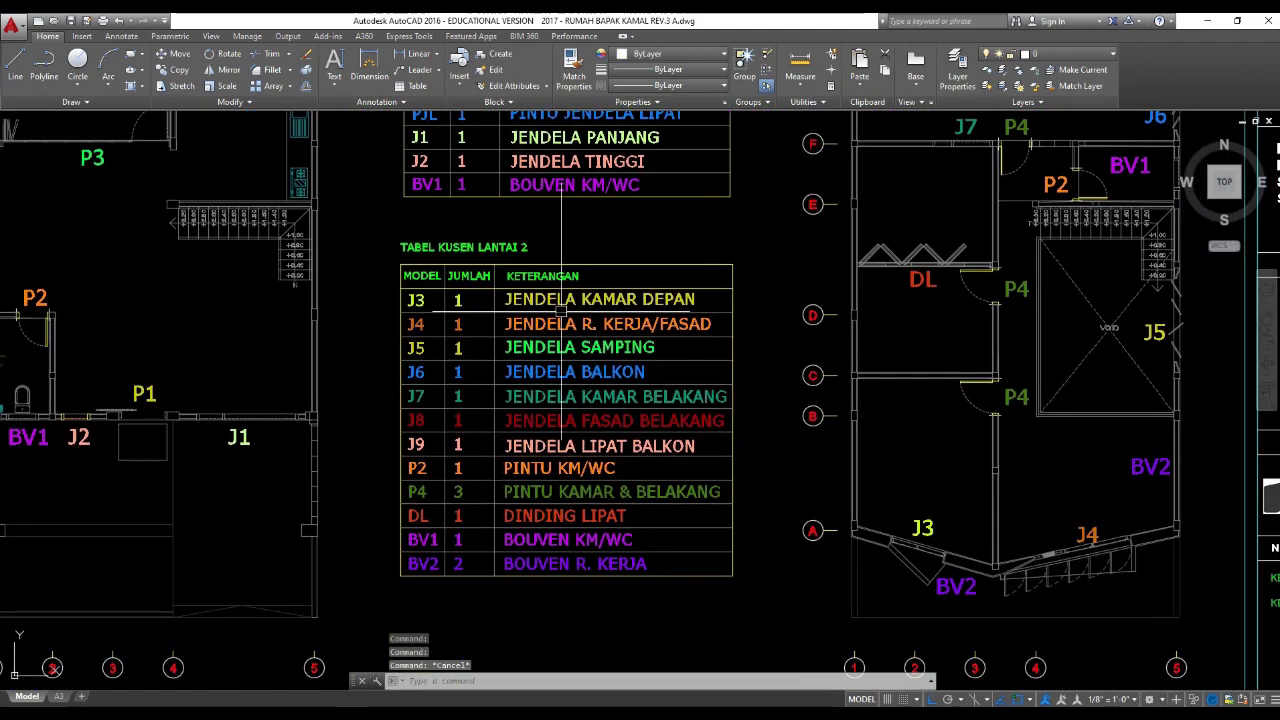
{"action": "scroll", "coordinate": [650, 410], "scroll_direction": "down", "scroll_amount": 2}
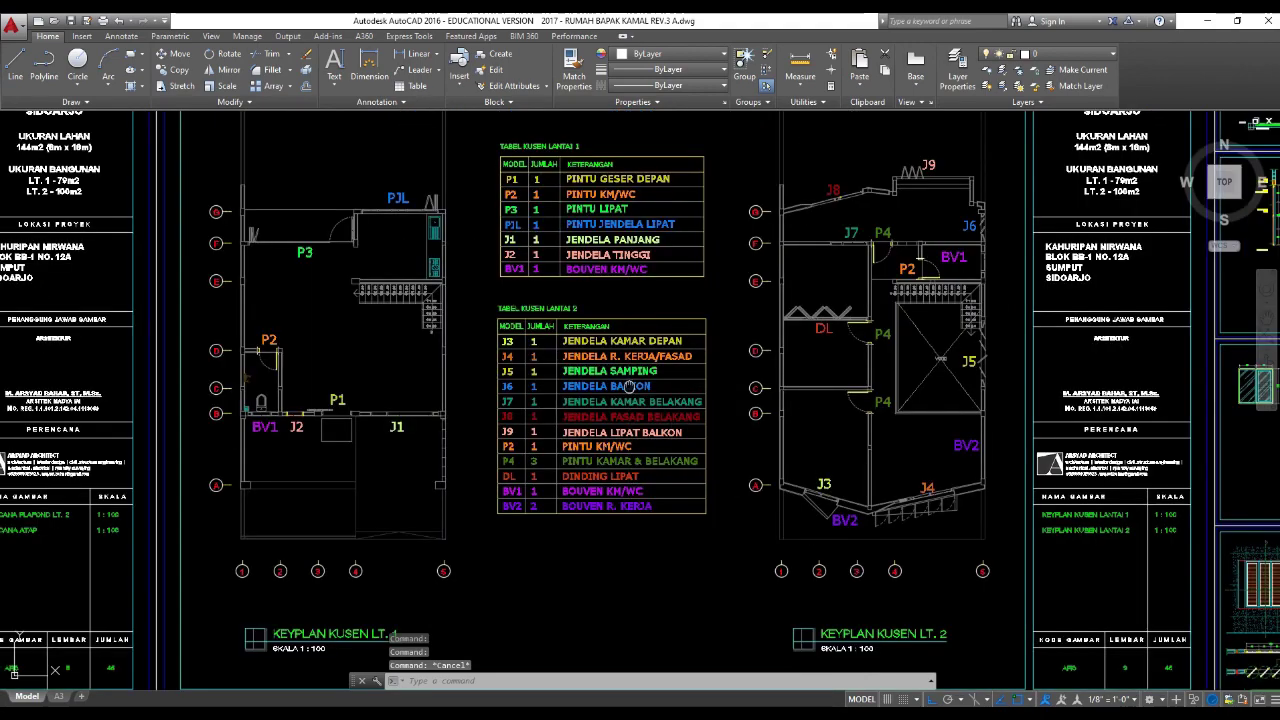
{"action": "middle_click_drag", "start_coordinate": [630, 385], "coordinate": [659, 458]}
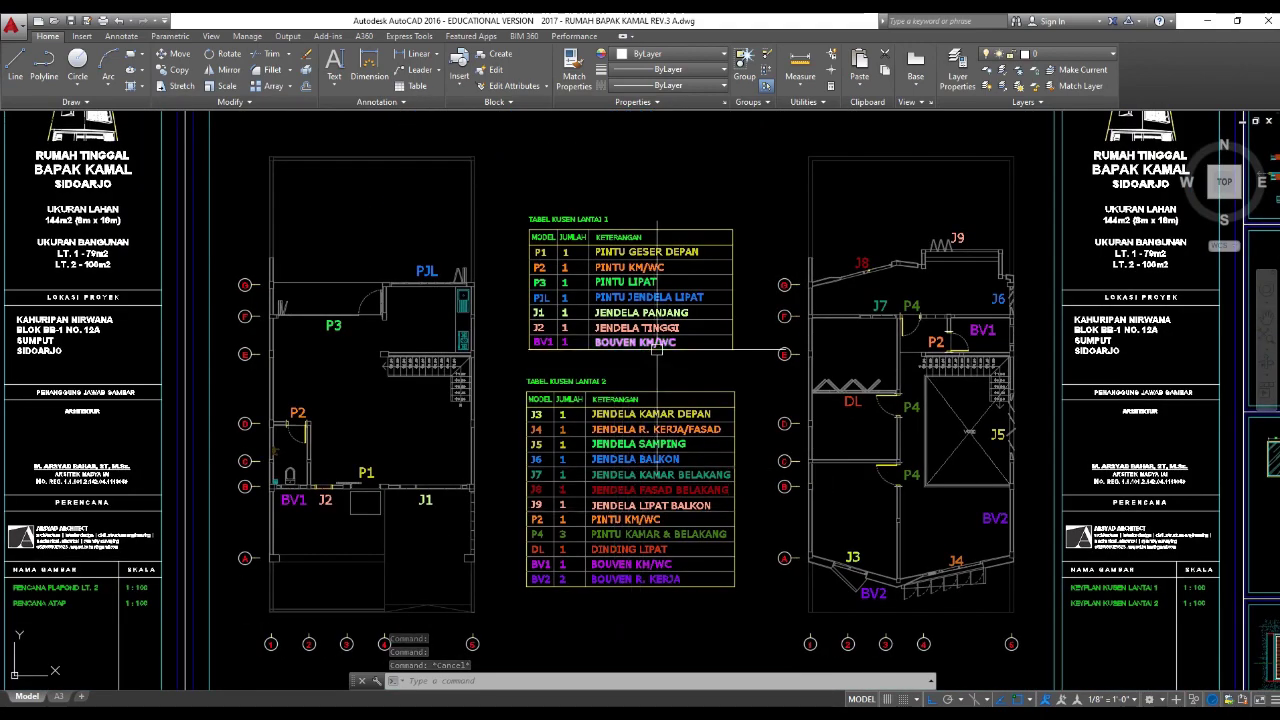
Look over the remaining sheets of the house drawing and switch back to Drawing1
{"action": "scroll", "coordinate": [650, 400], "scroll_direction": "down", "scroll_amount": 6}
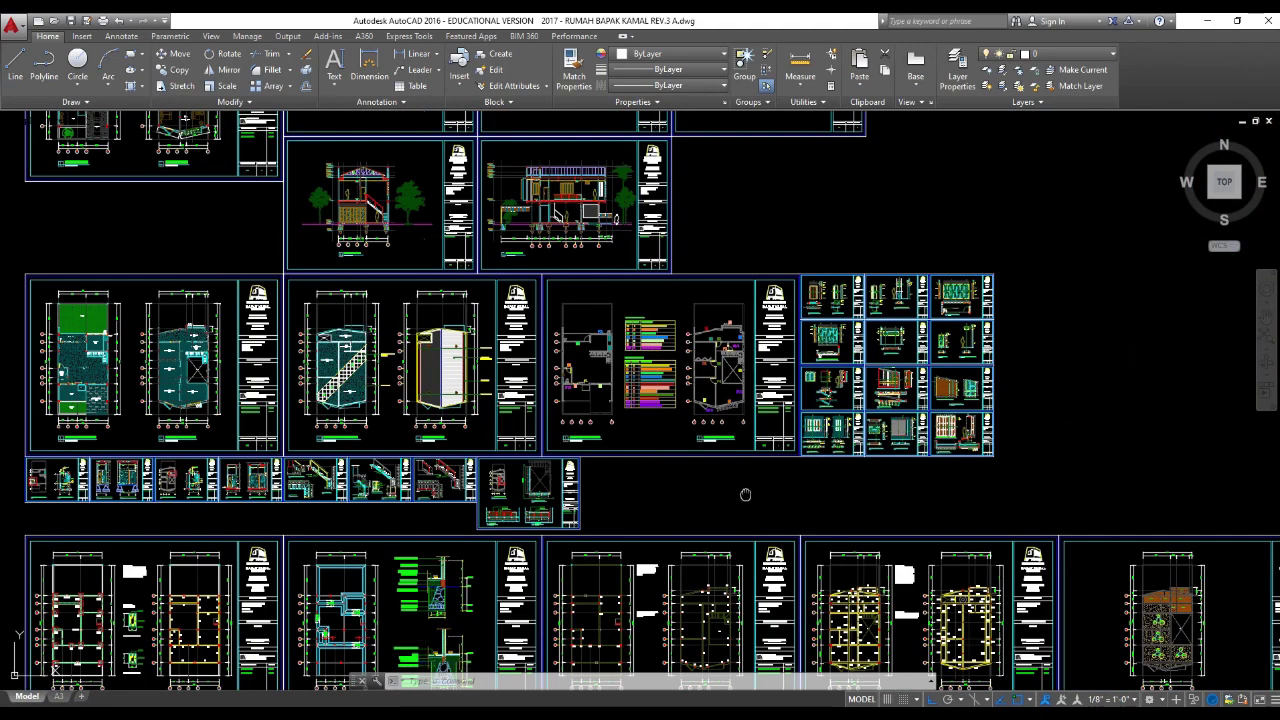
{"action": "middle_click_drag", "start_coordinate": [743, 491], "coordinate": [714, 338]}
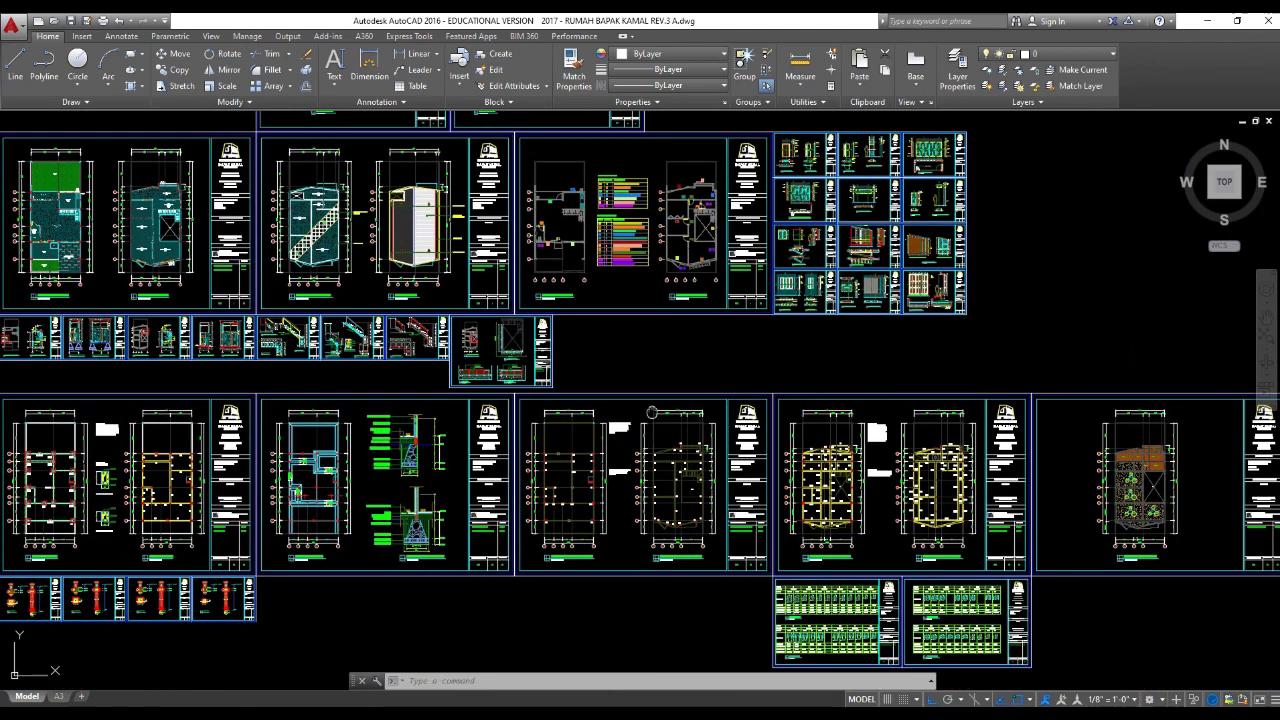
{"action": "middle_click_drag", "start_coordinate": [657, 433], "coordinate": [742, 538]}
{"action": "key", "text": "ctrl+Tab"}
{"action": "key", "text": "ctrl+Tab"}
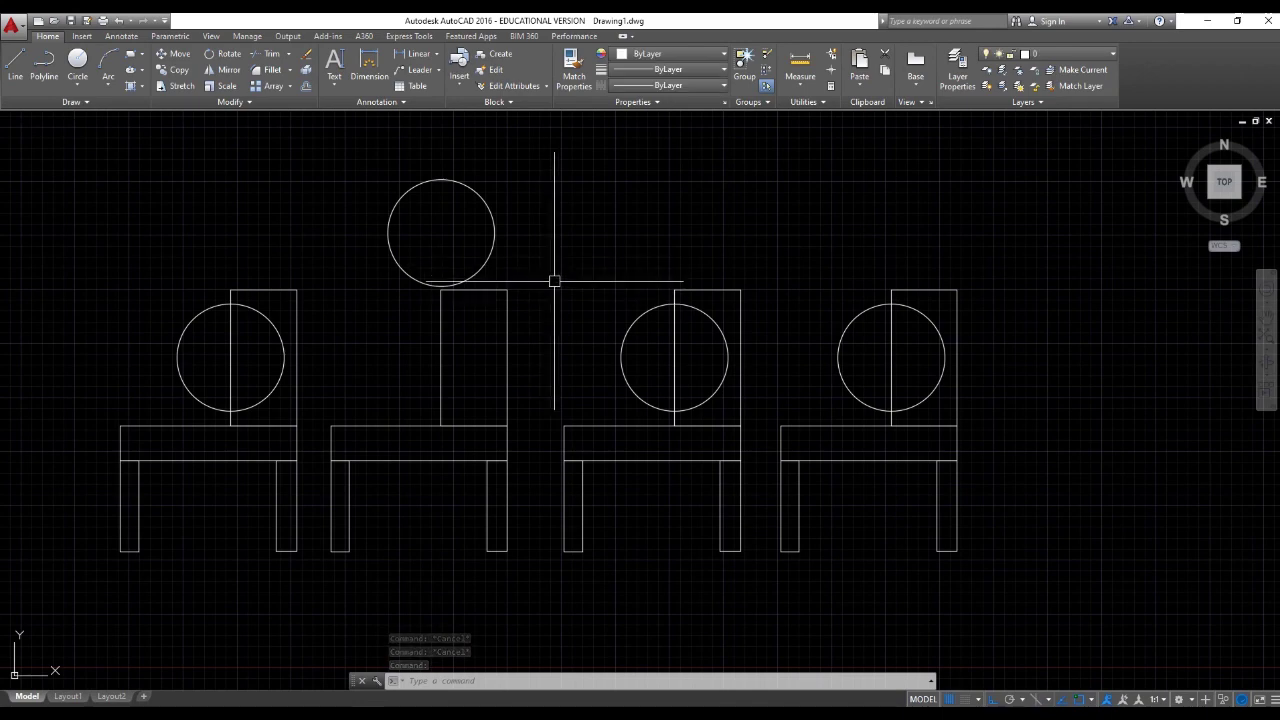
{"action": "mouse_move", "coordinate": [558, 281]}
{"action": "middle_mouse_down"}
{"action": "mouse_move", "coordinate": [598, 289]}
{"action": "mouse_move", "coordinate": [548, 279]}
{"action": "middle_mouse_up"}
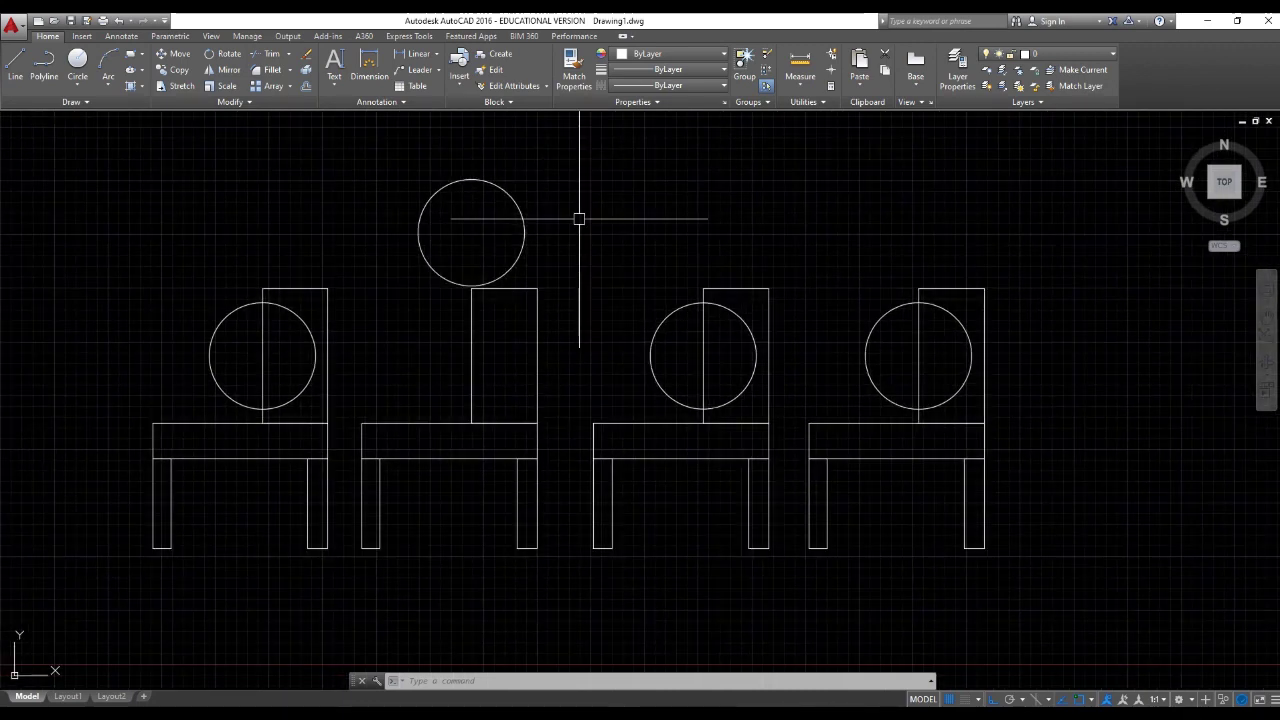